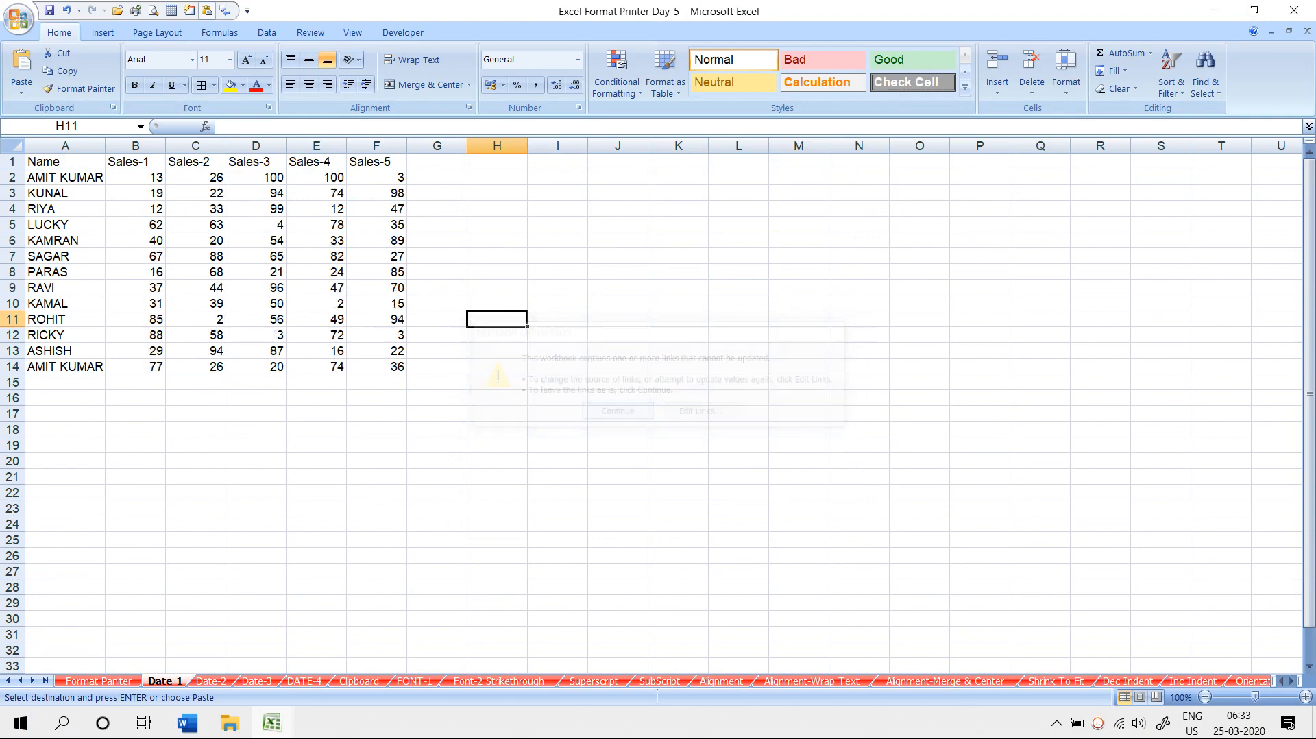
# - Move from the Date-1 sales table to the blank Format Paniter sheet with Ctrl+Page Up
pyautogui.hotkey('ctrl', 'pageup')
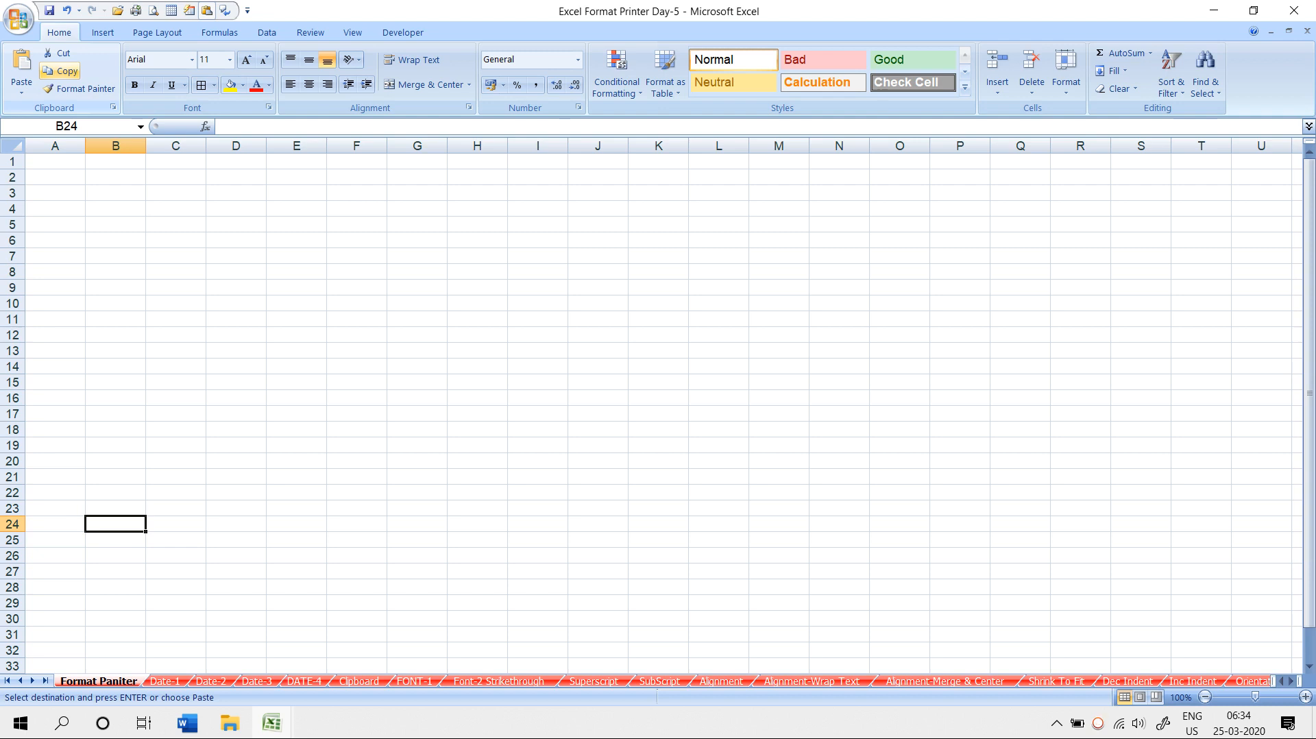
pyautogui.click(175, 208)
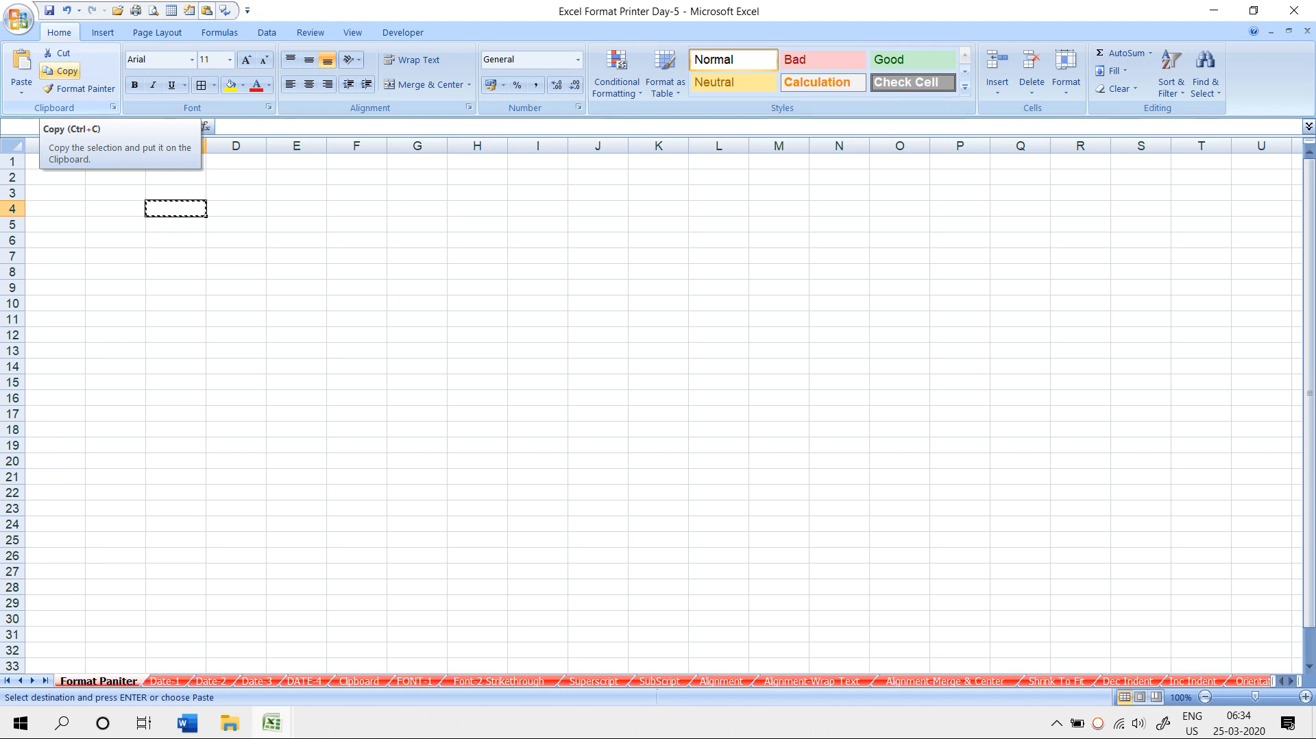
pyautogui.press('Escape')
pyautogui.click(115, 193)
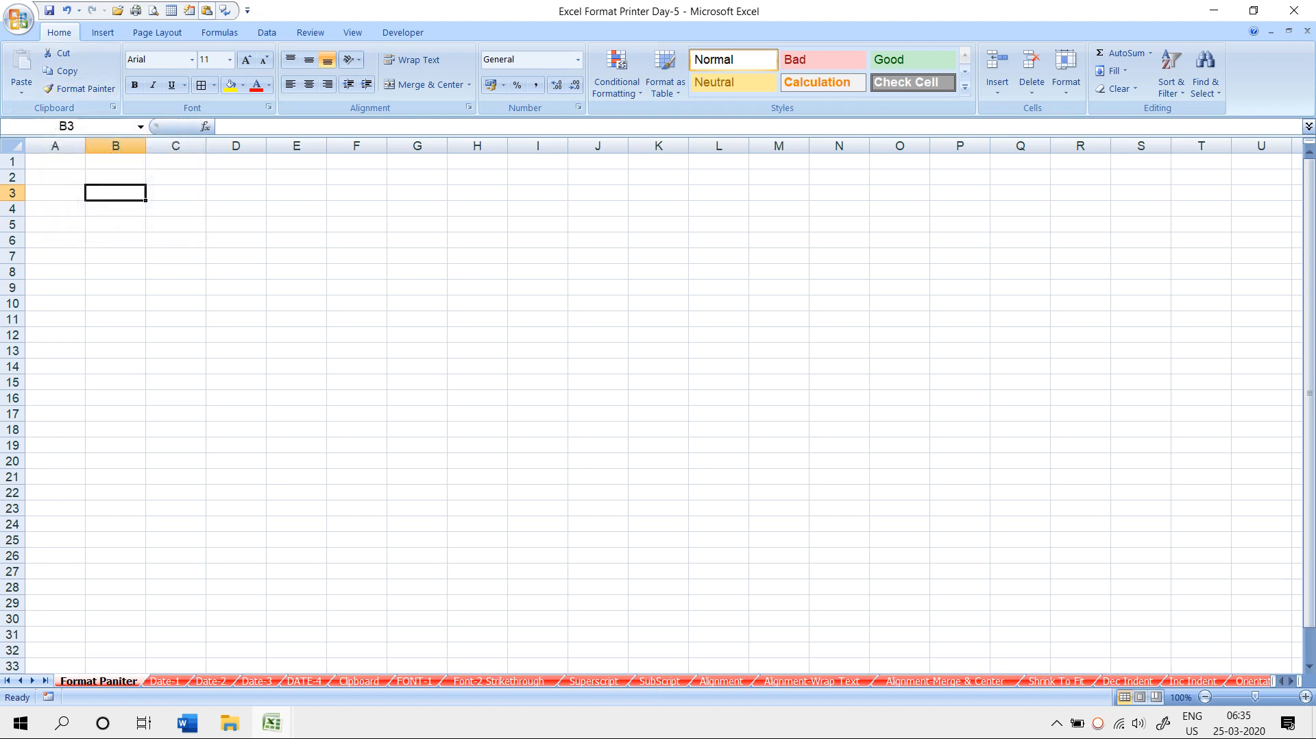
pyautogui.click(236, 208)
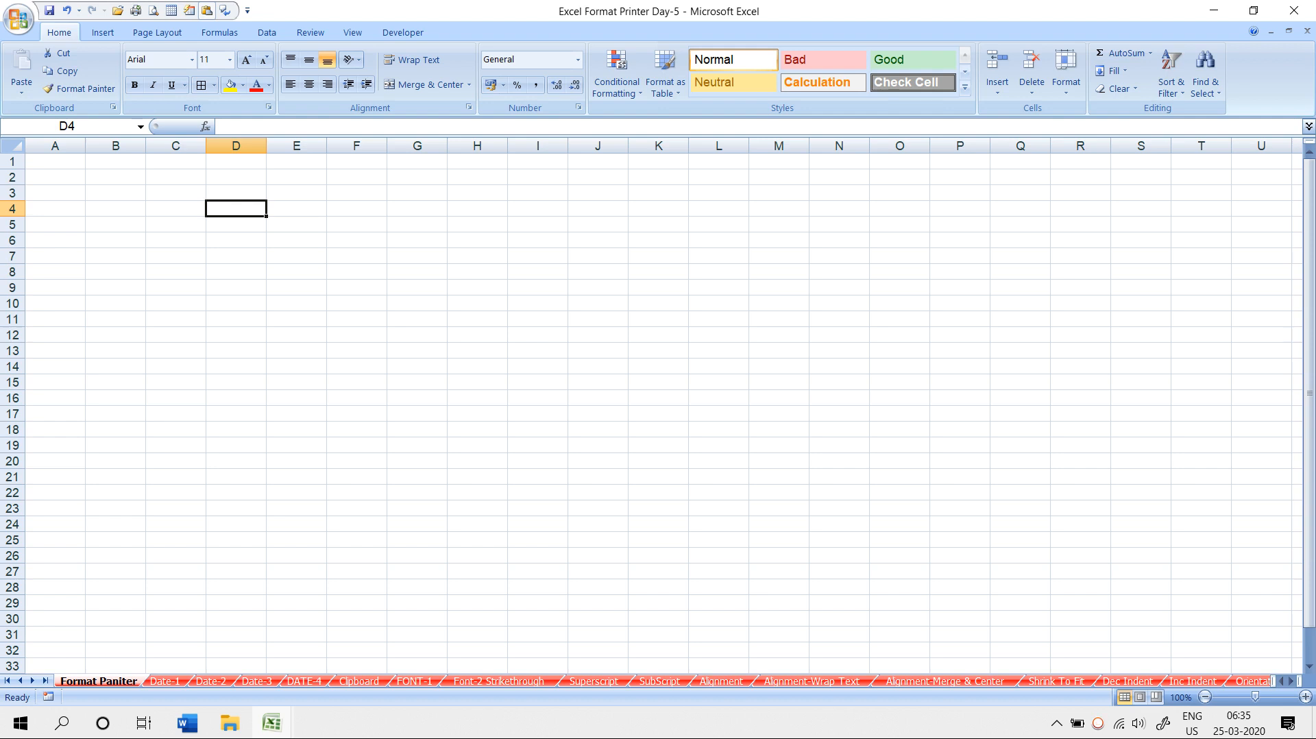
# - Enter NAME in D4 and give it yellow fill, centred red text and a black border
pyautogui.write('NAME')
pyautogui.press('Return')
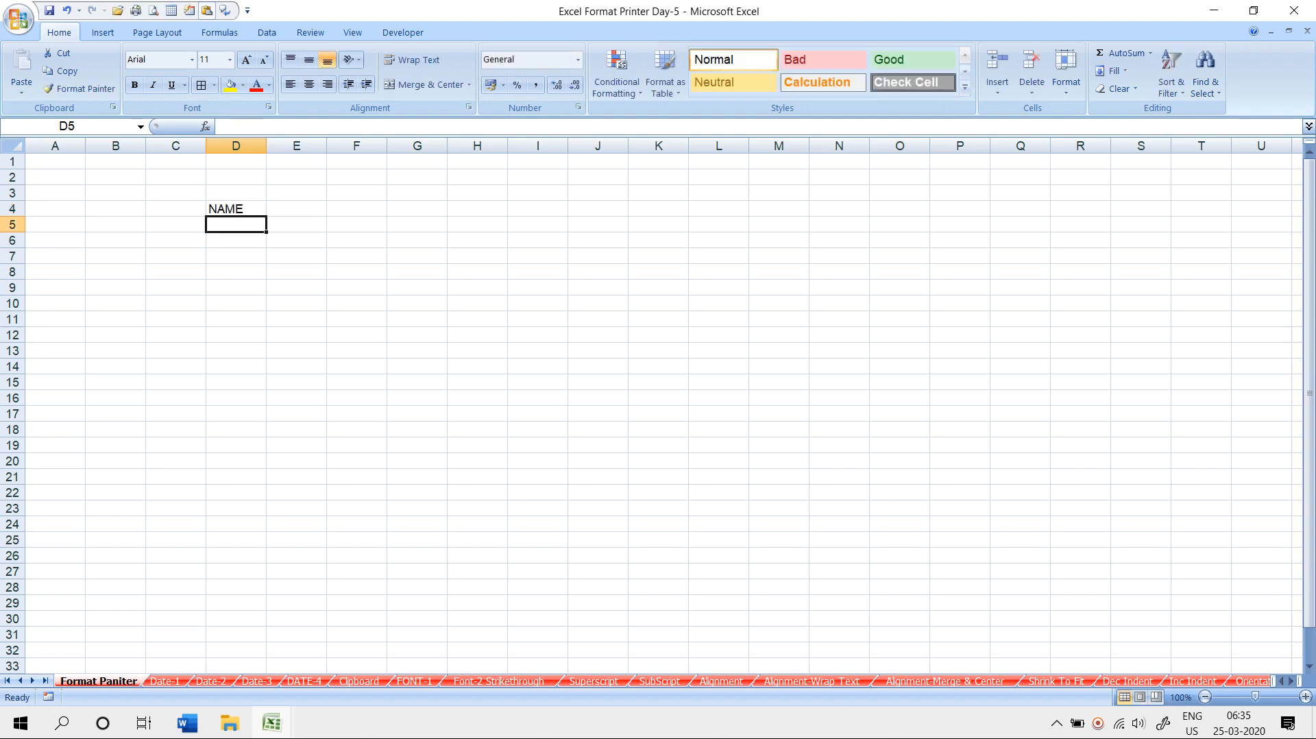
pyautogui.click(235, 208)
pyautogui.click(230, 84)
pyautogui.click(309, 84)
pyautogui.click(257, 85)
pyautogui.click(201, 85)
# - Copy D4's header formatting to F4 and enter ROLL NO there
pyautogui.click(236, 271)
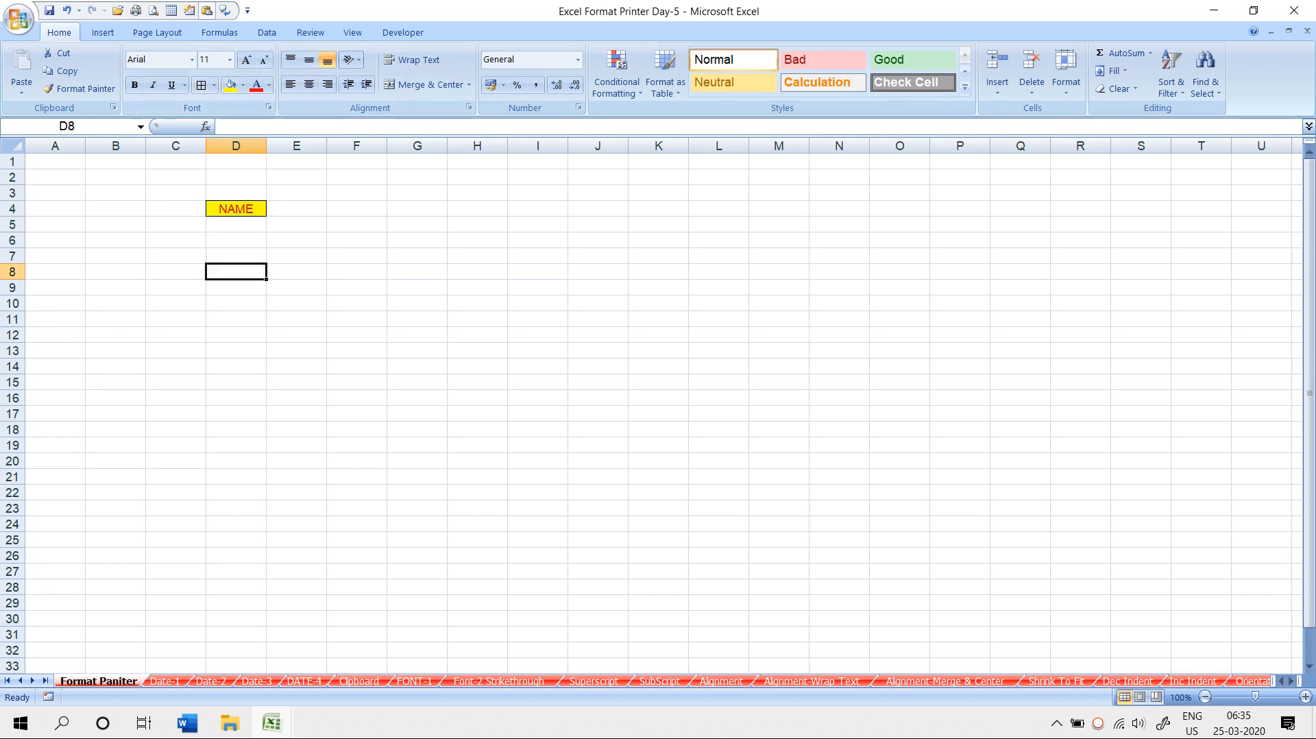
pyautogui.click(236, 209)
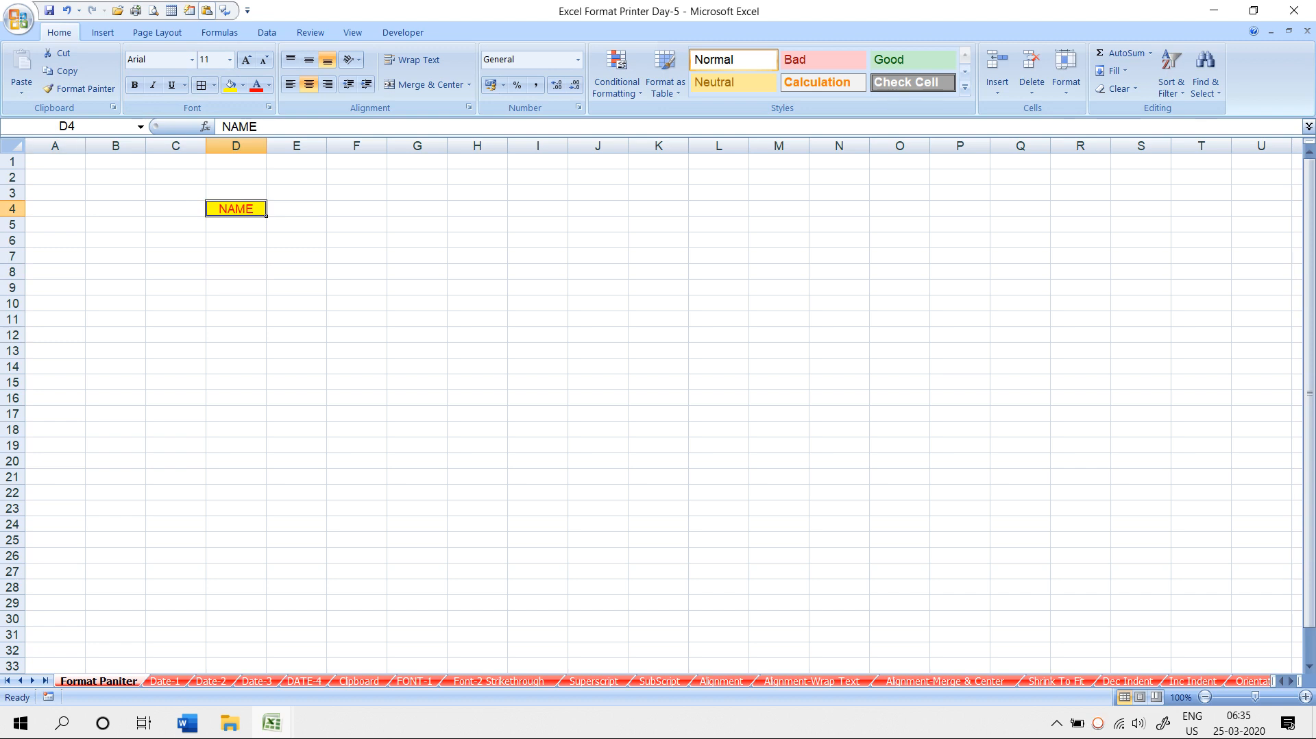
pyautogui.click(79, 89)
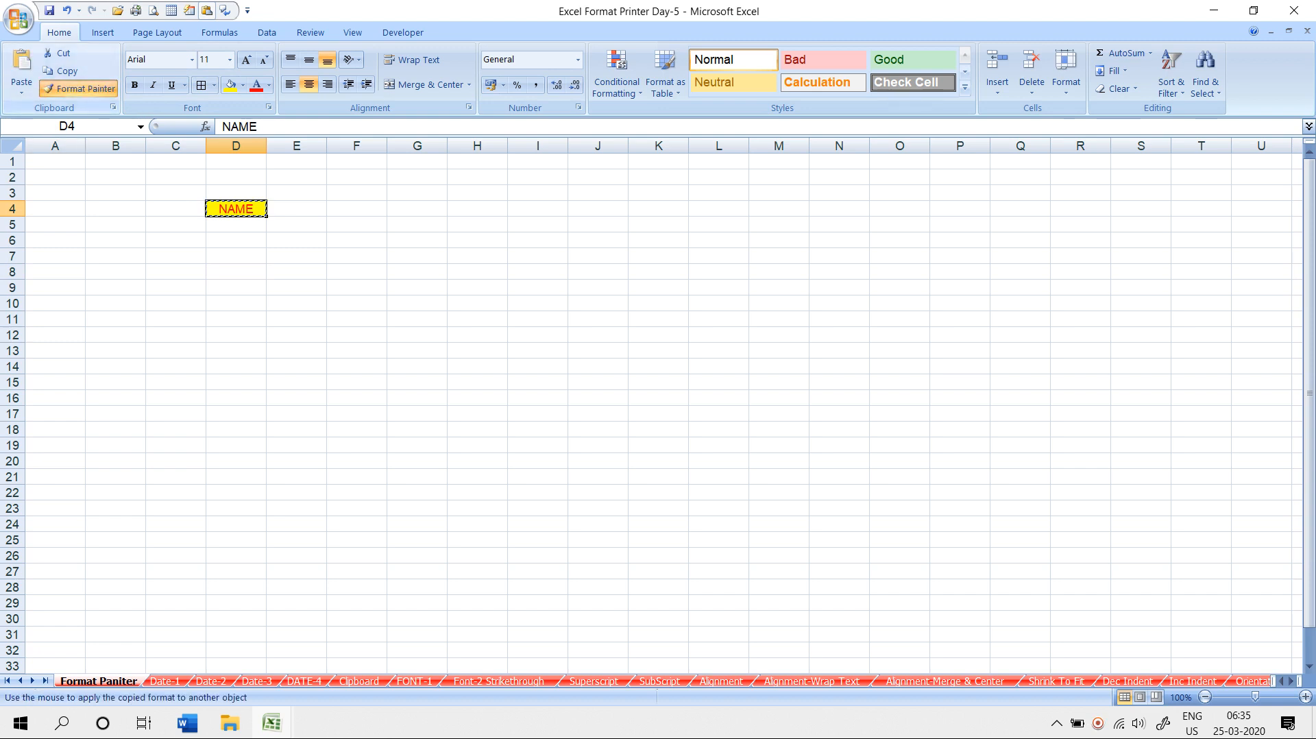
pyautogui.click(356, 208)
pyautogui.click(357, 256)
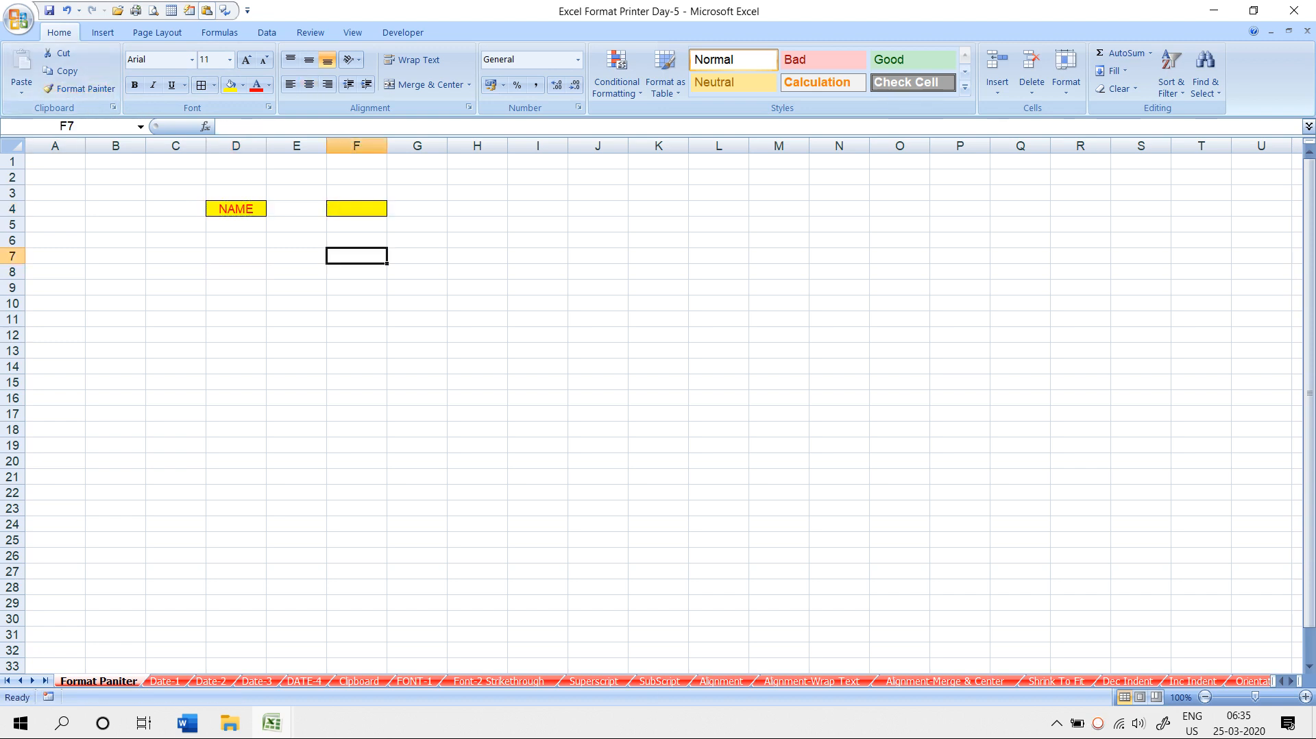
pyautogui.press('Up')
pyautogui.press('Up')
pyautogui.press('Up')
pyautogui.write('ROLL NO')
pyautogui.press('Return')
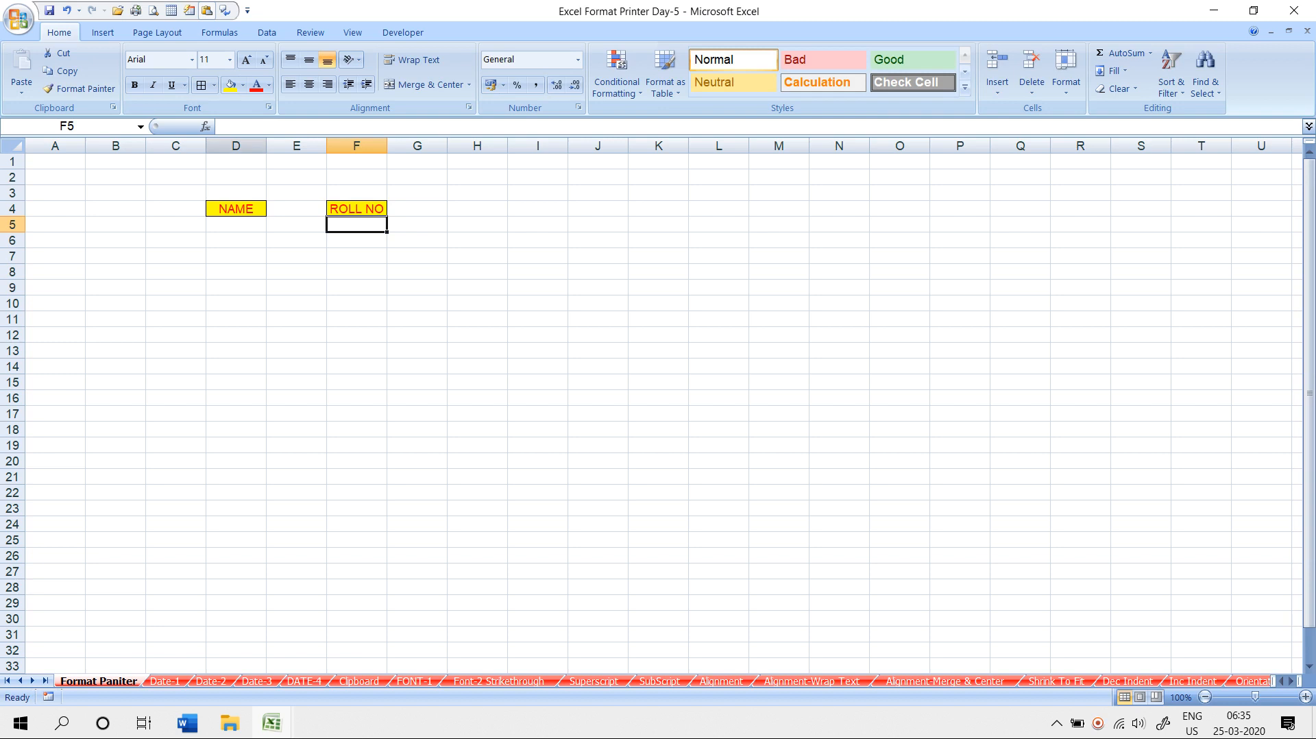
# - Copy the header formatting to H4 and enter CLASS there
pyautogui.click(356, 209)
pyautogui.click(79, 88)
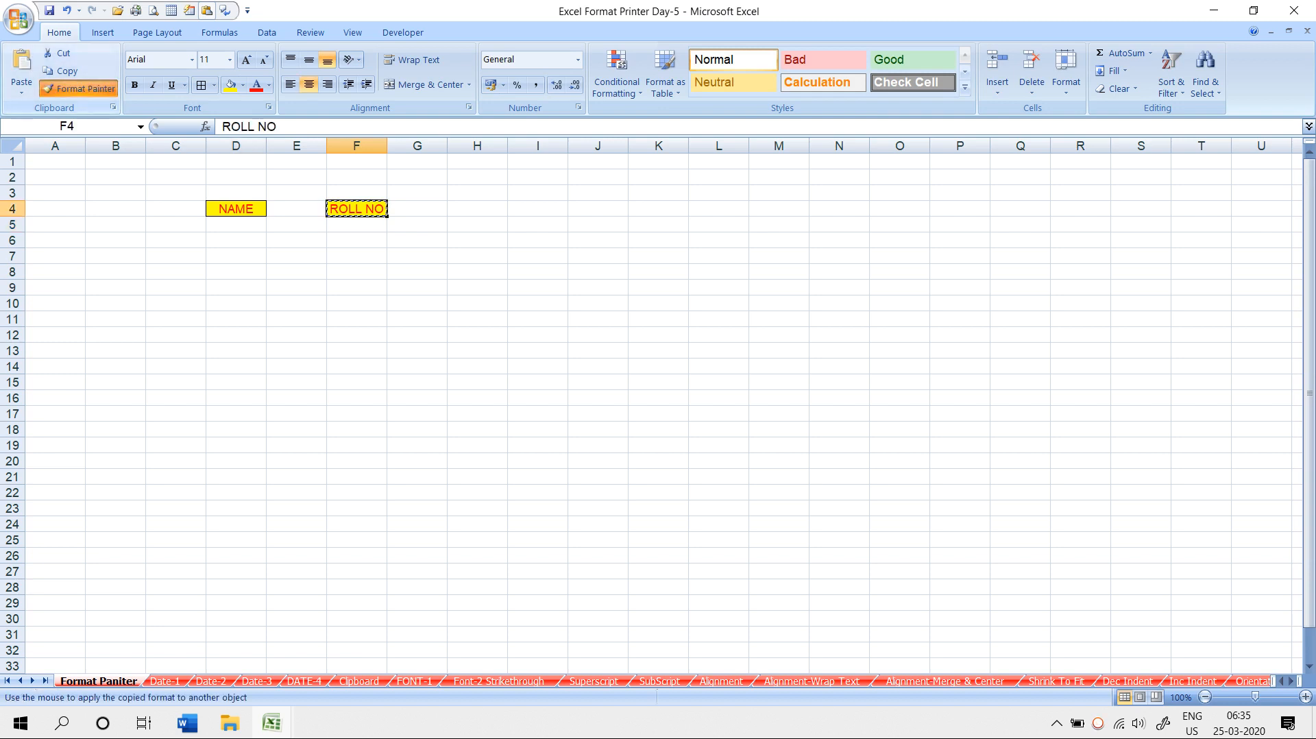
pyautogui.click(477, 208)
pyautogui.write('CLASS')
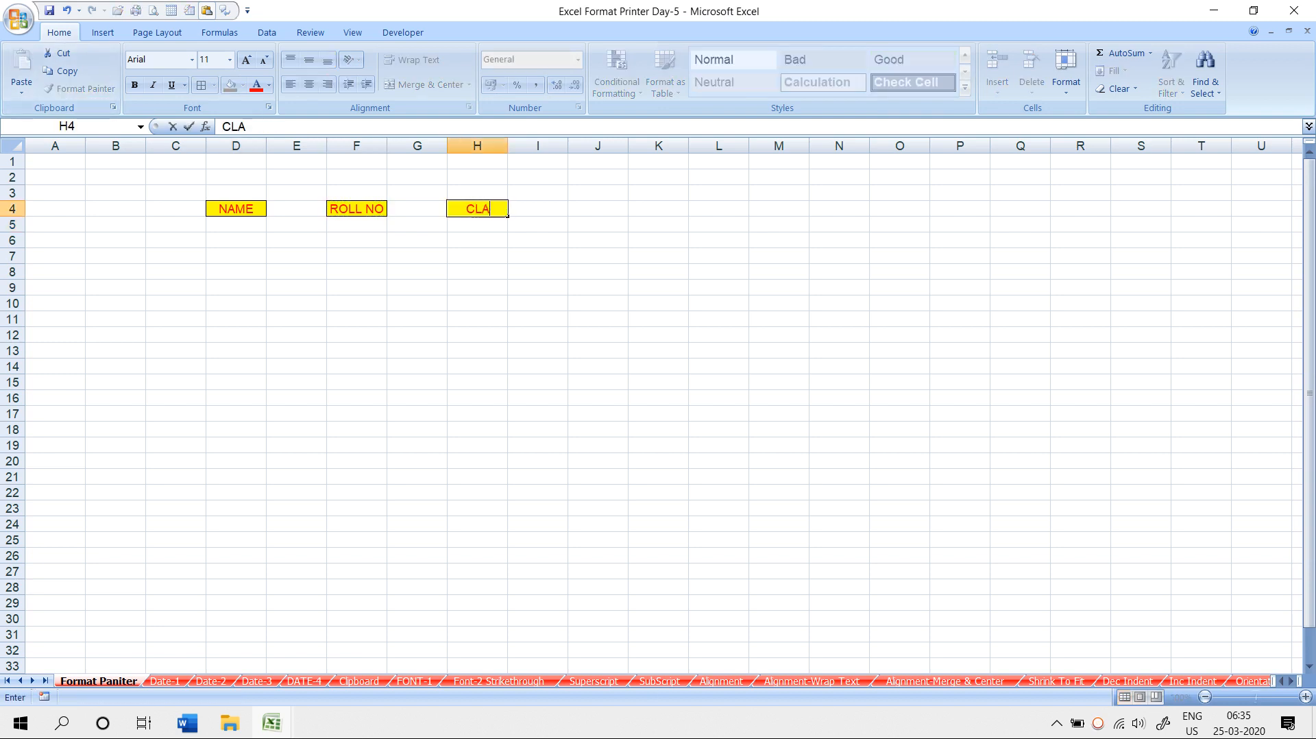
pyautogui.press('Return')
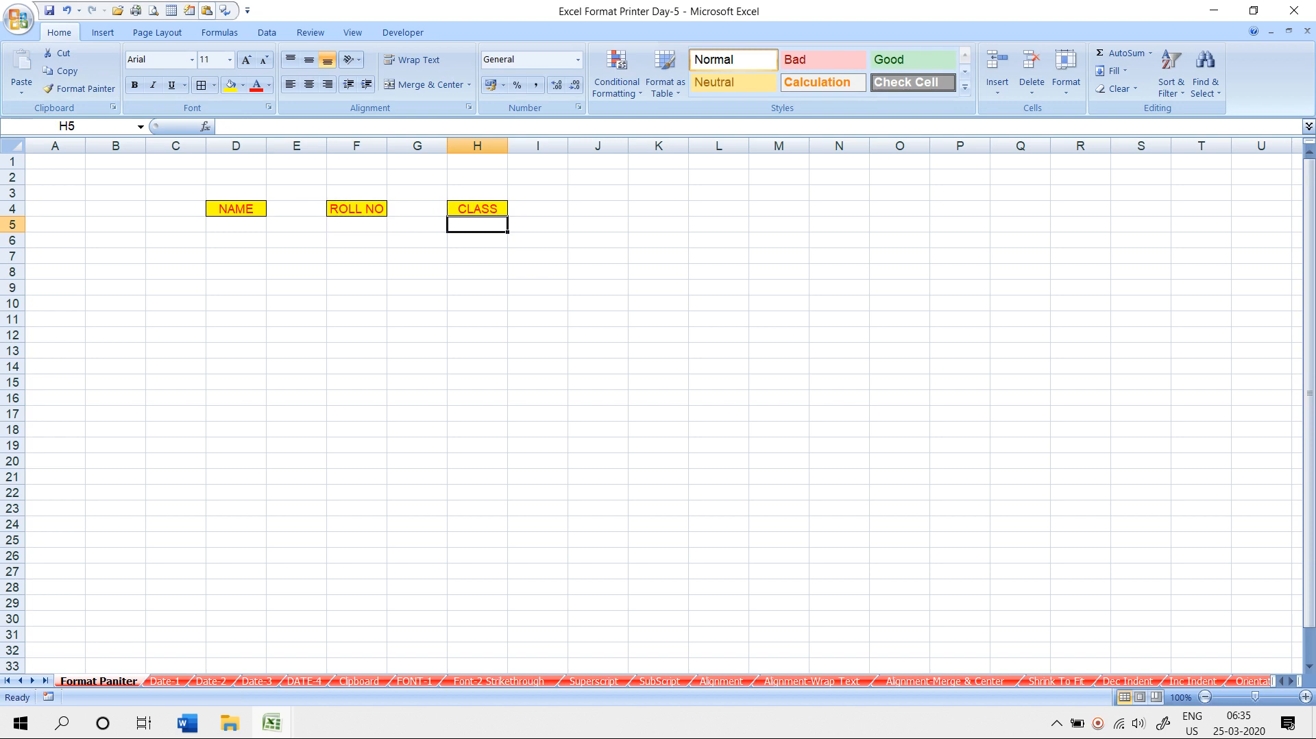
pyautogui.click(417, 240)
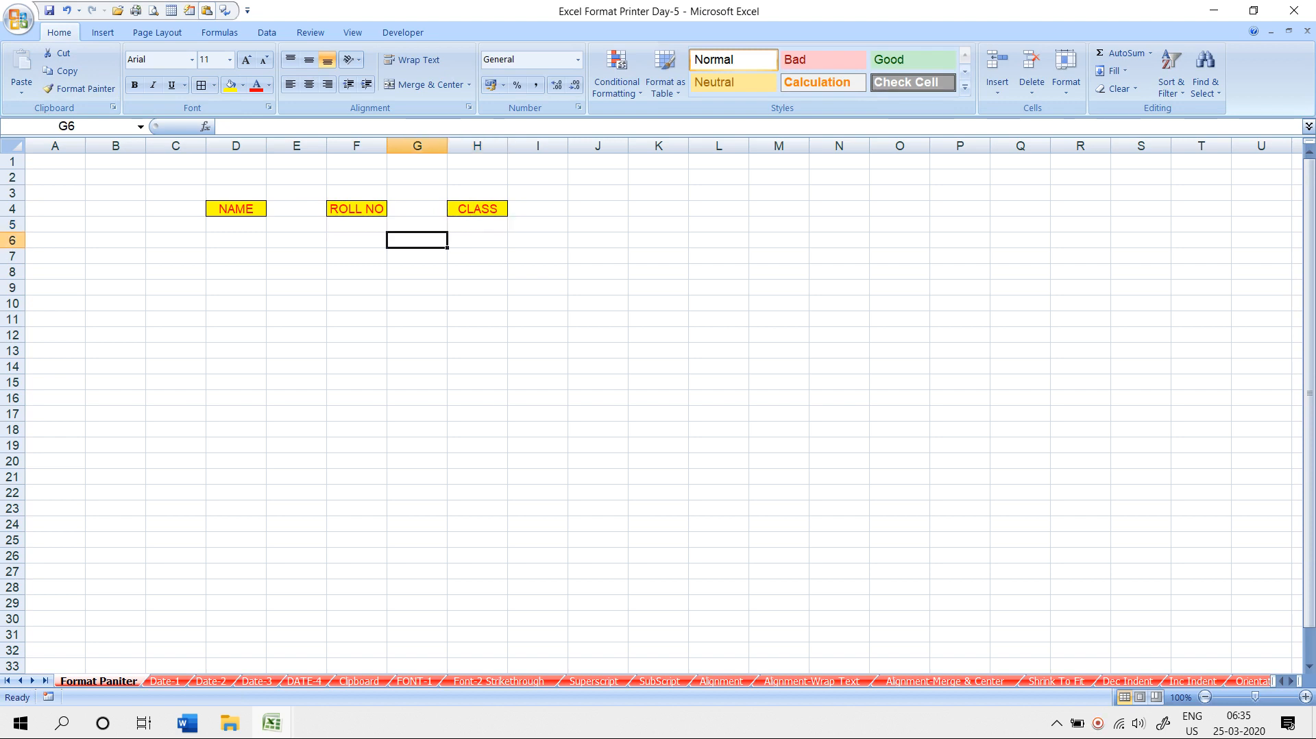
pyautogui.moveTo(236, 240)
pyautogui.mouseDown()
pyautogui.moveTo(235, 288)
pyautogui.moveTo(356, 398)
pyautogui.moveTo(479, 428)
pyautogui.moveTo(295, 336)
pyautogui.moveTo(236, 288)
pyautogui.moveTo(236, 241)
pyautogui.mouseUp()
pyautogui.click(236, 209)
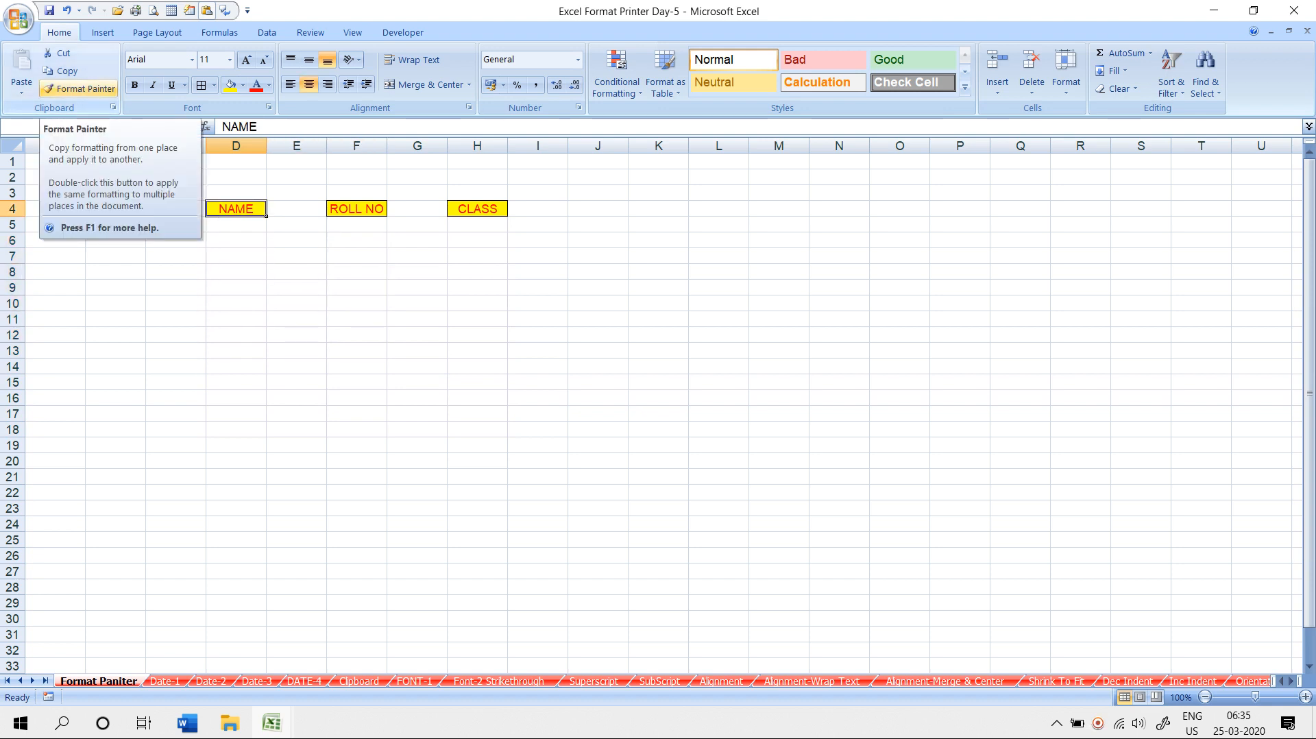
# - Use Format Painter to copy D4's yellow bordered format to D6:D14, F6:F14, H6:H14 and D16:H16
pyautogui.click(79, 88)
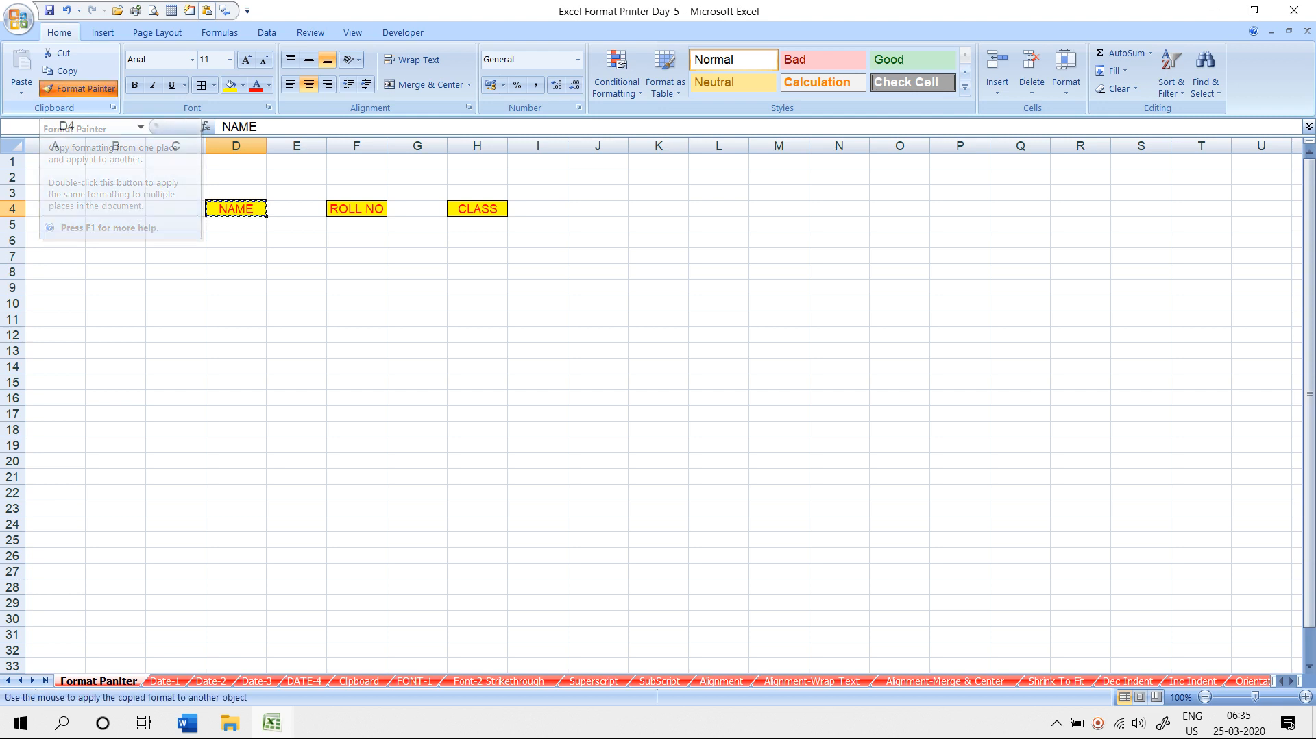
pyautogui.moveTo(236, 240); pyautogui.dragTo(236, 366)
pyautogui.moveTo(357, 240); pyautogui.dragTo(356, 366)
pyautogui.moveTo(477, 240); pyautogui.dragTo(477, 366)
pyautogui.moveTo(236, 397); pyautogui.dragTo(477, 398)
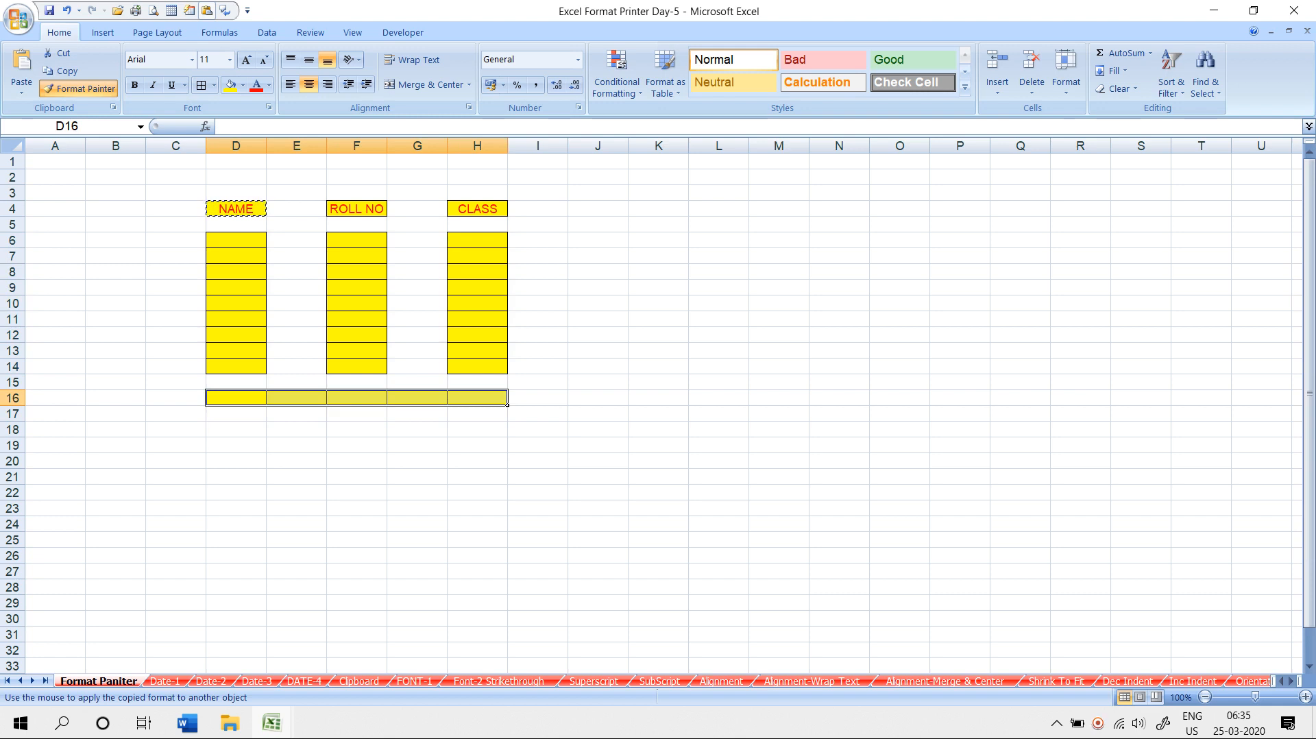
pyautogui.press('Escape')
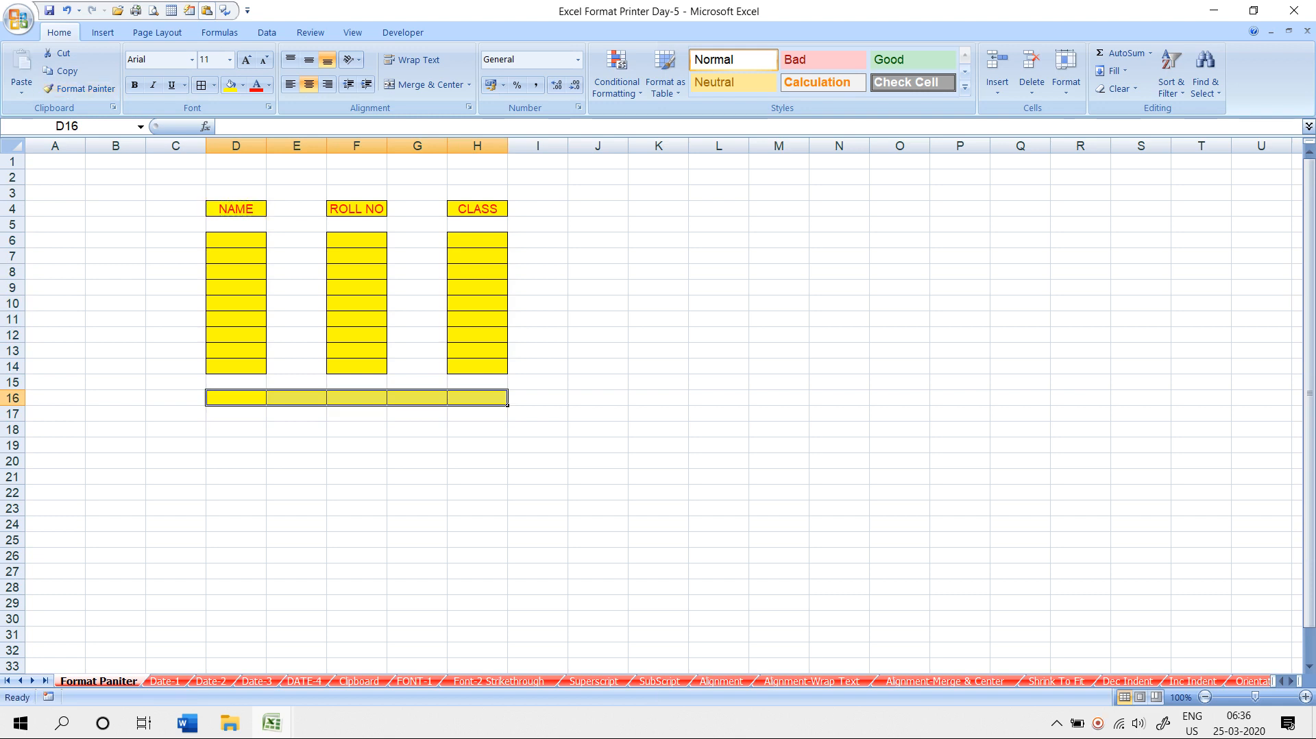
pyautogui.click(296, 445)
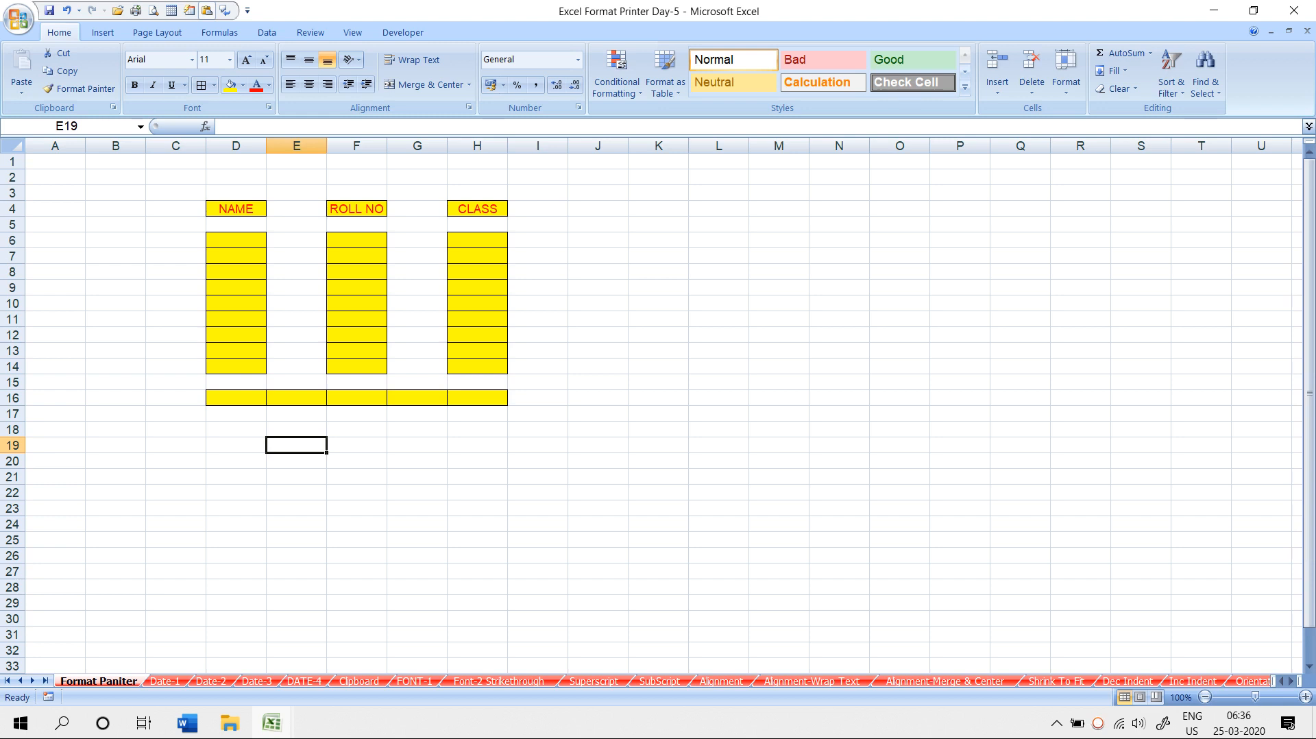
# - Copy D16's yellow bordered format onto cell D23
pyautogui.scroll(-2, 658, 411)
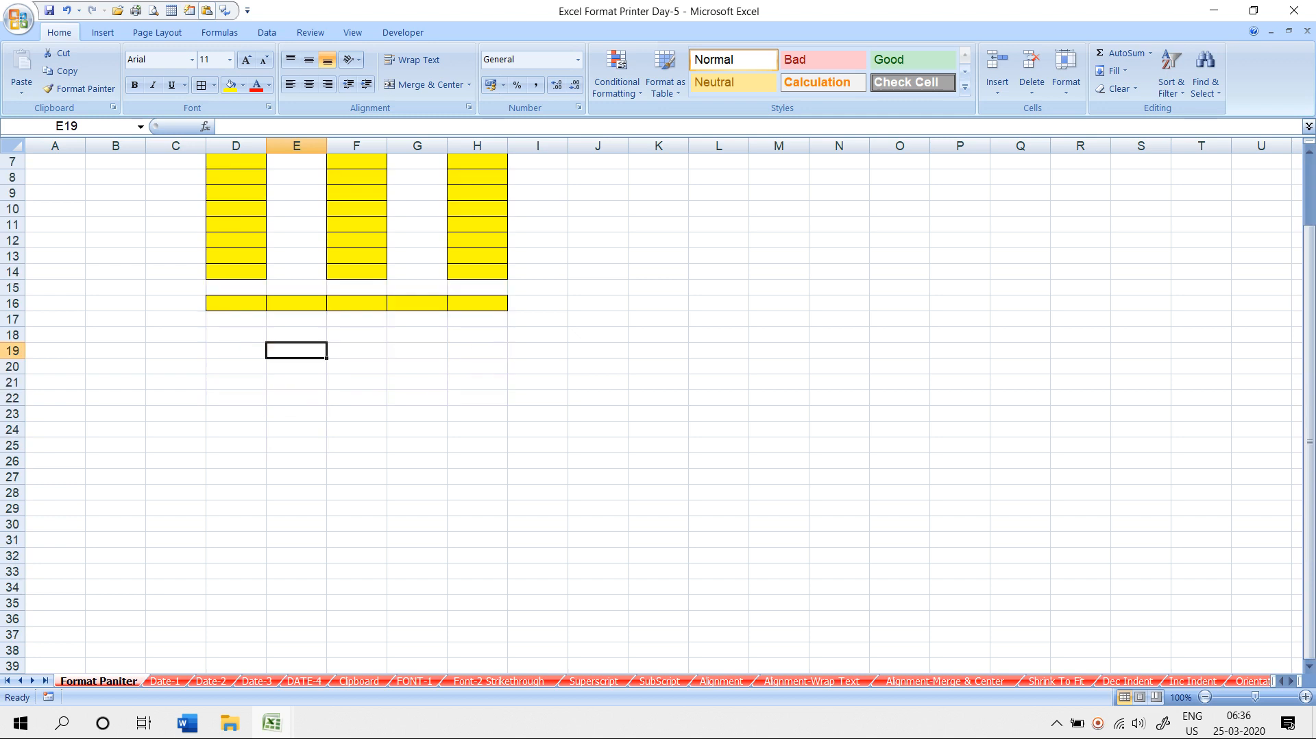
pyautogui.click(235, 288)
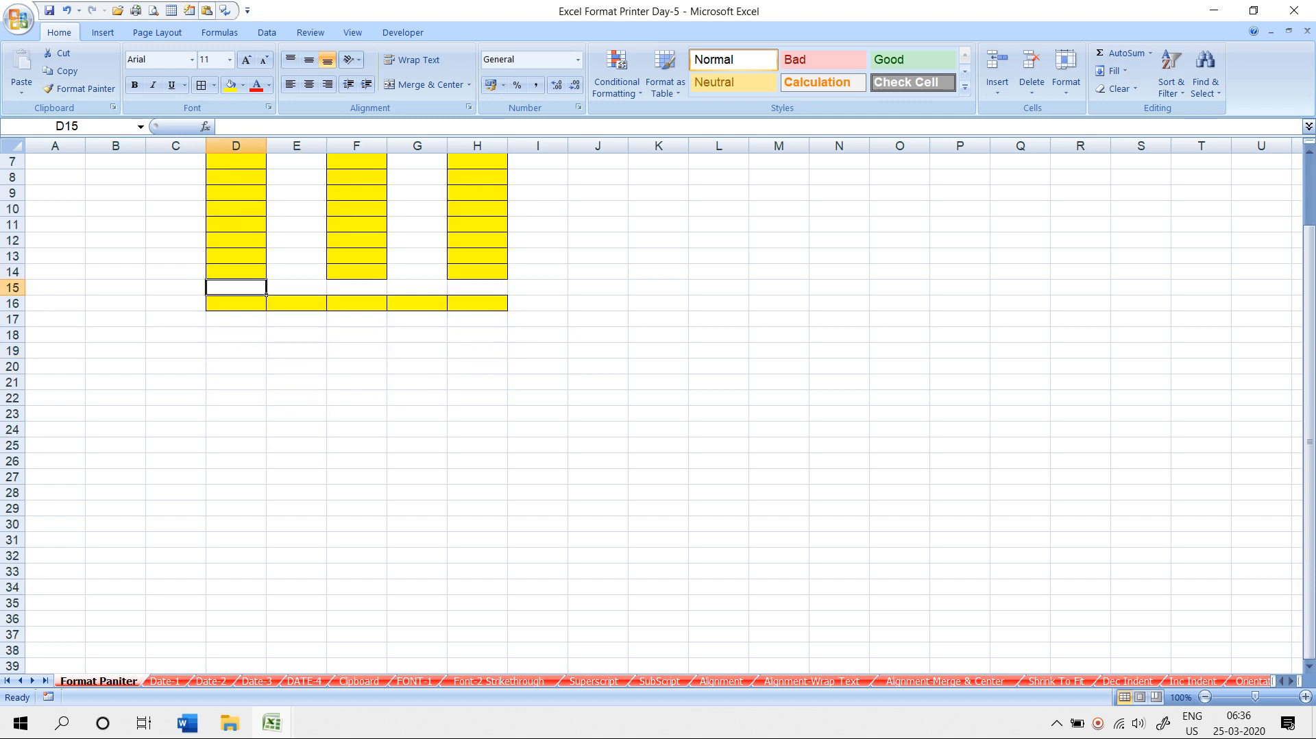
pyautogui.click(235, 382)
pyautogui.click(477, 398)
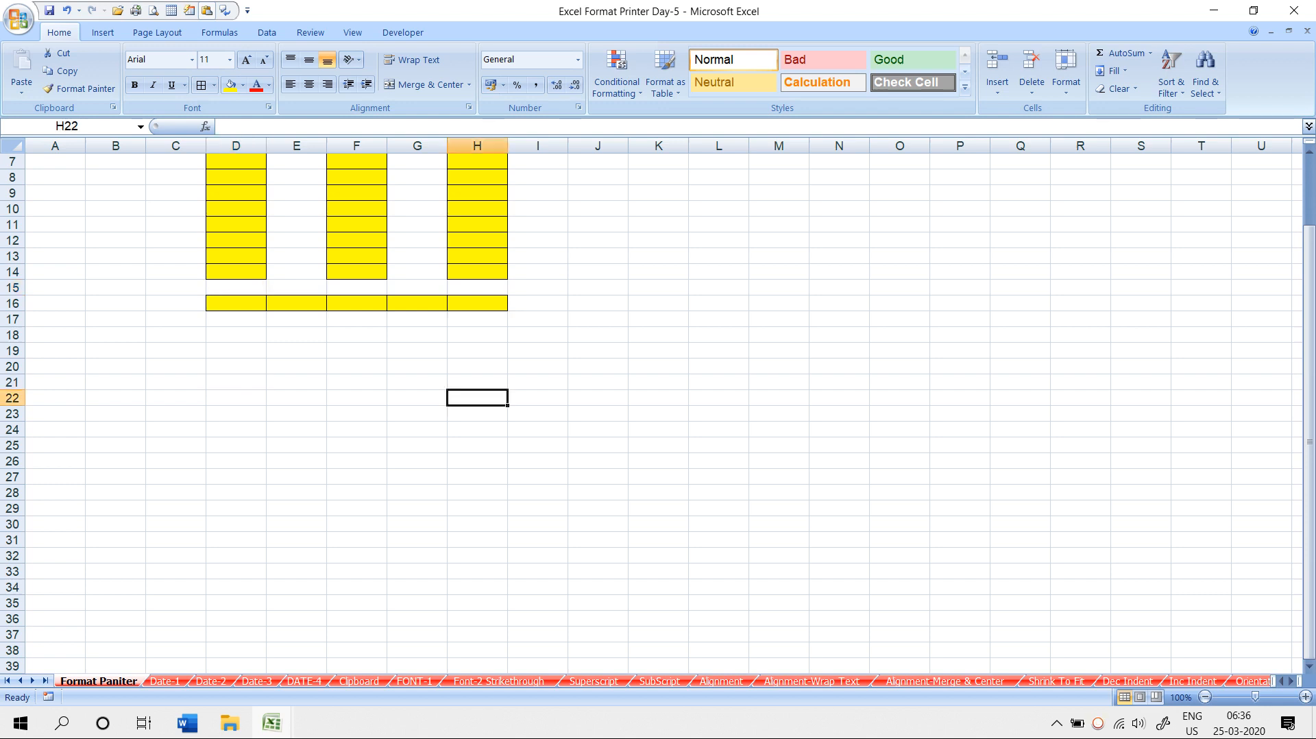
pyautogui.click(235, 288)
pyautogui.click(236, 303)
pyautogui.click(79, 89)
pyautogui.click(236, 414)
pyautogui.click(356, 414)
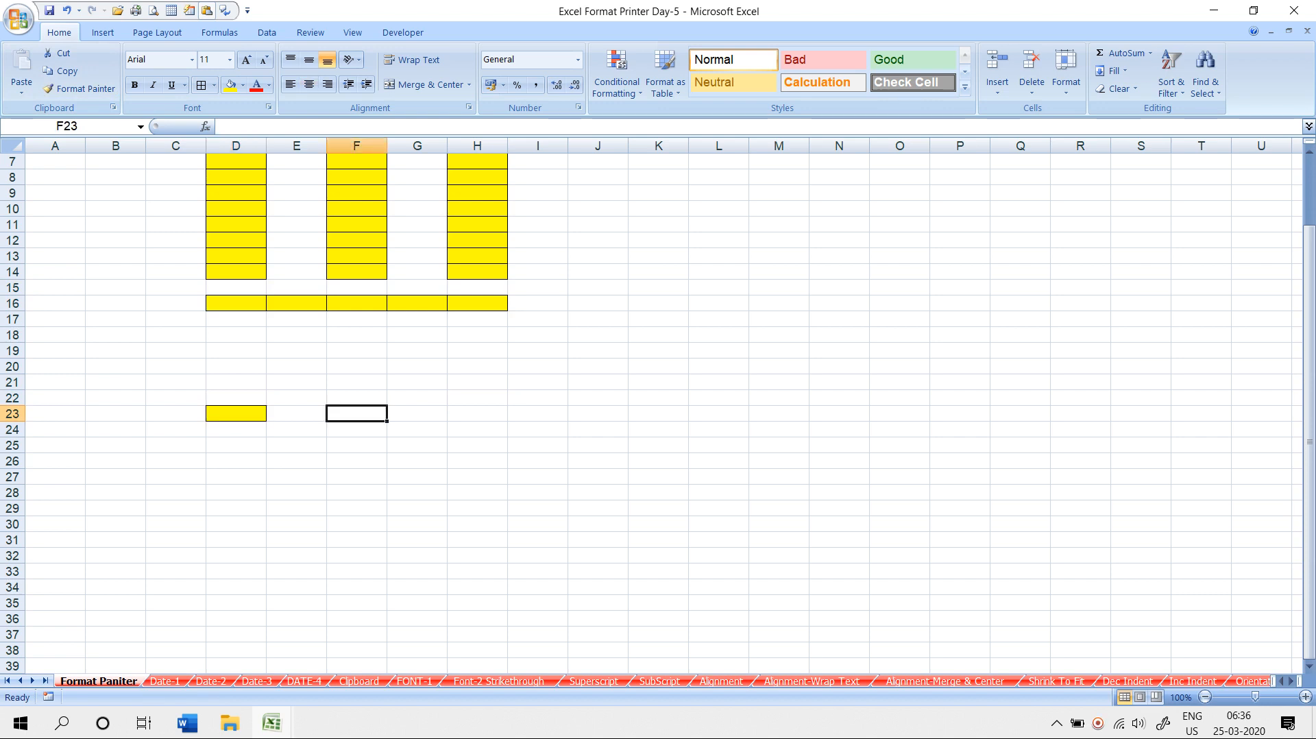
pyautogui.click(236, 414)
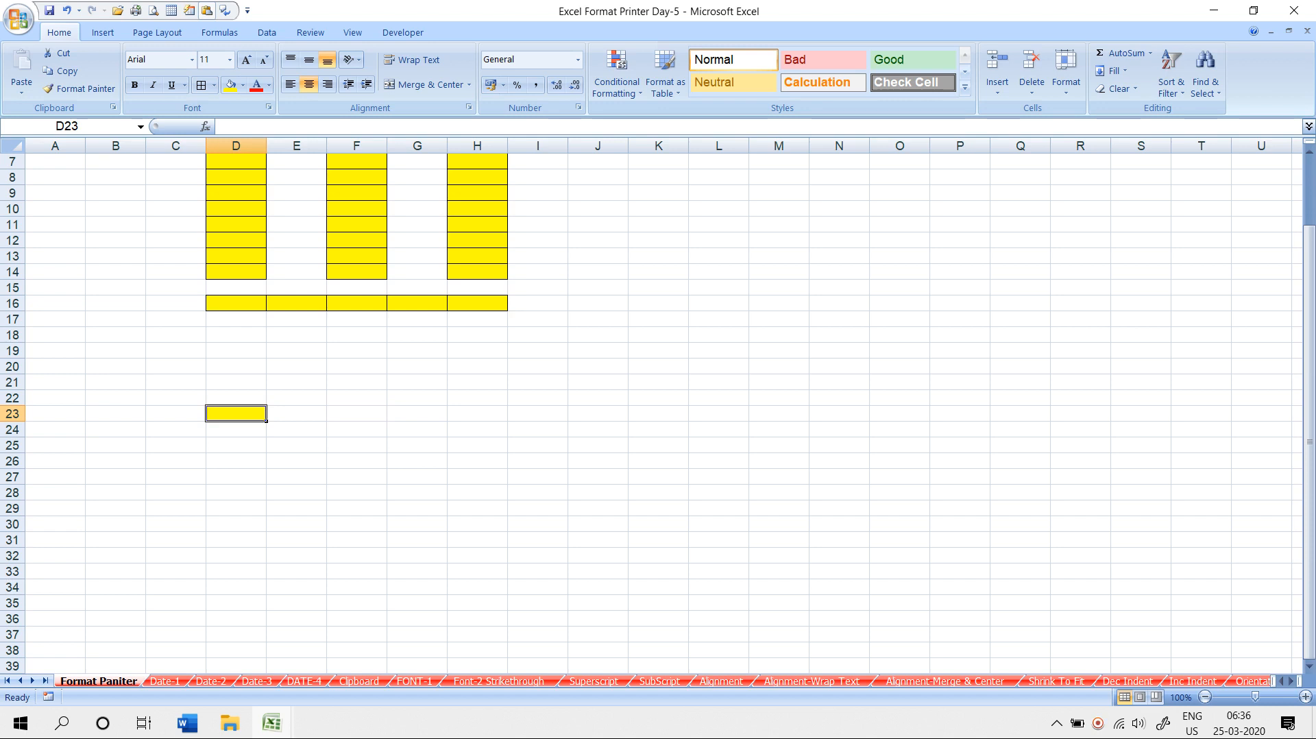
# - Enter 4541 in cell M17
pyautogui.click(718, 335)
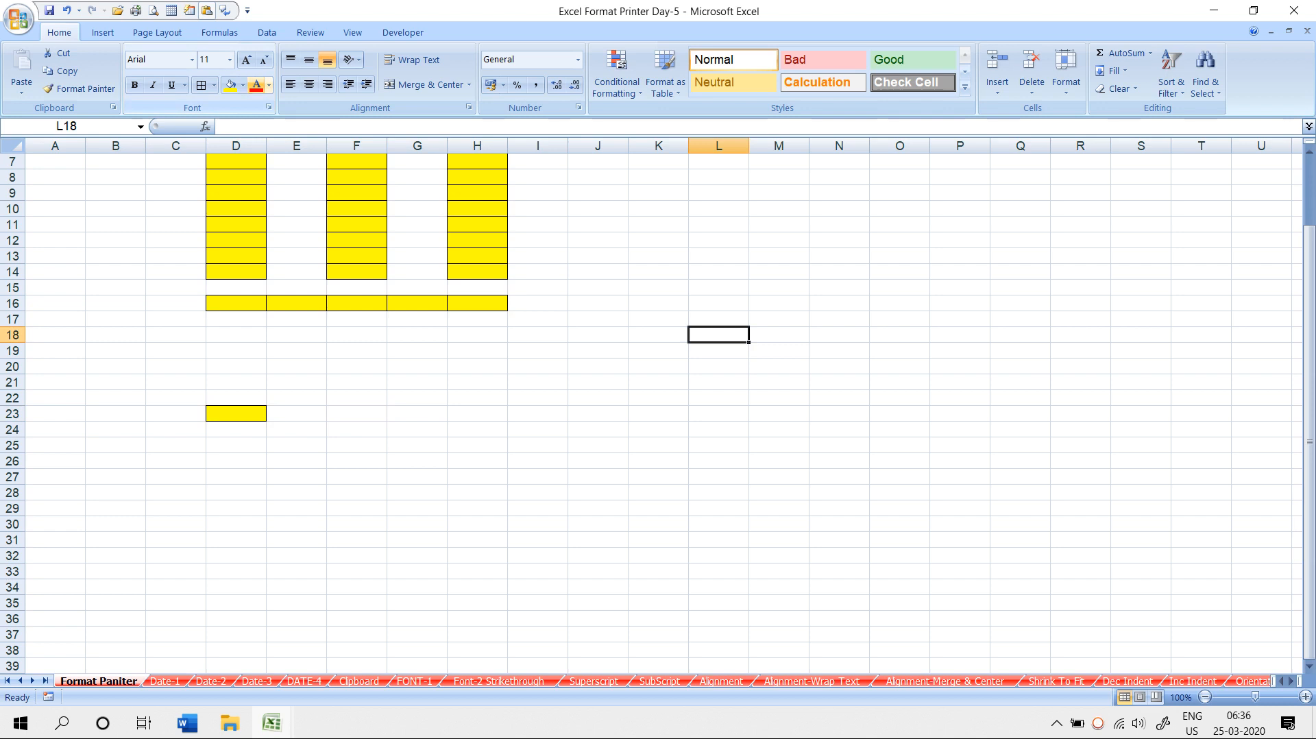
pyautogui.click(477, 335)
pyautogui.click(658, 382)
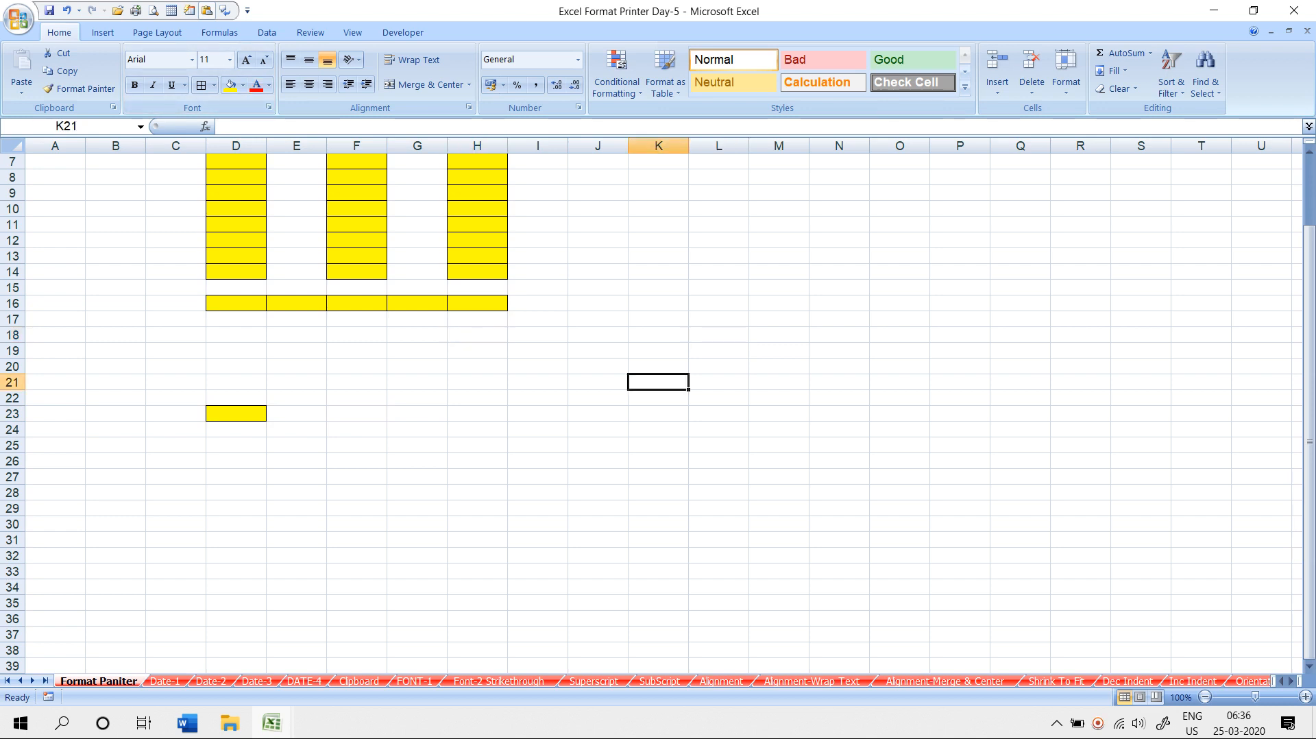
pyautogui.click(778, 319)
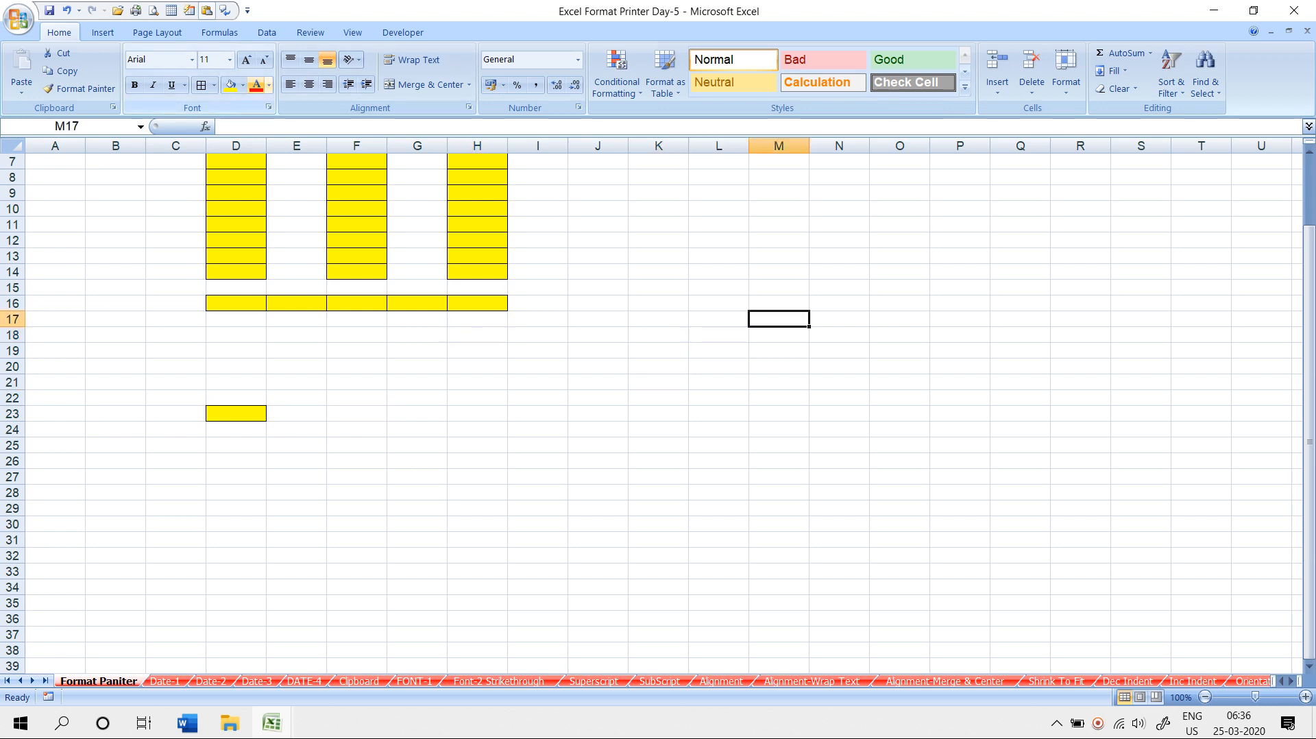
pyautogui.write('4541')
pyautogui.press('Return')
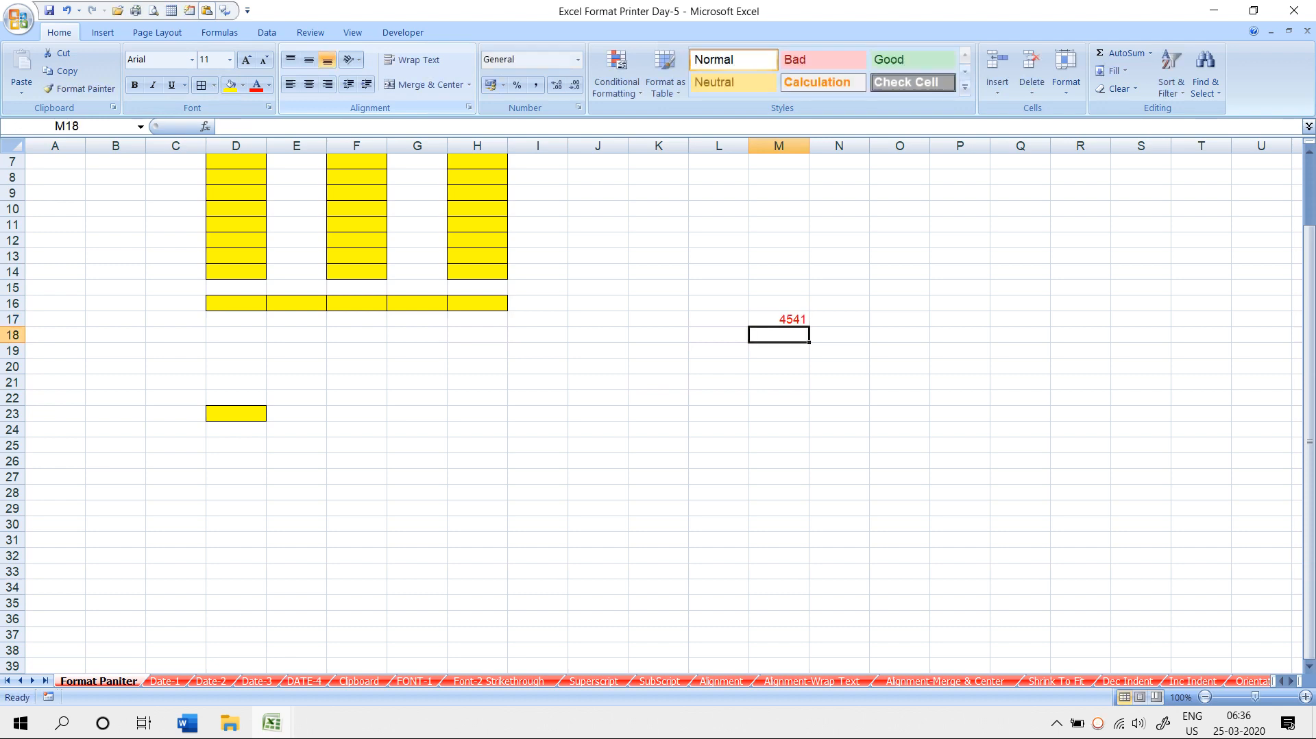
# - Enter 4541 in J19, turn it red with F4, and return to the Date-1 sheet
pyautogui.press('Left')
pyautogui.press('Left')
pyautogui.press('Left')
pyautogui.press('Down')
pyautogui.write('4541')
pyautogui.press('Return')
pyautogui.press('Up')
pyautogui.press('F4')
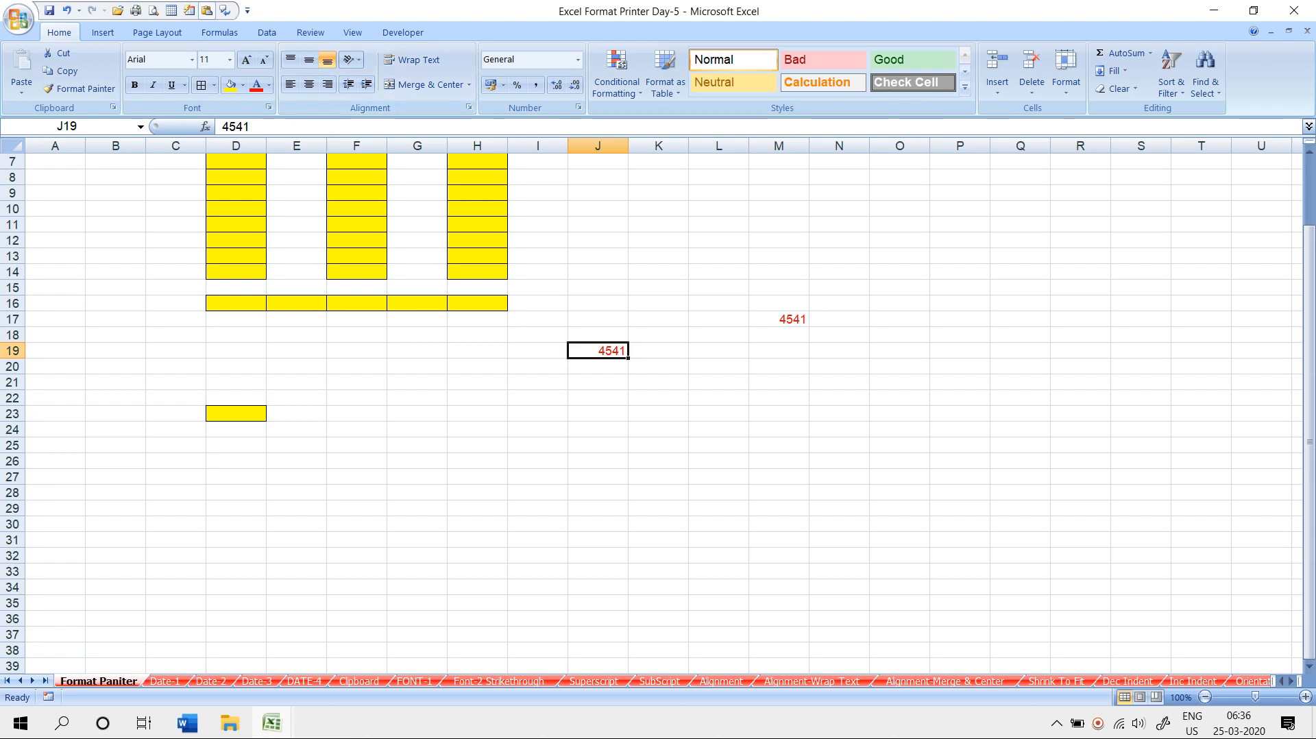
pyautogui.click(779, 319)
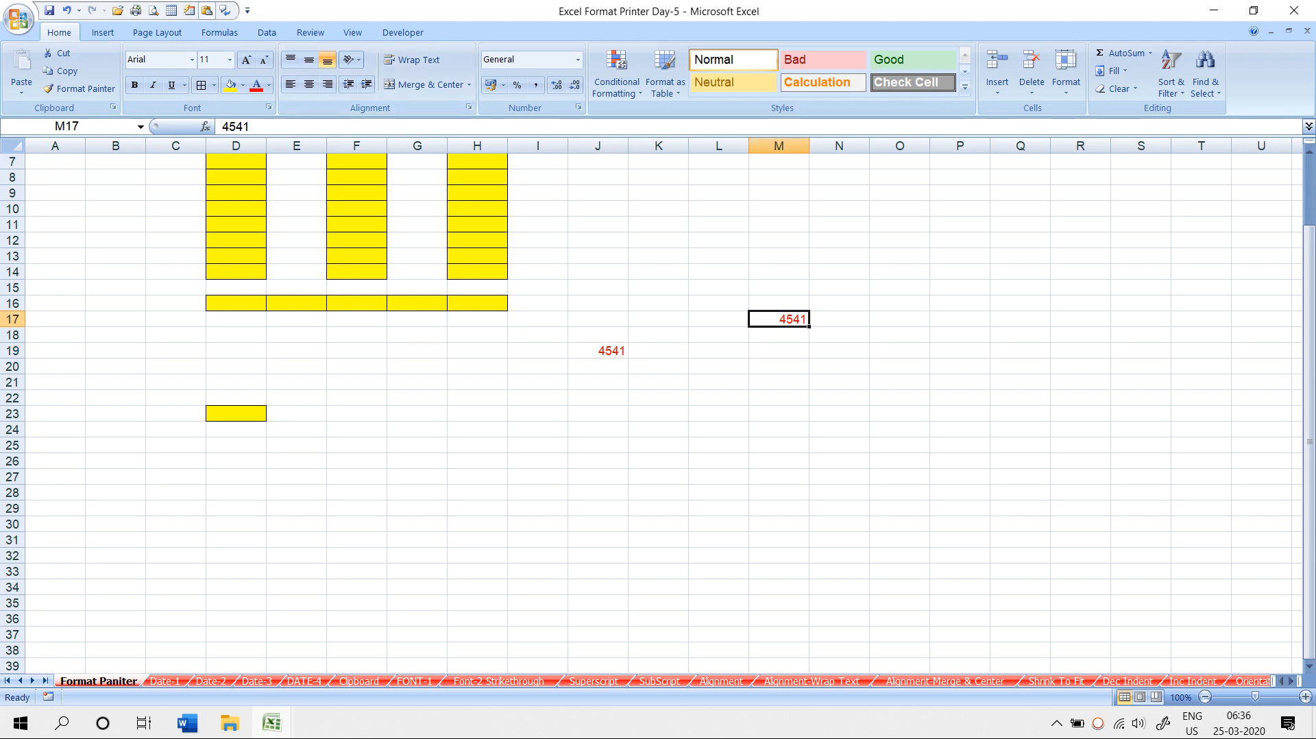
pyautogui.click(598, 351)
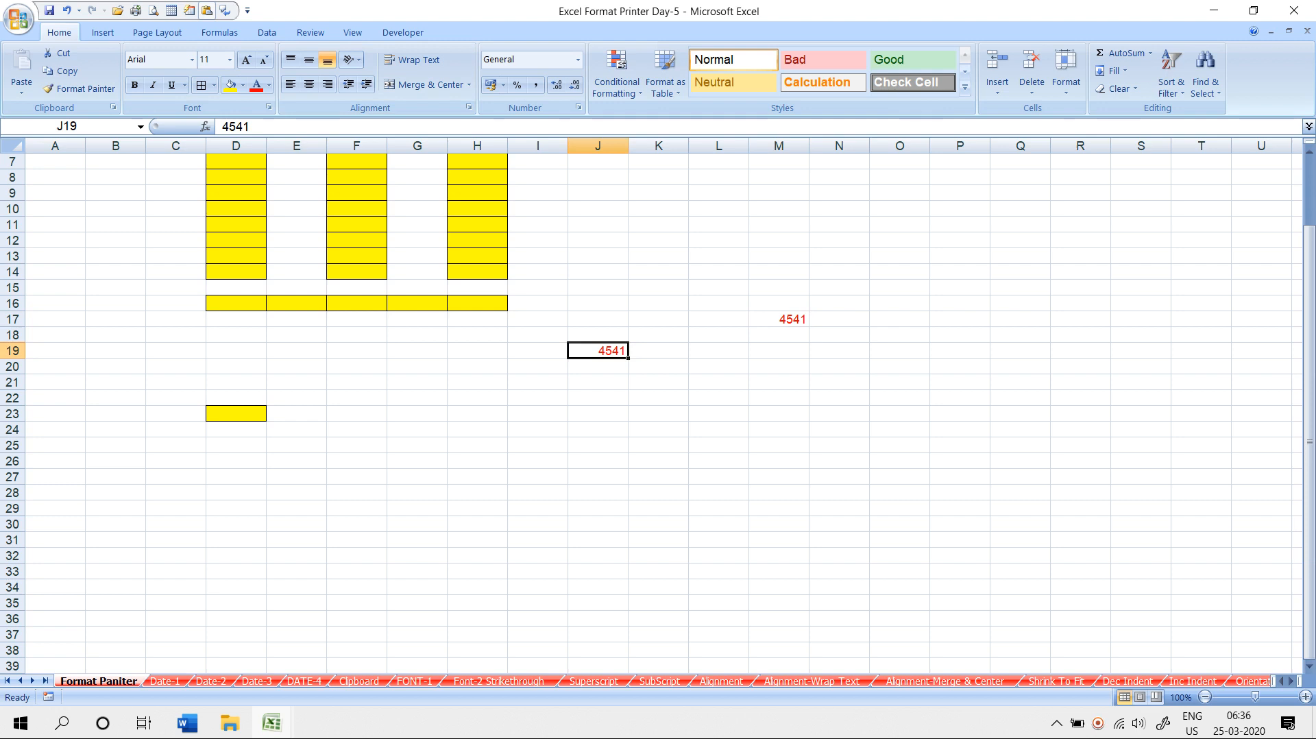
pyautogui.click(236, 414)
pyautogui.scroll(2, 657, 411)
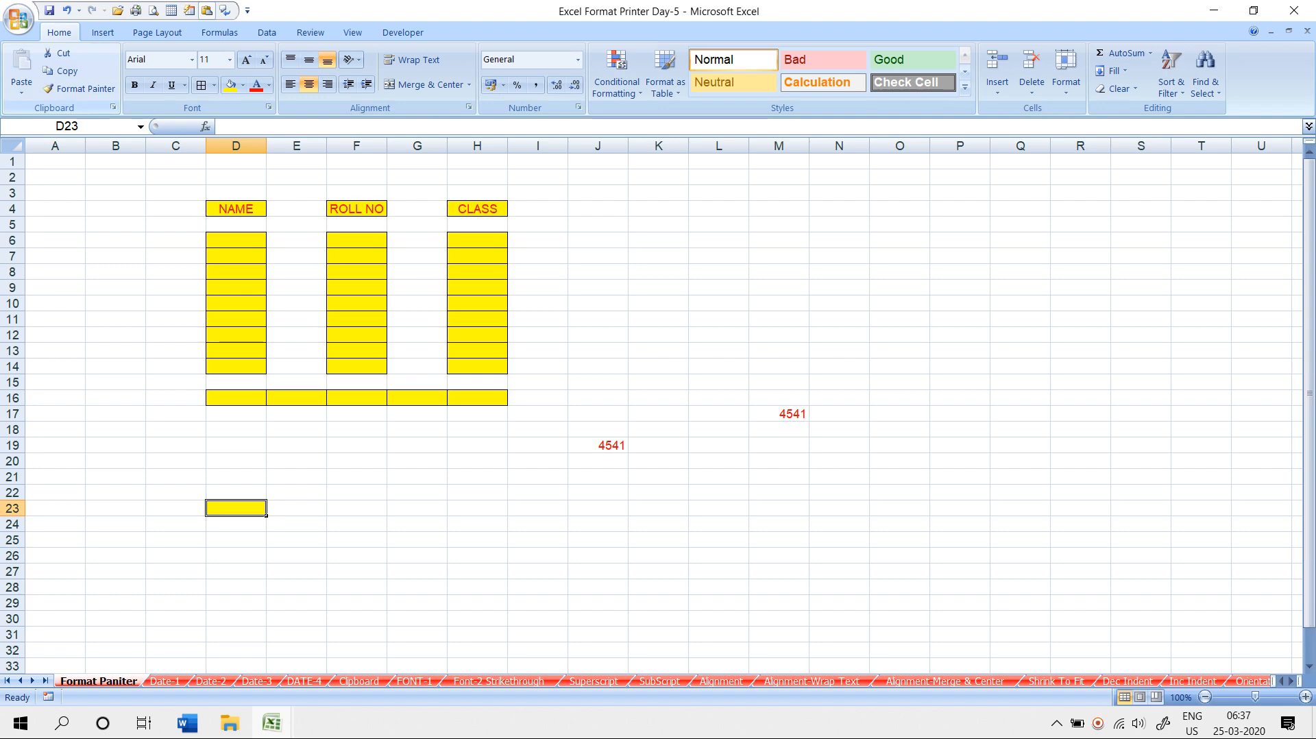
pyautogui.click(165, 681)
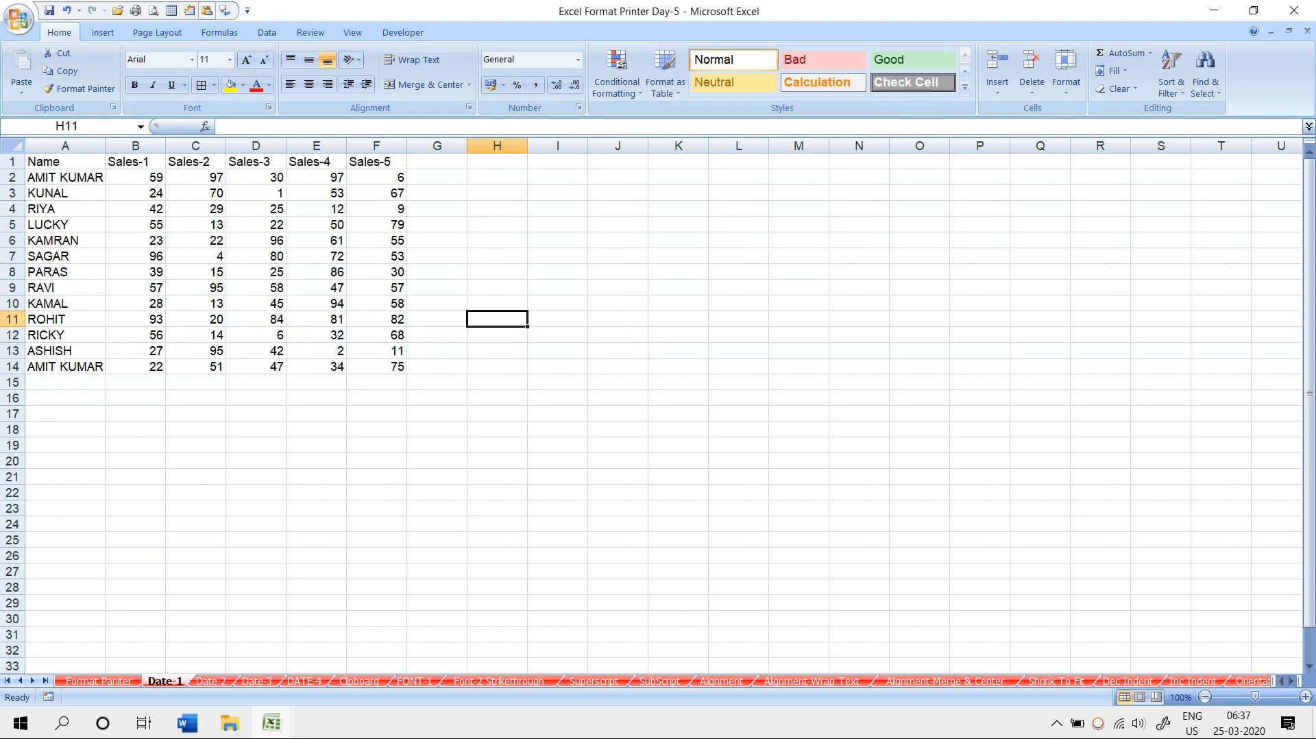
# - Copy the Date-1 table A1:F14 and paste it at A1 on the Clipboard sheet
pyautogui.moveTo(65, 161); pyautogui.dragTo(377, 366)
pyautogui.rightClick(348, 293)
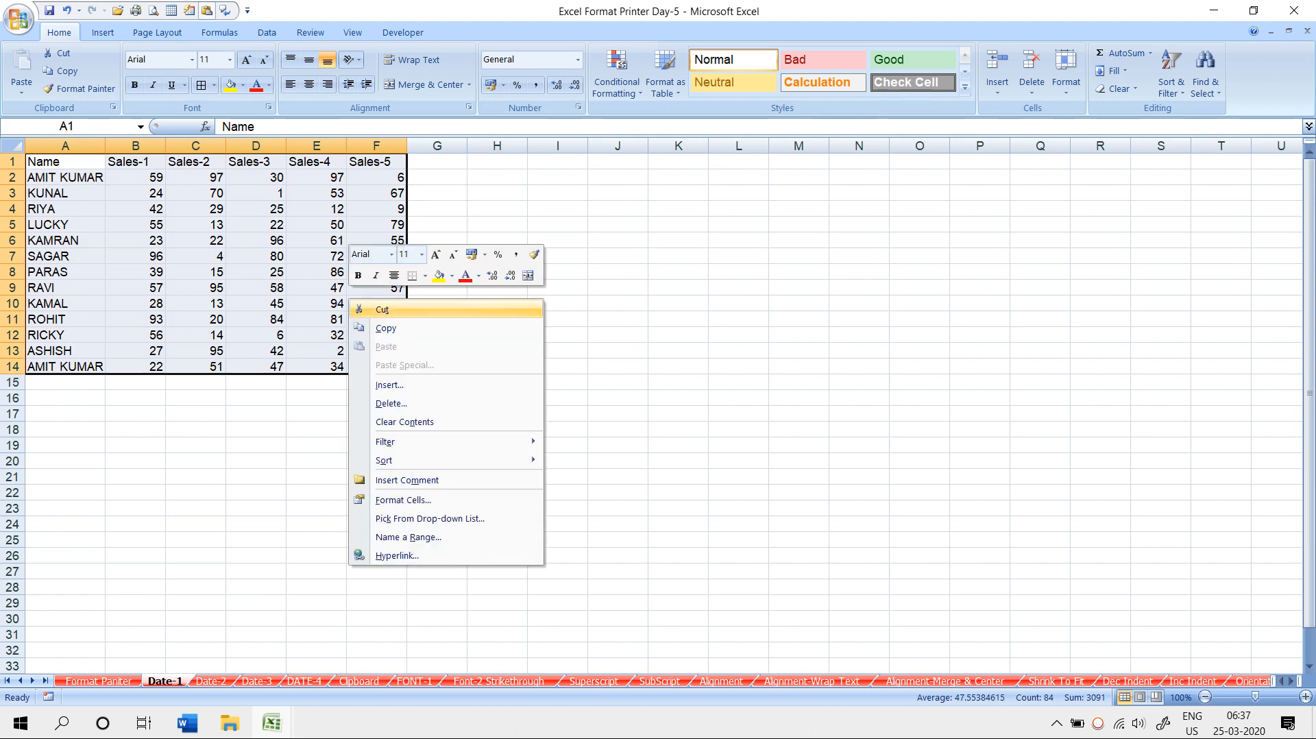
pyautogui.click(377, 328)
pyautogui.click(304, 681)
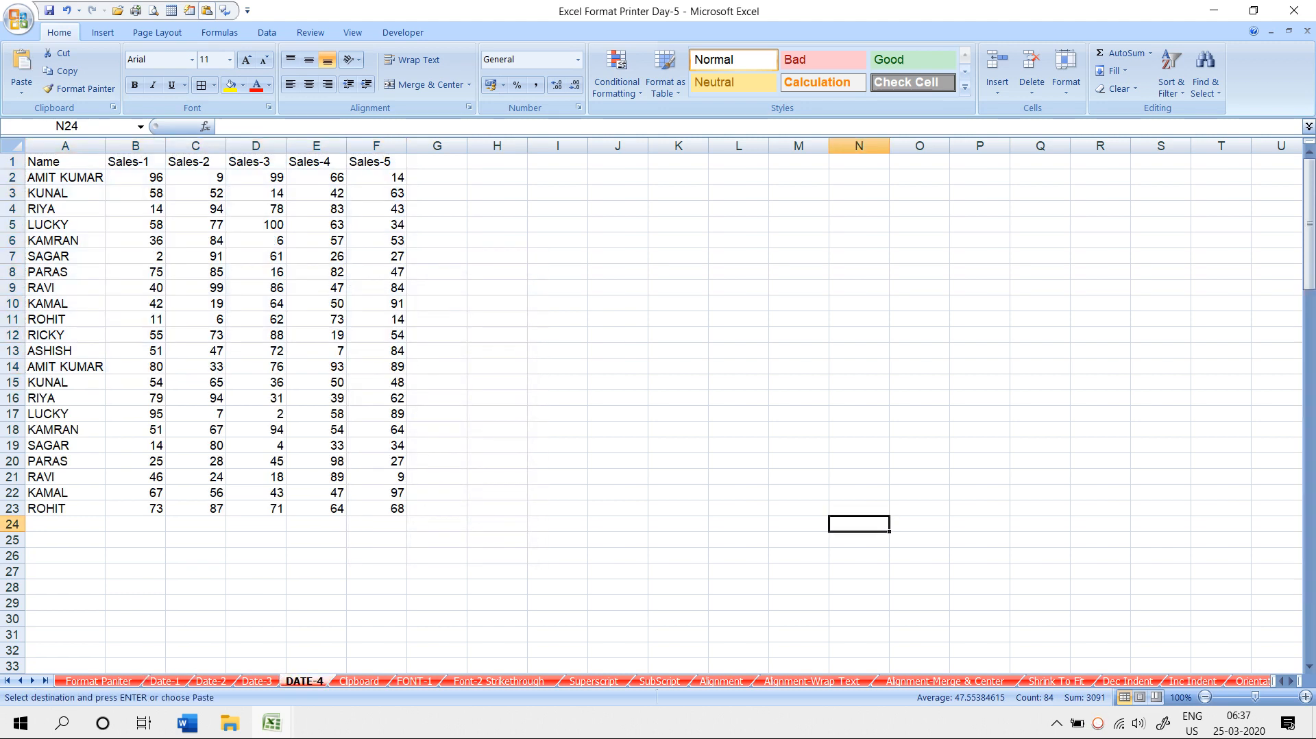
pyautogui.hotkey('ctrl', 'pagedown')
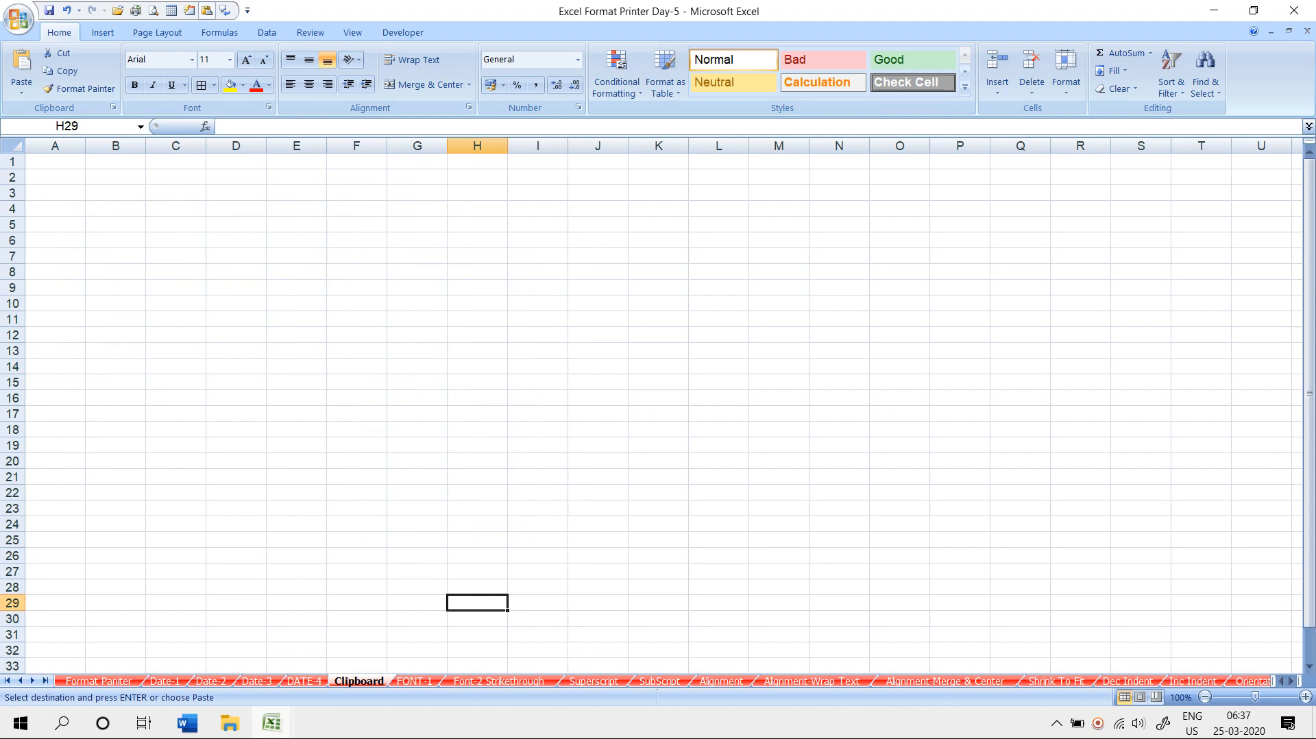
pyautogui.rightClick(55, 161)
pyautogui.click(89, 210)
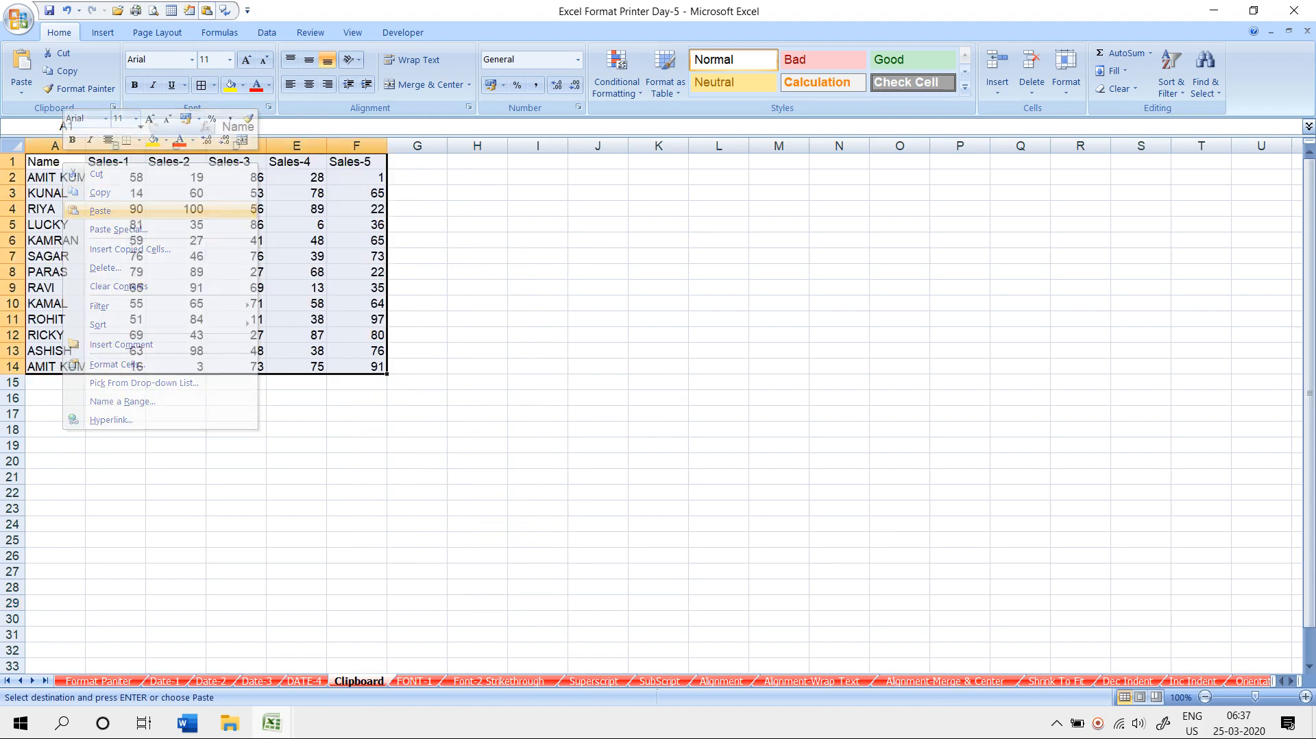
# - Copy the Date-2 table A1:F22 and paste it at A15 on the Clipboard sheet
pyautogui.click(211, 680)
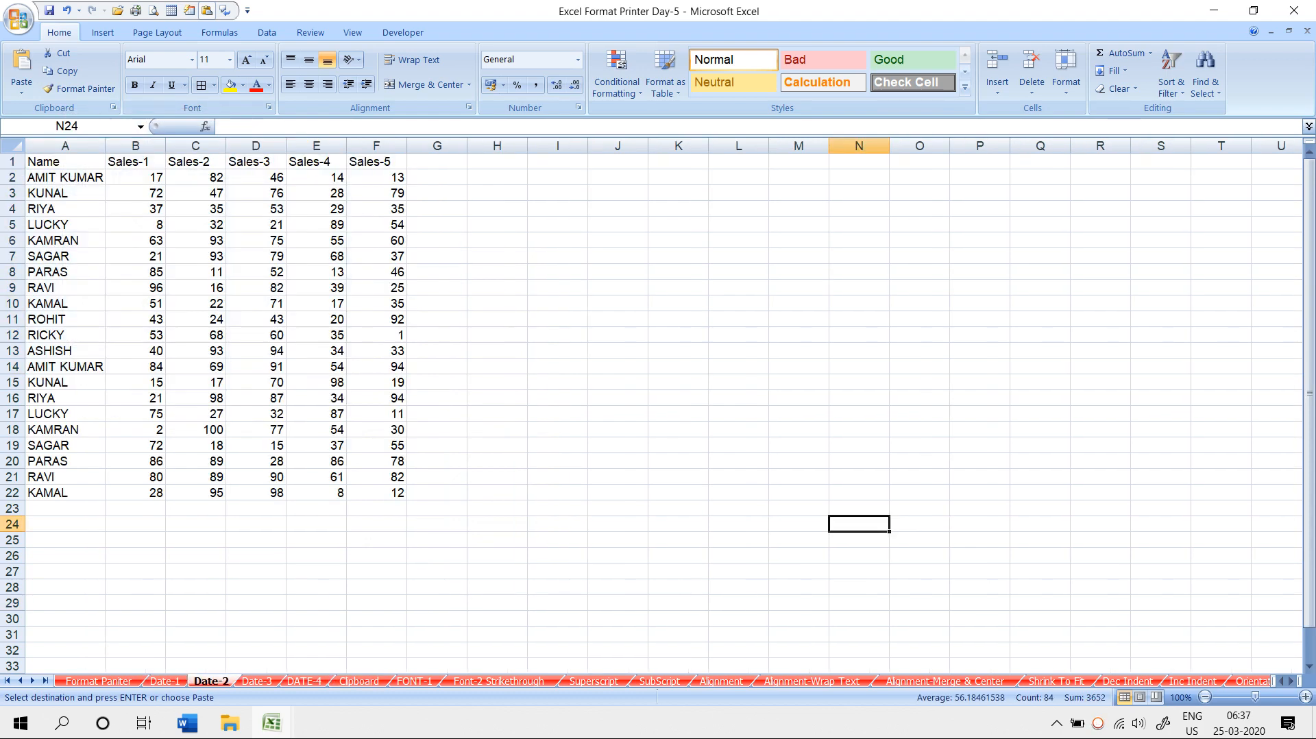
pyautogui.moveTo(41, 161); pyautogui.dragTo(384, 492)
pyautogui.rightClick(320, 372)
pyautogui.click(342, 402)
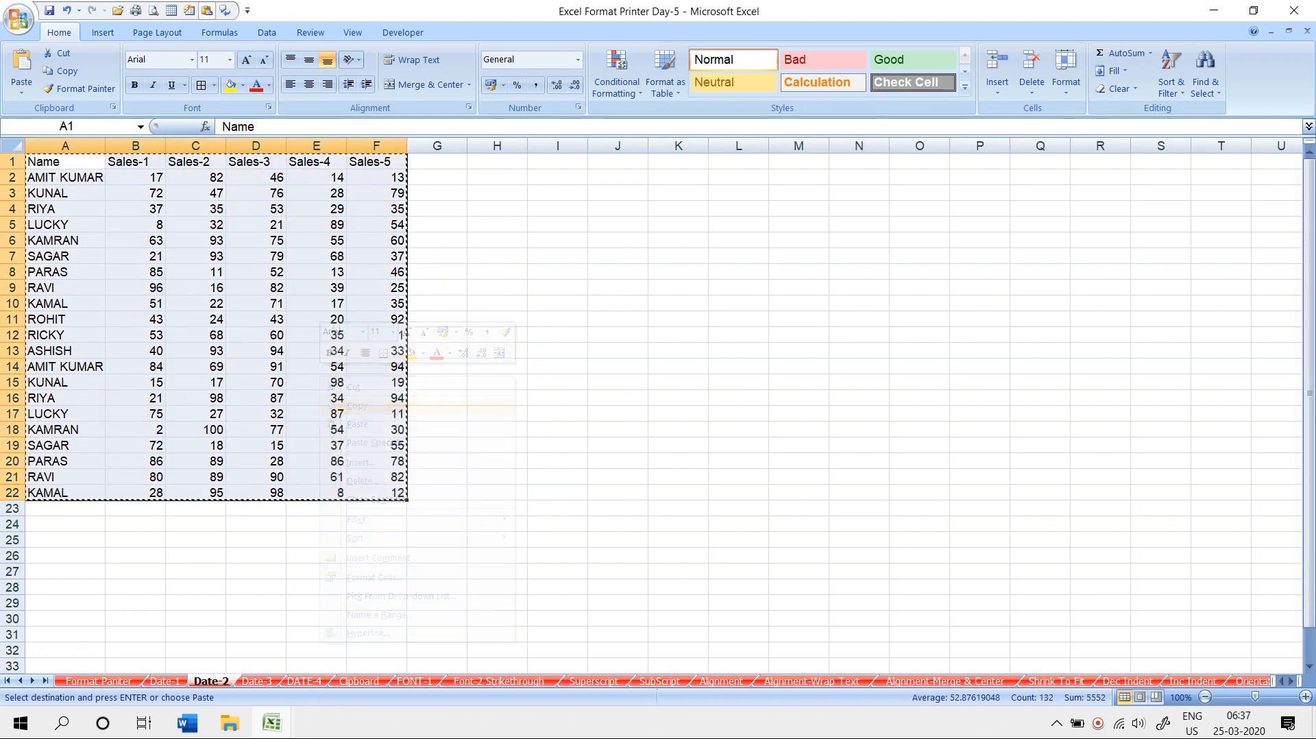
pyautogui.click(359, 680)
pyautogui.click(55, 383)
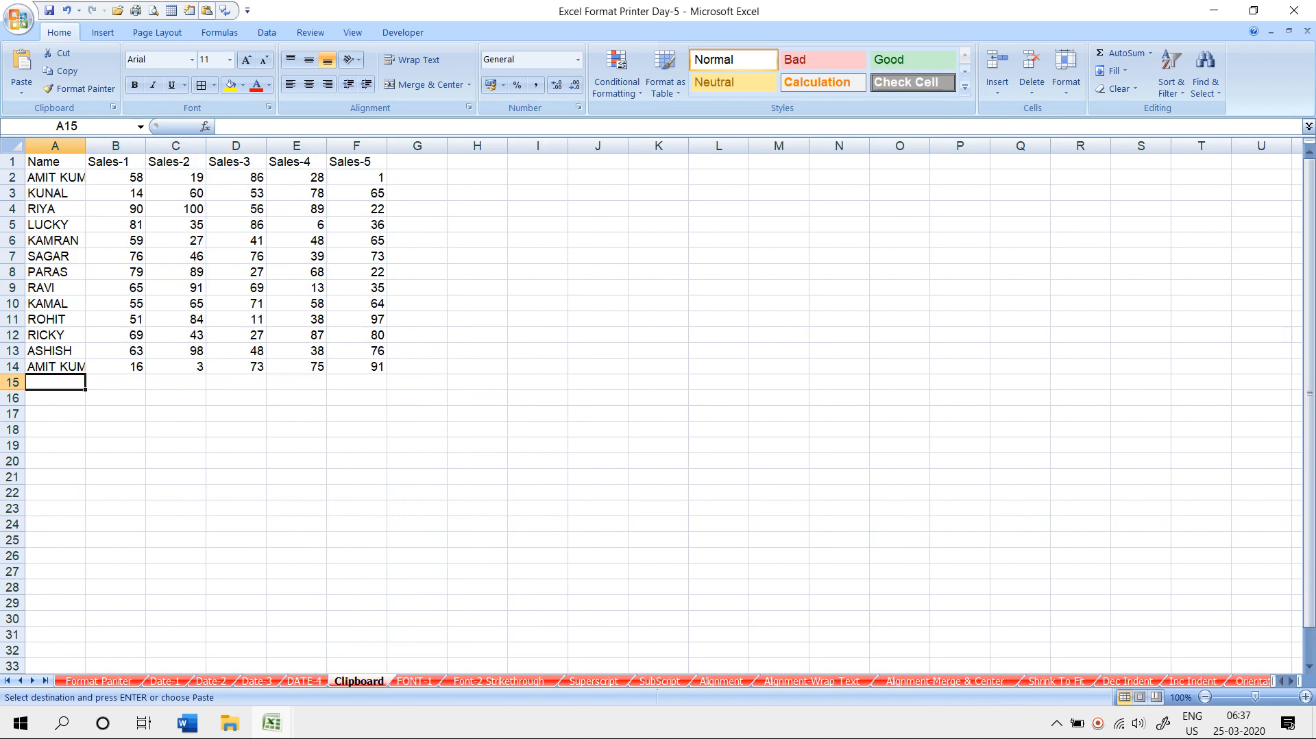
pyautogui.hotkey('ctrl', 'v')
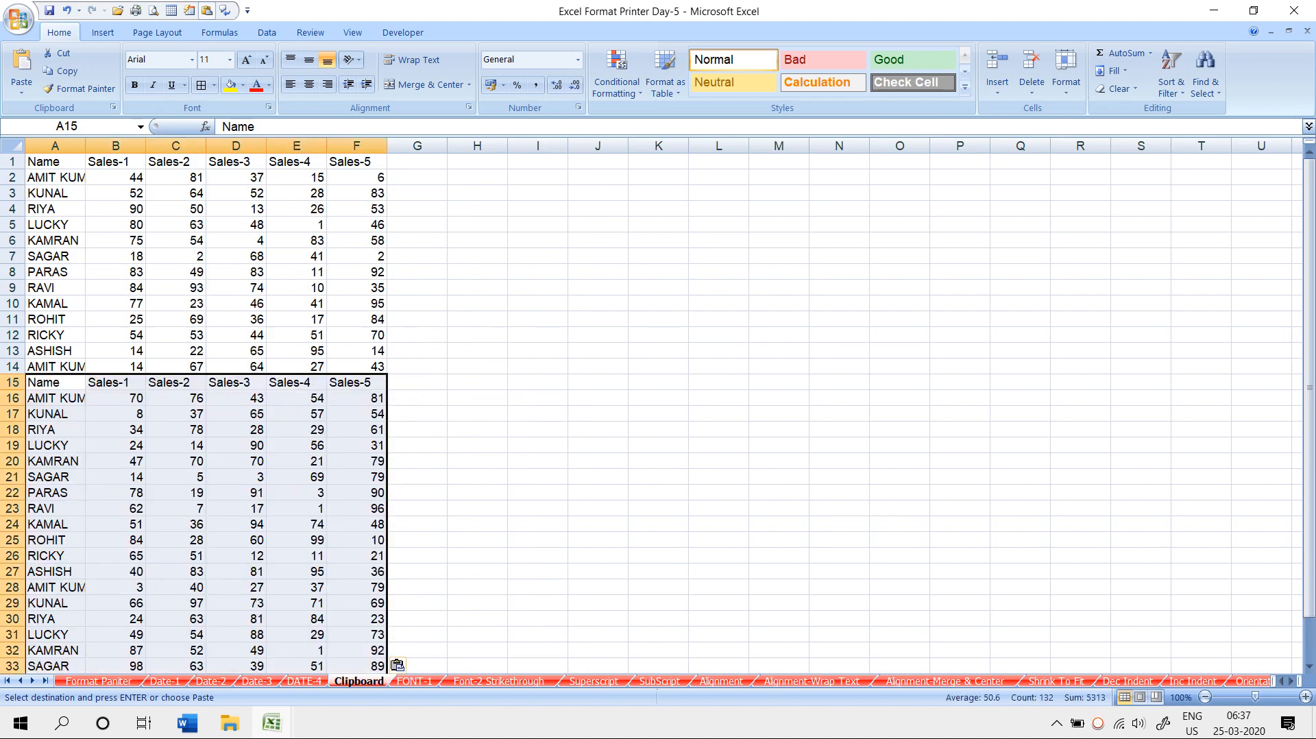
# - Copy the Date-3 table A1:F125 and paste it at A37 on the Clipboard sheet
pyautogui.click(257, 680)
pyautogui.moveTo(48, 162); pyautogui.dragTo(409, 647)
pyautogui.hotkey('ctrl', 'c')
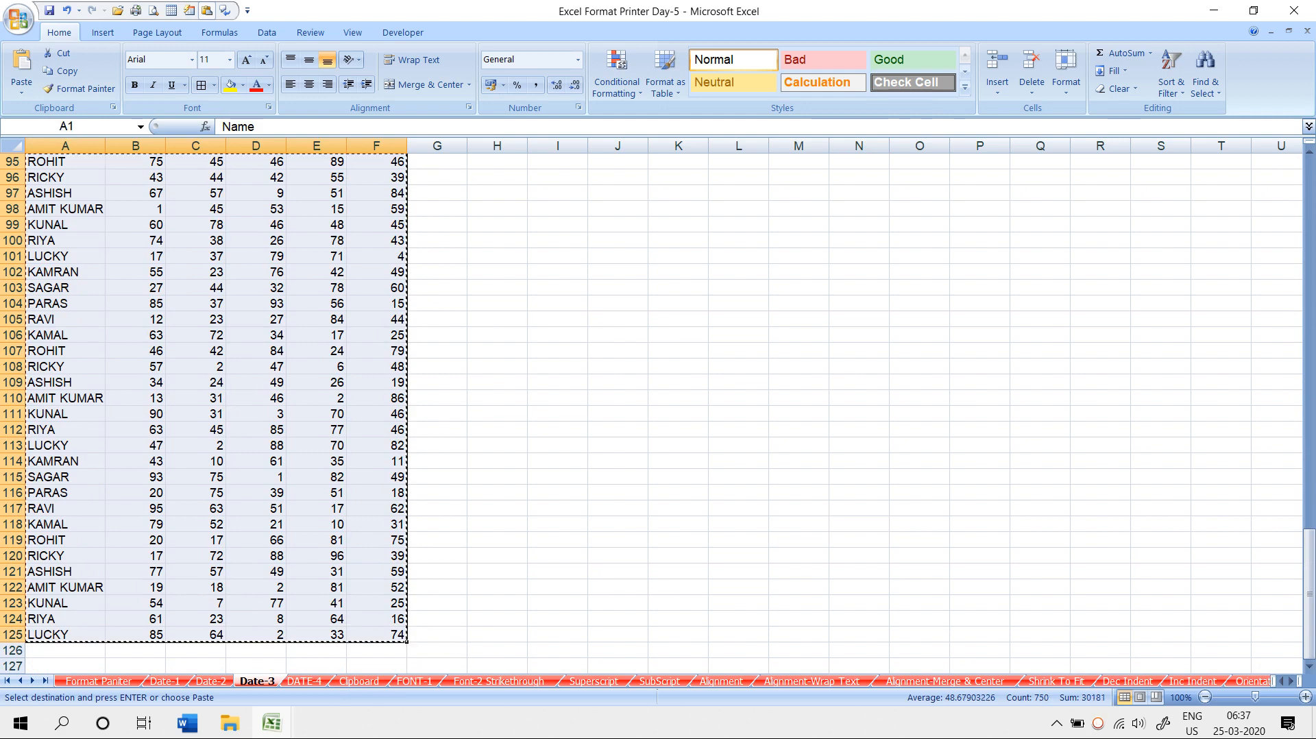
pyautogui.click(359, 681)
pyautogui.scroll(-13, 343, 438)
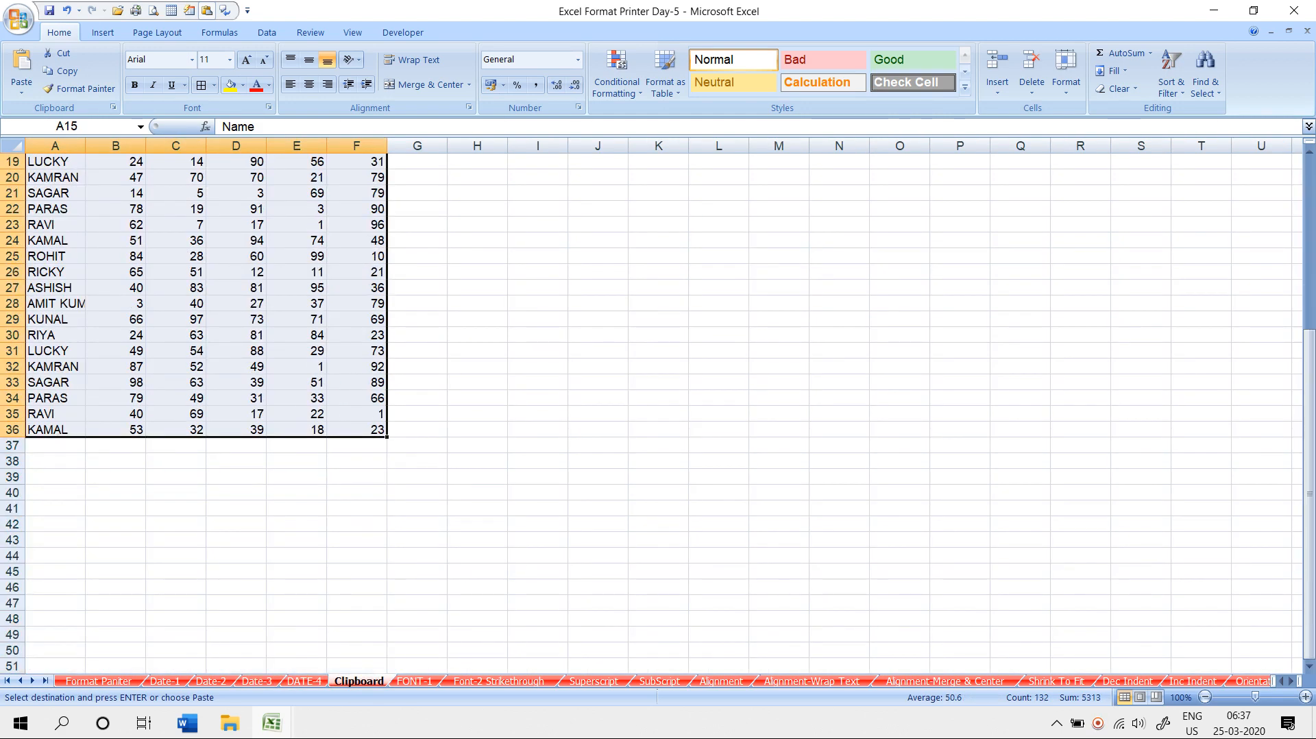
pyautogui.scroll(3, 343, 438)
pyautogui.click(55, 272)
pyautogui.click(55, 256)
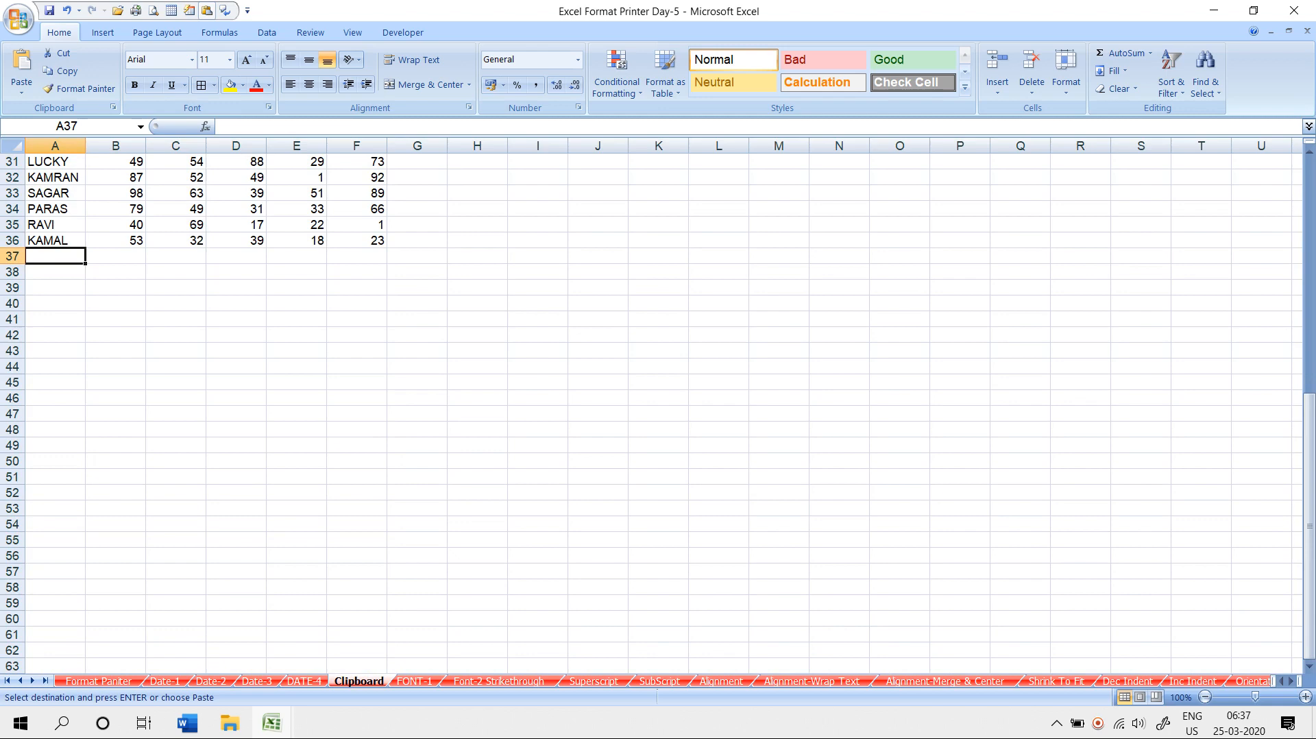
pyautogui.hotkey('ctrl', 'v')
# - Copy the DATE-4 table A1:F23 and paste it at A162 on the Clipboard sheet
pyautogui.click(305, 681)
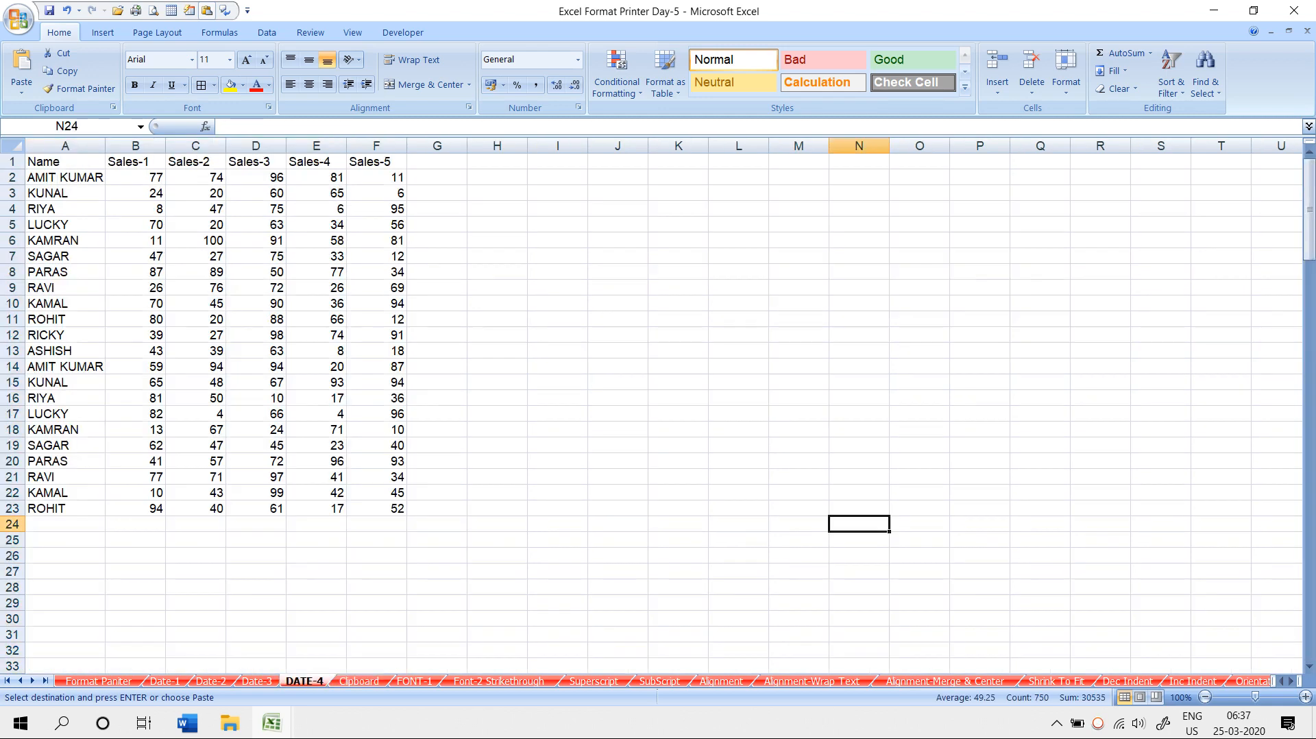
pyautogui.moveTo(41, 162); pyautogui.dragTo(397, 507)
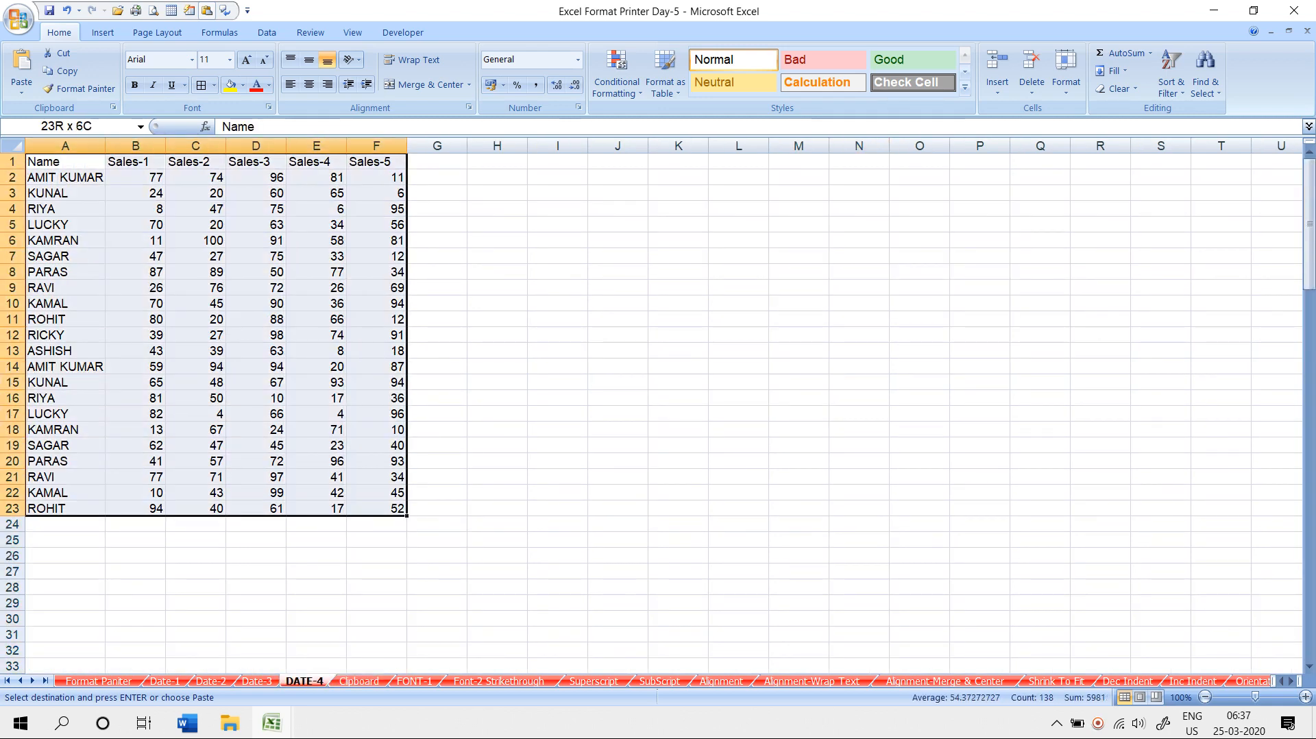
pyautogui.hotkey('ctrl', 'c')
pyautogui.click(359, 681)
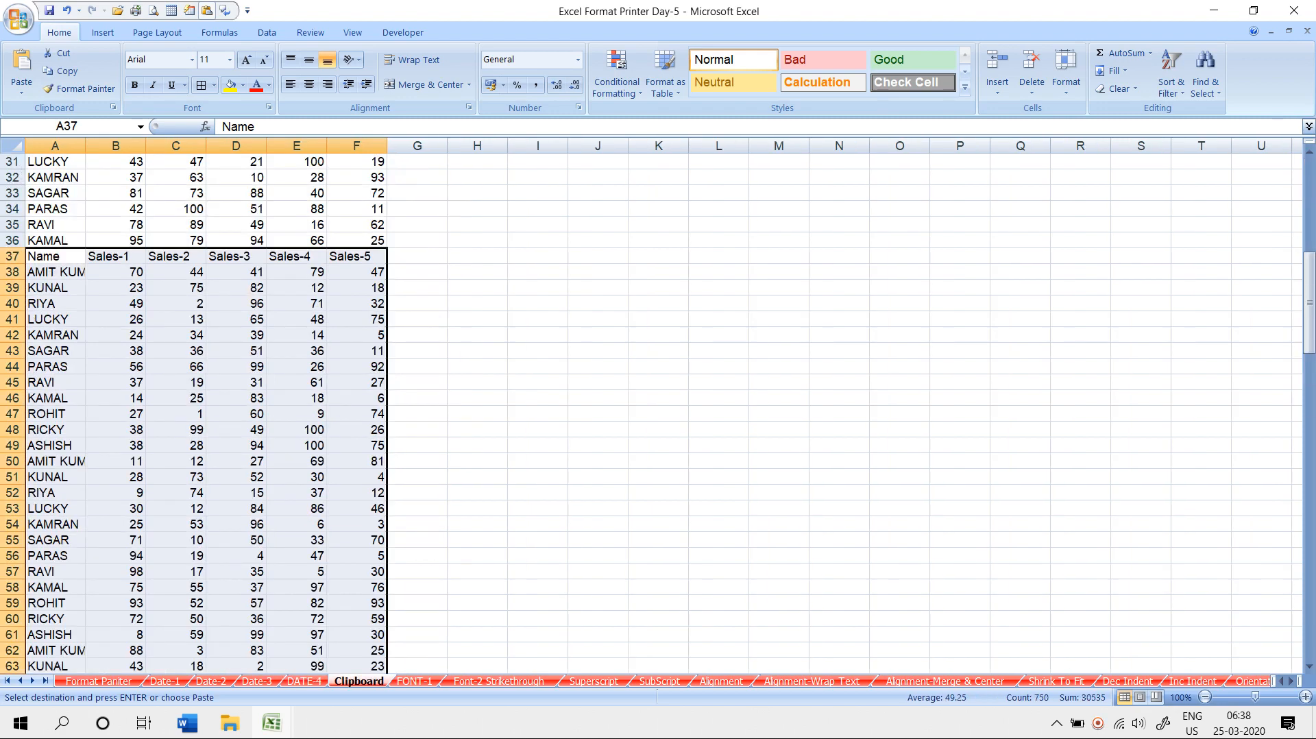
pyautogui.scroll(-20, 384, 479)
pyautogui.scroll(-15, 206, 445)
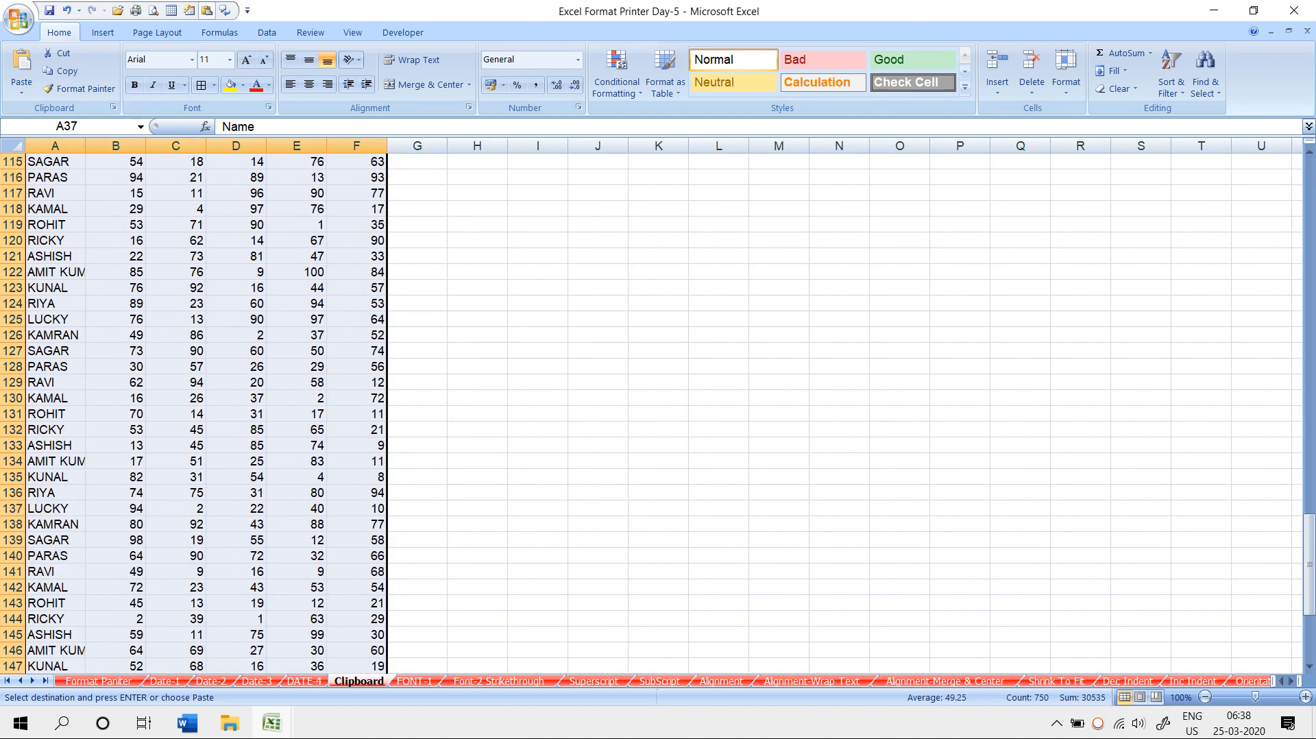
pyautogui.click(55, 477)
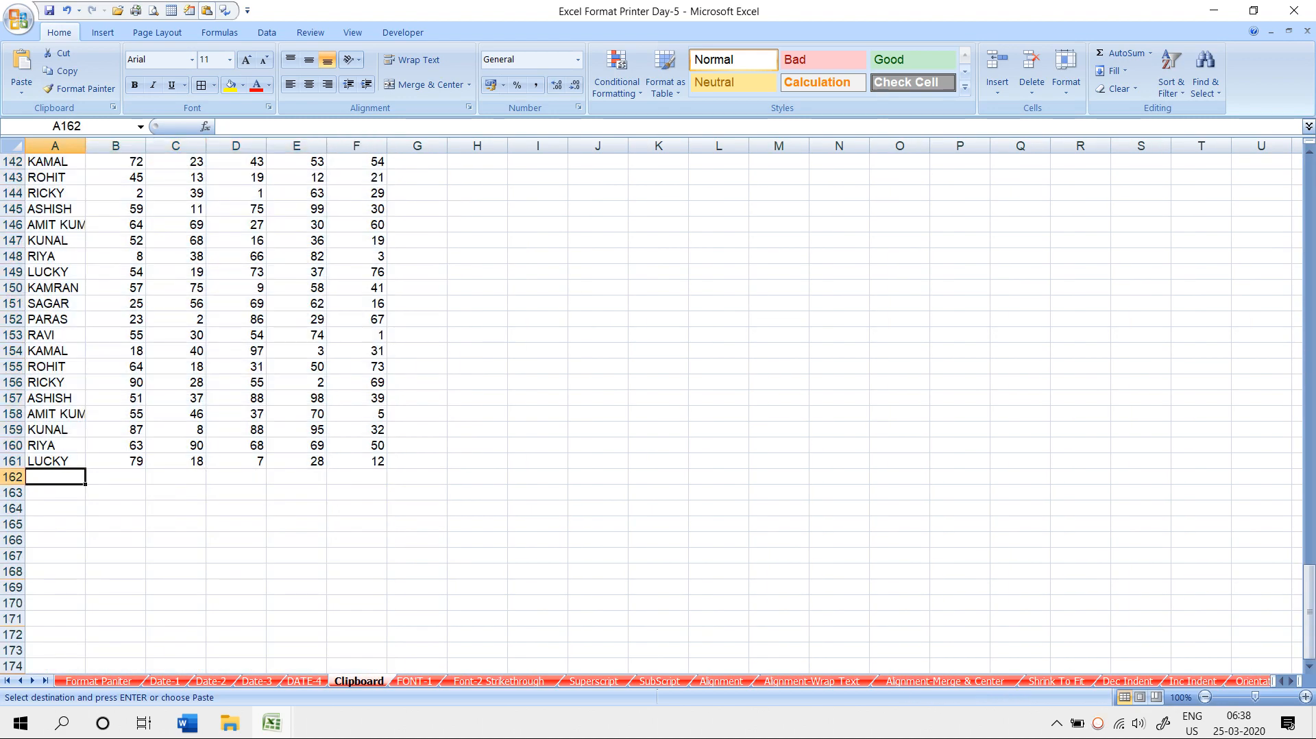
pyautogui.hotkey('ctrl', 'v')
# - Return to A1 and delete the contents of columns A to F
pyautogui.click(55, 477)
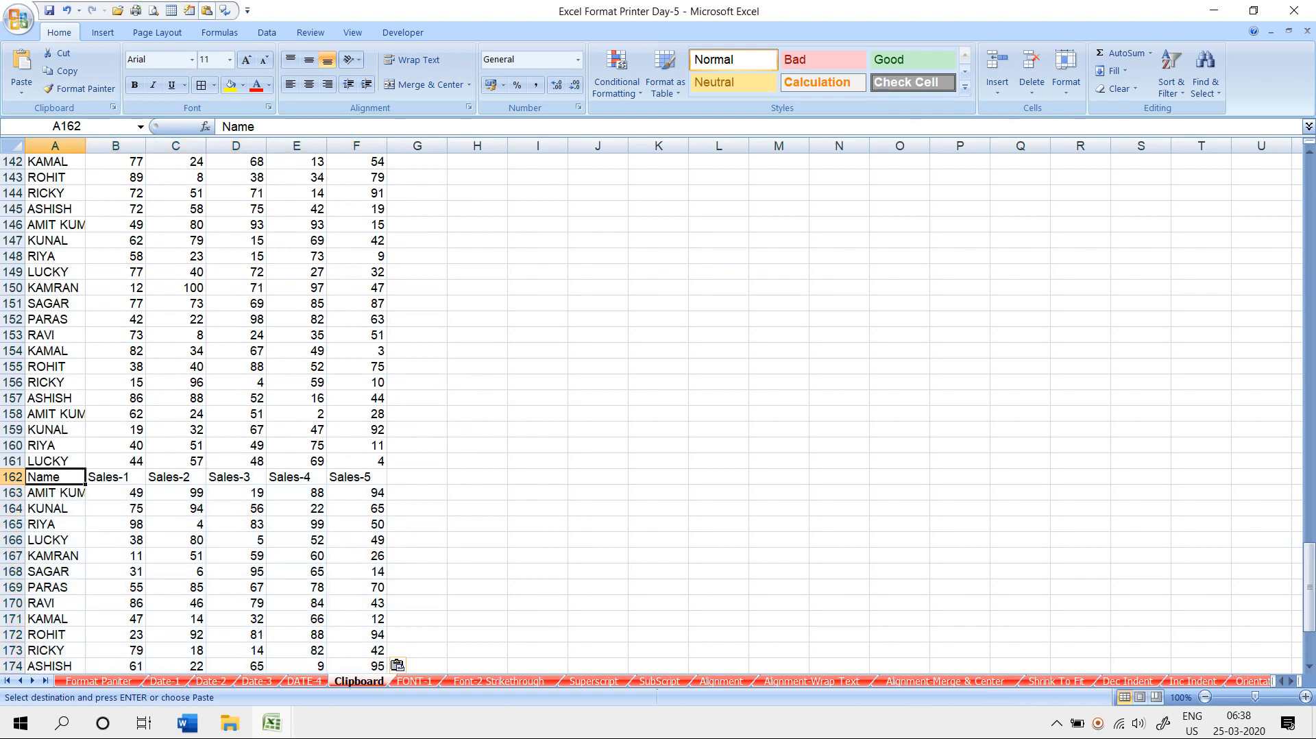
pyautogui.hotkey('ctrl', 'Home')
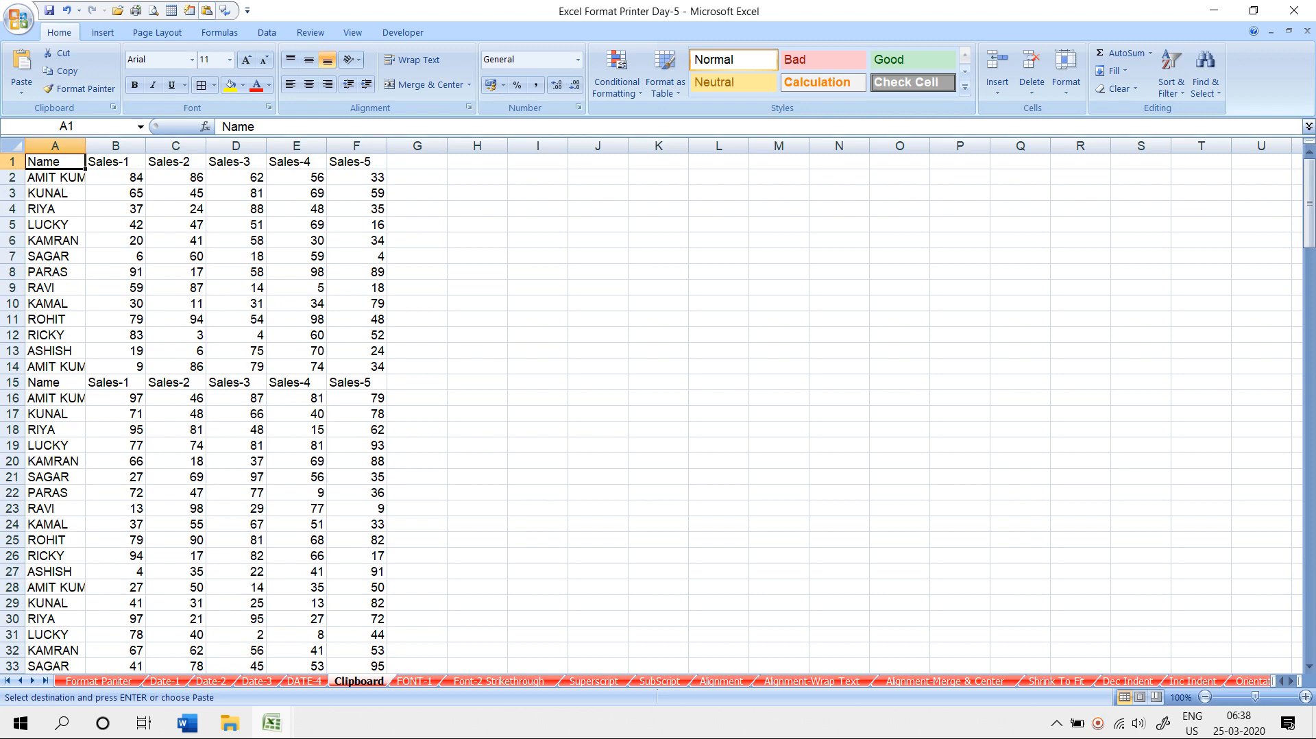
pyautogui.moveTo(55, 145); pyautogui.dragTo(374, 145)
pyautogui.press('Delete')
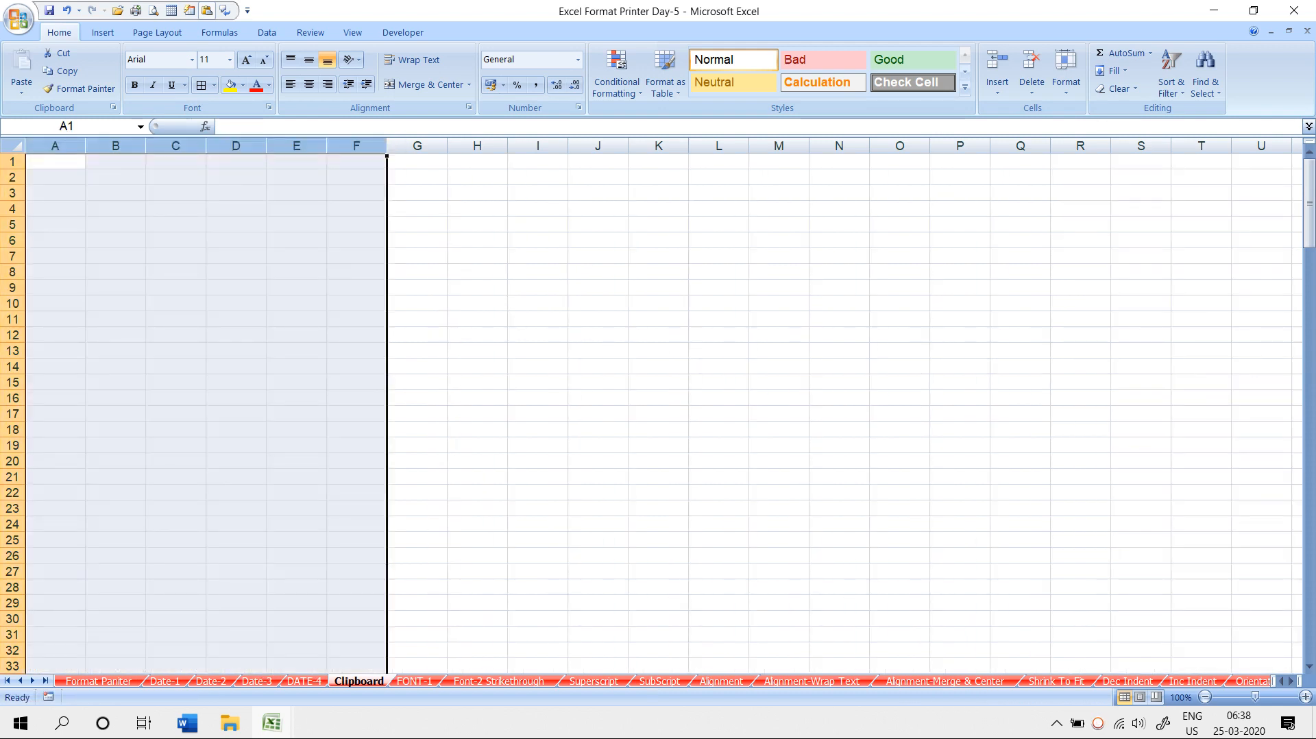
# - Show the Office Clipboard pane and copy the Date-1 table A1:F14 into it
pyautogui.click(165, 681)
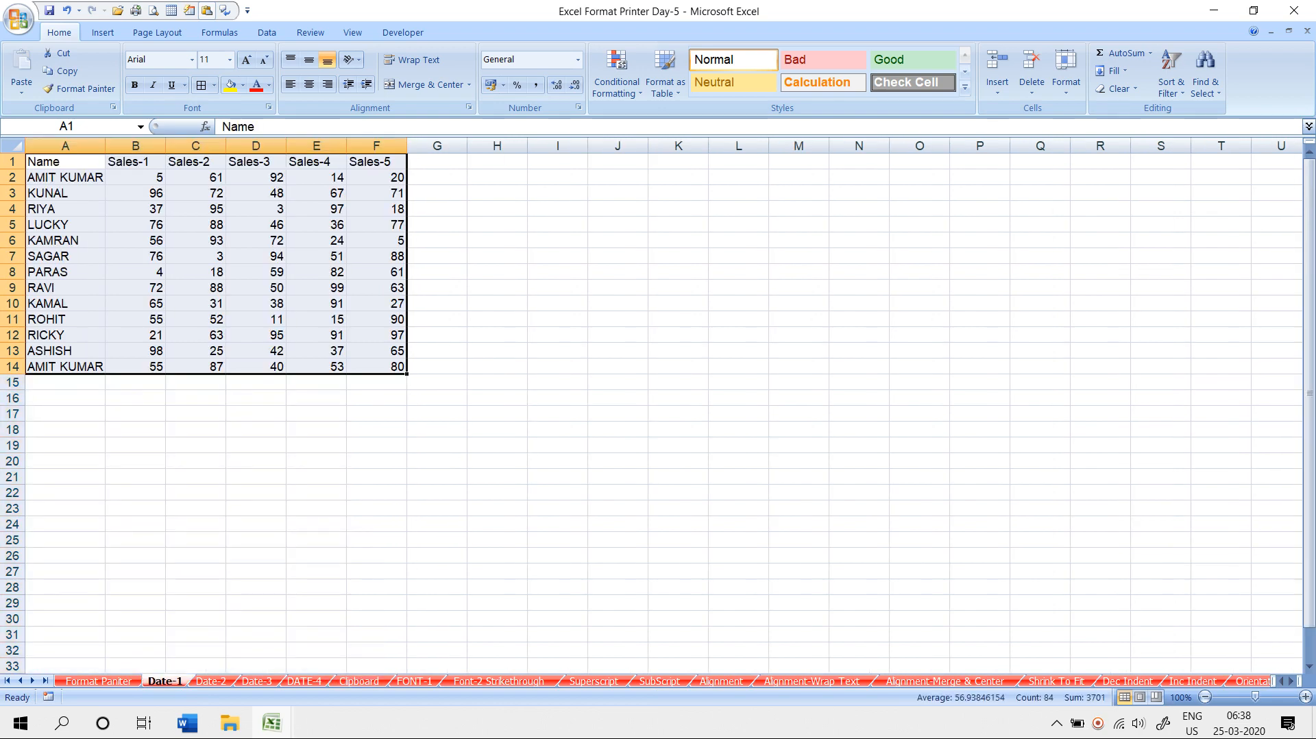
pyautogui.click(65, 319)
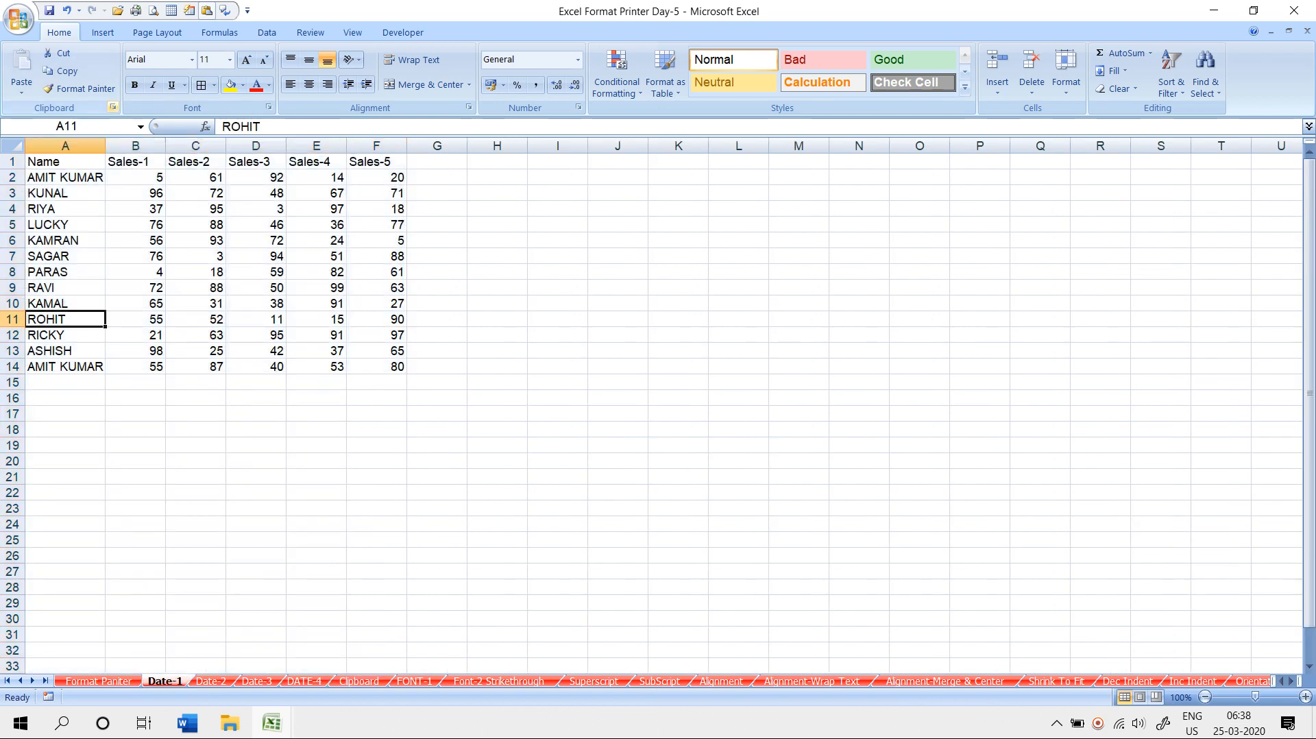
pyautogui.click(113, 108)
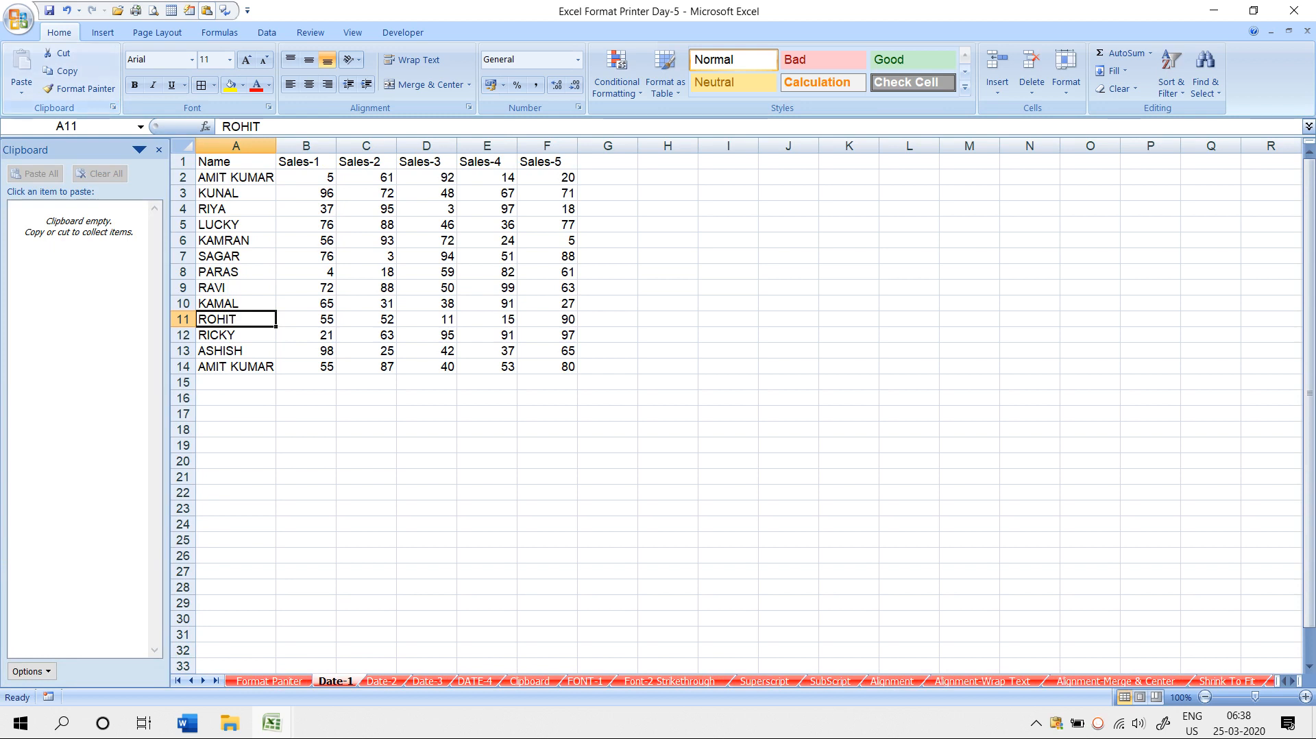
pyautogui.moveTo(236, 162); pyautogui.dragTo(547, 367)
pyautogui.click(66, 71)
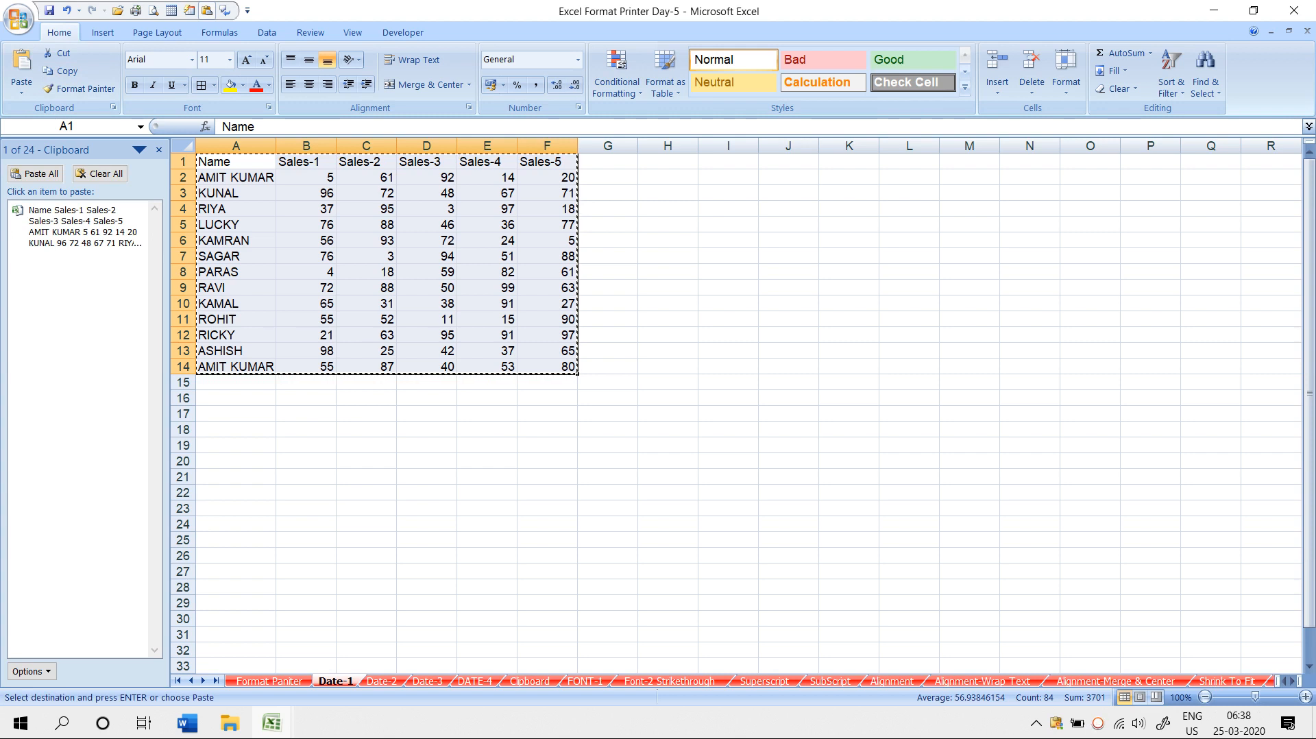
# - Copy the Date-2, Date-3 and DATE-4 tables into the Office Clipboard, then go to the Clipboard sheet
pyautogui.click(381, 681)
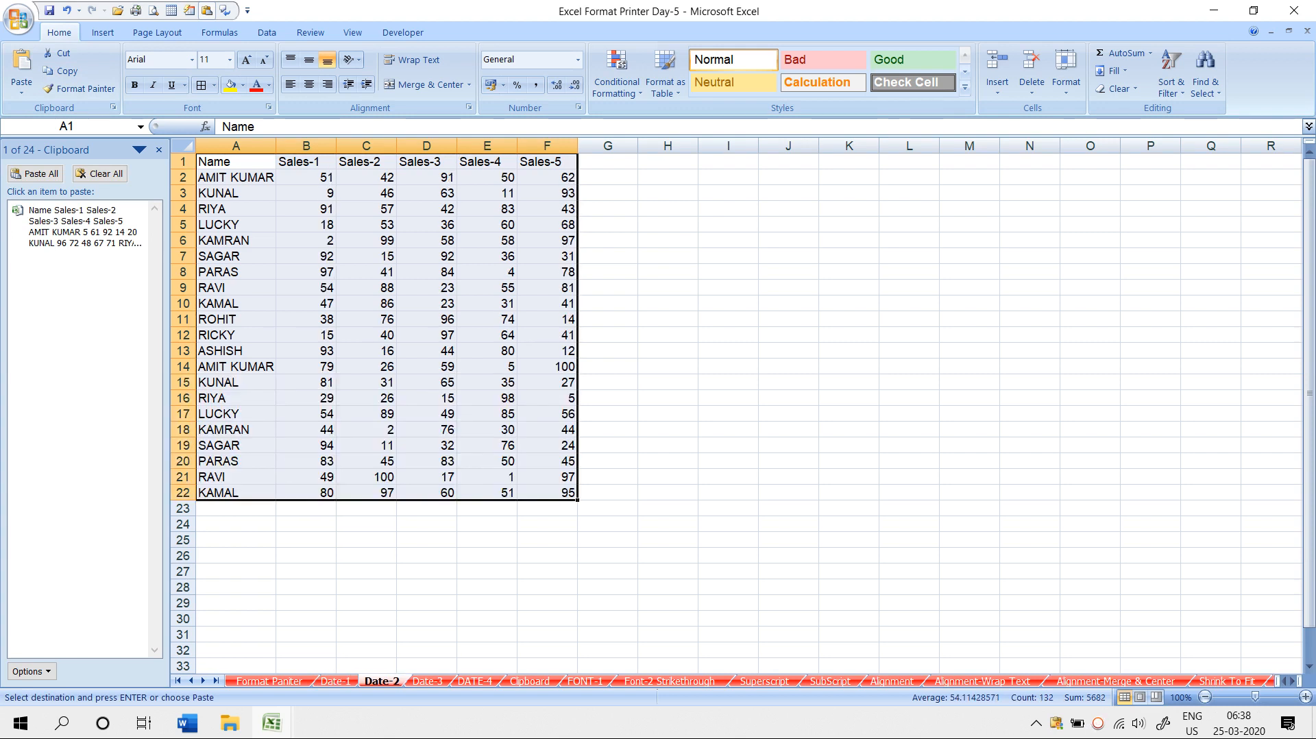
pyautogui.click(60, 70)
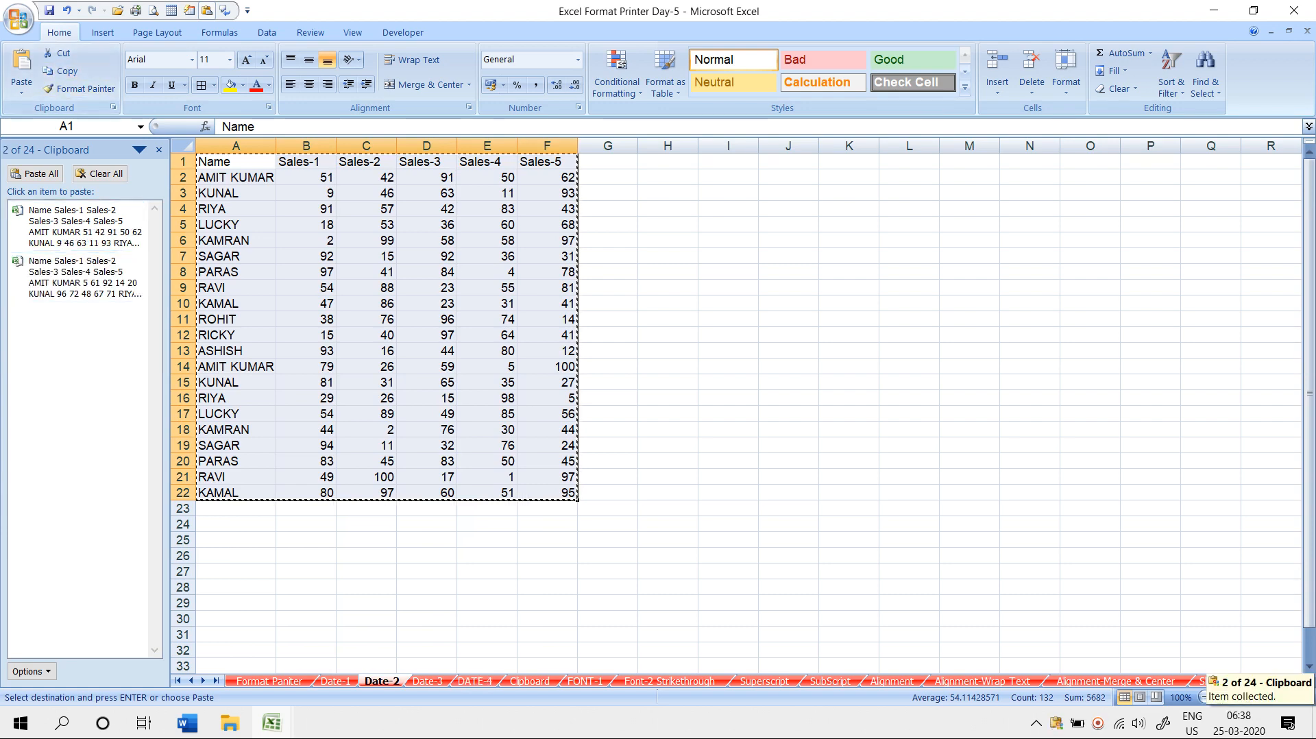
pyautogui.click(428, 681)
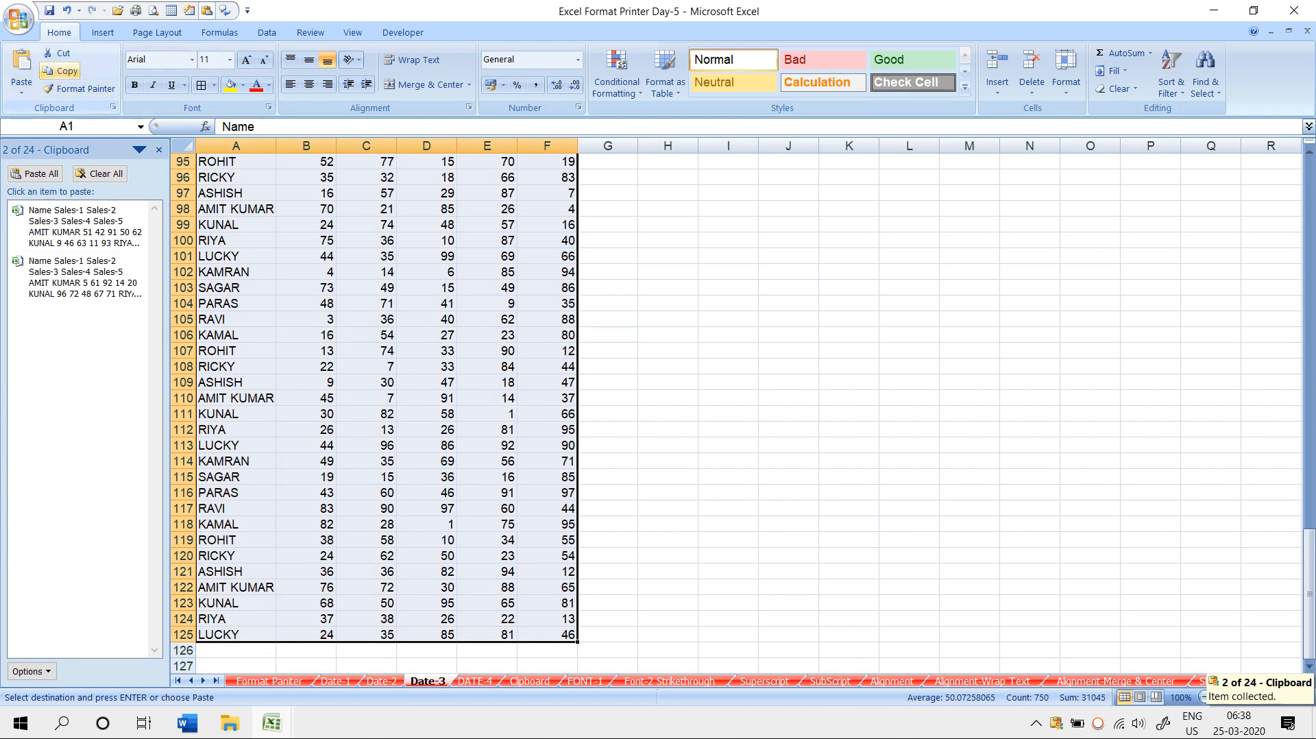
pyautogui.click(60, 71)
pyautogui.hotkey('ctrl', 'pagedown')
pyautogui.click(63, 71)
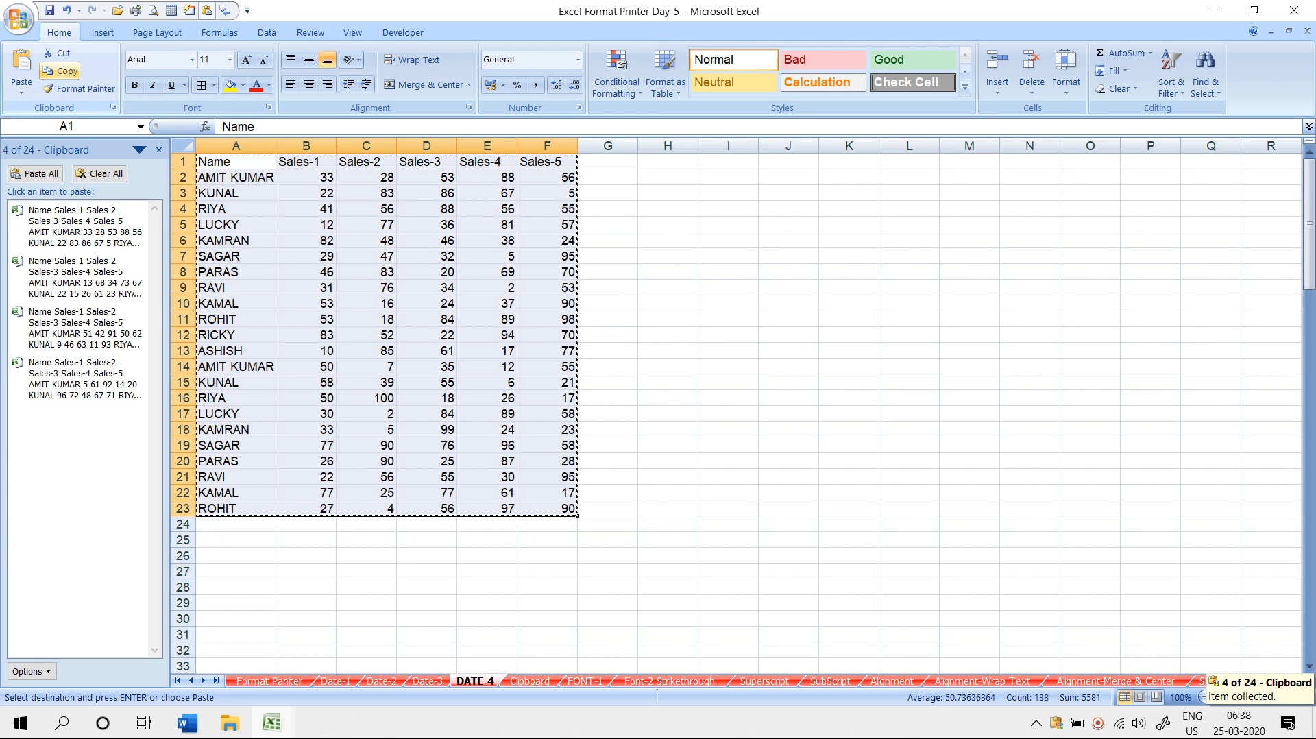
pyautogui.hotkey('ctrl', 'pagedown')
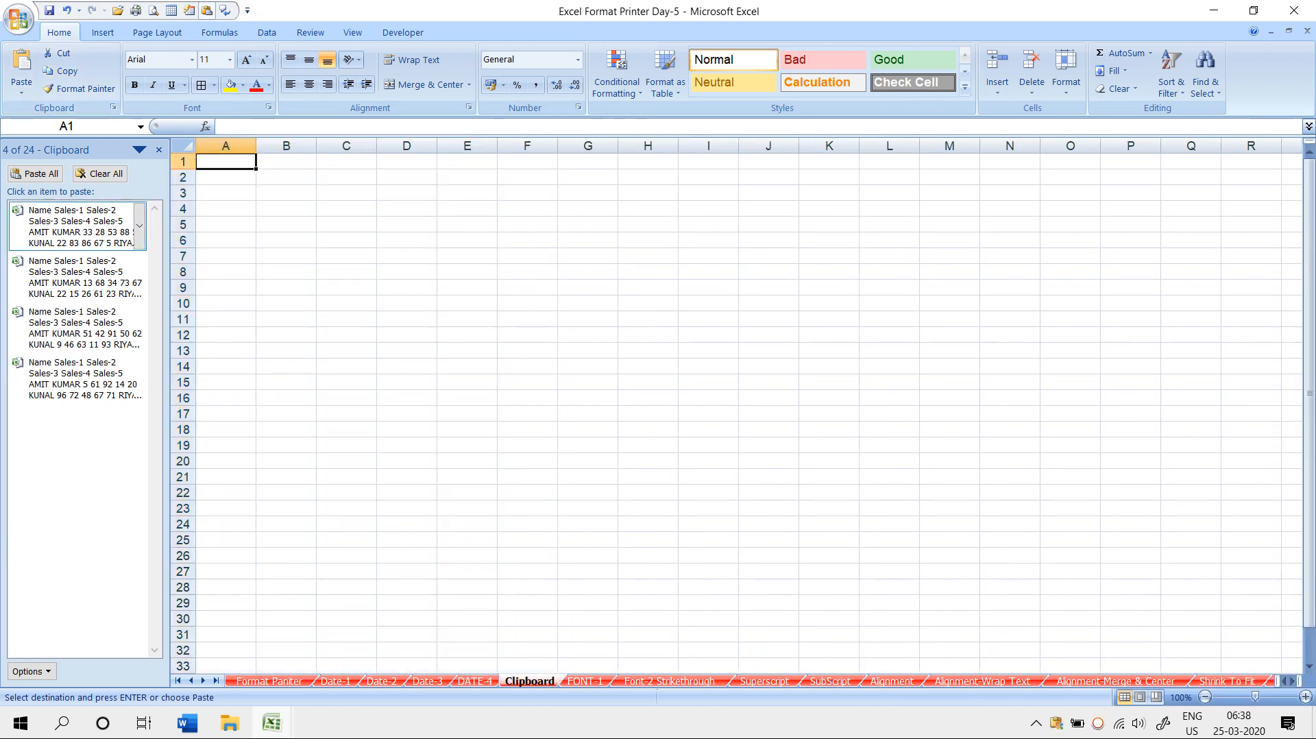
# - Paste all collected tables, then clipboard item 1 at H146 and item 4 at H169
pyautogui.click(35, 173)
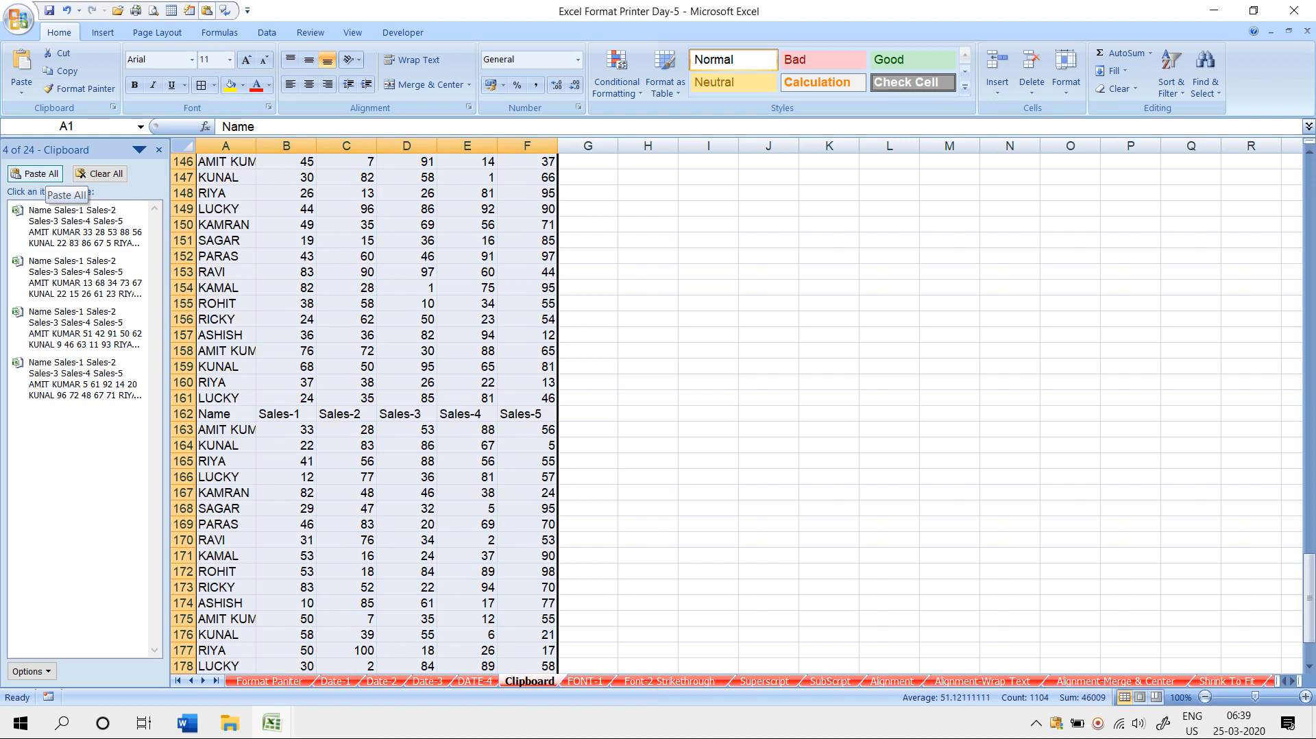
pyautogui.click(648, 162)
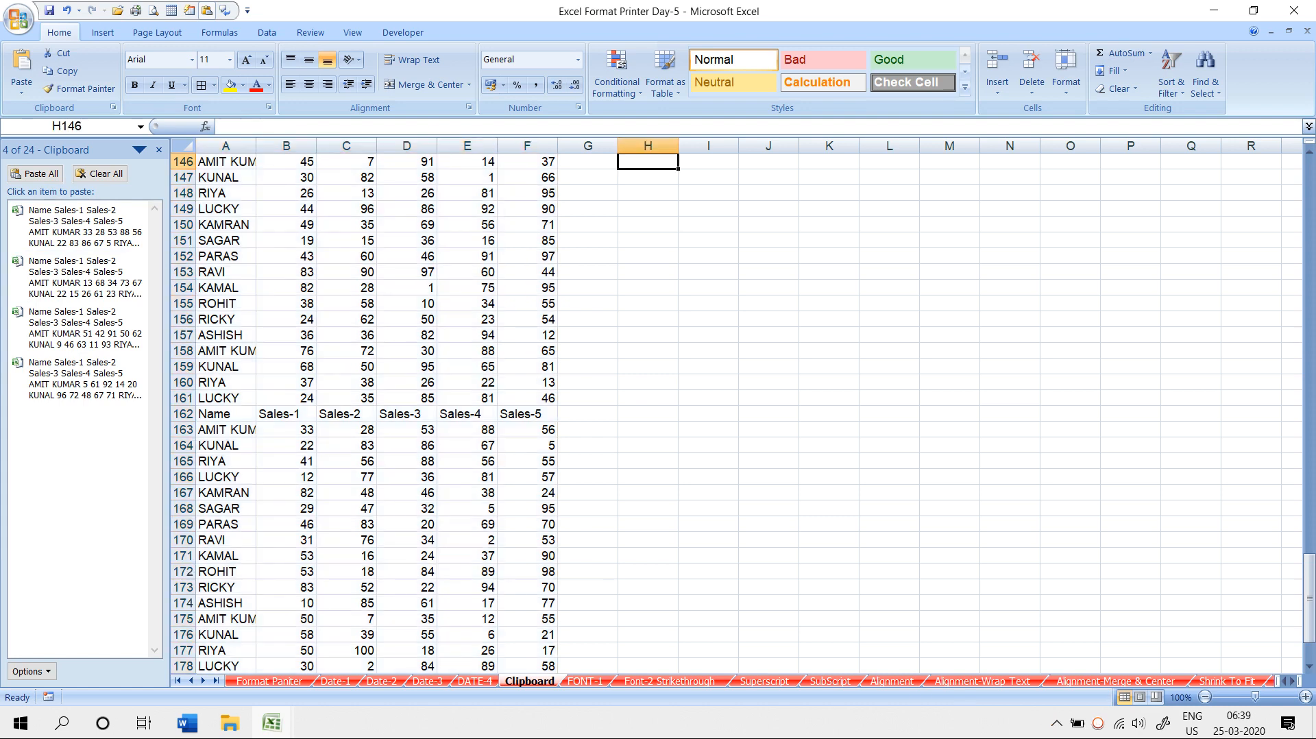
pyautogui.click(78, 227)
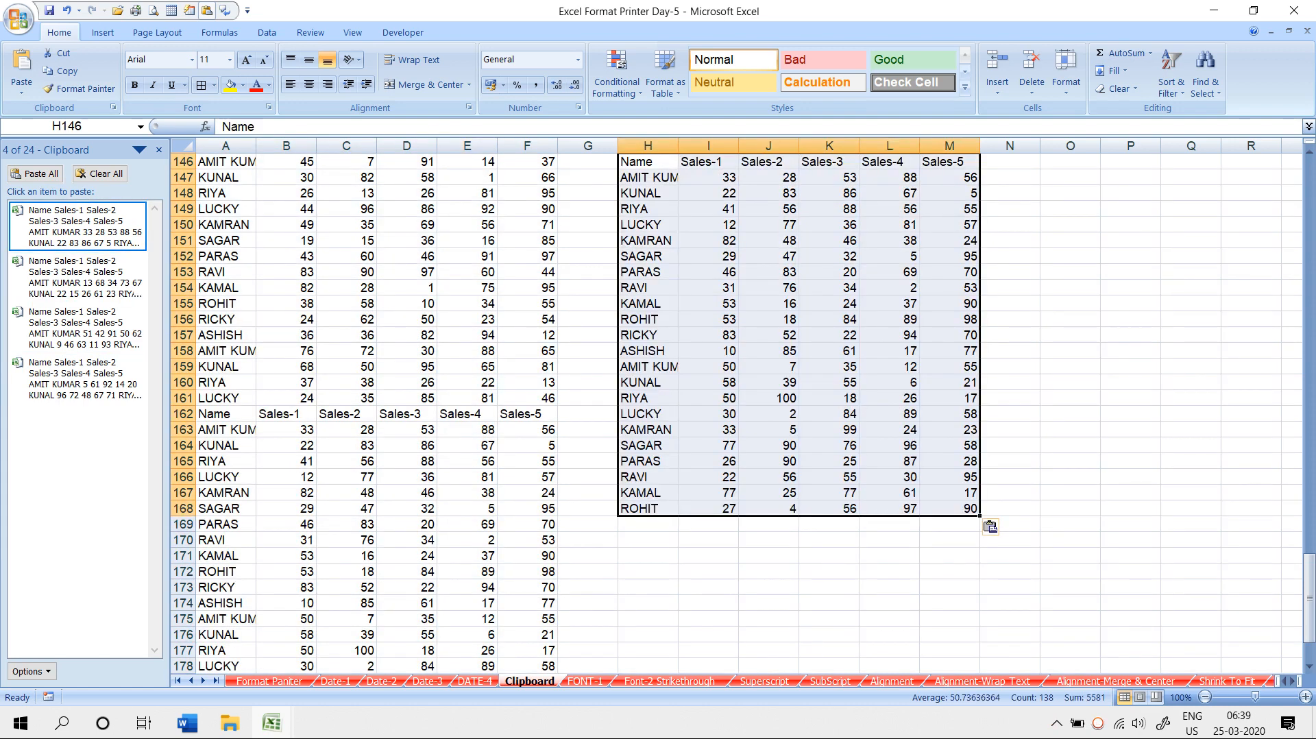
pyautogui.click(648, 524)
pyautogui.click(78, 379)
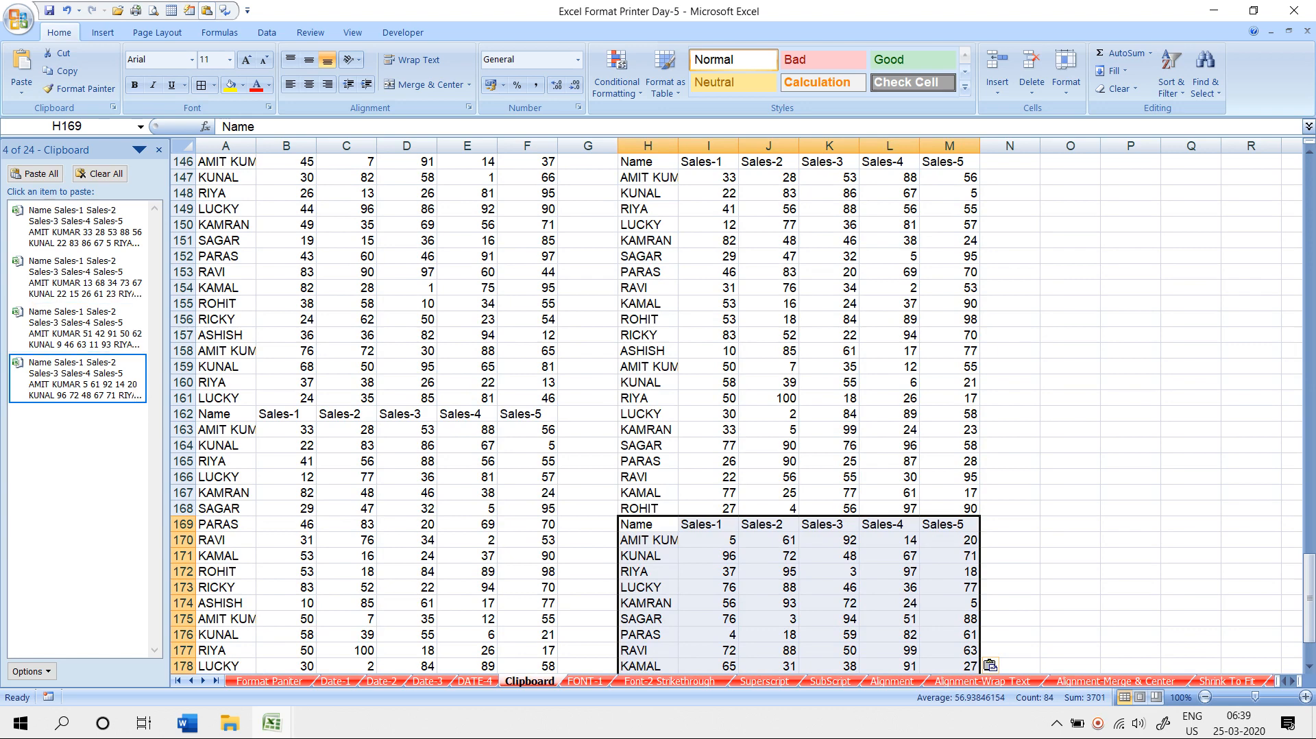
# - Clear all items from the Office Clipboard and deselect the pasted table
pyautogui.click(99, 174)
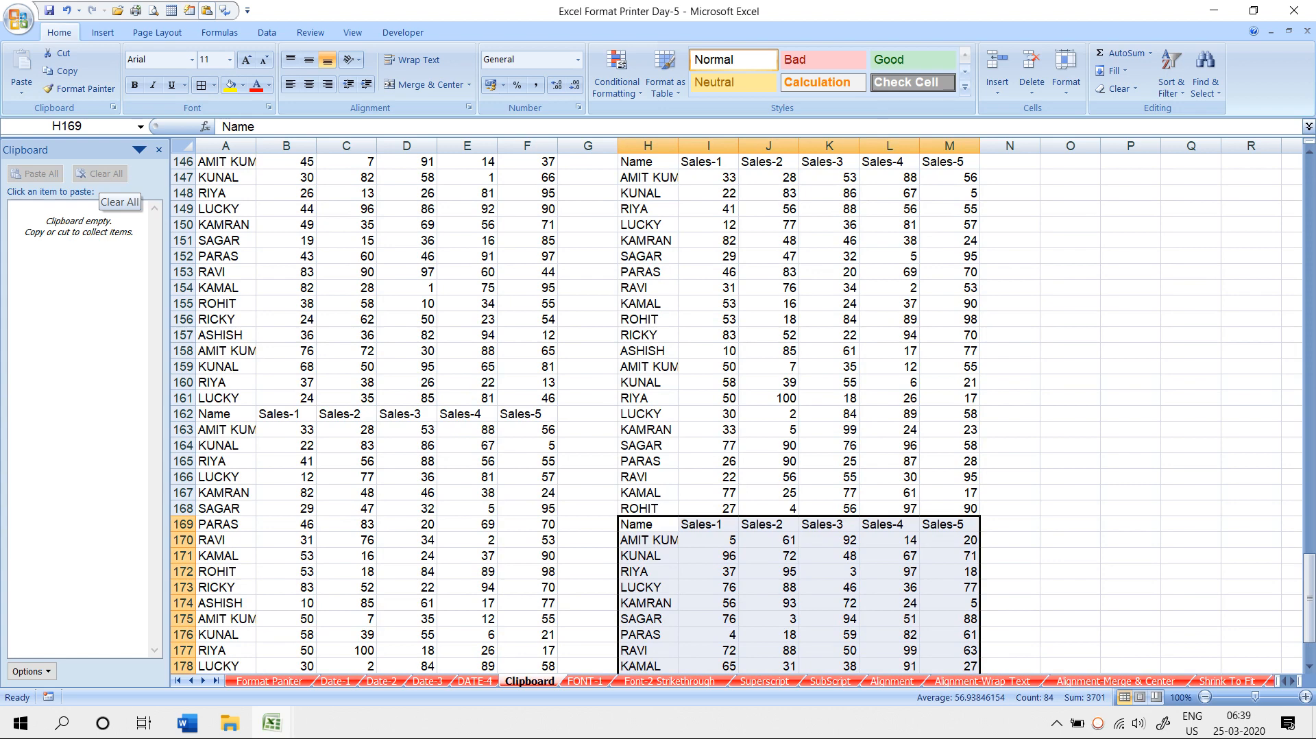
pyautogui.click(468, 303)
pyautogui.scroll(-12, 467, 303)
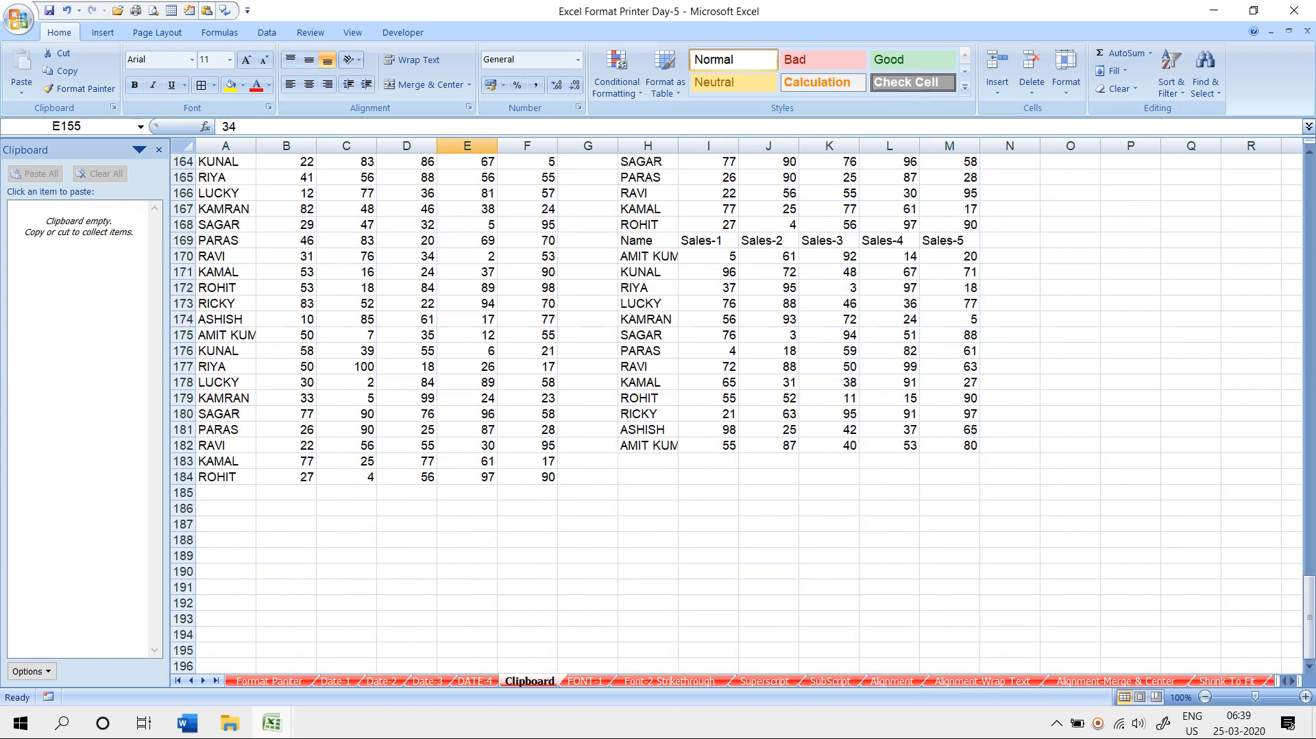
pyautogui.scroll(-3, 467, 302)
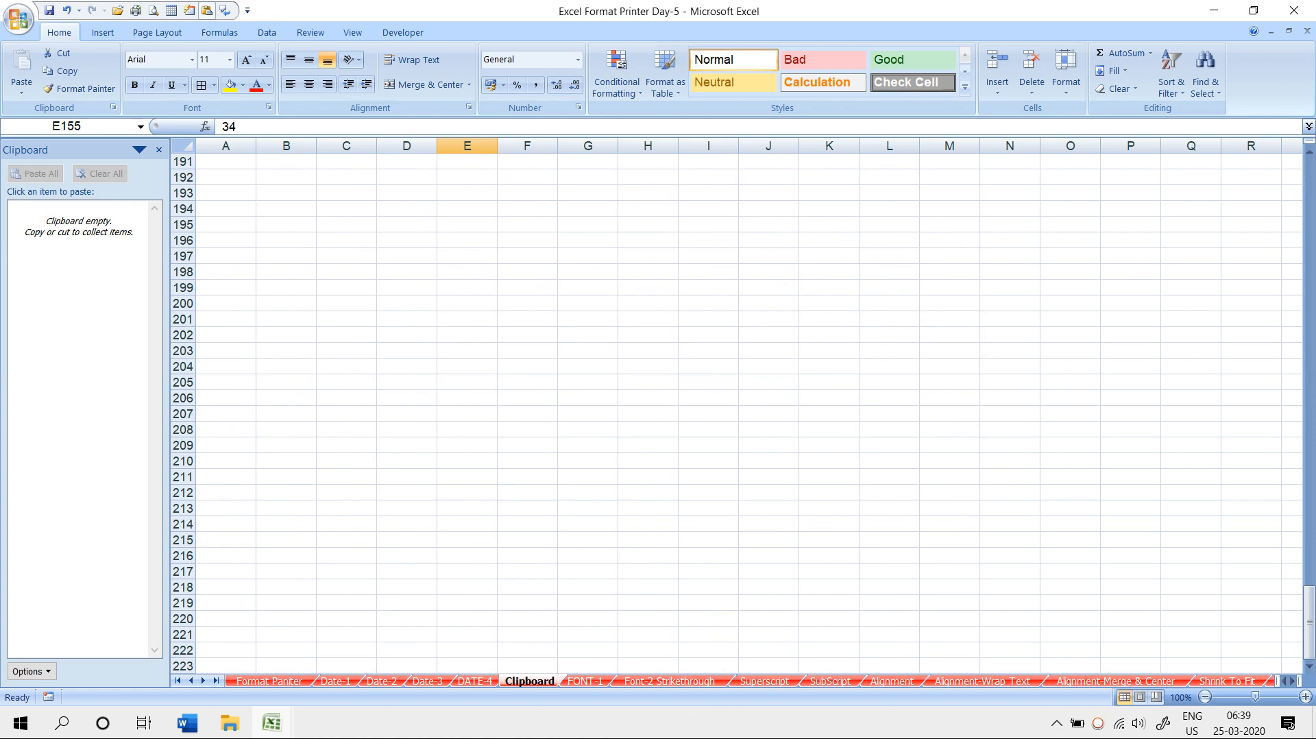
# - Launch Google Chrome from the Start menu and search Google for SSADV01
pyautogui.press('super')
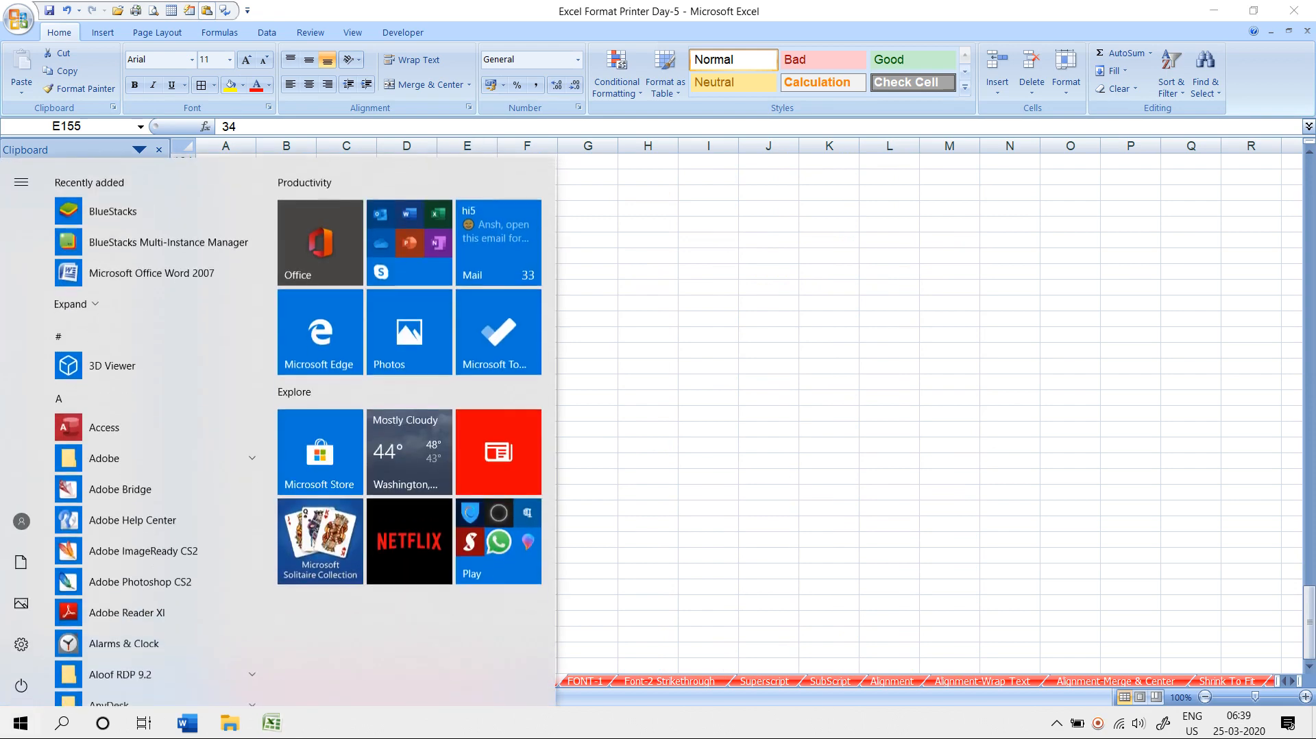
pyautogui.write('GOO')
pyautogui.press('Return')
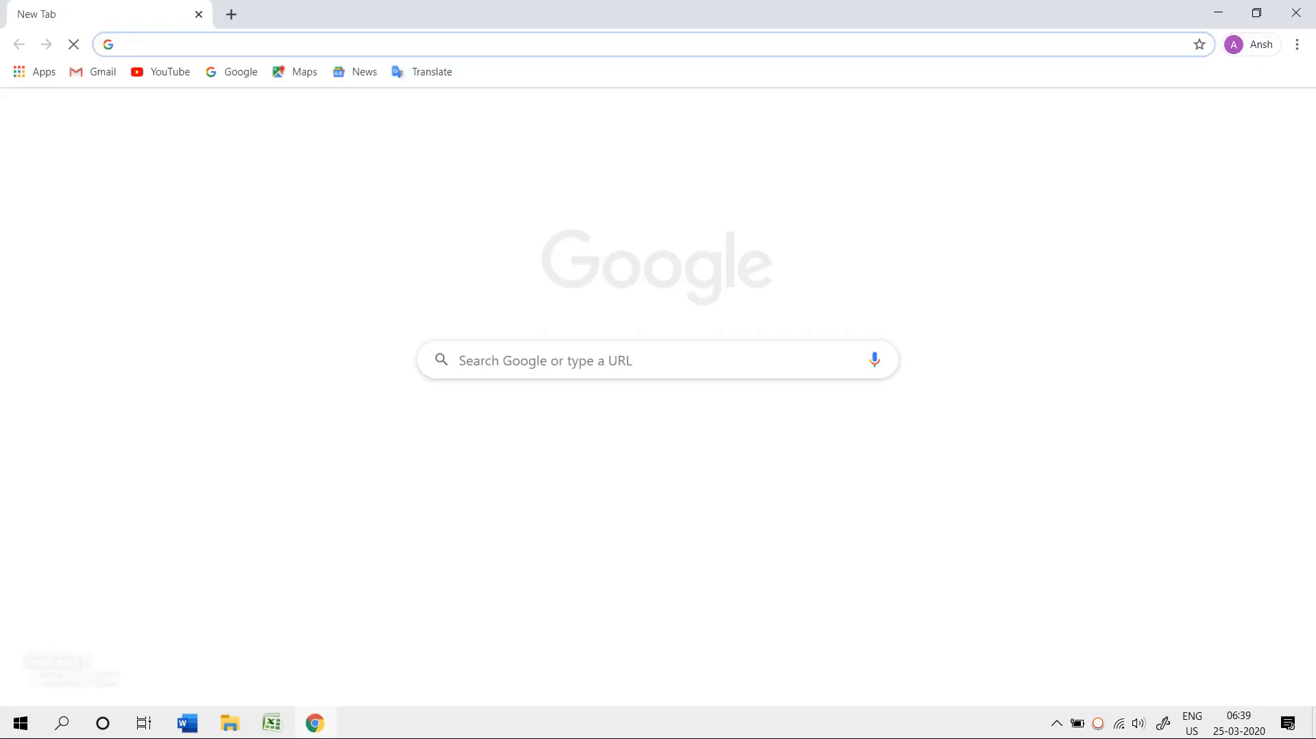
pyautogui.write('SSAD')
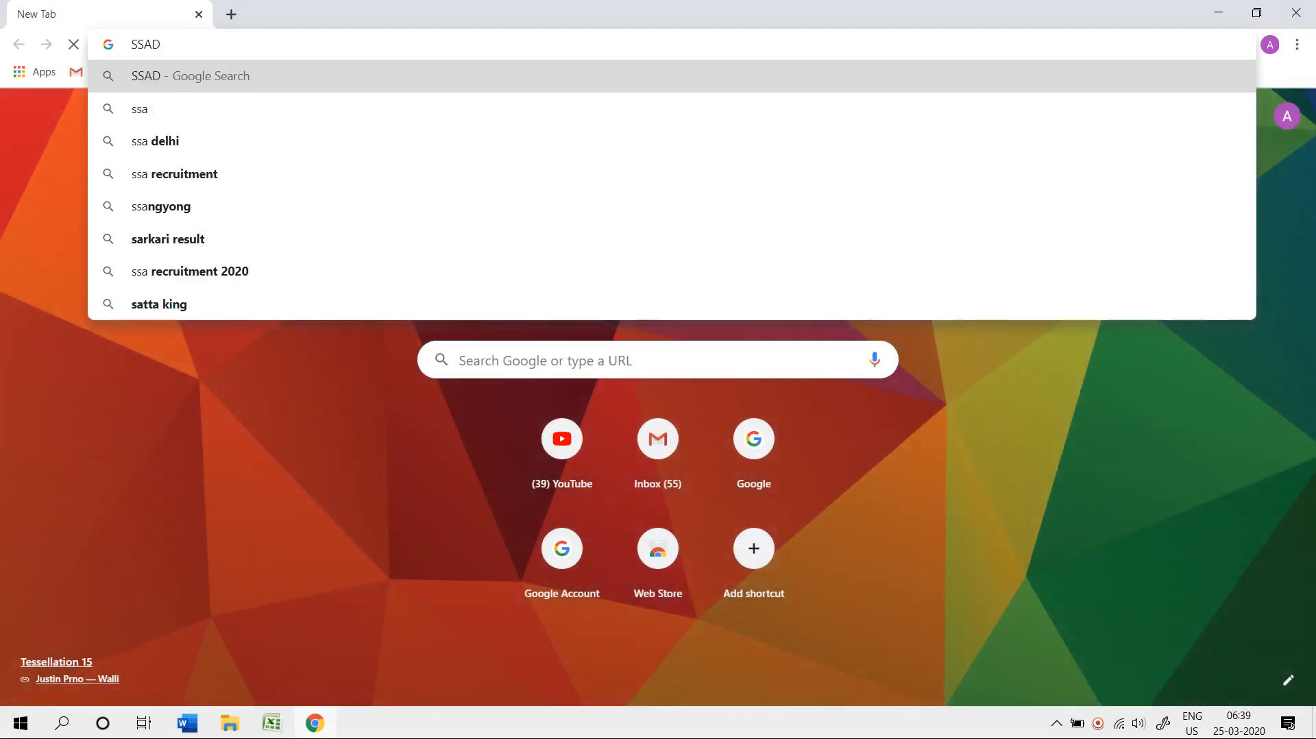
pyautogui.write('V01')
pyautogui.press('Return')
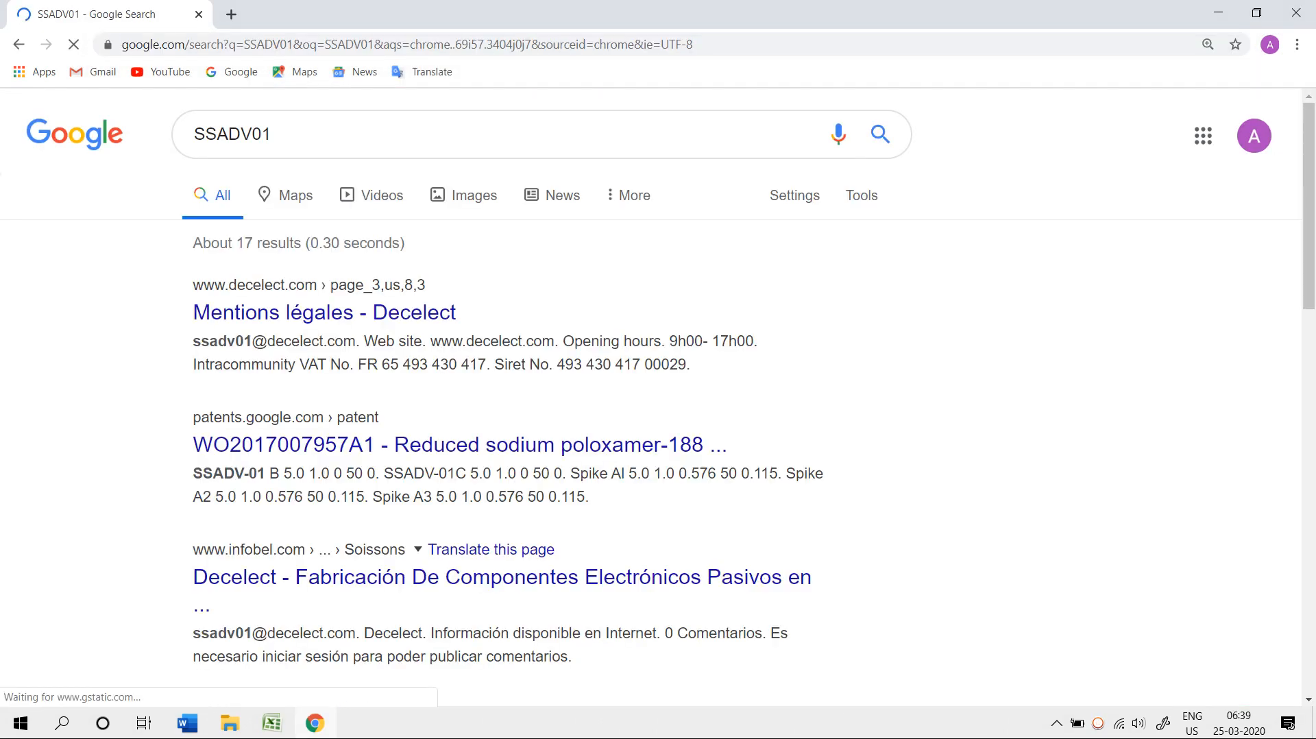
# - Correct the search to SSADV1.COM and open the ssadv1.com result
pyautogui.click(272, 134)
pyautogui.press('BackSpace')
pyautogui.press('BackSpace')
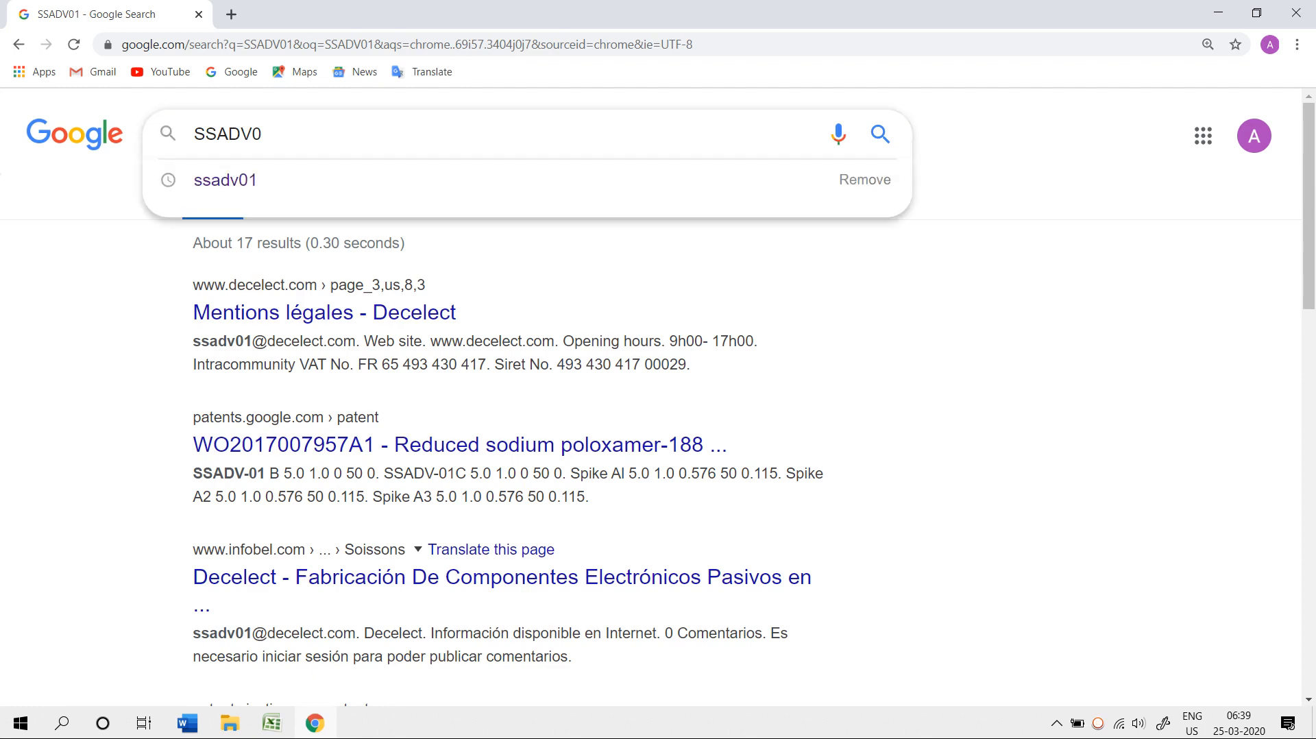
pyautogui.write('1.COM')
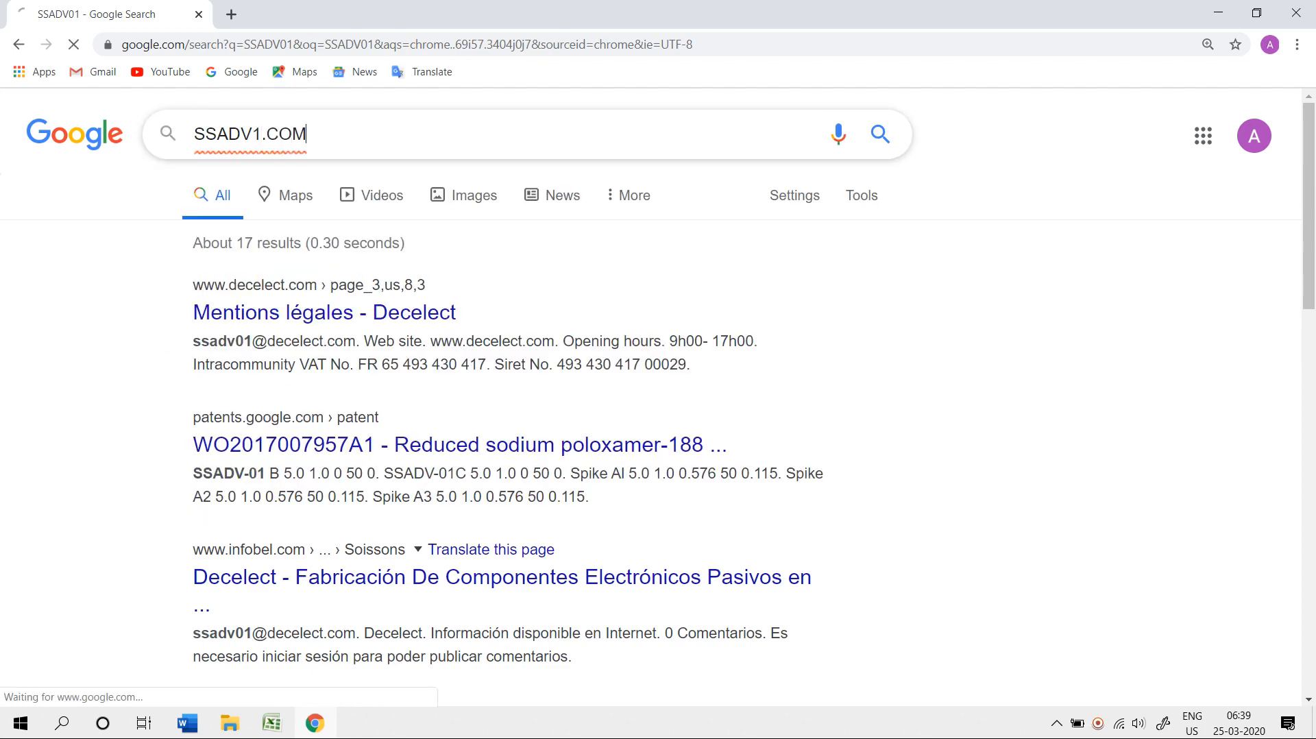
pyautogui.press('Return')
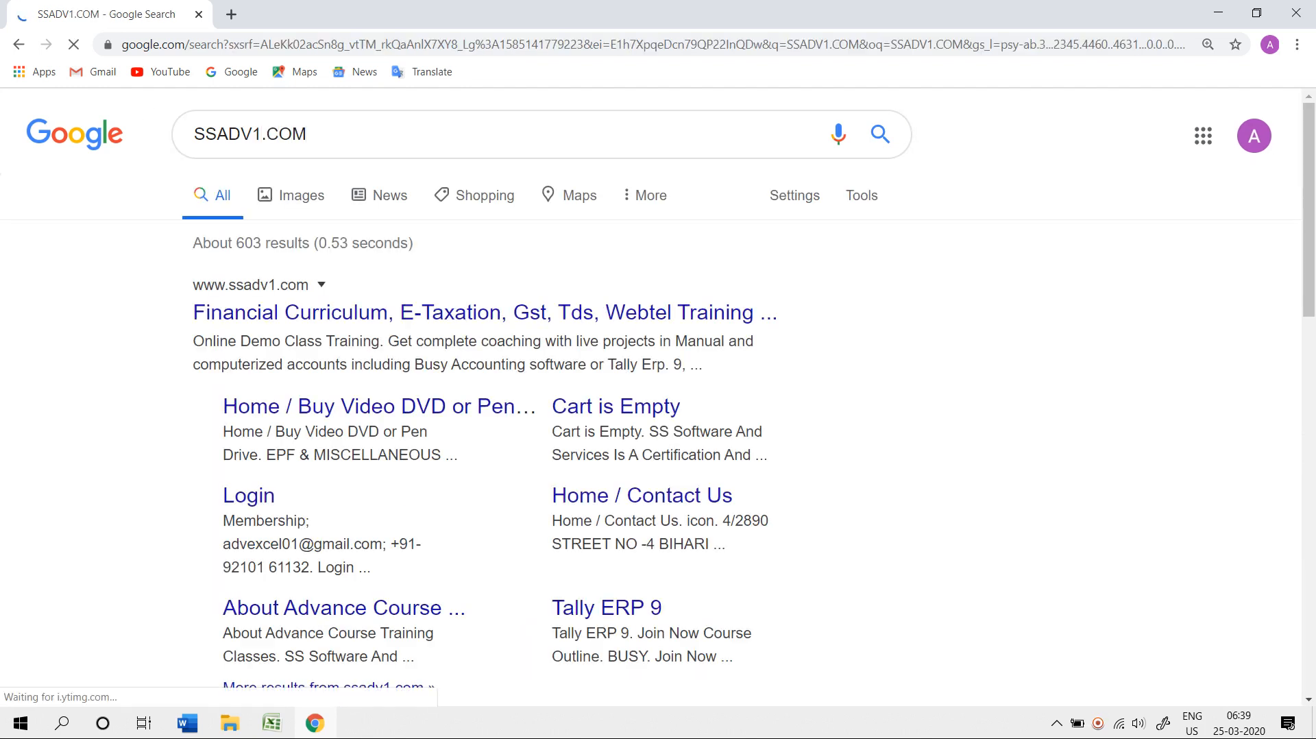
pyautogui.click(411, 312)
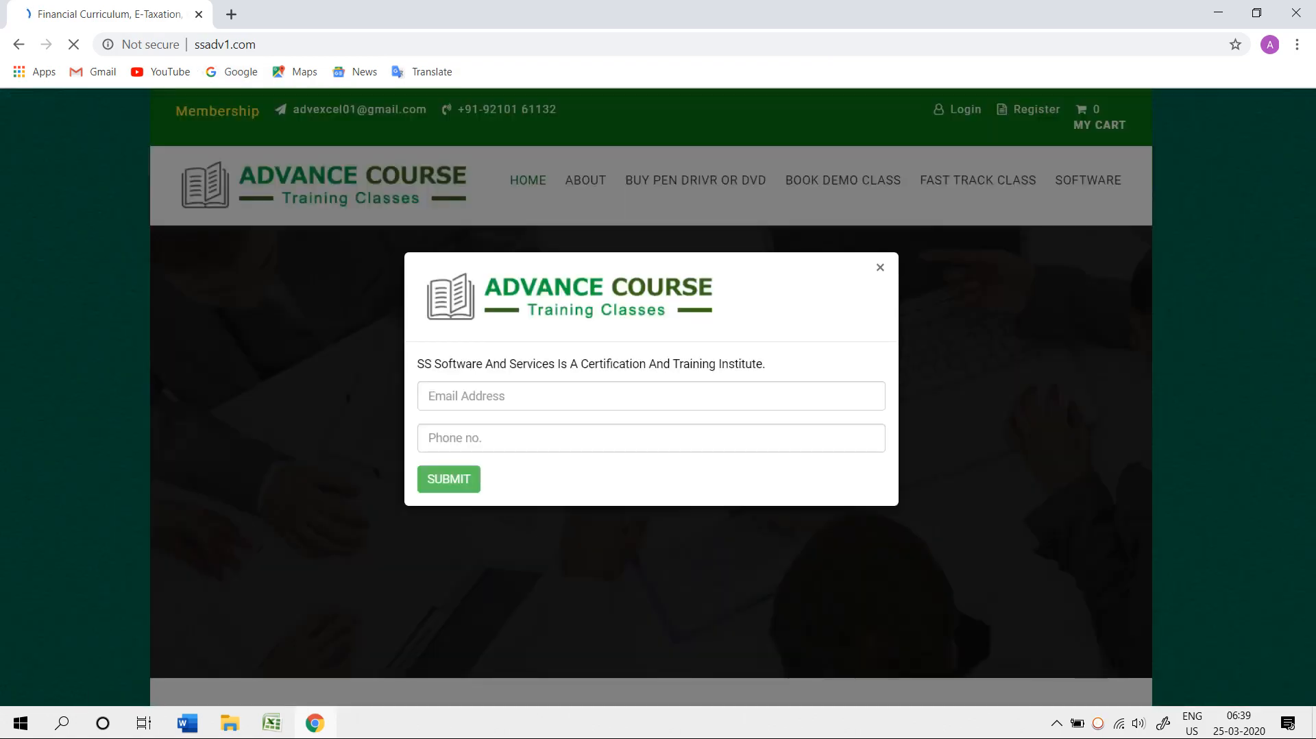
# - Copy the student review and the 'Get complete coaching' paragraph from the ssadv1.com page
pyautogui.scroll(-15, 651, 398)
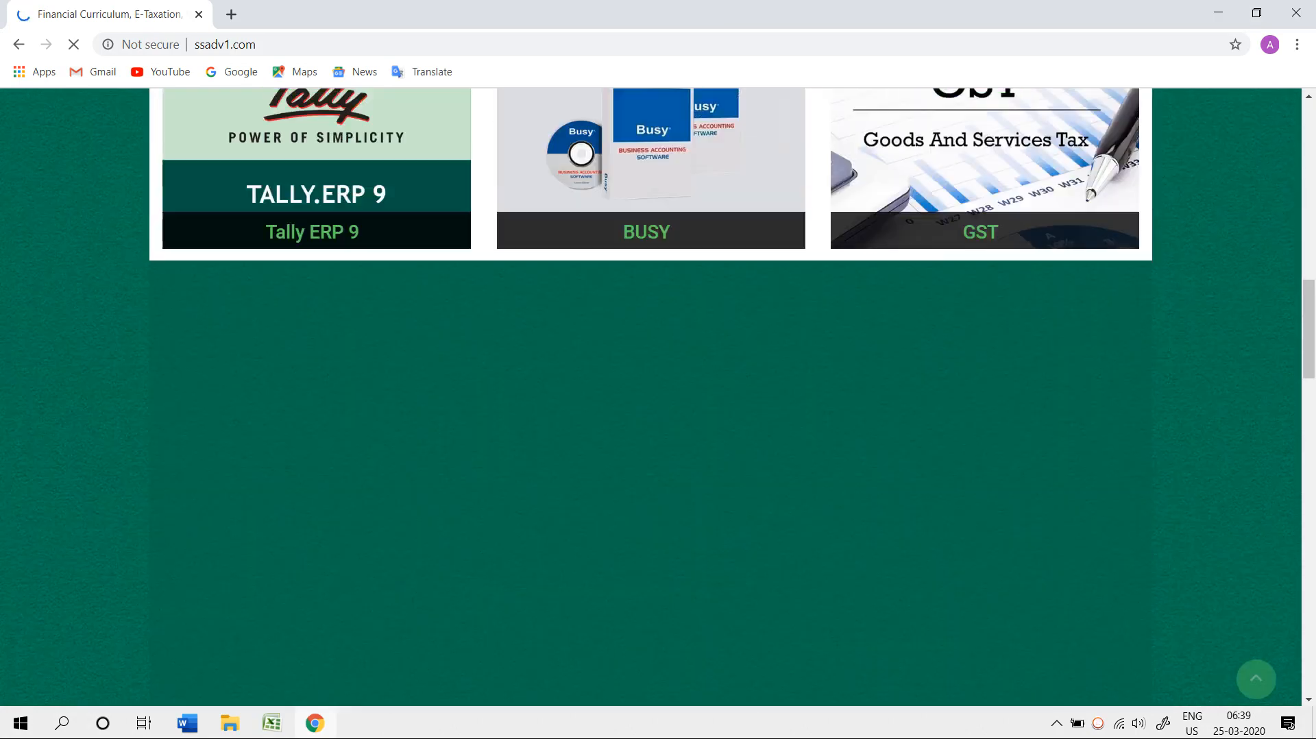
pyautogui.scroll(-10, 651, 398)
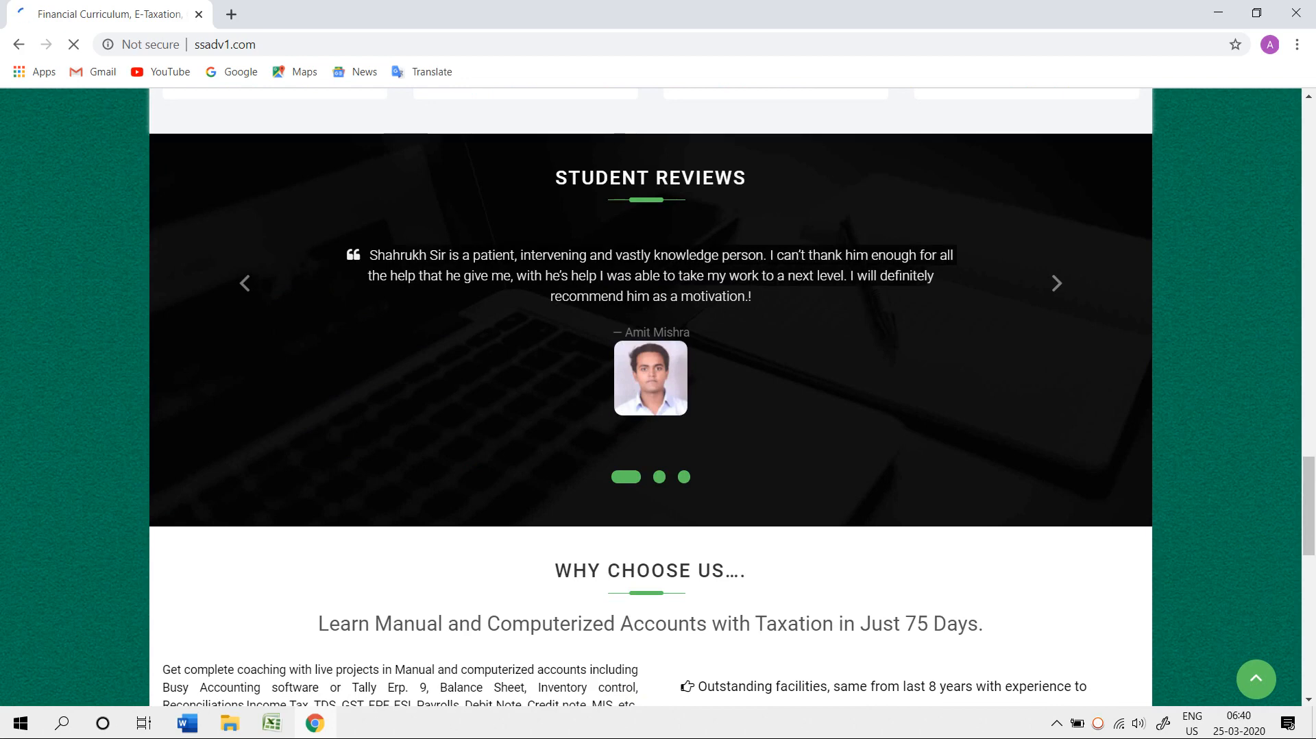
pyautogui.rightClick(889, 279)
pyautogui.click(918, 292)
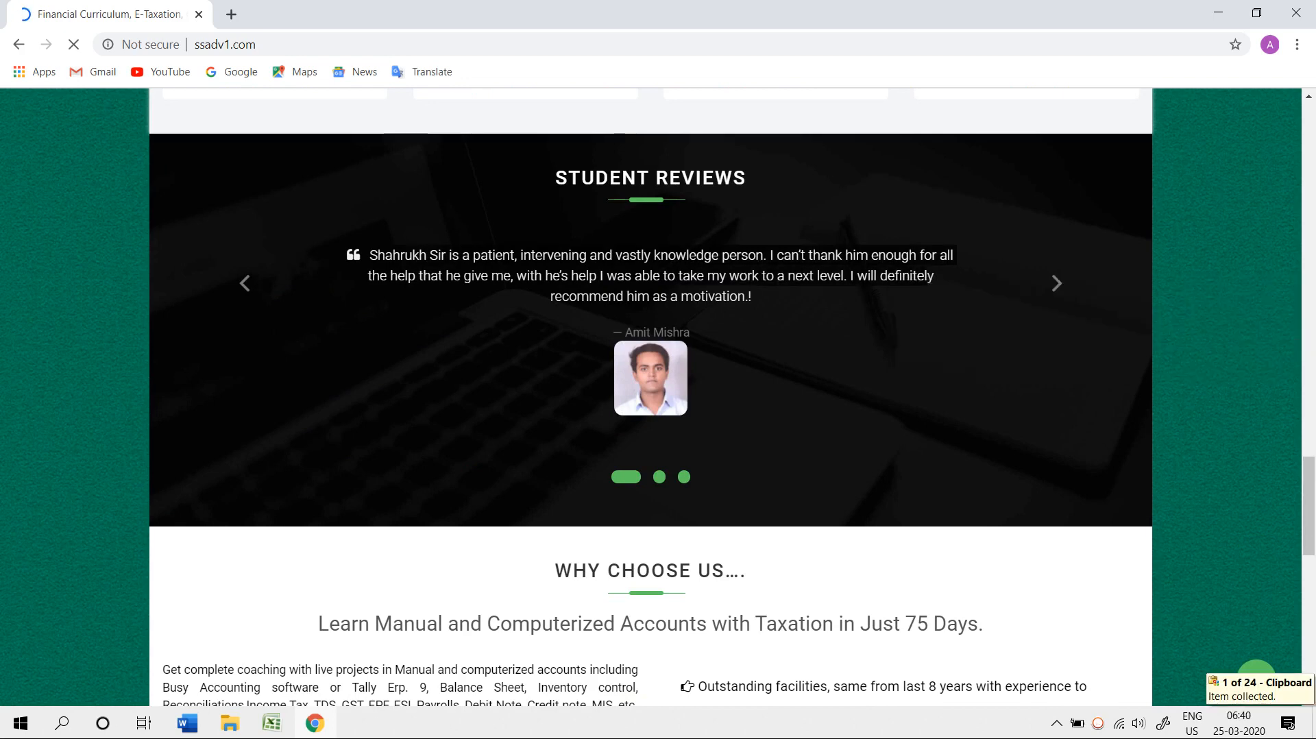
pyautogui.scroll(-6, 650, 397)
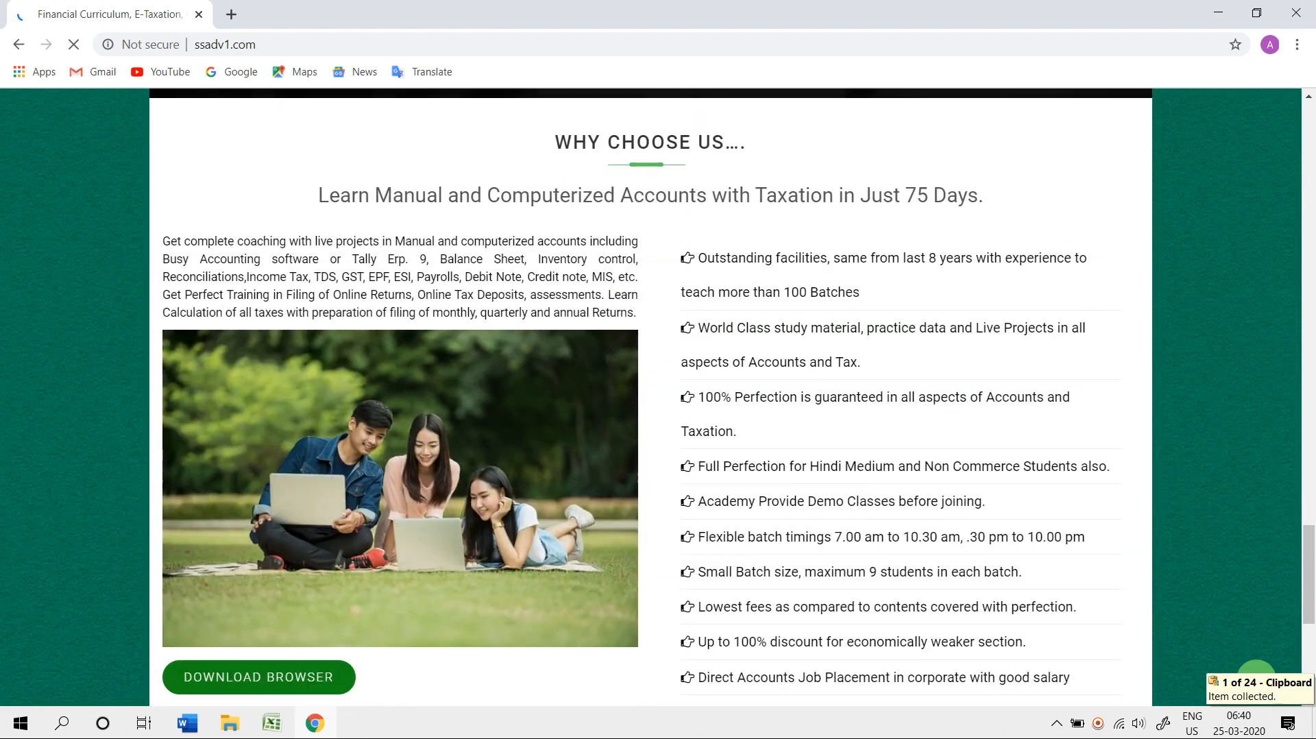
pyautogui.moveTo(163, 241); pyautogui.dragTo(636, 313)
pyautogui.rightClick(628, 313)
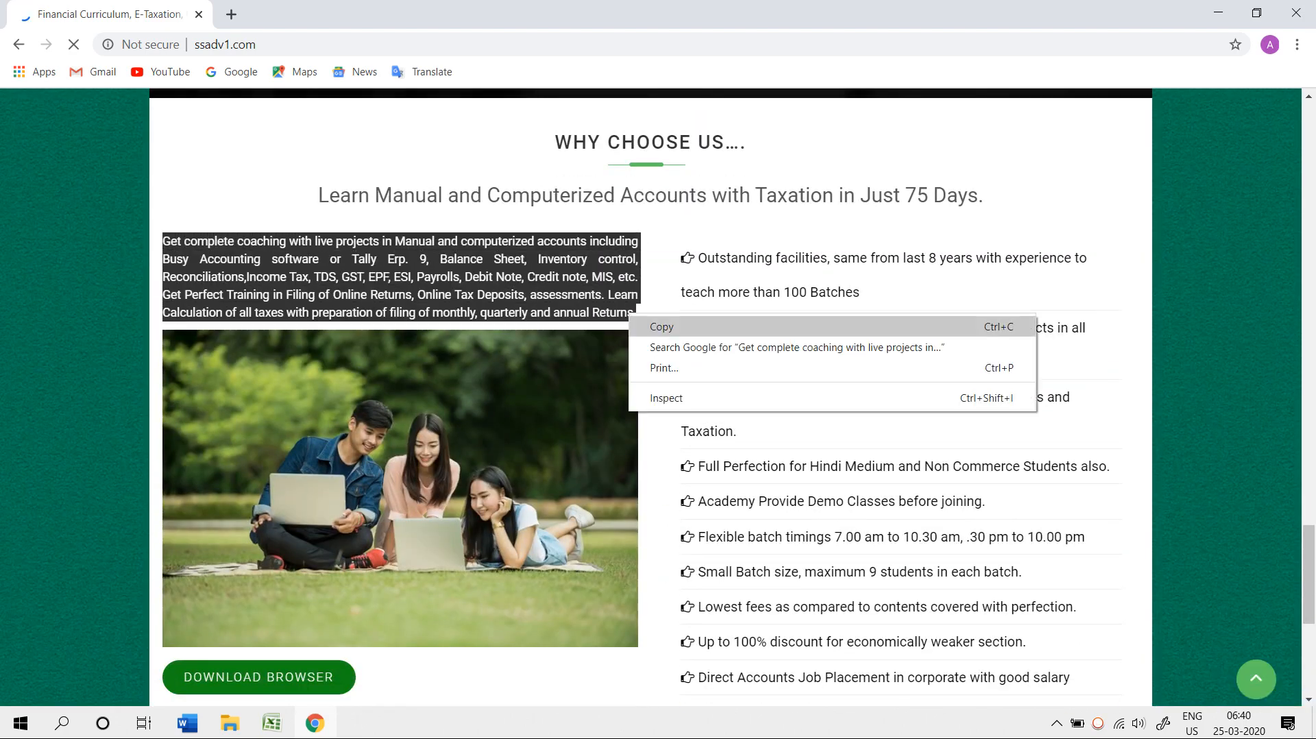
pyautogui.click(651, 326)
# - Copy the Outstanding facilities, 100% Perfection and online video classes points from Why Choose Us
pyautogui.moveTo(697, 258); pyautogui.dragTo(1087, 258)
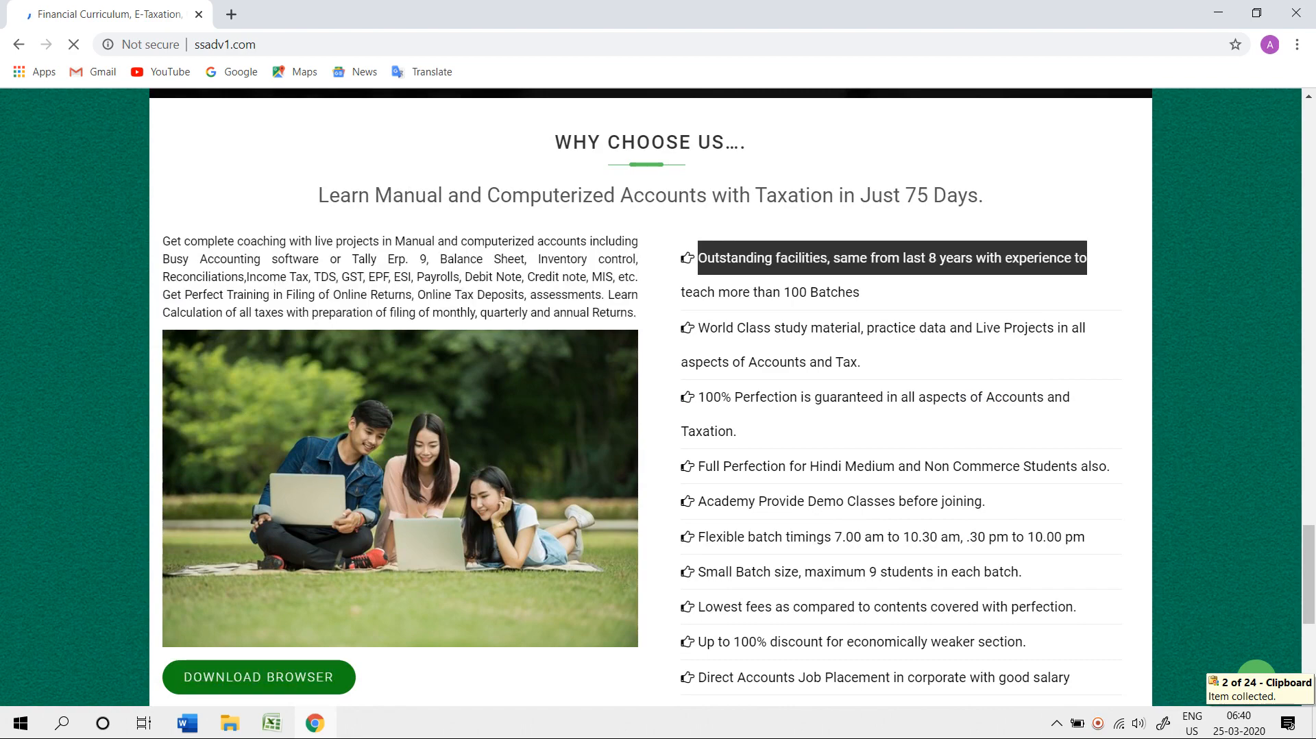
pyautogui.rightClick(1086, 258)
pyautogui.click(935, 269)
pyautogui.moveTo(695, 397); pyautogui.dragTo(737, 431)
pyautogui.rightClick(892, 401)
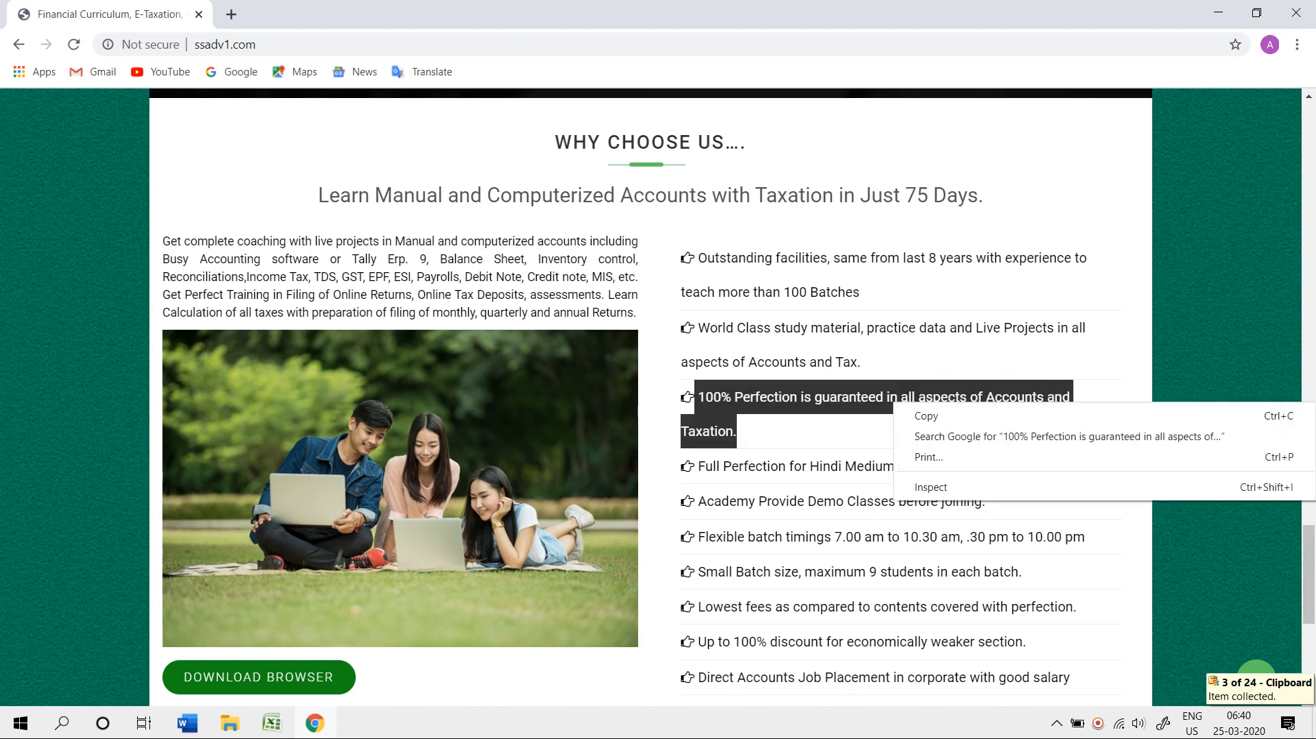
pyautogui.click(915, 414)
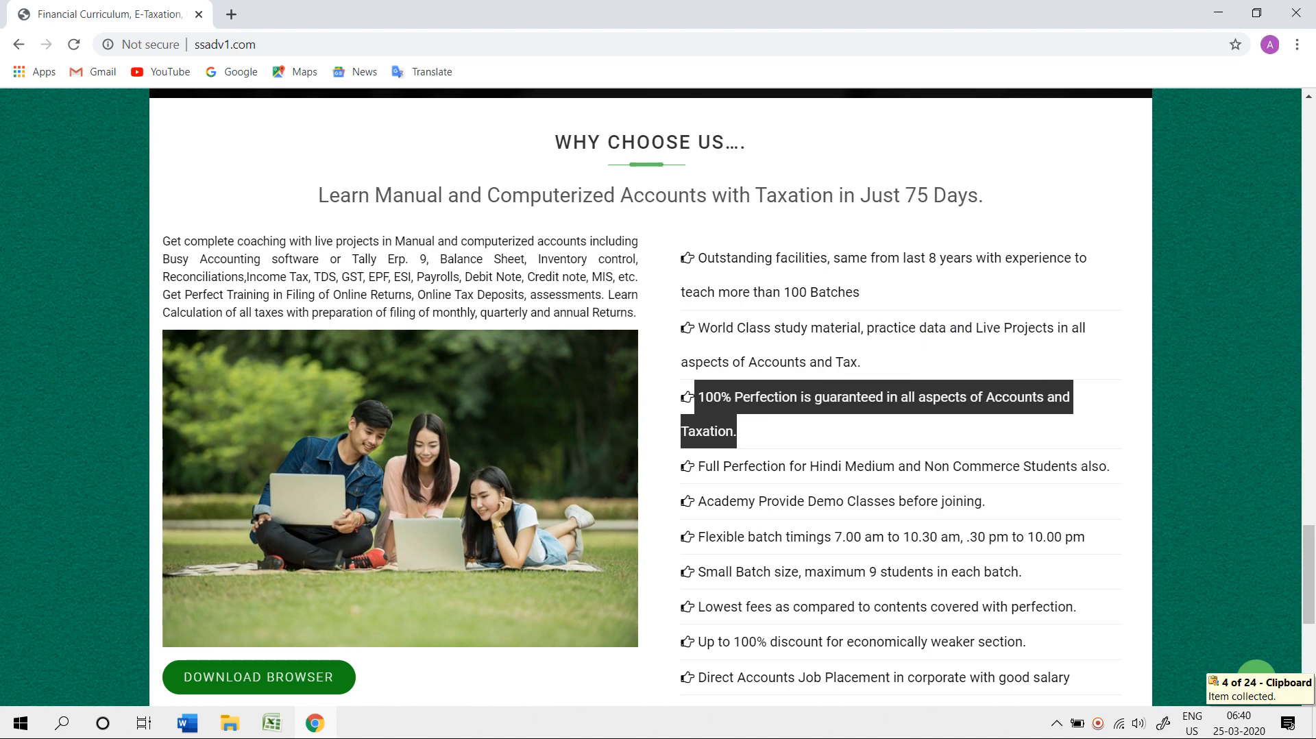
pyautogui.scroll(-3, 657, 396)
pyautogui.moveTo(707, 455); pyautogui.dragTo(1043, 455)
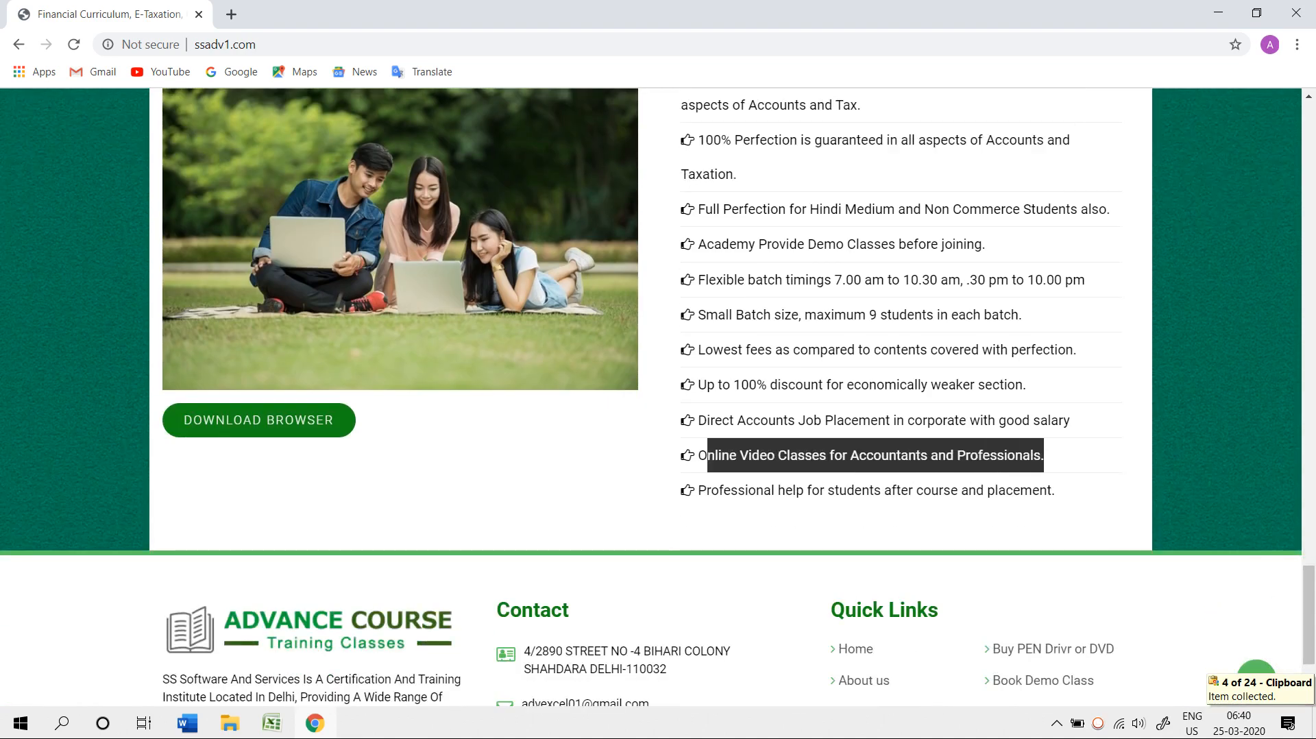
pyautogui.rightClick(922, 458)
pyautogui.click(946, 473)
# - Paste all five copied web passages into the Clipboard sheet starting at A191, then close the Clipboard pane
pyautogui.hotkey('alt', 'Tab')
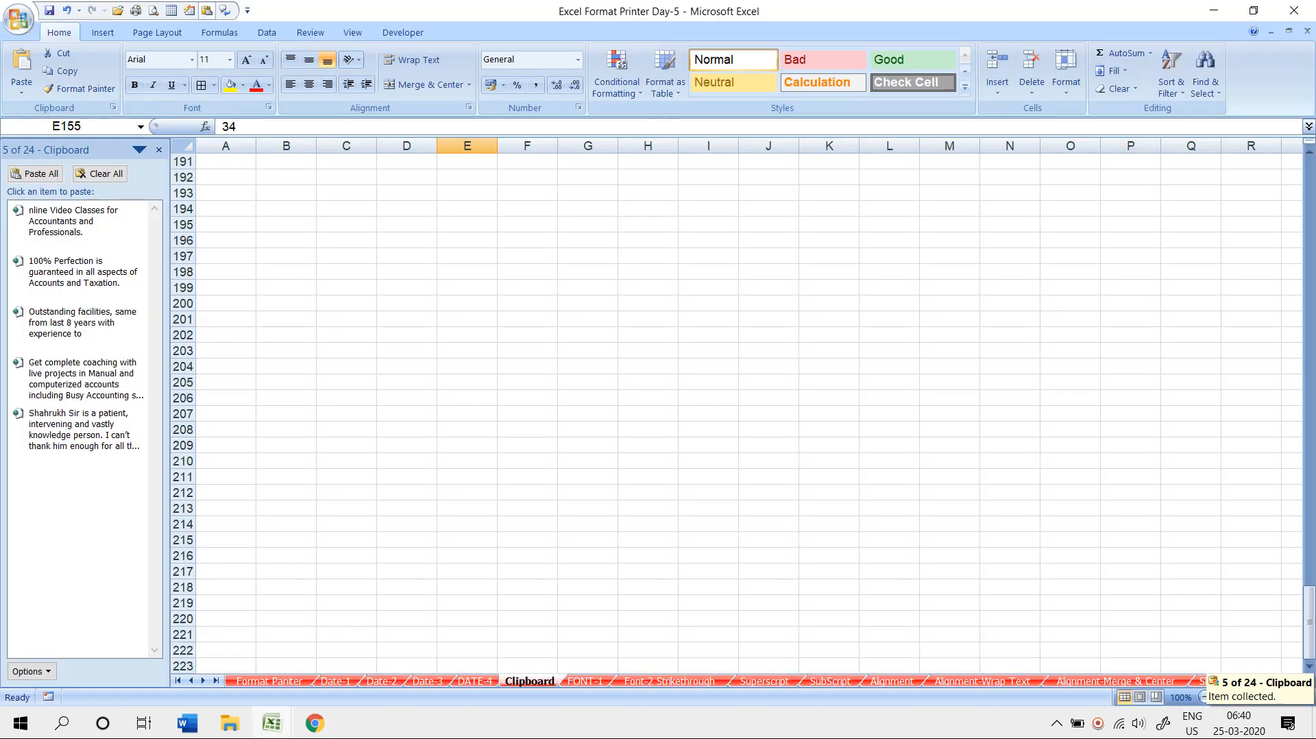
pyautogui.click(225, 161)
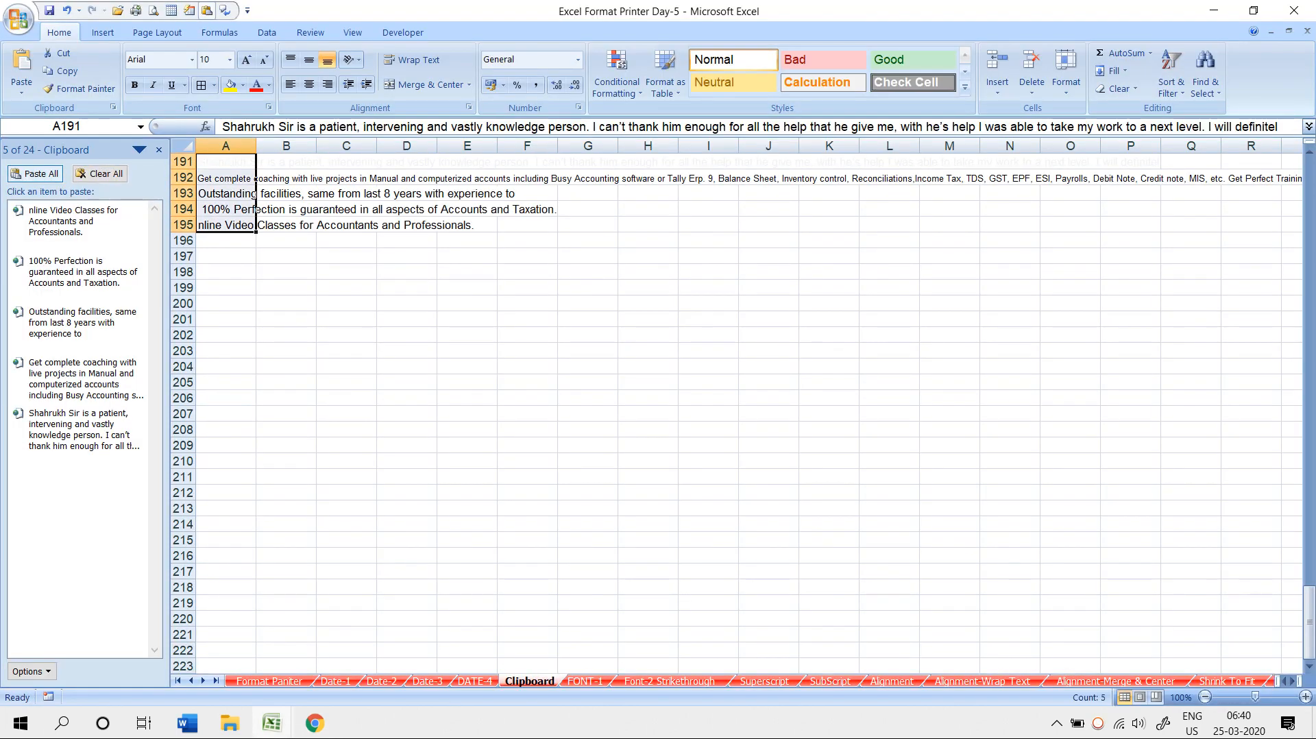
pyautogui.click(527, 413)
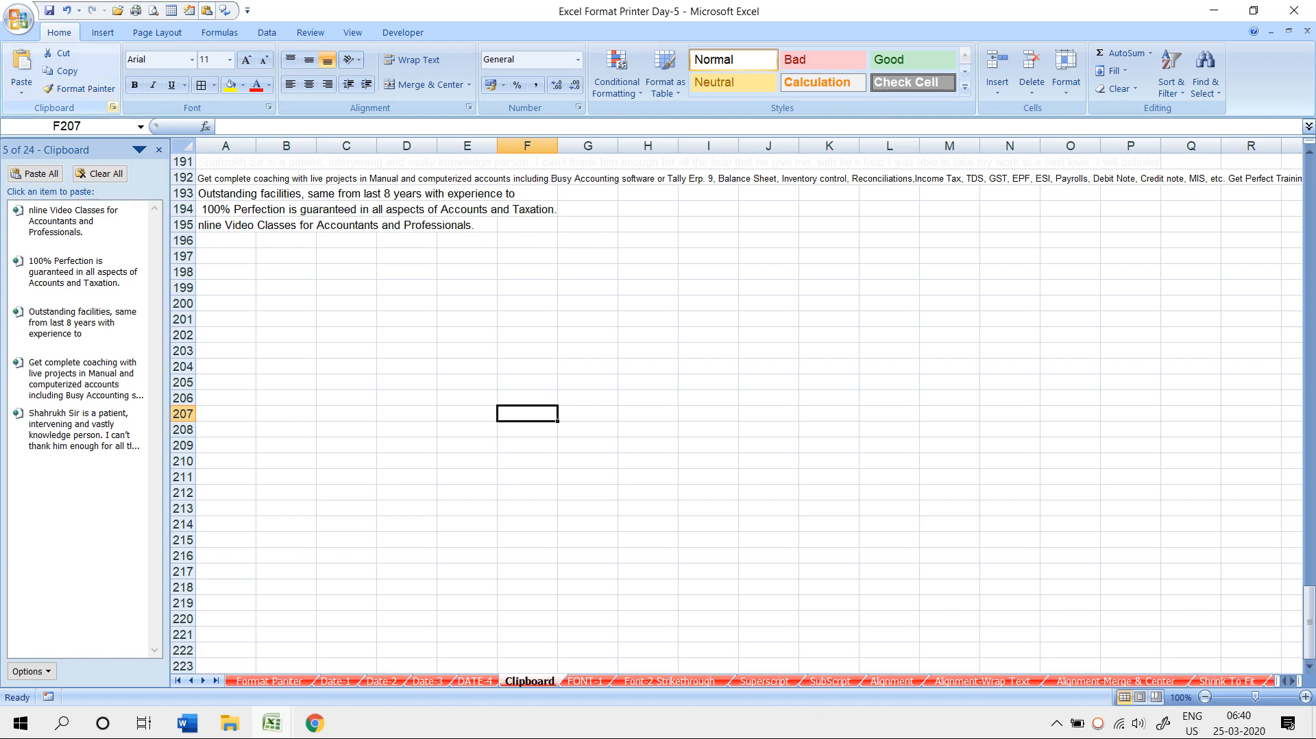
pyautogui.click(158, 149)
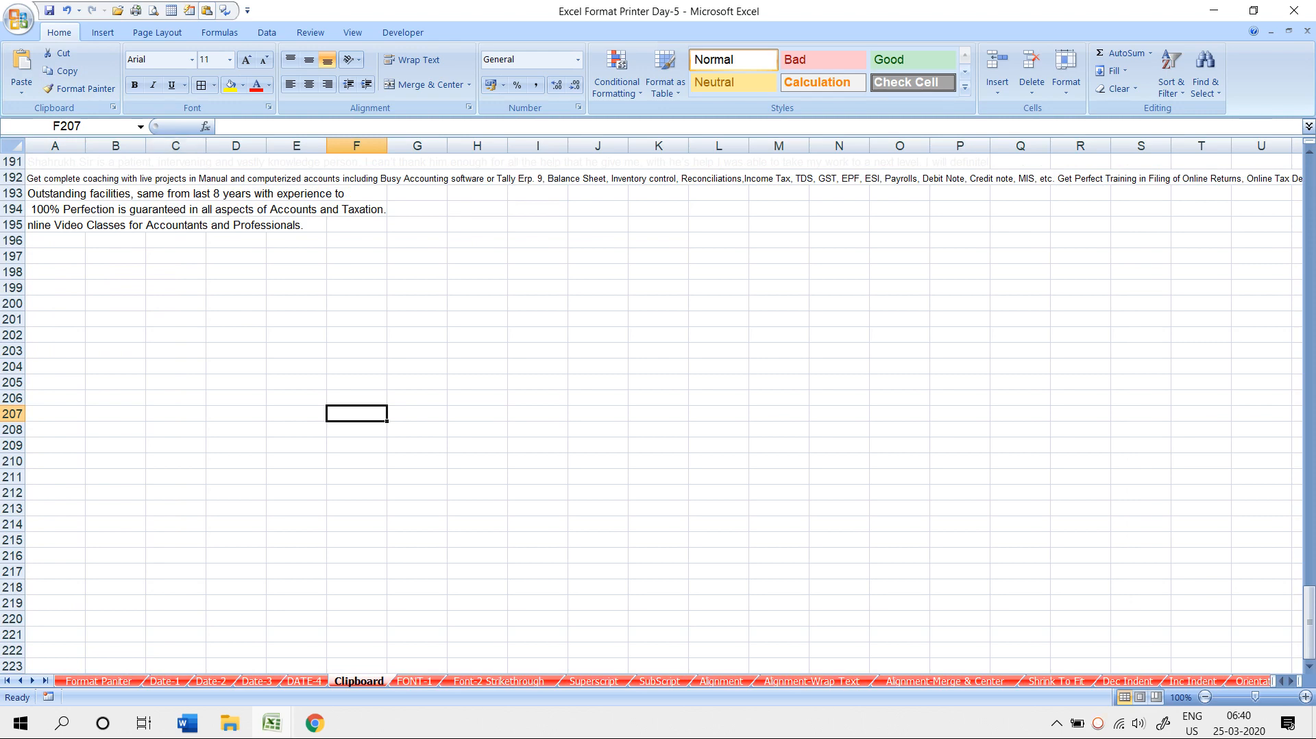
# - Switch to the FONT-1 sheet and select the Sales values in column A, A2:A24
pyautogui.hotkey('ctrl', 'pagedown')
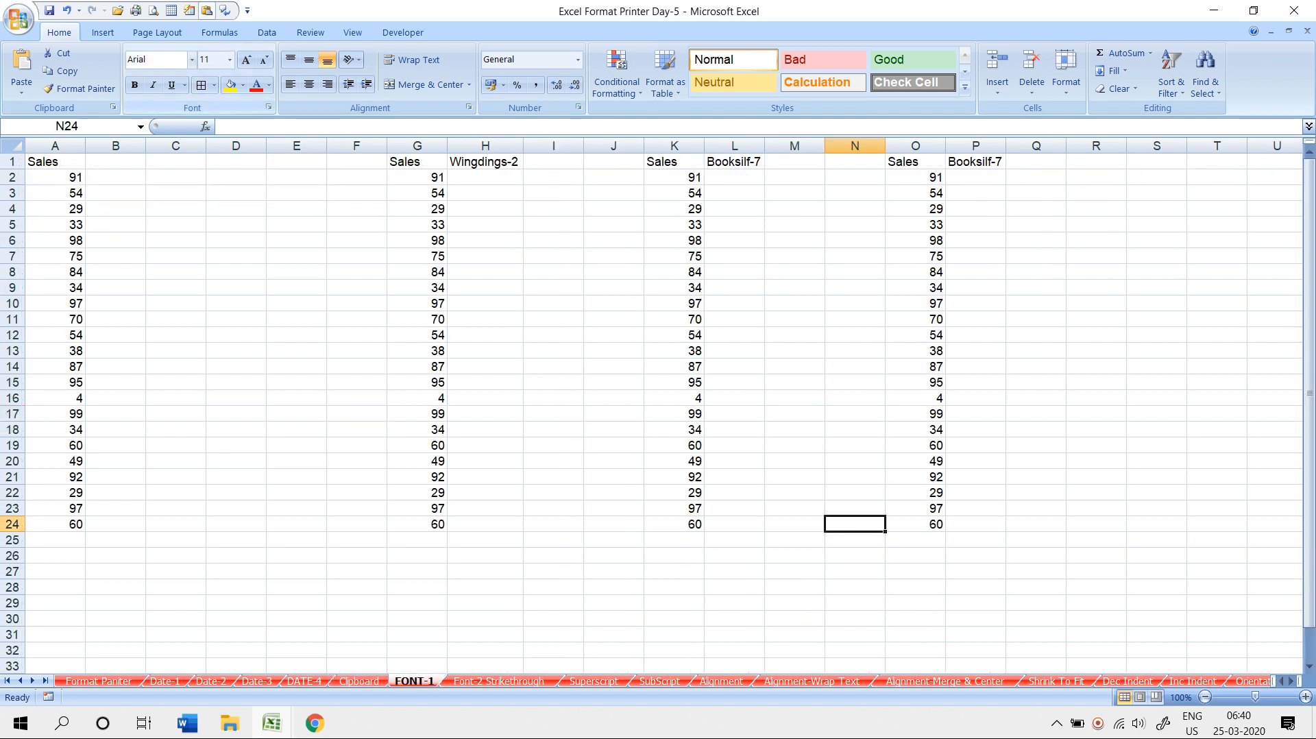
pyautogui.click(158, 60)
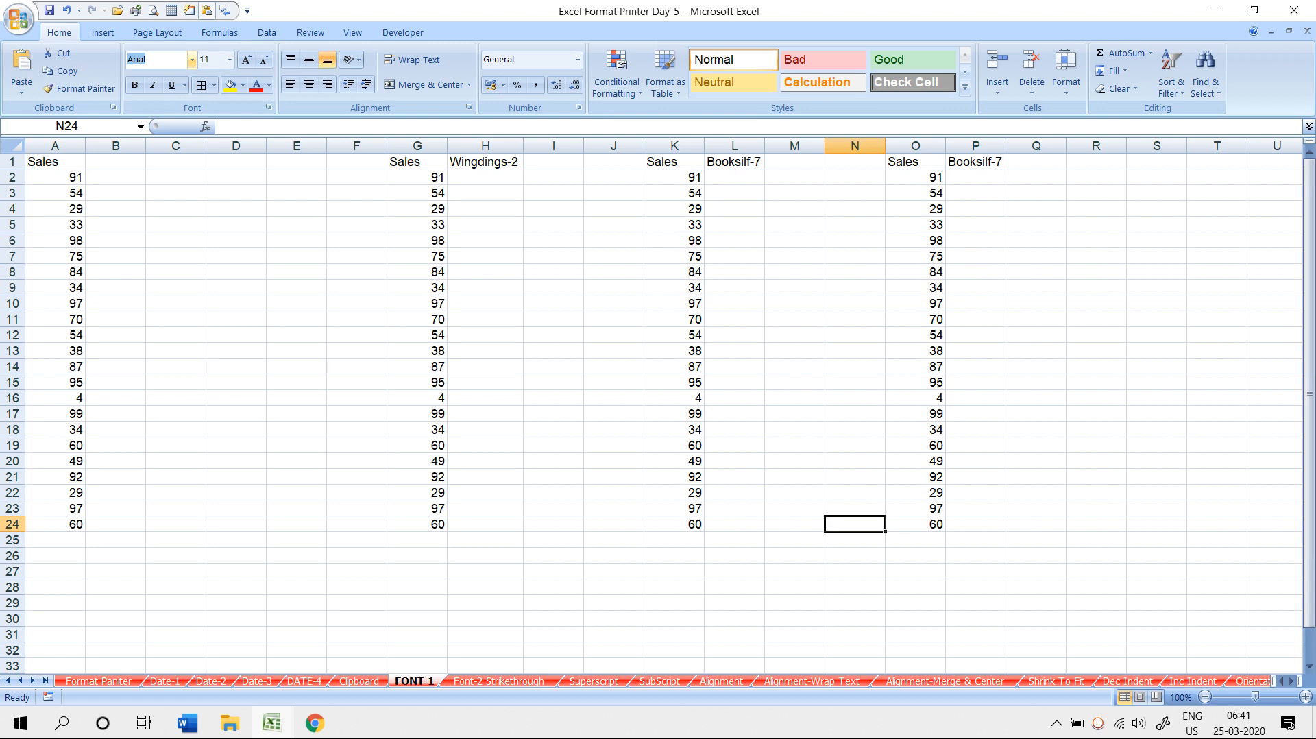
pyautogui.click(55, 177)
pyautogui.moveTo(55, 177); pyautogui.dragTo(55, 492)
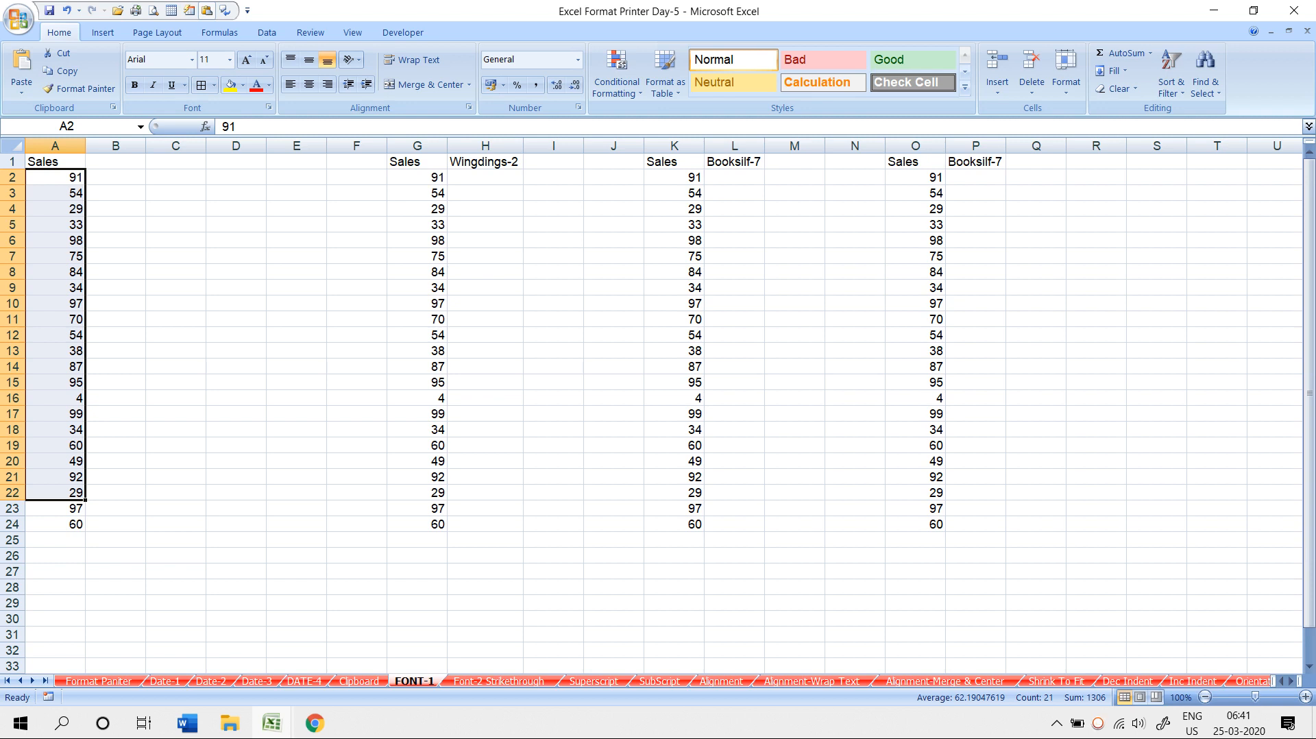
pyautogui.moveTo(54, 176); pyautogui.dragTo(55, 524)
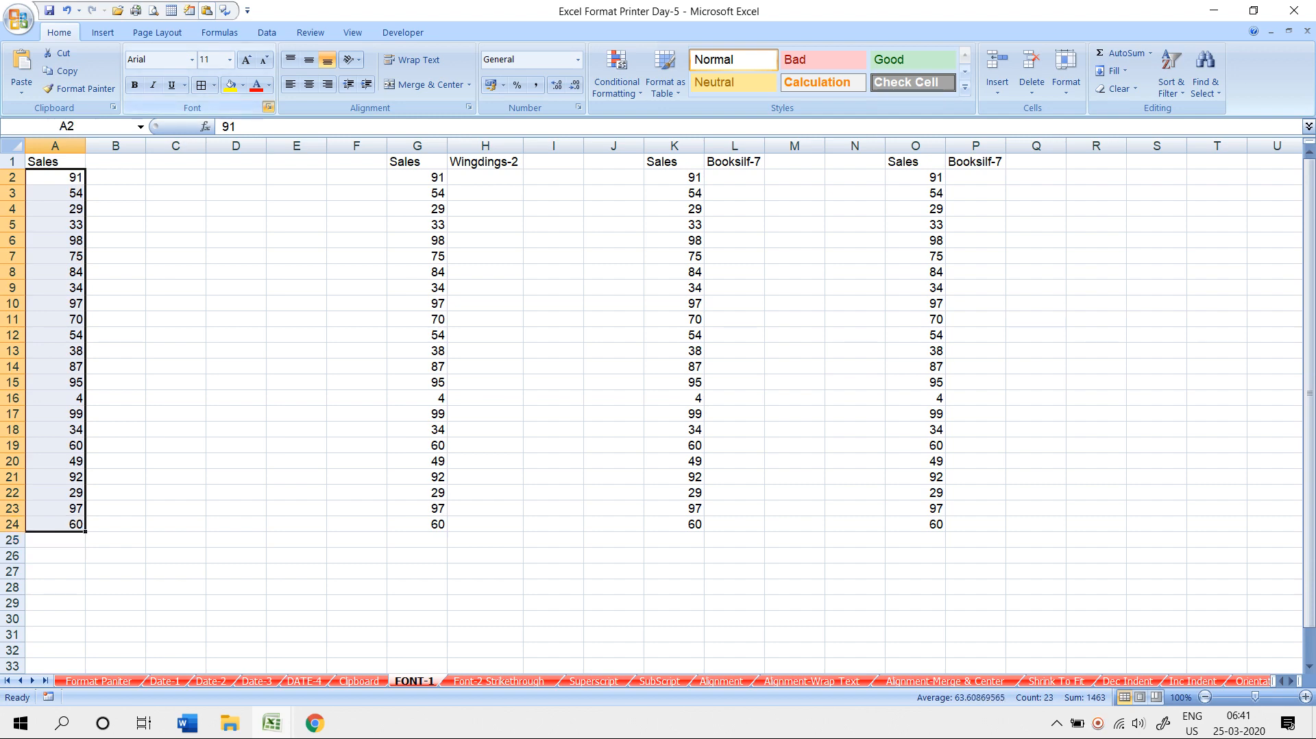
# - Apply strikethrough to the 54 in cell A3 through Format Cells > Font
pyautogui.click(268, 107)
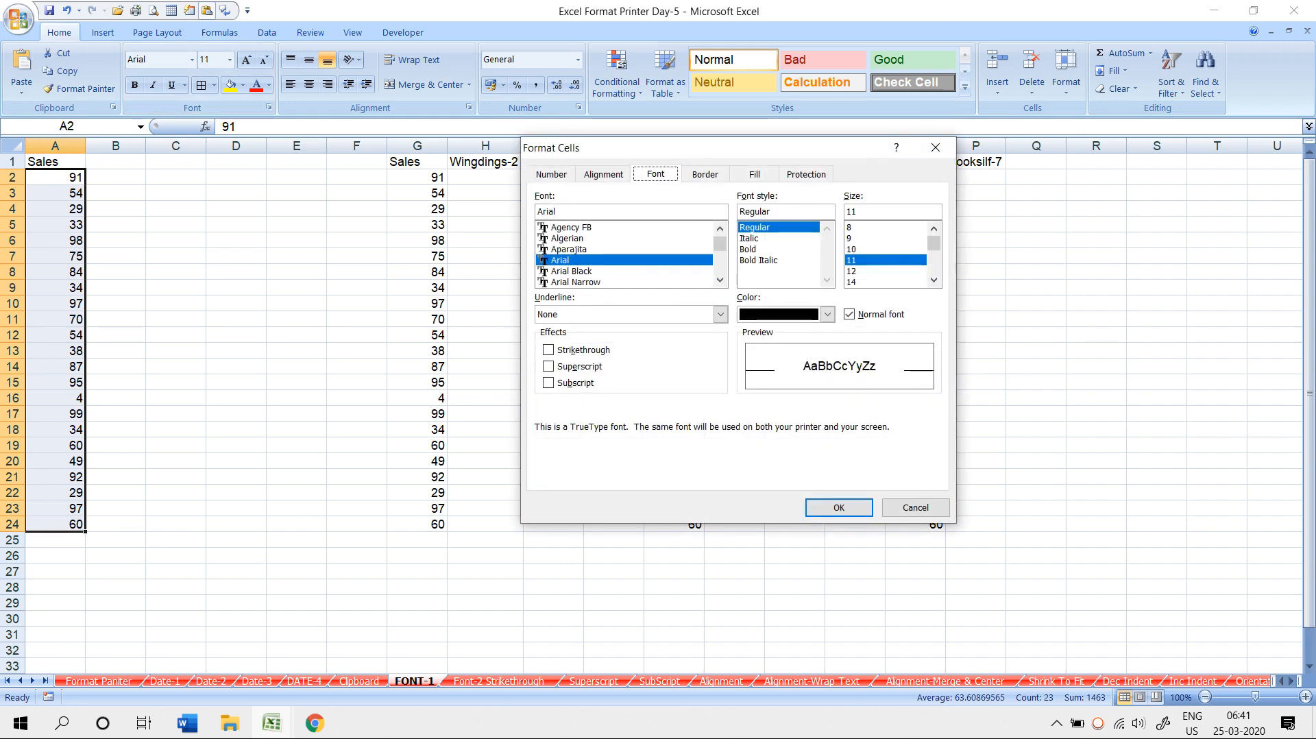
pyautogui.click(549, 350)
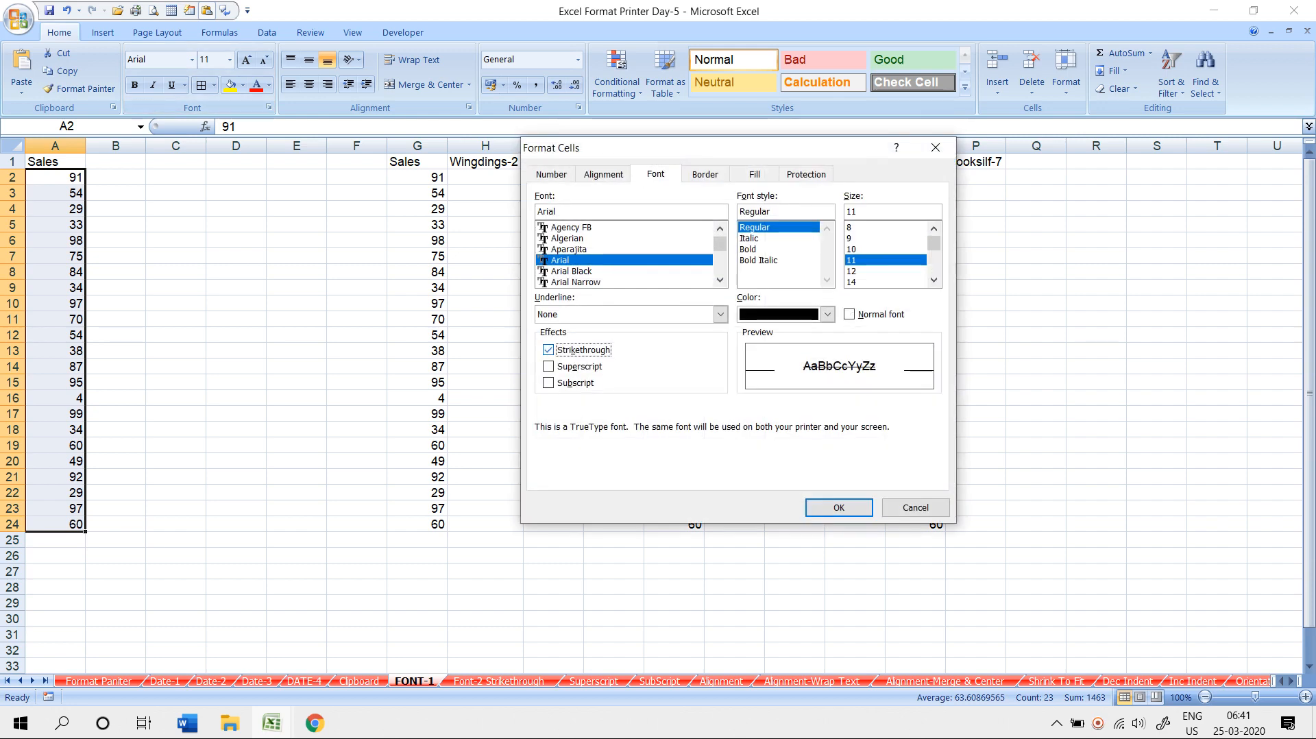
pyautogui.click(915, 507)
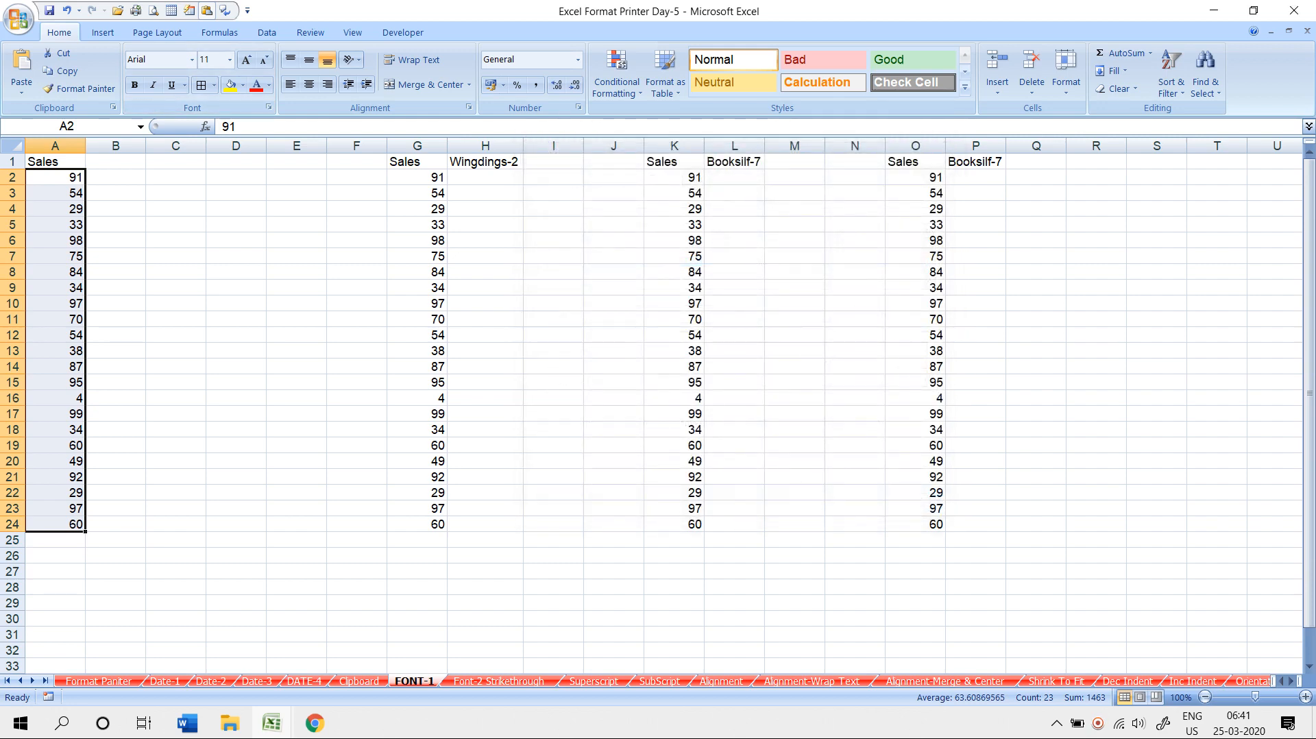
pyautogui.click(55, 177)
pyautogui.click(55, 193)
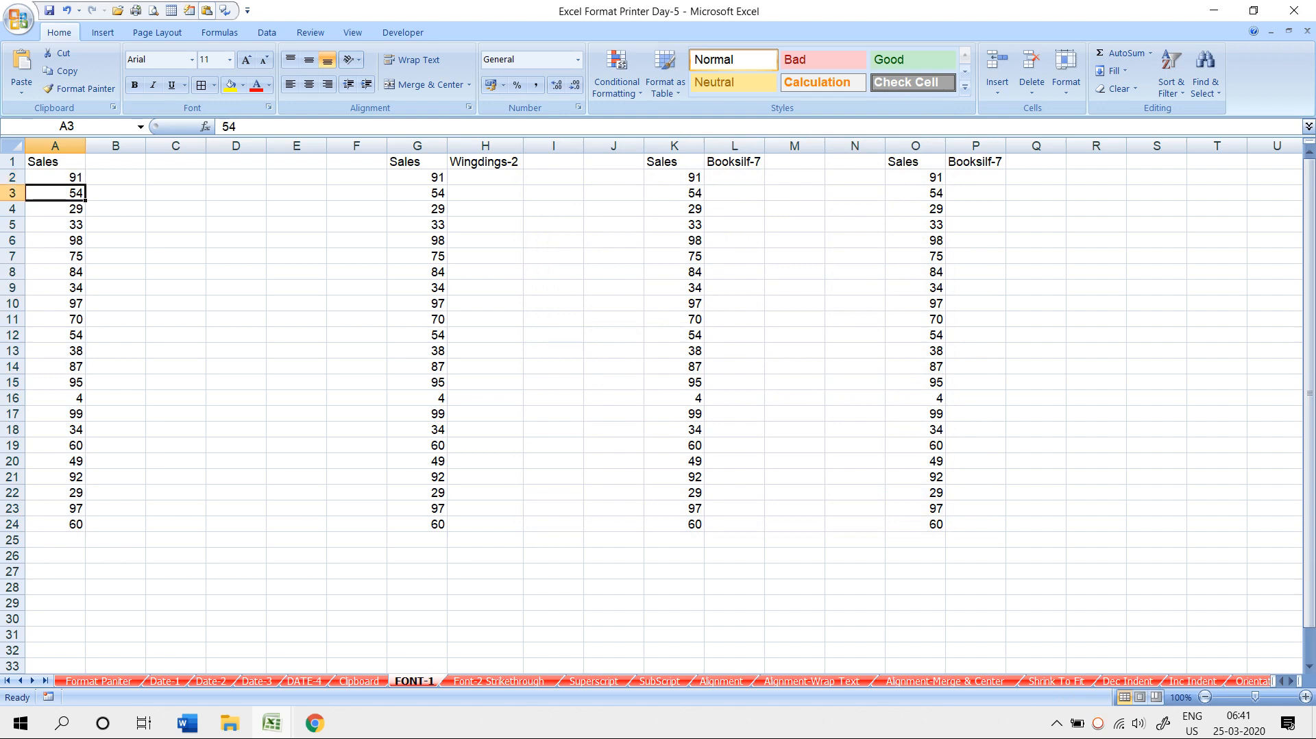
pyautogui.click(268, 107)
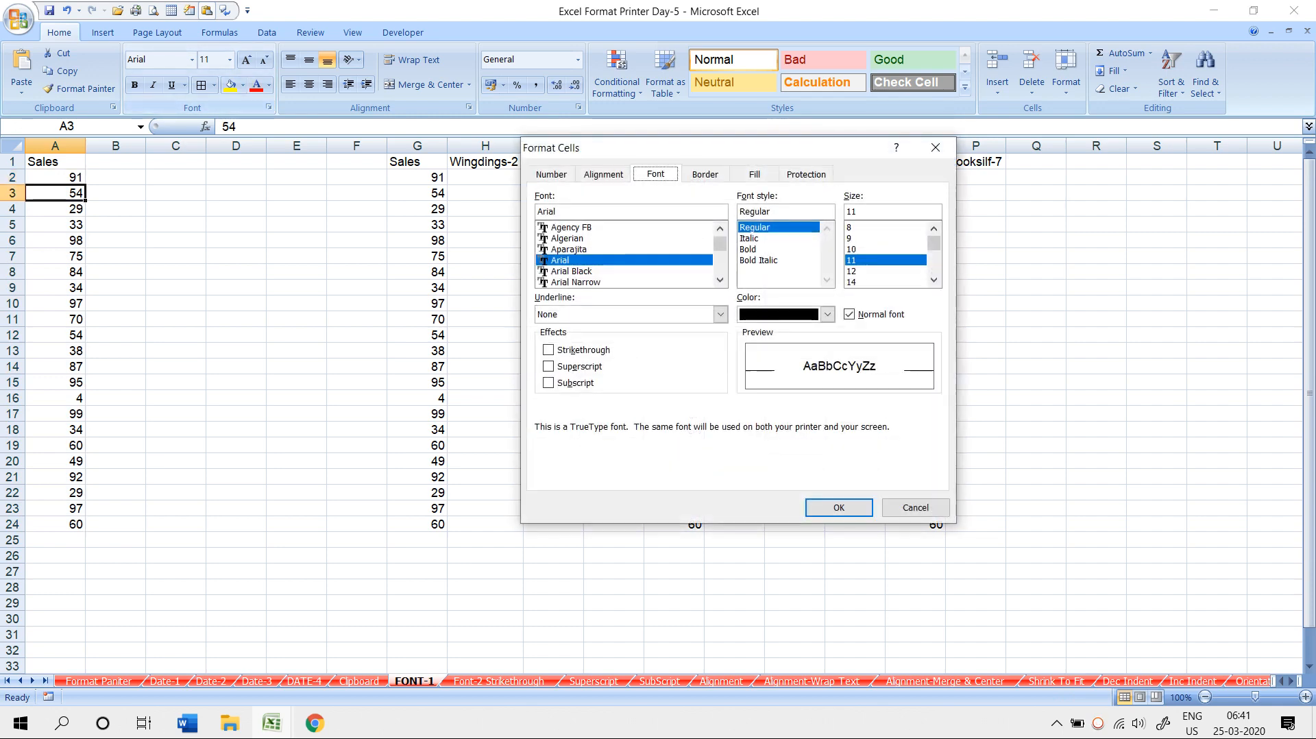
pyautogui.click(548, 349)
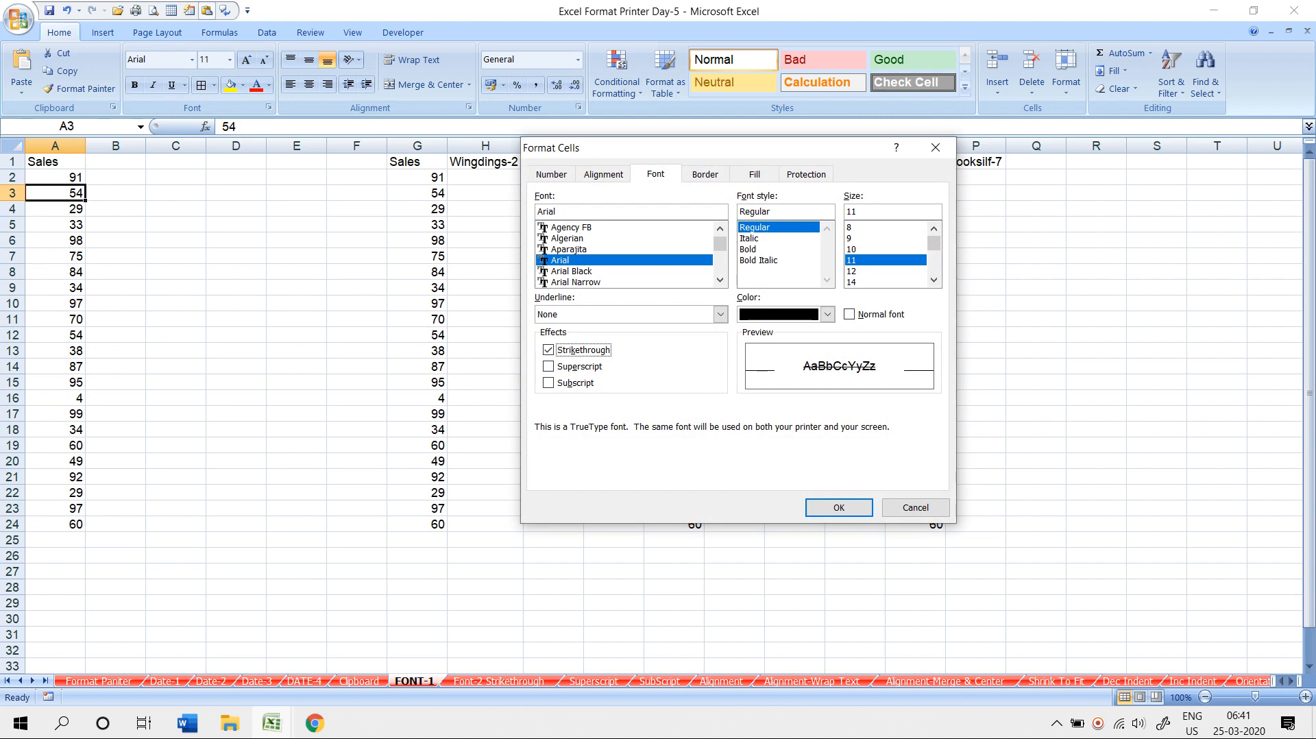
pyautogui.click(839, 508)
# - Strike through more Sales values, such as 34, 54, 38 and 29, with Ctrl+5
pyautogui.press('Down')
pyautogui.press('Down')
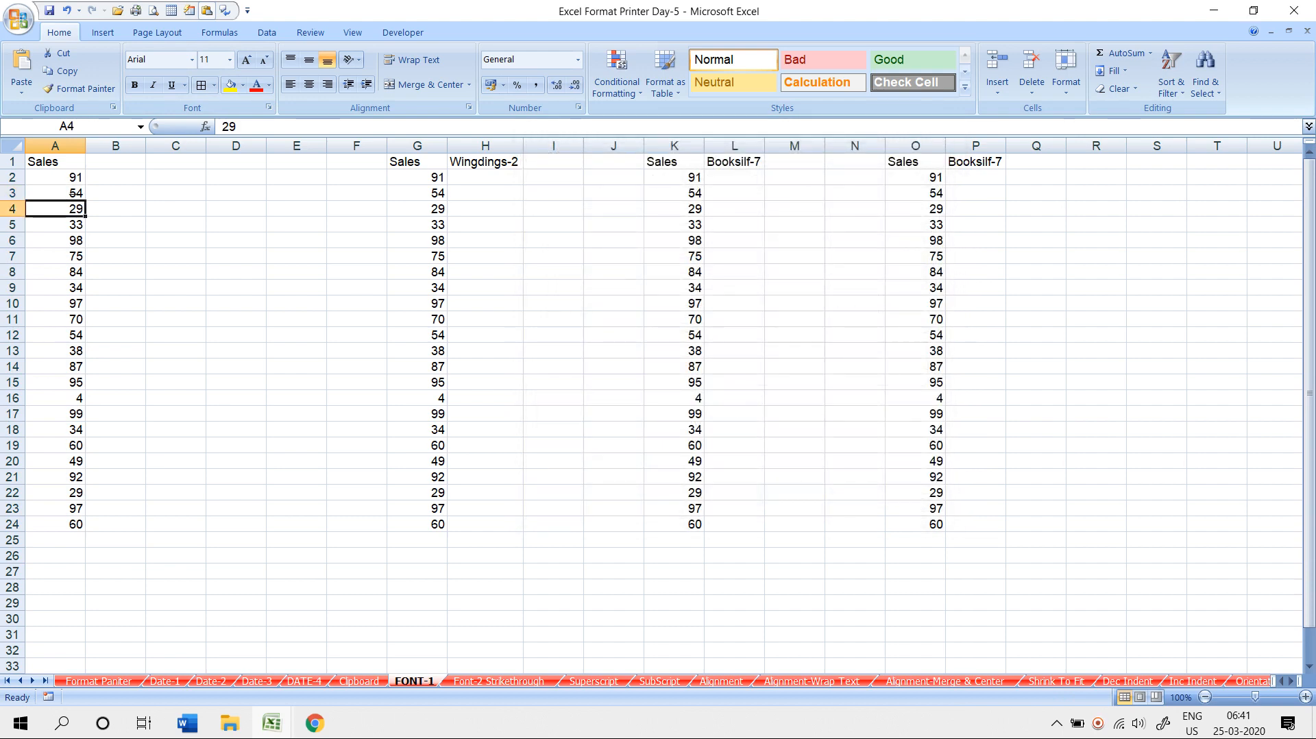
pyautogui.press('Down')
pyautogui.press('Down')
pyautogui.press('Down')
pyautogui.press('Down')
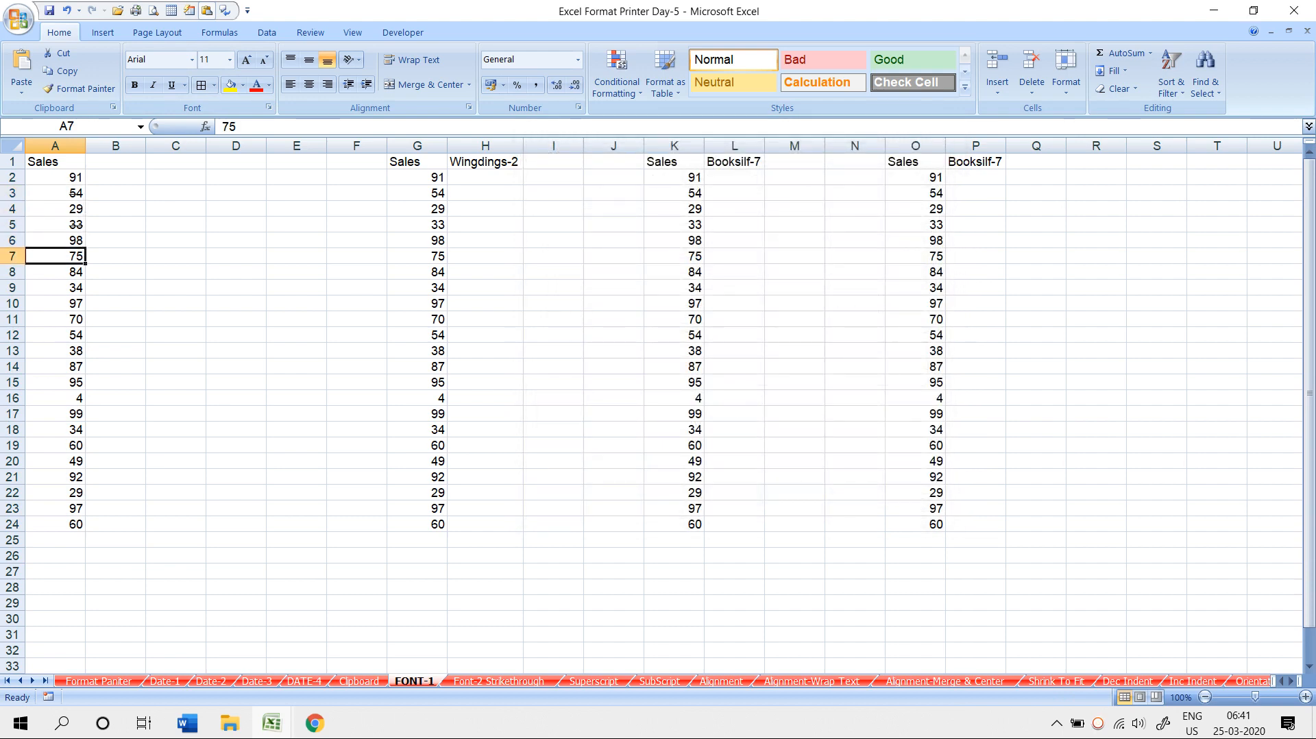
pyautogui.hotkey('ctrl', '5')
pyautogui.press('Down')
pyautogui.press('Down')
pyautogui.press('Down')
pyautogui.hotkey('ctrl', '5')
pyautogui.press('Down')
pyautogui.hotkey('ctrl', '5')
pyautogui.press('Down')
pyautogui.press('Down')
pyautogui.press('Down')
pyautogui.press('Down')
pyautogui.press('Down')
pyautogui.press('Down')
pyautogui.press('Down')
pyautogui.press('Down')
pyautogui.press('Down')
pyautogui.hotkey('ctrl', '5')
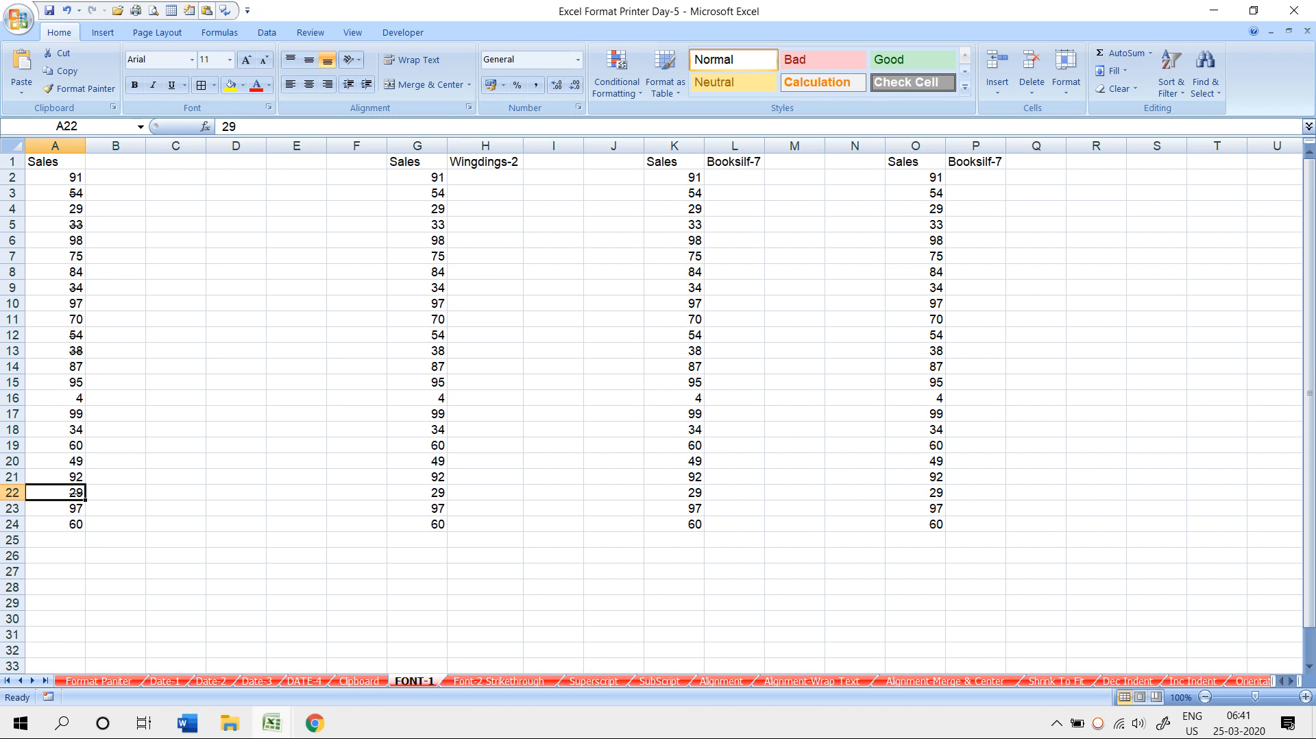
# - Select B2:B13, then clear the selection and move to cell H2 under Wingdings-2
pyautogui.click(236, 303)
pyautogui.moveTo(115, 178); pyautogui.dragTo(115, 351)
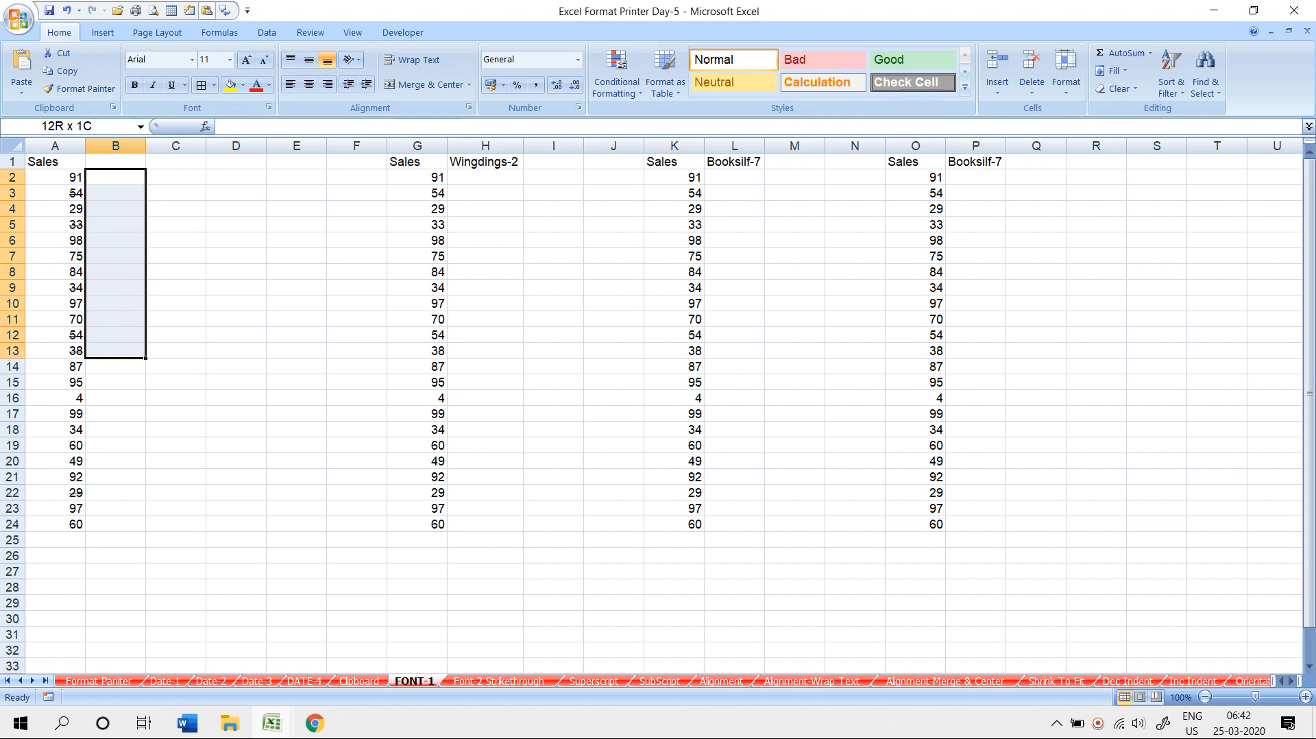
pyautogui.moveTo(115, 351); pyautogui.dragTo(115, 351)
pyautogui.click(175, 335)
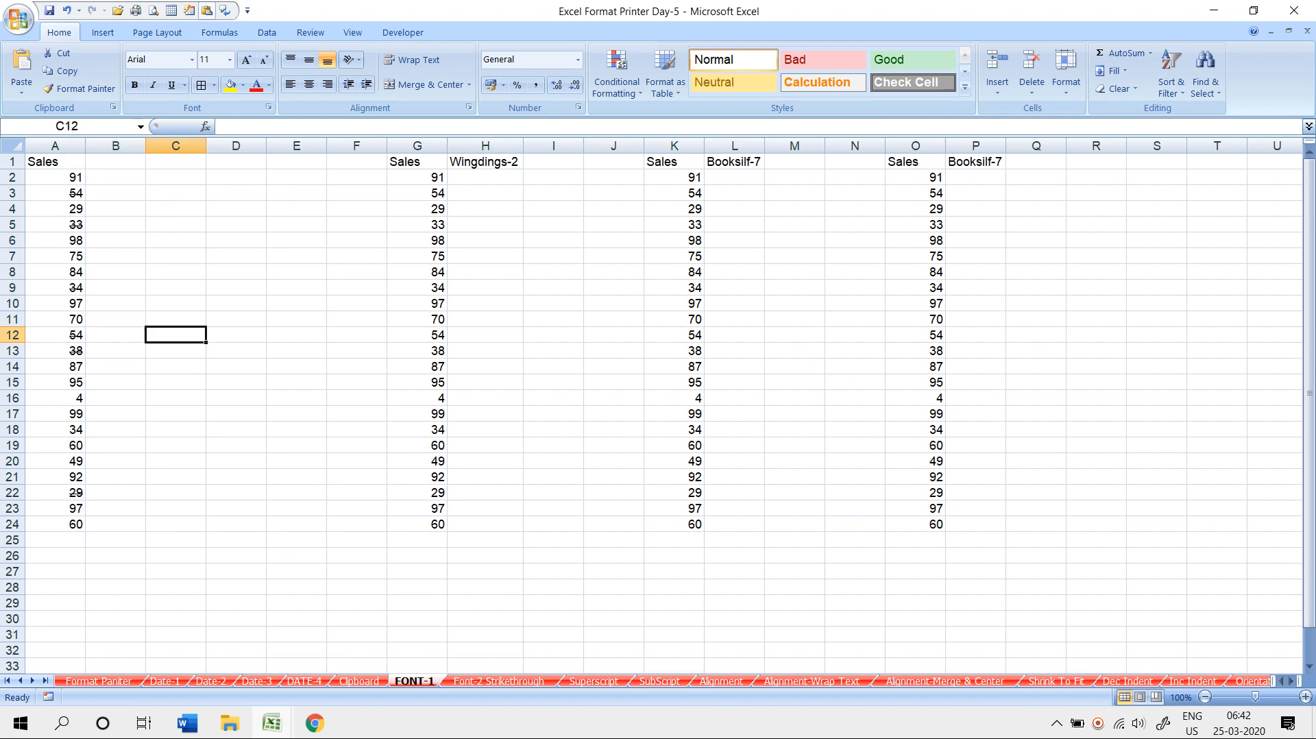
pyautogui.click(485, 177)
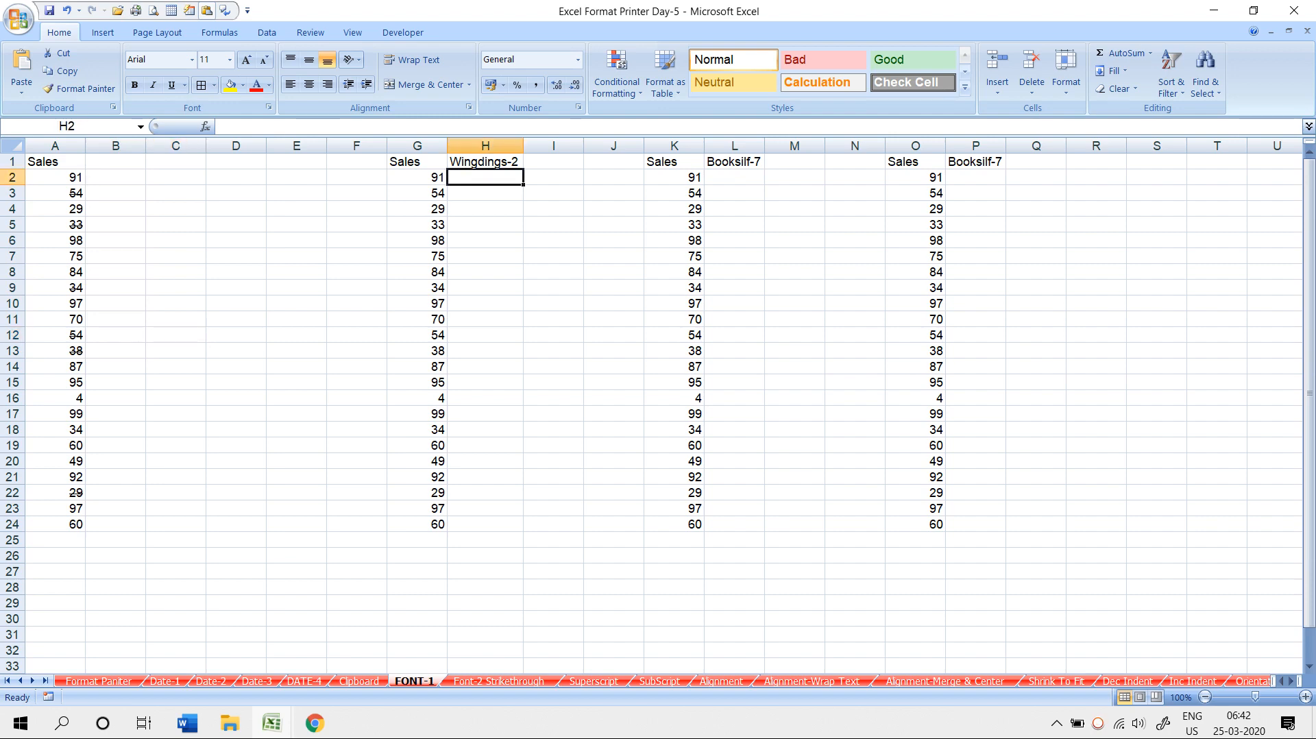
# - Enter P in H2 and fill it down to H24
pyautogui.write('P')
pyautogui.press('BackSpace')
pyautogui.write('P')
pyautogui.press('Return')
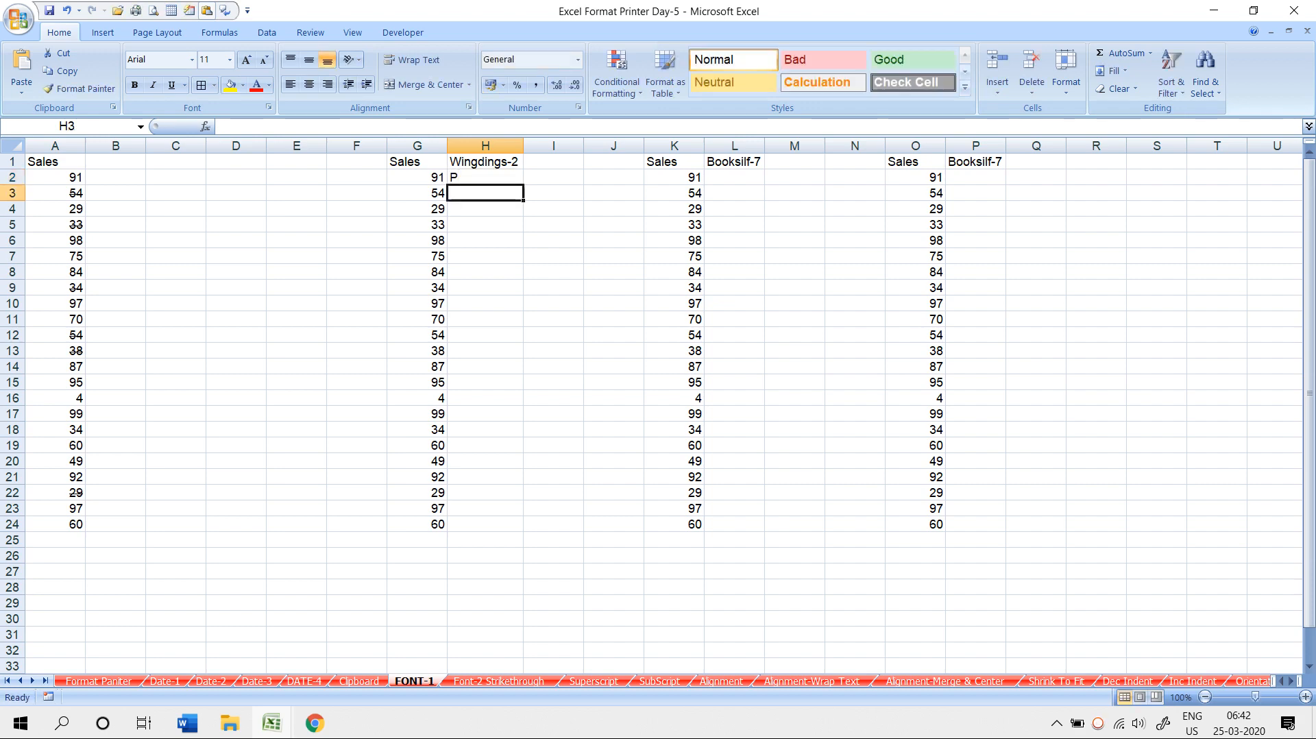
pyautogui.press('Up')
pyautogui.doubleClick(522, 185)
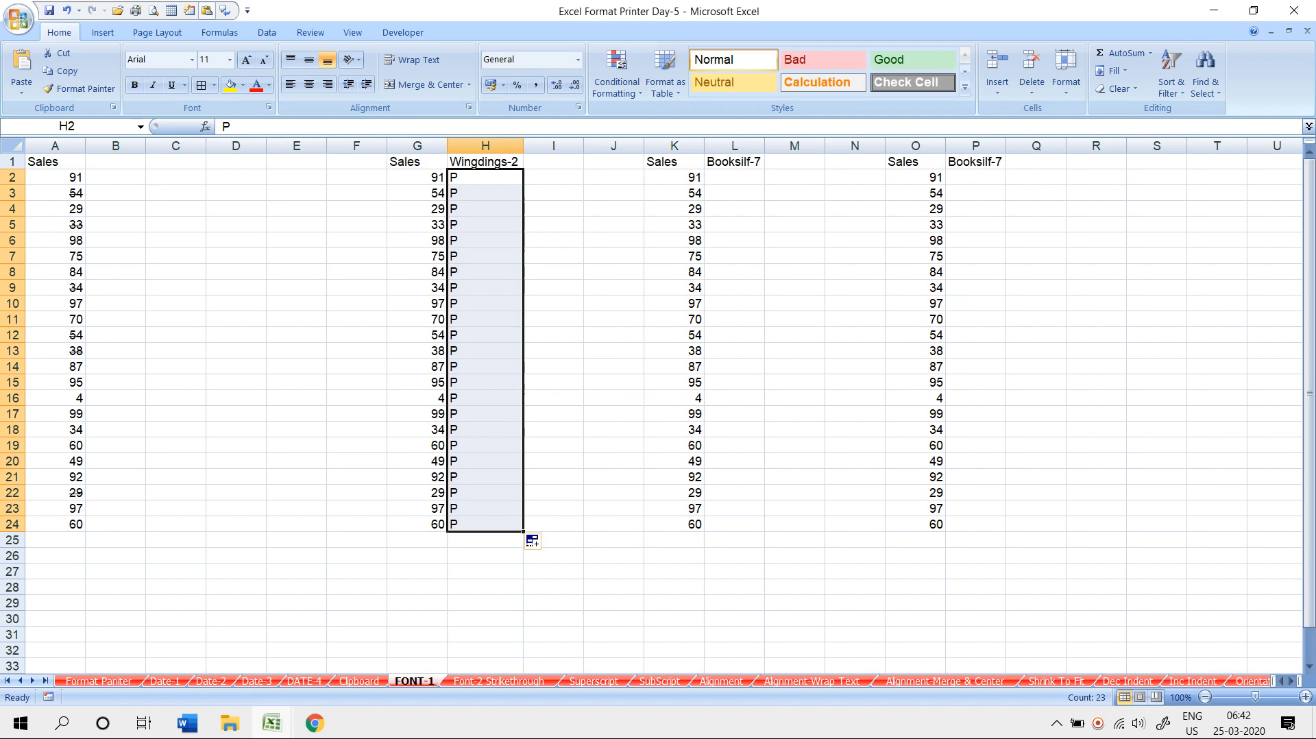
# - Set column H to the Wingdings 2 font so every P displays as a check mark
pyautogui.click(191, 59)
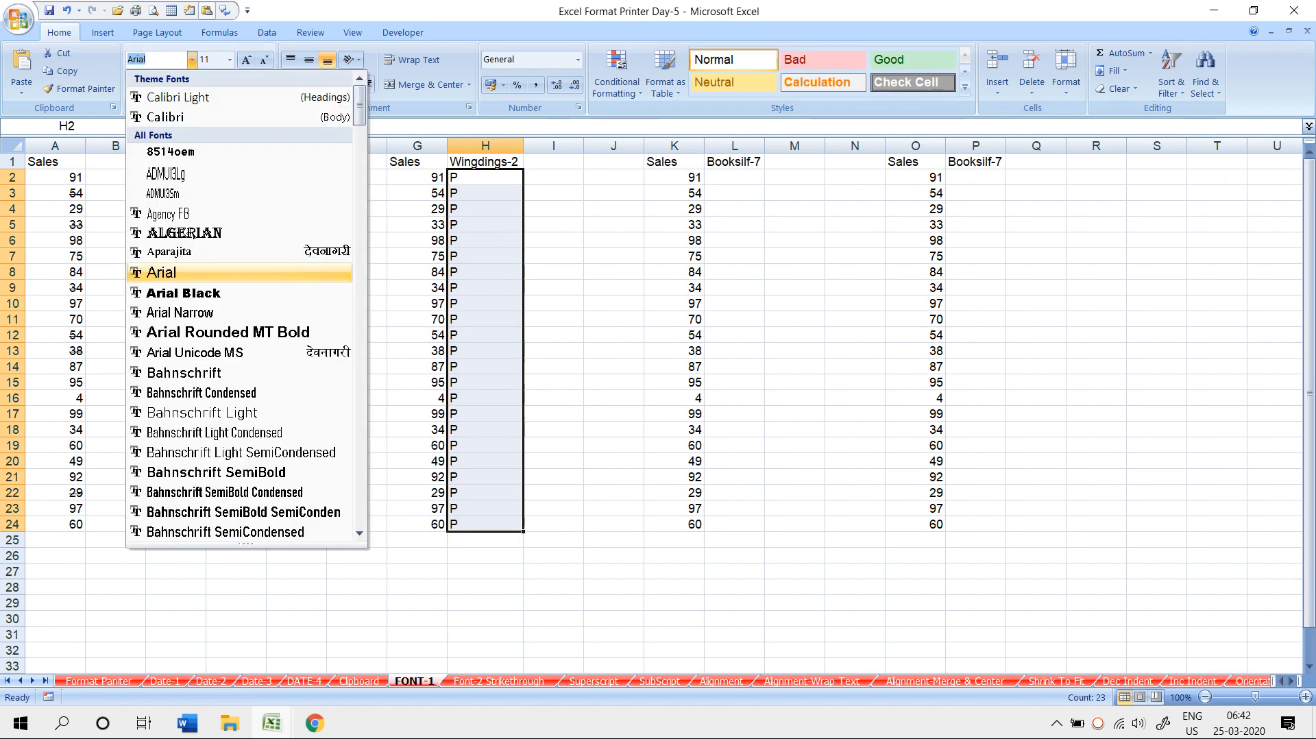
pyautogui.moveTo(359, 104); pyautogui.dragTo(359, 470)
pyautogui.scroll(-5, 175, 356)
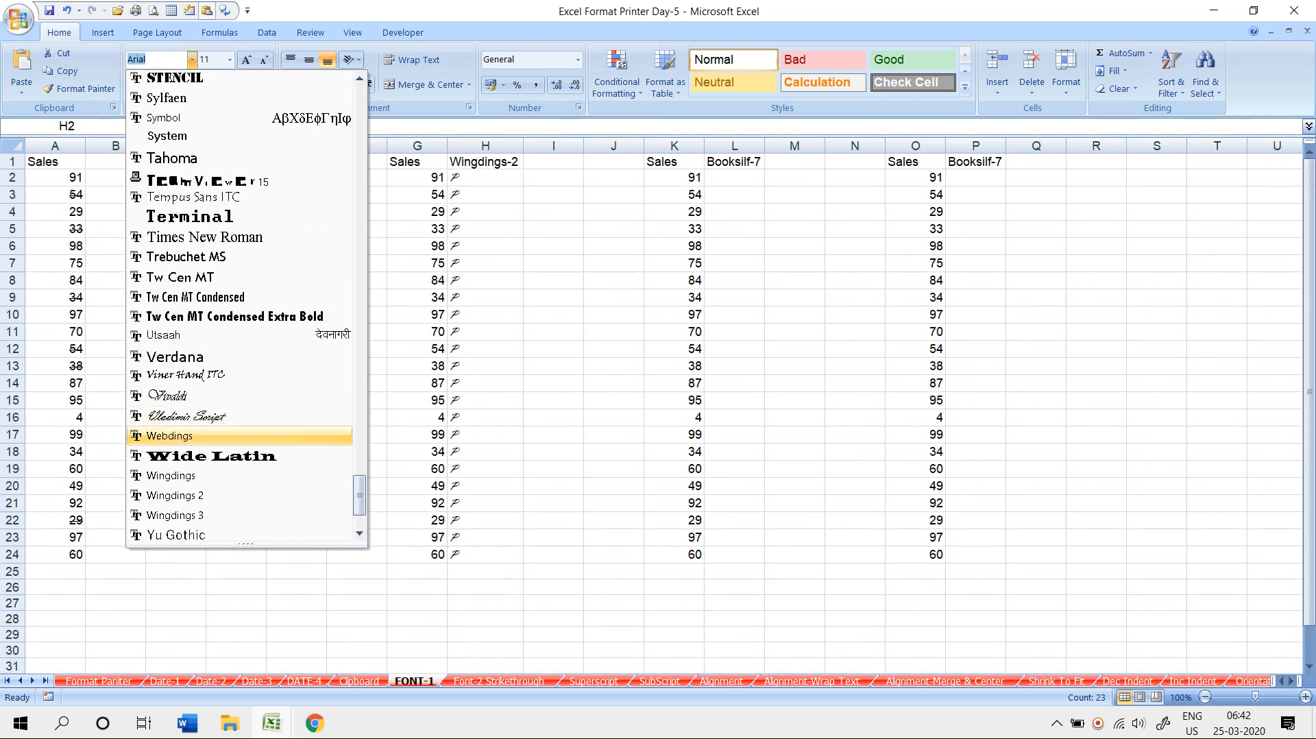
pyautogui.click(175, 496)
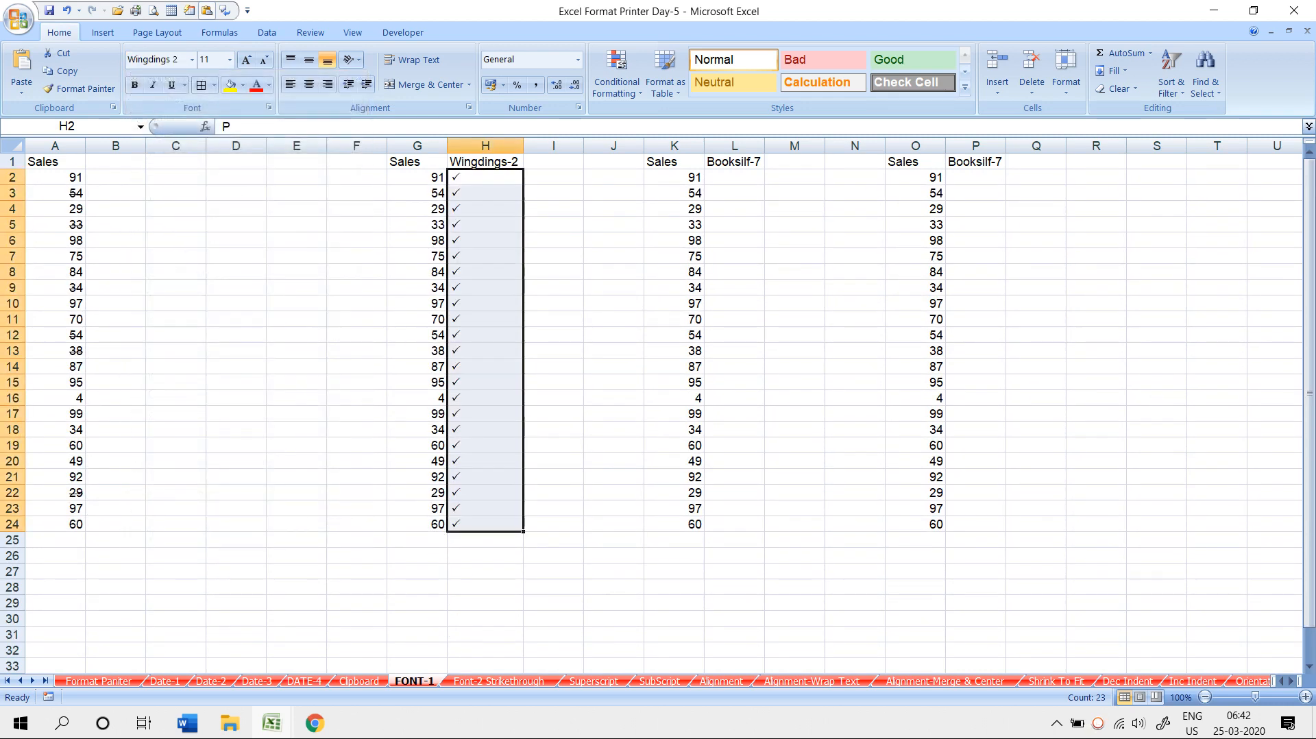
pyautogui.click(236, 398)
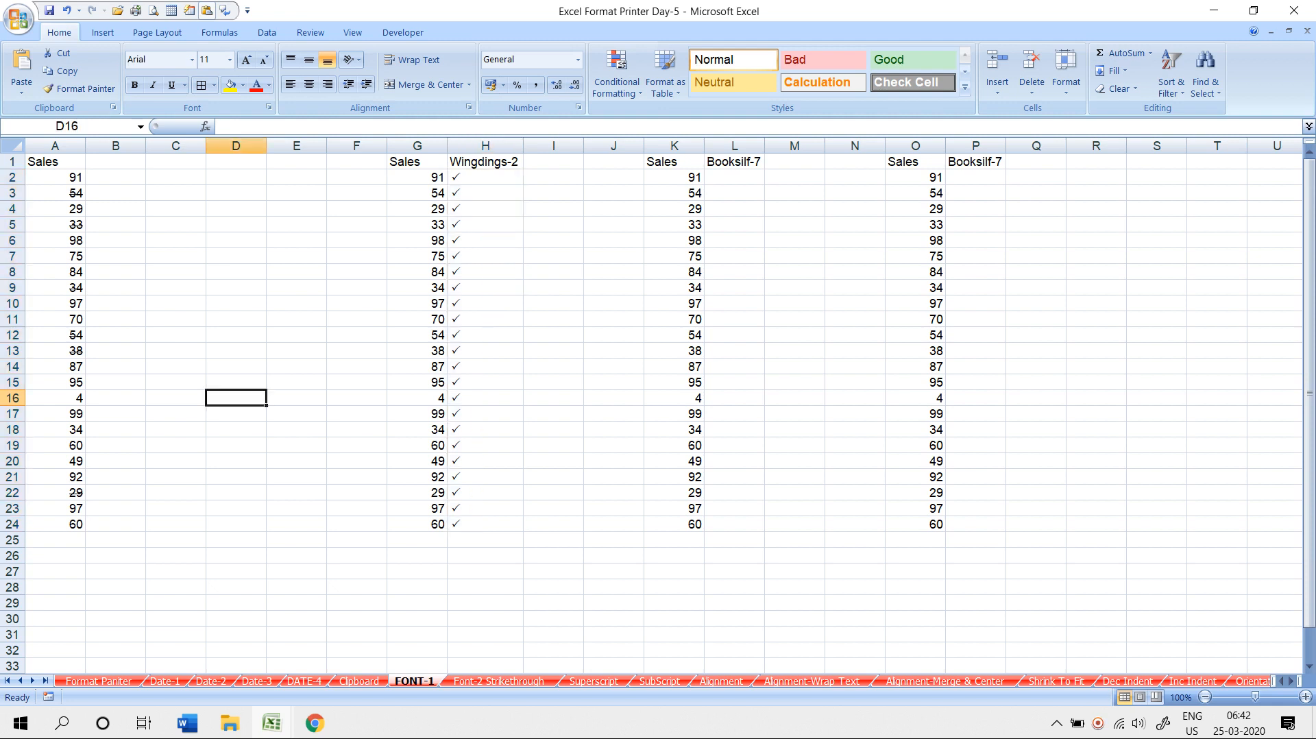
pyautogui.click(416, 178)
pyautogui.click(485, 178)
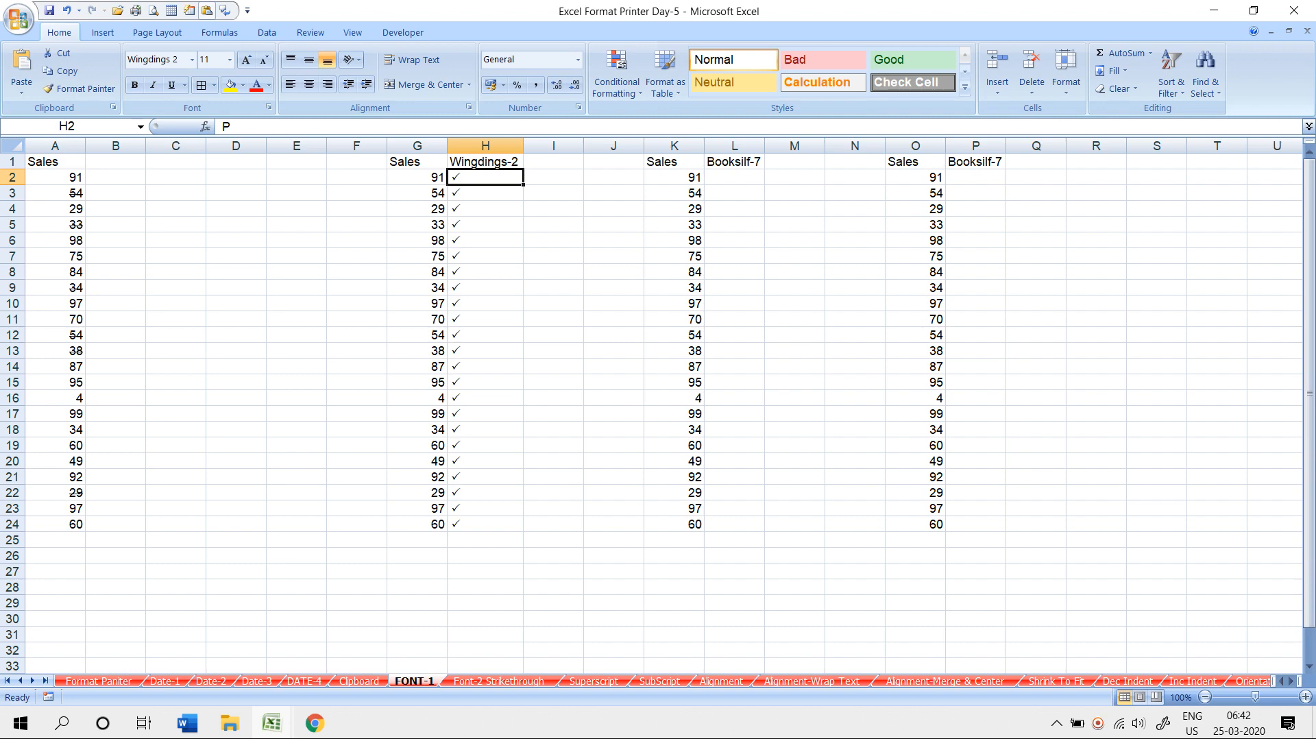
# - Type O into H3, H4, H5 and nearby cells to change their check marks to crosses
pyautogui.press('Down')
pyautogui.write('O')
pyautogui.press('Down')
pyautogui.press('Down')
pyautogui.press('Up')
pyautogui.write('O')
pyautogui.press('Down')
pyautogui.write('O')
pyautogui.press('Down')
pyautogui.press('Down')
pyautogui.press('Down')
pyautogui.press('Down')
pyautogui.write('O')
pyautogui.press('Down')
pyautogui.press('Down')
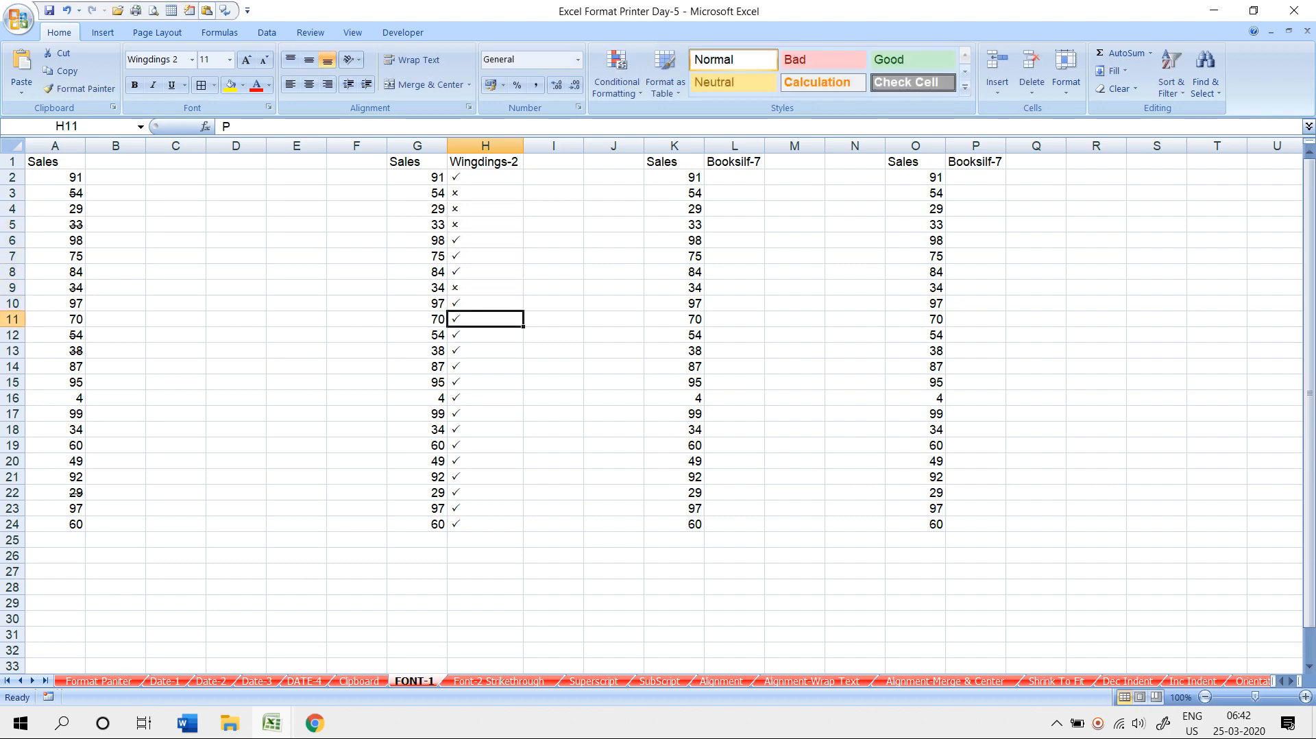
# - Change further column H cells, including H13, H16 and H22, to crosses, then move to L2
pyautogui.press('Down')
pyautogui.press('Down')
pyautogui.write('O')
pyautogui.press('Down')
pyautogui.press('Down')
pyautogui.press('Down')
pyautogui.write('O')
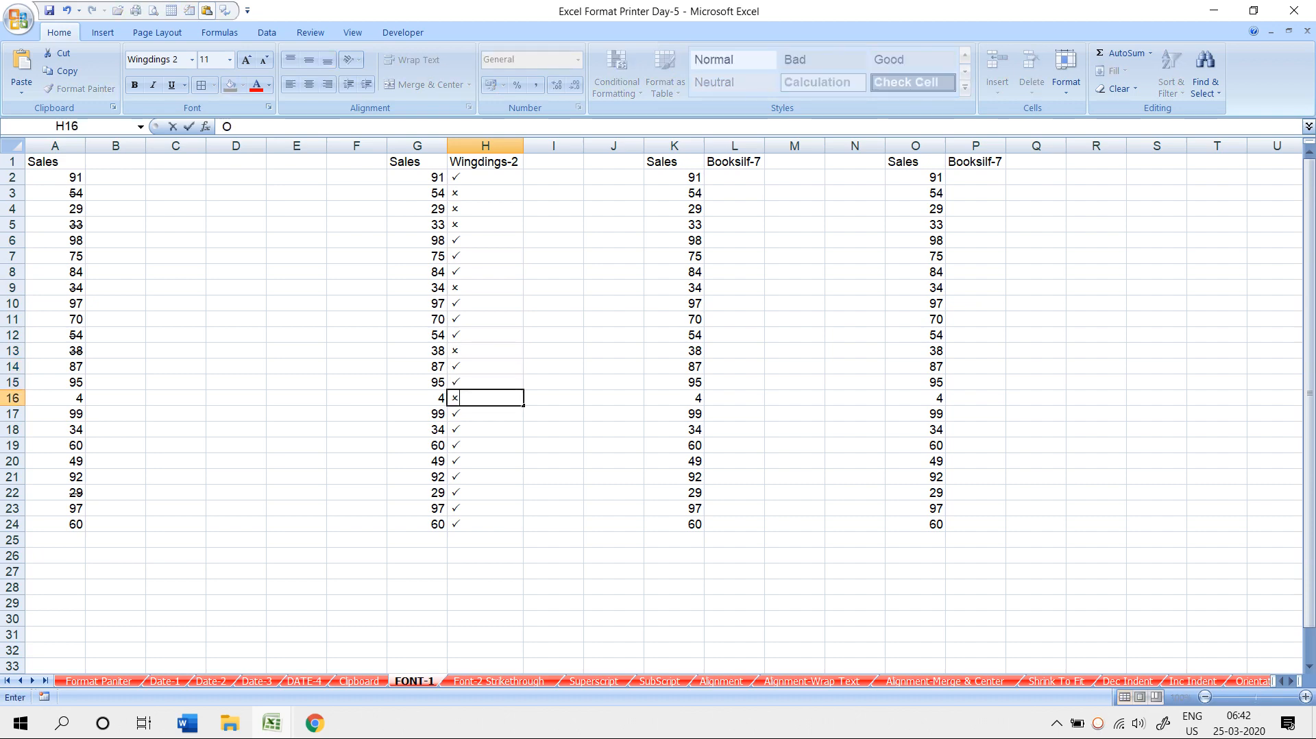
pyautogui.press('Down')
pyautogui.press('Down')
pyautogui.write('O')
pyautogui.press('Down')
pyautogui.press('Down')
pyautogui.write('O')
pyautogui.press('Down')
pyautogui.write('O')
pyautogui.press('Down')
pyautogui.write('O')
pyautogui.press('Down')
pyautogui.press('Down')
pyautogui.press('Up')
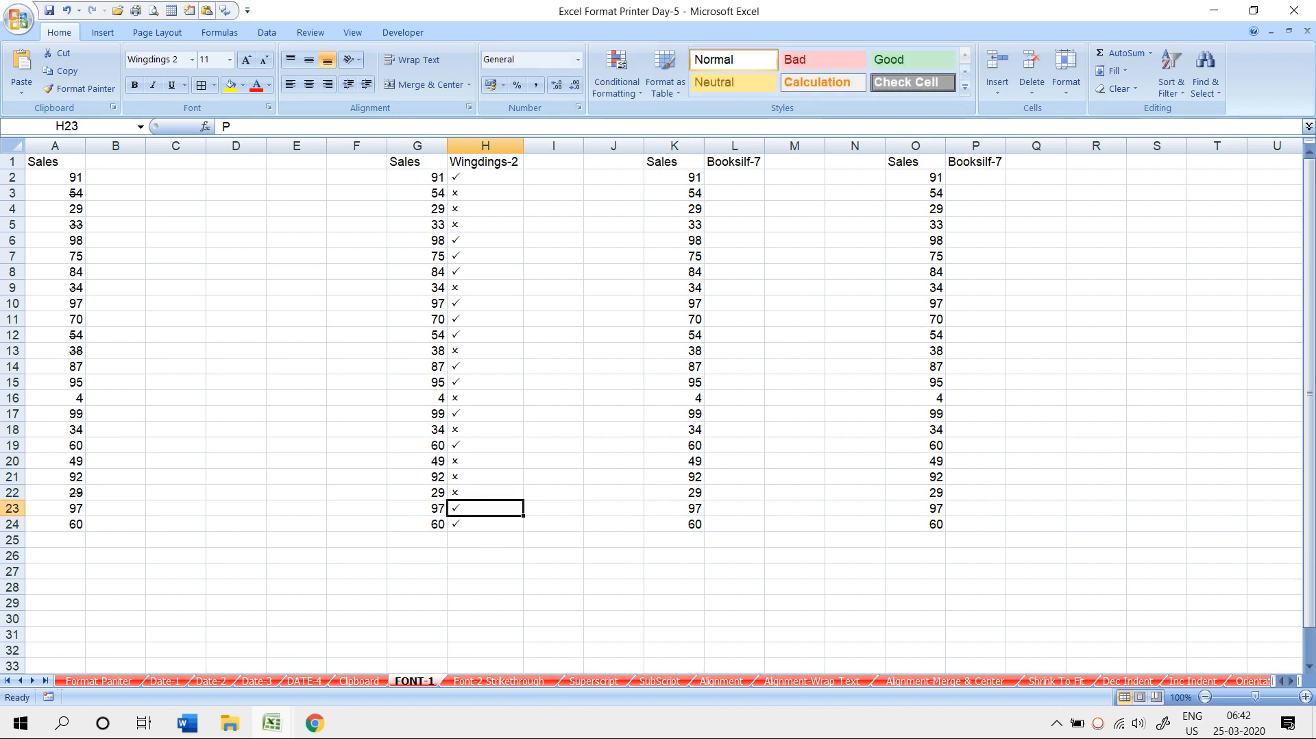
pyautogui.click(485, 193)
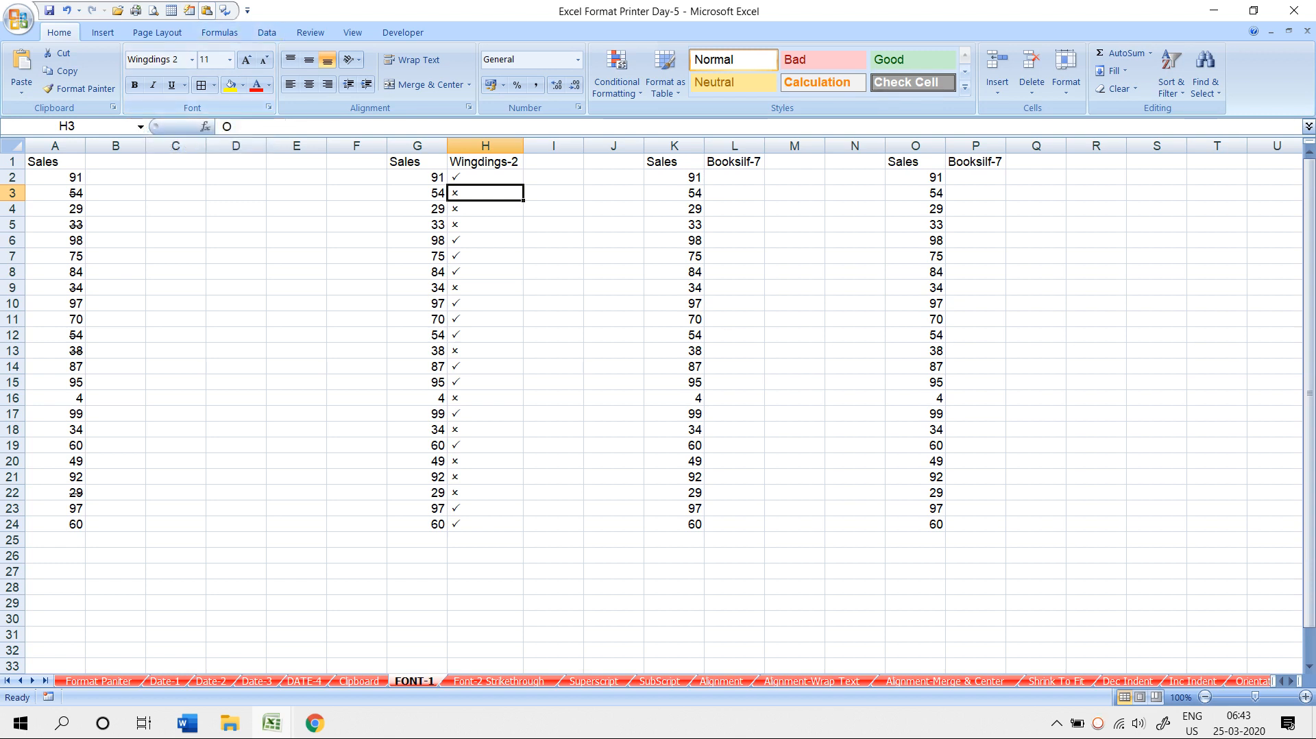
pyautogui.click(734, 178)
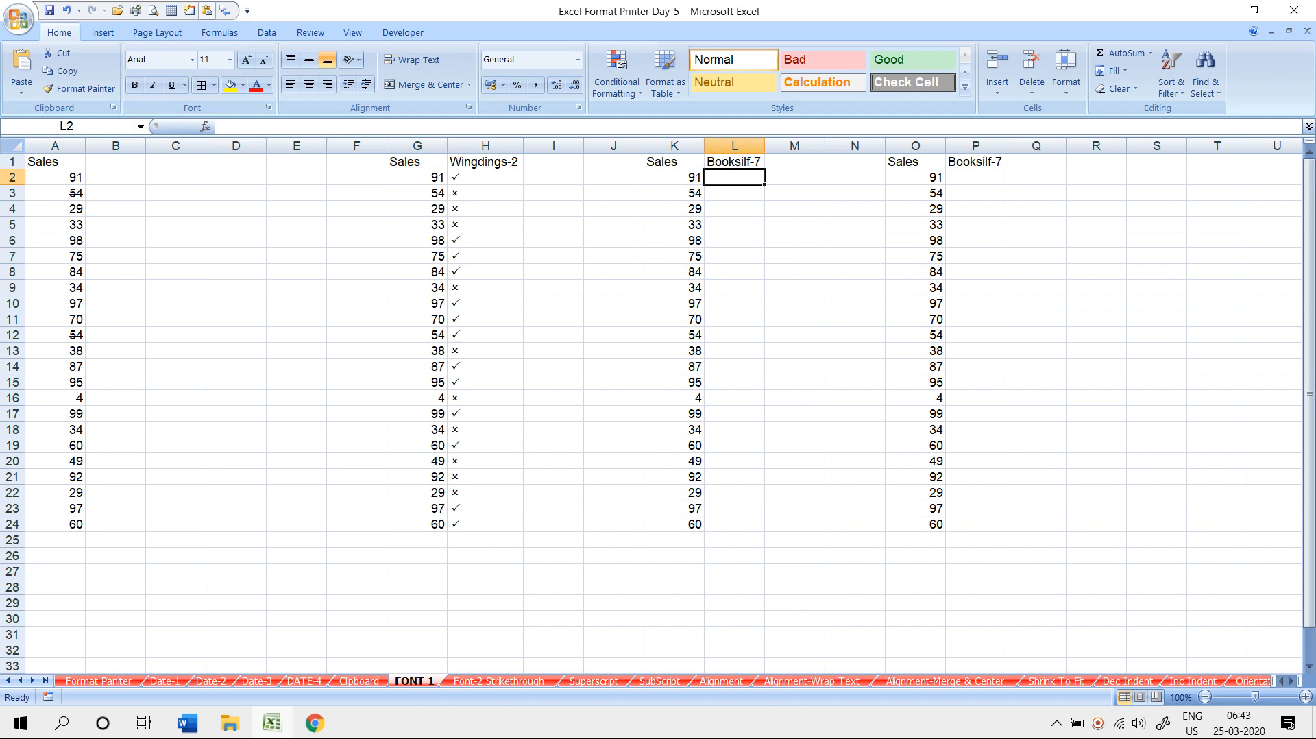
pyautogui.write('p')
pyautogui.hotkey('ctrl', 'Return')
pyautogui.click(192, 60)
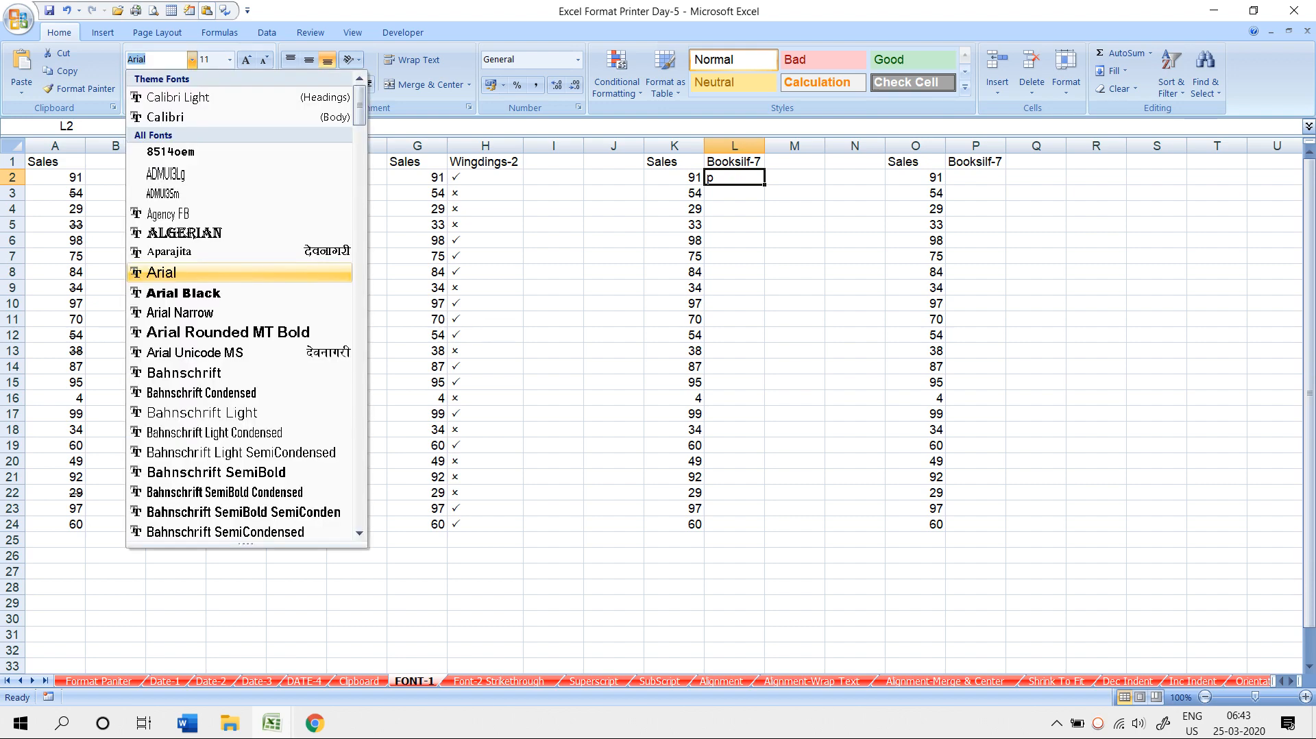
pyautogui.scroll(-7, 240, 308)
pyautogui.scroll(-1, 192, 373)
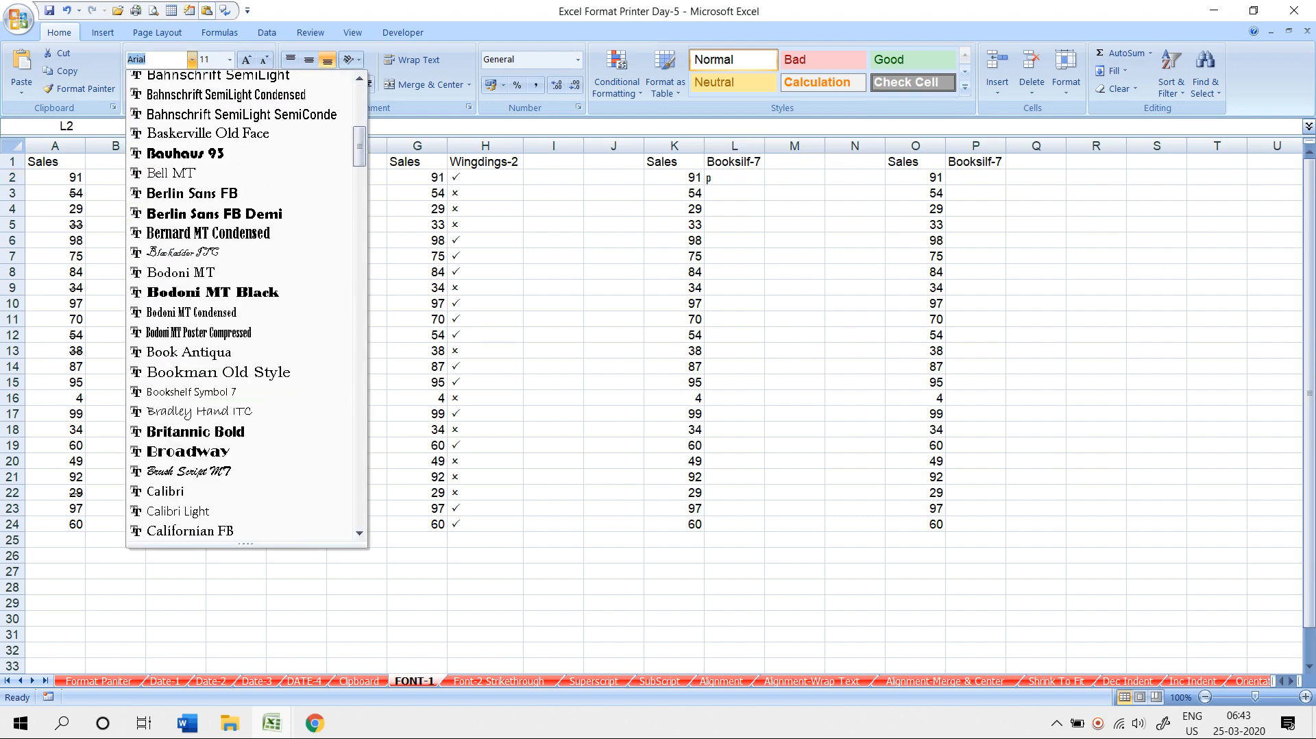
pyautogui.click(192, 393)
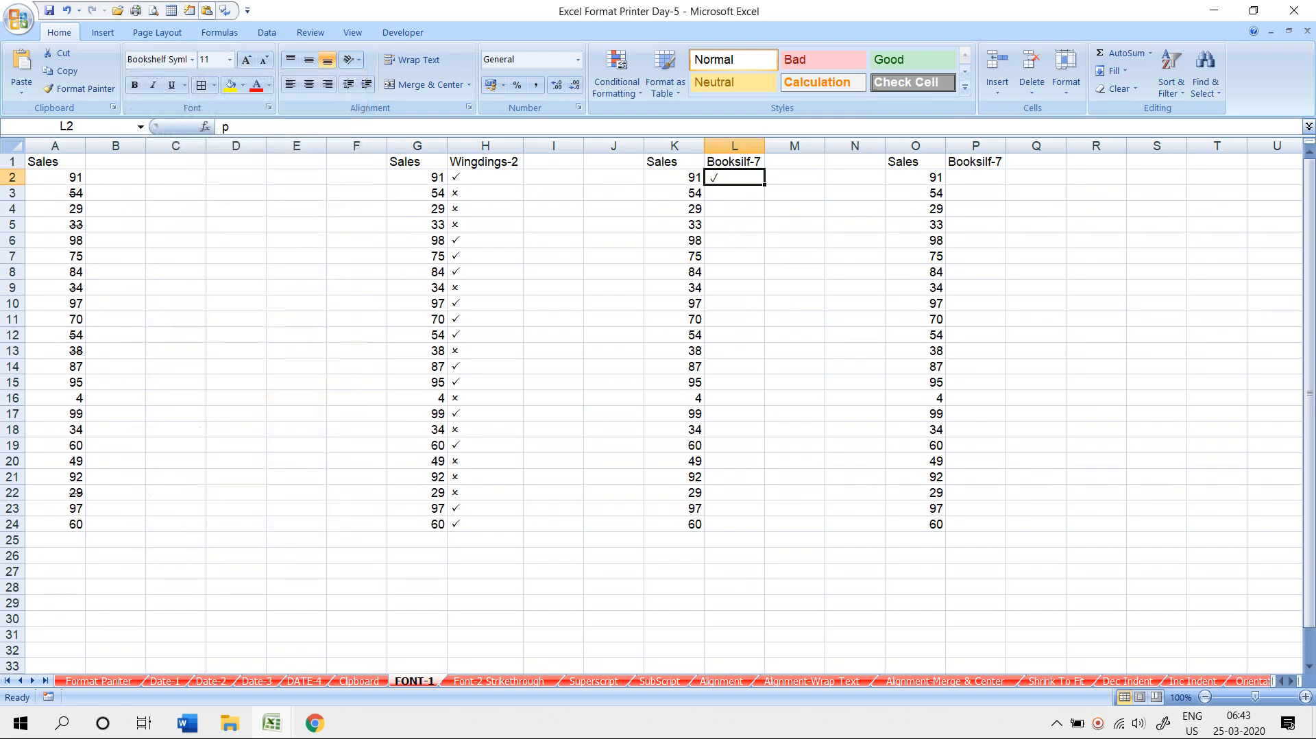
pyautogui.doubleClick(764, 185)
pyautogui.click(734, 209)
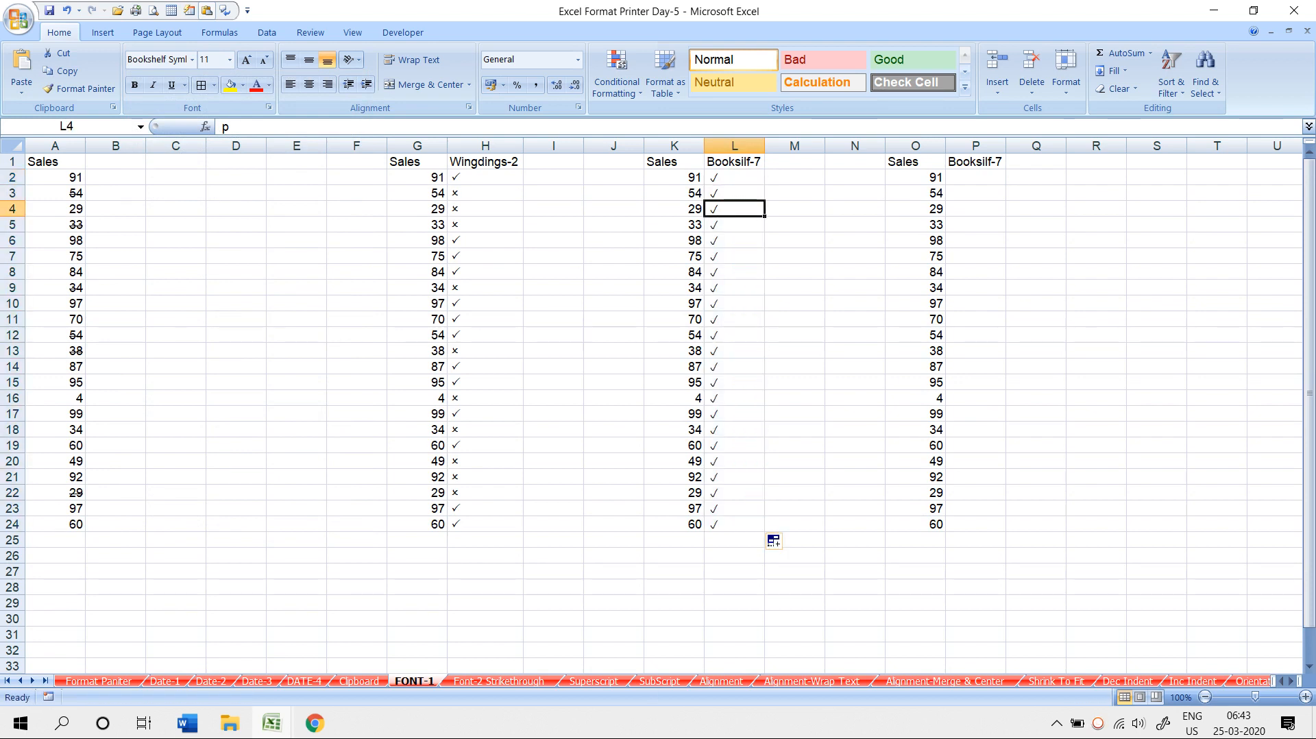
pyautogui.write('i')
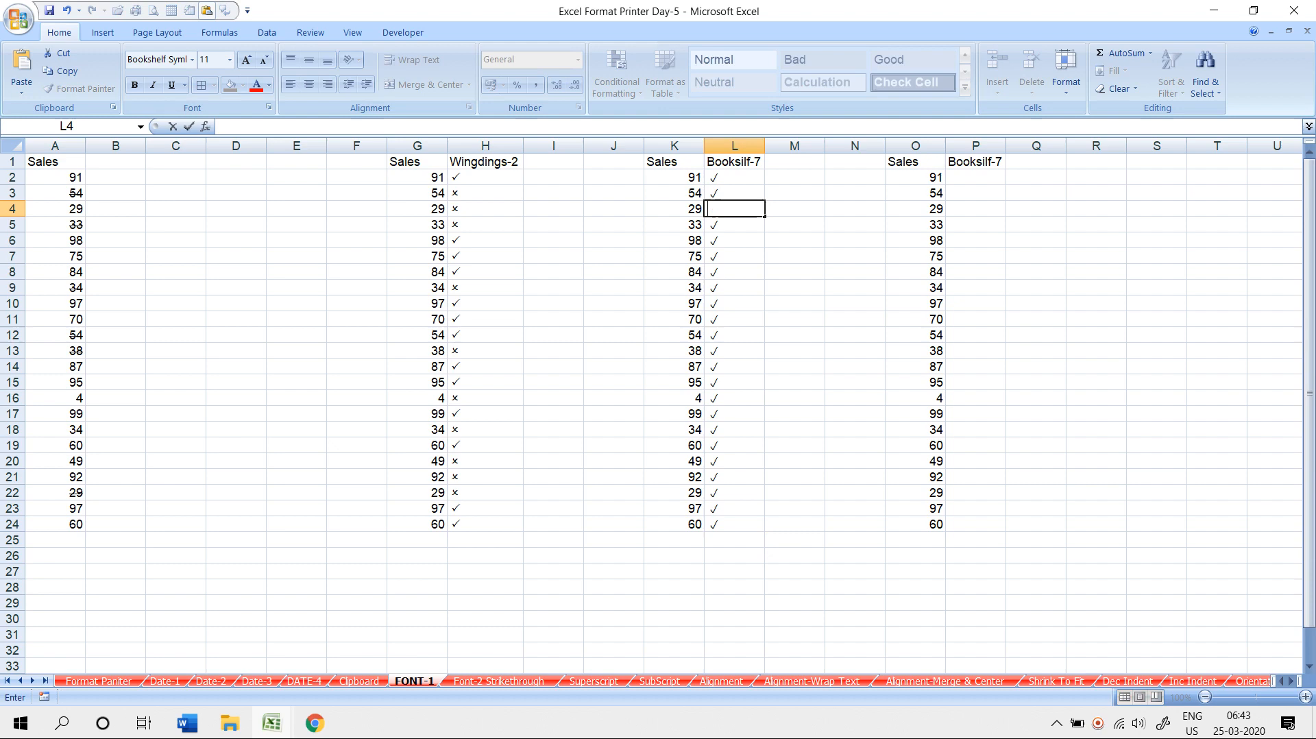
pyautogui.write('o')
pyautogui.press('Down')
pyautogui.press('Down')
pyautogui.press('Down')
pyautogui.press('Down')
pyautogui.write('o')
pyautogui.press('Down')
pyautogui.press('Down')
pyautogui.press('Down')
pyautogui.press('Down')
pyautogui.press('o')
pyautogui.press('Down')
pyautogui.press('o')
pyautogui.press('Down')
pyautogui.press('o')
pyautogui.press('Down')
pyautogui.press('o')
pyautogui.press('Down')
pyautogui.press('Down')
pyautogui.press('o')
pyautogui.press('Down')
pyautogui.press('o')
pyautogui.press('Down')
pyautogui.press('o')
pyautogui.press('Down')
pyautogui.press('o')
pyautogui.press('Down')
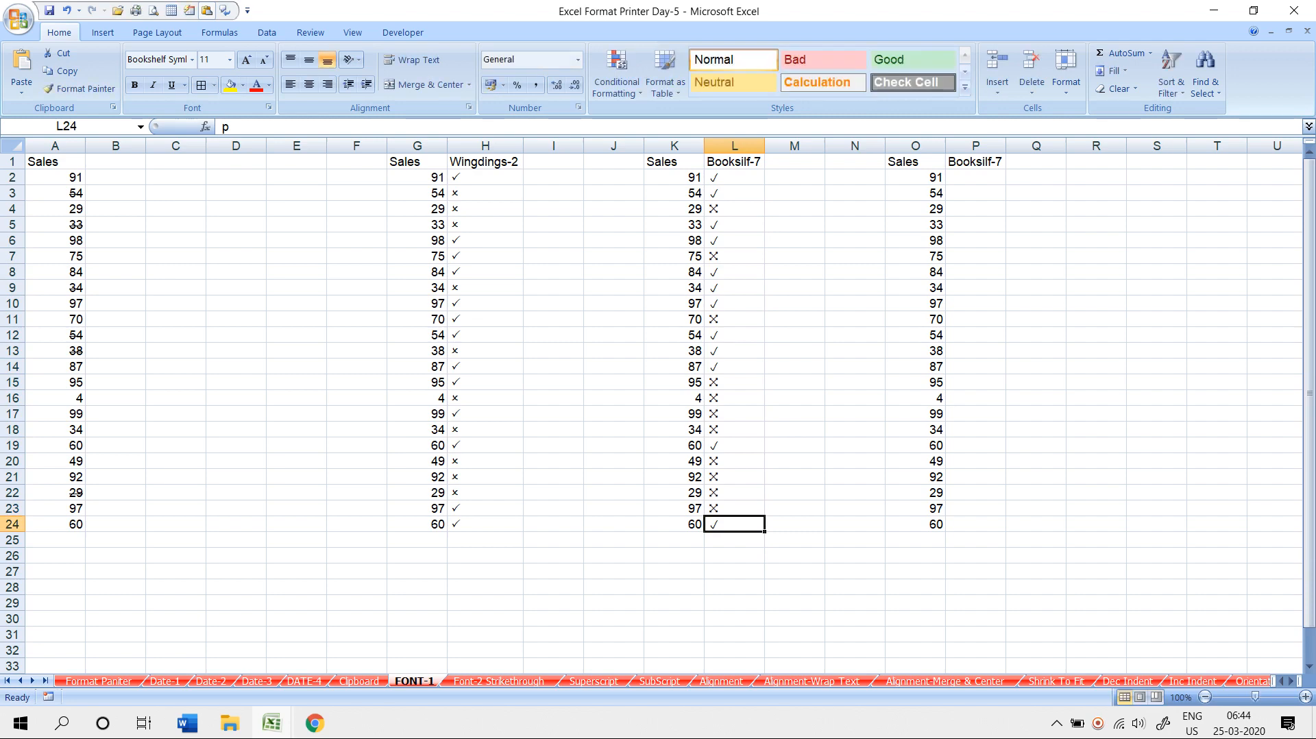
pyautogui.click(794, 194)
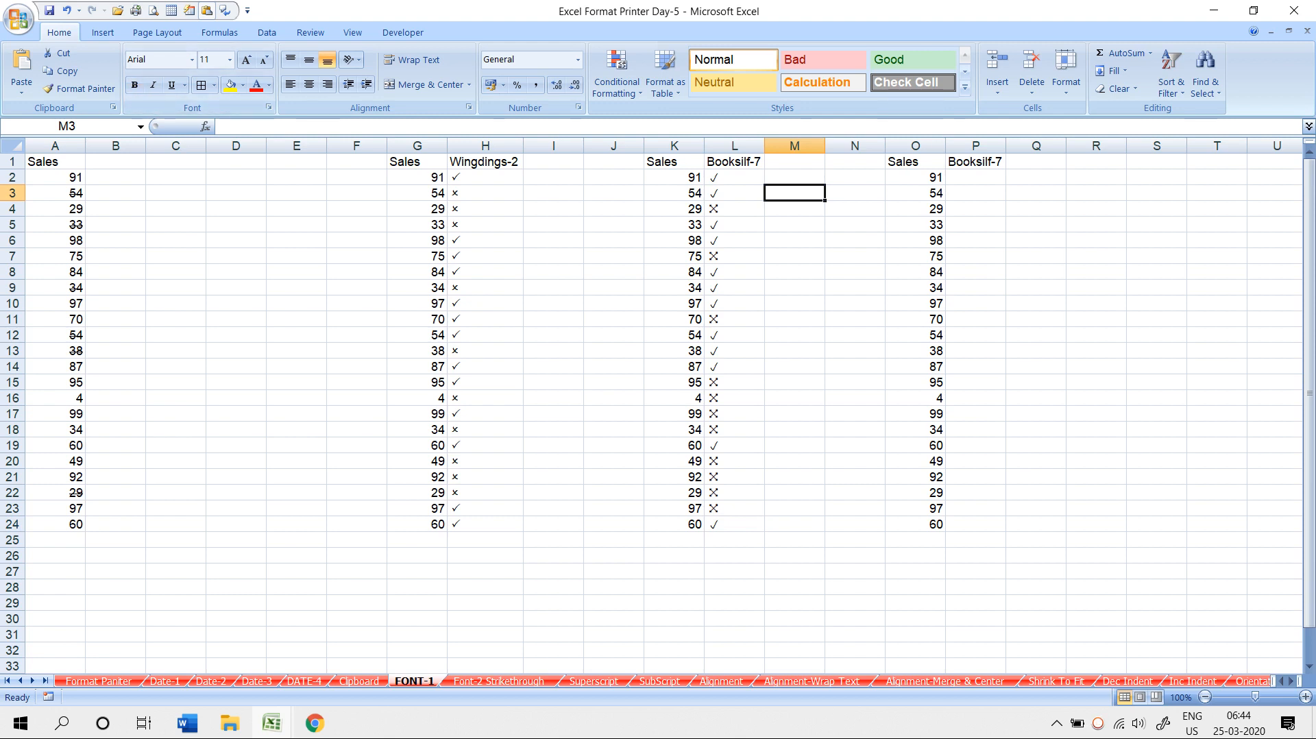
pyautogui.moveTo(825, 200); pyautogui.dragTo(834, 555)
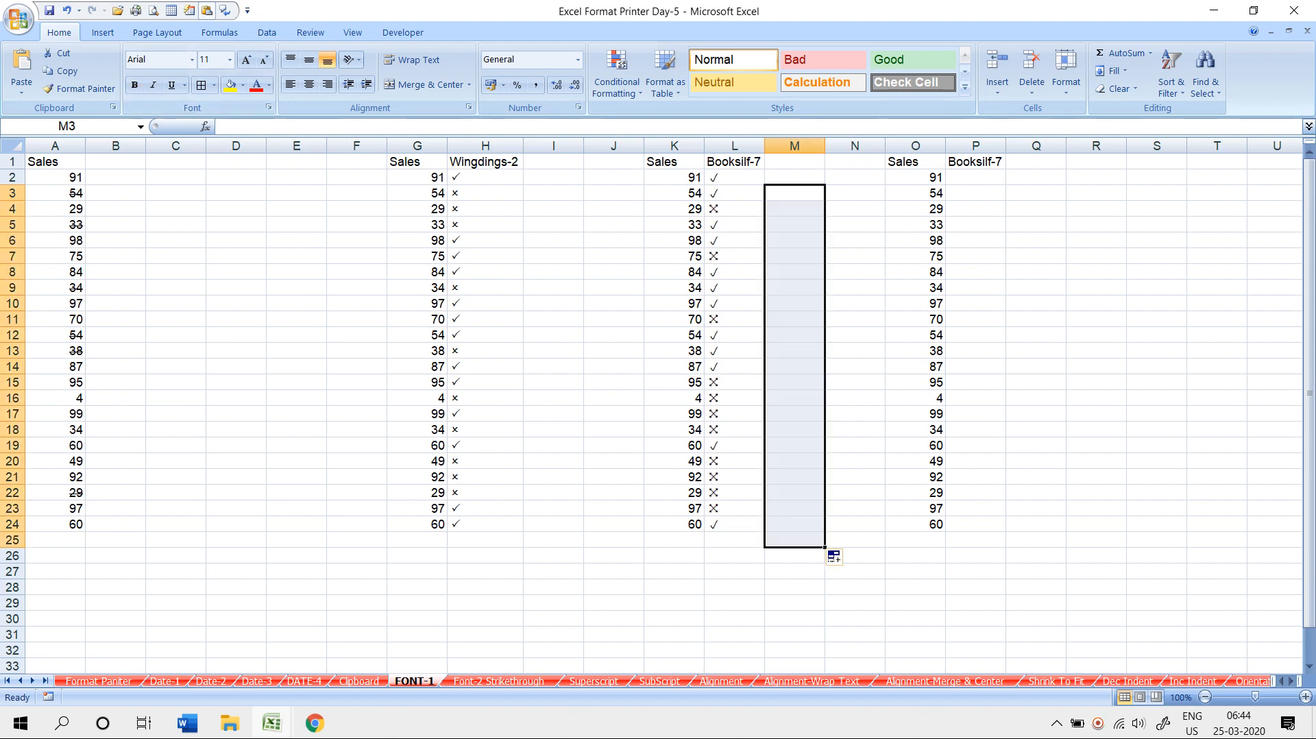
pyautogui.click(794, 209)
pyautogui.write('a')
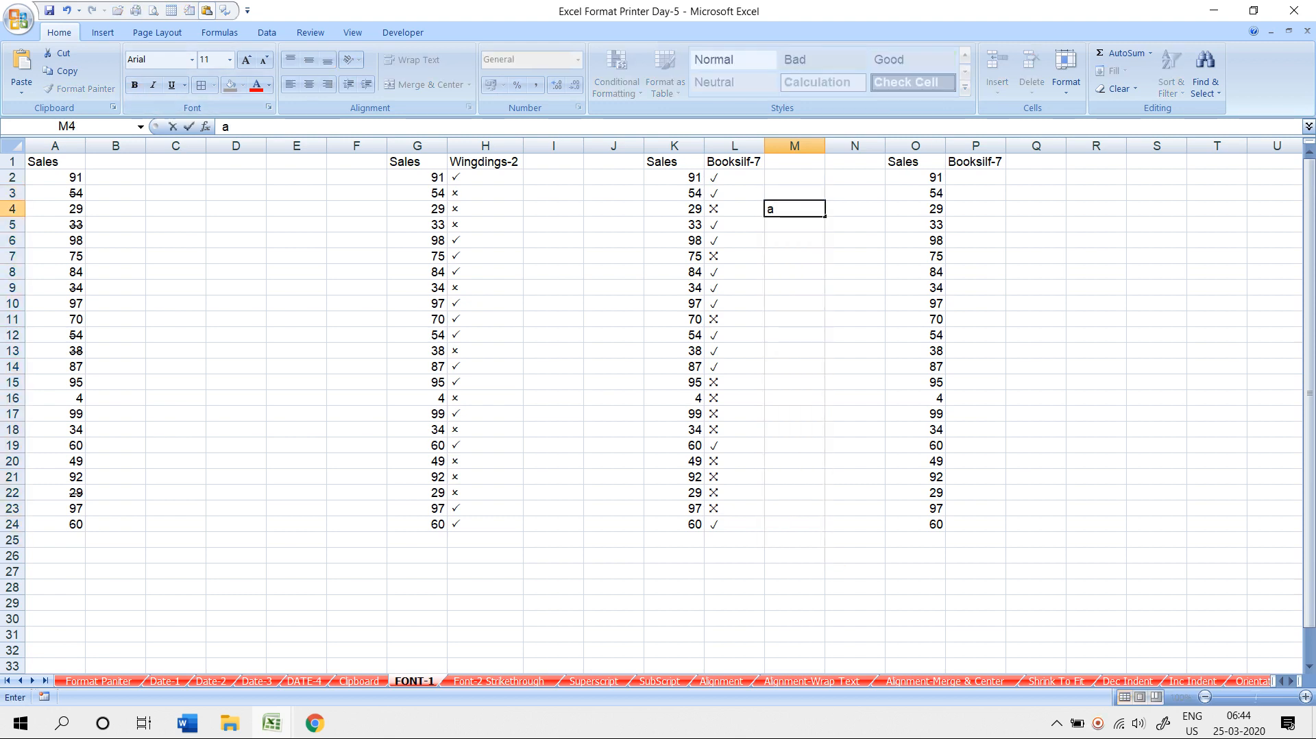
pyautogui.press('Escape')
pyautogui.write('p')
pyautogui.press('Return')
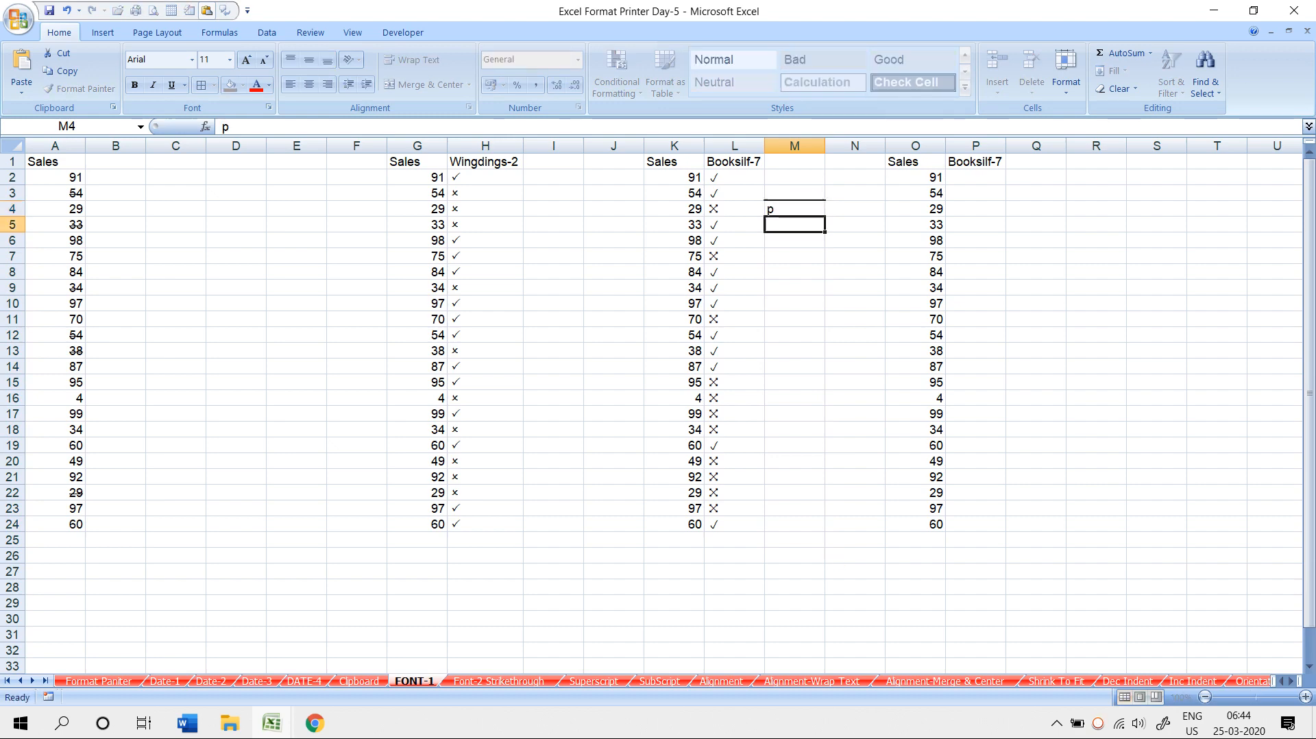
pyautogui.press('Up')
pyautogui.press('Delete')
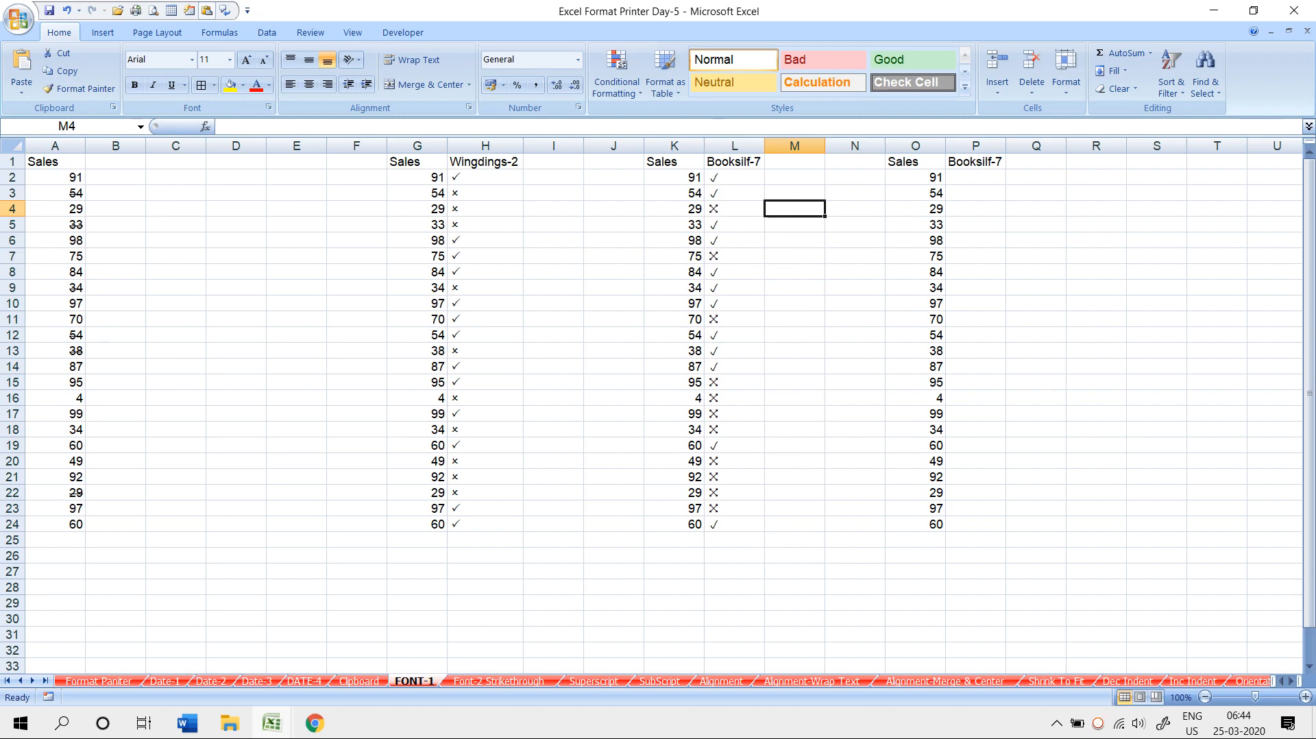
pyautogui.click(976, 178)
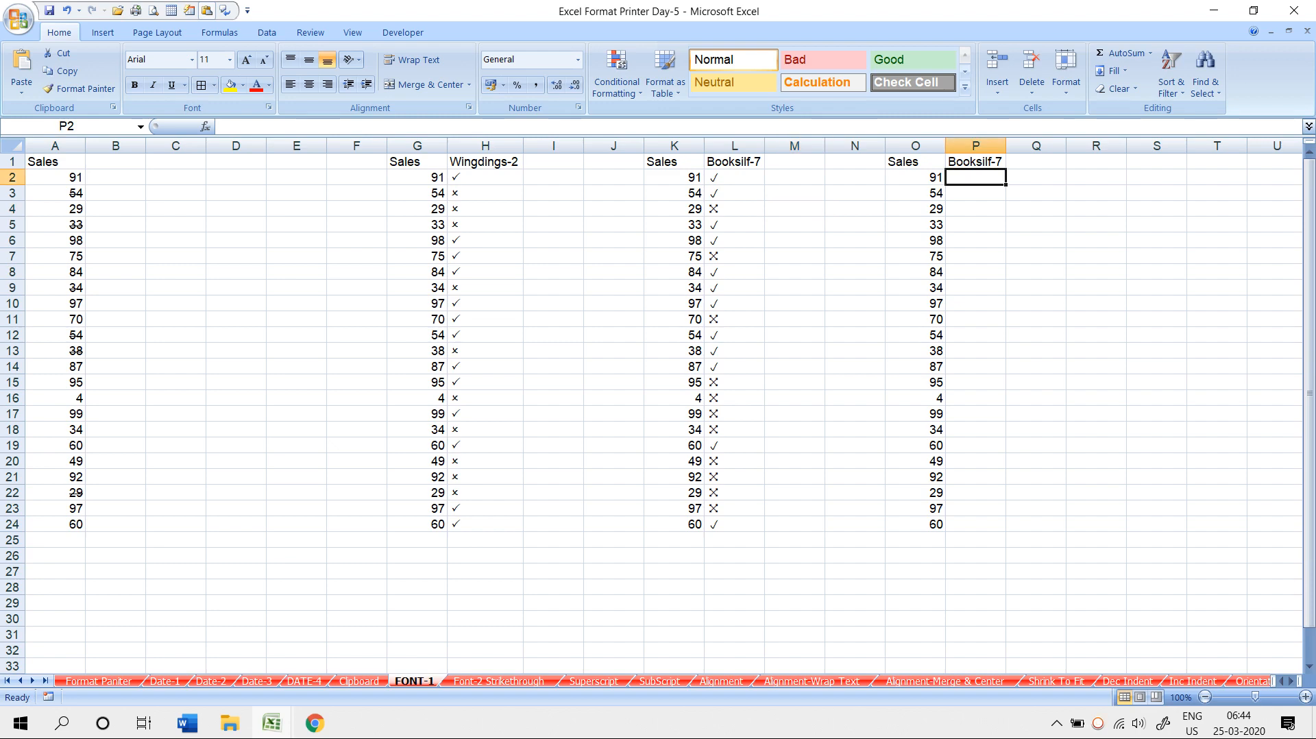
# - Fill J down P2:P24 and rotate the column P text to -45 degrees
pyautogui.write('J')
pyautogui.press('Return')
pyautogui.press('Up')
pyautogui.doubleClick(1006, 184)
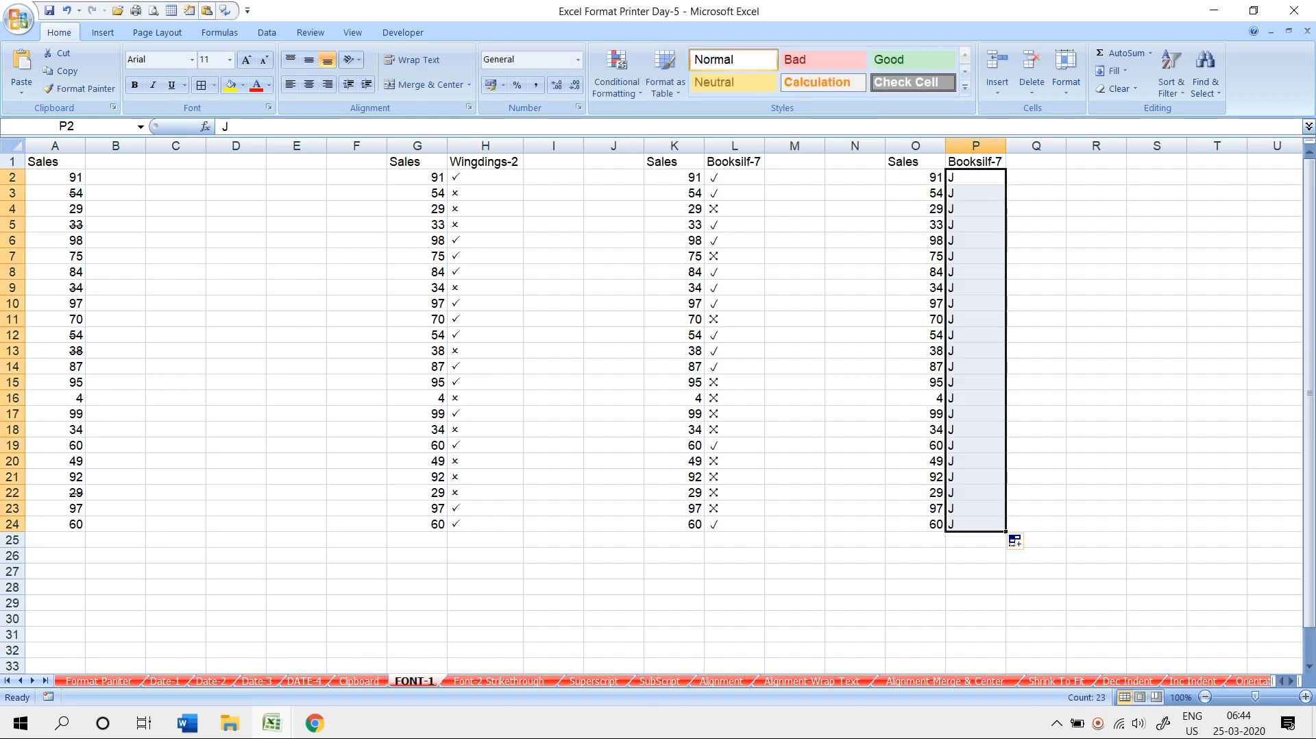
pyautogui.click(469, 108)
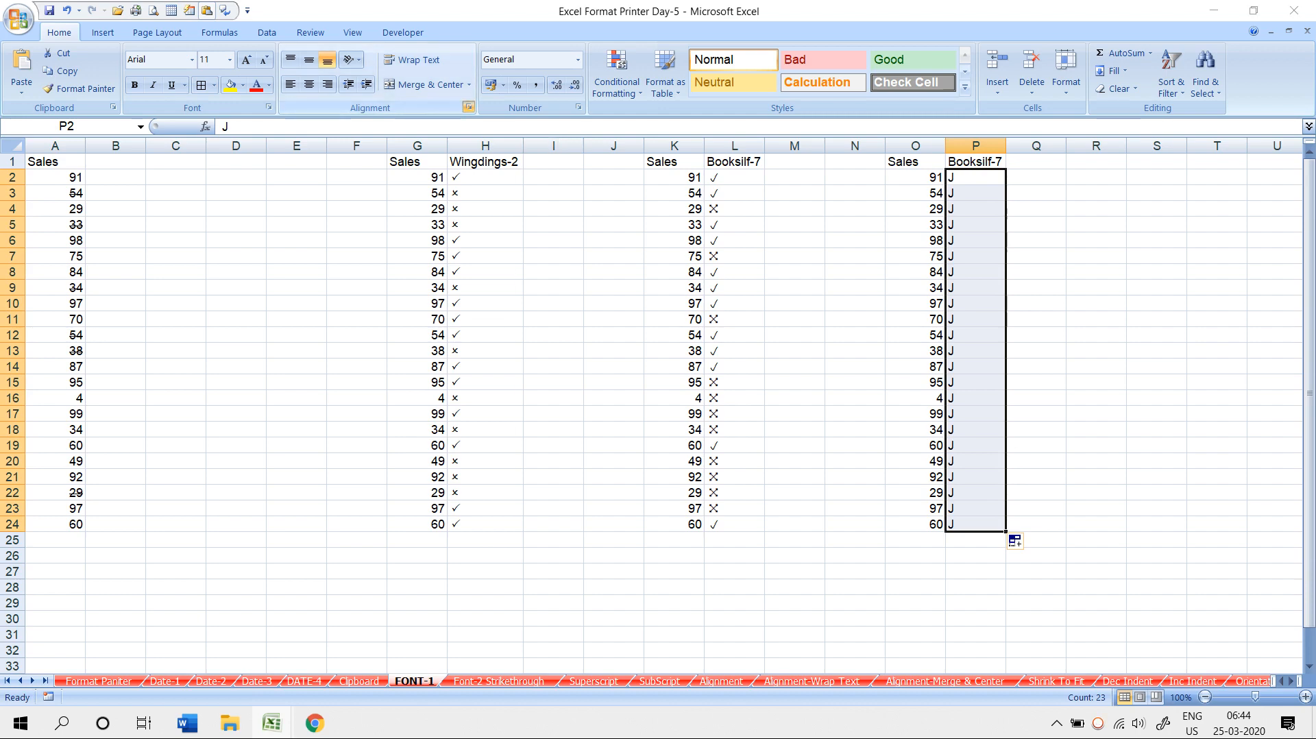
pyautogui.moveTo(922, 259); pyautogui.dragTo(909, 292)
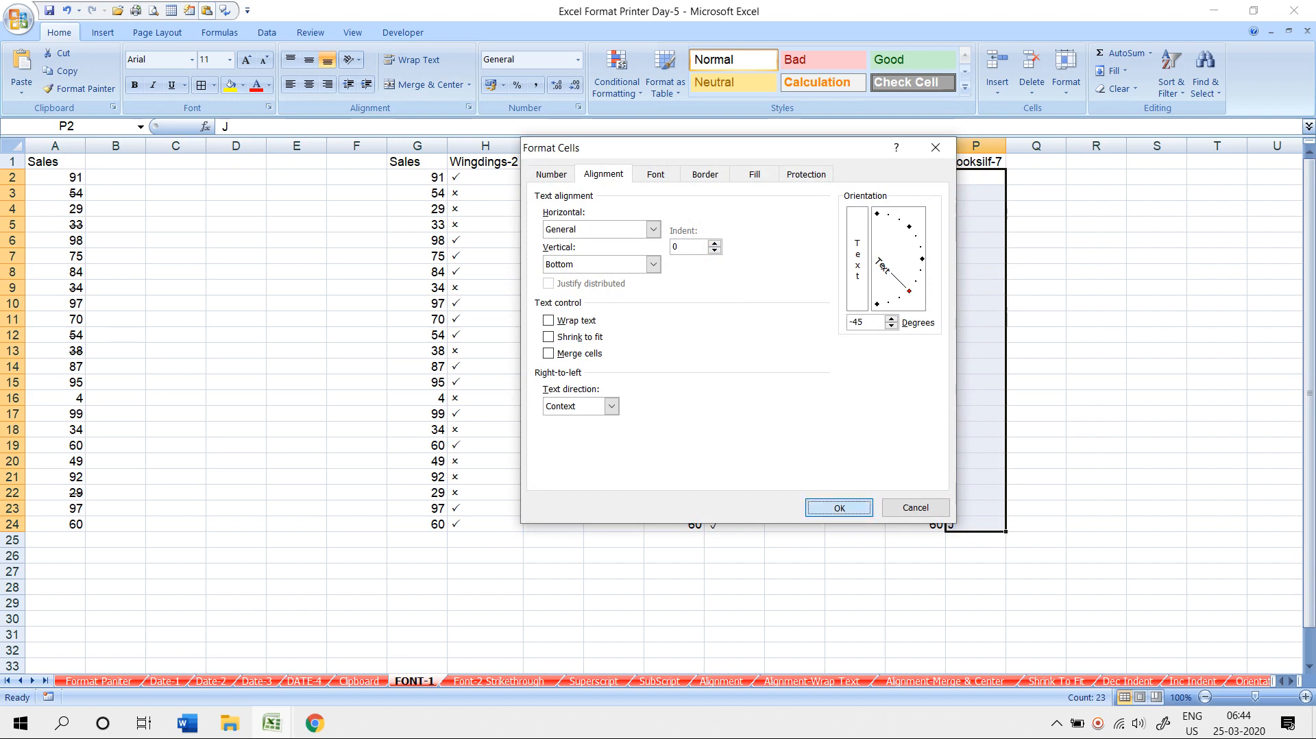
pyautogui.click(839, 507)
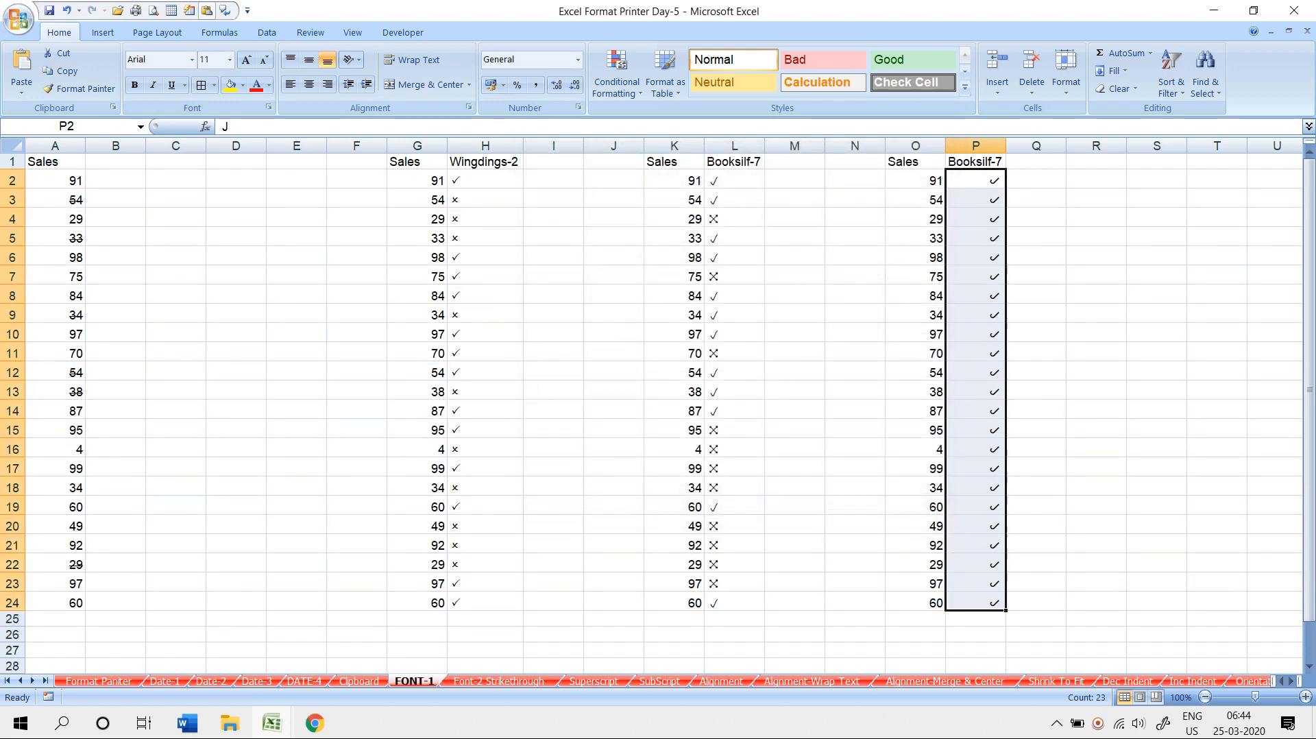
# - Enter K in P3 to show a cross beside the 54
pyautogui.click(975, 200)
pyautogui.write('K')
pyautogui.press('Return')
pyautogui.press('Down')
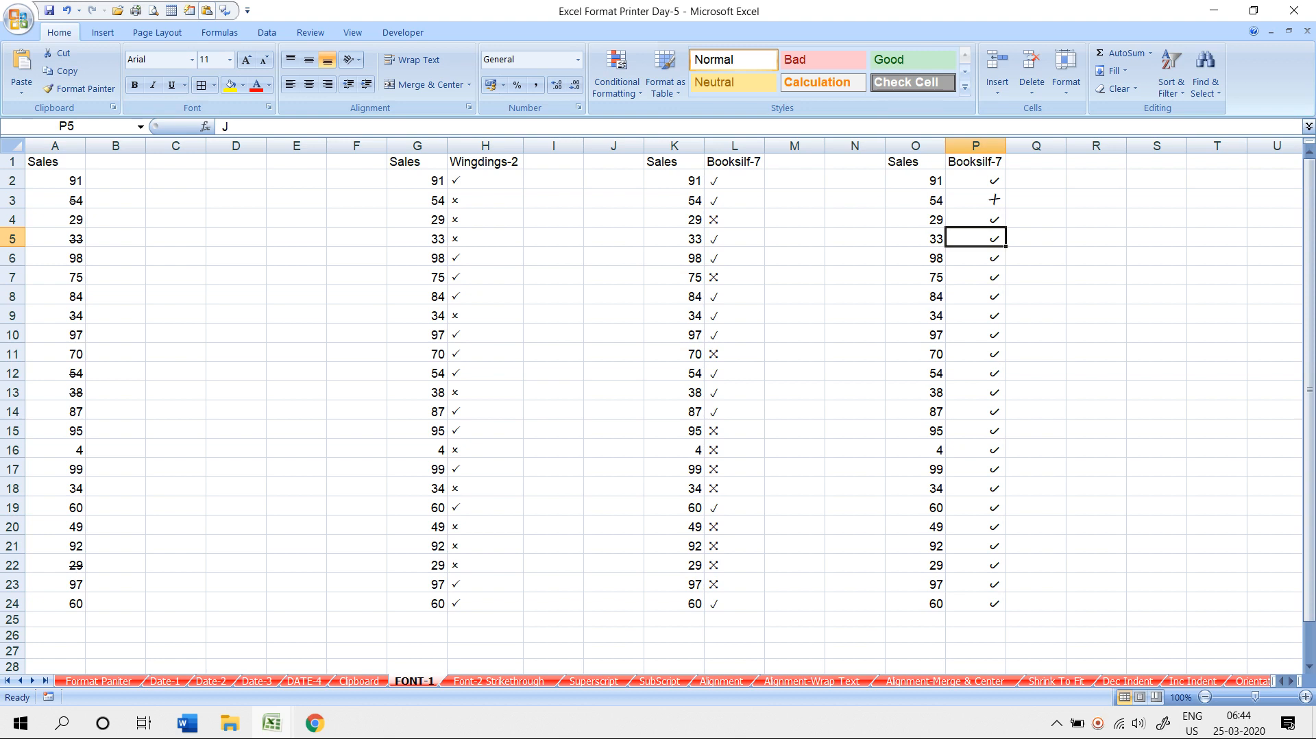
pyautogui.scroll(-4, 658, 411)
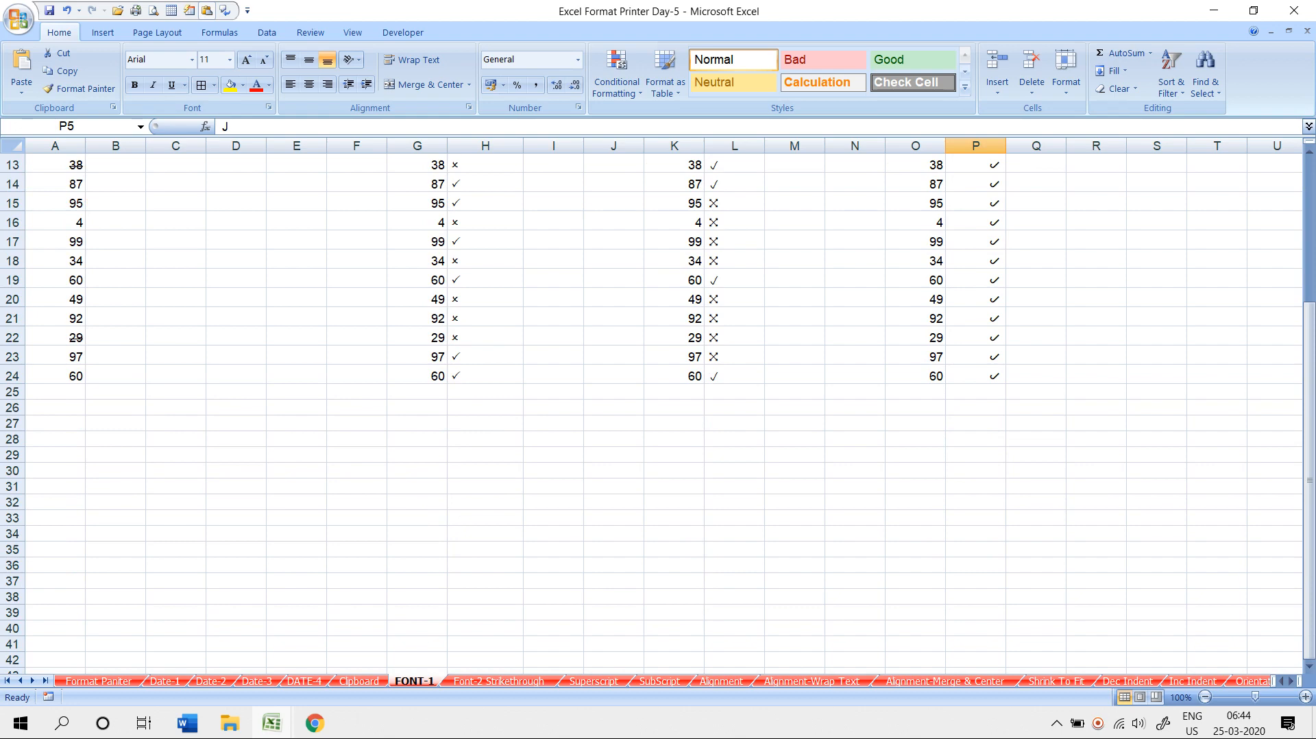
# - Move to the Superscript sheet and browse the font list without changing the font
pyautogui.hotkey('ctrl', 'pagedown')
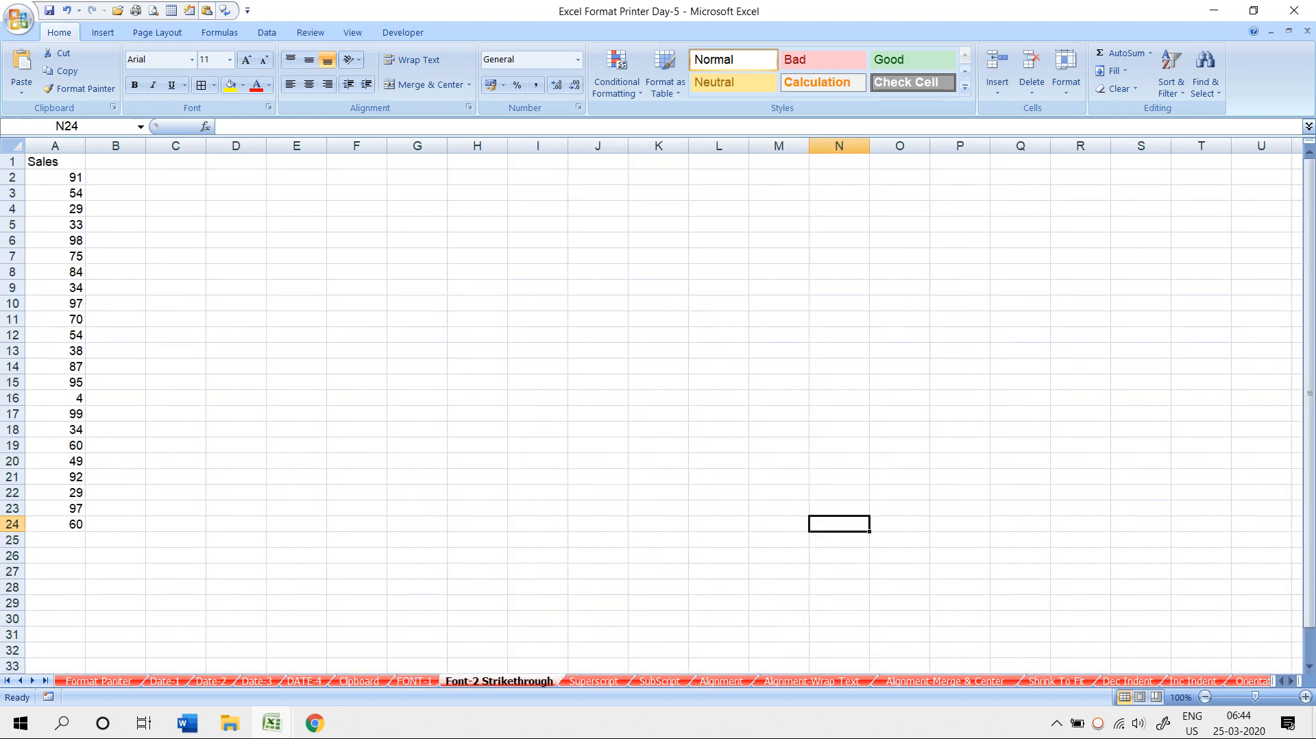
pyautogui.hotkey('ctrl', 'pagedown')
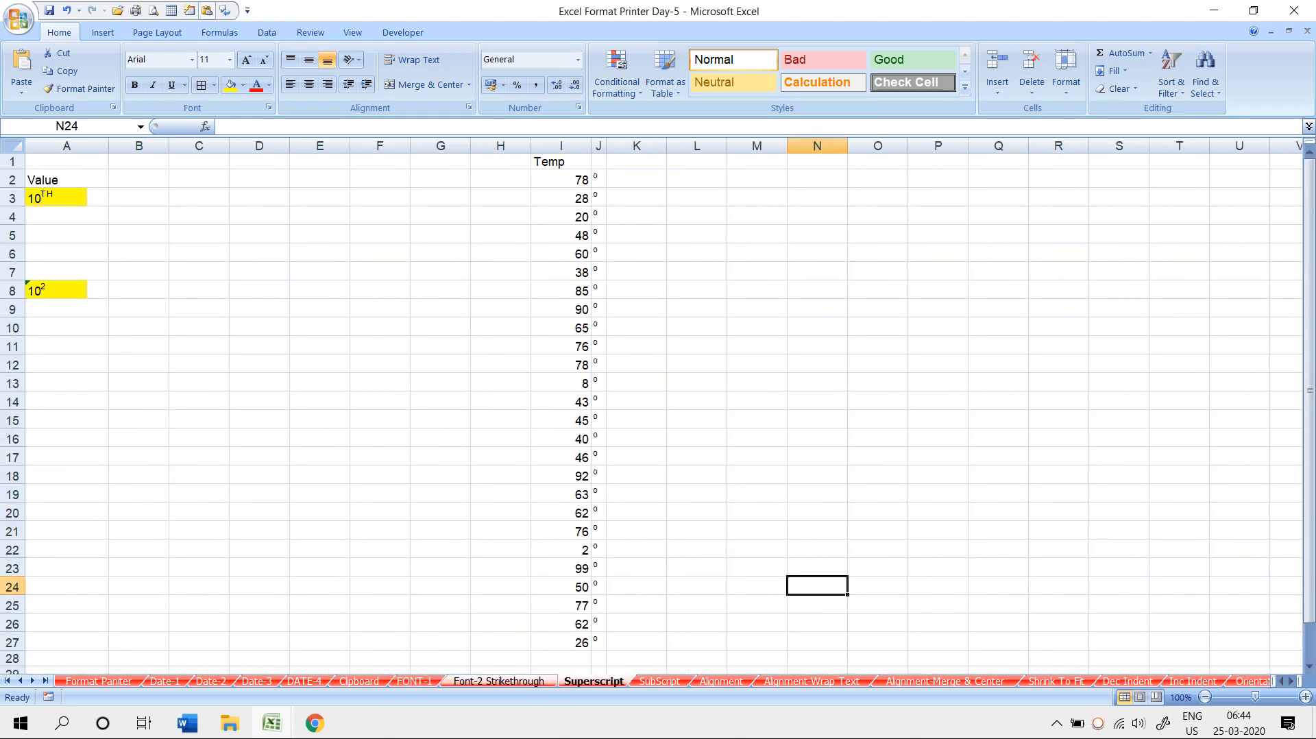
pyautogui.click(157, 60)
pyautogui.click(192, 60)
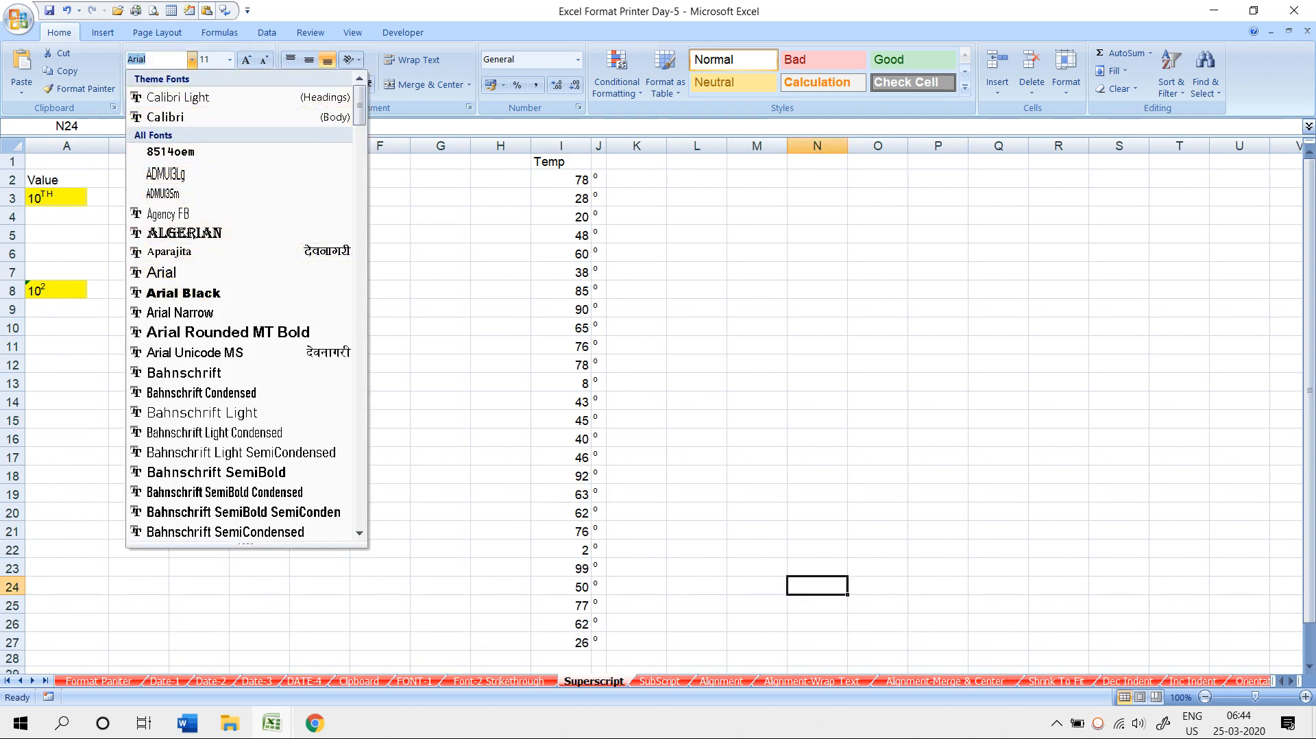
pyautogui.press('Escape')
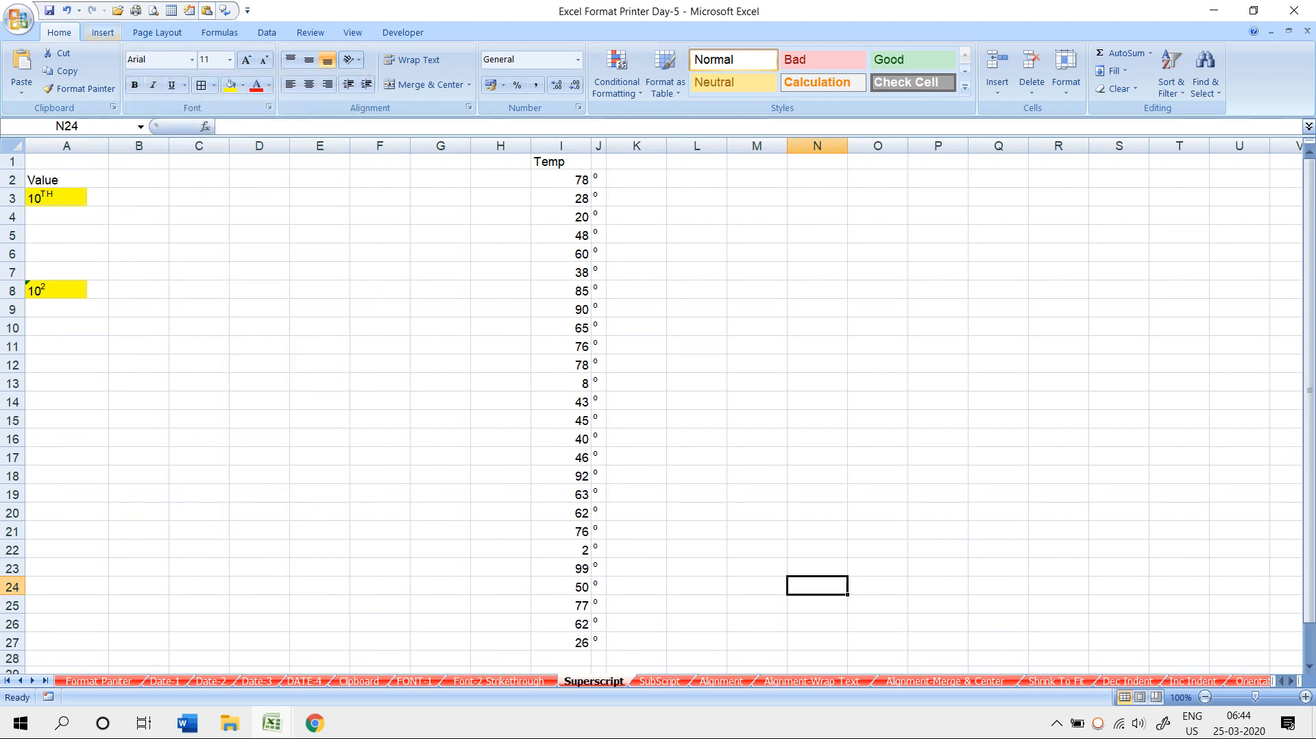
# - Browse ADMUI3Lg symbols in Insert > Symbol without inserting, then select cell D3
pyautogui.click(103, 32)
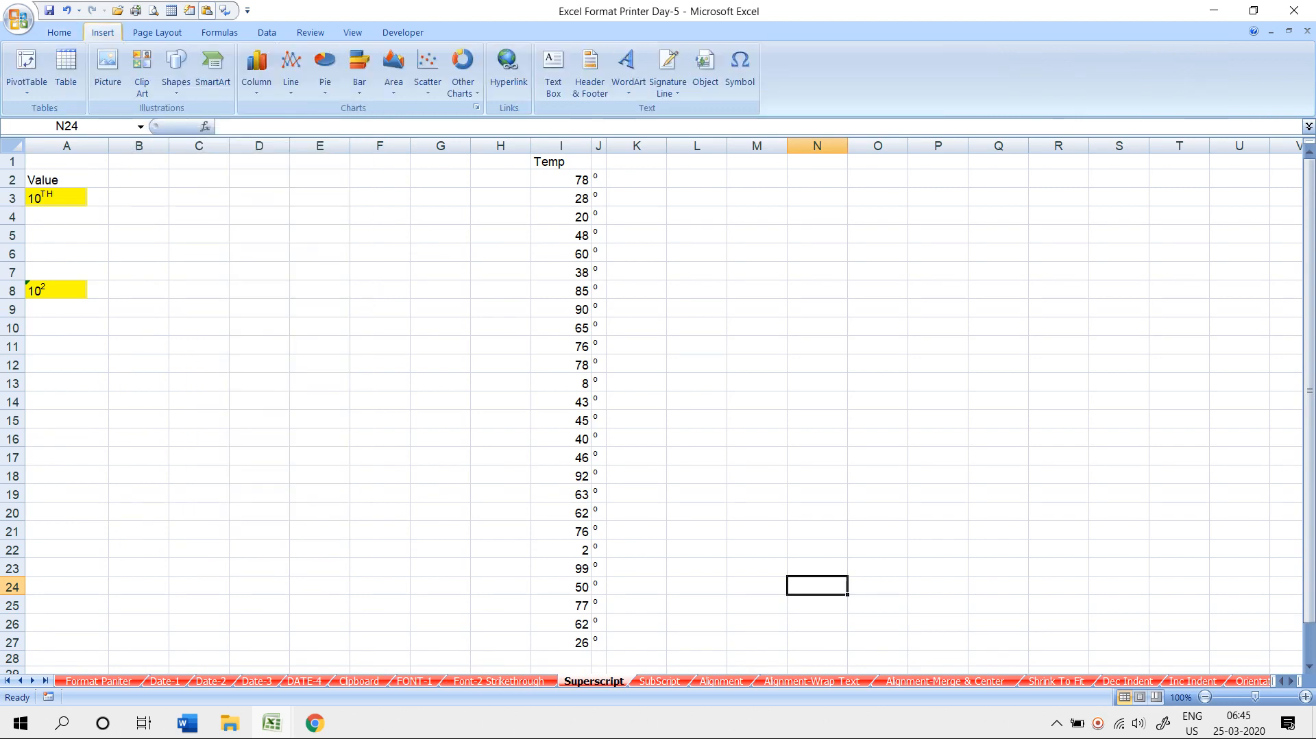
pyautogui.click(739, 68)
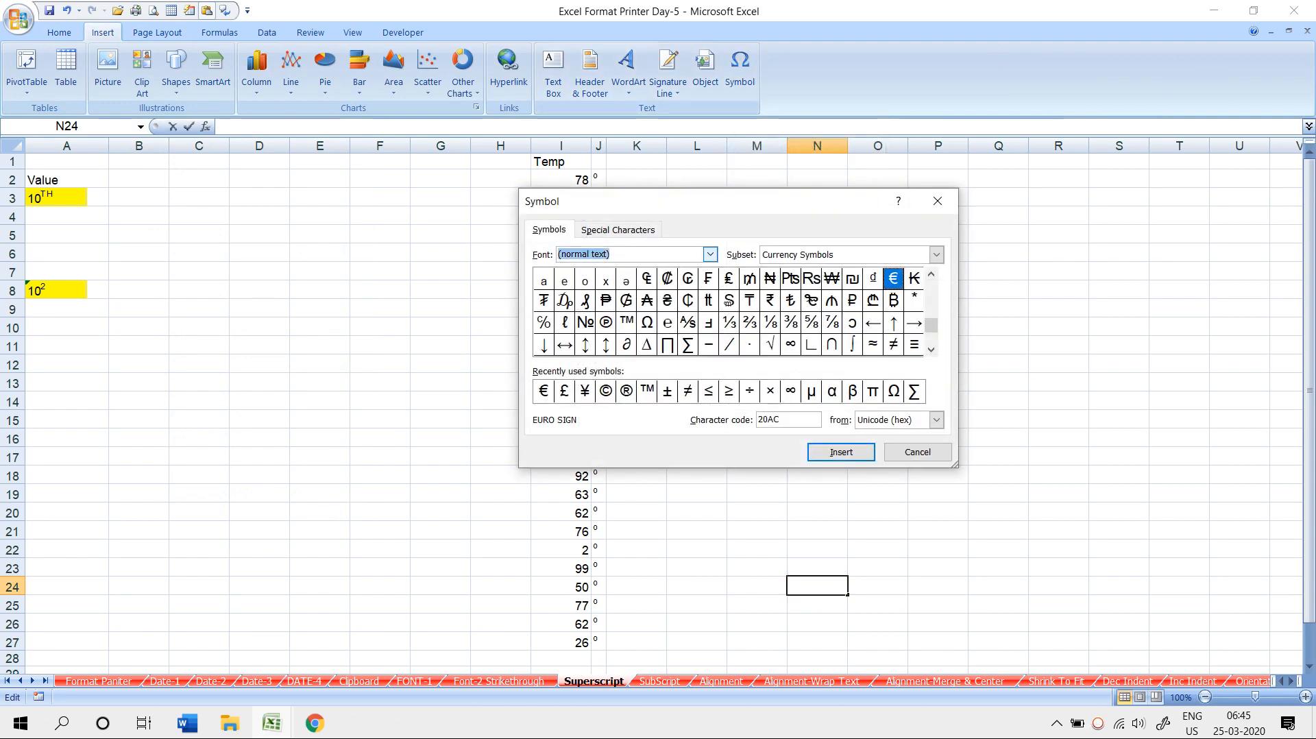
pyautogui.click(710, 254)
pyautogui.click(603, 291)
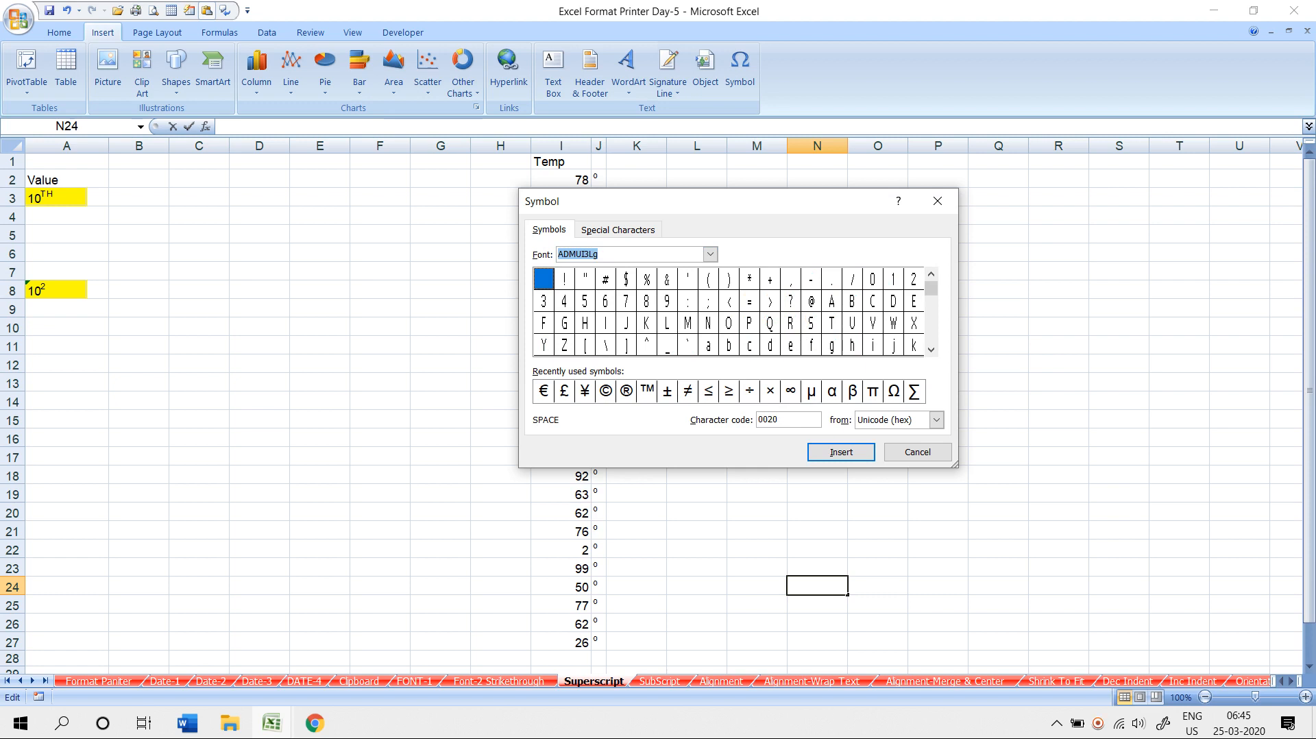
pyautogui.press('Escape')
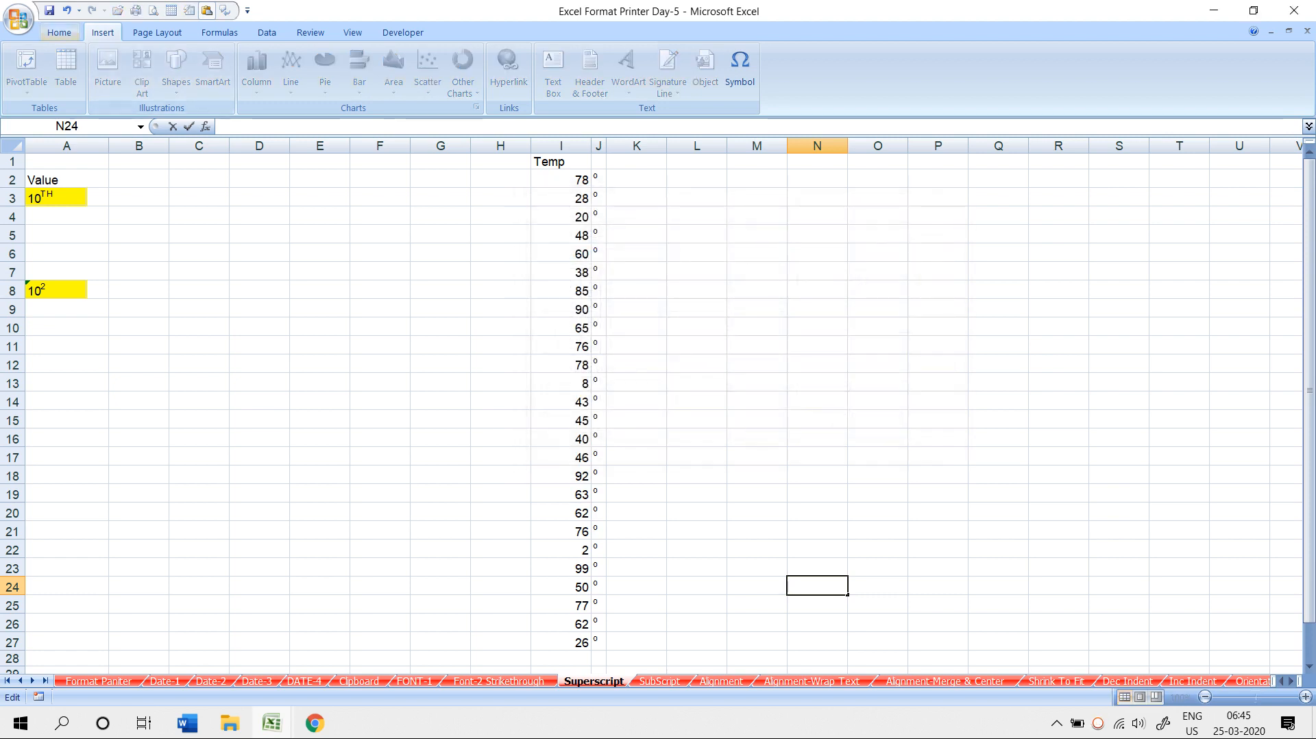
pyautogui.click(59, 32)
pyautogui.click(259, 198)
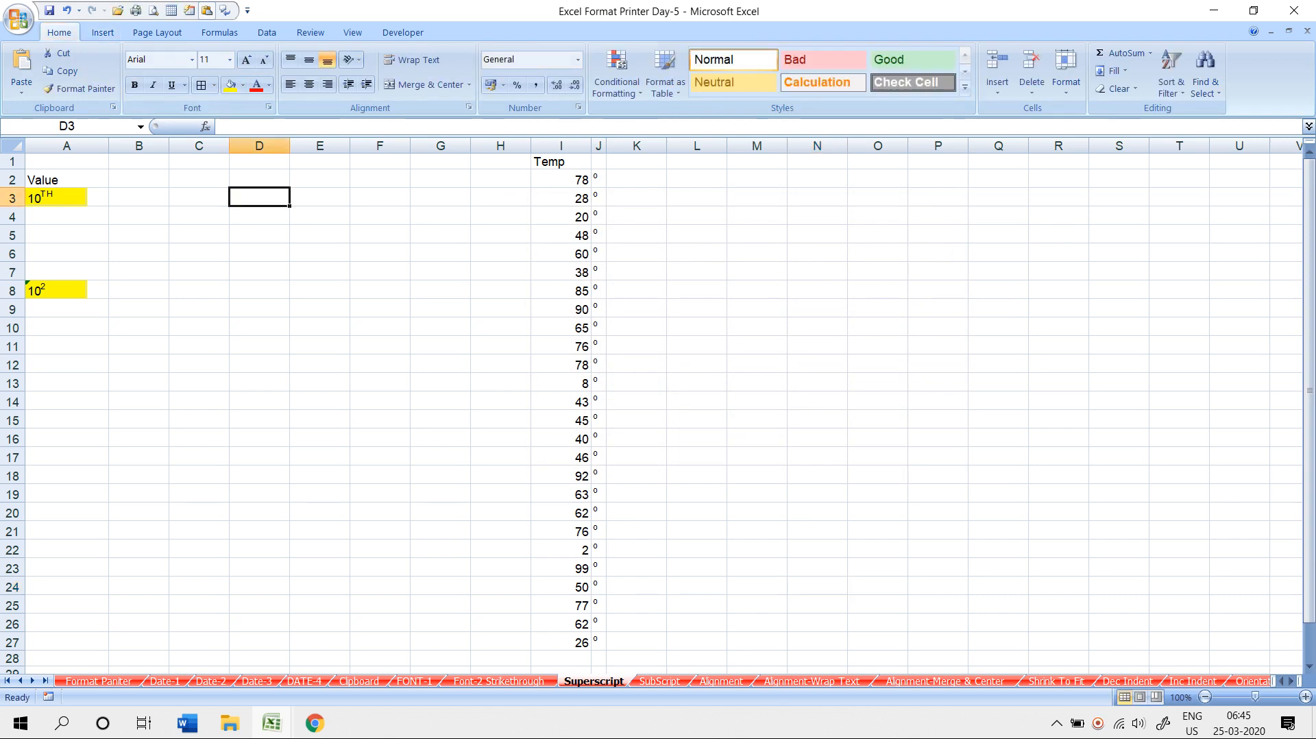
# - On the Font-2 Strikethrough sheet, enlarge the 33 in A5 to font size 72
pyautogui.click(211, 60)
pyautogui.click(499, 682)
pyautogui.click(54, 225)
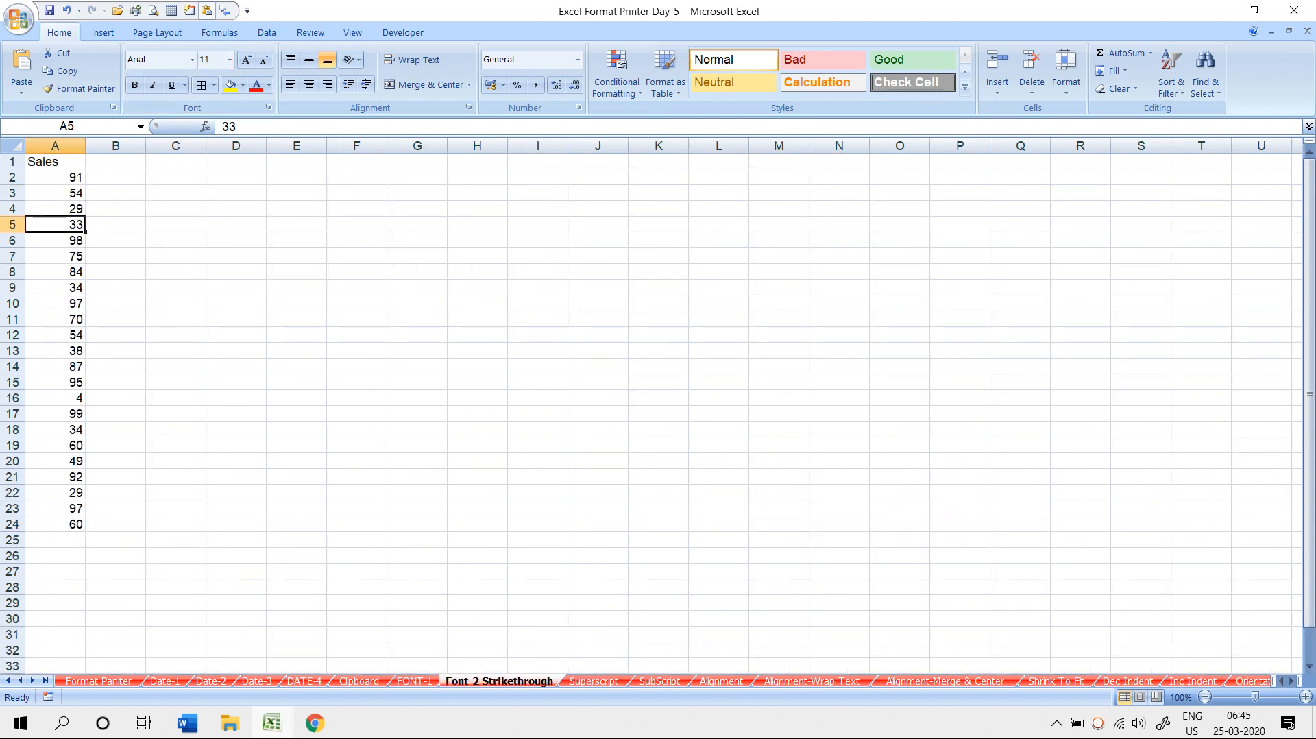
pyautogui.click(245, 59)
pyautogui.click(245, 60)
pyautogui.click(245, 60)
pyautogui.click(245, 59)
pyautogui.click(246, 60)
pyautogui.click(245, 60)
pyautogui.click(245, 60)
pyautogui.click(245, 60)
pyautogui.click(245, 60)
pyautogui.click(245, 60)
pyautogui.click(245, 60)
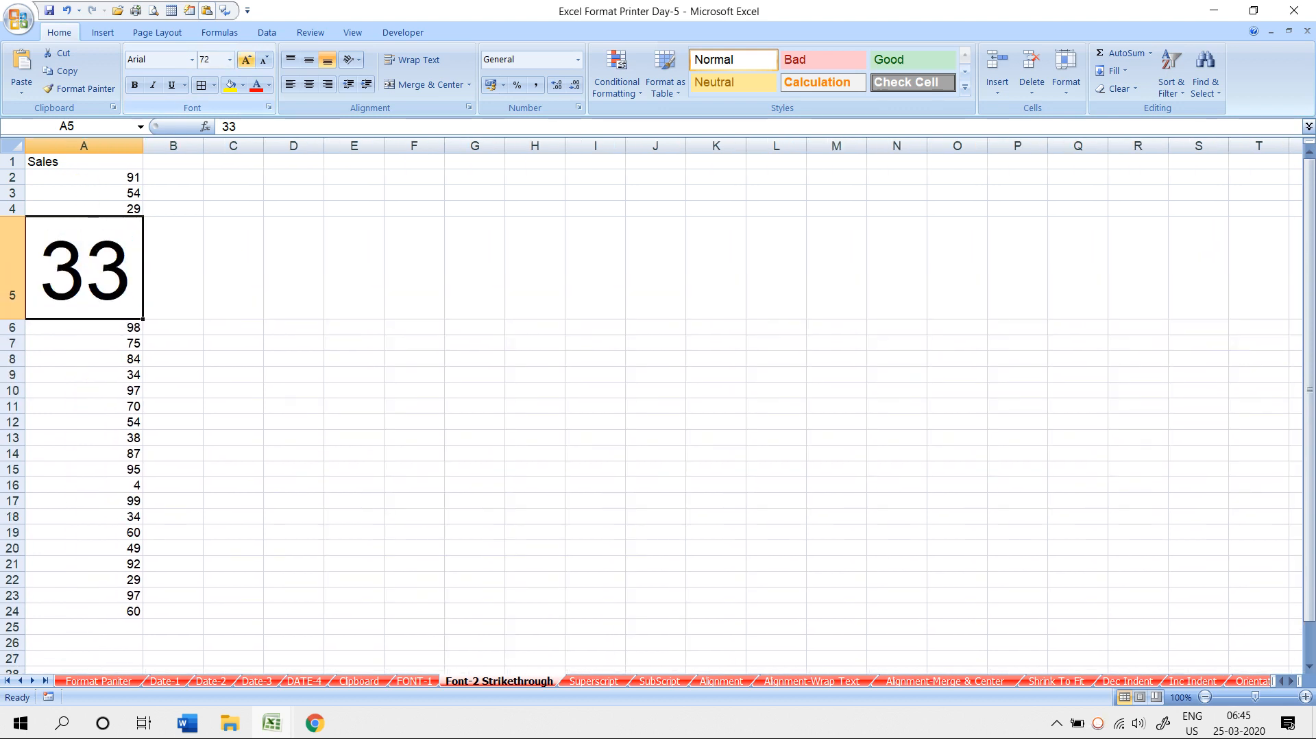
# - Shrink the font size of the 33 in A5 down to 8
pyautogui.click(263, 60)
pyautogui.click(263, 60)
pyautogui.click(263, 60)
pyautogui.click(263, 60)
pyautogui.click(263, 59)
pyautogui.click(263, 60)
pyautogui.click(264, 59)
pyautogui.click(263, 60)
pyautogui.click(263, 60)
pyautogui.click(263, 59)
pyautogui.click(263, 60)
pyautogui.click(263, 59)
pyautogui.click(264, 60)
pyautogui.click(263, 59)
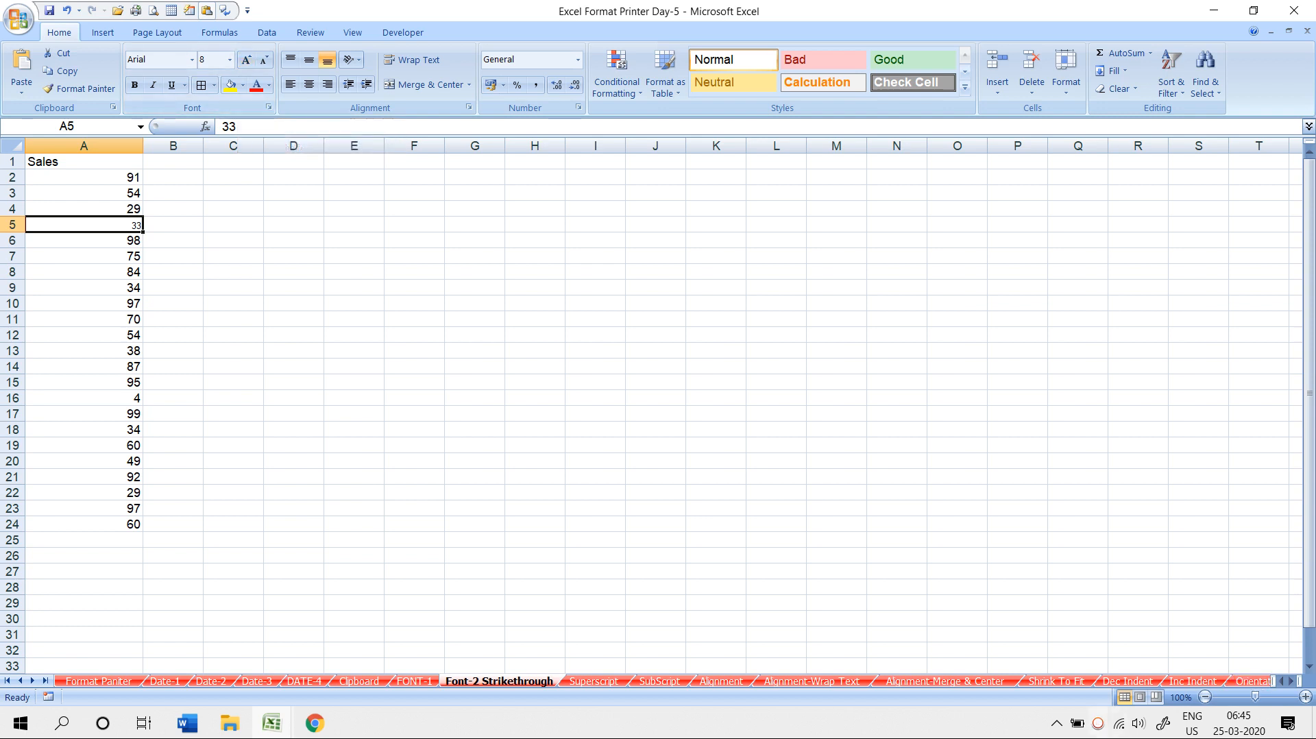
pyautogui.click(1098, 723)
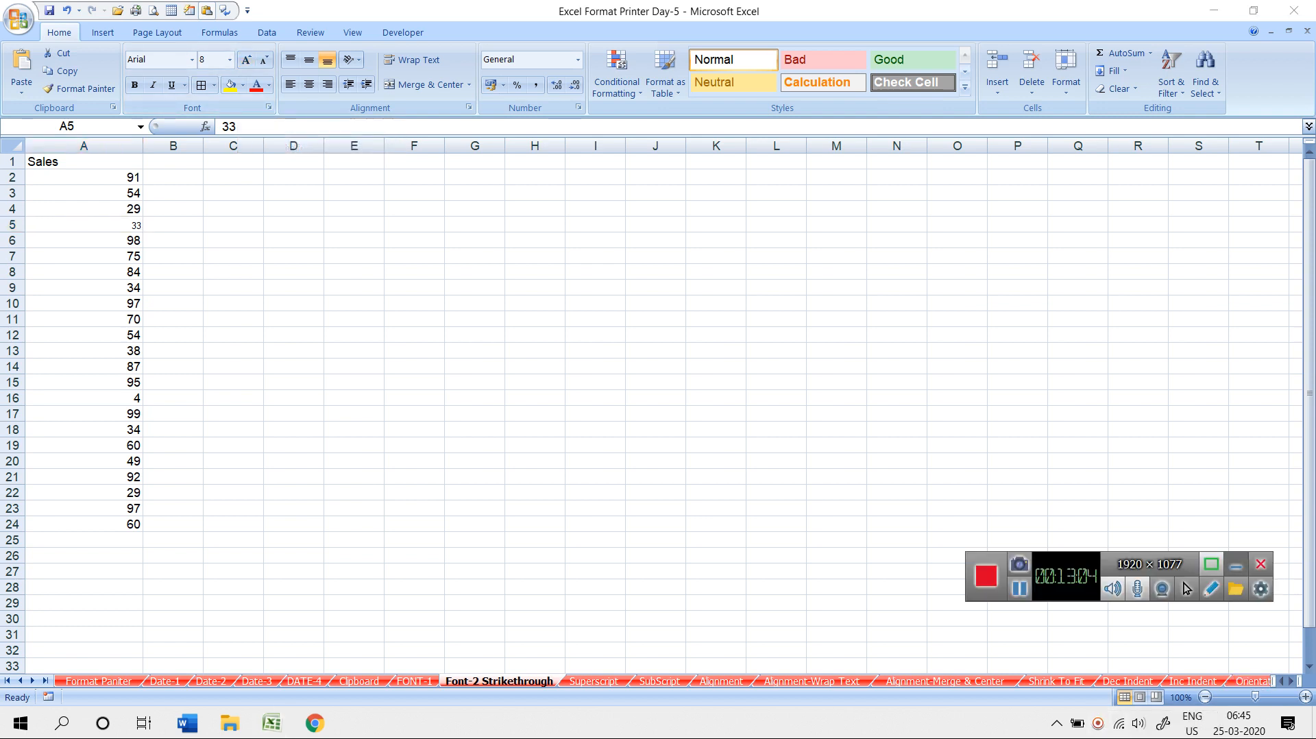
pyautogui.click(1236, 564)
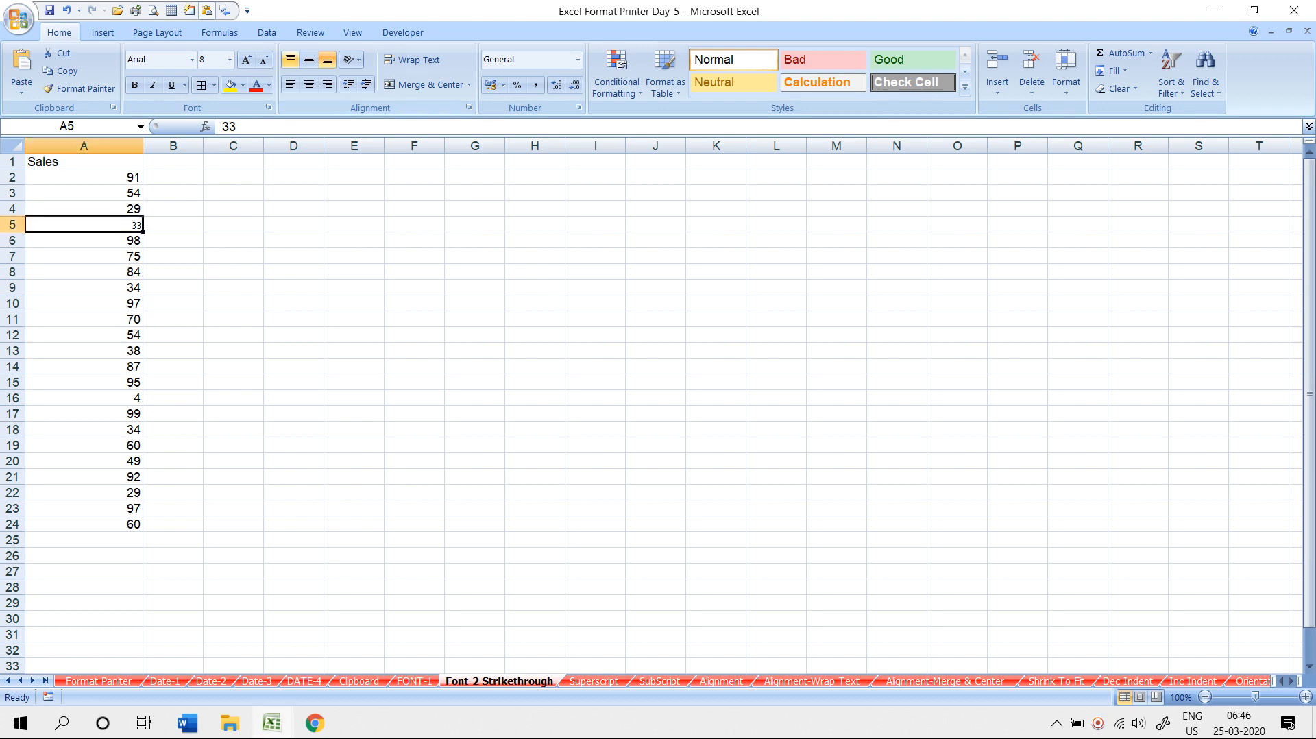
# - Enlarge A5's 33 to sizes 150 and 400, then the maximum 409 after 600 is rejected
pyautogui.click(229, 60)
pyautogui.write('150')
pyautogui.press('Return')
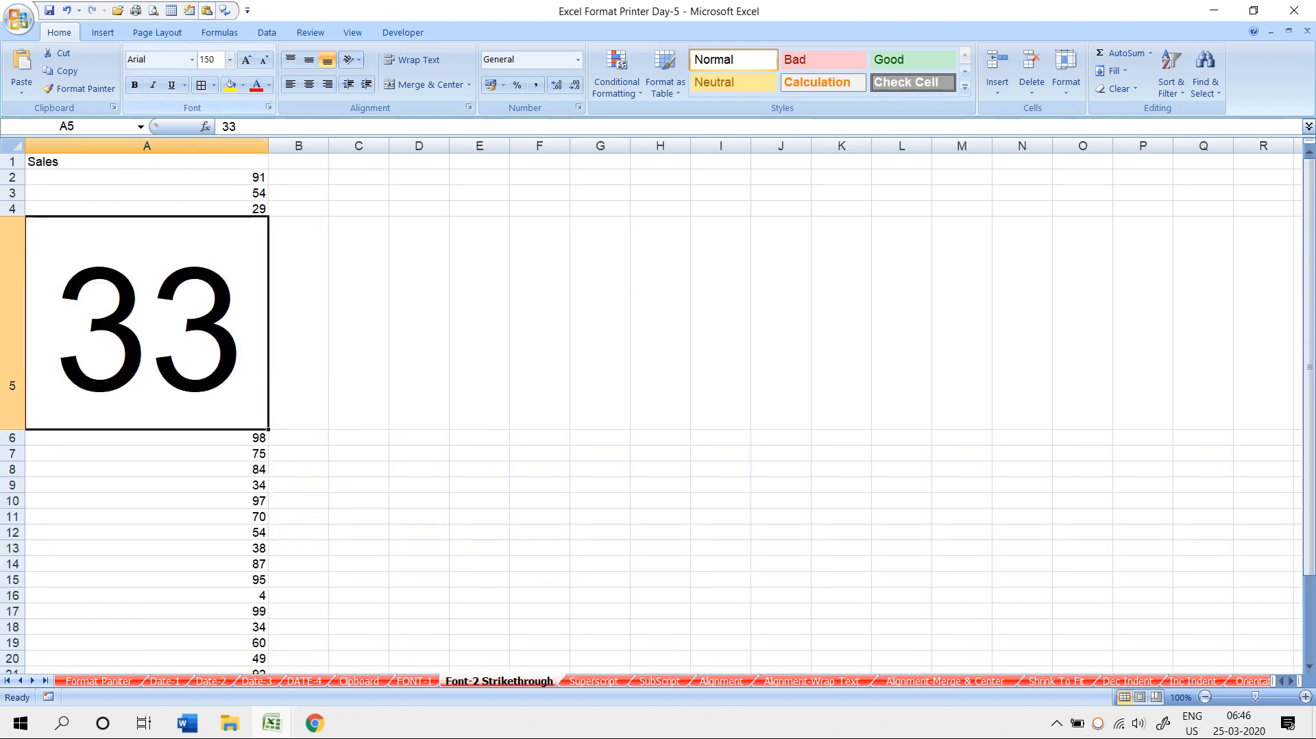
pyautogui.click(208, 60)
pyautogui.write('400')
pyautogui.press('Return')
pyautogui.click(209, 60)
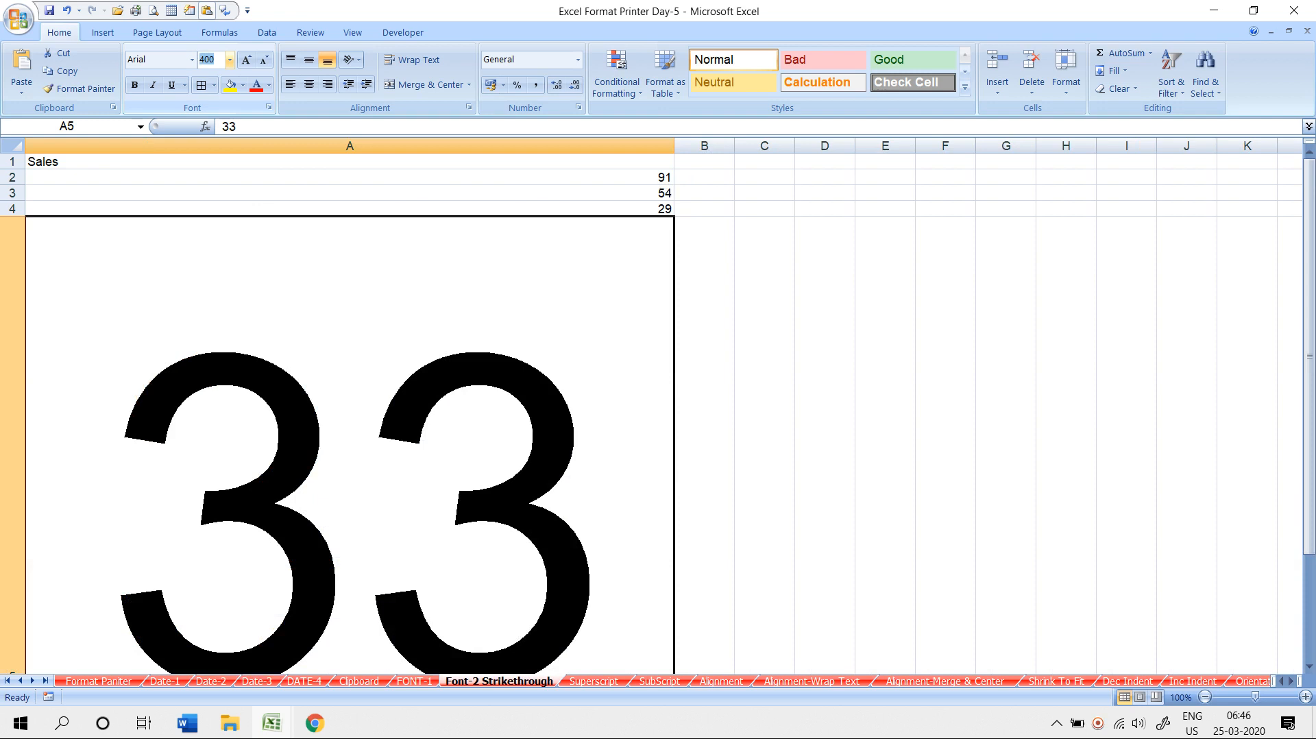
pyautogui.write('600')
pyautogui.press('Return')
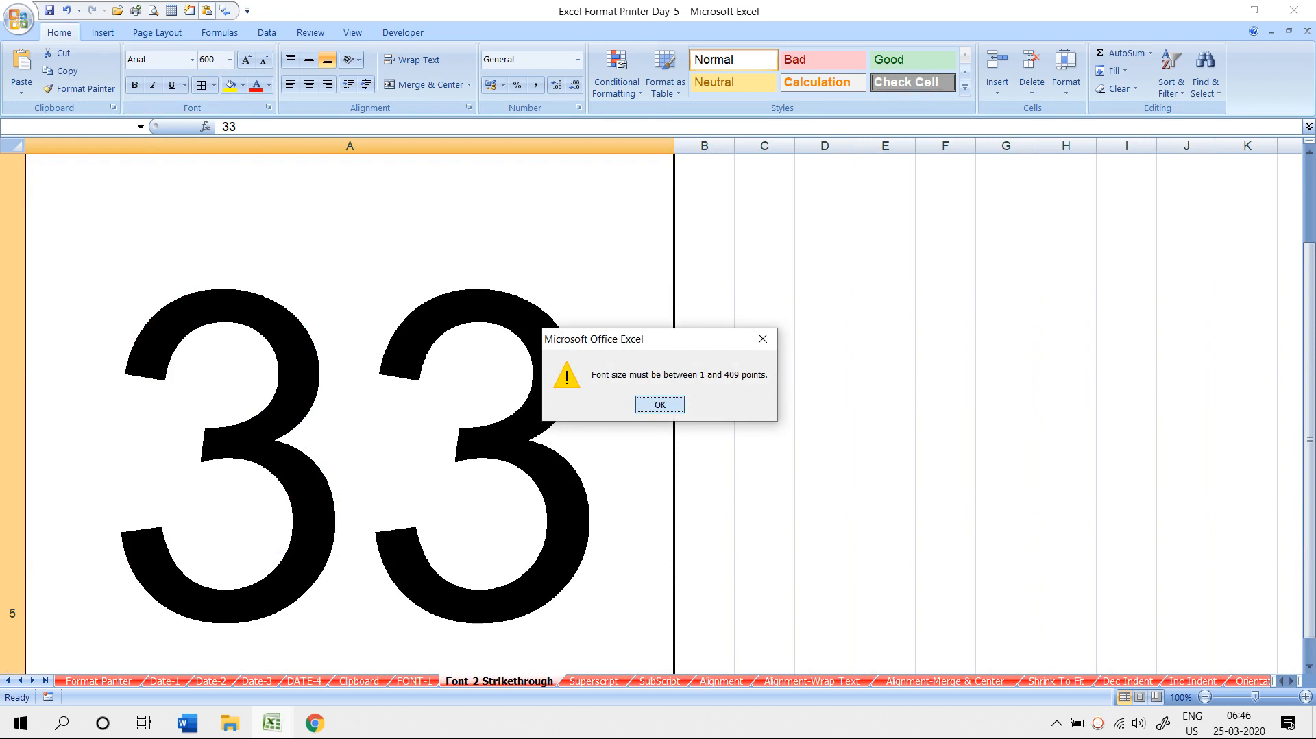
pyautogui.click(660, 405)
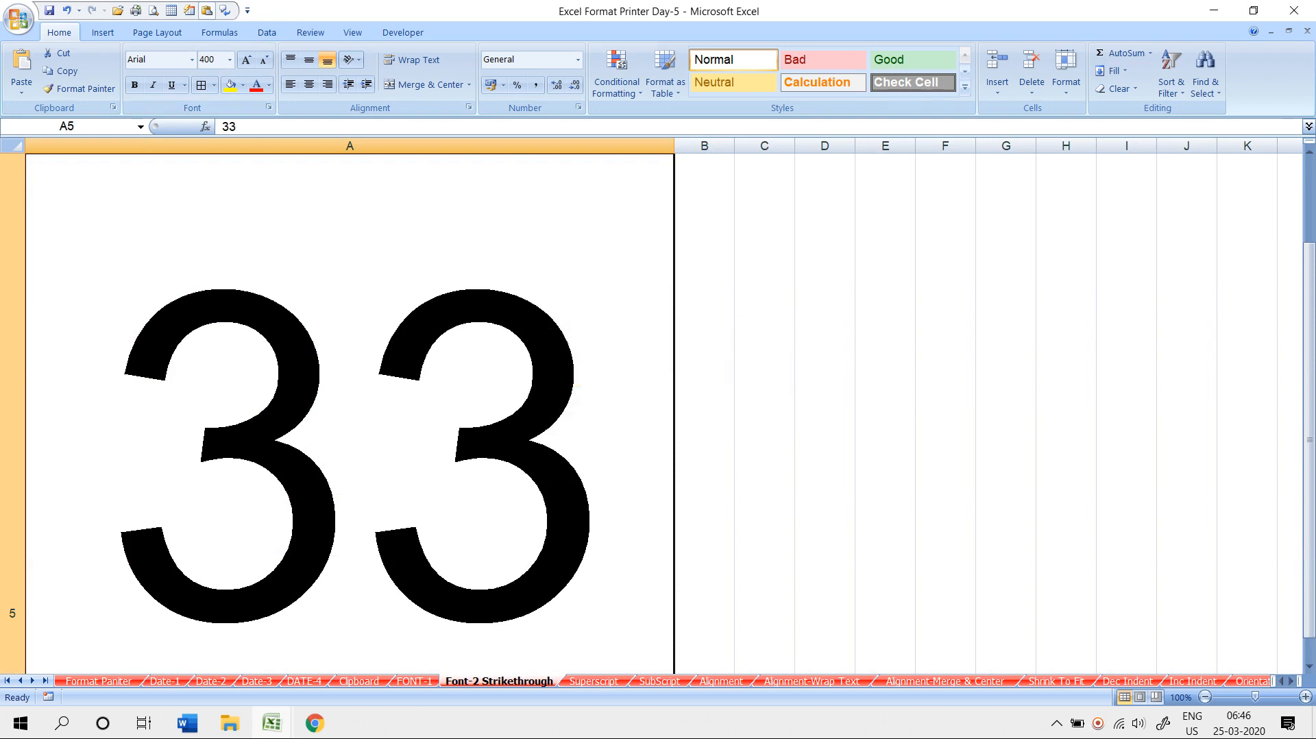
pyautogui.click(207, 59)
pyautogui.write('409')
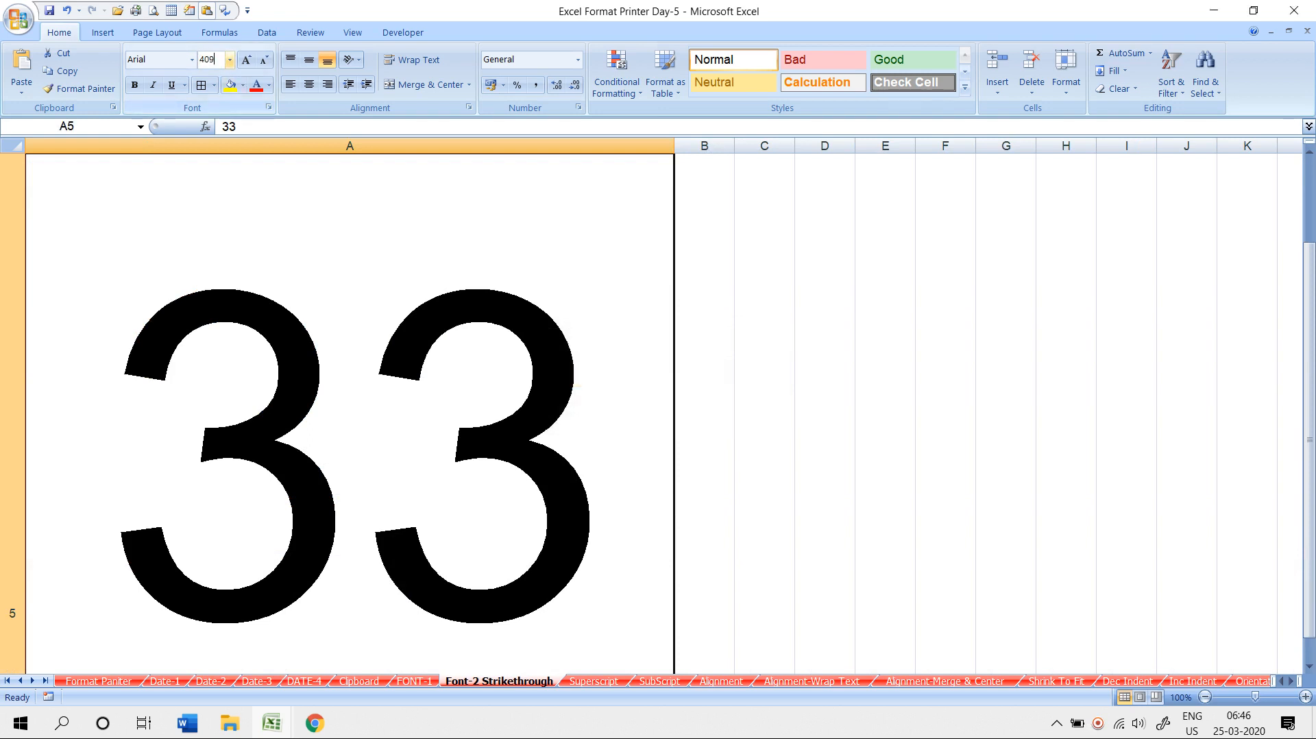
pyautogui.press('Return')
# - Return the 33 to 8-point and narrow column A back to normal width
pyautogui.click(208, 60)
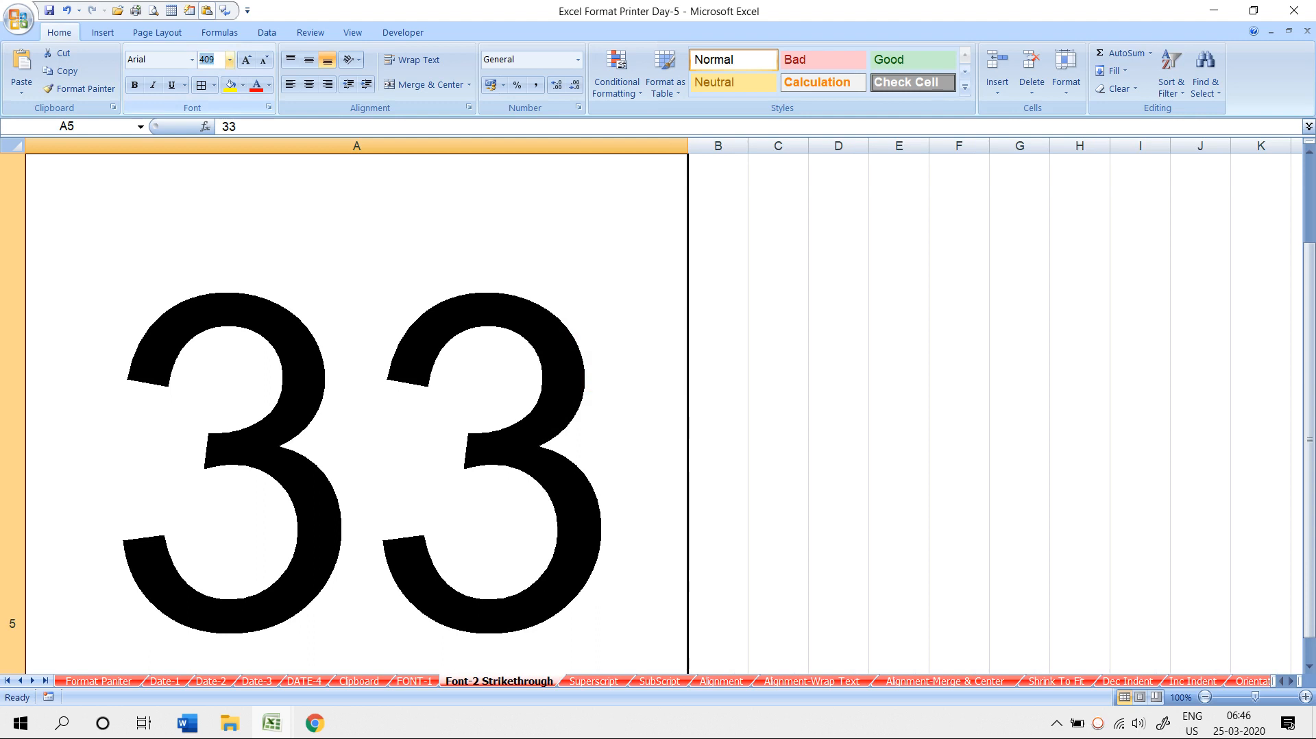
pyautogui.write('8')
pyautogui.press('Return')
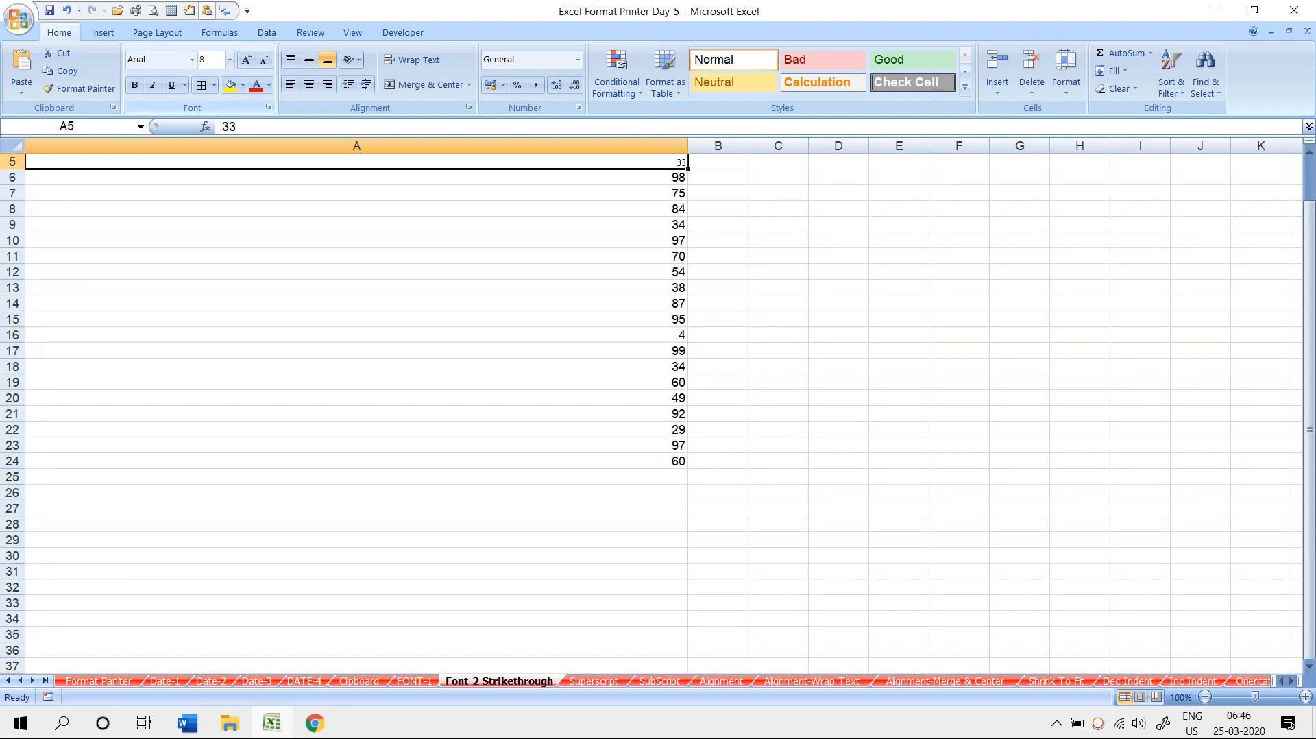
pyautogui.moveTo(687, 145); pyautogui.dragTo(123, 145)
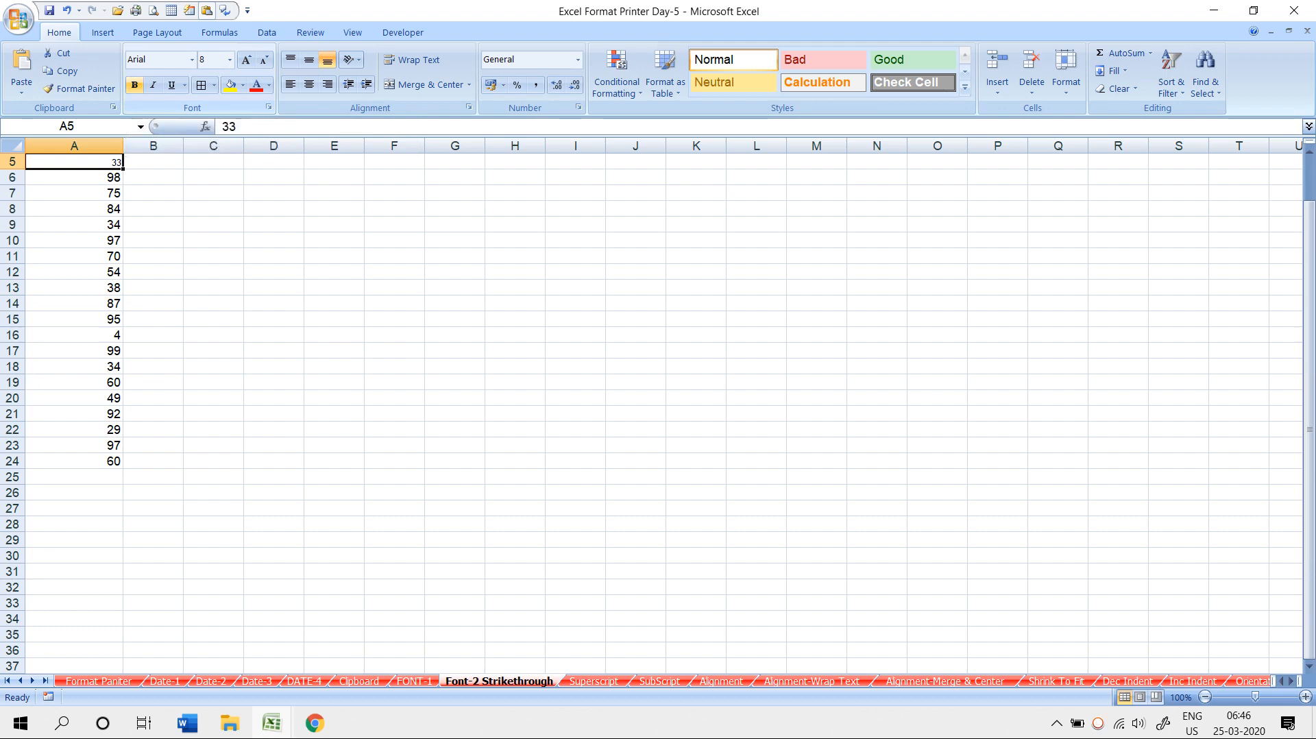
# - Italicize A5's 33 and merge-and-center C6:K7
pyautogui.scroll(1, 657, 411)
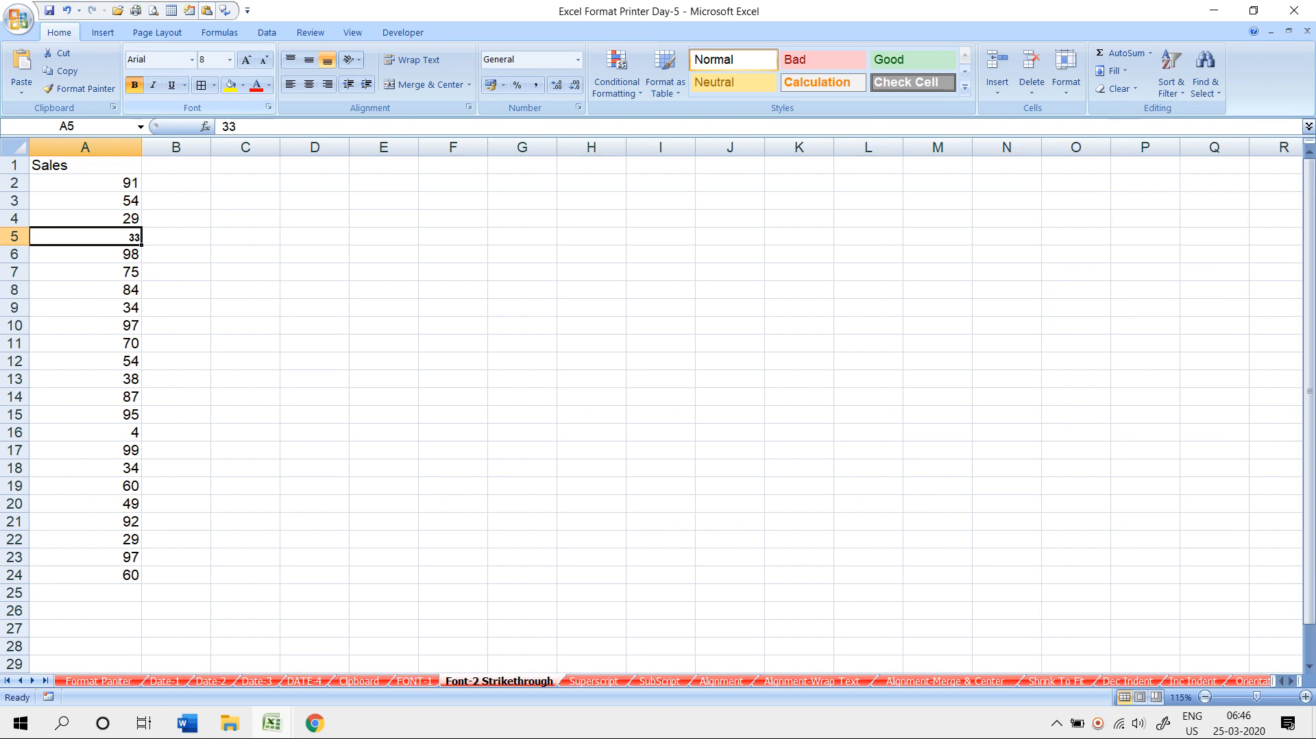
pyautogui.click(153, 85)
pyautogui.click(246, 290)
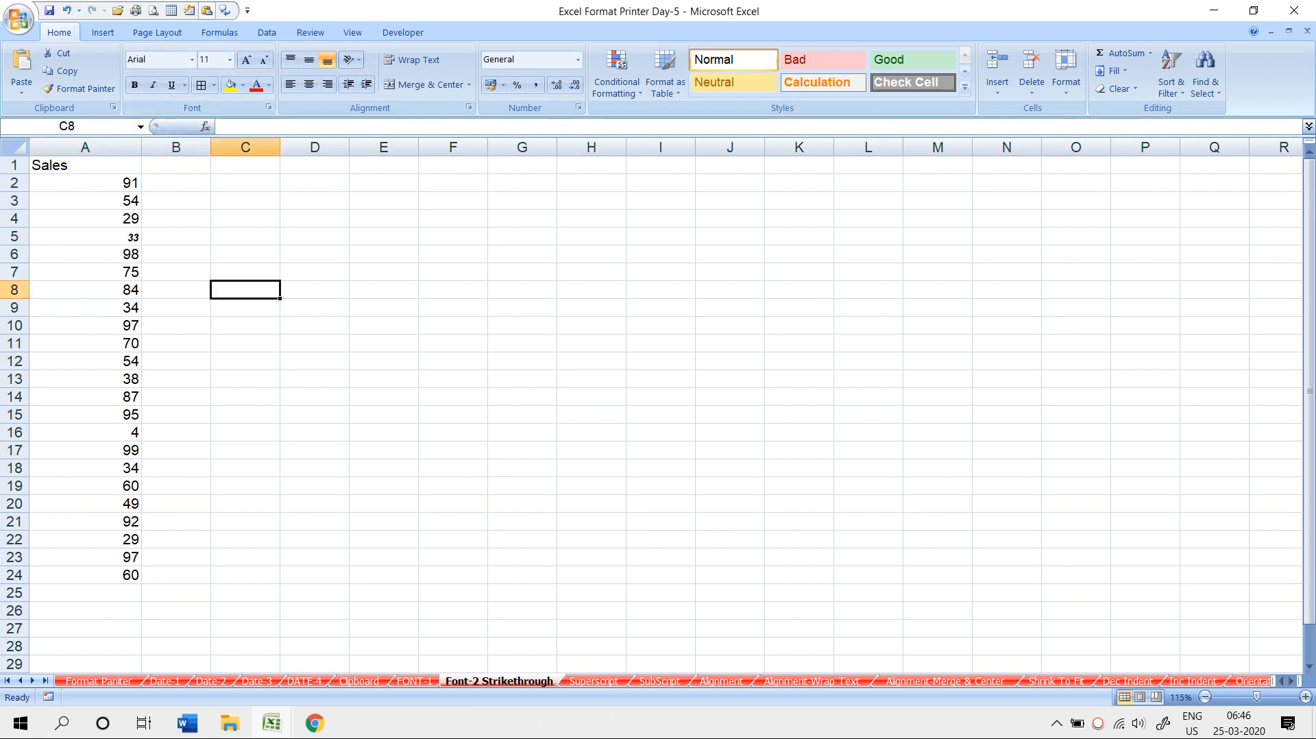
pyautogui.moveTo(245, 254); pyautogui.dragTo(799, 272)
pyautogui.click(425, 84)
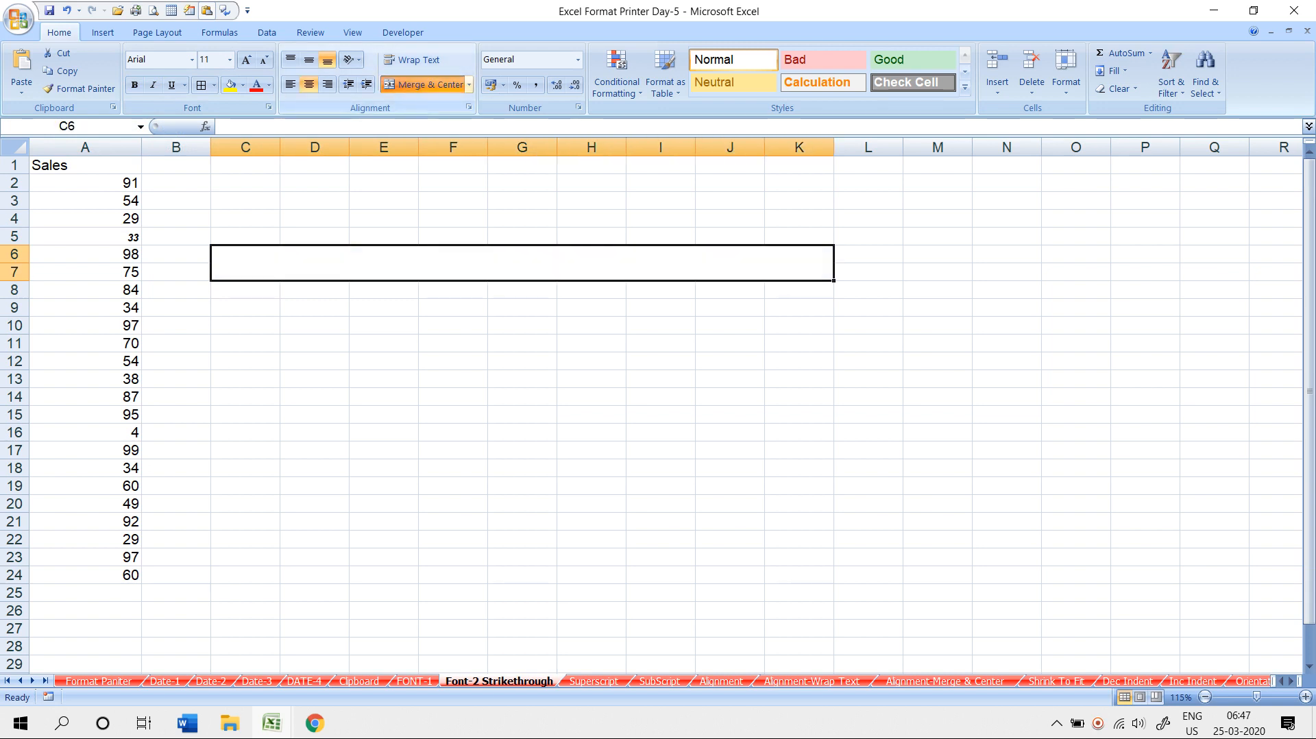
# - Enter 'SS SOFTWARE AND SERVICES' in the merged cell and middle-align it
pyautogui.write('ss')
pyautogui.press('BackSpace')
pyautogui.press('BackSpace')
pyautogui.write('SS SOFTWARE AND SERVICES')
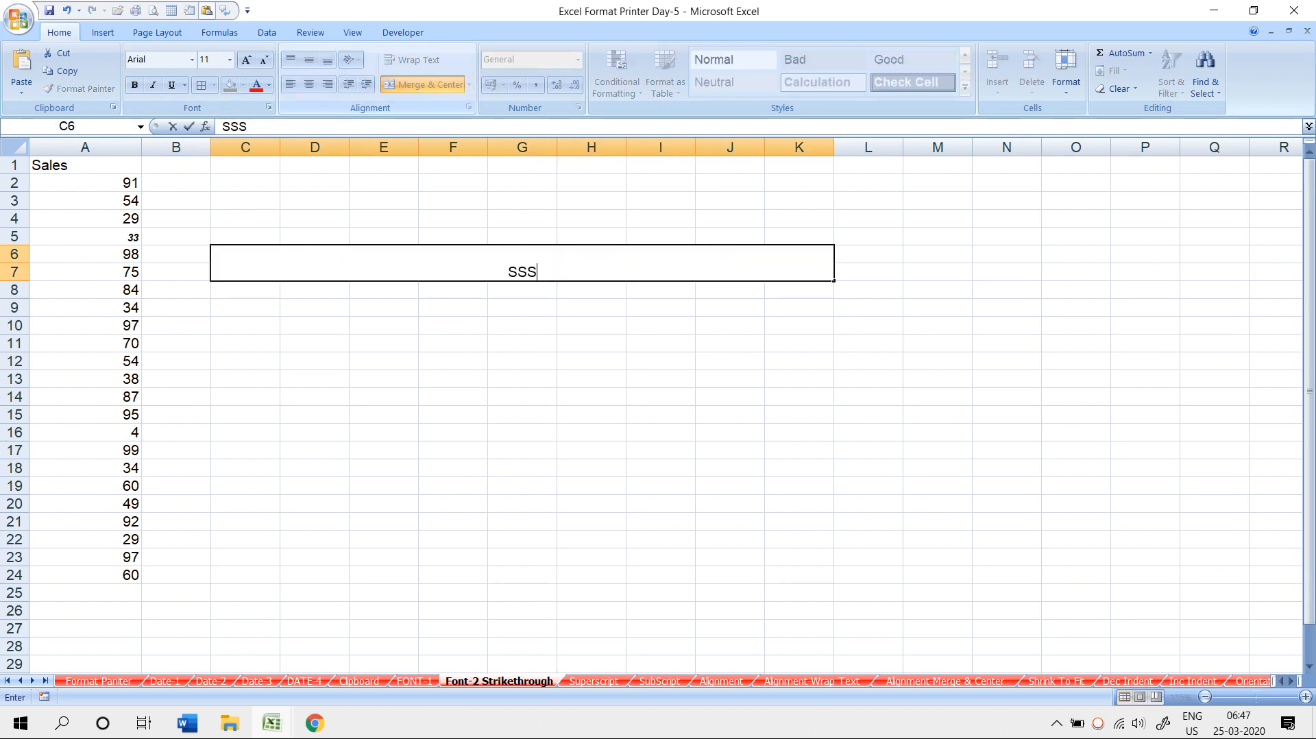
pyautogui.press('Return')
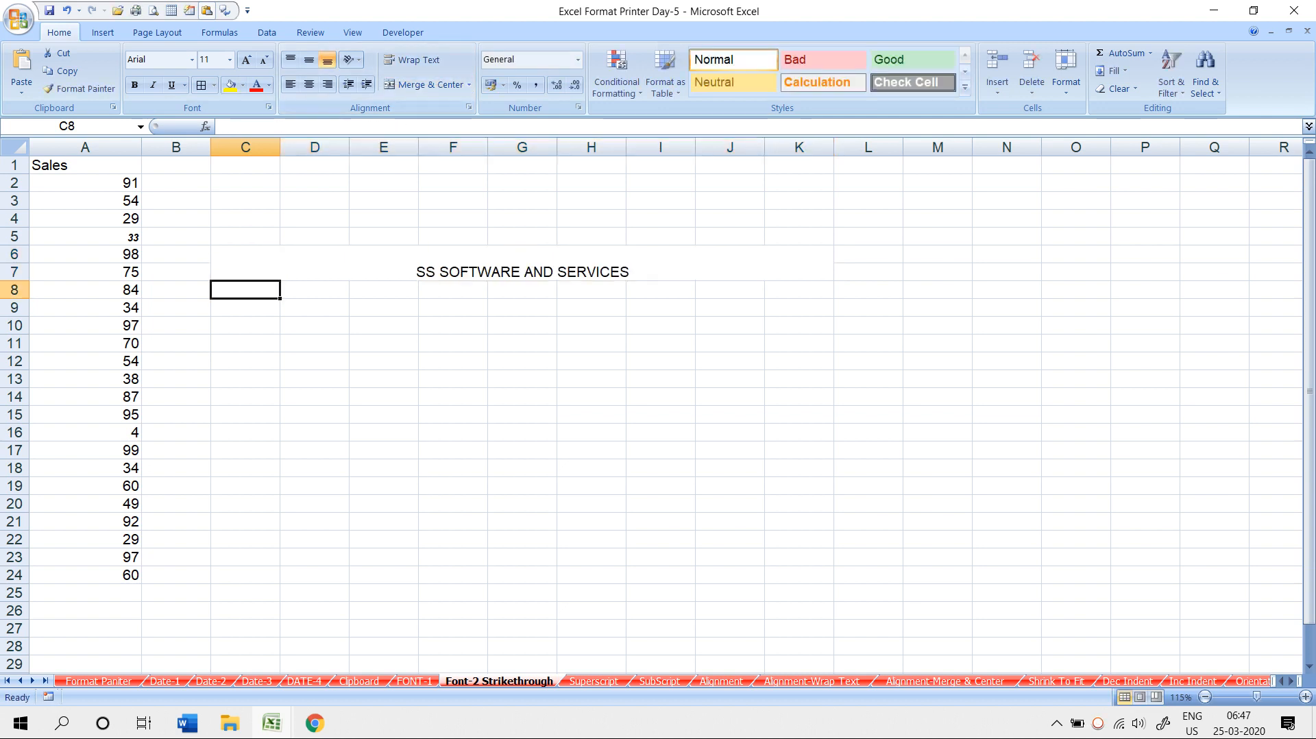
pyautogui.press('Up')
pyautogui.click(309, 59)
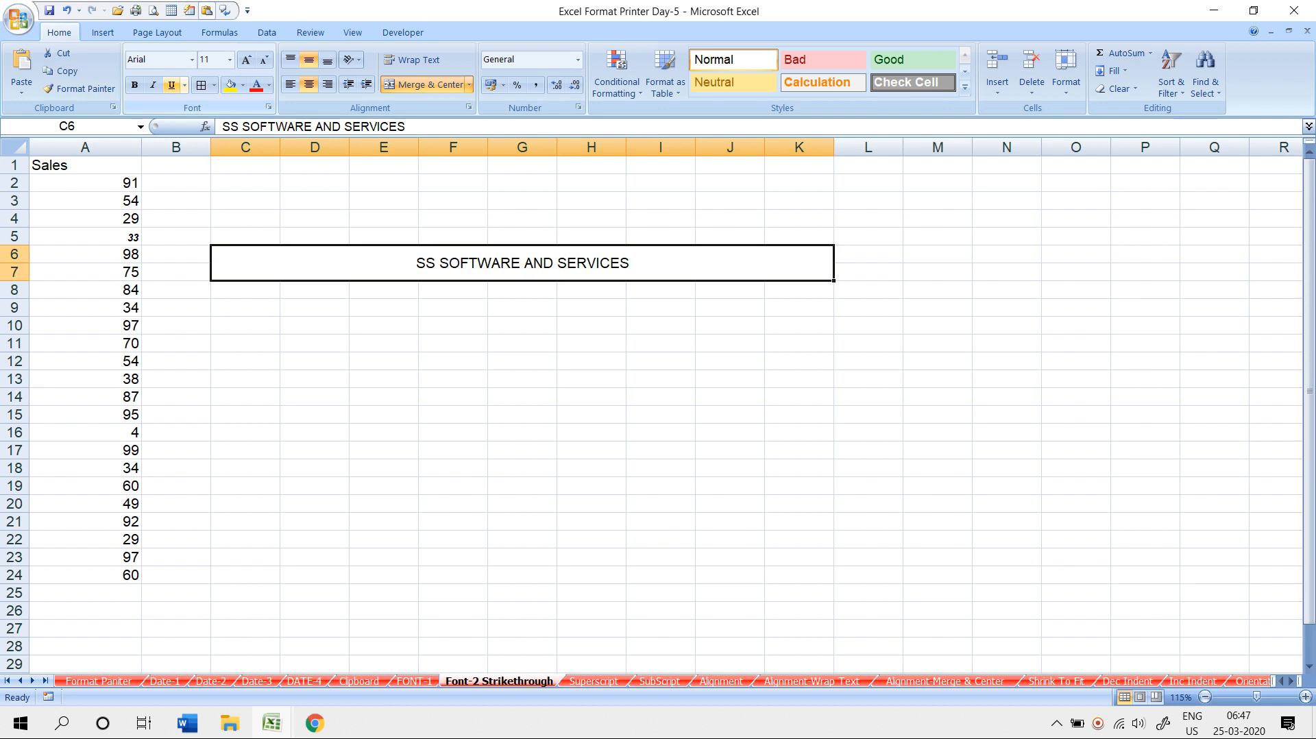
# - Give the title a double underline and a border around it
pyautogui.click(171, 85)
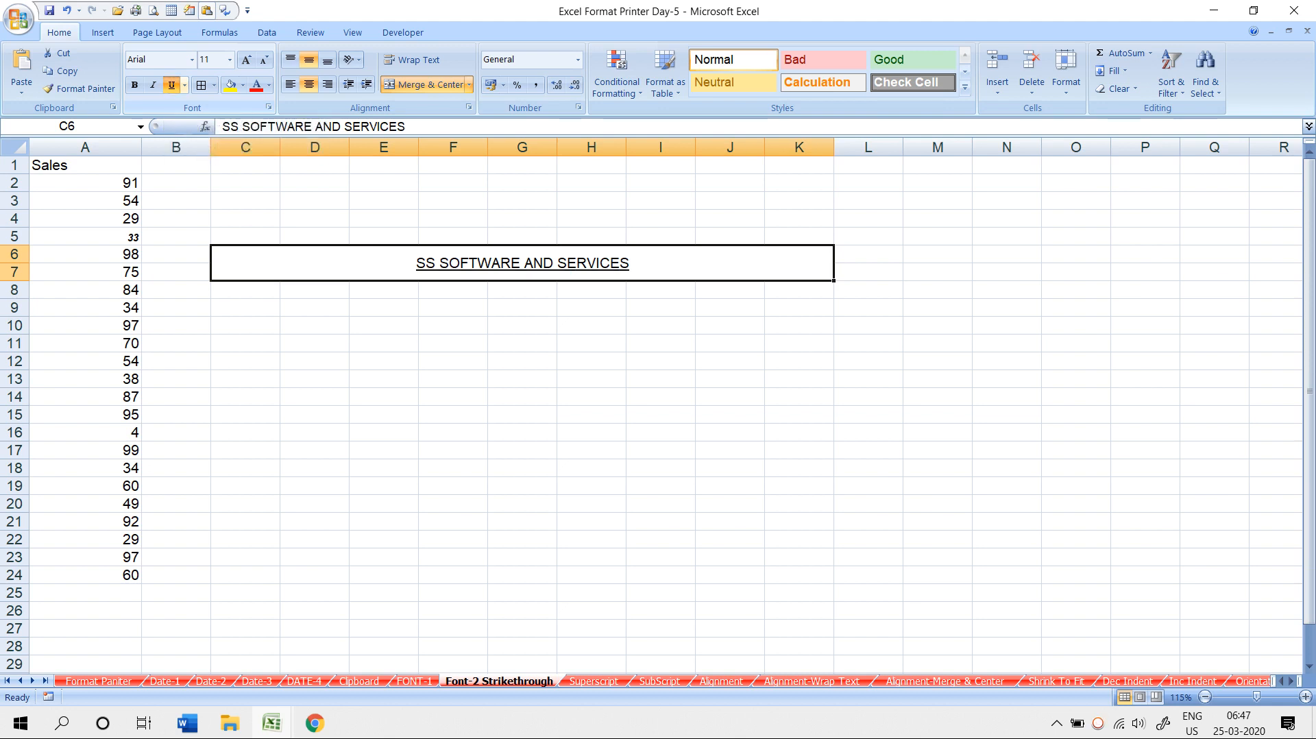
pyautogui.click(184, 85)
pyautogui.click(226, 124)
pyautogui.click(246, 307)
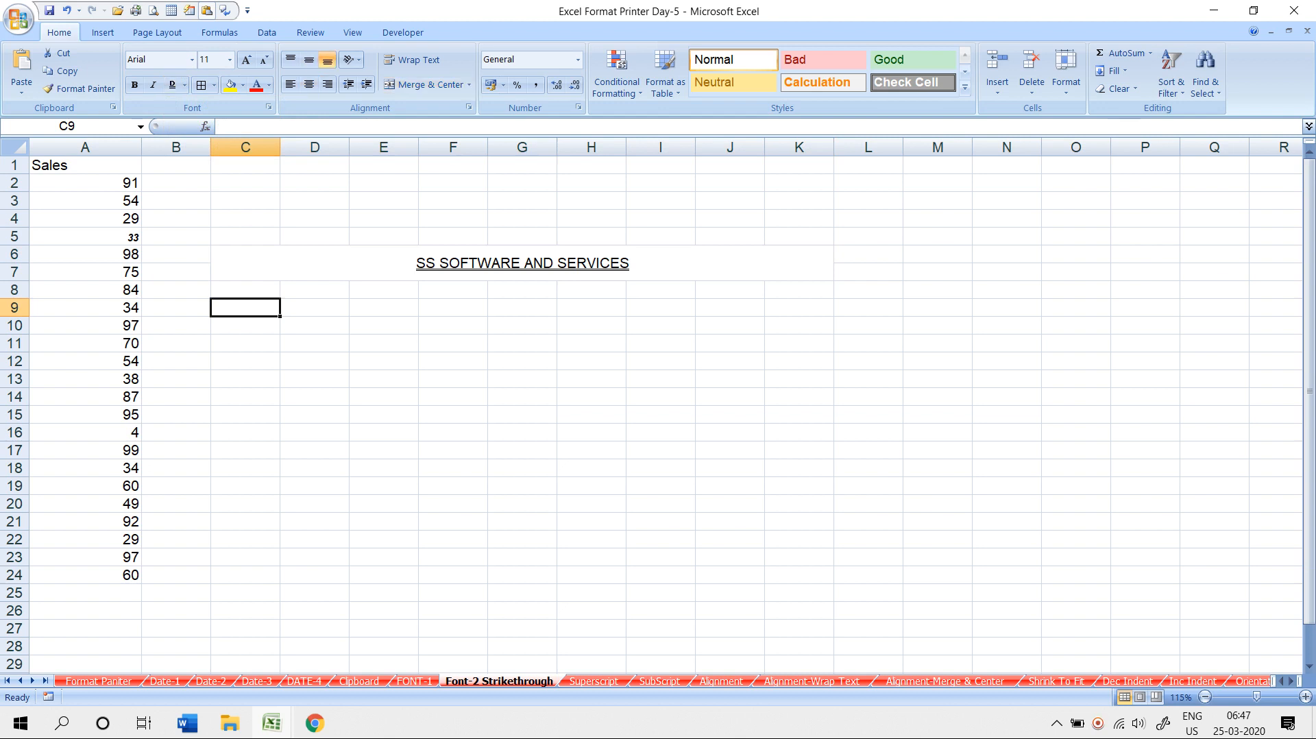
pyautogui.click(253, 263)
pyautogui.click(200, 85)
pyautogui.click(384, 379)
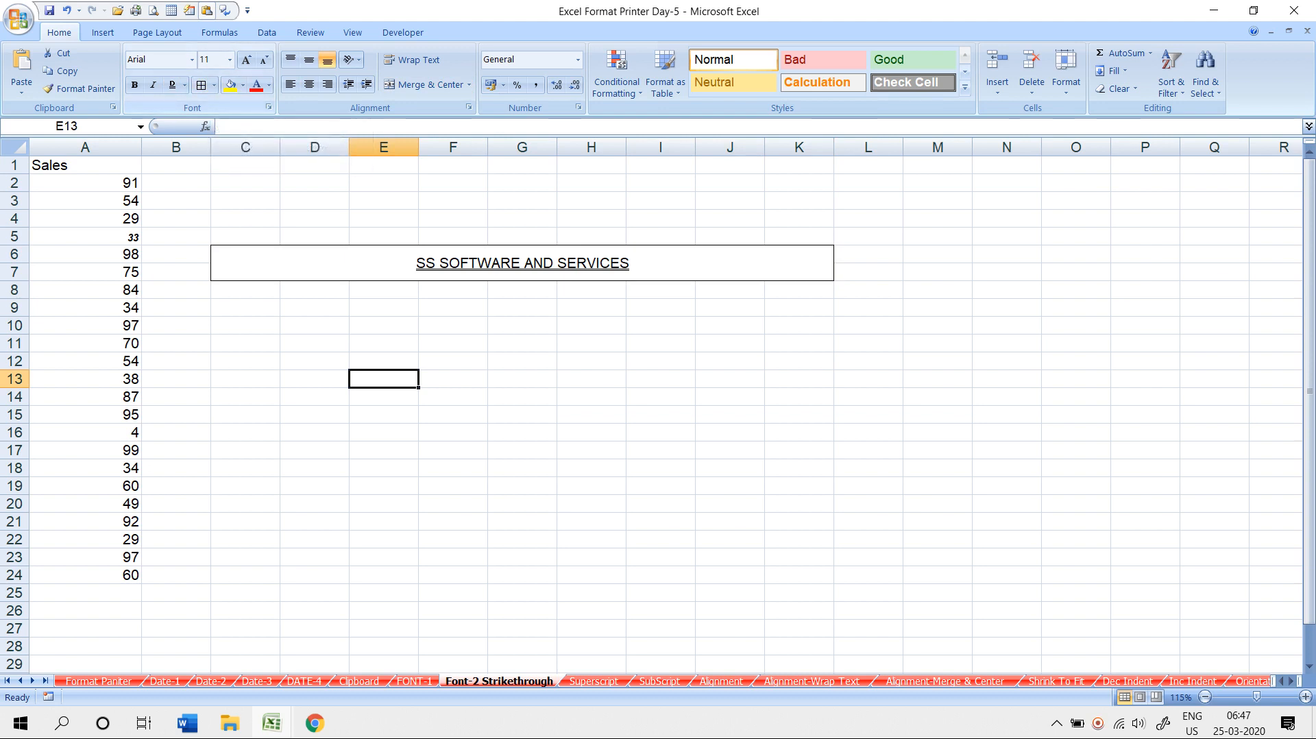
# - Enlarge cell E35 by widening column E and making row 35 much taller
pyautogui.scroll(-4, 658, 411)
pyautogui.scroll(-6, 245, 147)
pyautogui.click(383, 219)
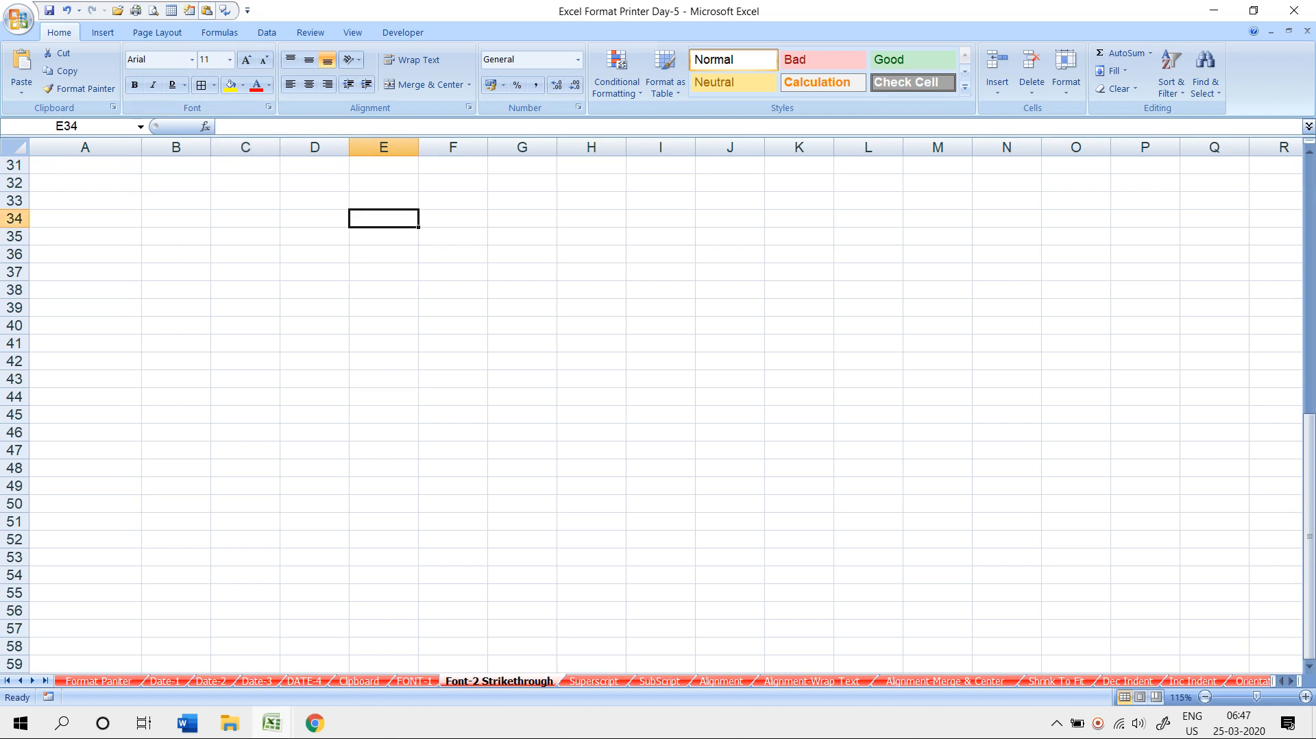
pyautogui.click(214, 85)
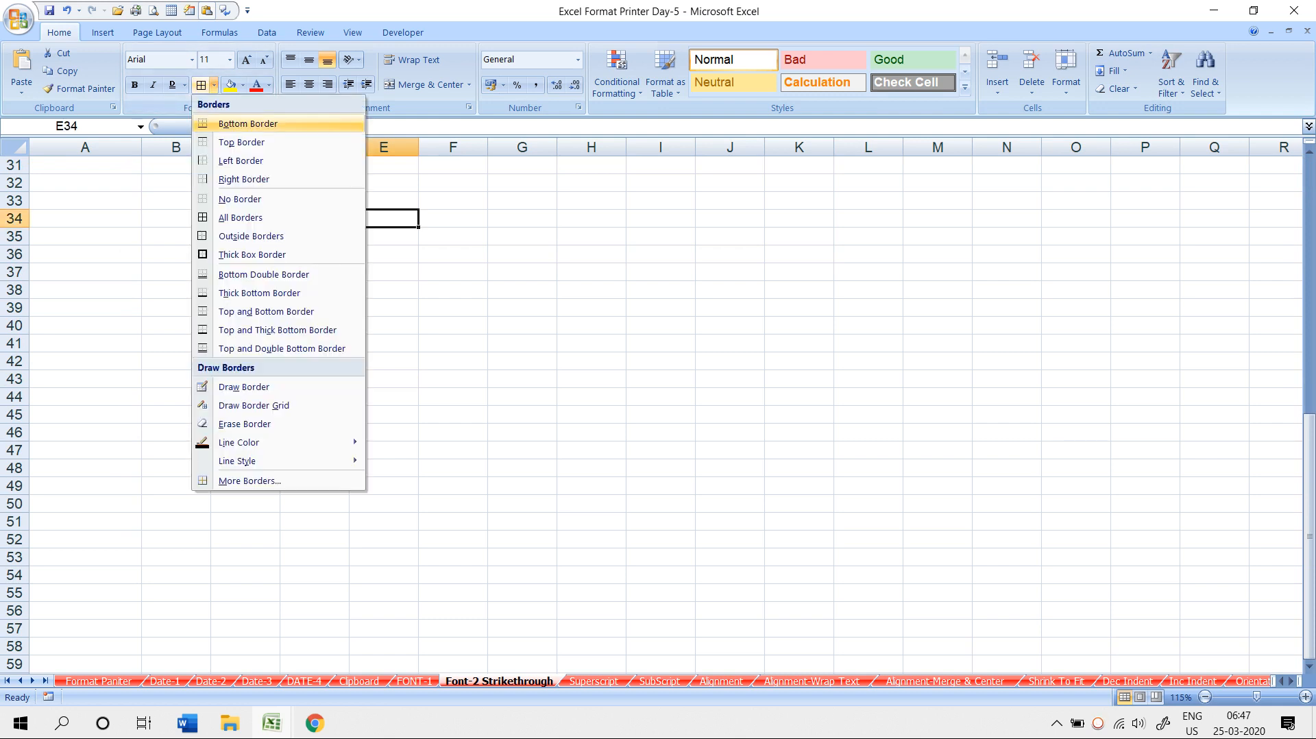
pyautogui.click(383, 255)
pyautogui.click(383, 255)
pyautogui.click(383, 237)
pyautogui.moveTo(418, 146); pyautogui.dragTo(678, 147)
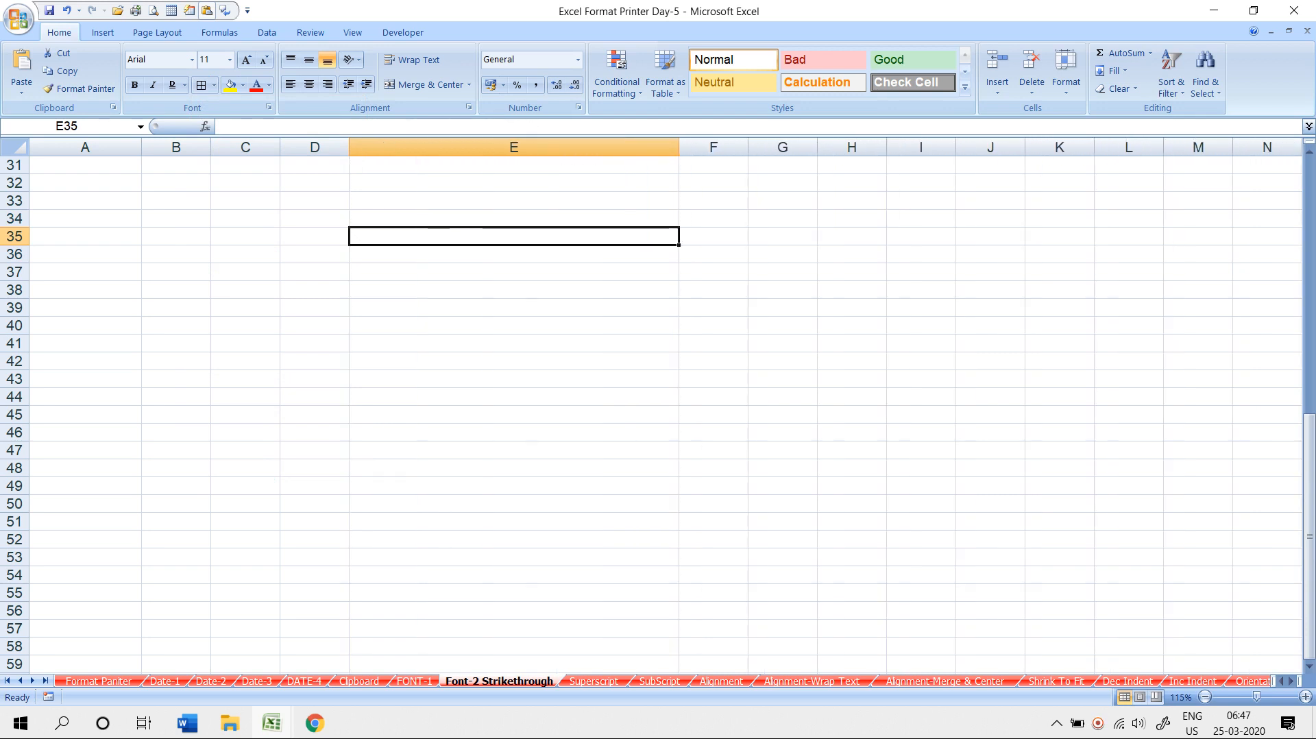
pyautogui.moveTo(14, 244); pyautogui.dragTo(13, 436)
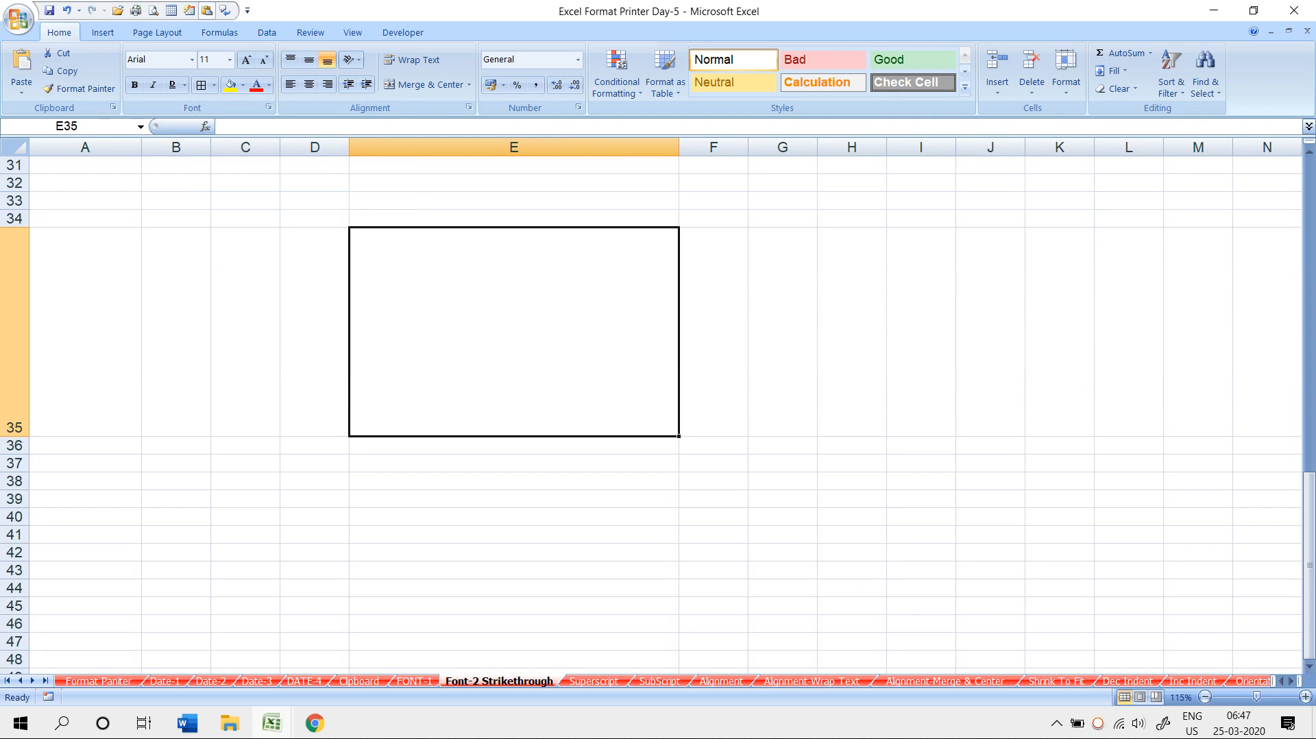
# - Add bottom and top borders to E35
pyautogui.click(214, 85)
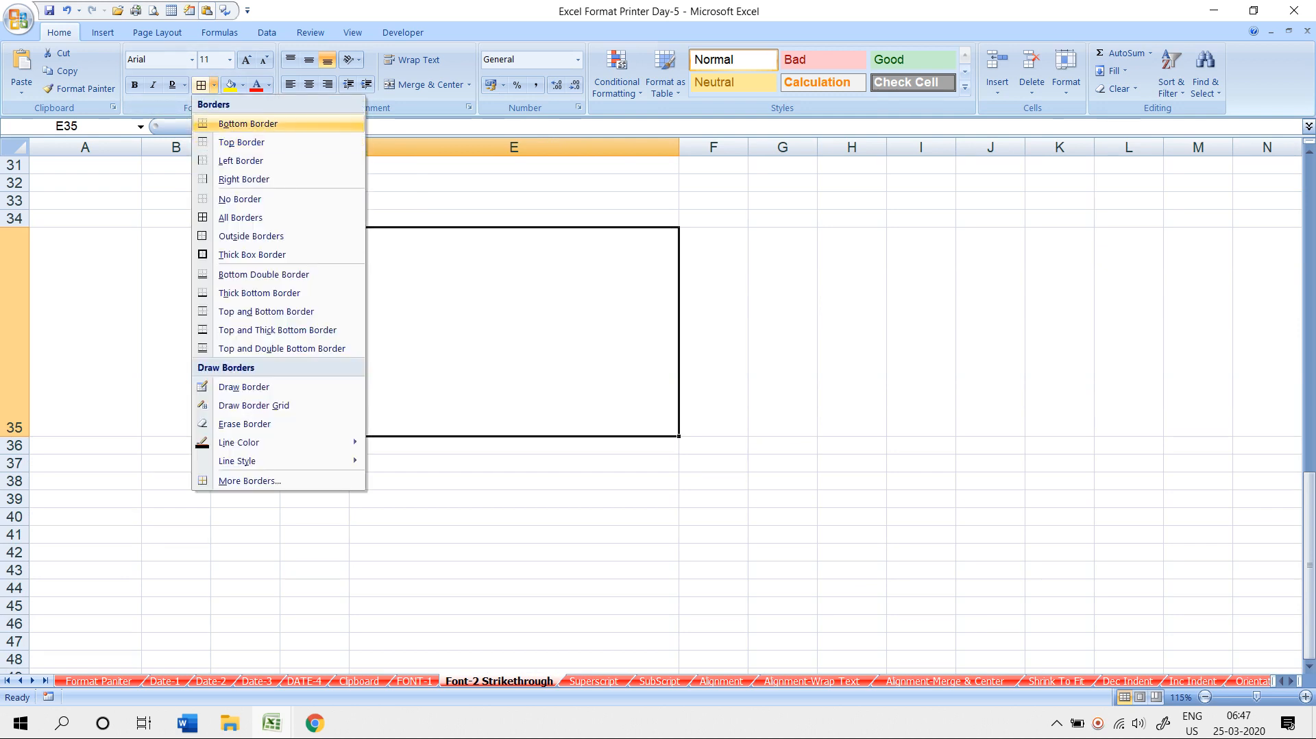
pyautogui.click(249, 124)
pyautogui.click(315, 463)
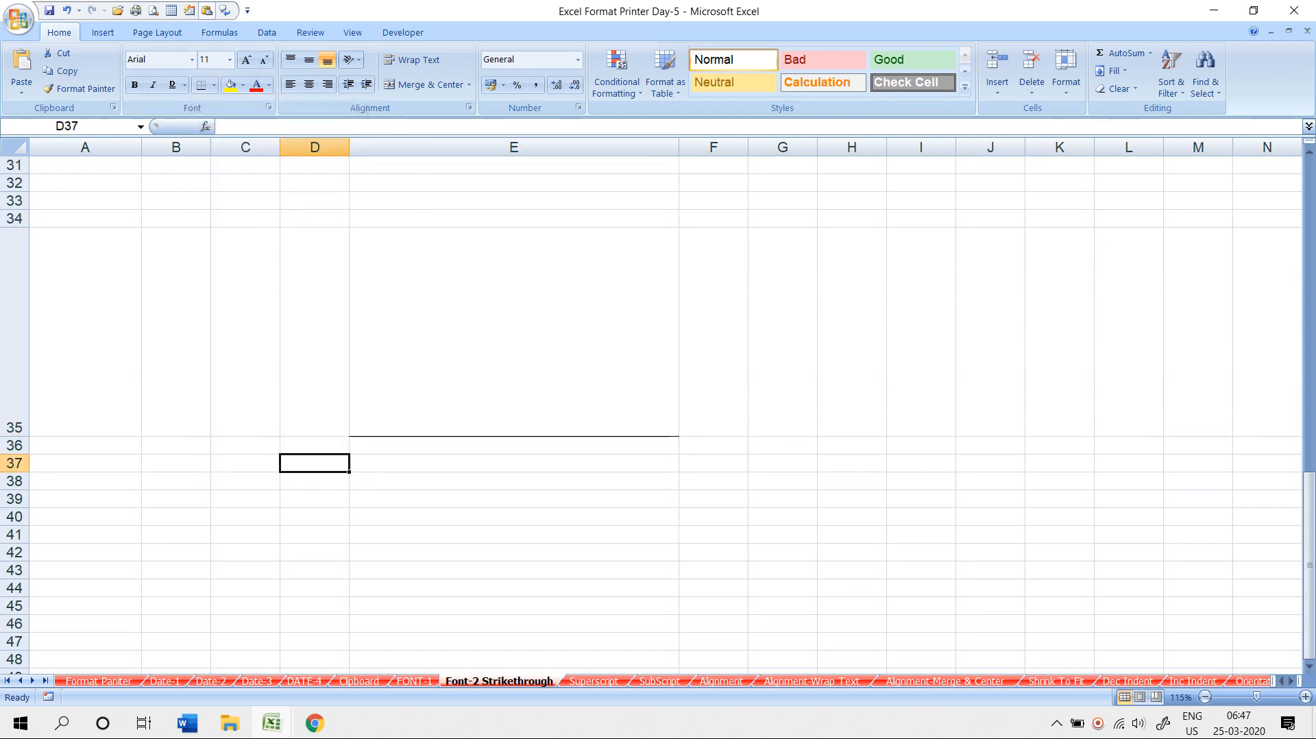
pyautogui.click(513, 332)
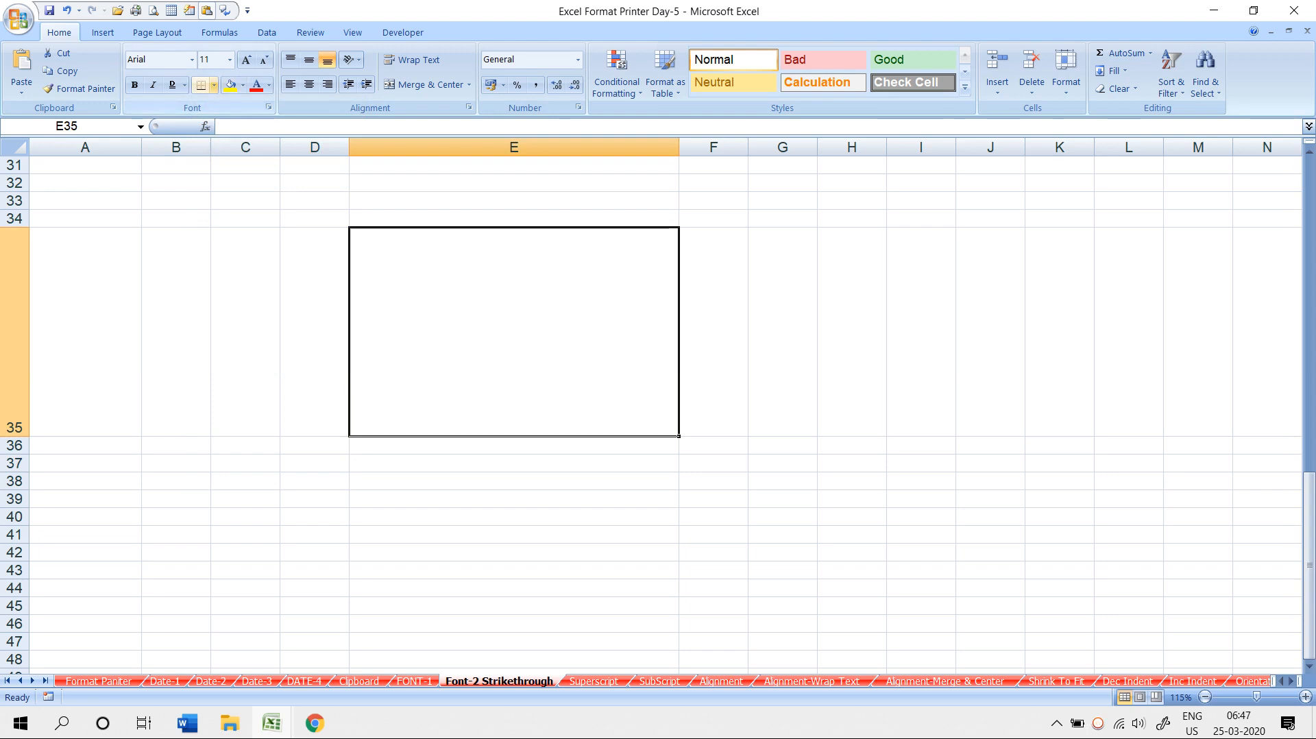
pyautogui.click(213, 84)
pyautogui.click(237, 140)
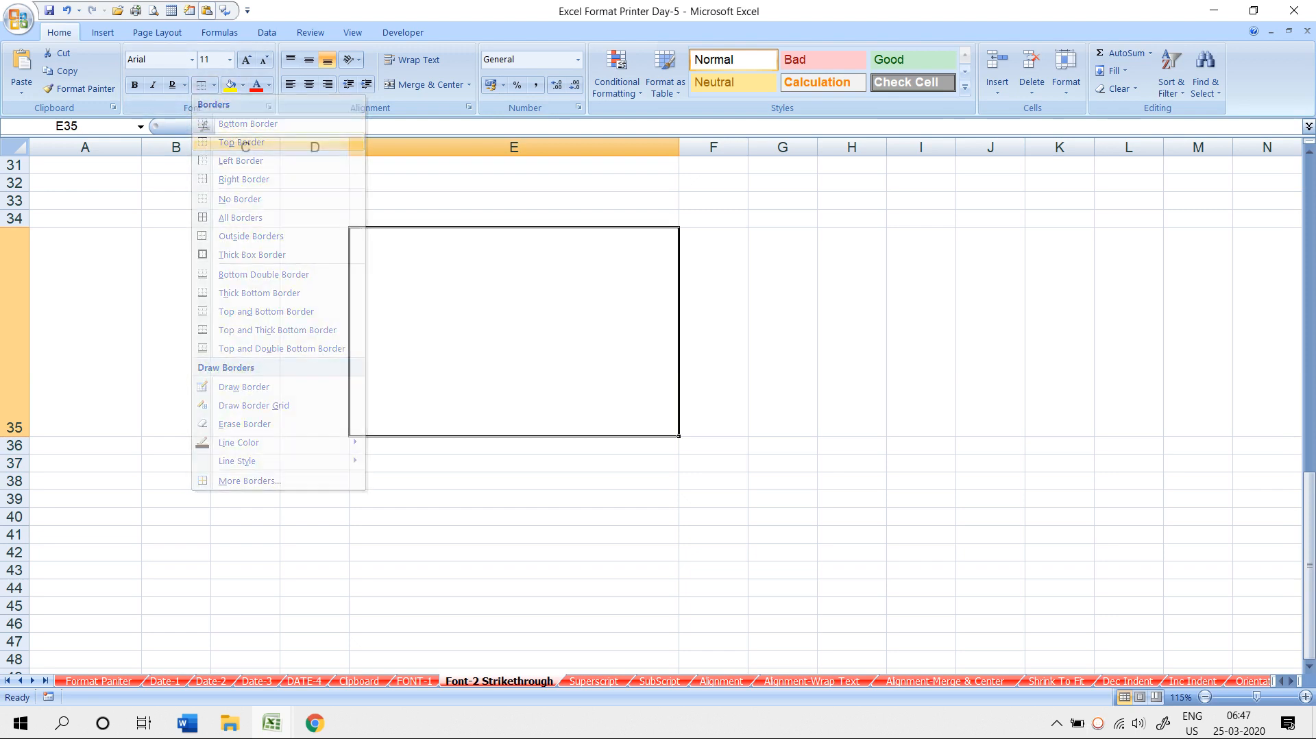
pyautogui.click(245, 480)
# - Add left and right borders to E35 to complete its box
pyautogui.click(480, 332)
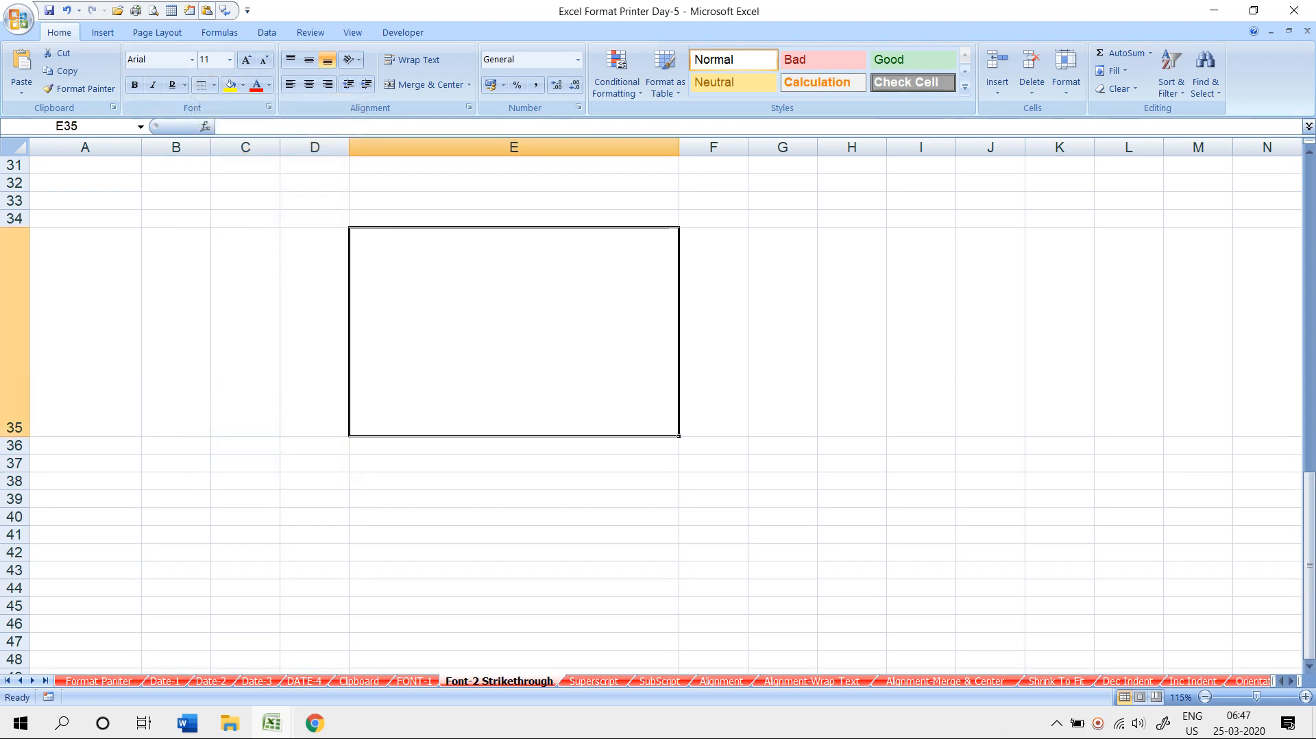
pyautogui.click(214, 85)
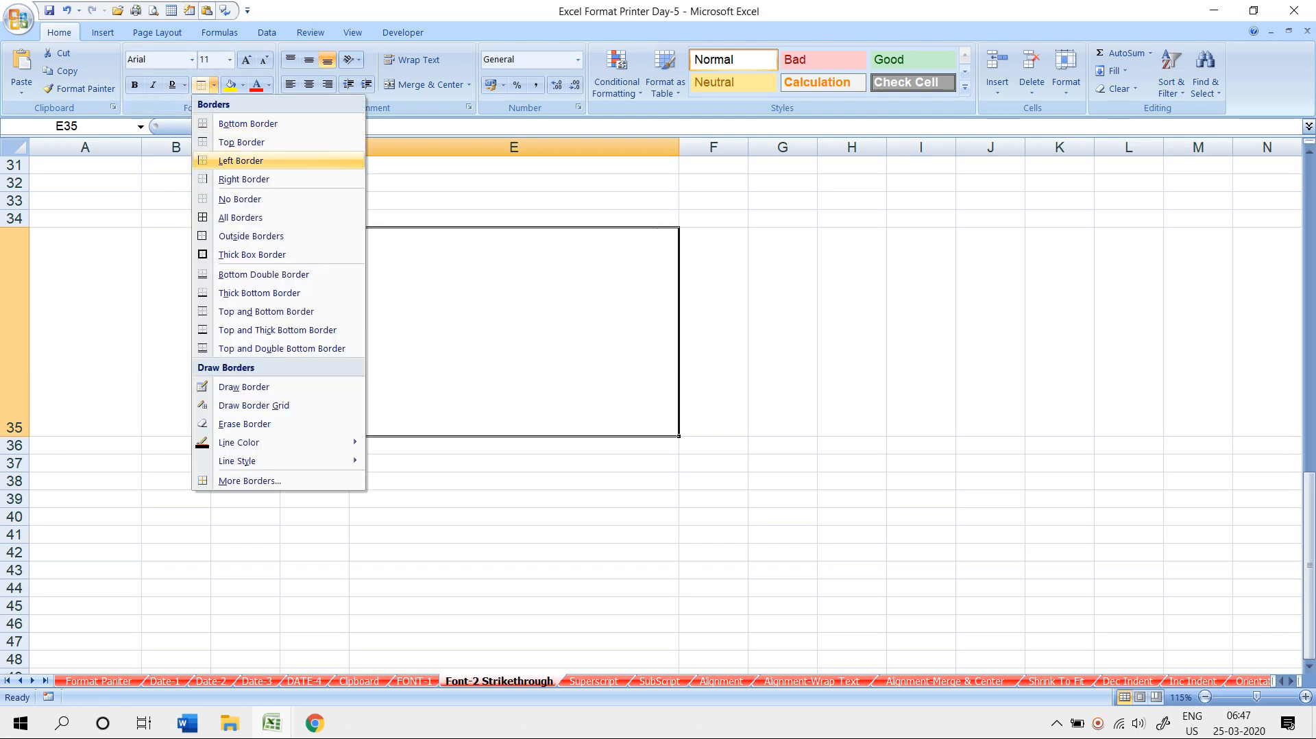
pyautogui.click(242, 161)
pyautogui.click(315, 463)
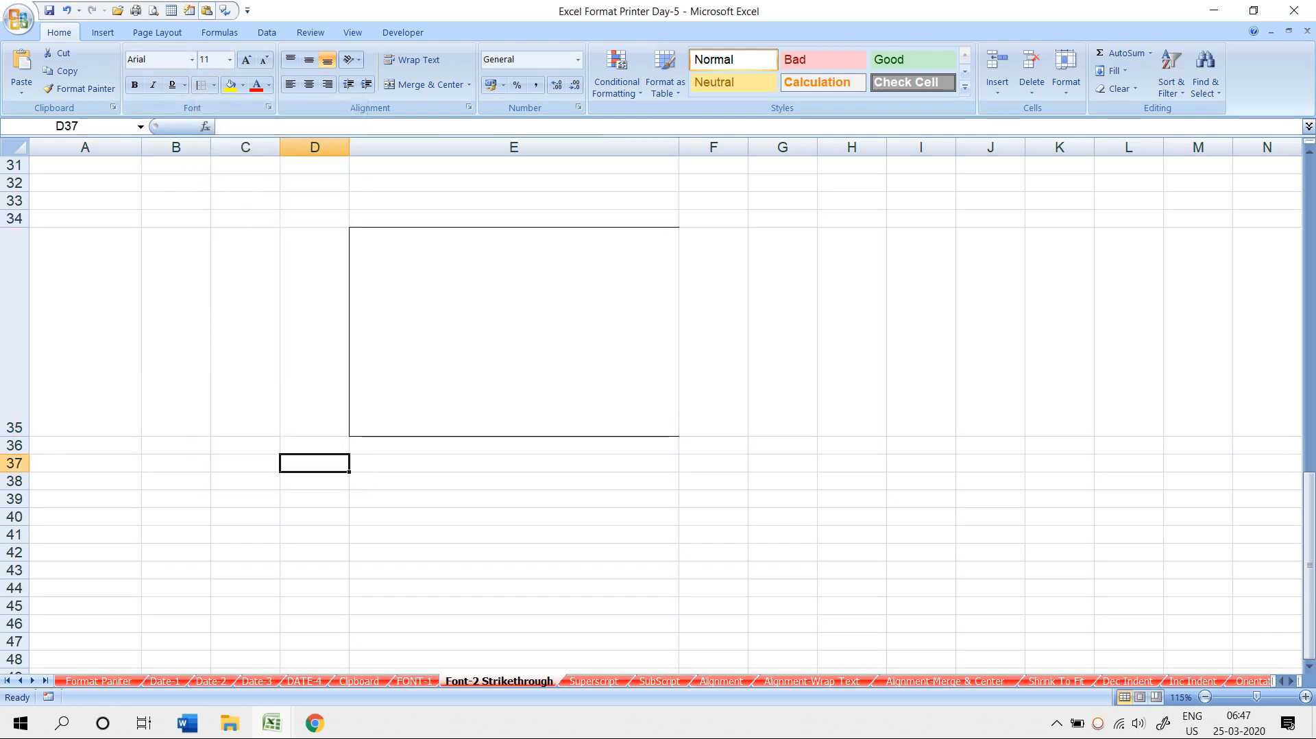
pyautogui.click(480, 332)
pyautogui.click(214, 85)
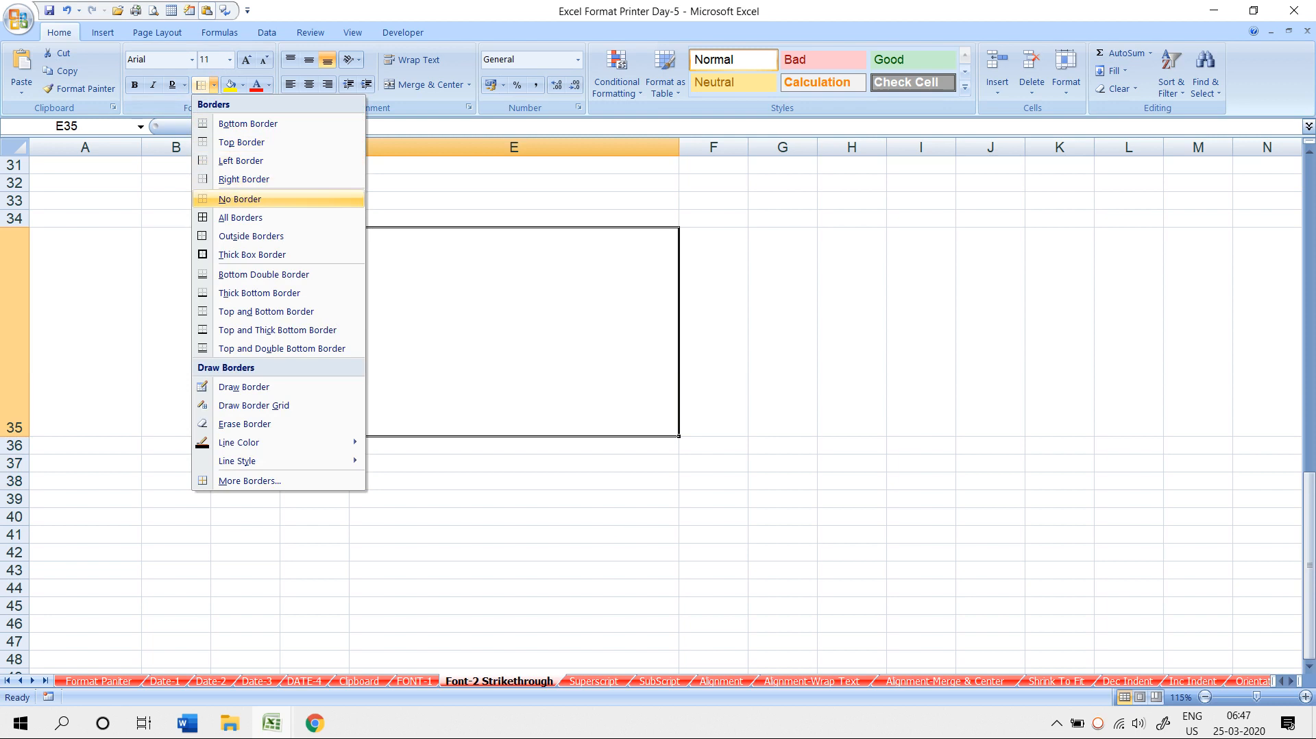
pyautogui.click(243, 179)
pyautogui.click(513, 499)
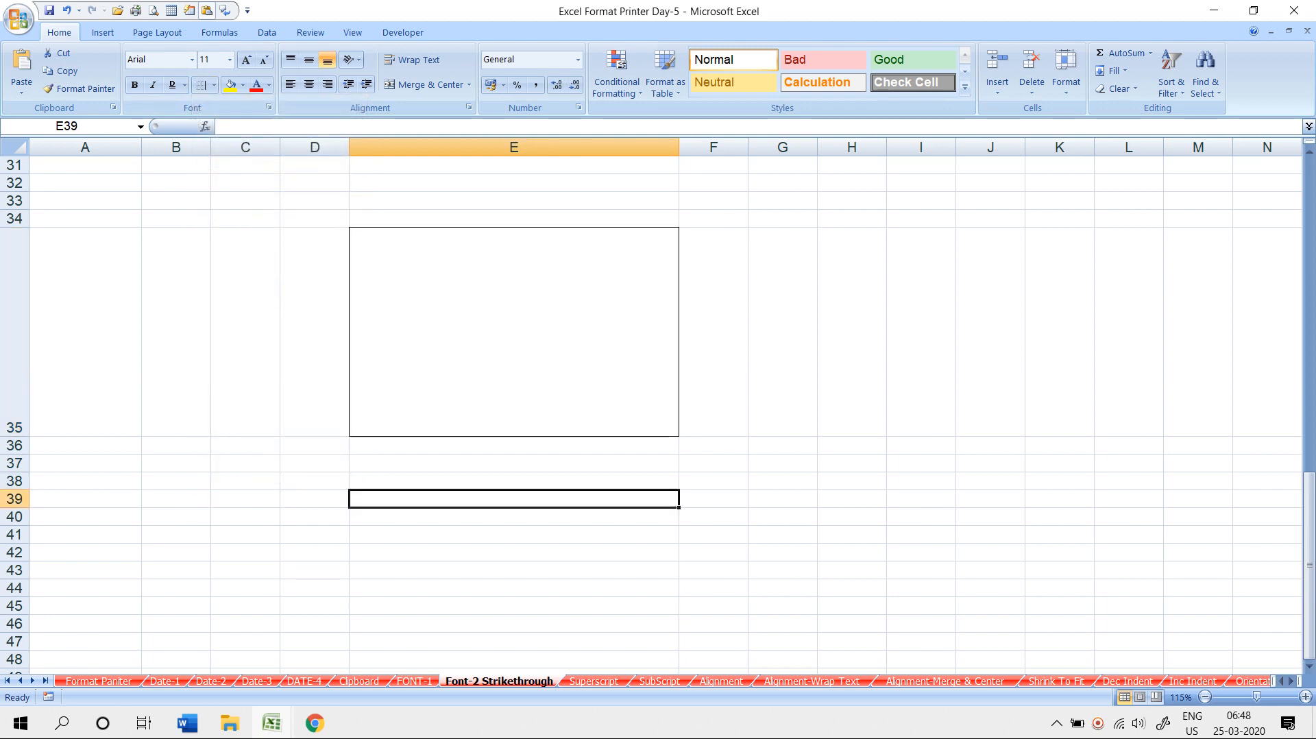
# - Clear E35's borders, then apply All Borders to it
pyautogui.scroll(-2, 651, 412)
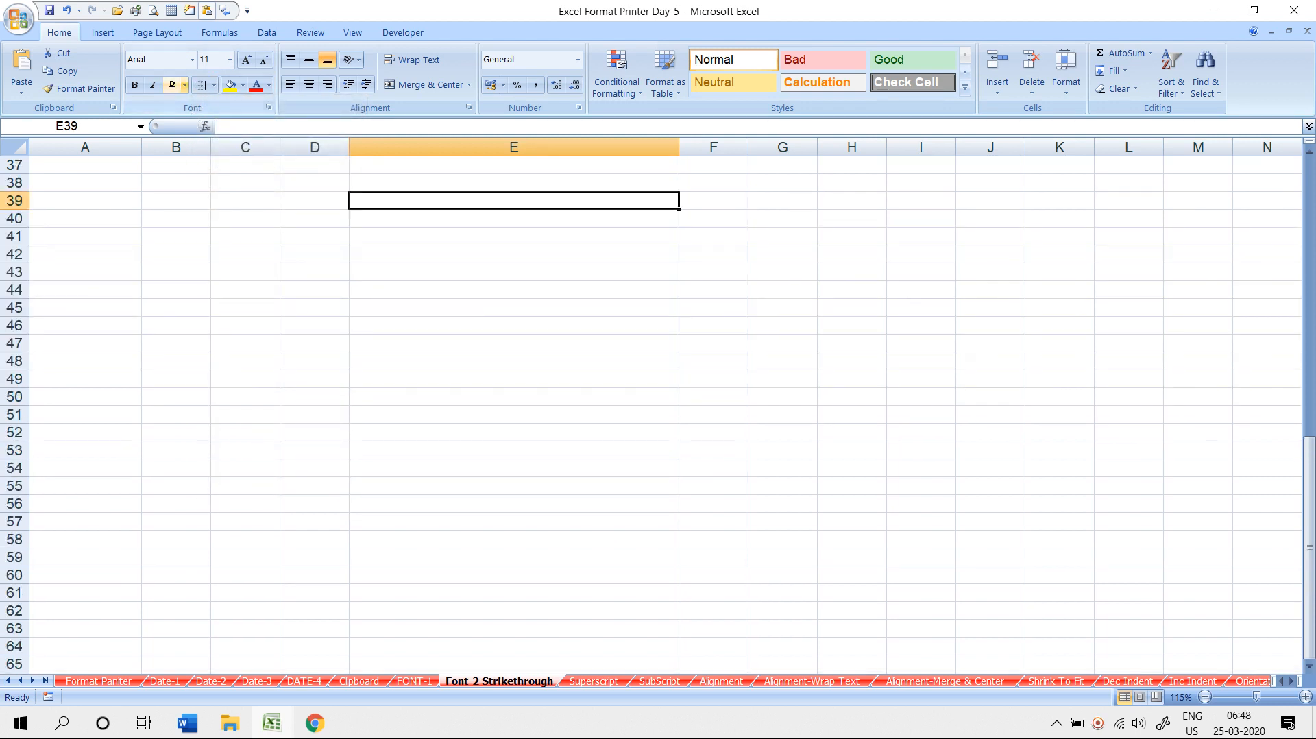
pyautogui.click(214, 85)
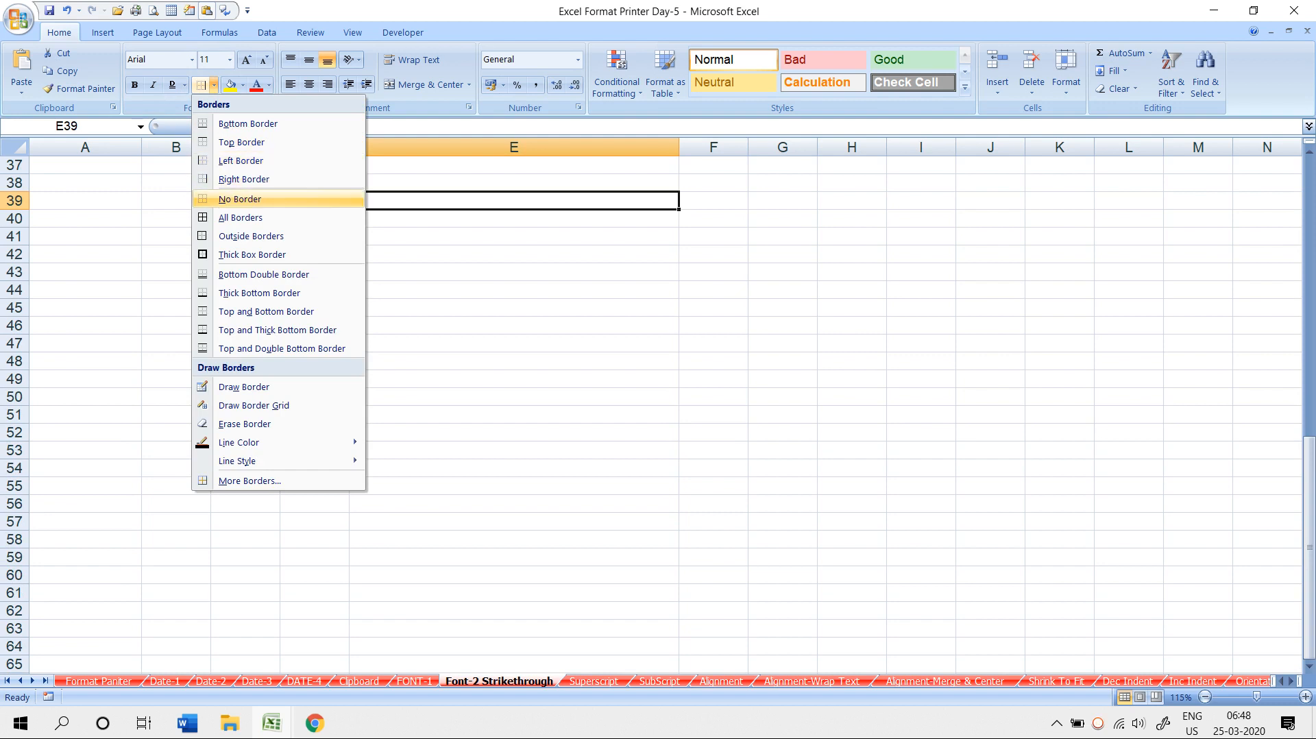
pyautogui.scroll(2, 514, 328)
pyautogui.click(514, 329)
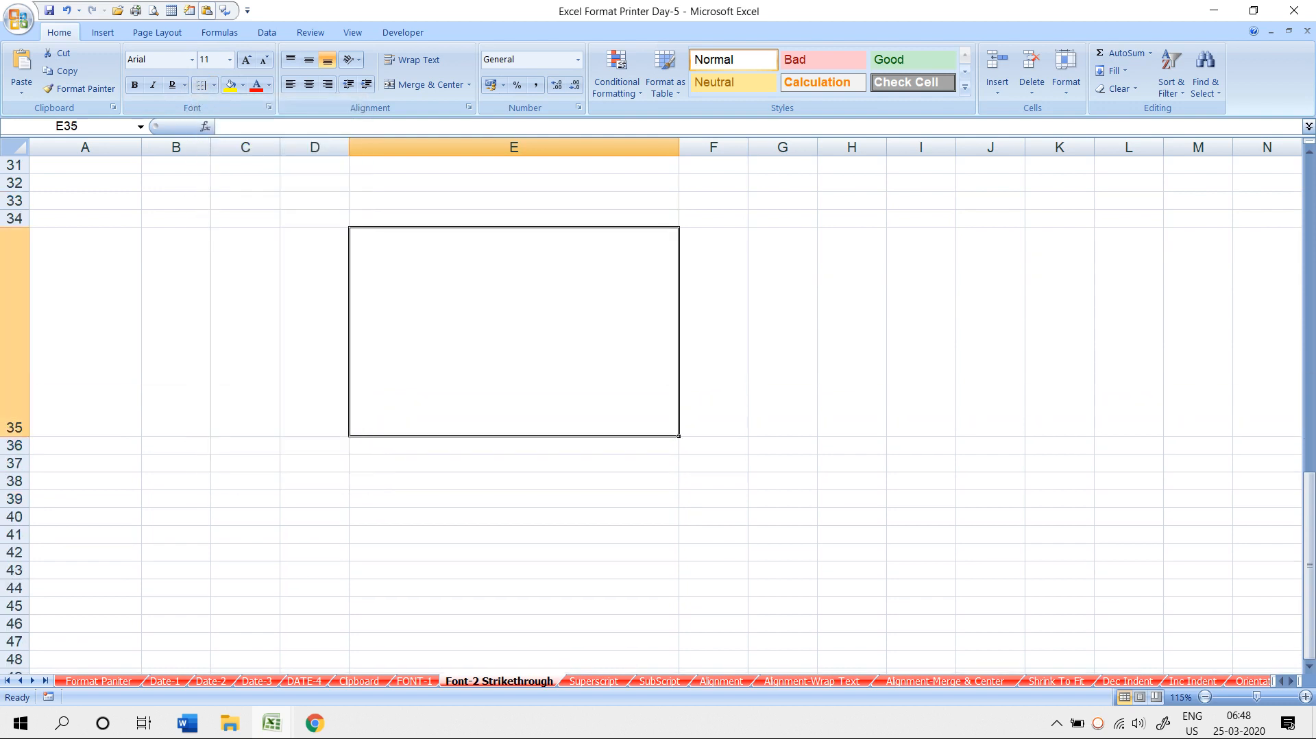
pyautogui.click(214, 85)
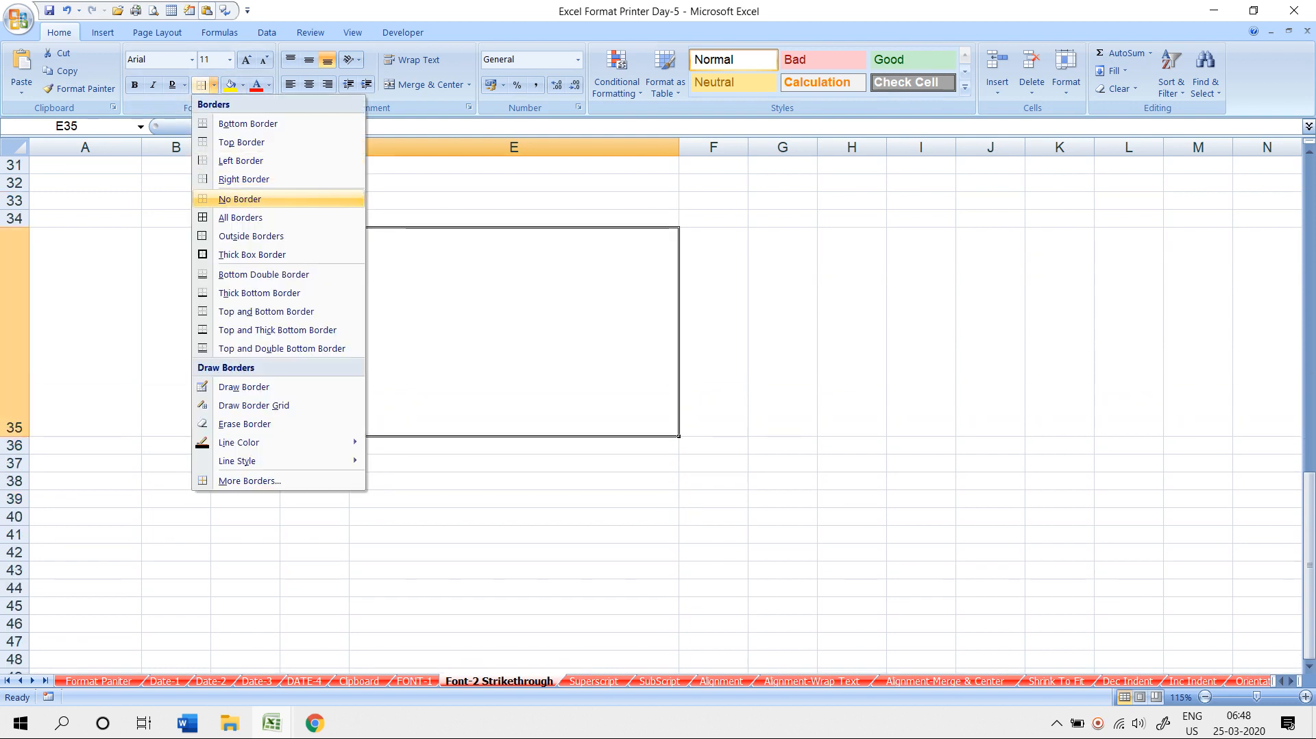
pyautogui.click(241, 199)
pyautogui.click(514, 481)
pyautogui.click(514, 332)
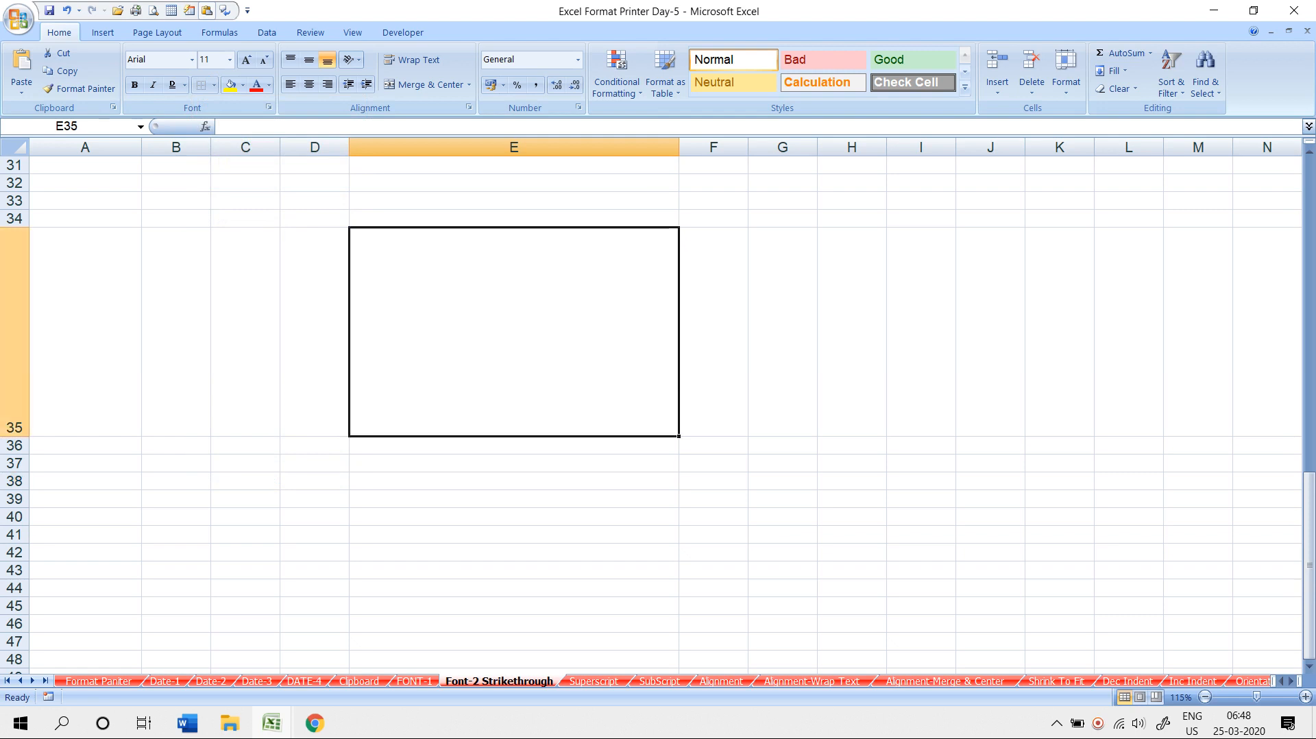
pyautogui.click(214, 85)
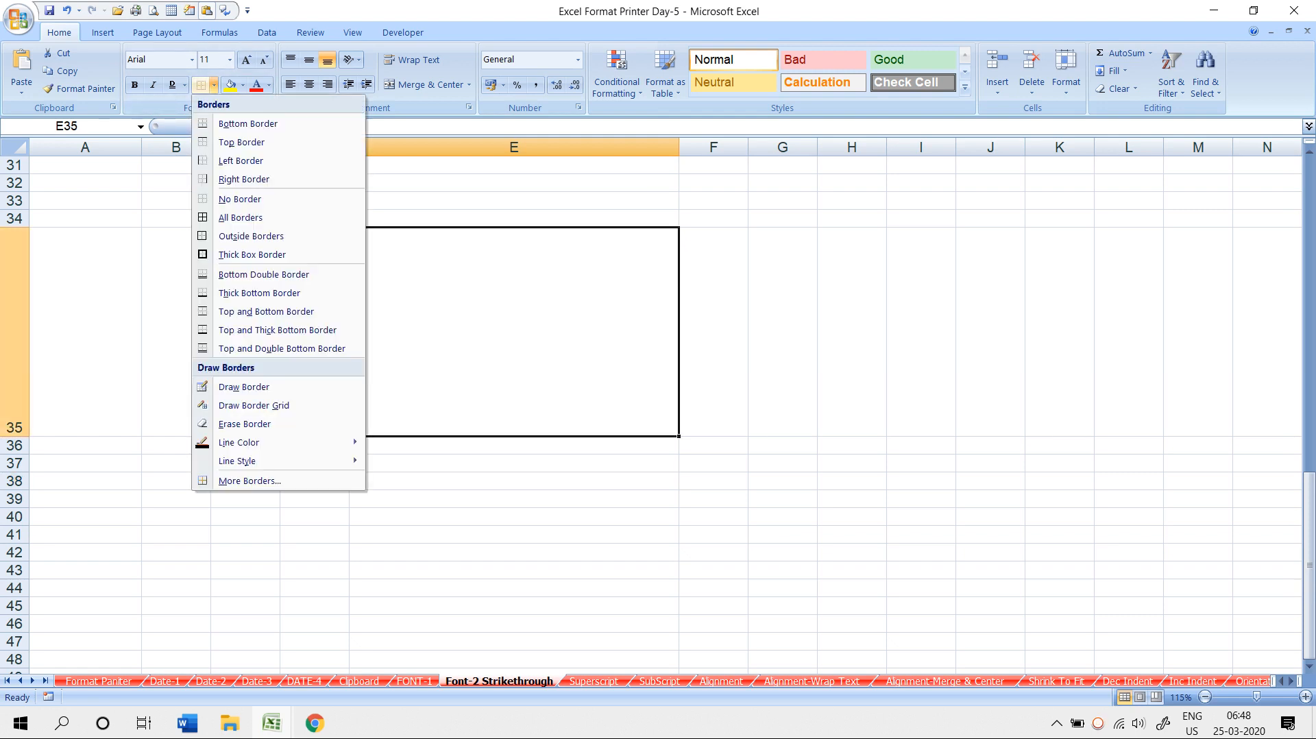
pyautogui.click(241, 218)
# - Give E40 outside borders, E46 a thick box border and E49 a bottom double border
pyautogui.click(514, 517)
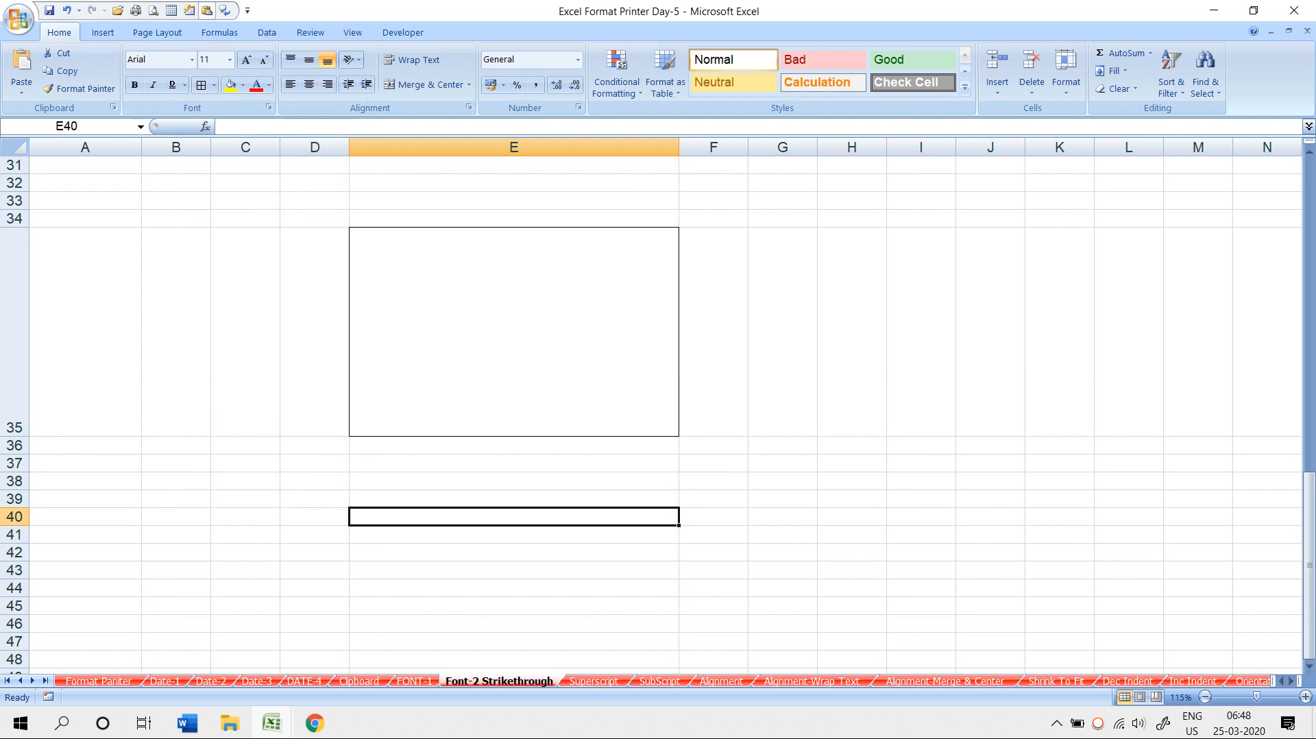
pyautogui.scroll(-2, 651, 411)
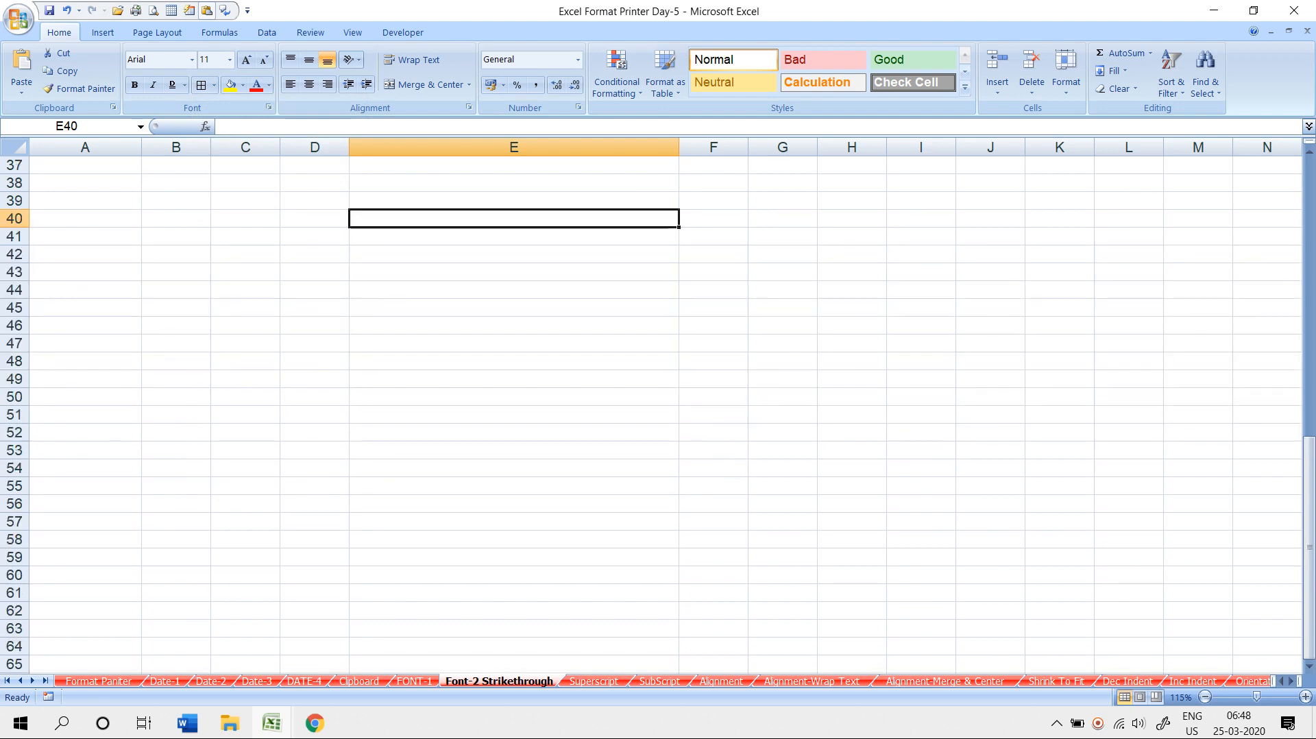
pyautogui.click(214, 85)
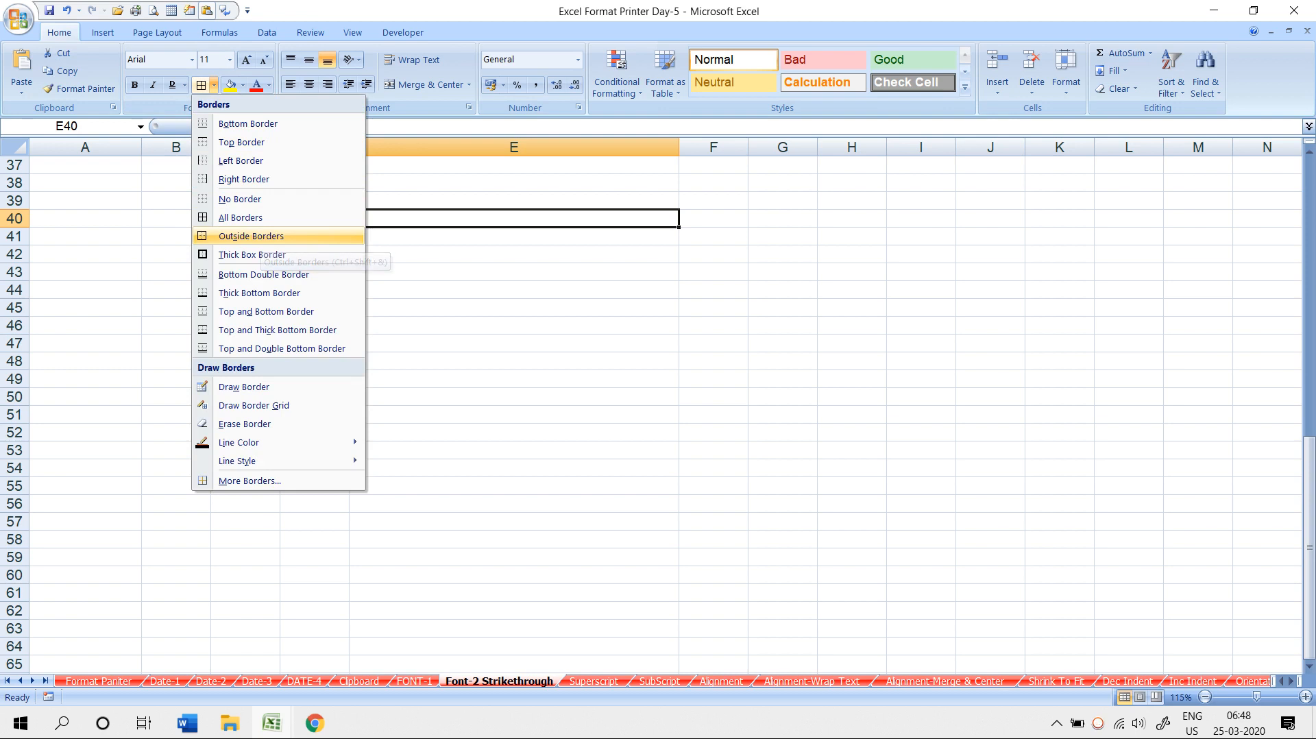
pyautogui.click(251, 236)
pyautogui.click(514, 432)
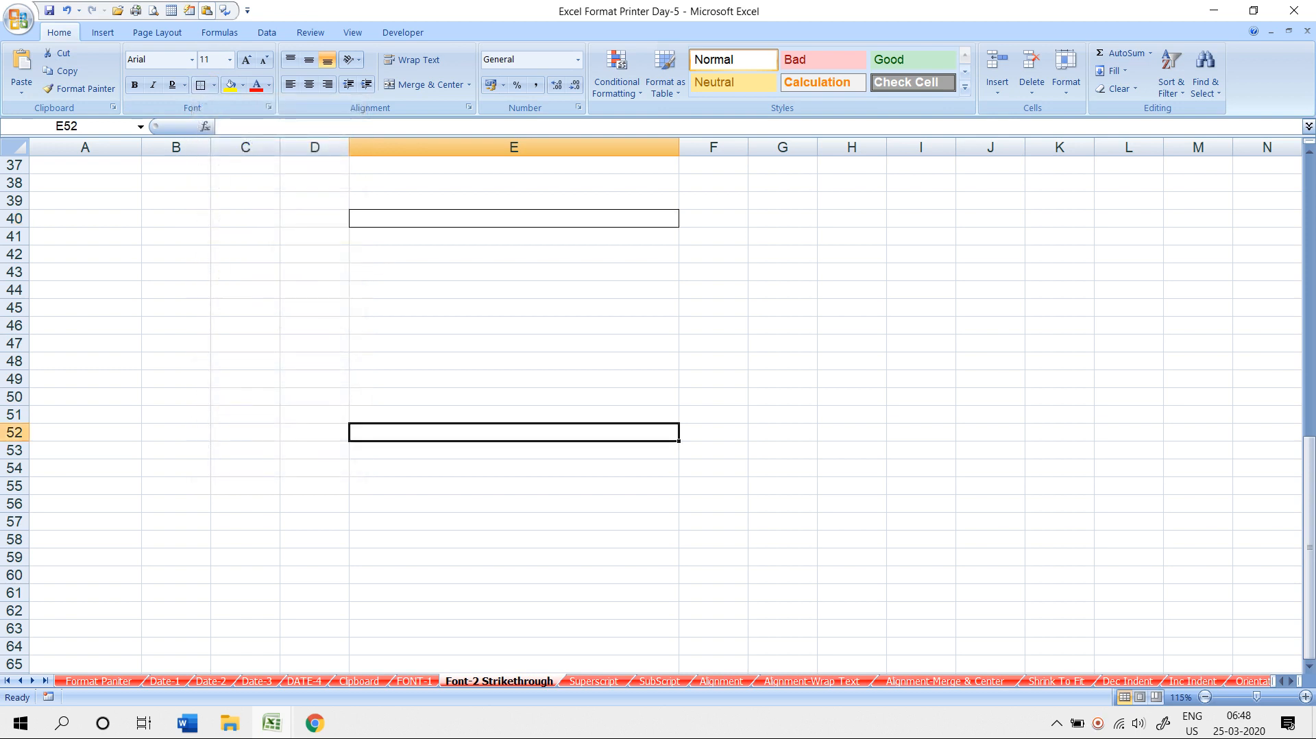
pyautogui.click(514, 326)
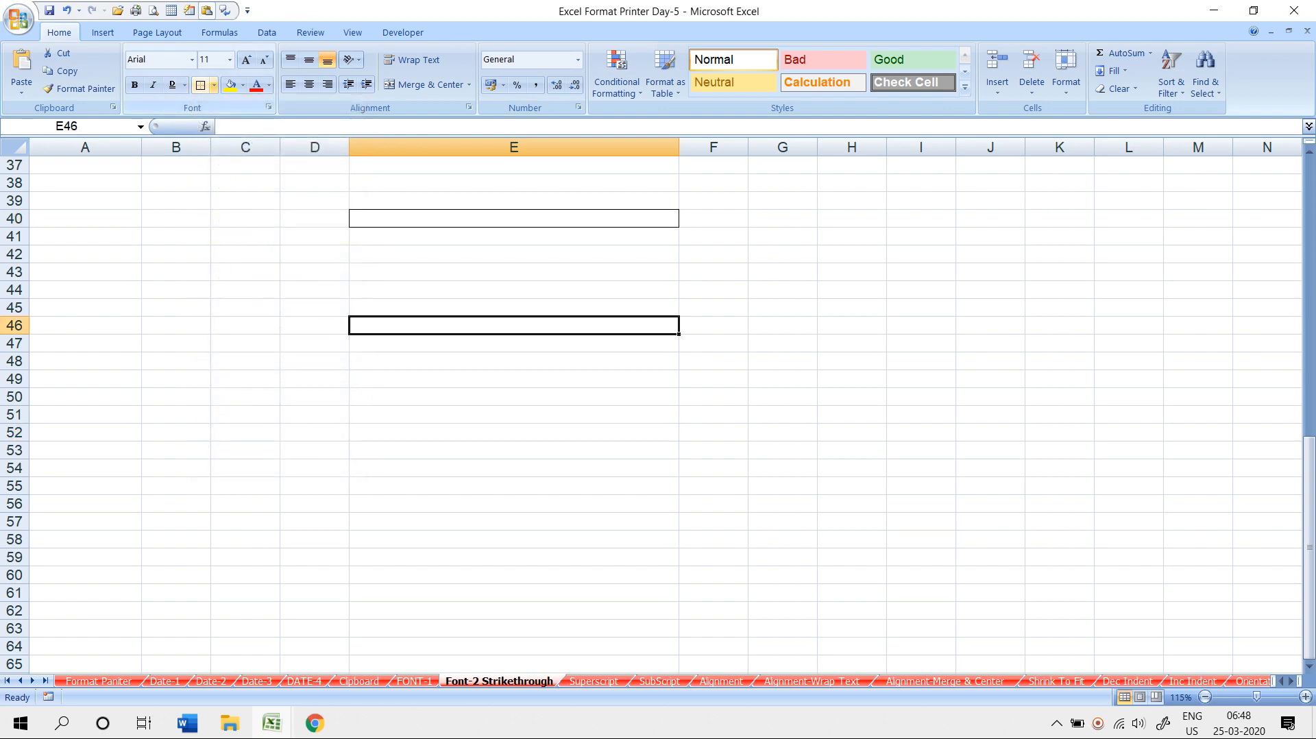
pyautogui.click(214, 85)
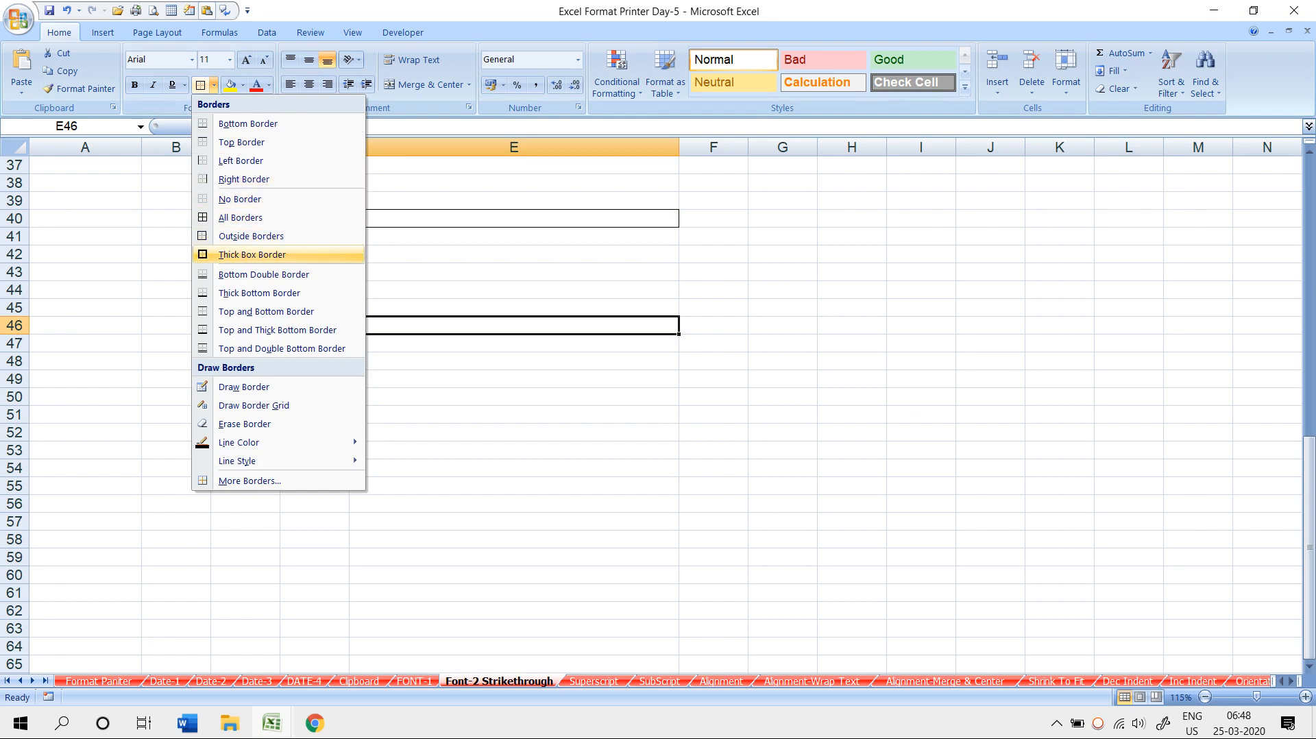
pyautogui.click(252, 255)
pyautogui.click(514, 381)
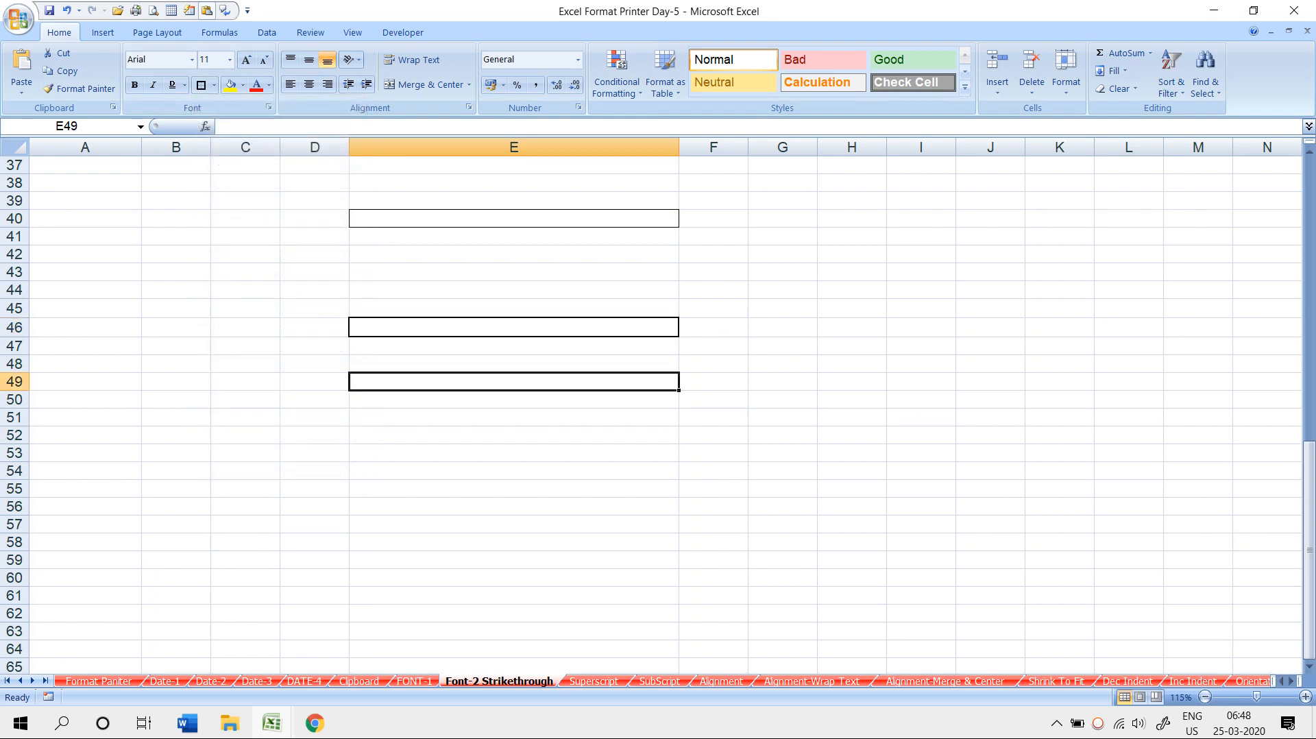
pyautogui.click(214, 85)
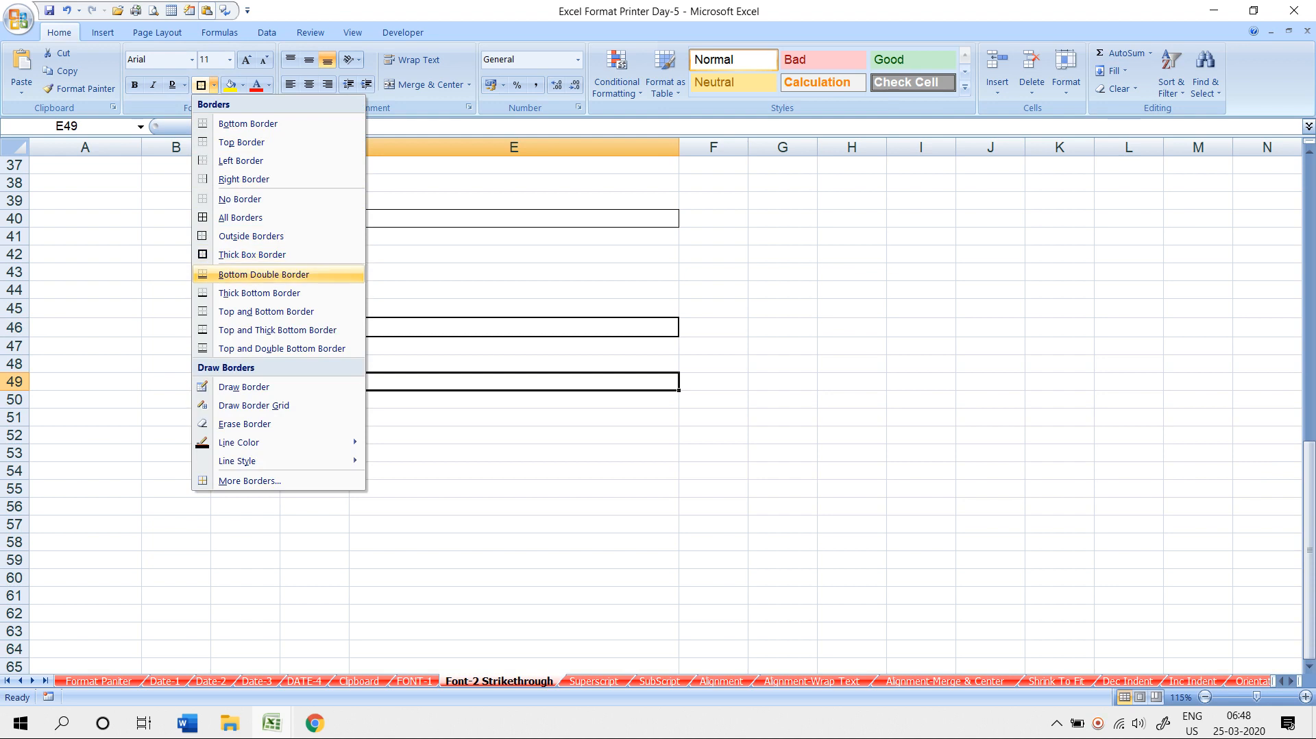
pyautogui.click(263, 275)
pyautogui.click(514, 492)
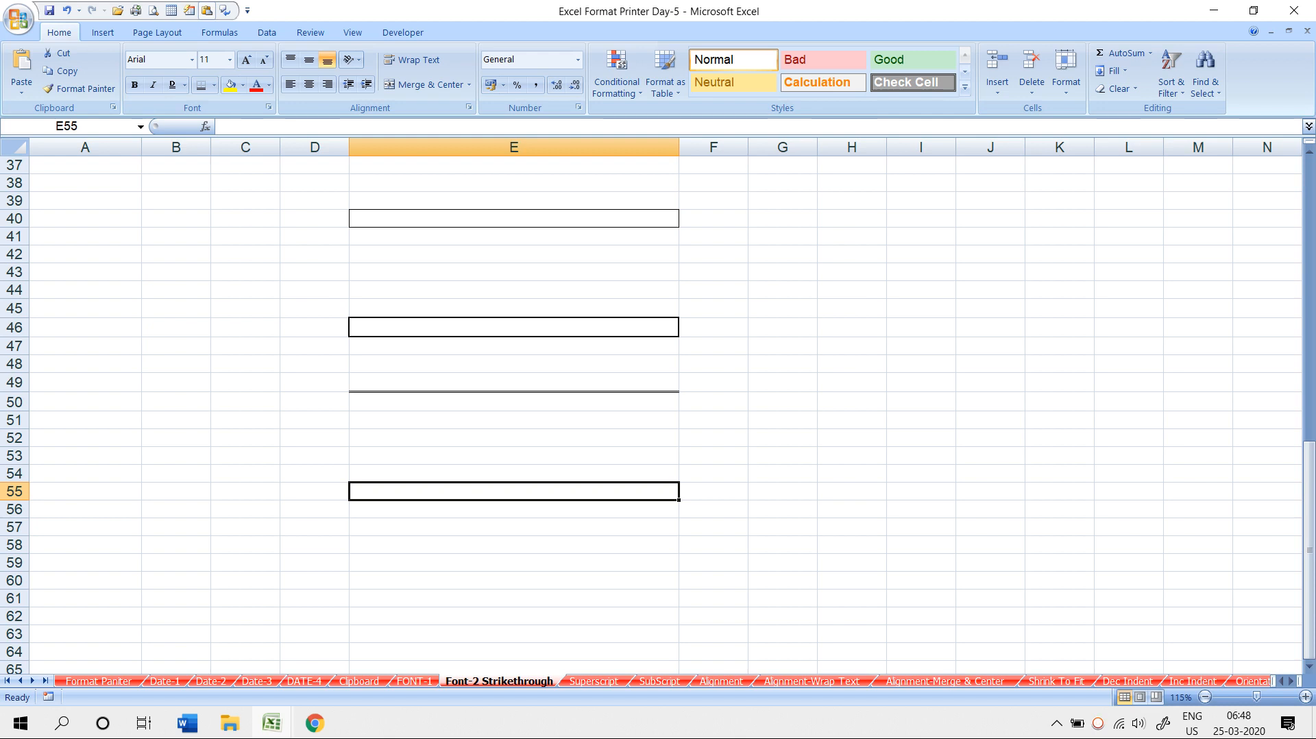
# - Draw an outline around B70:C70 with Draw Border, then create a new blank workbook
pyautogui.scroll(-8, 651, 411)
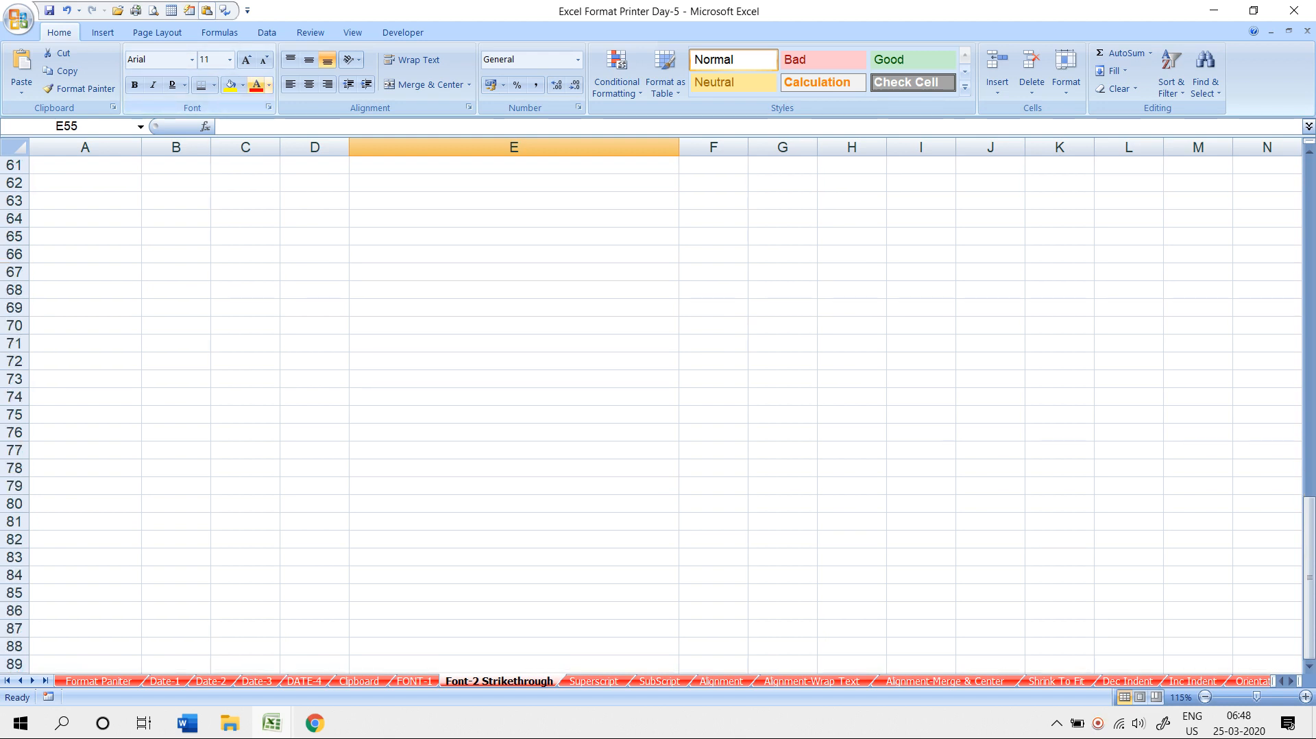
pyautogui.click(214, 85)
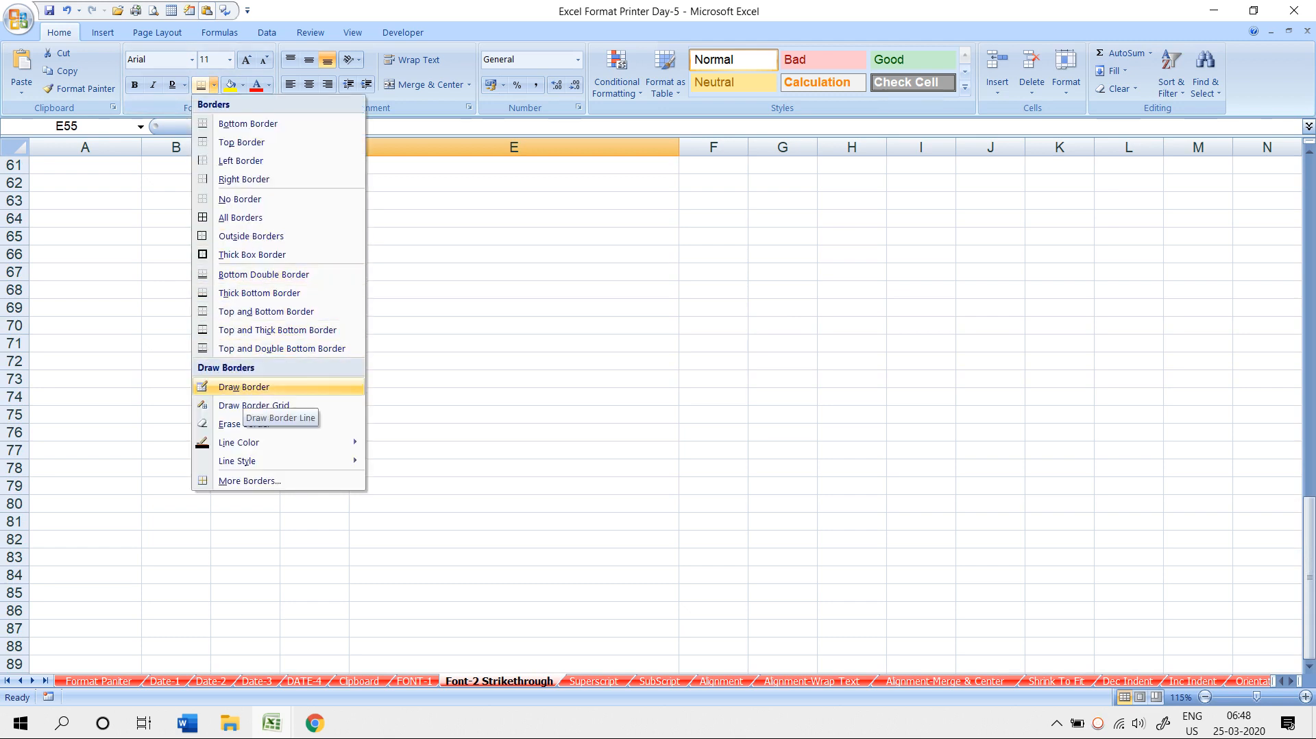
pyautogui.click(244, 386)
pyautogui.moveTo(141, 316)
pyautogui.mouseDown()
pyautogui.moveTo(205, 334)
pyautogui.moveTo(209, 366)
pyautogui.moveTo(278, 332)
pyautogui.mouseUp()
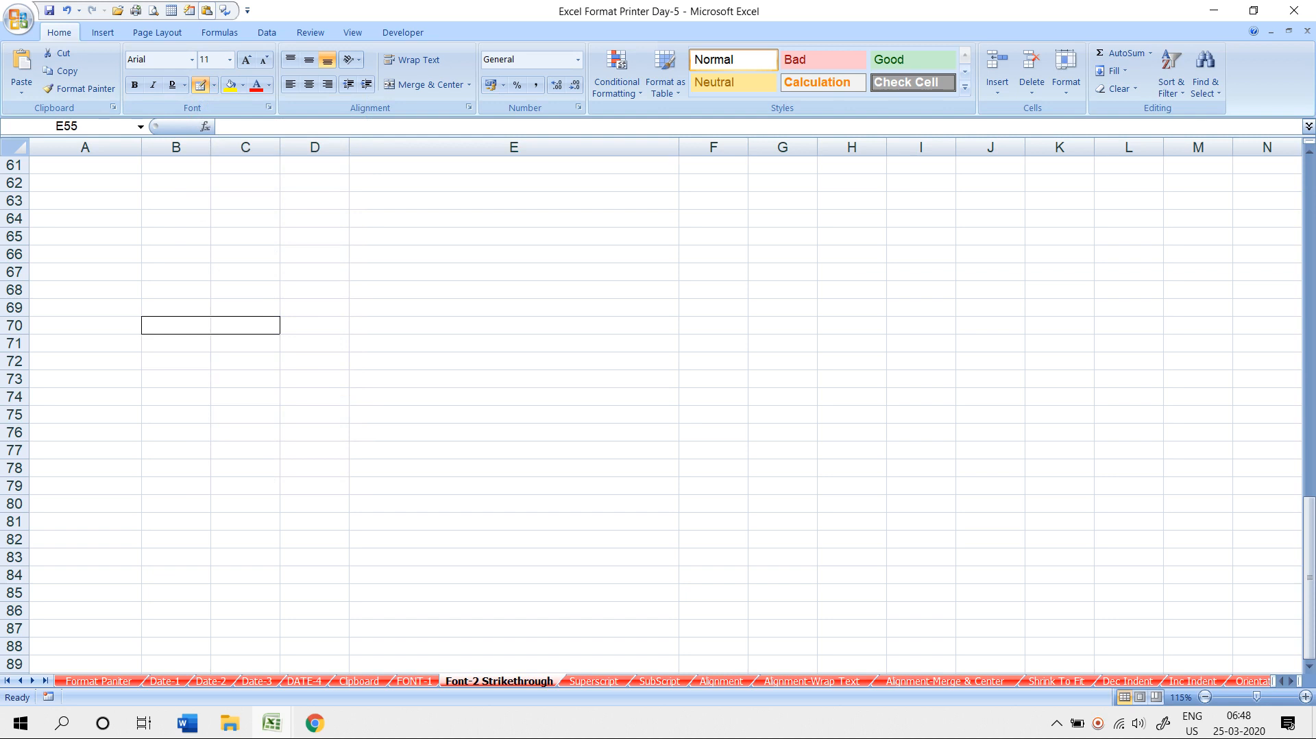
pyautogui.hotkey('ctrl', 'n')
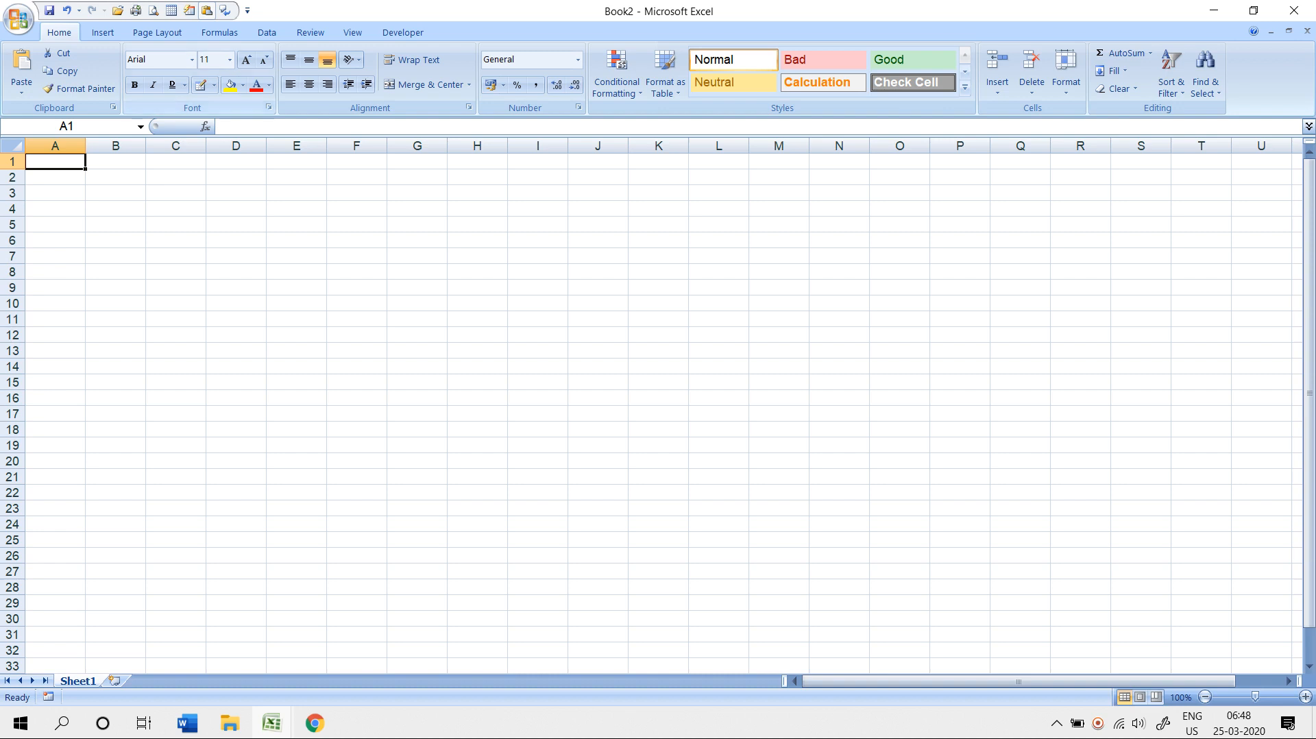
# - Draw a column G line from row 5 to 16 and boxes around G5:K5, G7:K7, G9:K9
pyautogui.click(214, 85)
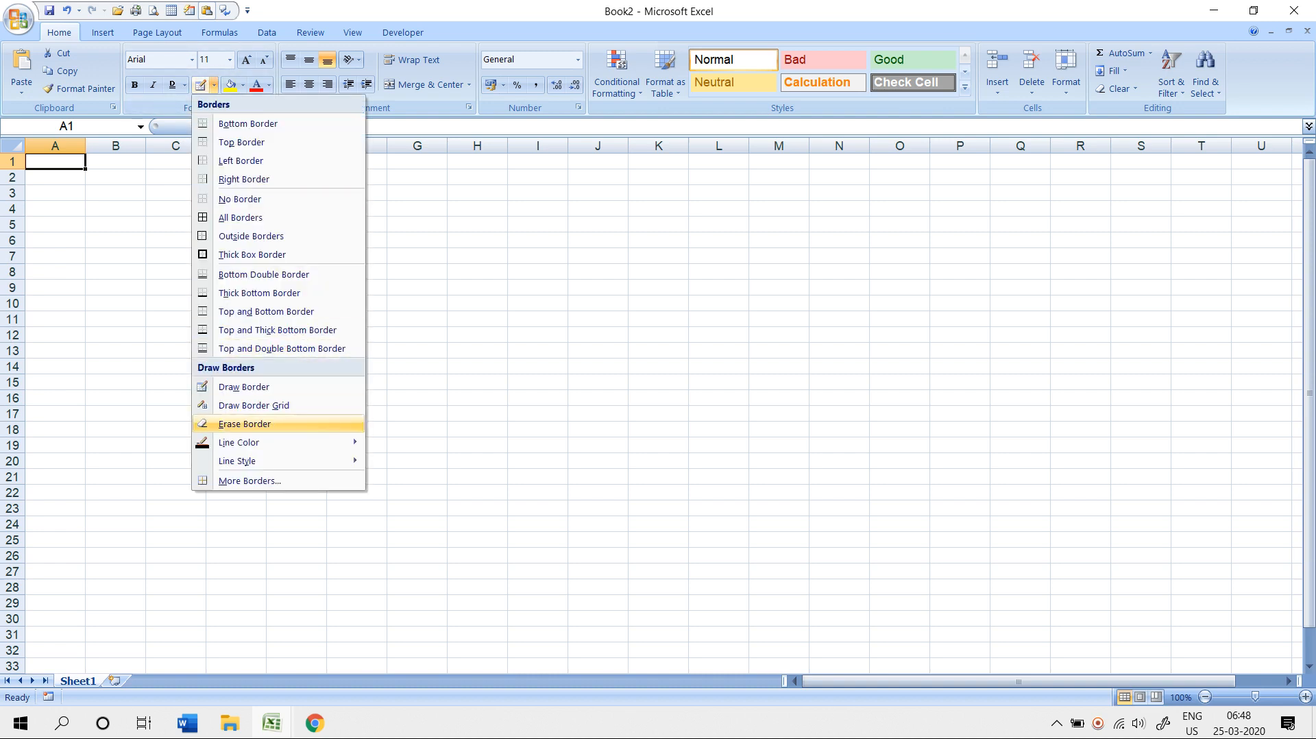
pyautogui.click(244, 386)
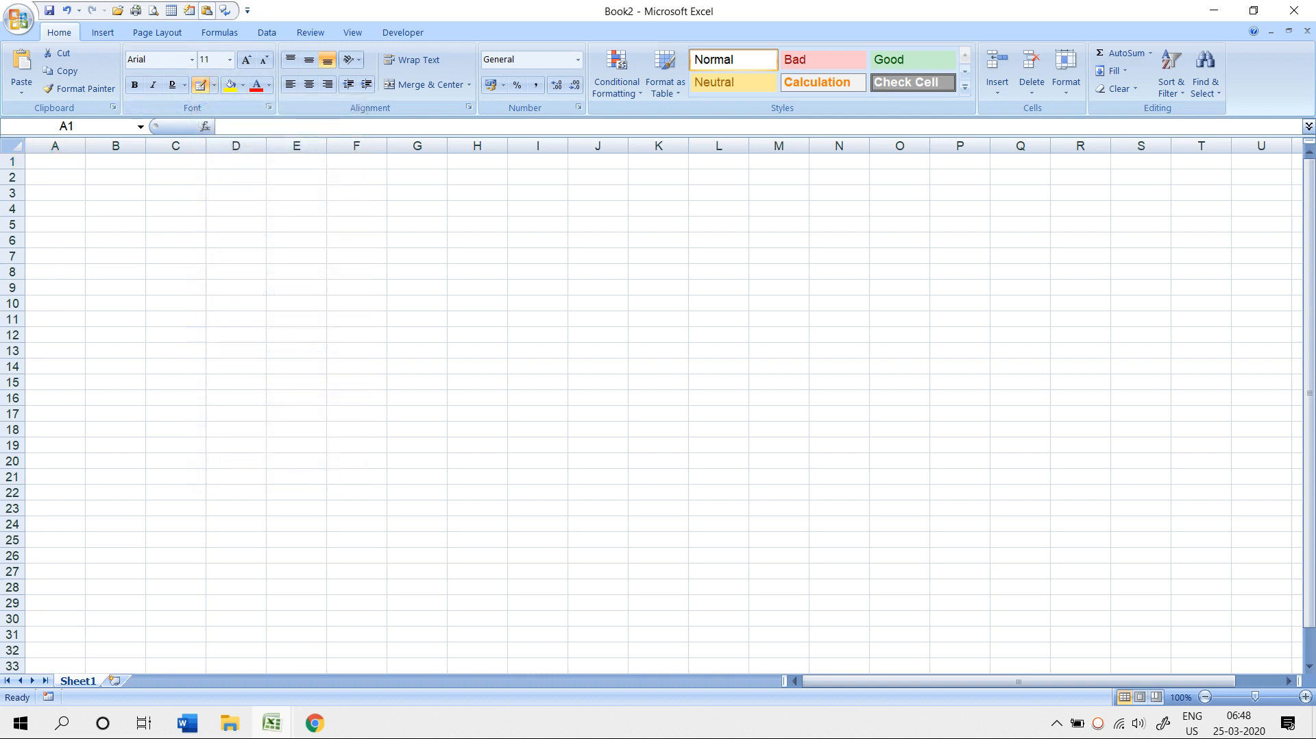
pyautogui.moveTo(387, 216); pyautogui.dragTo(388, 405)
pyautogui.moveTo(387, 217); pyautogui.dragTo(688, 232)
pyautogui.moveTo(387, 248); pyautogui.dragTo(688, 263)
pyautogui.moveTo(387, 278); pyautogui.dragTo(688, 295)
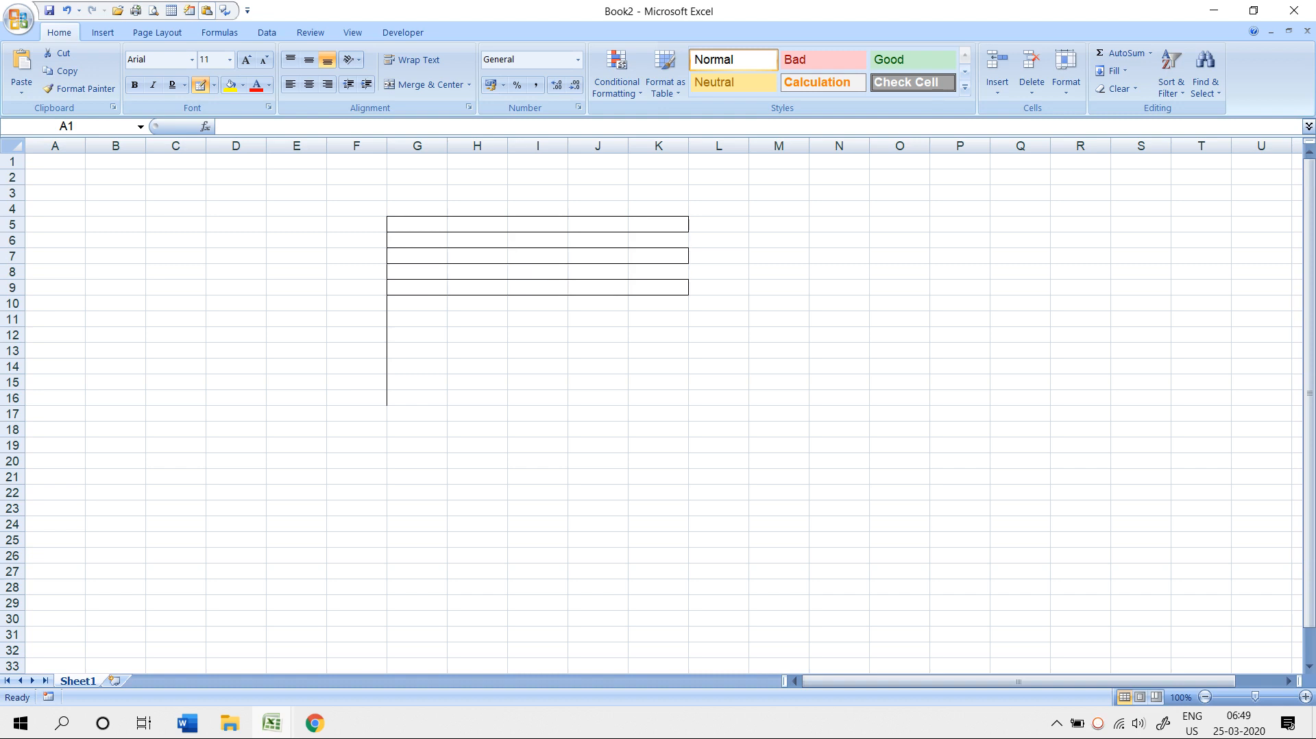
# - Draw the lower box over D17:I21 and select D17:I20
pyautogui.moveTo(207, 389)
pyautogui.mouseDown()
pyautogui.moveTo(386, 419)
pyautogui.moveTo(568, 405)
pyautogui.mouseUp()
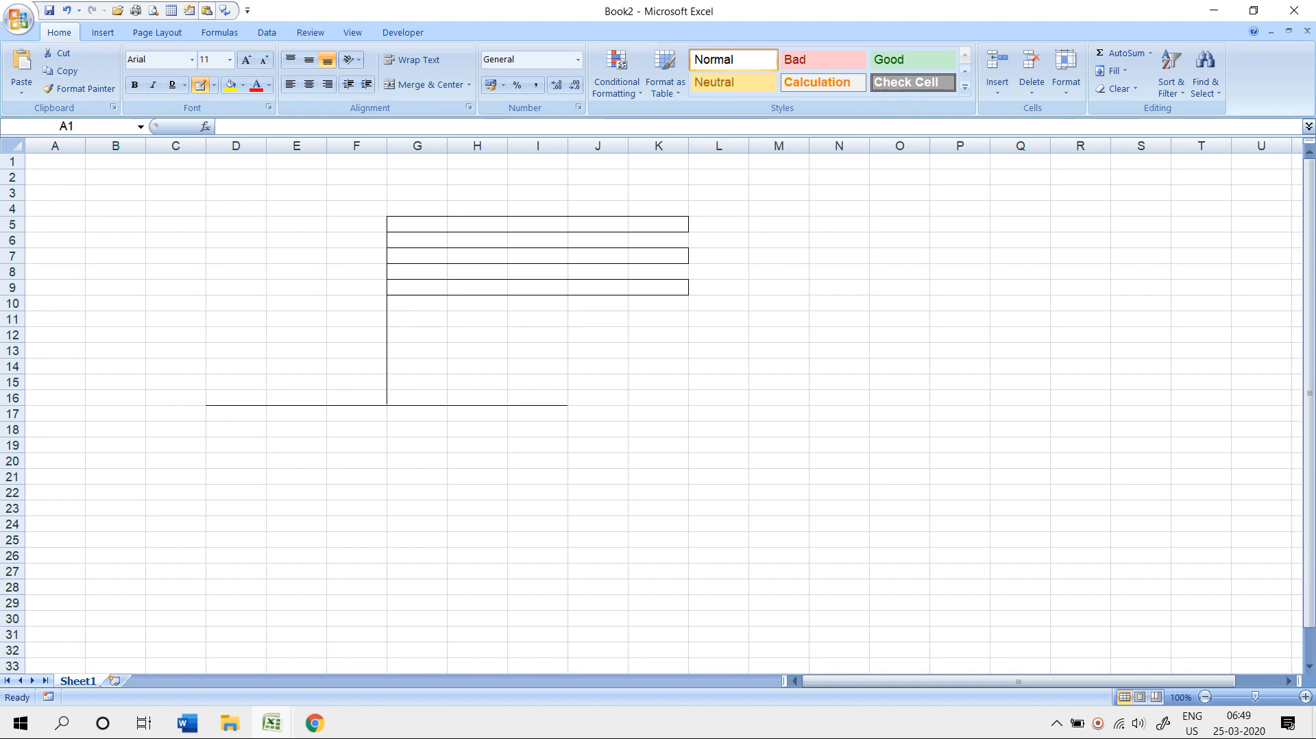
pyautogui.moveTo(567, 405); pyautogui.dragTo(567, 453)
pyautogui.moveTo(205, 406)
pyautogui.mouseDown()
pyautogui.moveTo(205, 483)
pyautogui.moveTo(325, 498)
pyautogui.moveTo(325, 484)
pyautogui.moveTo(147, 484)
pyautogui.moveTo(326, 474)
pyautogui.moveTo(508, 514)
pyautogui.moveTo(568, 484)
pyautogui.mouseUp()
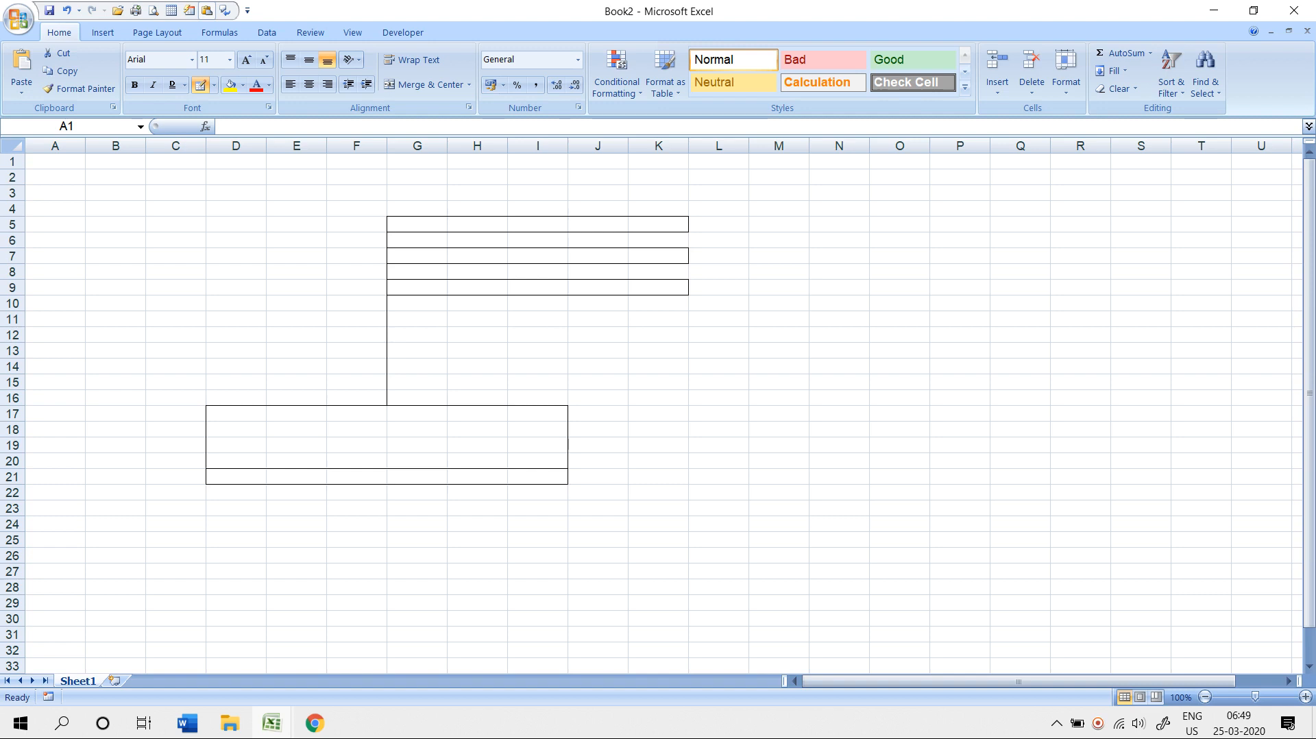
pyautogui.moveTo(235, 413); pyautogui.dragTo(541, 414)
pyautogui.moveTo(236, 413); pyautogui.dragTo(538, 461)
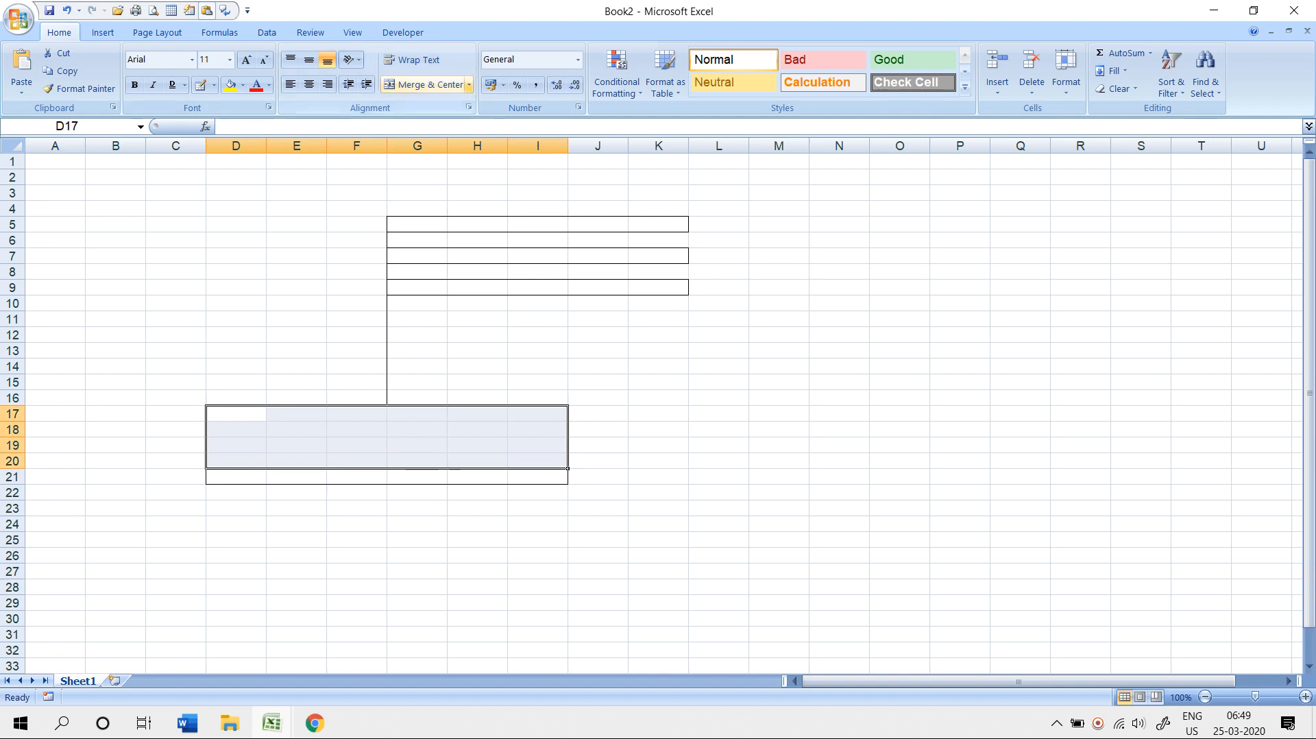
# - Merge and center D17:I20 and fill it grey
pyautogui.click(469, 84)
pyautogui.click(411, 106)
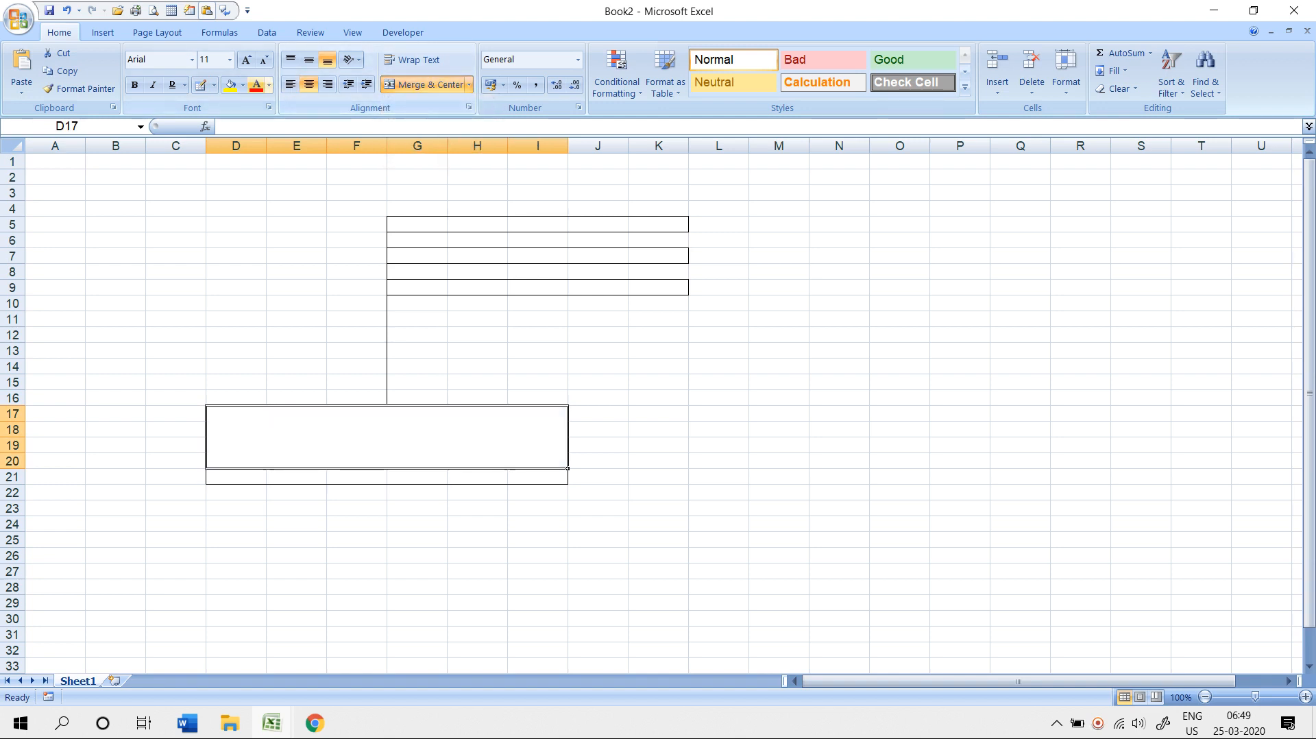
pyautogui.click(243, 85)
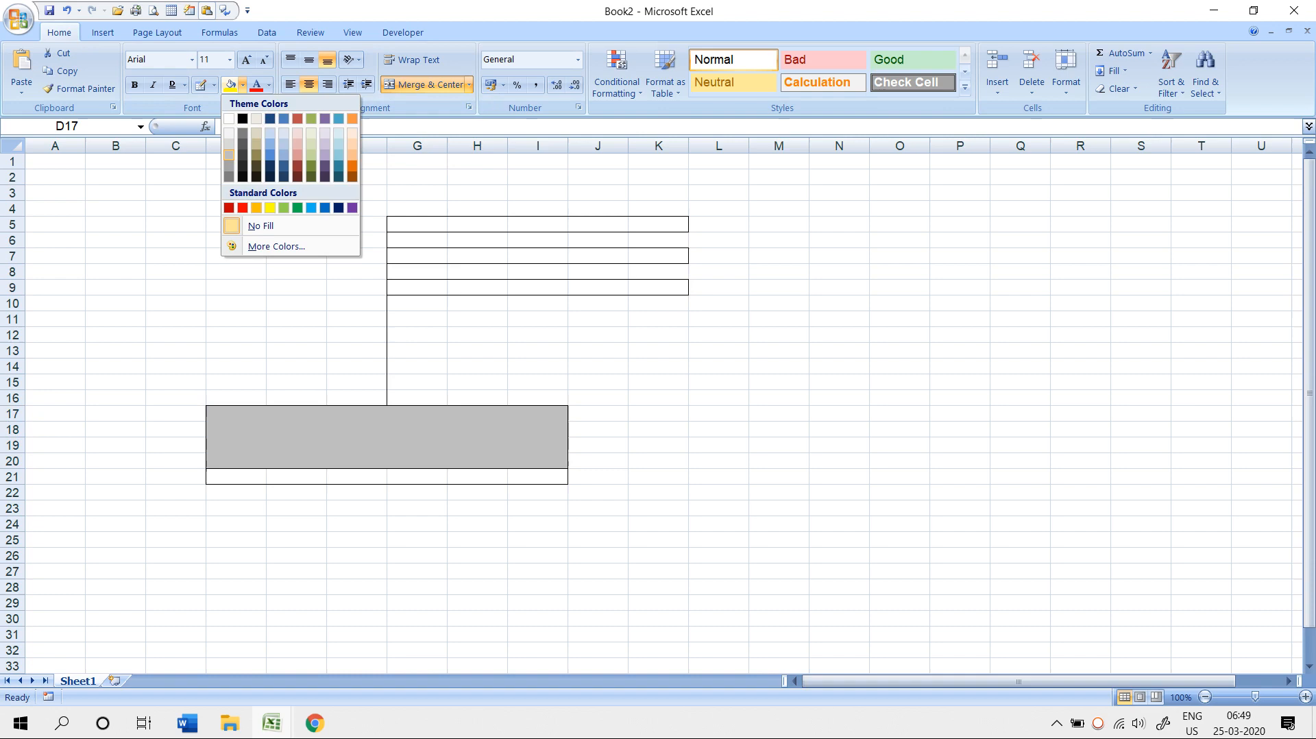
pyautogui.click(229, 156)
# - Fill D21:I21 tan, G5:K5 orange and G9:K9 light green
pyautogui.moveTo(265, 475); pyautogui.dragTo(548, 478)
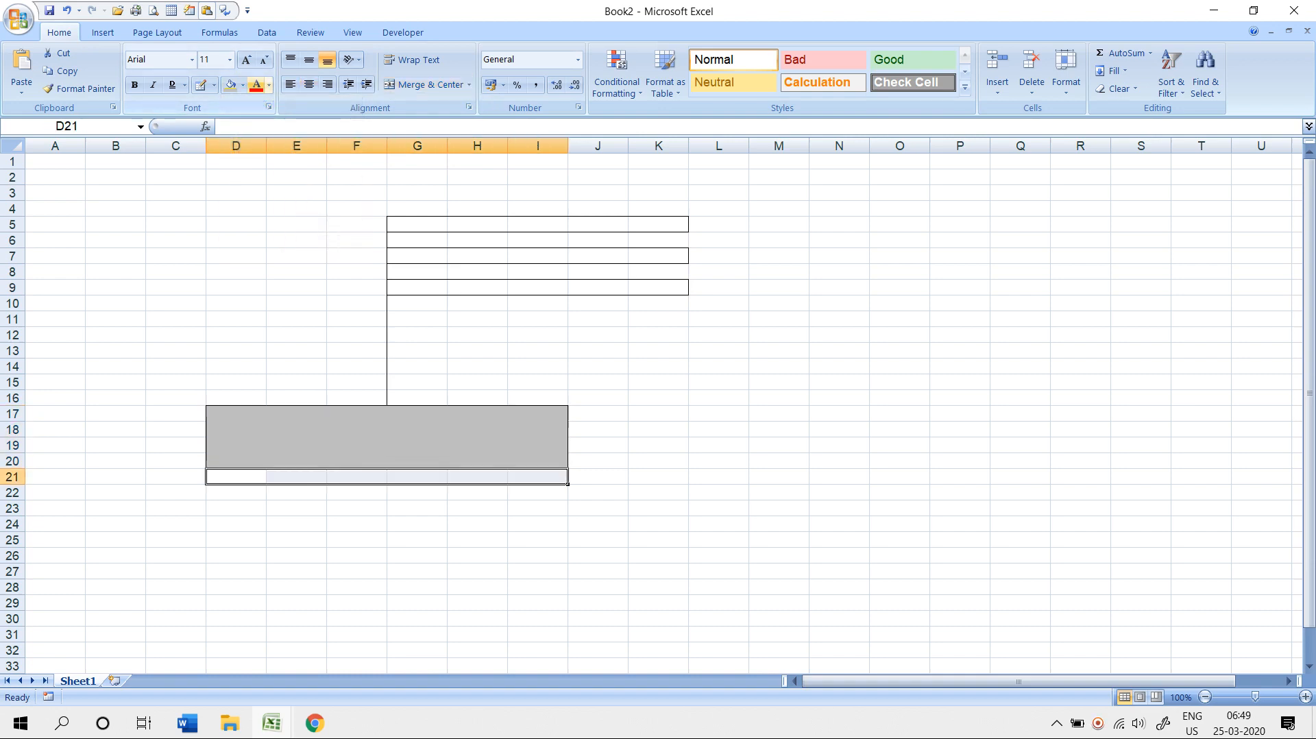
pyautogui.click(243, 85)
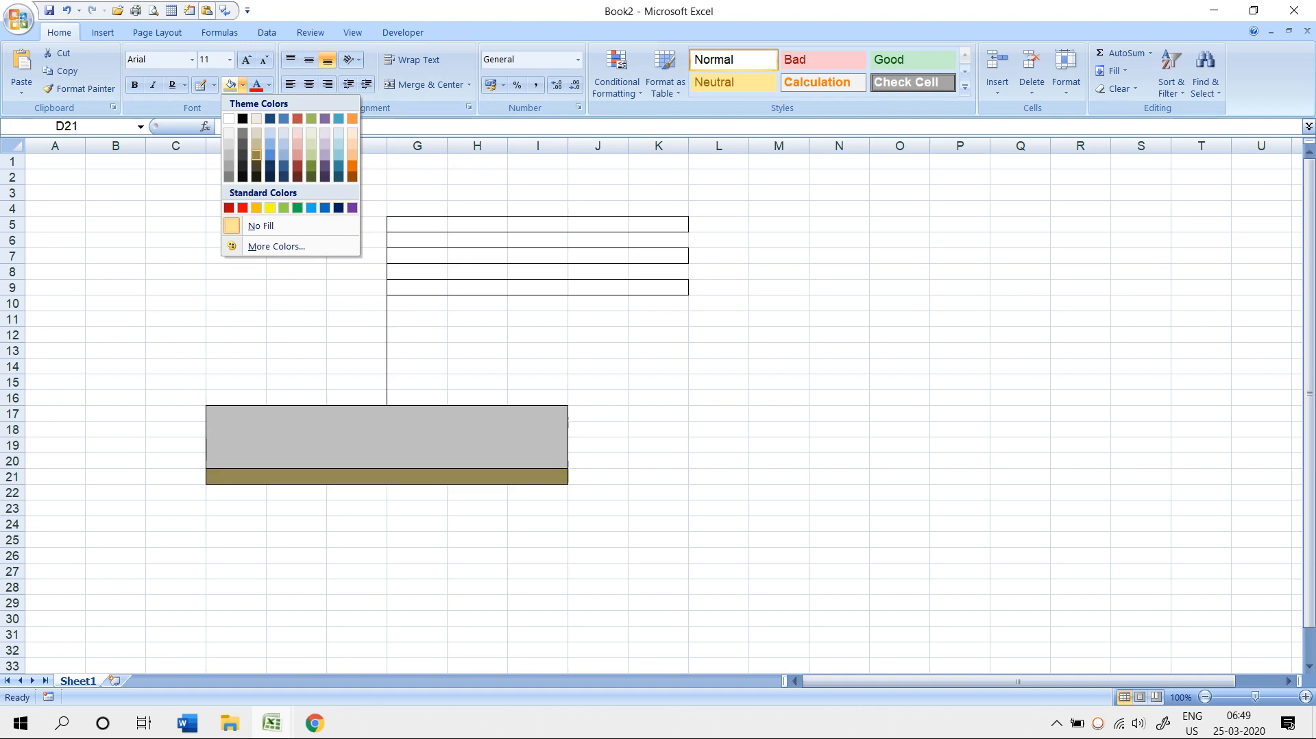
pyautogui.click(256, 155)
pyautogui.moveTo(411, 224); pyautogui.dragTo(679, 226)
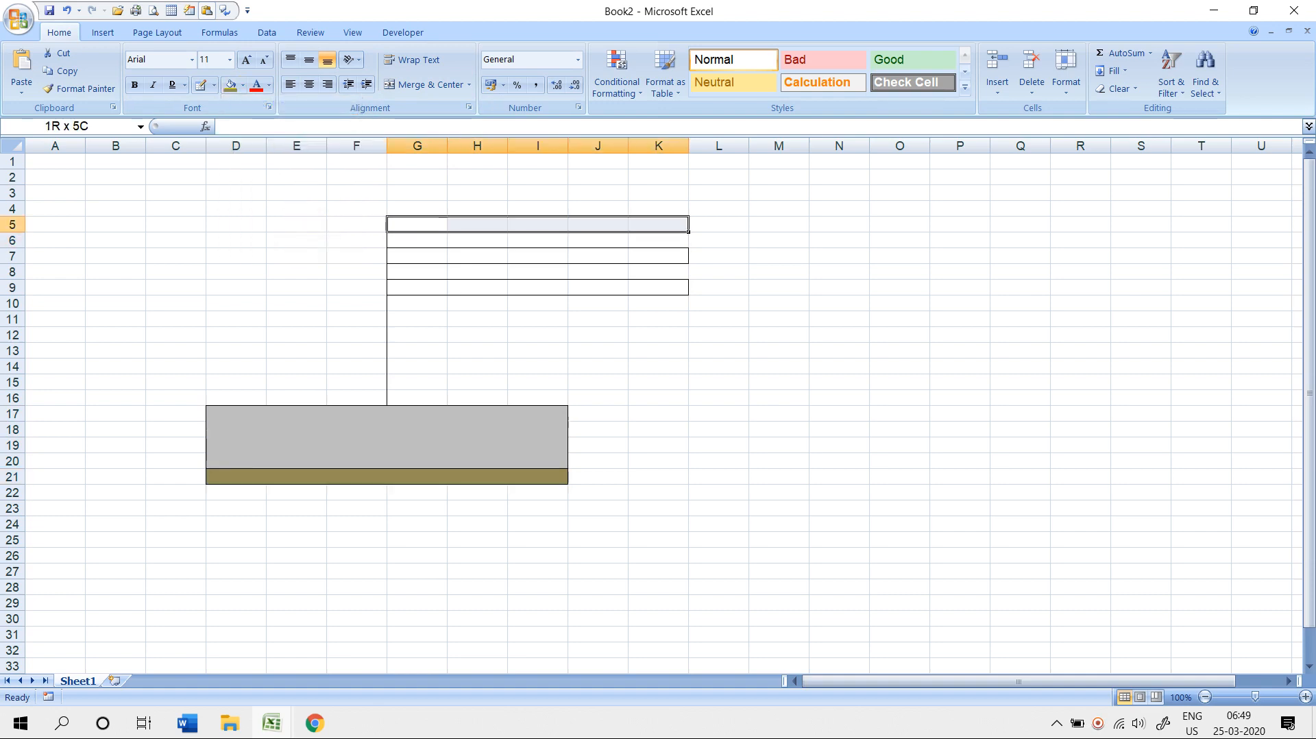
pyautogui.click(242, 85)
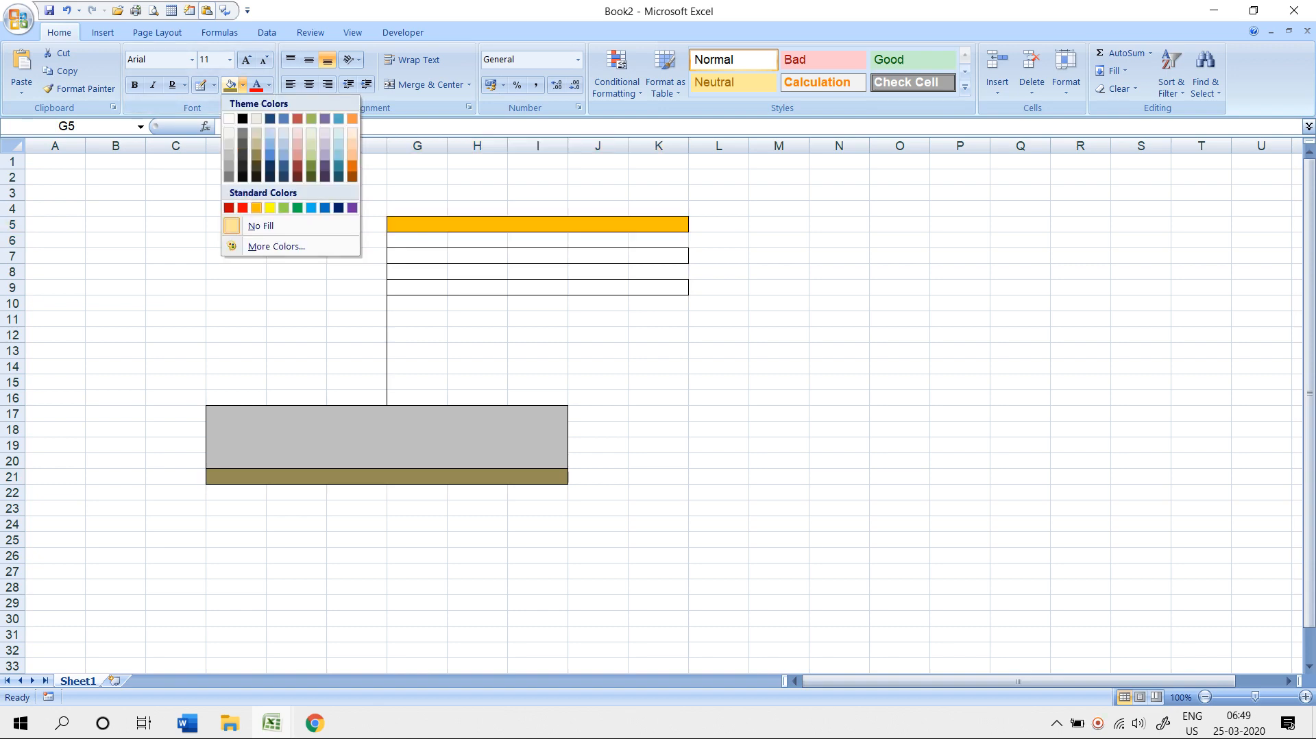
pyautogui.click(256, 207)
pyautogui.moveTo(411, 287); pyautogui.dragTo(688, 293)
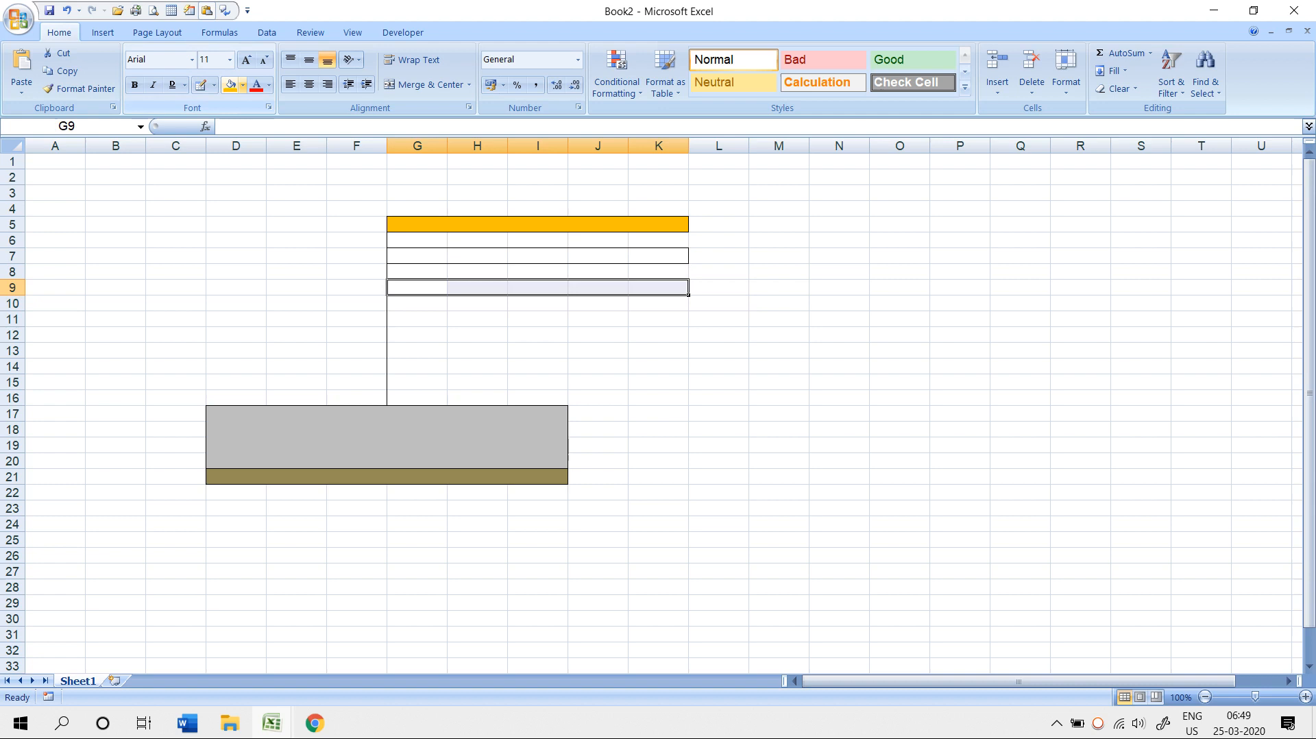
pyautogui.click(243, 84)
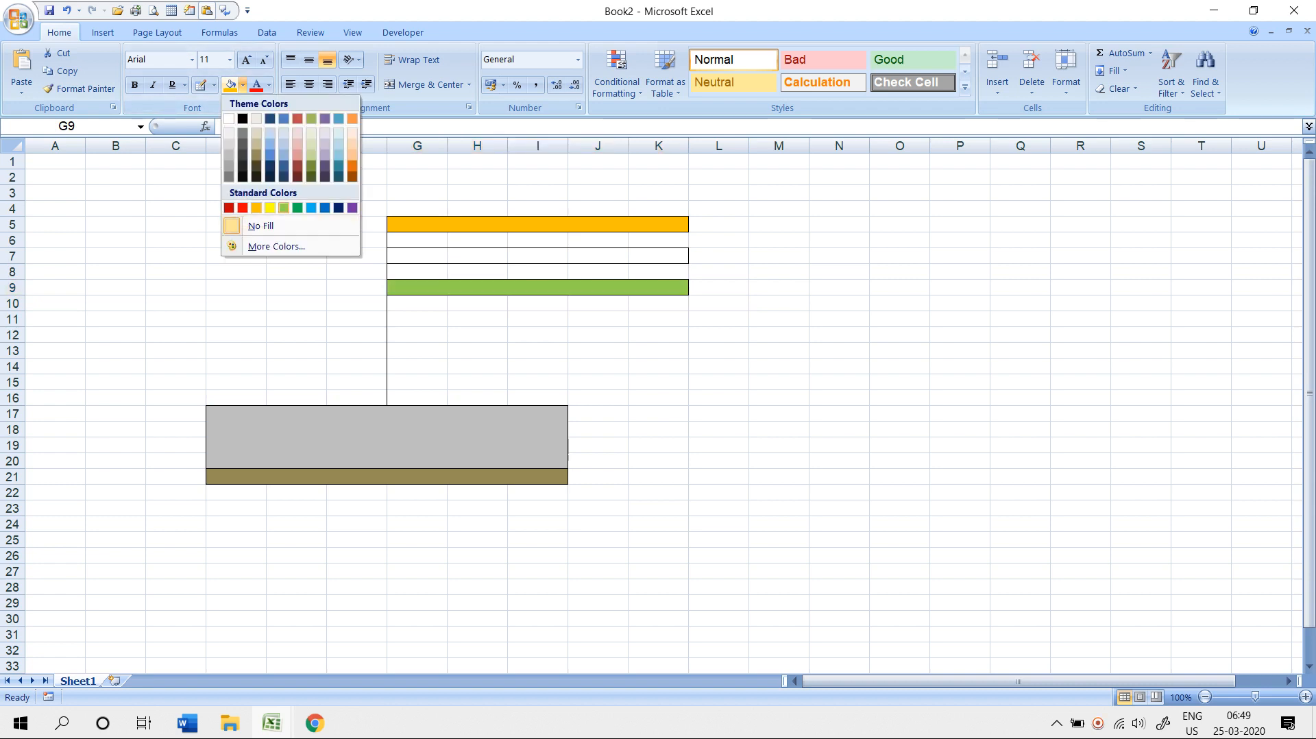
pyautogui.click(284, 207)
pyautogui.click(296, 271)
pyautogui.scroll(-4, 296, 271)
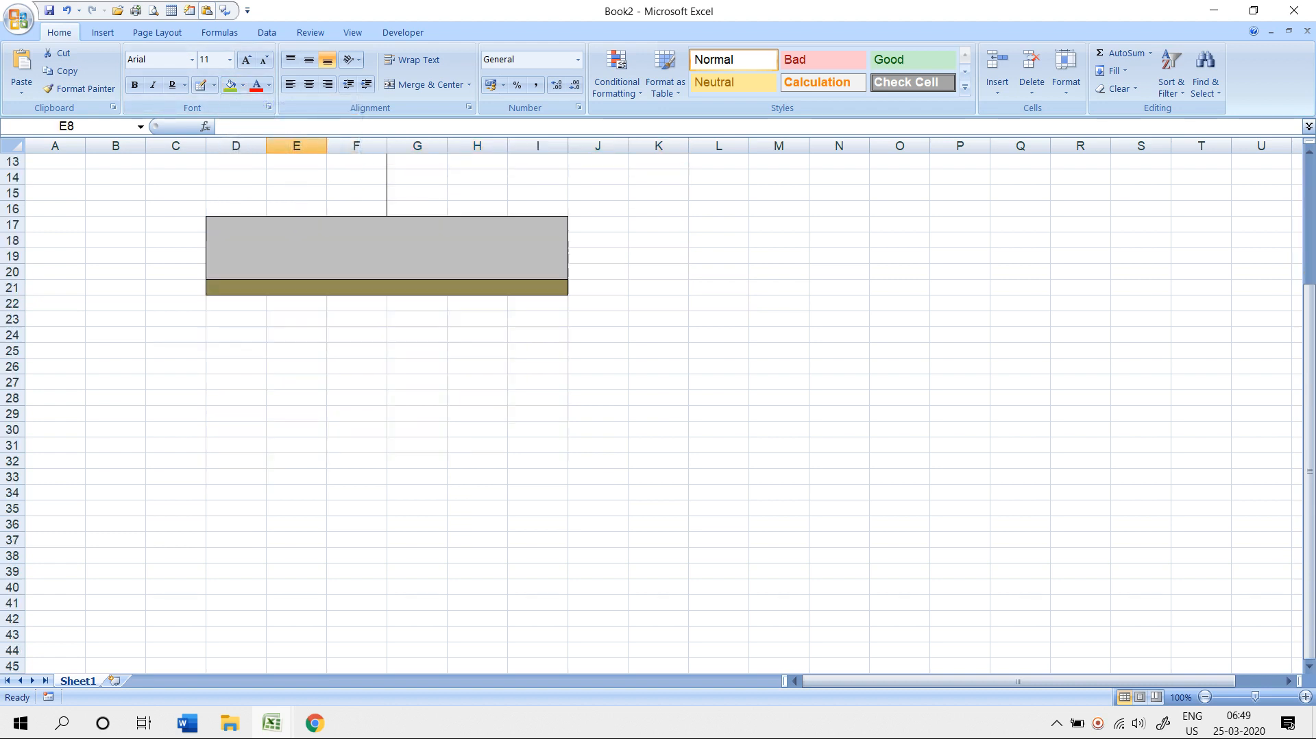
# - With Draw Border, outline the top box starting at F37
pyautogui.scroll(-7, 296, 271)
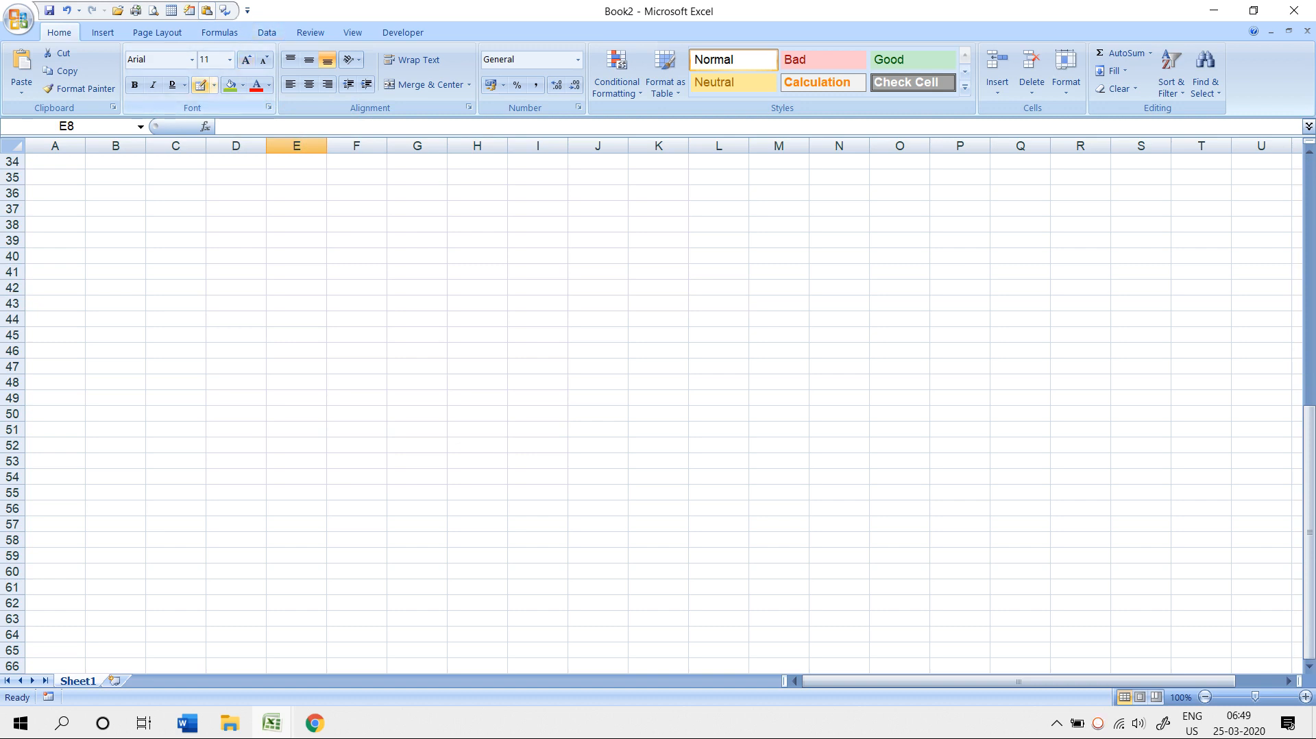
pyautogui.click(214, 84)
pyautogui.click(244, 387)
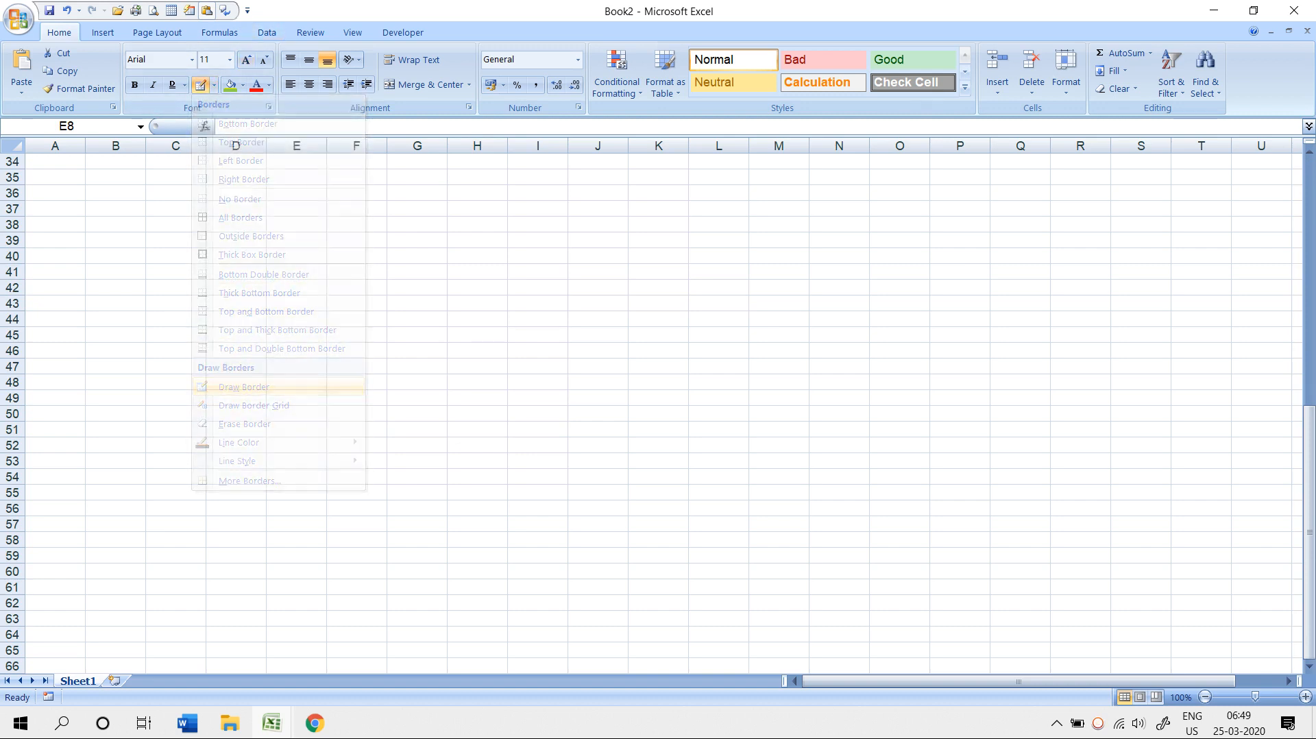
pyautogui.moveTo(326, 200)
pyautogui.mouseDown()
pyautogui.moveTo(447, 248)
pyautogui.moveTo(568, 248)
pyautogui.moveTo(628, 232)
pyautogui.mouseUp()
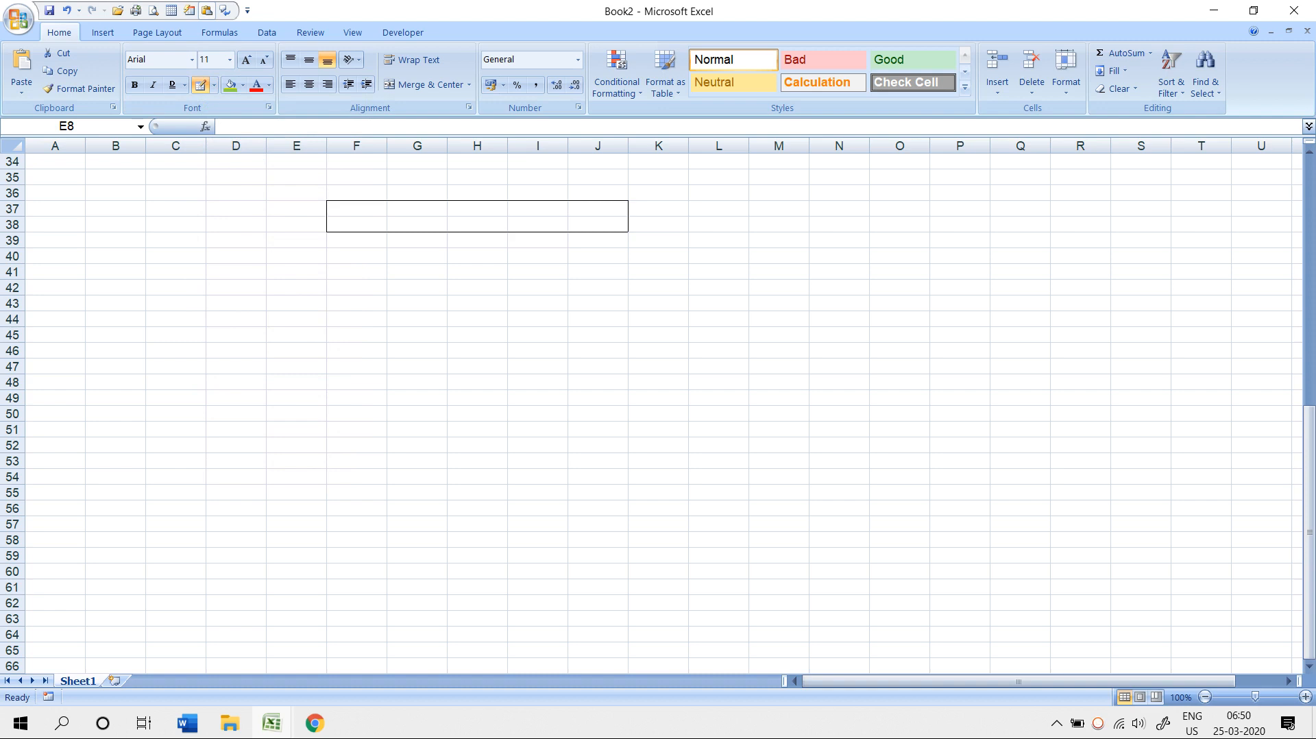
pyautogui.moveTo(628, 231)
pyautogui.mouseDown()
pyautogui.moveTo(688, 248)
pyautogui.moveTo(628, 264)
pyautogui.mouseUp()
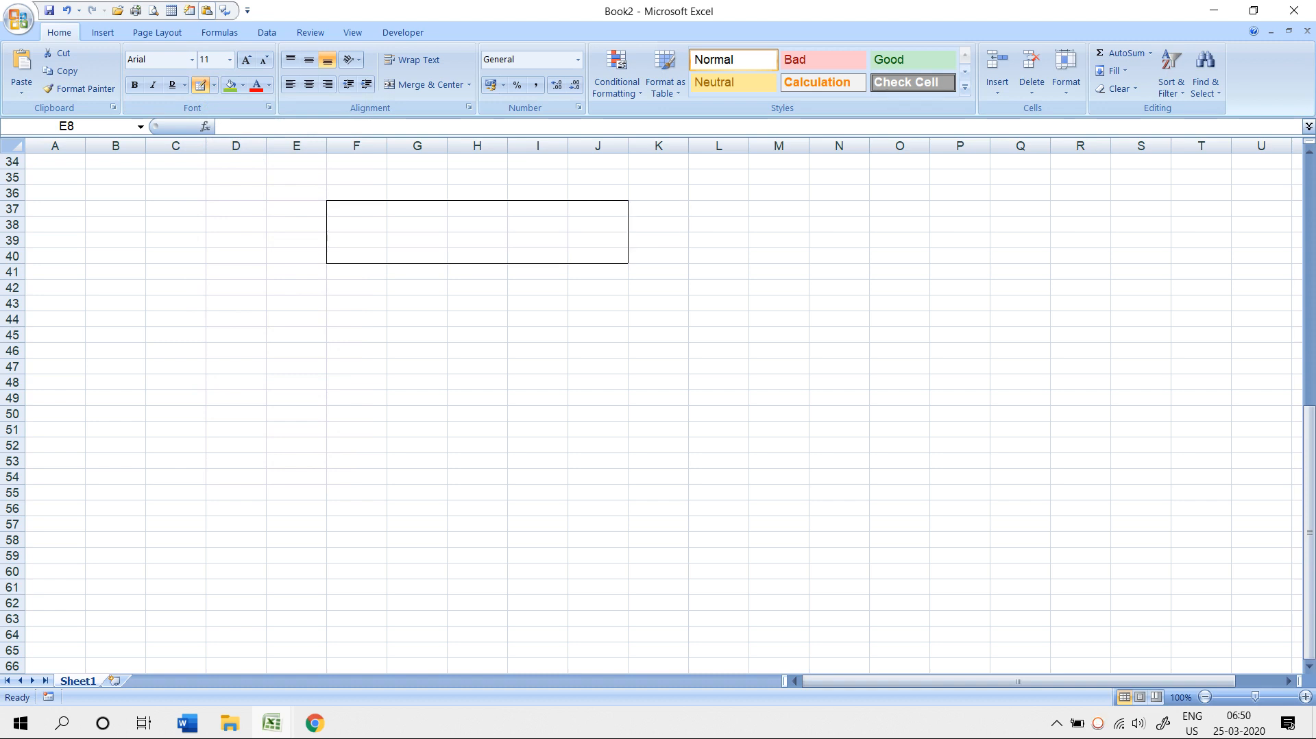
# - Draw the column H stem, crossbar boxes at E48 and I48, and bottom box F51:J54
pyautogui.moveTo(447, 264)
pyautogui.mouseDown()
pyautogui.moveTo(507, 295)
pyautogui.moveTo(507, 374)
pyautogui.mouseUp()
pyautogui.moveTo(265, 373)
pyautogui.mouseDown()
pyautogui.moveTo(388, 360)
pyautogui.moveTo(387, 388)
pyautogui.moveTo(507, 404)
pyautogui.moveTo(447, 467)
pyautogui.moveTo(447, 421)
pyautogui.mouseUp()
pyautogui.moveTo(507, 373)
pyautogui.mouseDown()
pyautogui.moveTo(567, 408)
pyautogui.moveTo(747, 452)
pyautogui.moveTo(809, 418)
pyautogui.moveTo(688, 421)
pyautogui.mouseUp()
pyautogui.moveTo(326, 420)
pyautogui.mouseDown()
pyautogui.moveTo(507, 436)
pyautogui.moveTo(628, 483)
pyautogui.mouseUp()
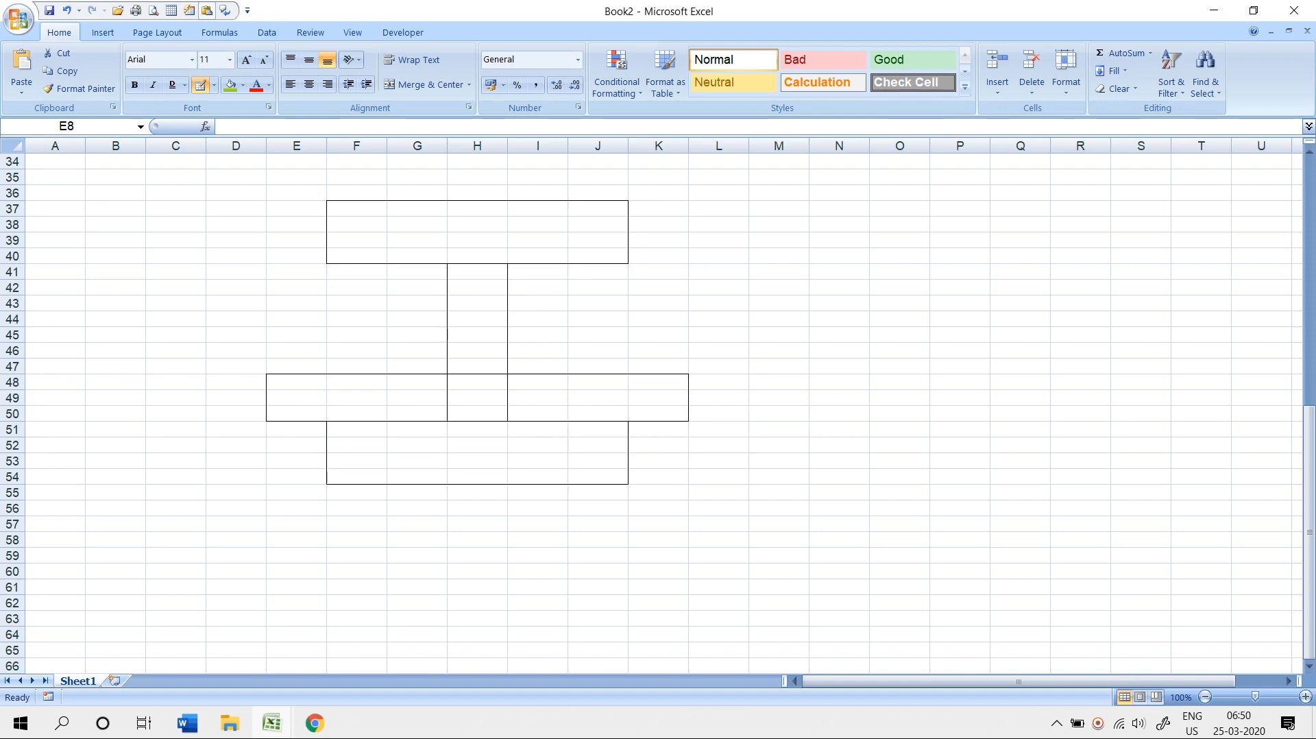
# - Add a short vertical connector line, then stop drawing borders and select E60
pyautogui.scroll(-3, 658, 411)
pyautogui.scroll(-2, 658, 411)
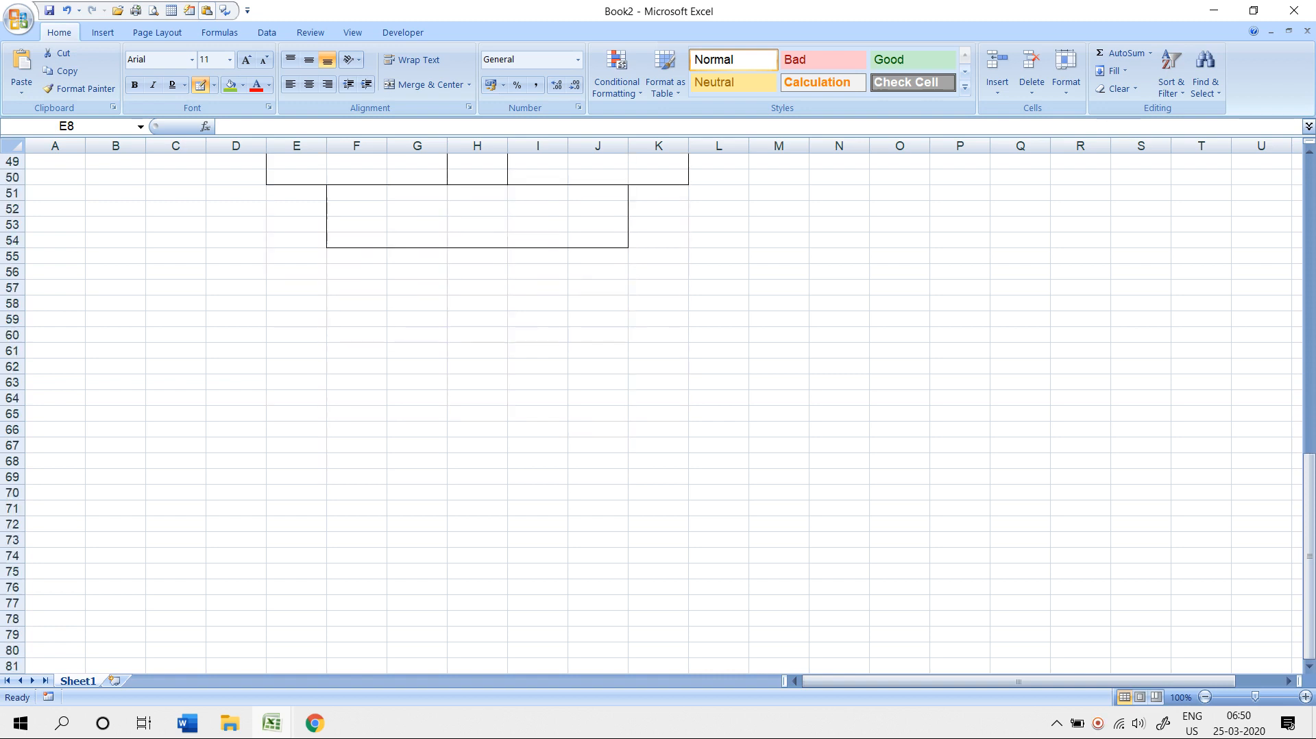
pyautogui.moveTo(387, 263); pyautogui.dragTo(387, 390)
pyautogui.press('Escape')
pyautogui.click(296, 335)
pyautogui.scroll(-5, 296, 335)
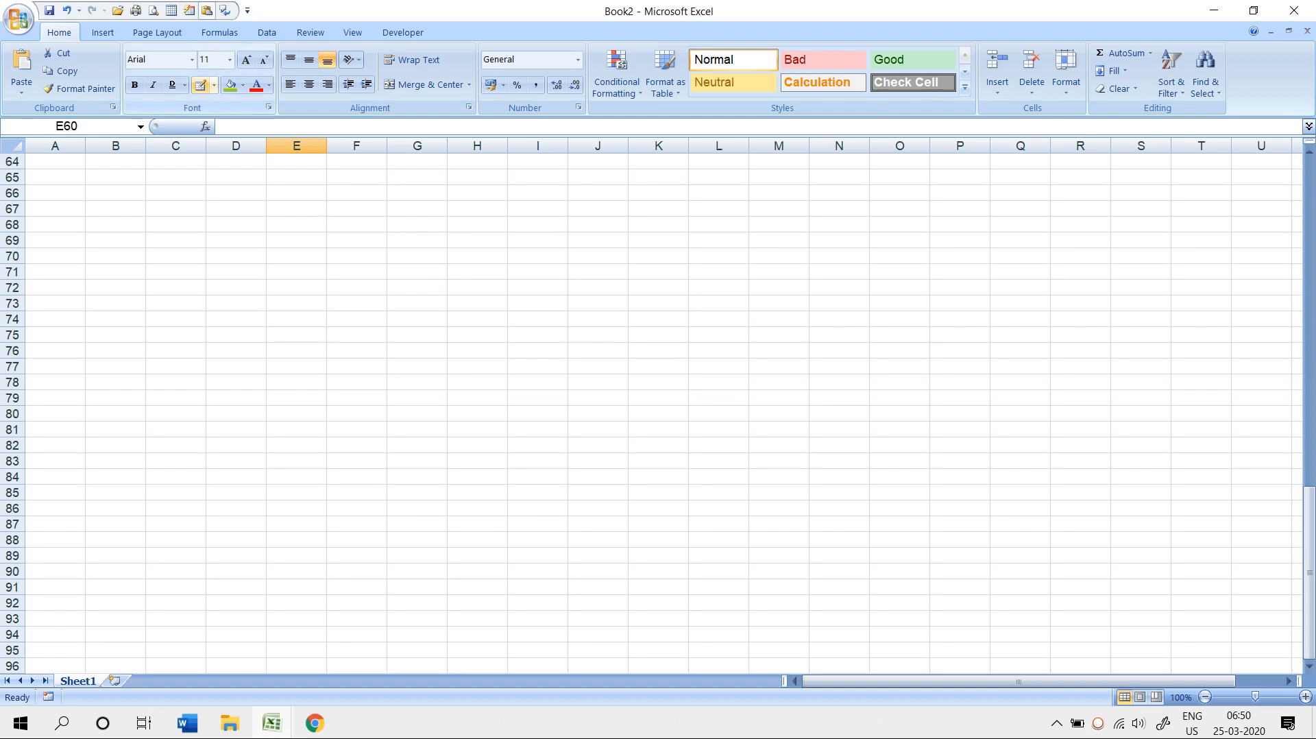
# - Draw border grids over C75:Q88 and B64:O82 using Draw Border Grid
pyautogui.click(214, 85)
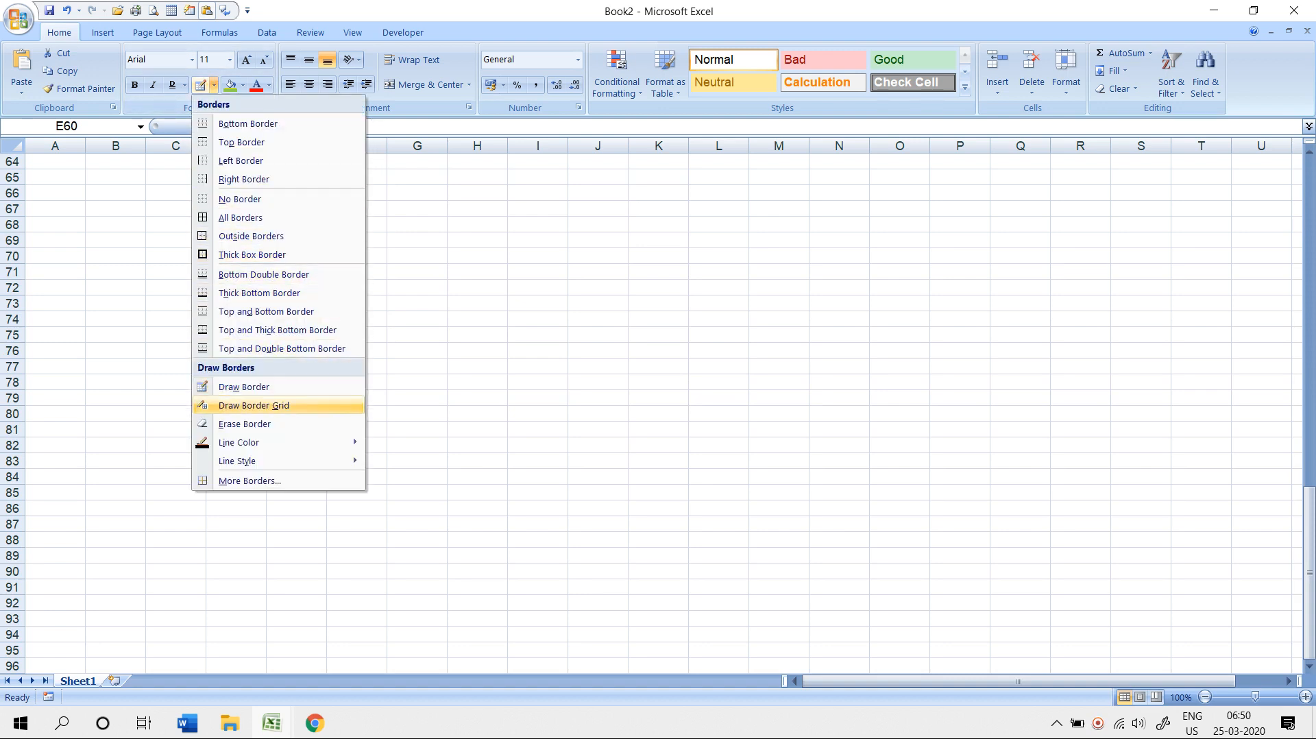
pyautogui.click(247, 405)
pyautogui.moveTo(266, 373); pyautogui.dragTo(1050, 547)
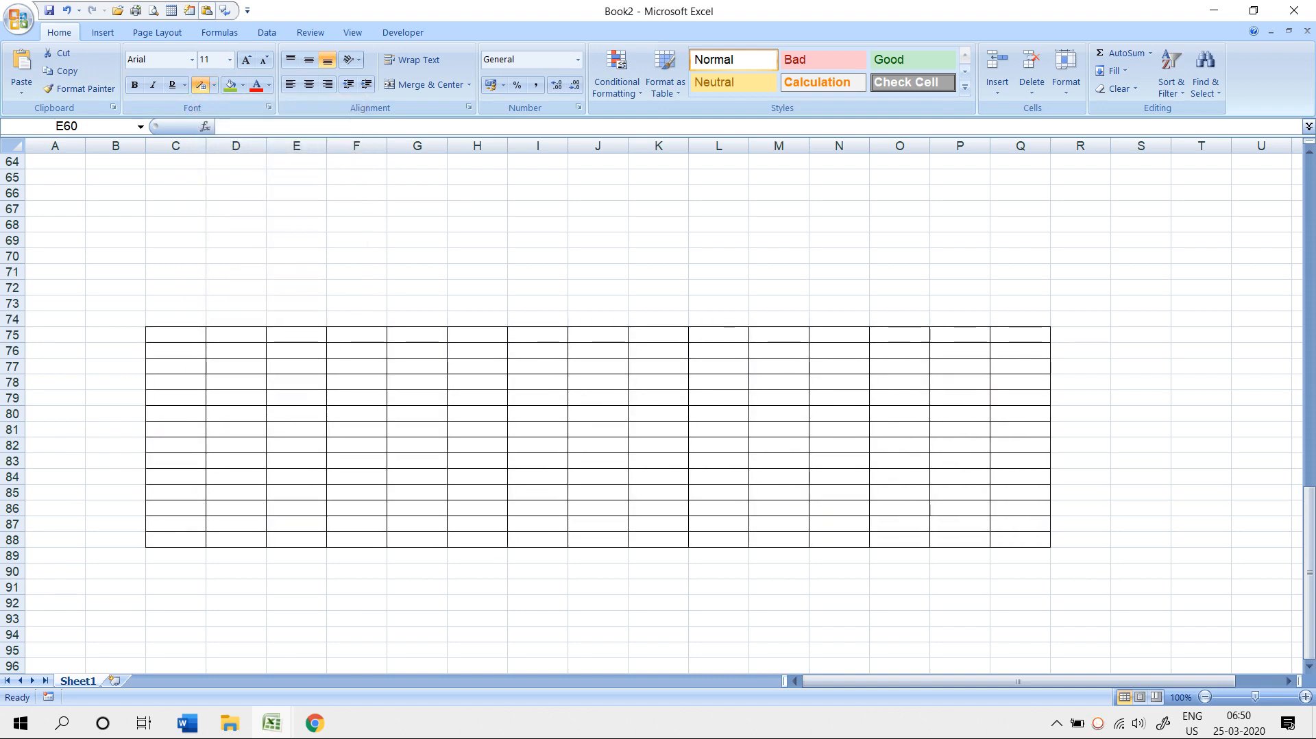
pyautogui.moveTo(86, 157); pyautogui.dragTo(929, 453)
pyautogui.scroll(-4, 929, 453)
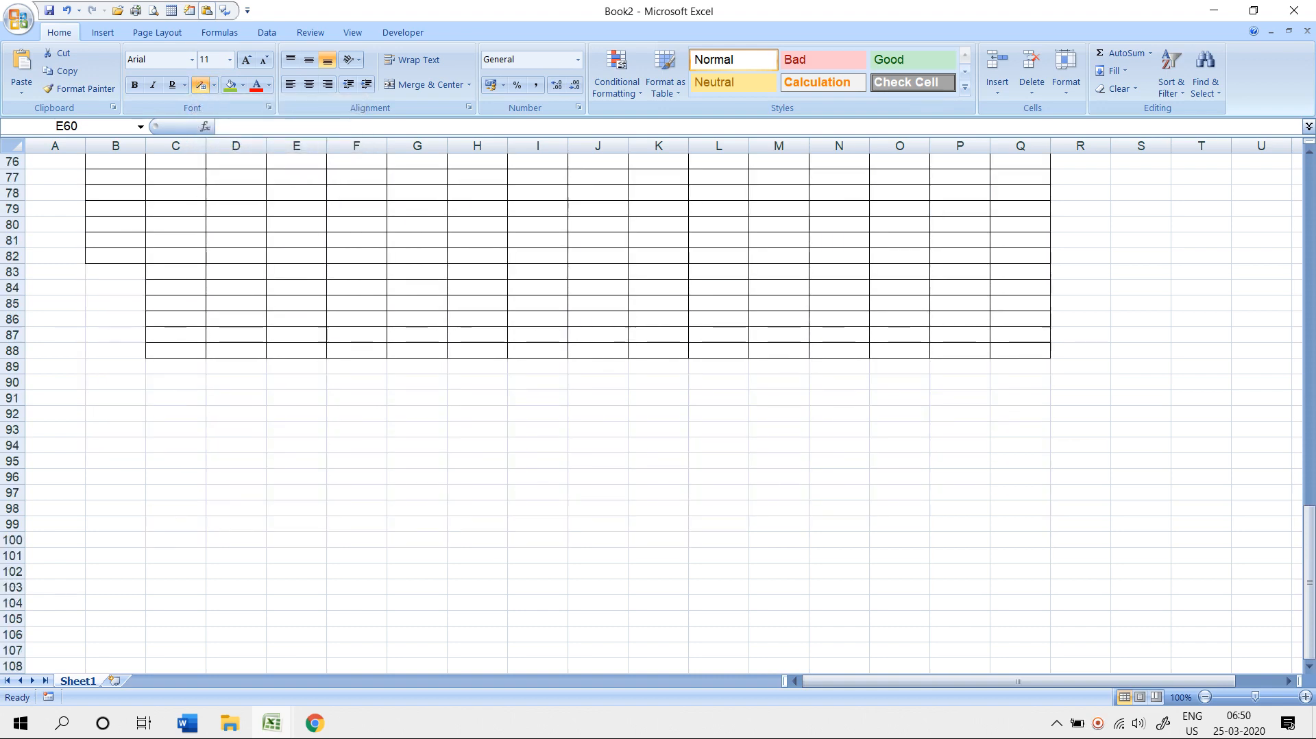
# - Erase the drawn borders, leaving only the outline fragments around column J
pyautogui.click(214, 85)
pyautogui.click(245, 423)
pyautogui.scroll(10, 548, 412)
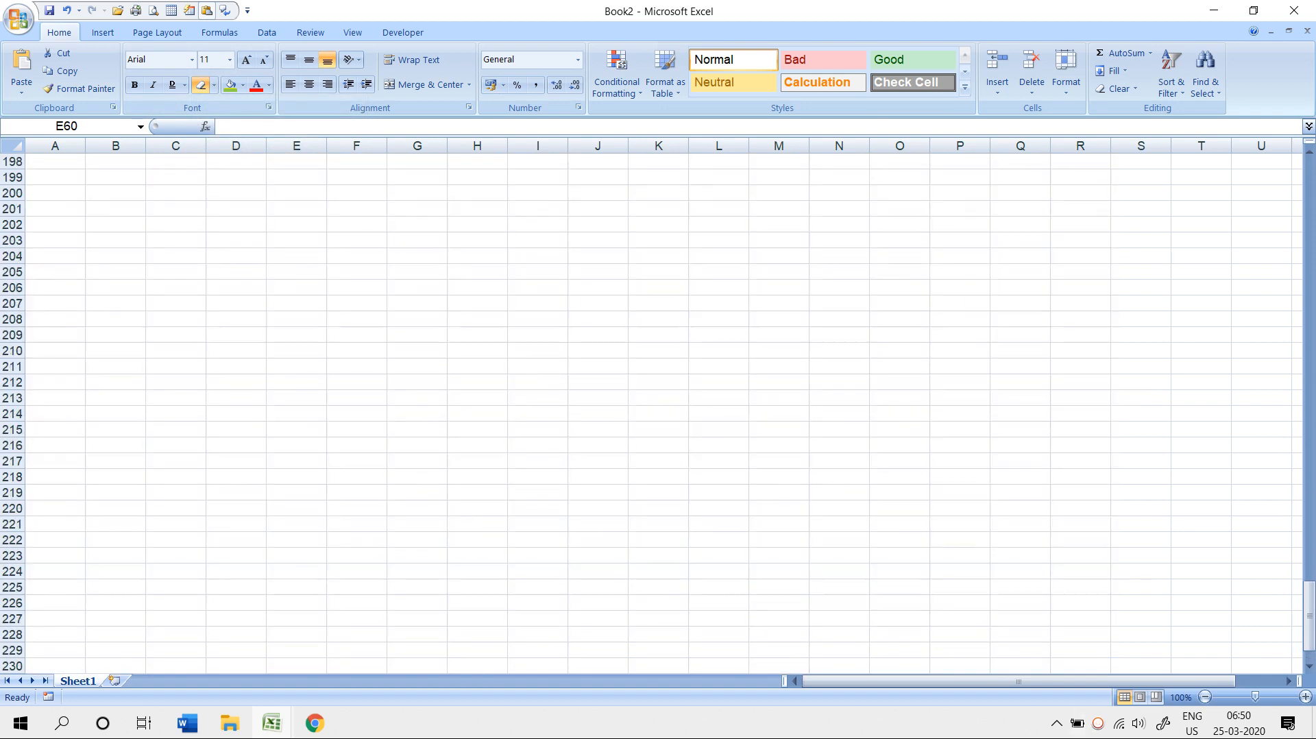
pyautogui.scroll(20, 548, 412)
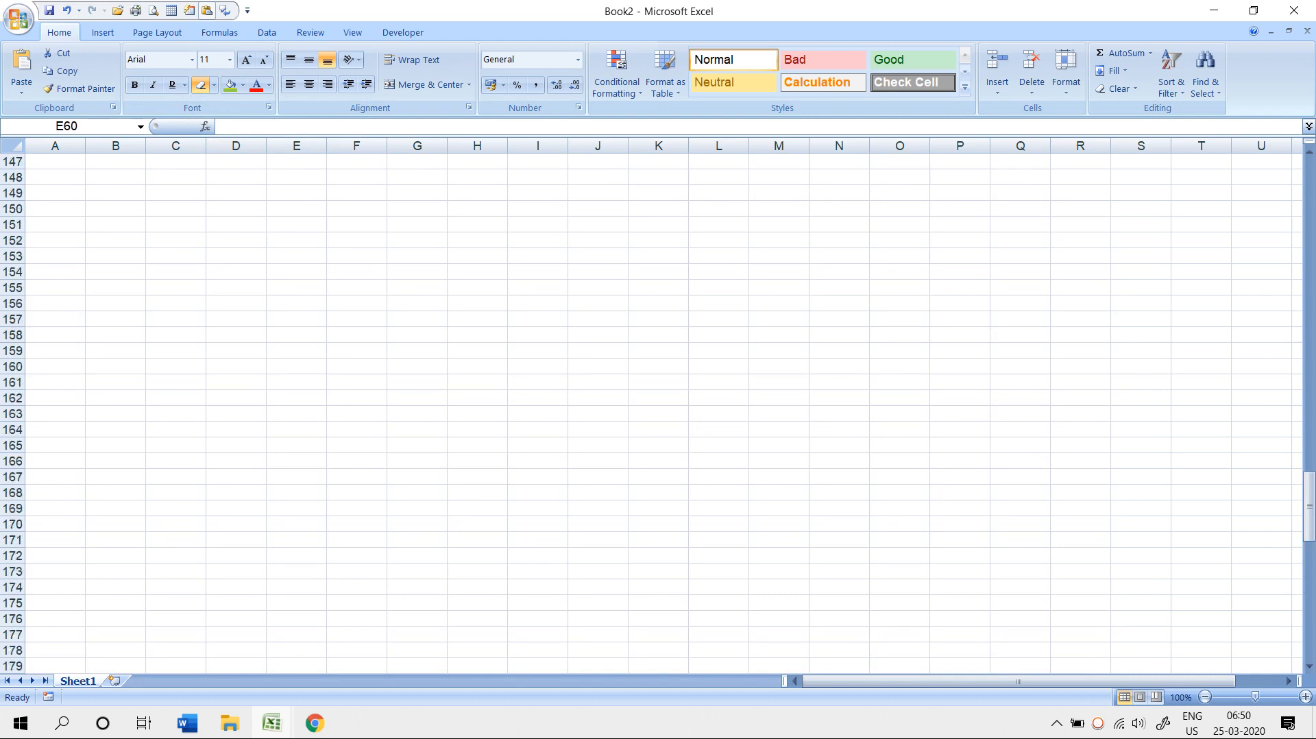
pyautogui.scroll(20, 658, 411)
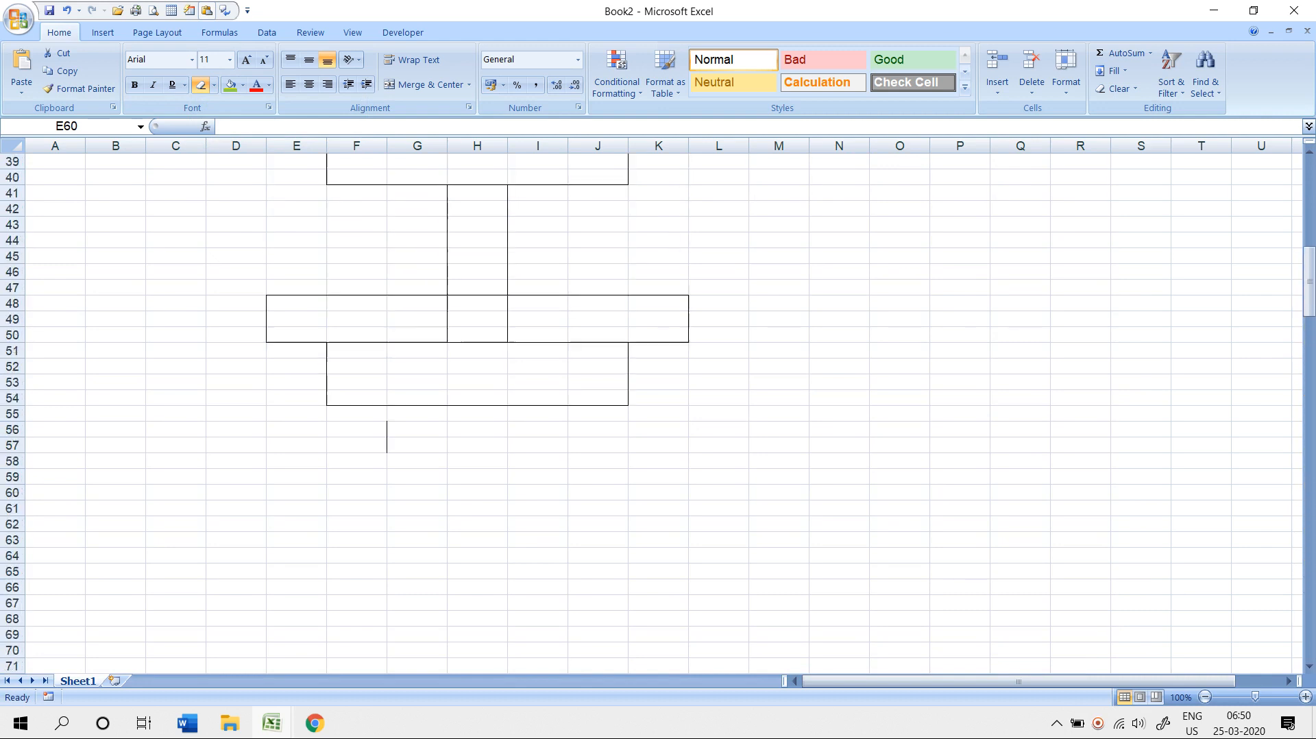
pyautogui.scroll(4, 657, 411)
pyautogui.moveTo(86, 185)
pyautogui.mouseDown()
pyautogui.moveTo(749, 470)
pyautogui.moveTo(989, 548)
pyautogui.mouseUp()
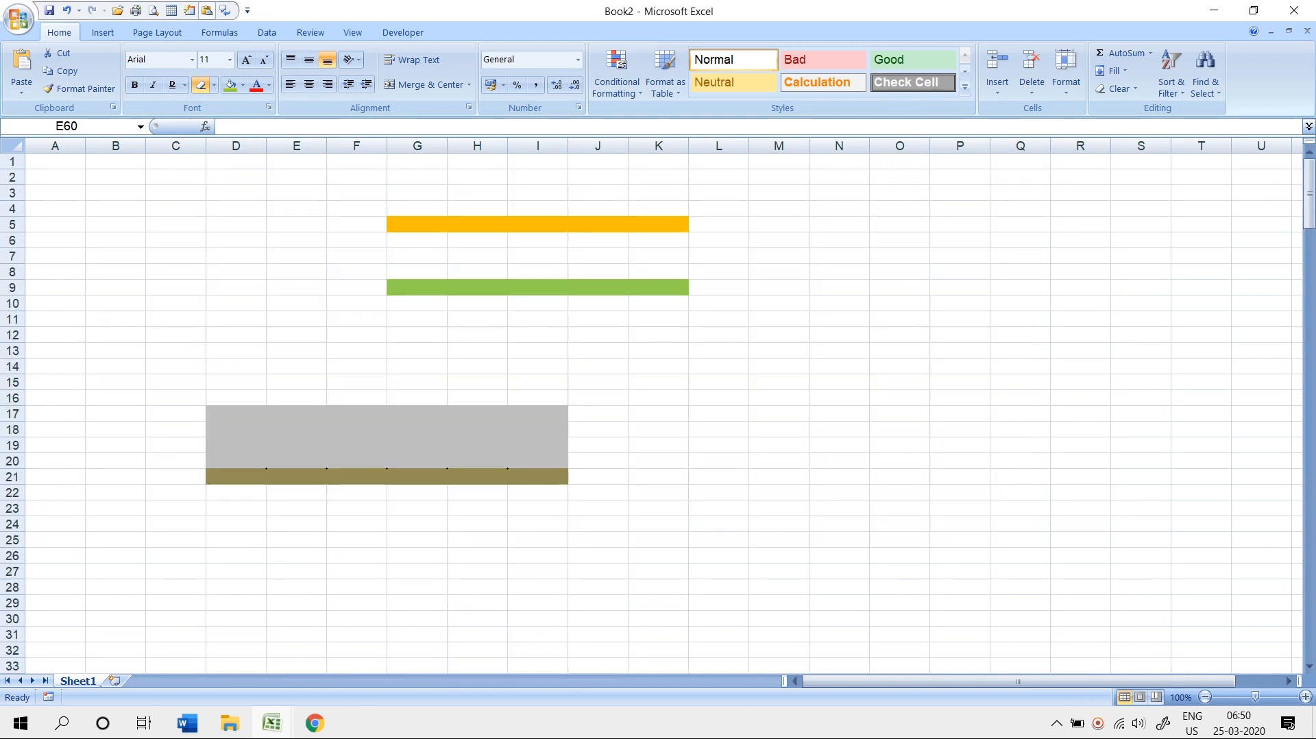
pyautogui.moveTo(207, 169)
pyautogui.mouseDown()
pyautogui.moveTo(566, 469)
pyautogui.moveTo(566, 675)
pyautogui.mouseUp()
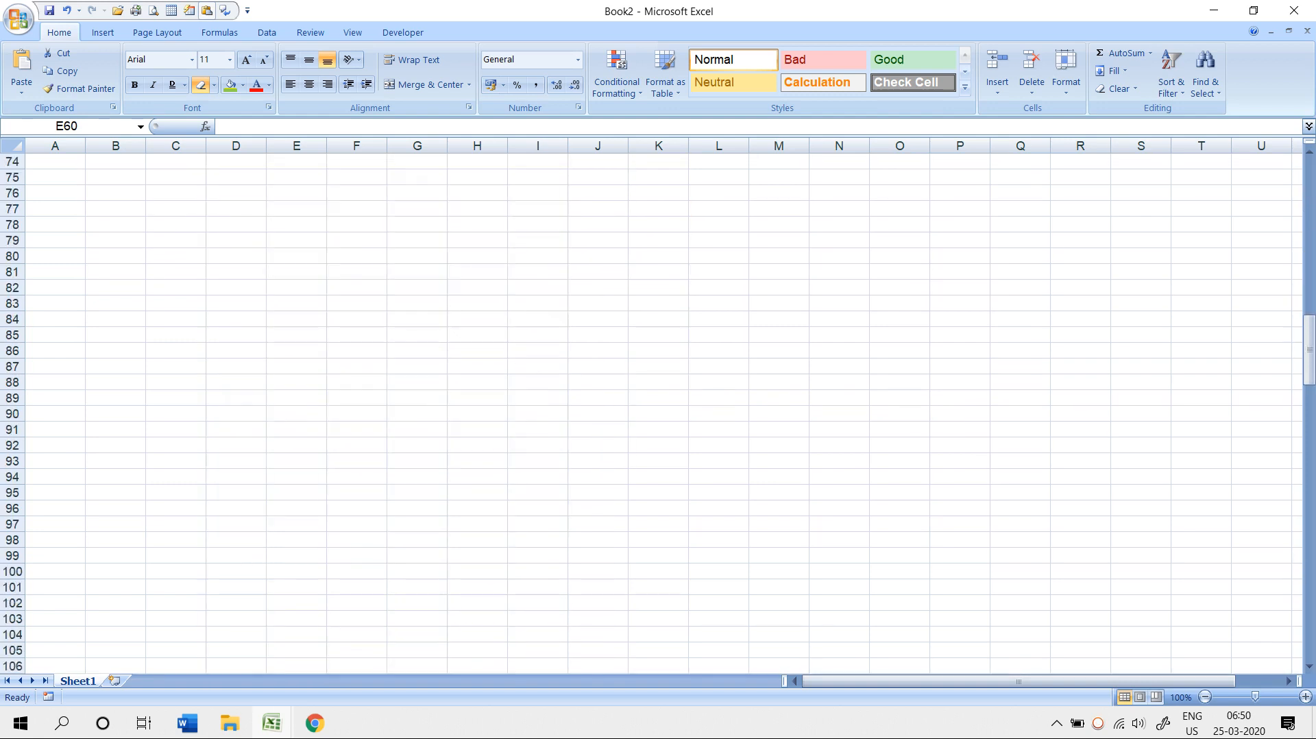
pyautogui.scroll(20, 658, 412)
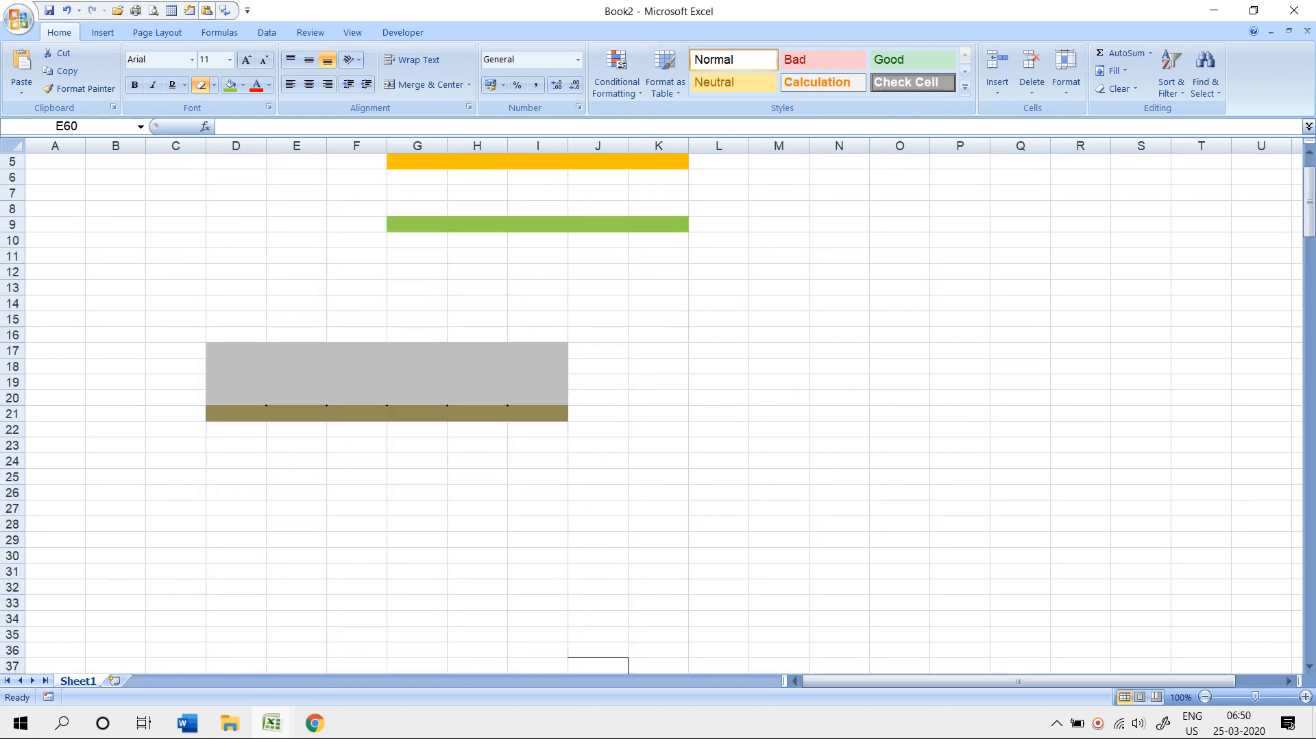
pyautogui.scroll(-12, 658, 411)
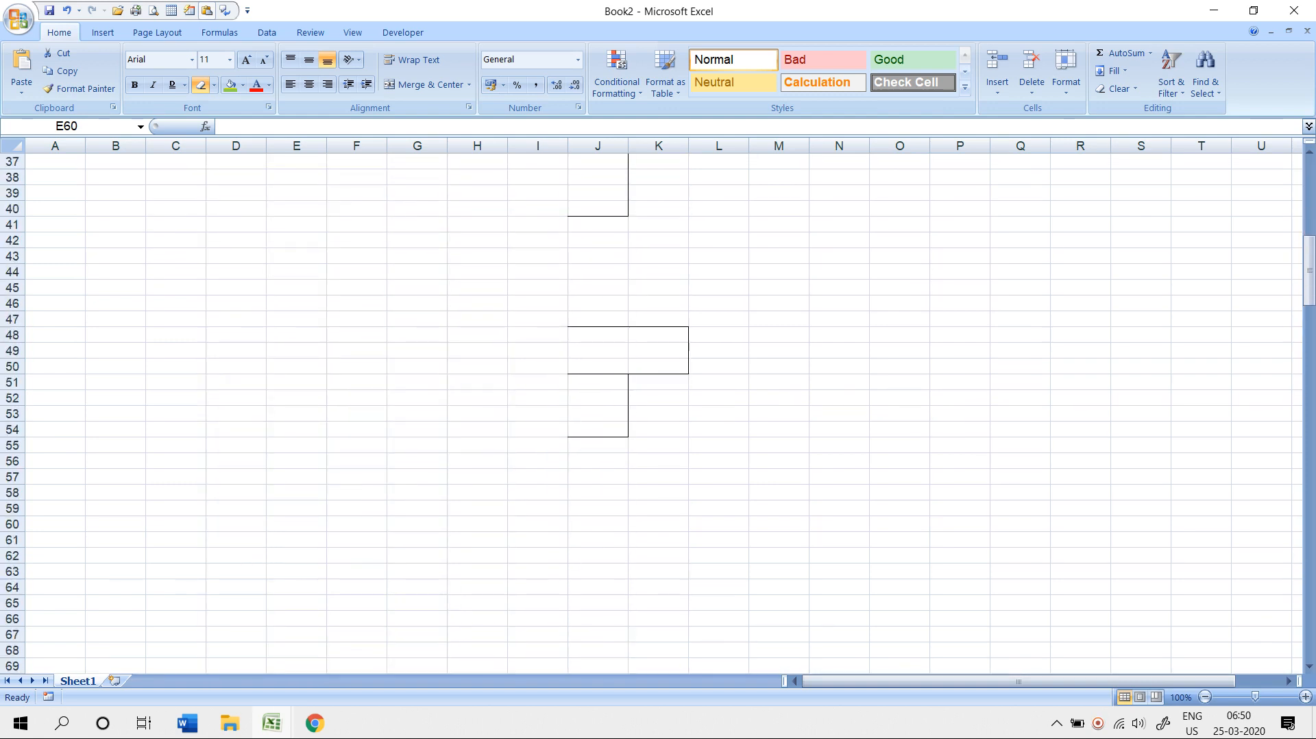
# - Set the border line colour to red and draw a red border grid over F60:H62
pyautogui.click(215, 84)
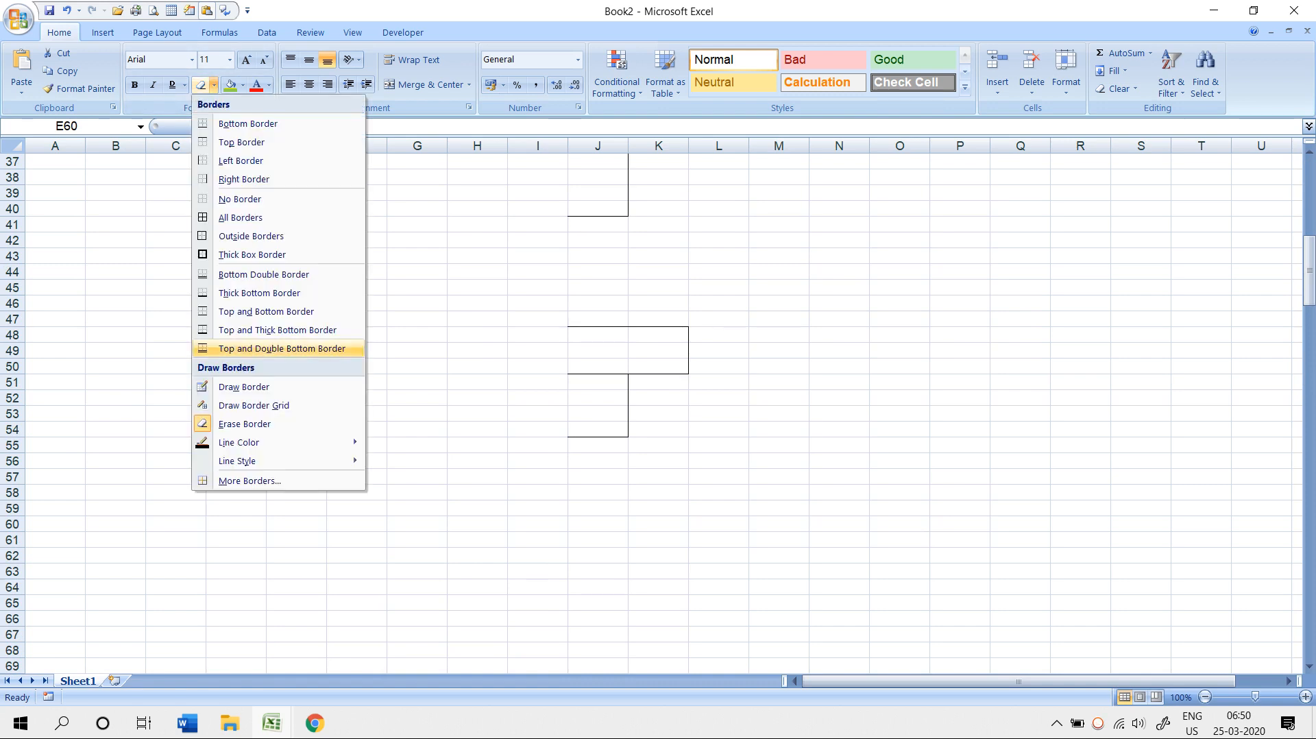
pyautogui.moveTo(238, 442)
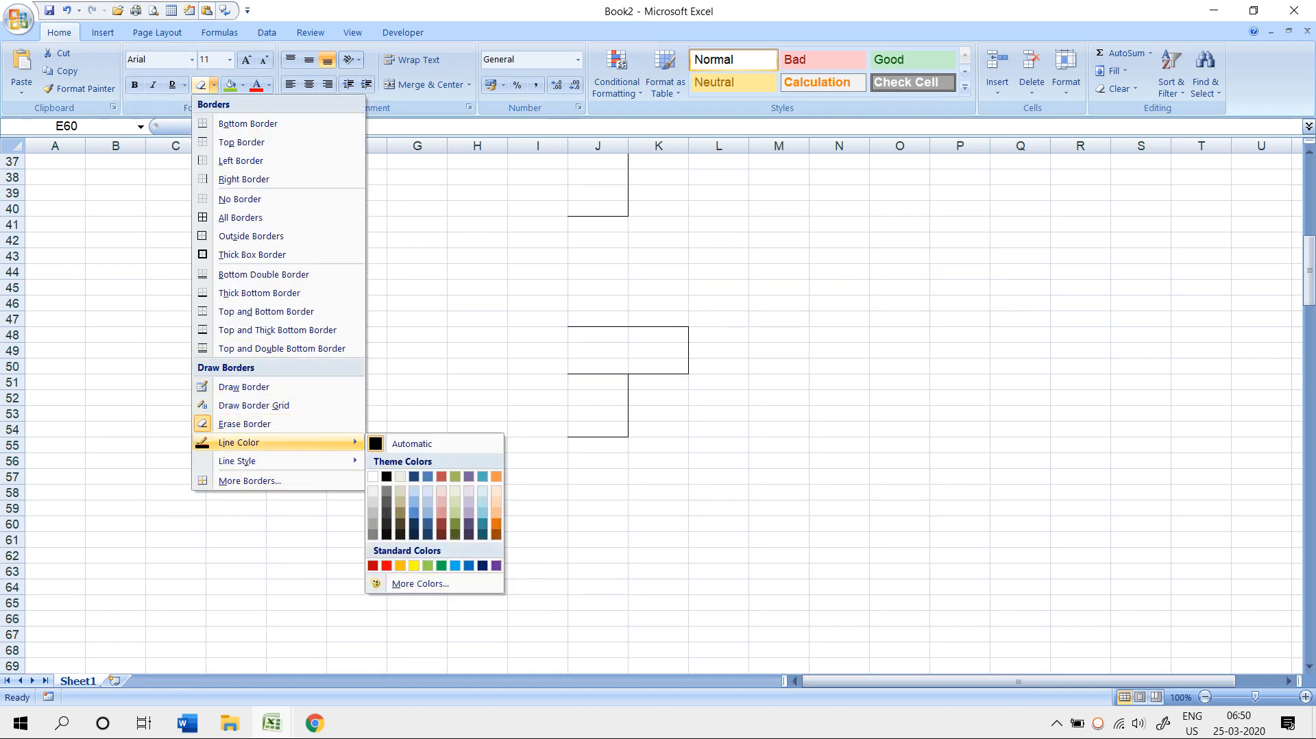
pyautogui.click(387, 565)
pyautogui.moveTo(329, 518); pyautogui.dragTo(506, 560)
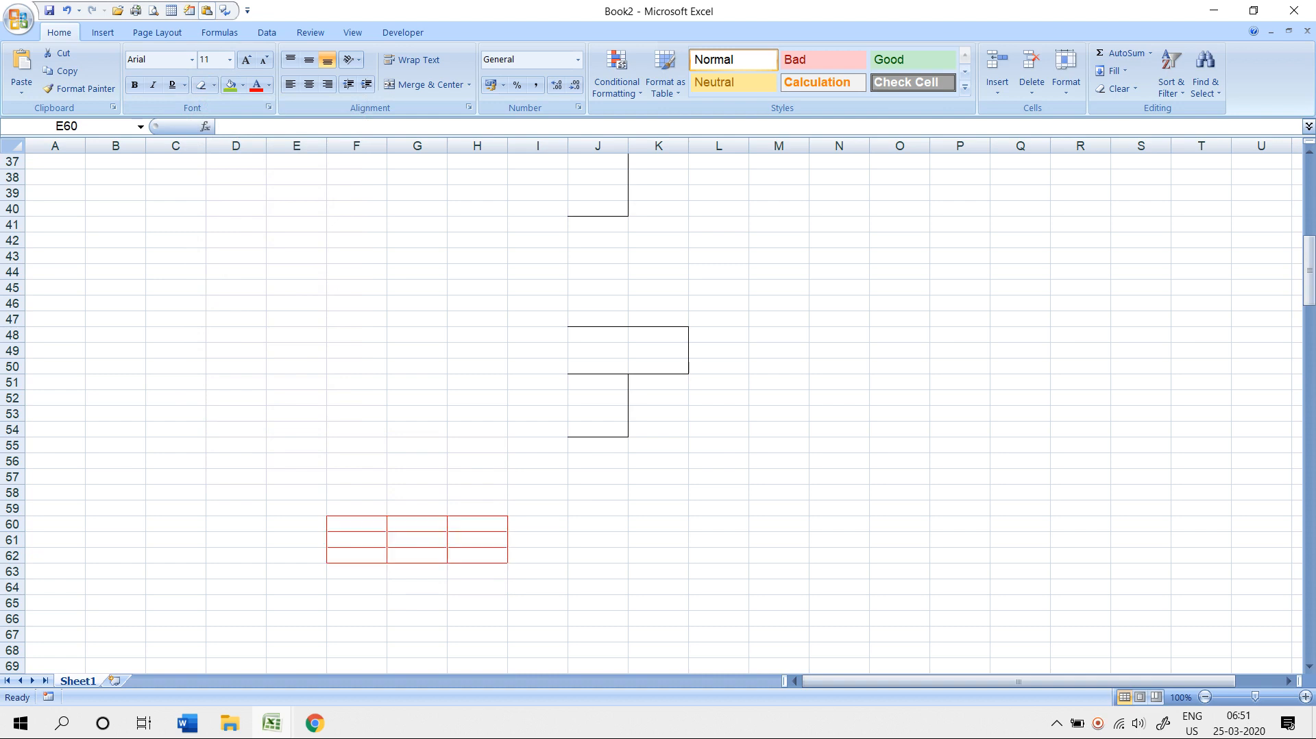
pyautogui.click(214, 85)
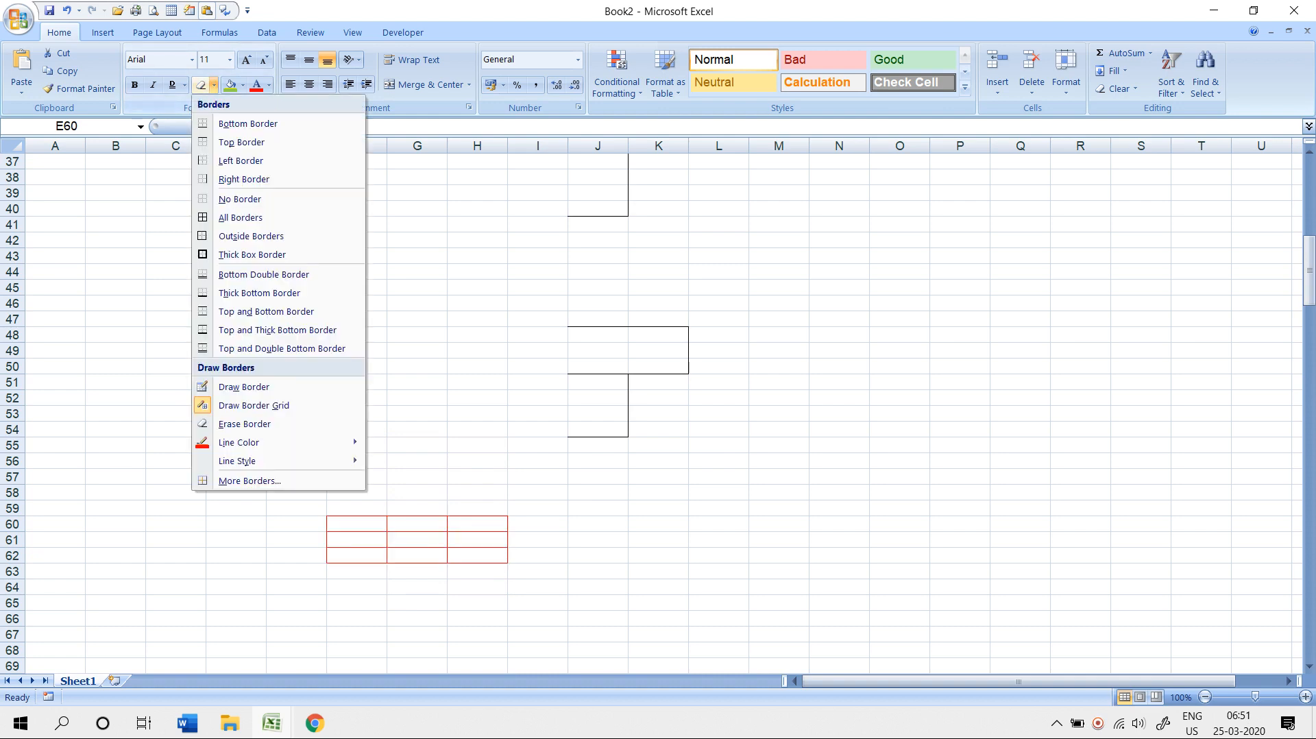
# - Switch to a dashed line style and draw dashed red grids covering C37:L67
pyautogui.moveTo(240, 460)
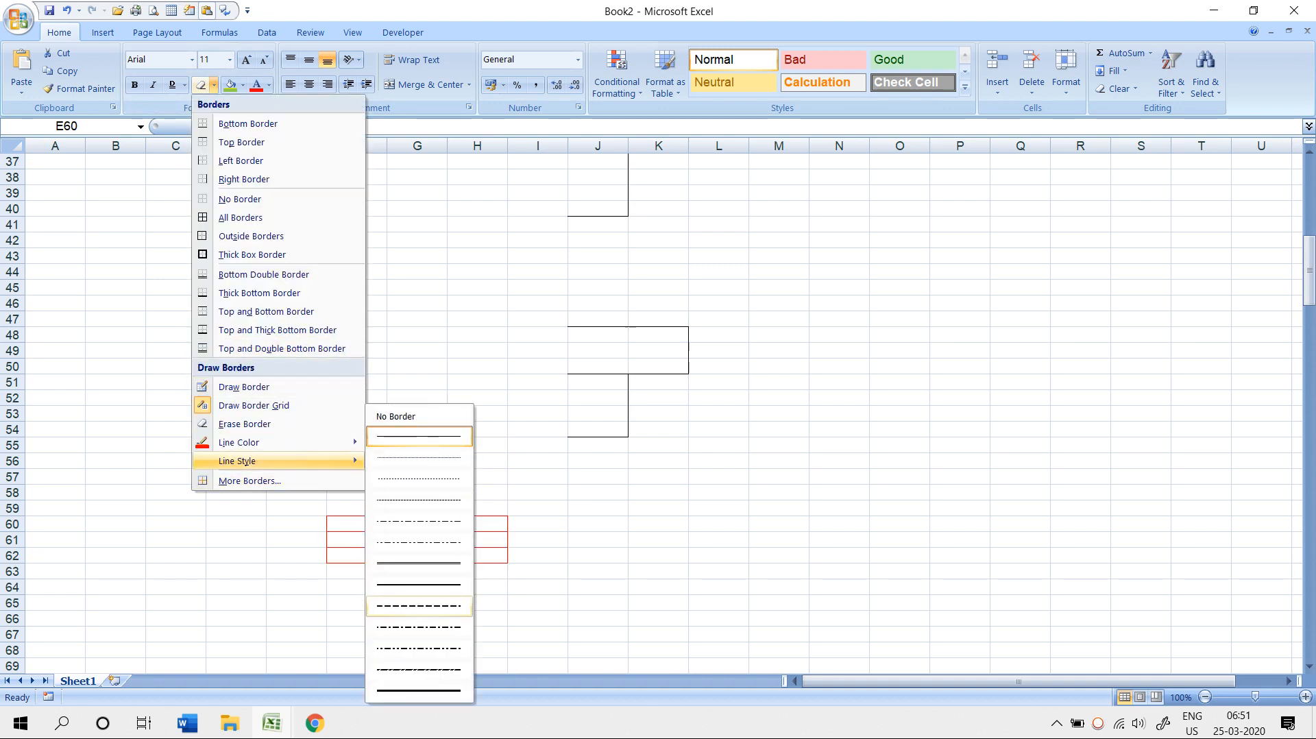
pyautogui.click(418, 605)
pyautogui.moveTo(388, 262)
pyautogui.mouseDown()
pyautogui.moveTo(626, 262)
pyautogui.moveTo(658, 476)
pyautogui.mouseUp()
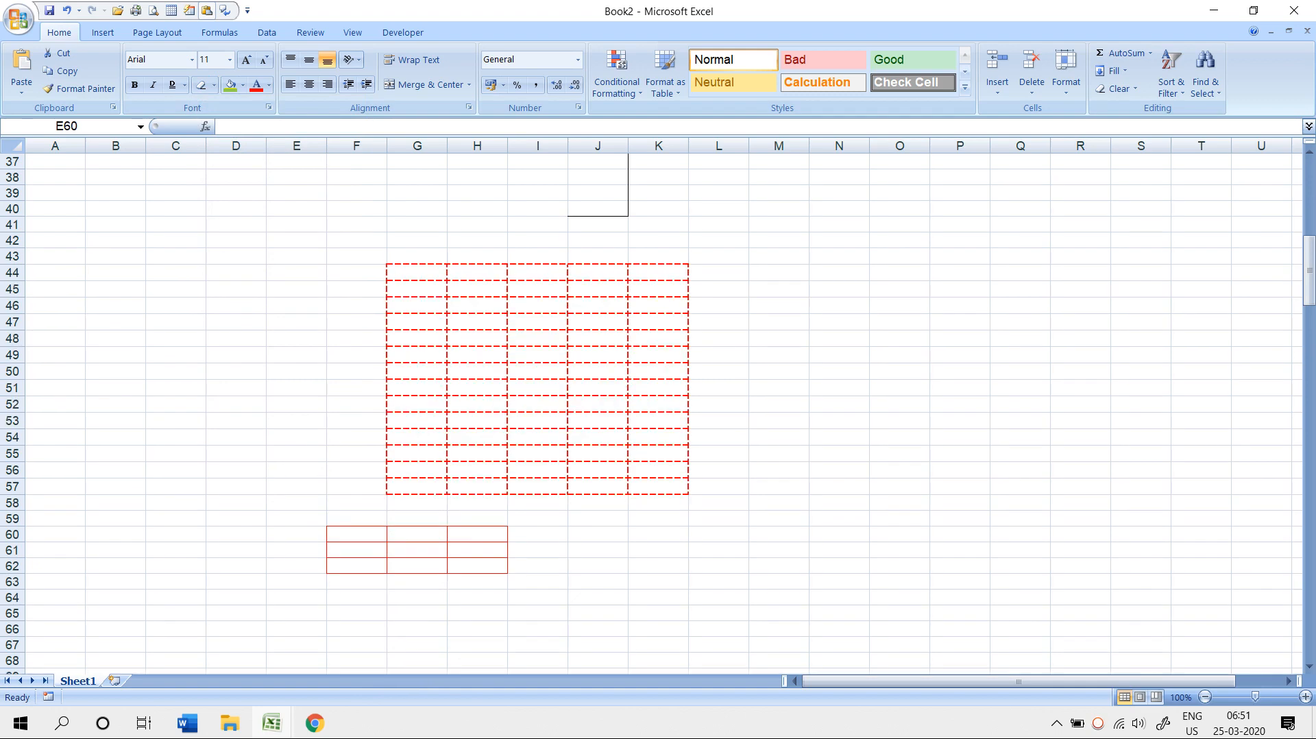
pyautogui.moveTo(159, 238); pyautogui.dragTo(614, 505)
pyautogui.moveTo(575, 206); pyautogui.dragTo(740, 510)
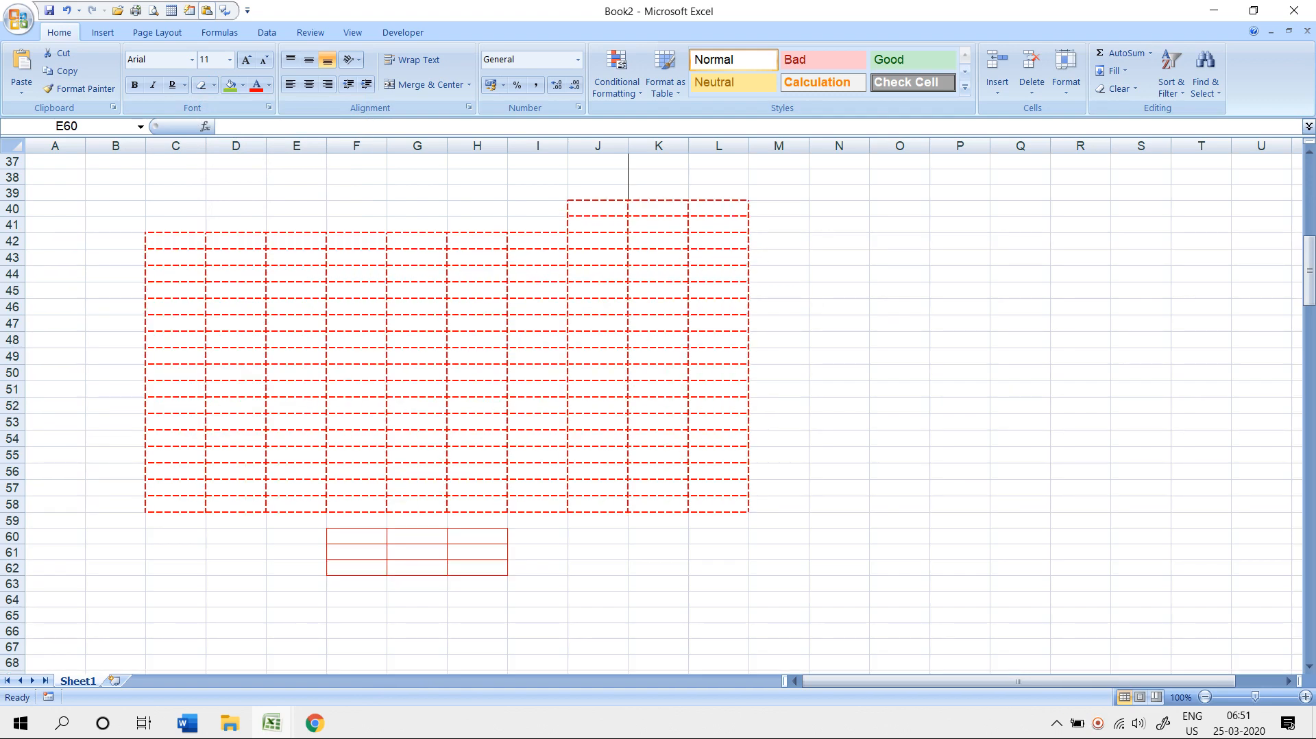
pyautogui.moveTo(158, 162)
pyautogui.mouseDown()
pyautogui.moveTo(370, 541)
pyautogui.moveTo(740, 557)
pyautogui.mouseUp()
pyautogui.moveTo(165, 573)
pyautogui.mouseDown()
pyautogui.moveTo(904, 652)
pyautogui.moveTo(729, 652)
pyautogui.mouseUp()
pyautogui.scroll(11, 729, 644)
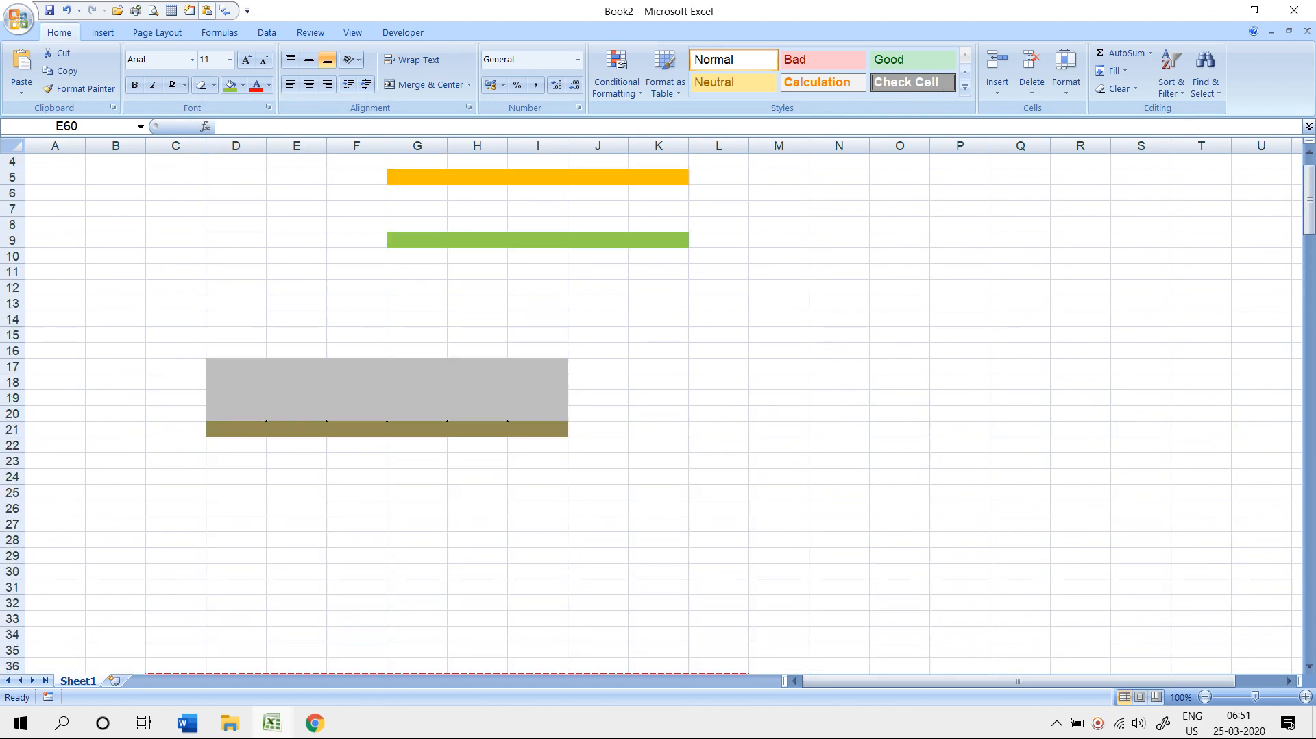
pyautogui.scroll(1, 730, 644)
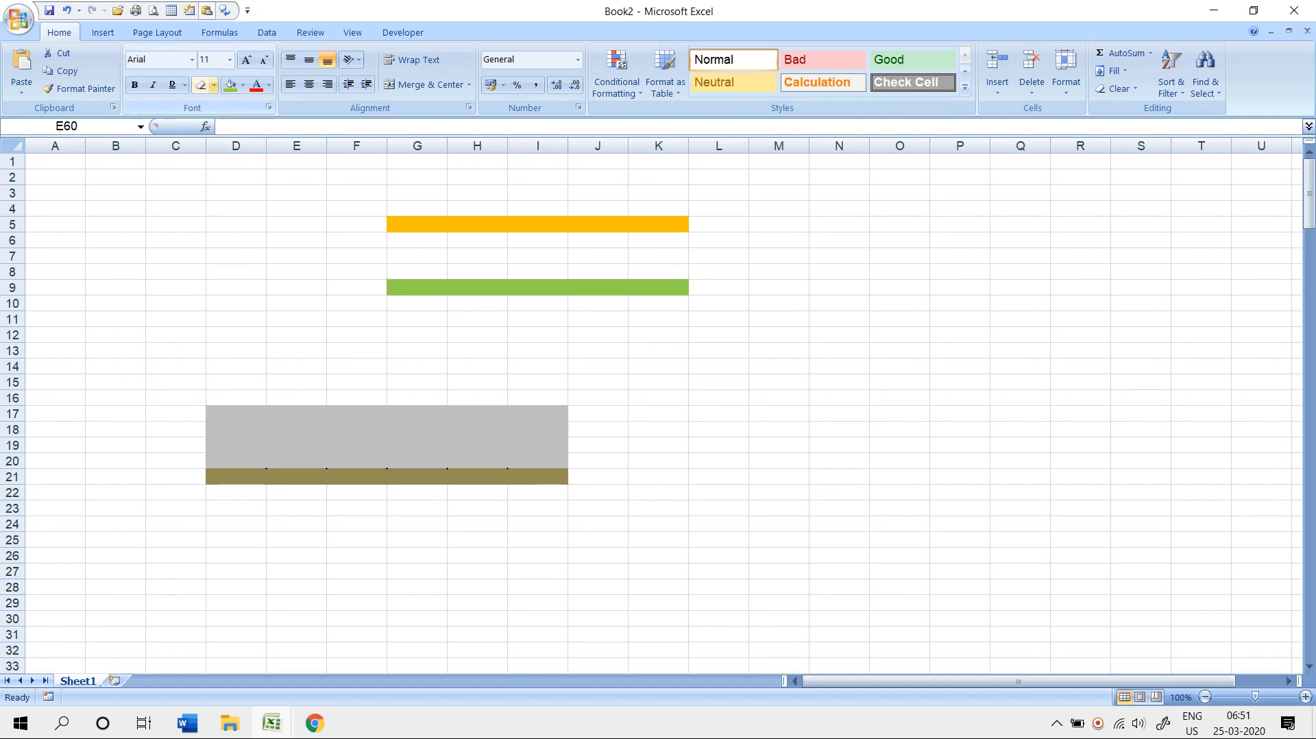
# - Open the More Borders settings, close them unchanged, then select cell D73
pyautogui.click(214, 85)
pyautogui.moveTo(260, 461)
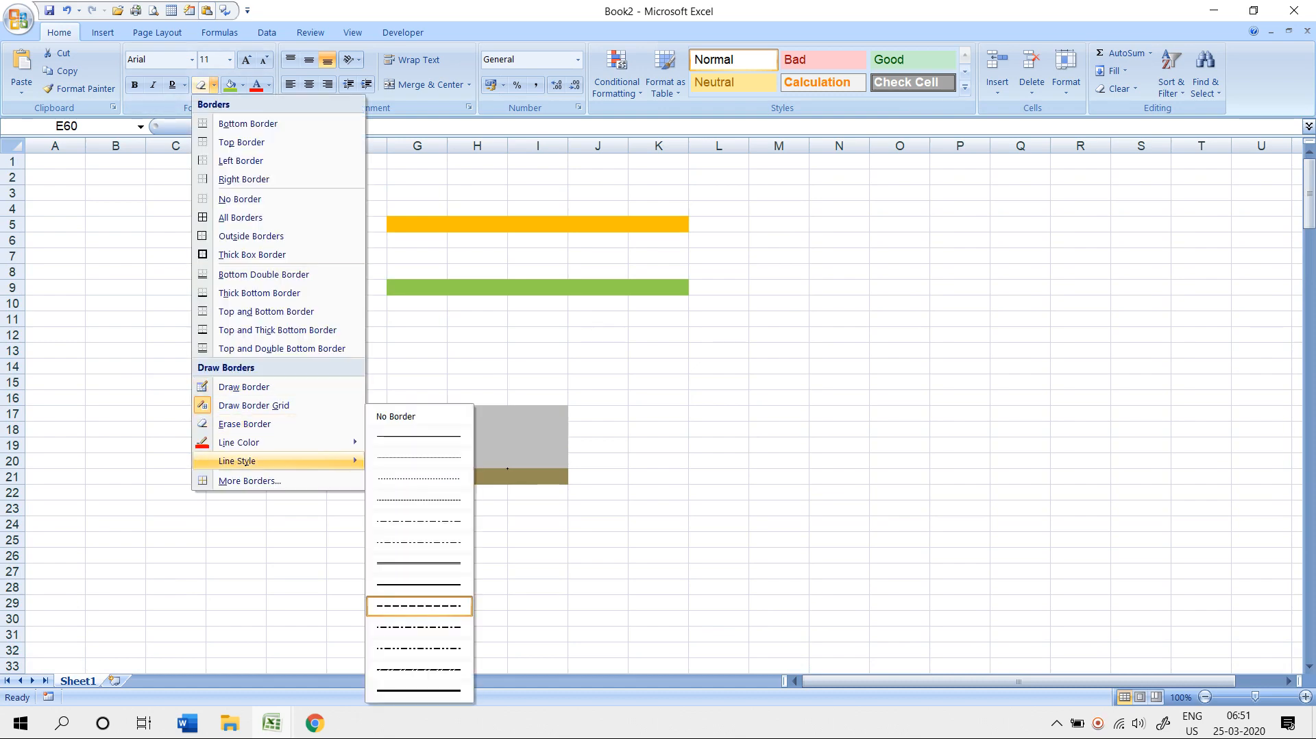
pyautogui.click(260, 480)
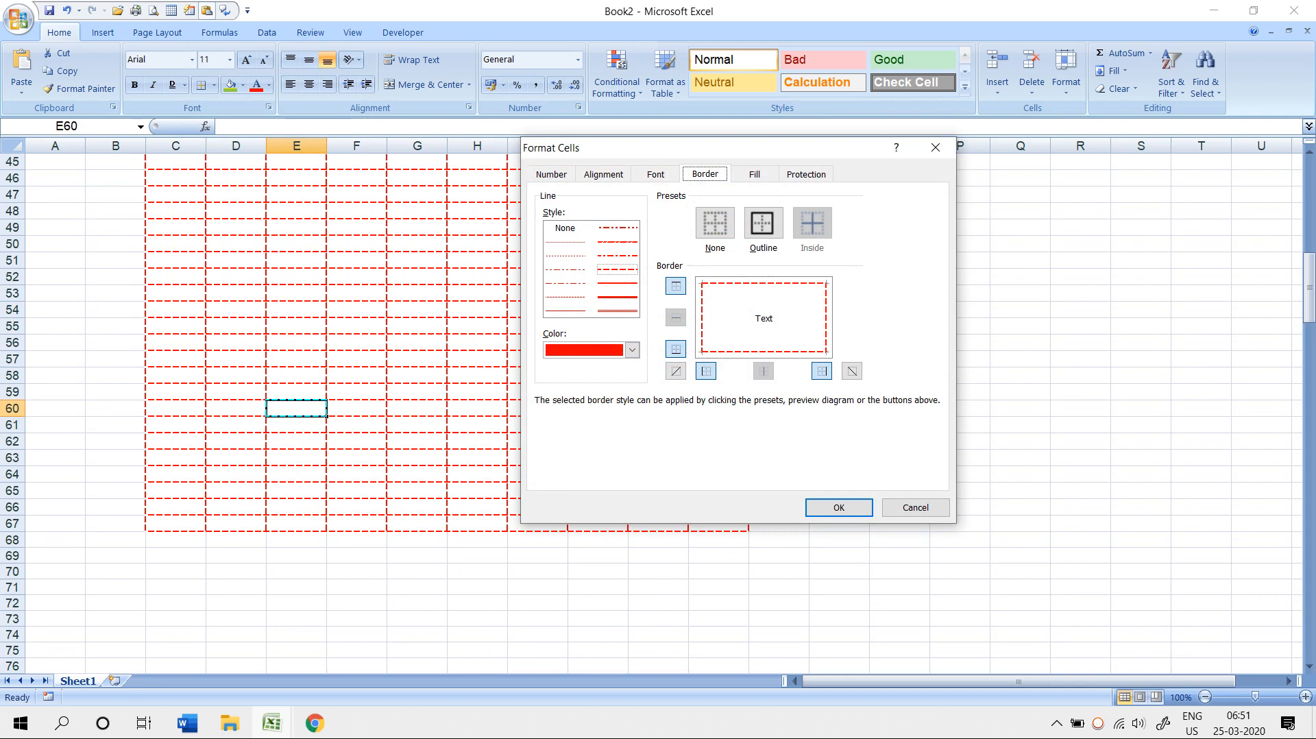
pyautogui.click(935, 147)
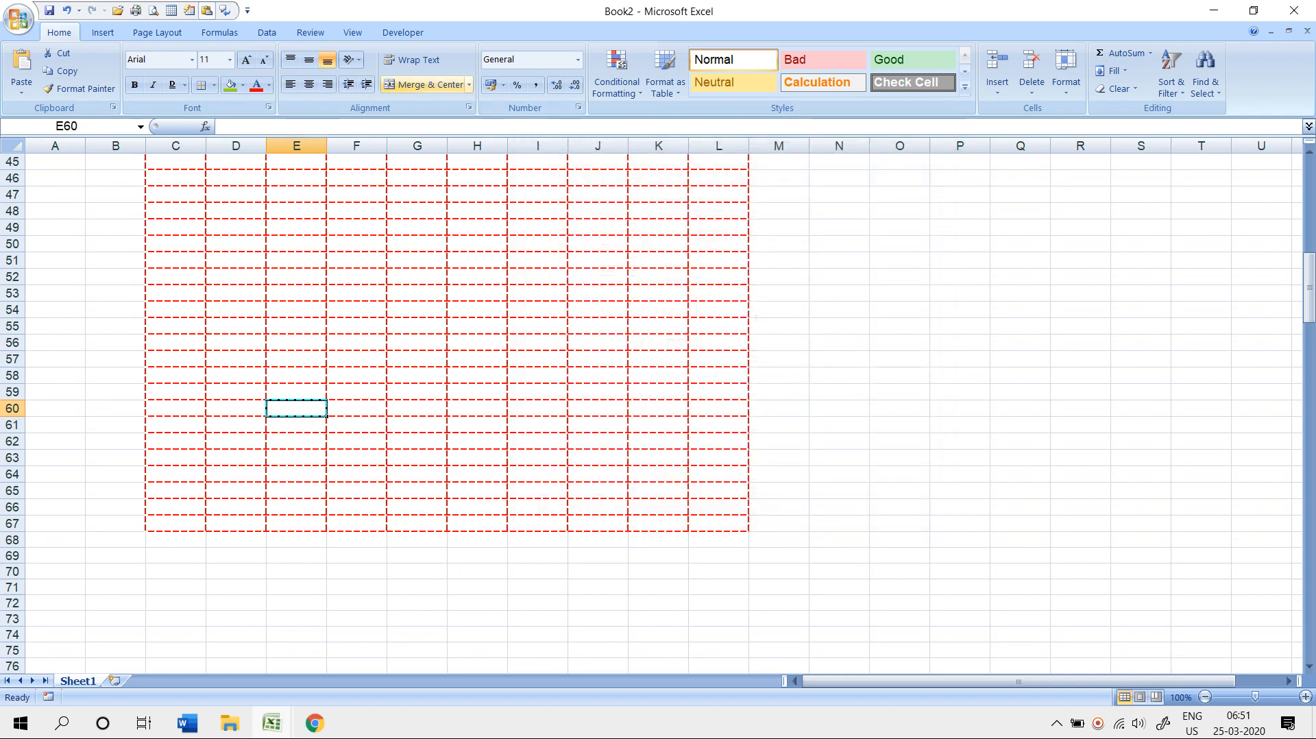
pyautogui.click(357, 587)
pyautogui.scroll(-5, 356, 588)
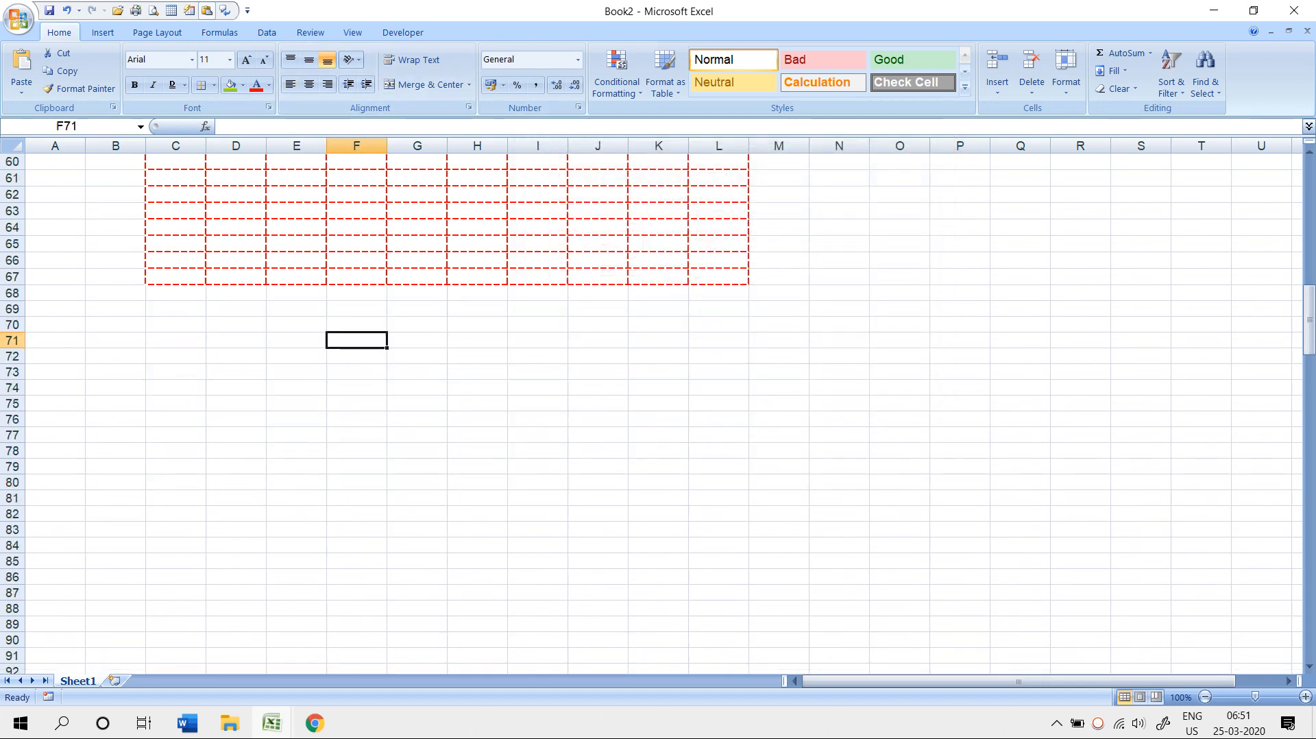
pyautogui.click(236, 372)
# - Open the More Colors picker for D73's fill on the Custom tab
pyautogui.click(242, 85)
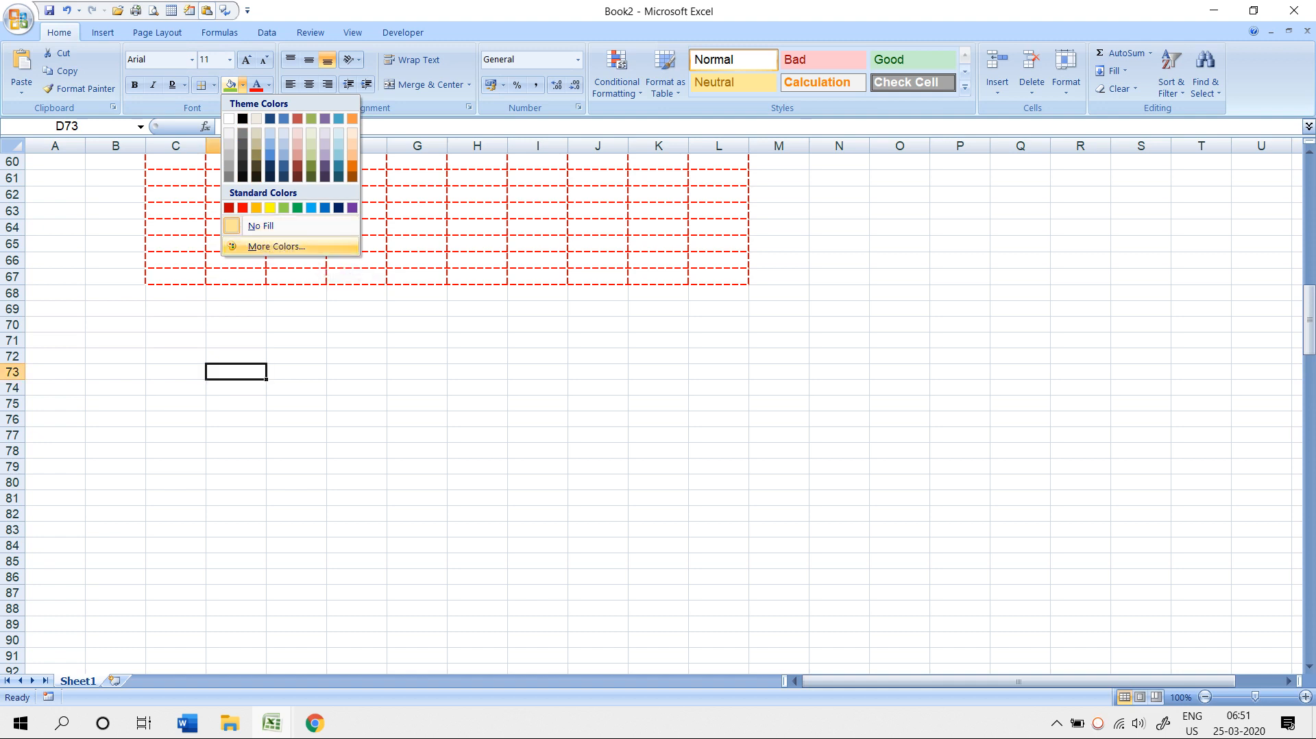
pyautogui.click(274, 246)
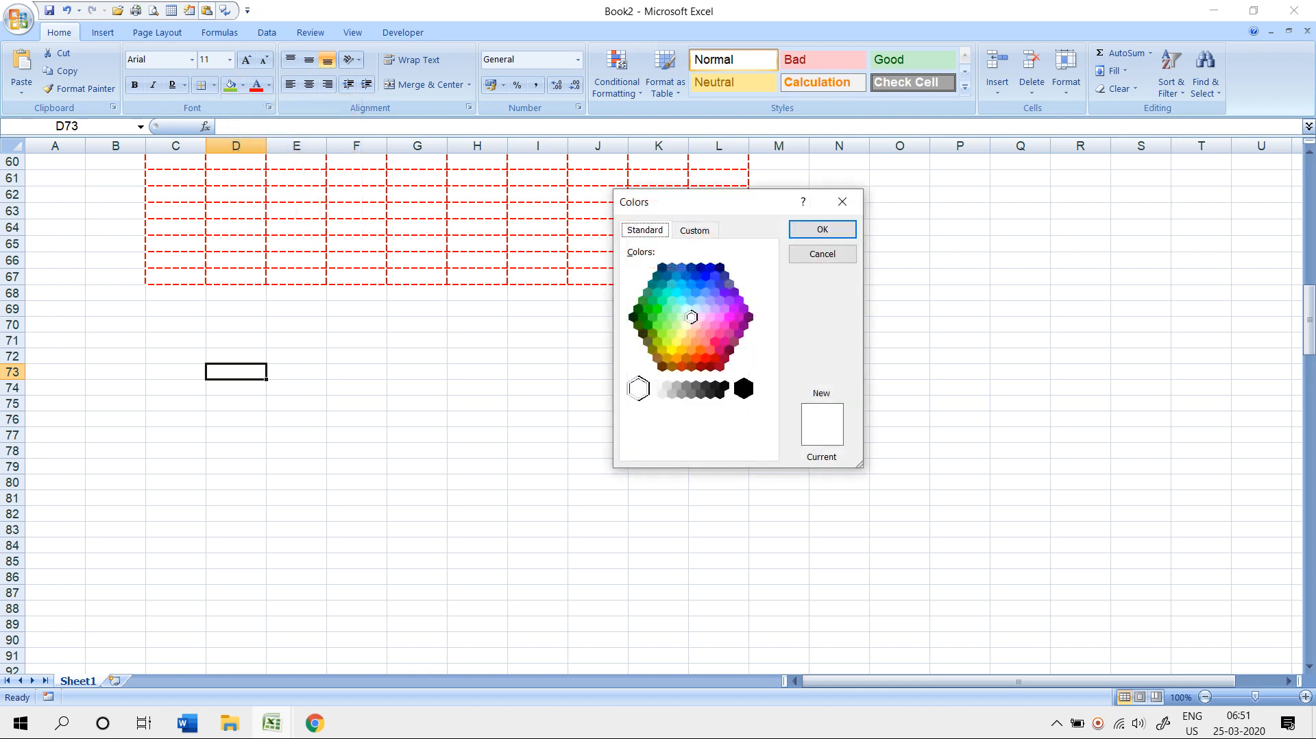
pyautogui.click(694, 230)
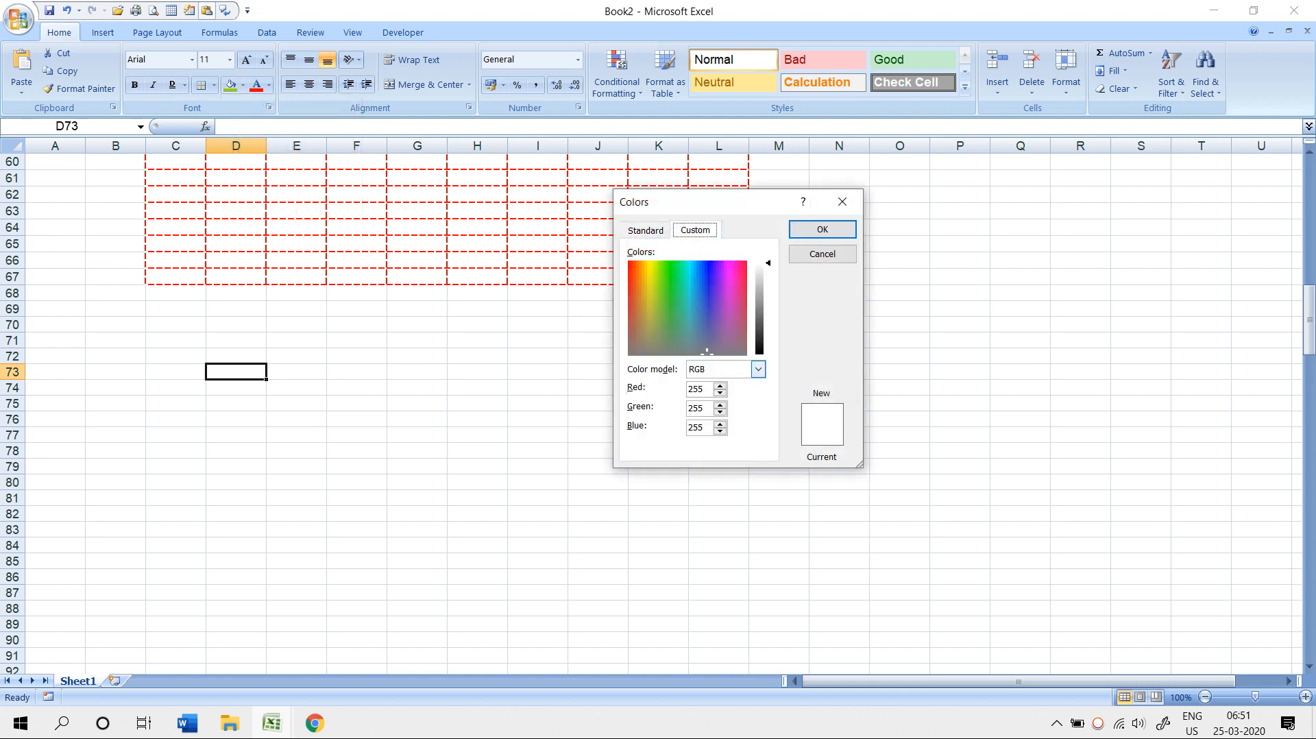
pyautogui.click(758, 370)
pyautogui.click(758, 370)
pyautogui.click(758, 369)
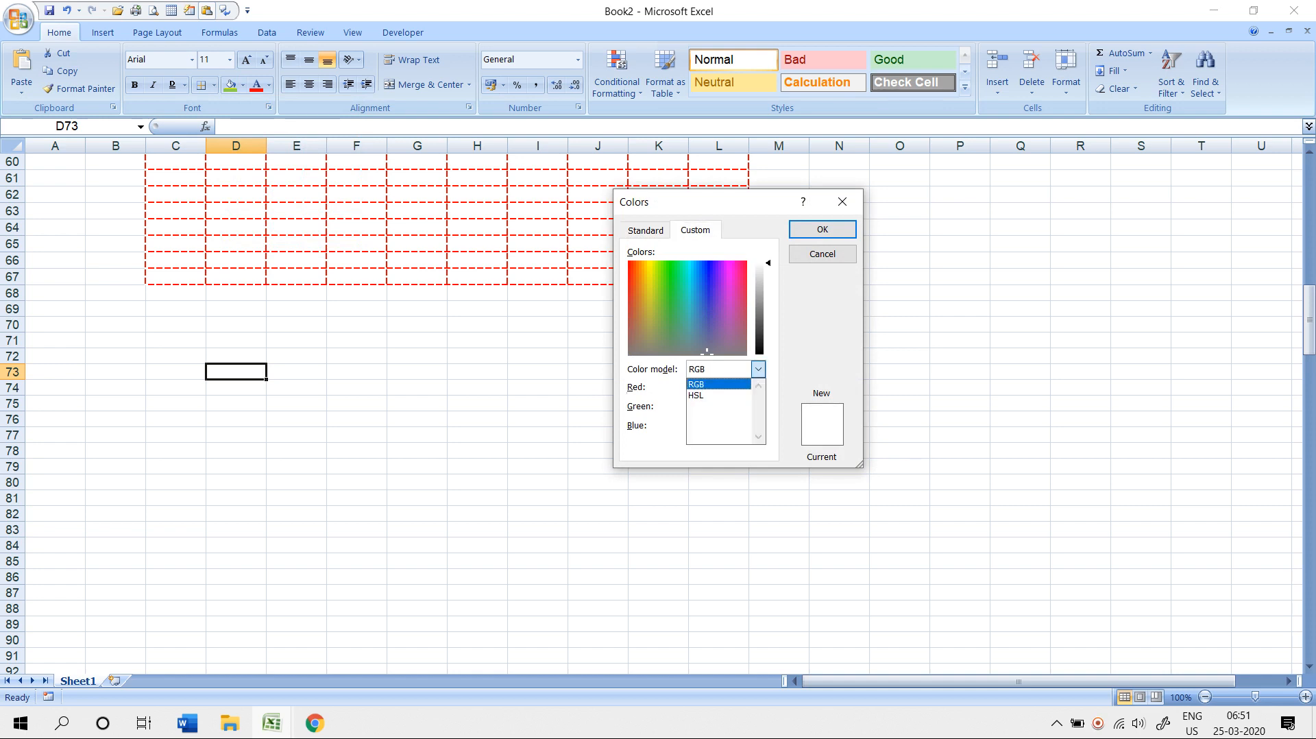
pyautogui.click(758, 369)
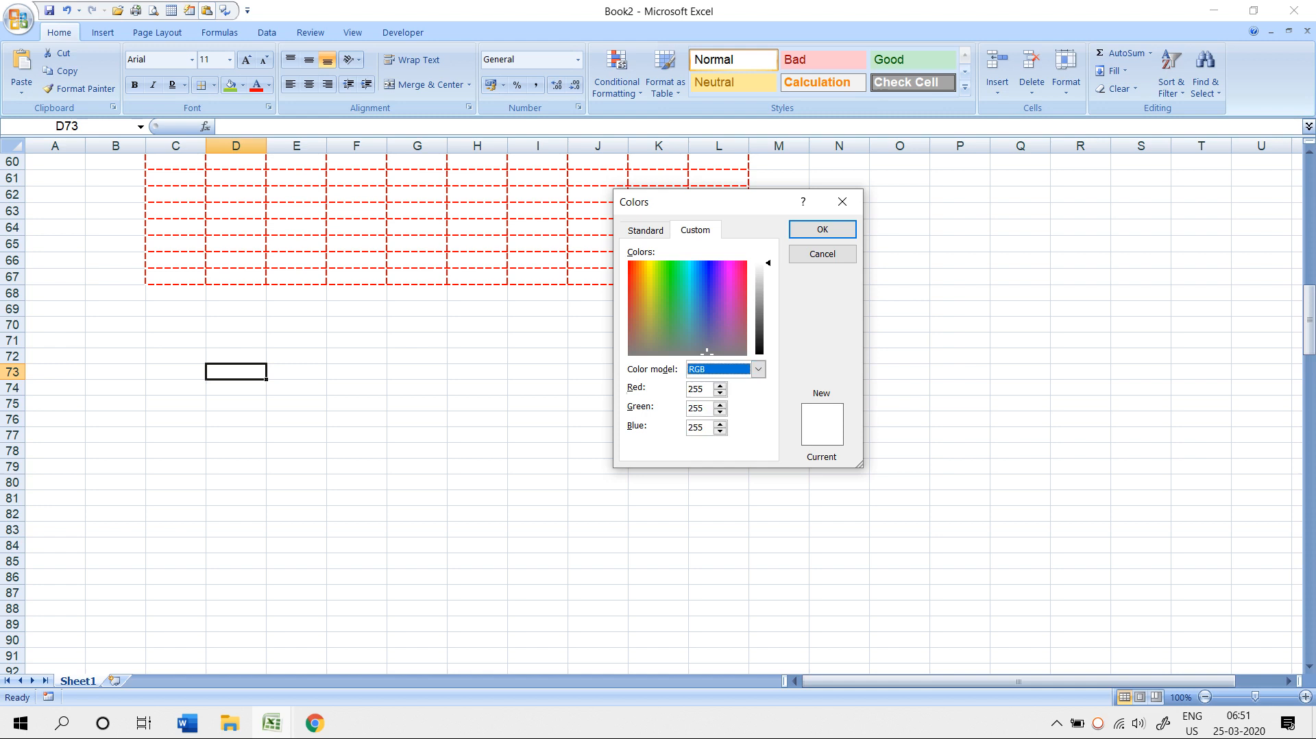
# - Adjust the custom colour to an orange and apply it as D73's fill
pyautogui.click(712, 298)
pyautogui.click(709, 310)
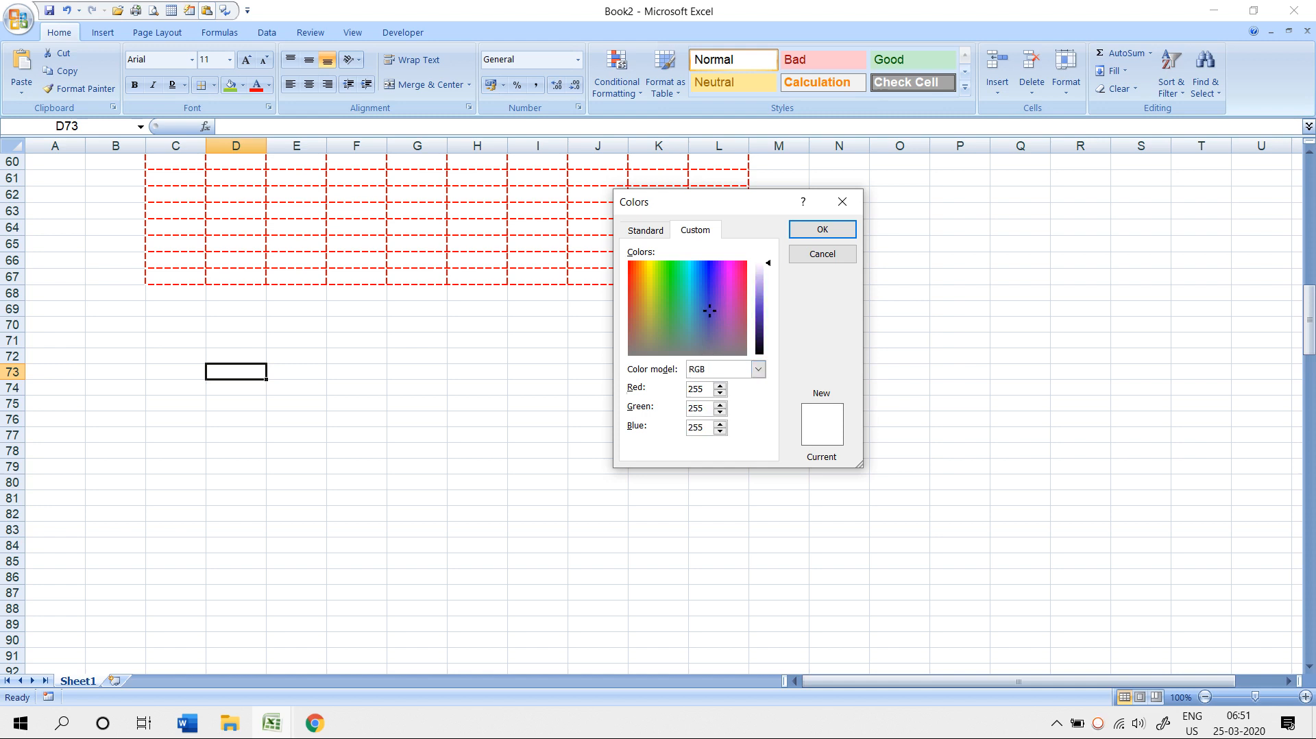
pyautogui.moveTo(767, 262); pyautogui.dragTo(768, 304)
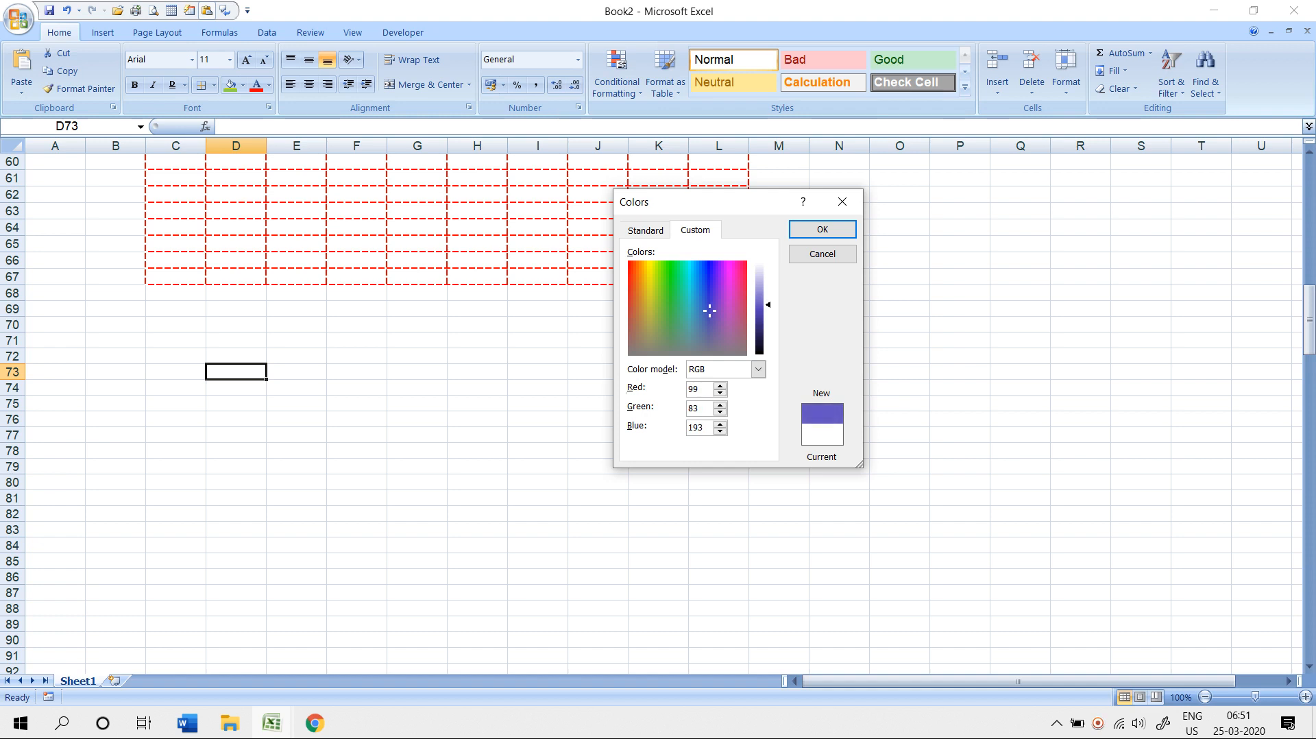
pyautogui.click(719, 342)
pyautogui.moveTo(719, 341); pyautogui.dragTo(638, 274)
pyautogui.click(821, 230)
# - Fill cell M65 with the same orange from Recent Colors
pyautogui.click(781, 244)
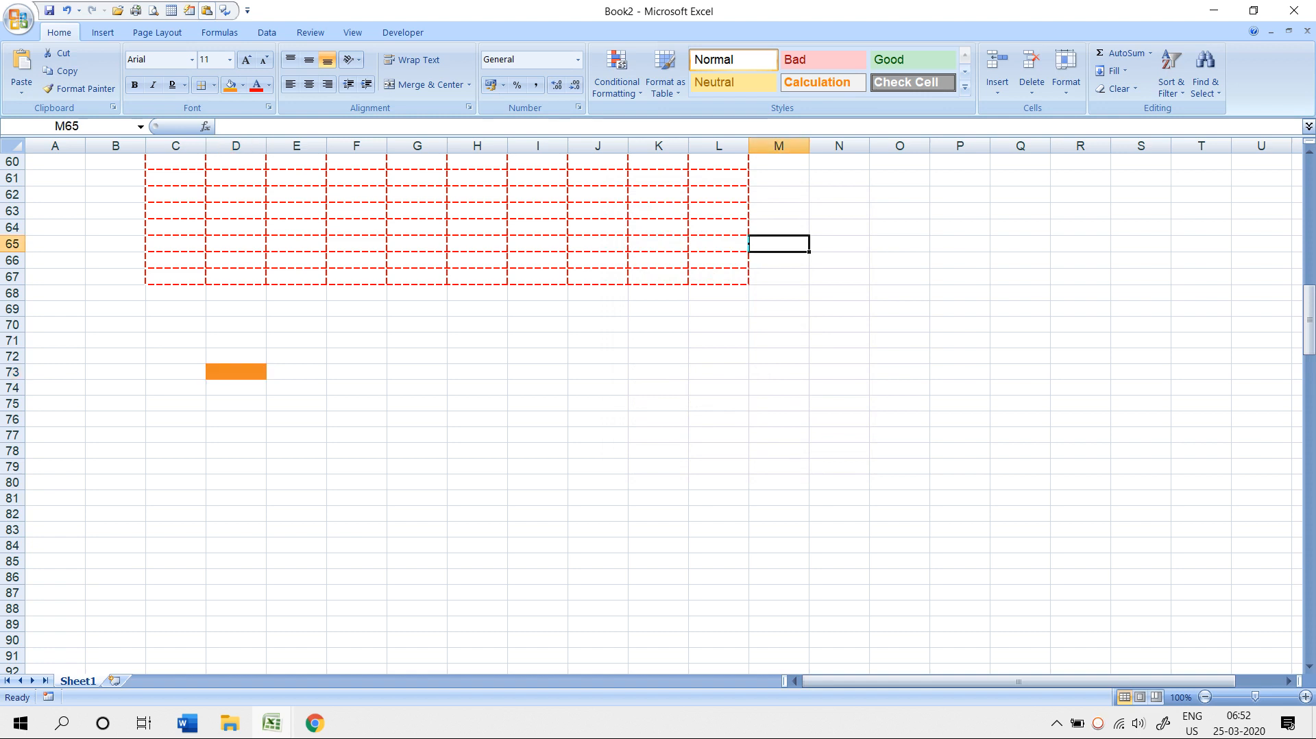
pyautogui.click(268, 85)
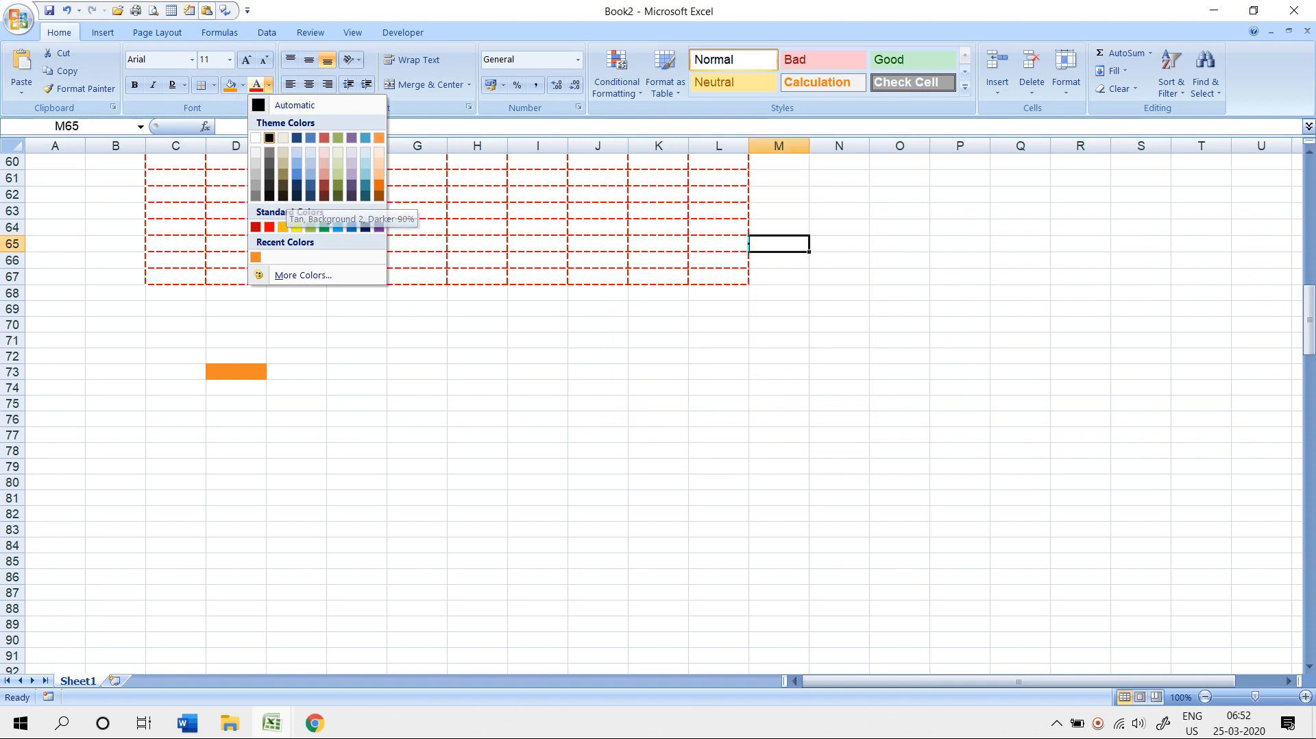
pyautogui.click(230, 85)
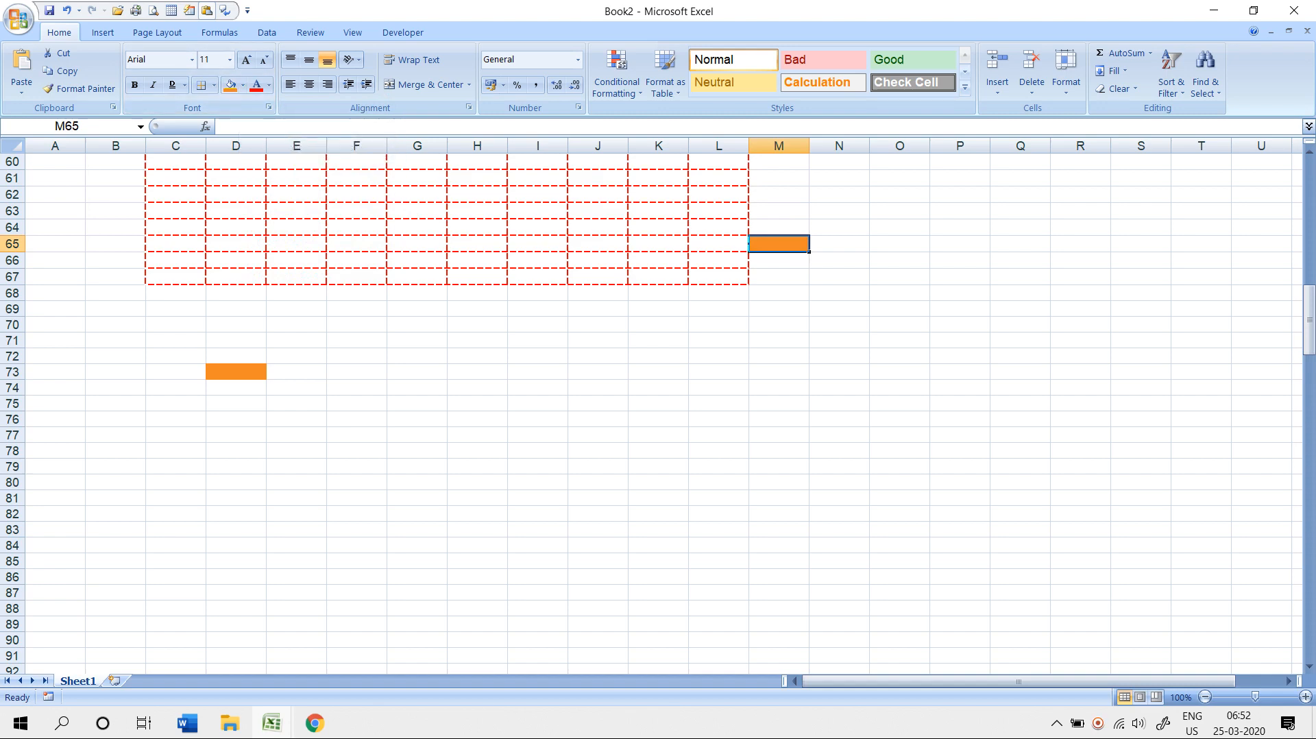
# - Switch to the Excel Format Printer Day-5 workbook and go to its Superscript sheet
pyautogui.hotkey('alt', 'Tab')
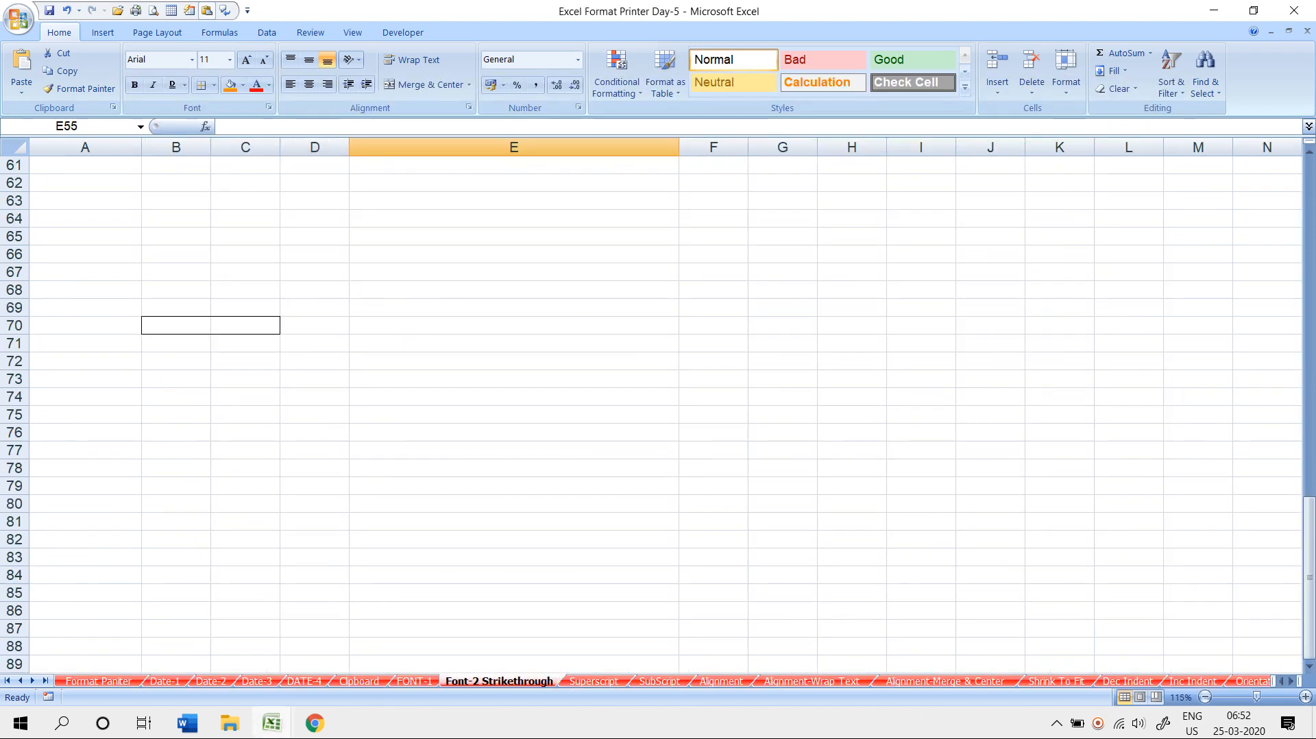
pyautogui.hotkey('ctrl', 'pagedown')
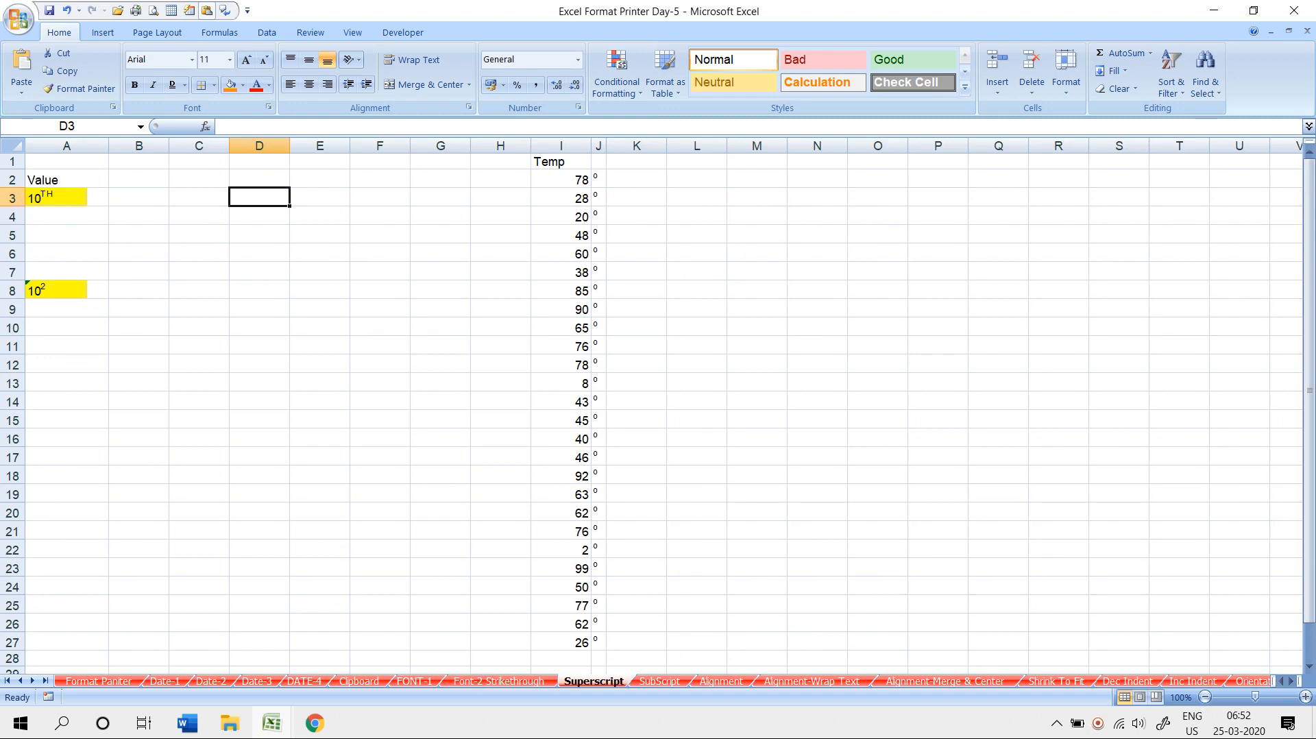
pyautogui.scroll(1, 651, 412)
pyautogui.scroll(1, 651, 413)
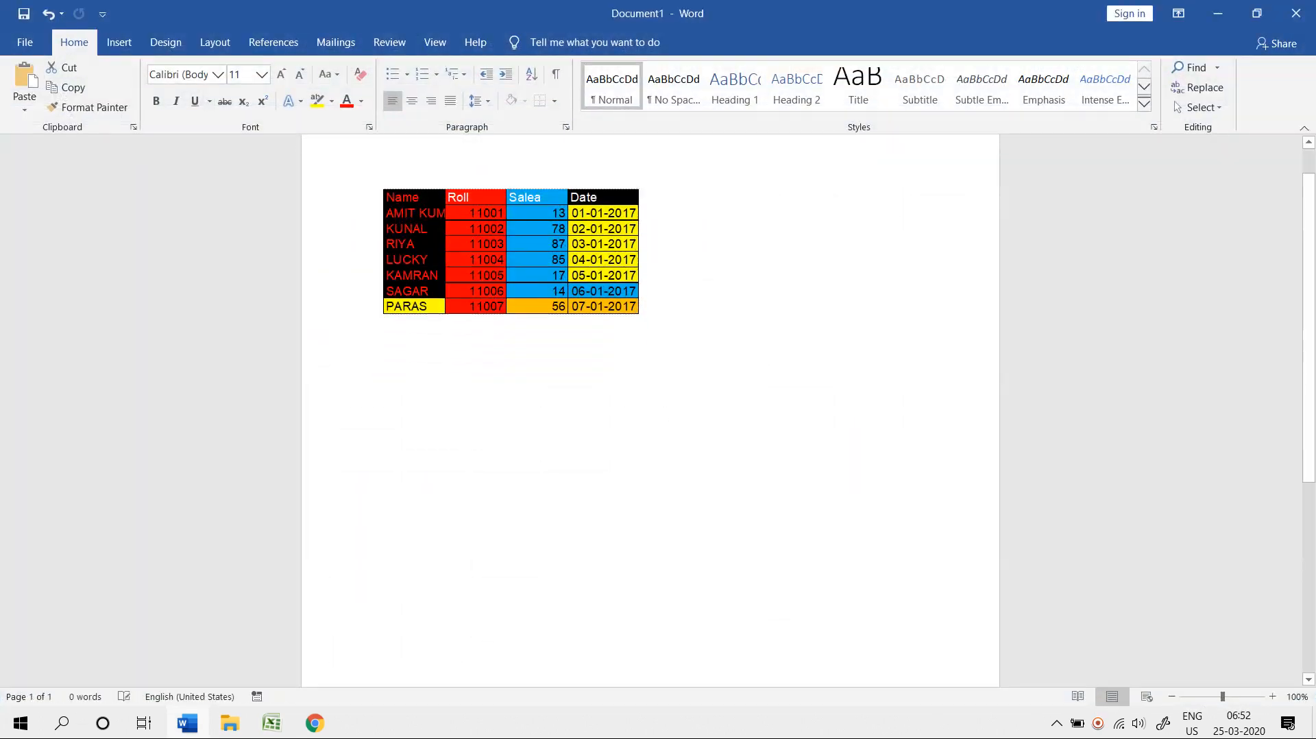
# - Type 10TH on a new line below the Word table so TH auto-superscripts, then return to Excel
pyautogui.click(641, 269)
pyautogui.press('Return')
pyautogui.write('10')
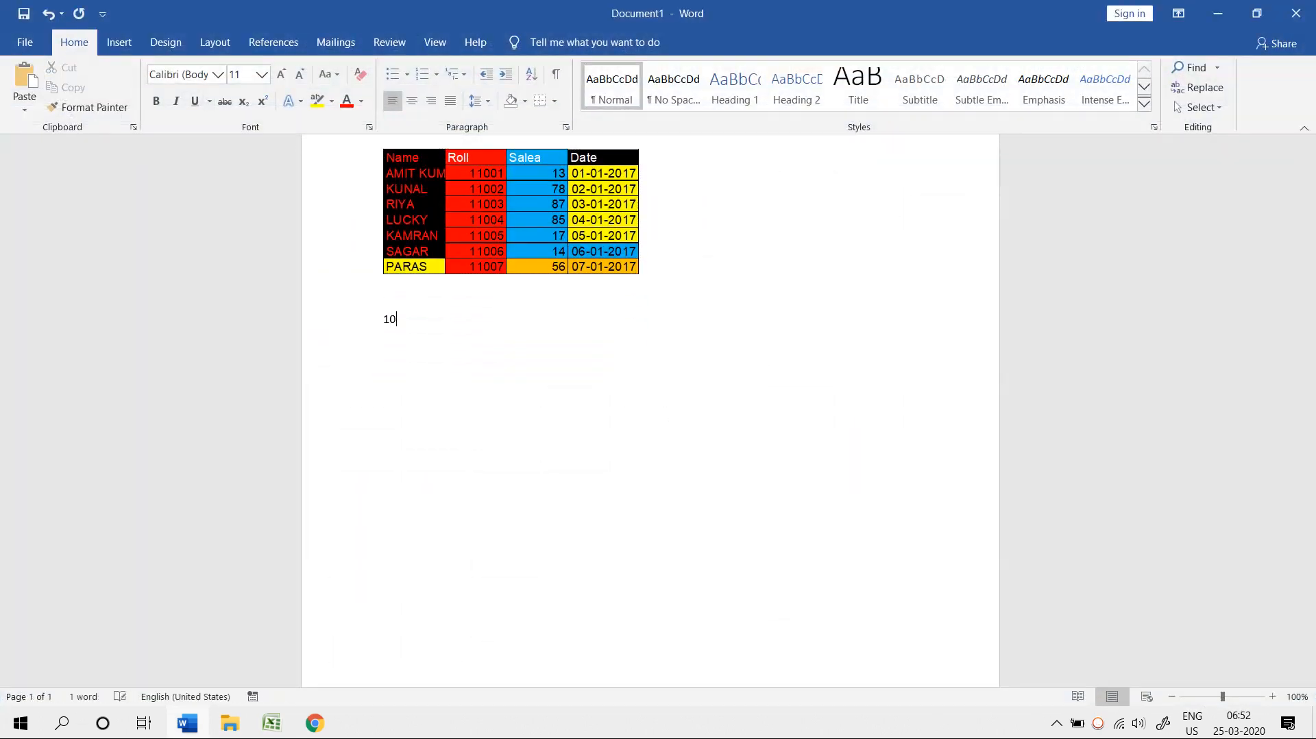
pyautogui.write('TH')
pyautogui.press('Return')
pyautogui.write('10')
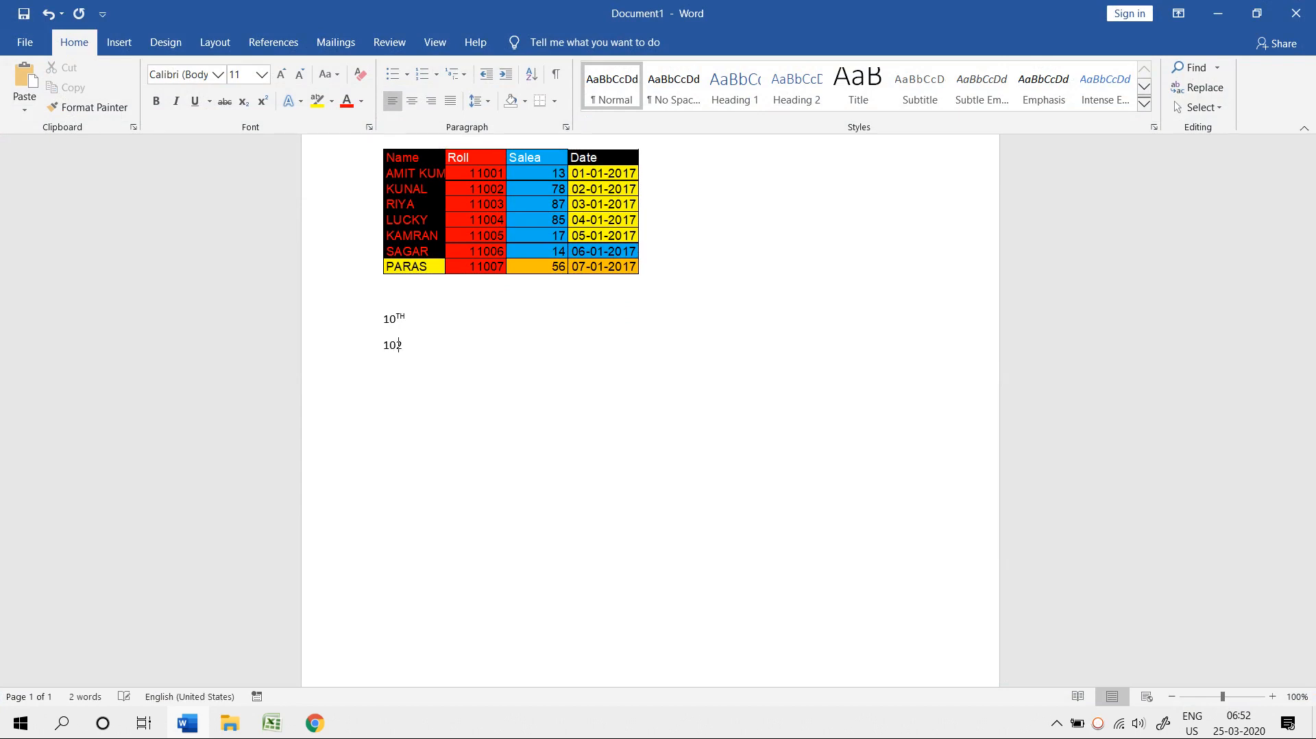
pyautogui.write('2')
pyautogui.press('BackSpace')
pyautogui.press('BackSpace')
pyautogui.write('1TH')
pyautogui.press('Return')
pyautogui.hotkey('alt', 'Tab')
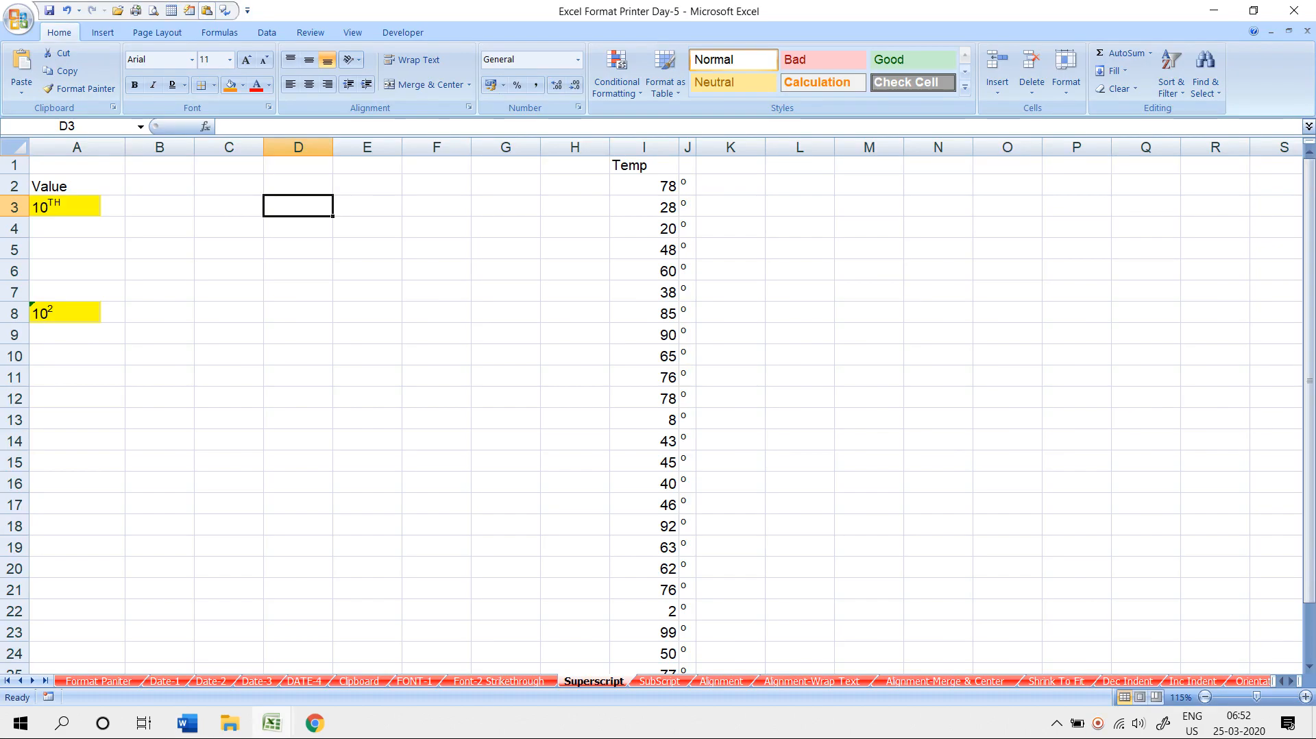
# - Enter 10TH in D3 and format its TH as superscript through Format Cells
pyautogui.write('10TH')
pyautogui.press('Return')
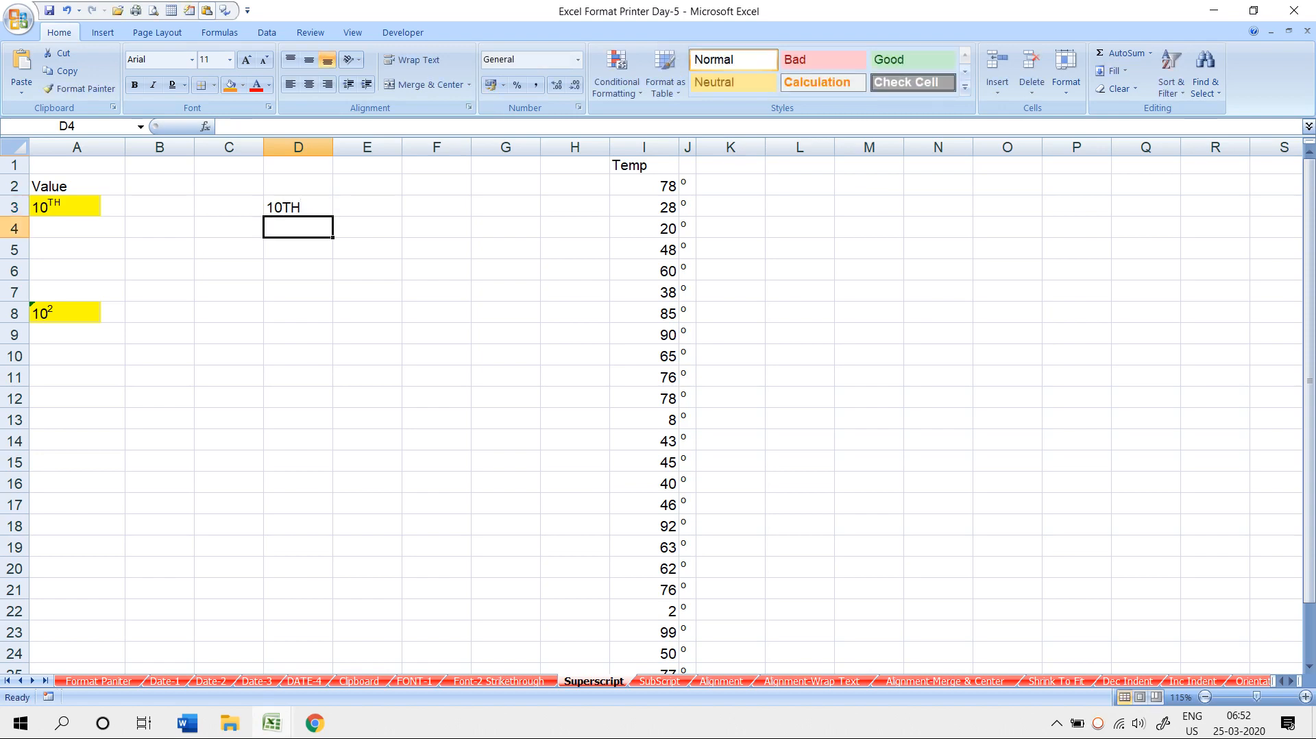
pyautogui.press('Up')
pyautogui.doubleClick(300, 207)
pyautogui.moveTo(300, 207); pyautogui.dragTo(283, 207)
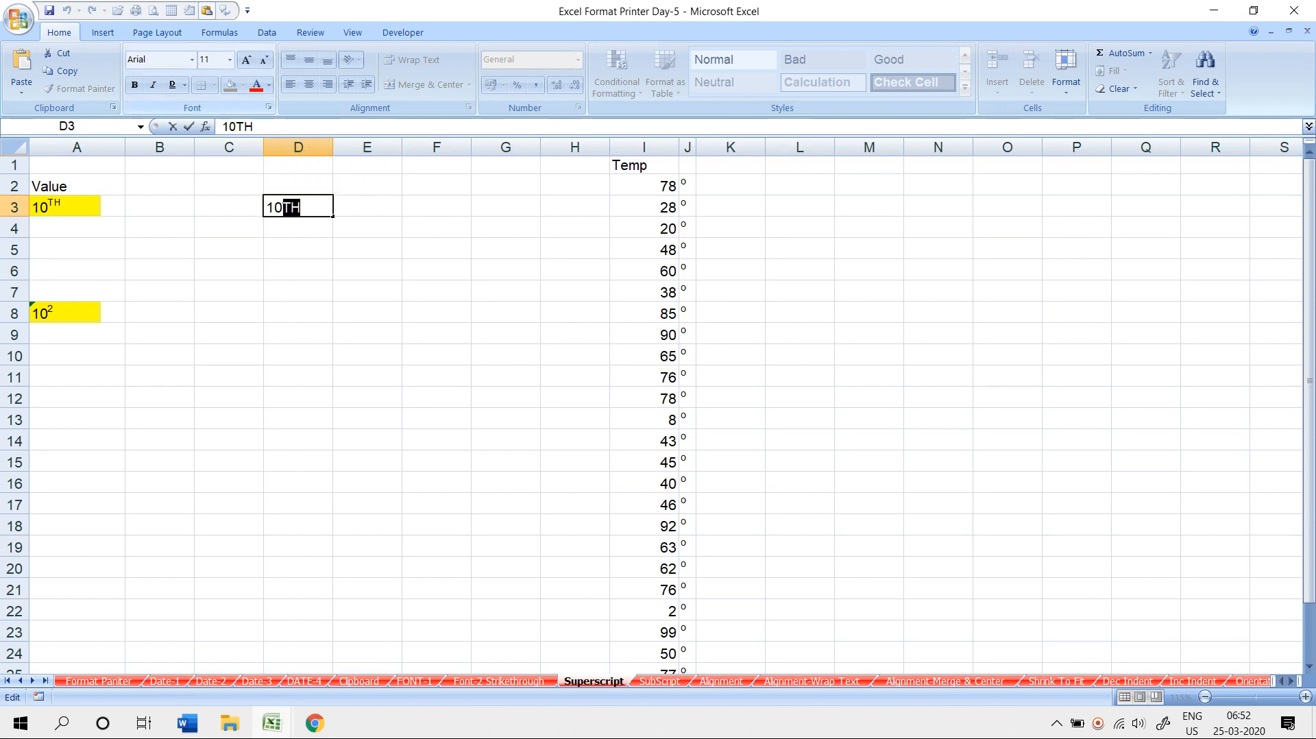
pyautogui.click(268, 107)
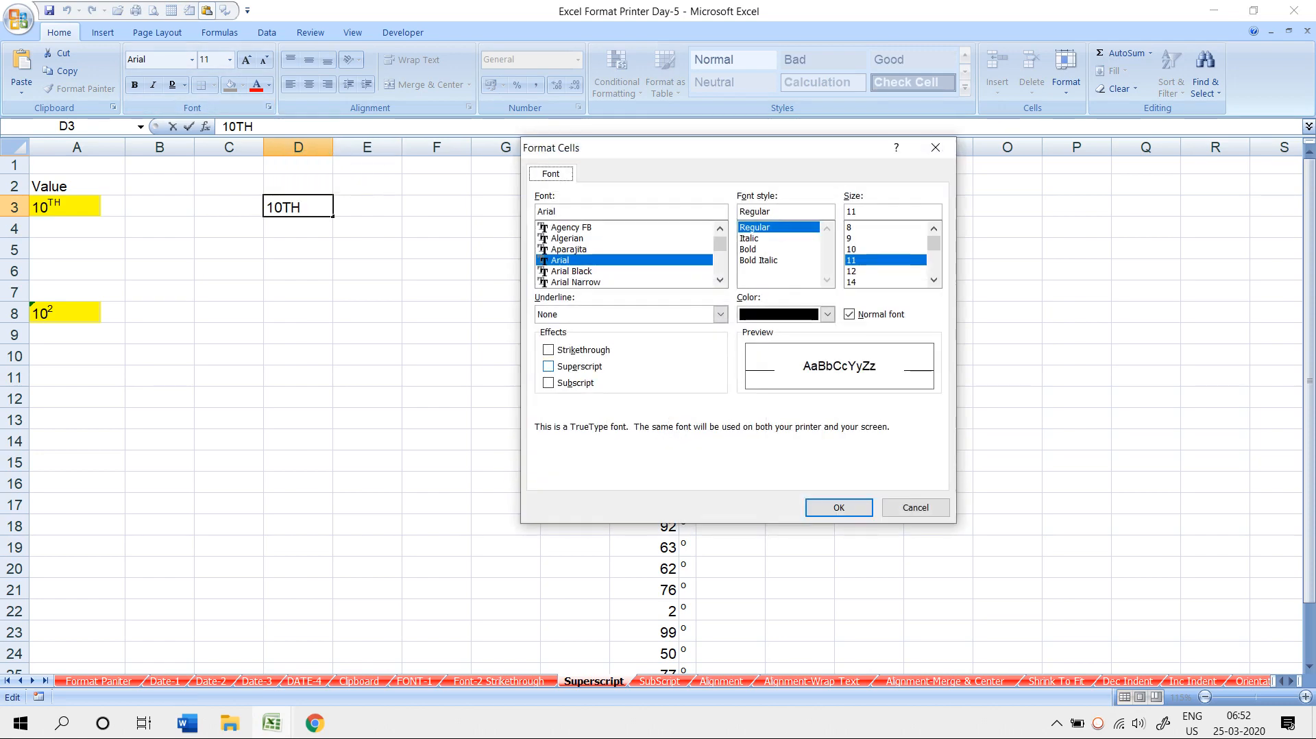
pyautogui.click(549, 367)
pyautogui.click(839, 507)
pyautogui.click(437, 483)
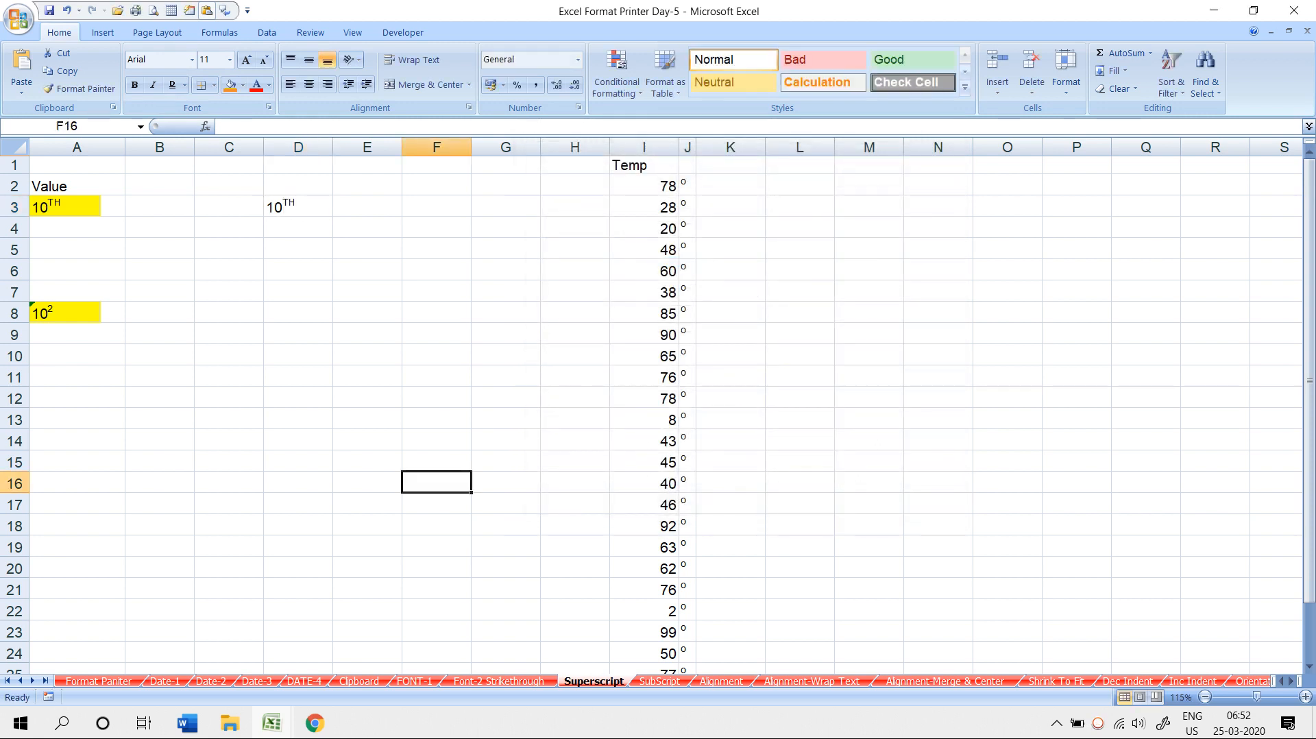
# - Enter 102 in D8 and try making its final 2 superscript with Ctrl+1
pyautogui.click(298, 313)
pyautogui.write('102')
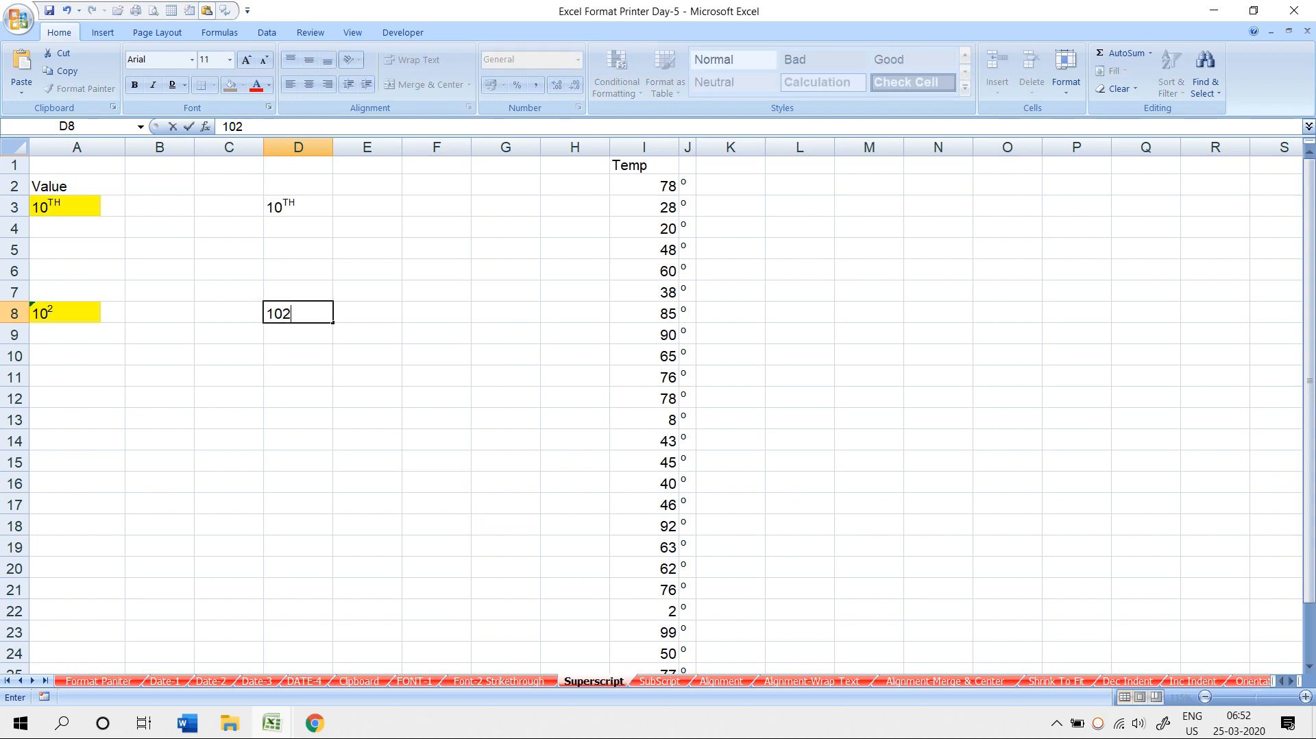
pyautogui.press('Return')
pyautogui.press('Up')
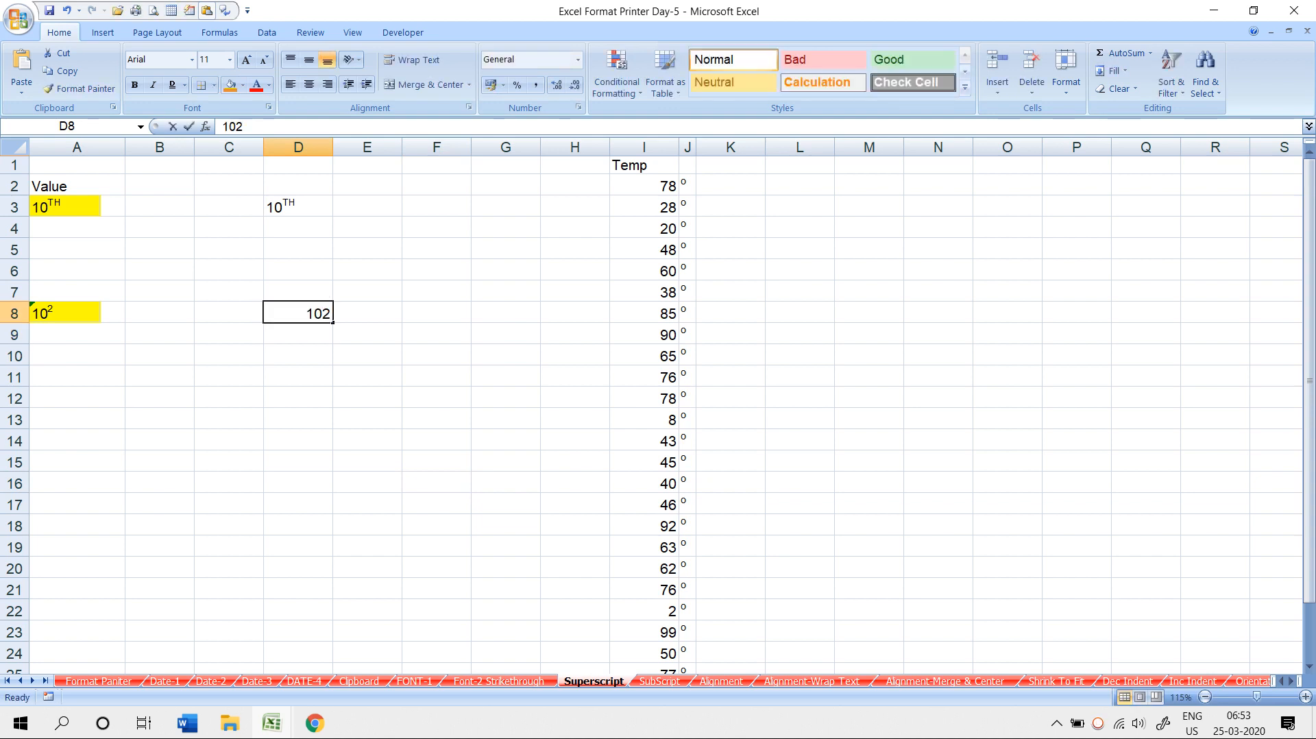
pyautogui.press('F2')
pyautogui.hotkey('shift', 'Left')
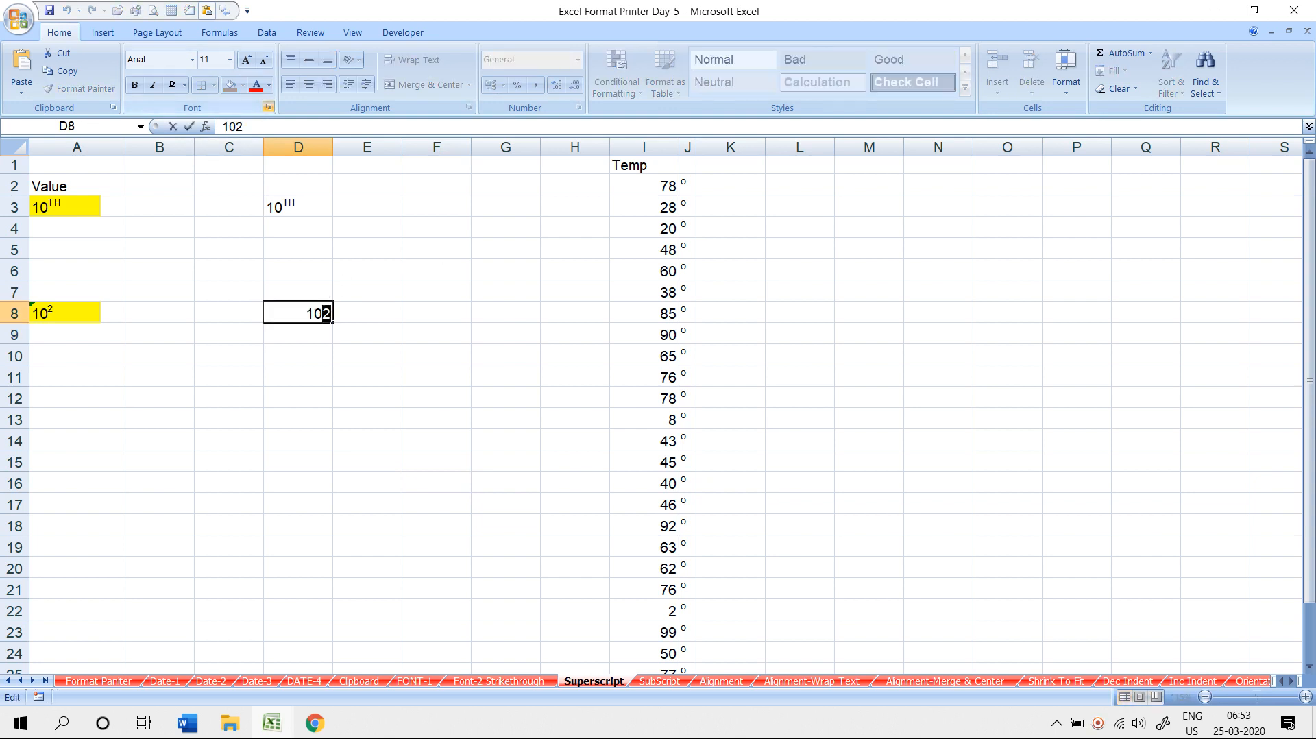
pyautogui.hotkey('ctrl', '1')
pyautogui.hotkey('alt', 'e')
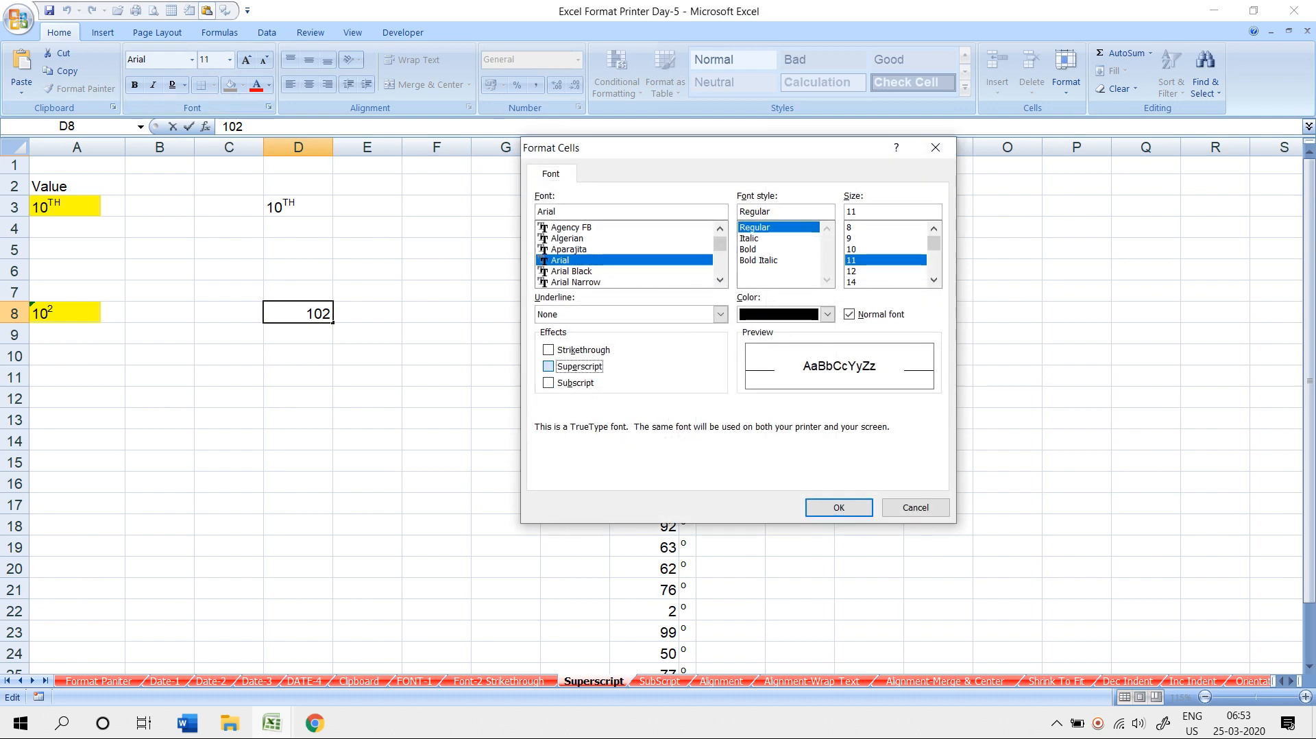
pyautogui.press('Return')
pyautogui.click(368, 461)
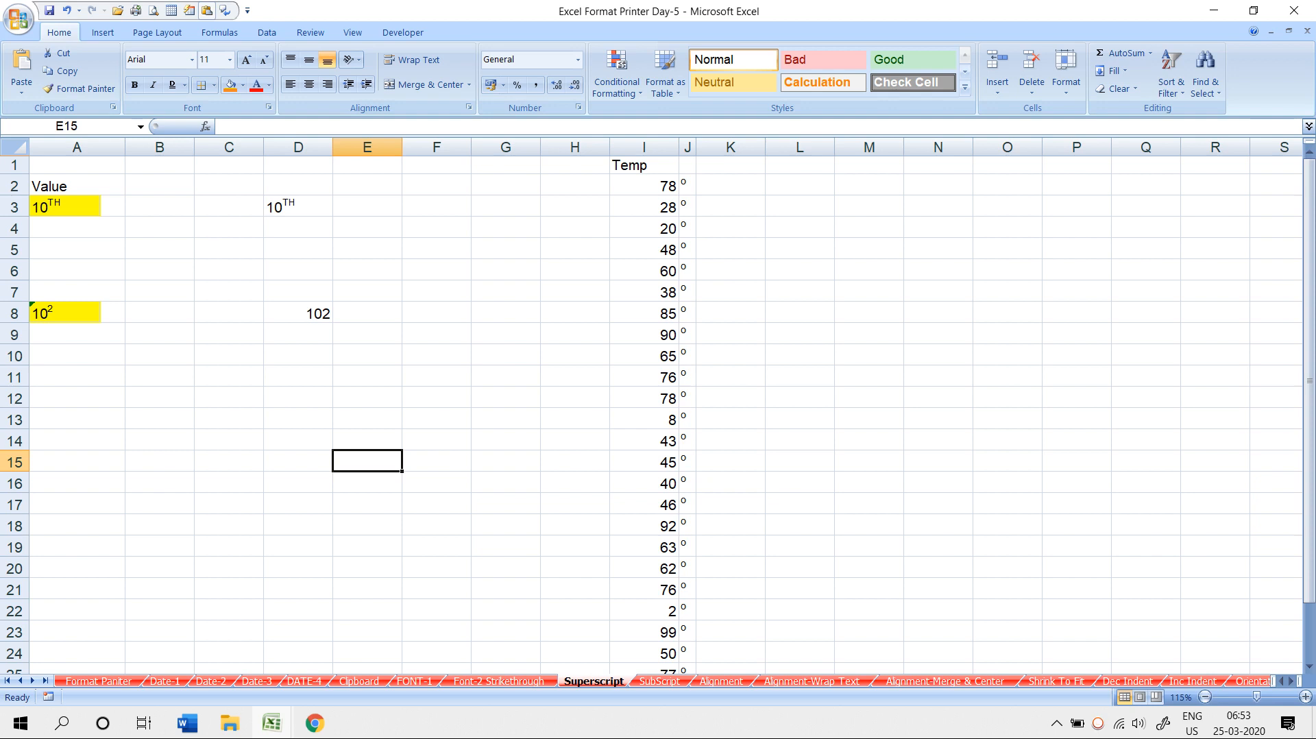
# - Convert D8 to a text entry by adding an apostrophe before 102
pyautogui.click(298, 228)
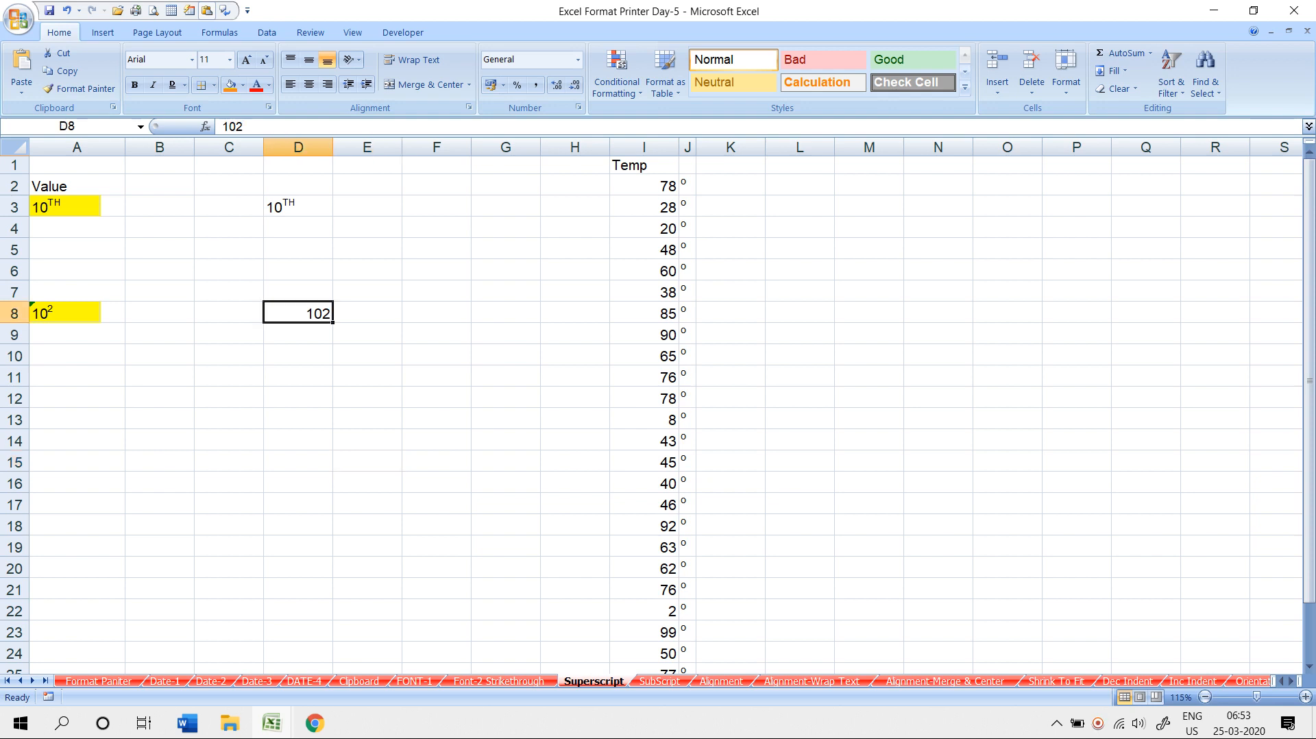
pyautogui.click(298, 314)
pyautogui.click(298, 227)
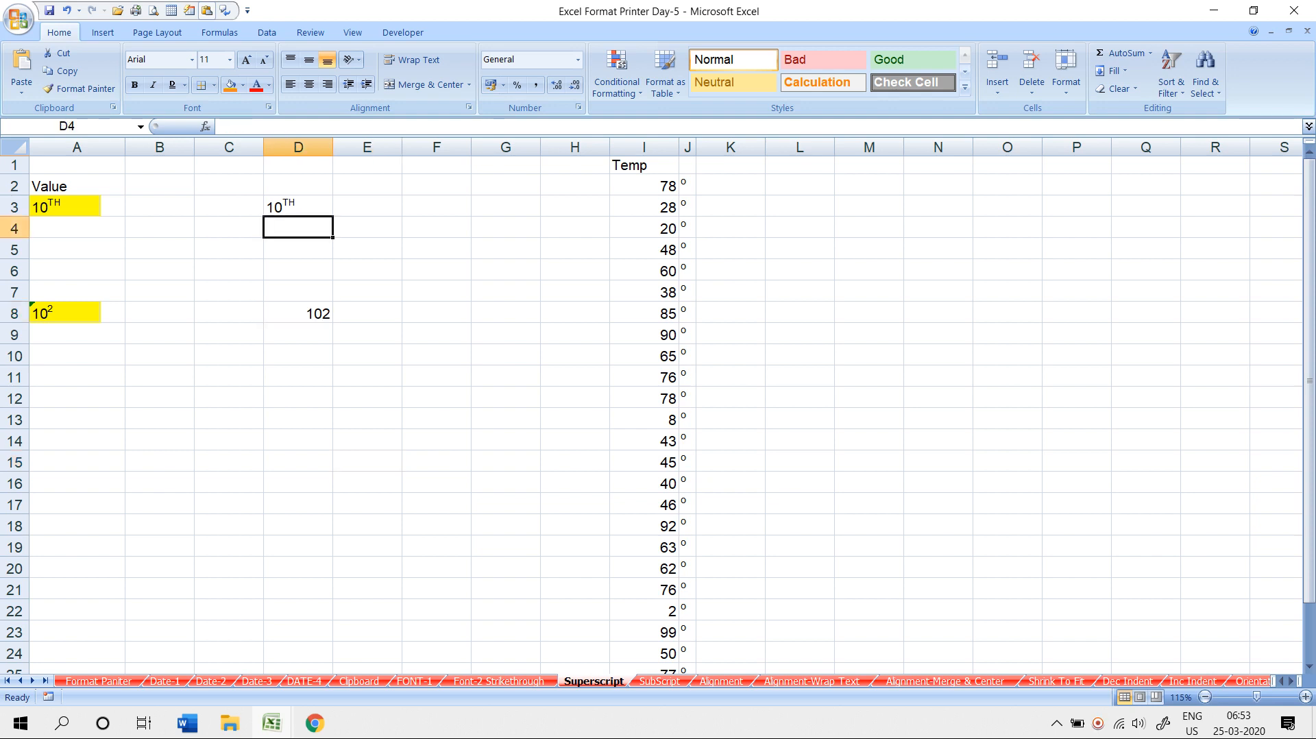
pyautogui.doubleClick(298, 313)
pyautogui.write("'")
pyautogui.press('Return')
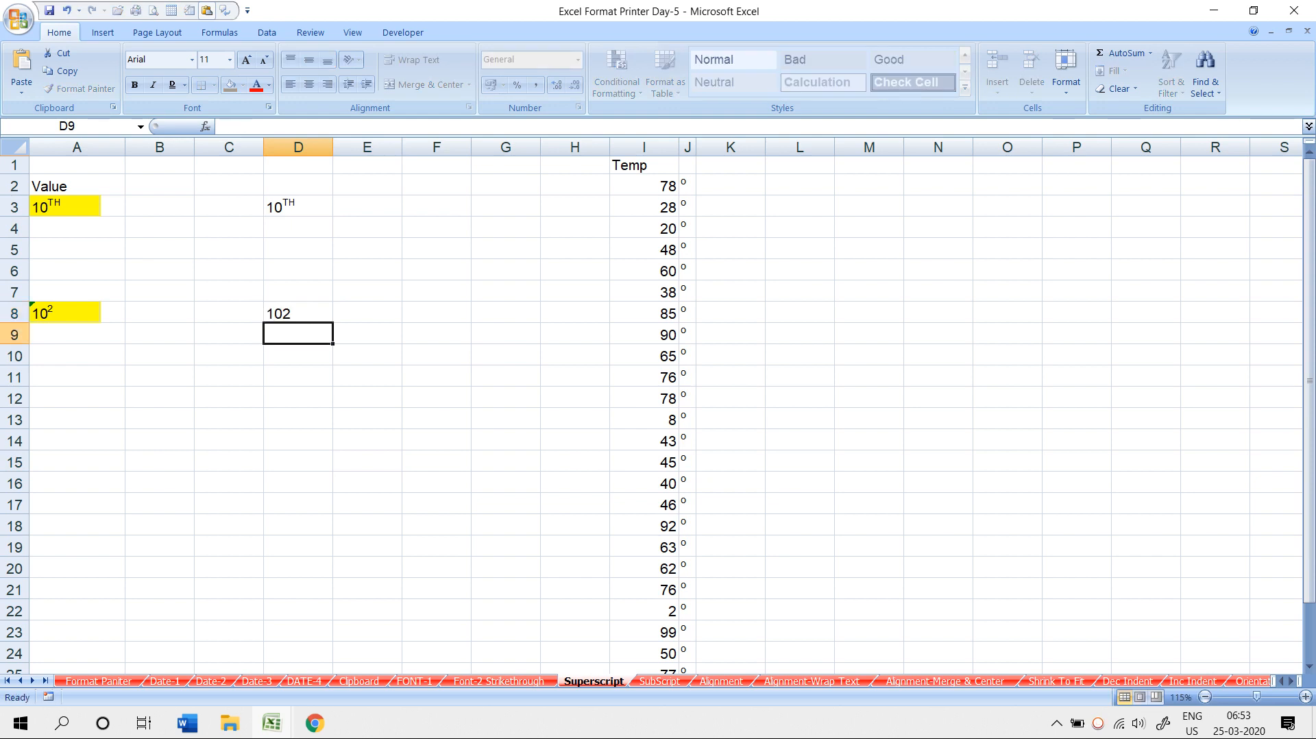
# - Format the final 2 in D8 as superscript so it shows 10²
pyautogui.press('Up')
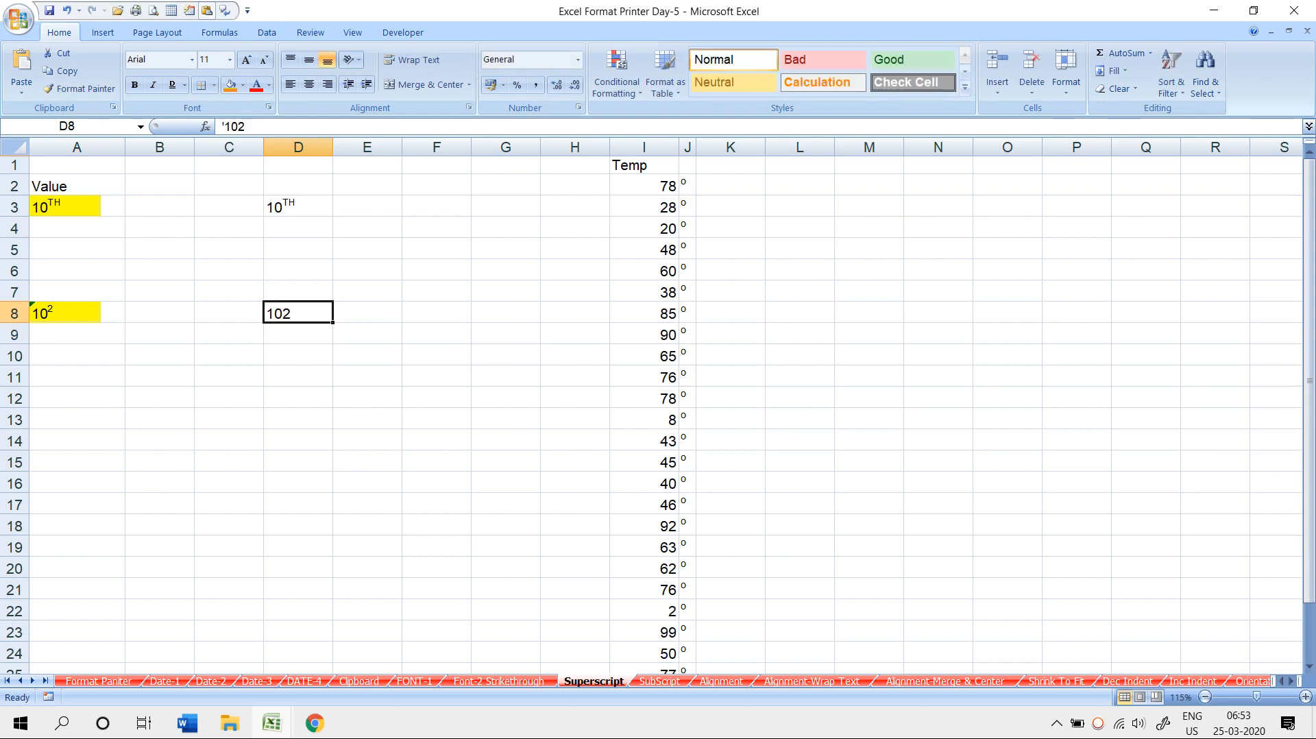
pyautogui.doubleClick(298, 314)
pyautogui.moveTo(267, 313); pyautogui.dragTo(294, 313)
pyautogui.click(287, 313)
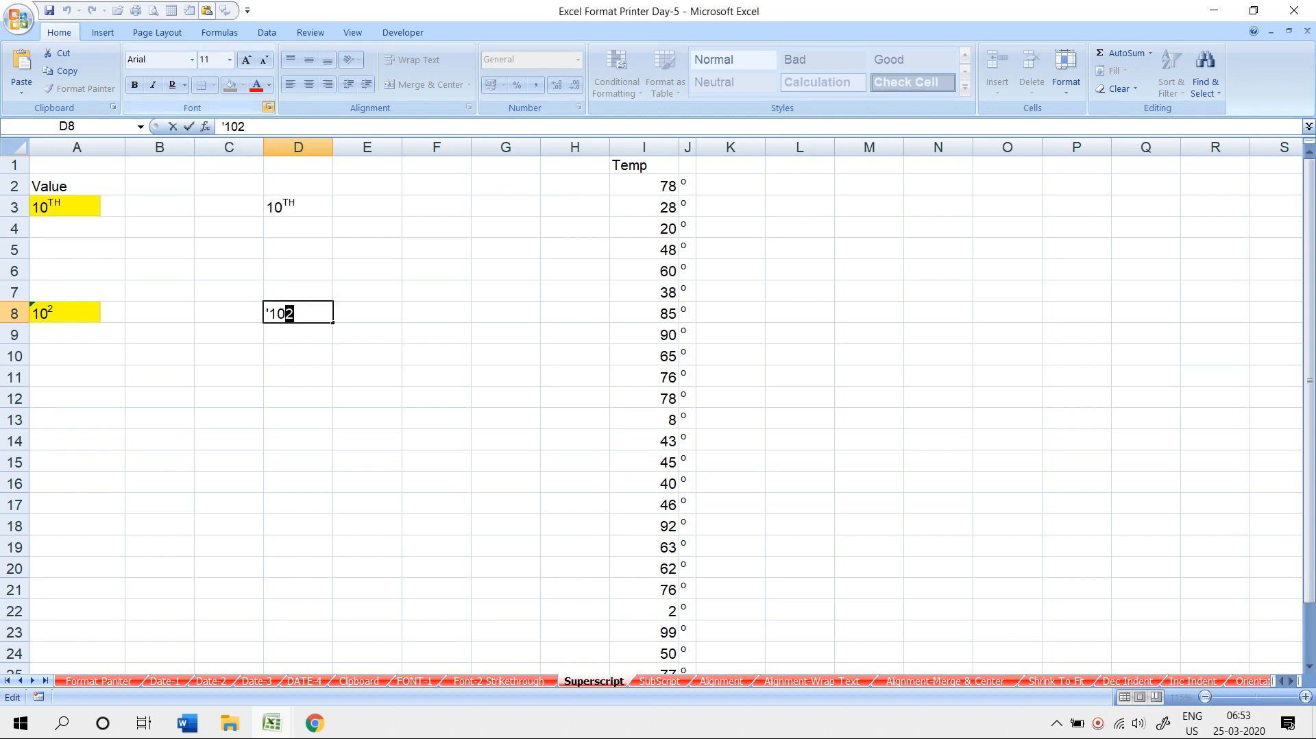
pyautogui.hotkey('ctrl', '1')
pyautogui.hotkey('alt', 'e')
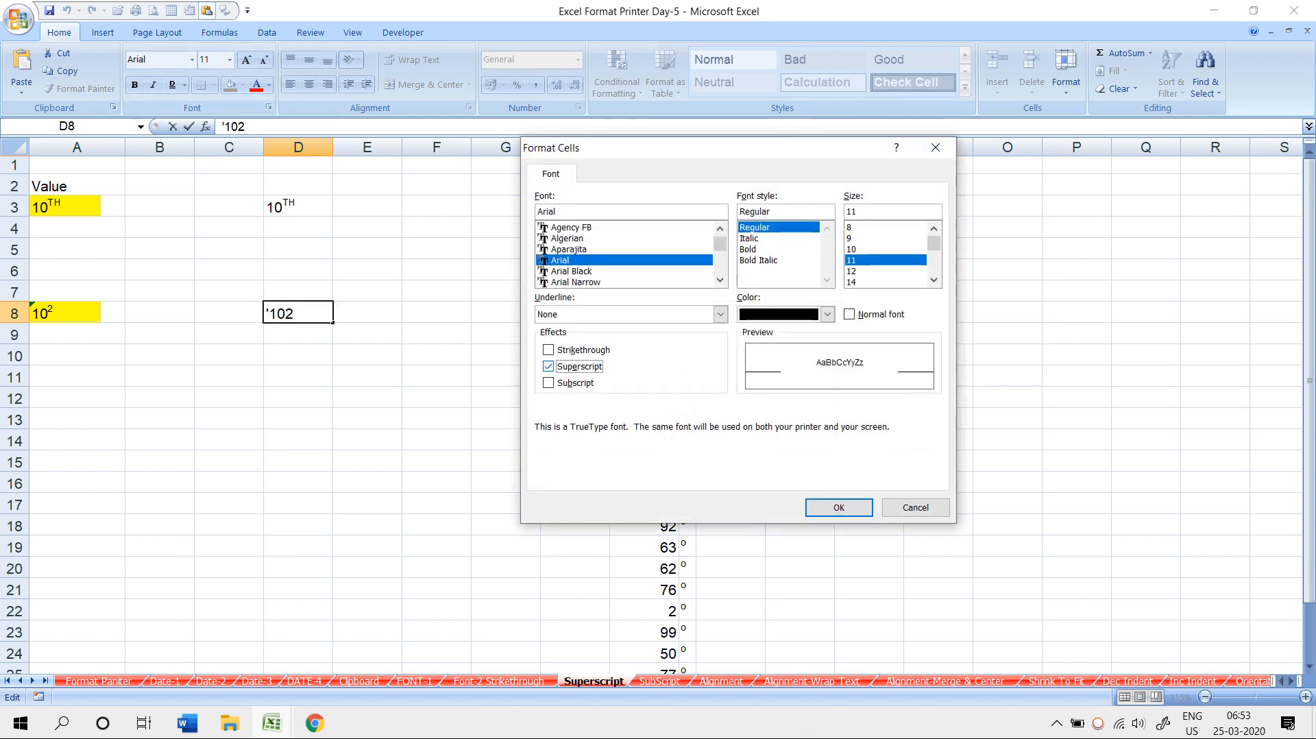
pyautogui.press('Return')
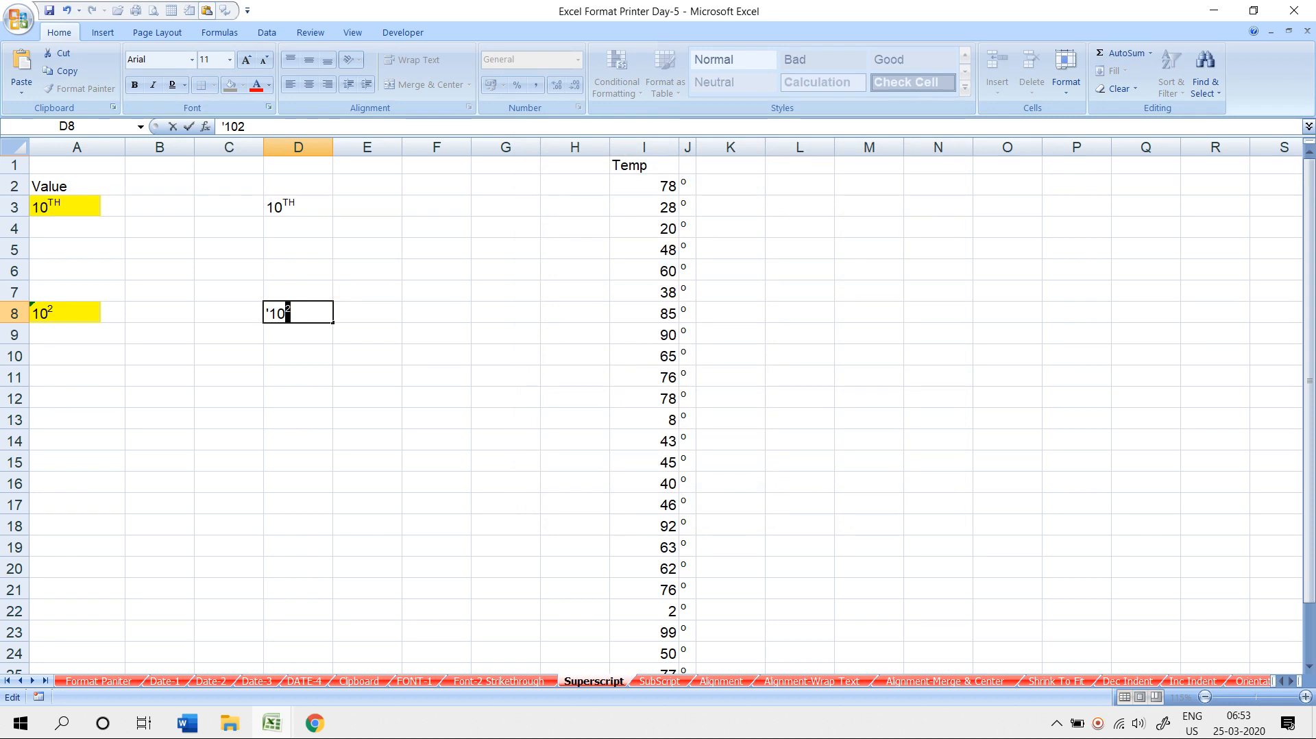
pyautogui.press('Return')
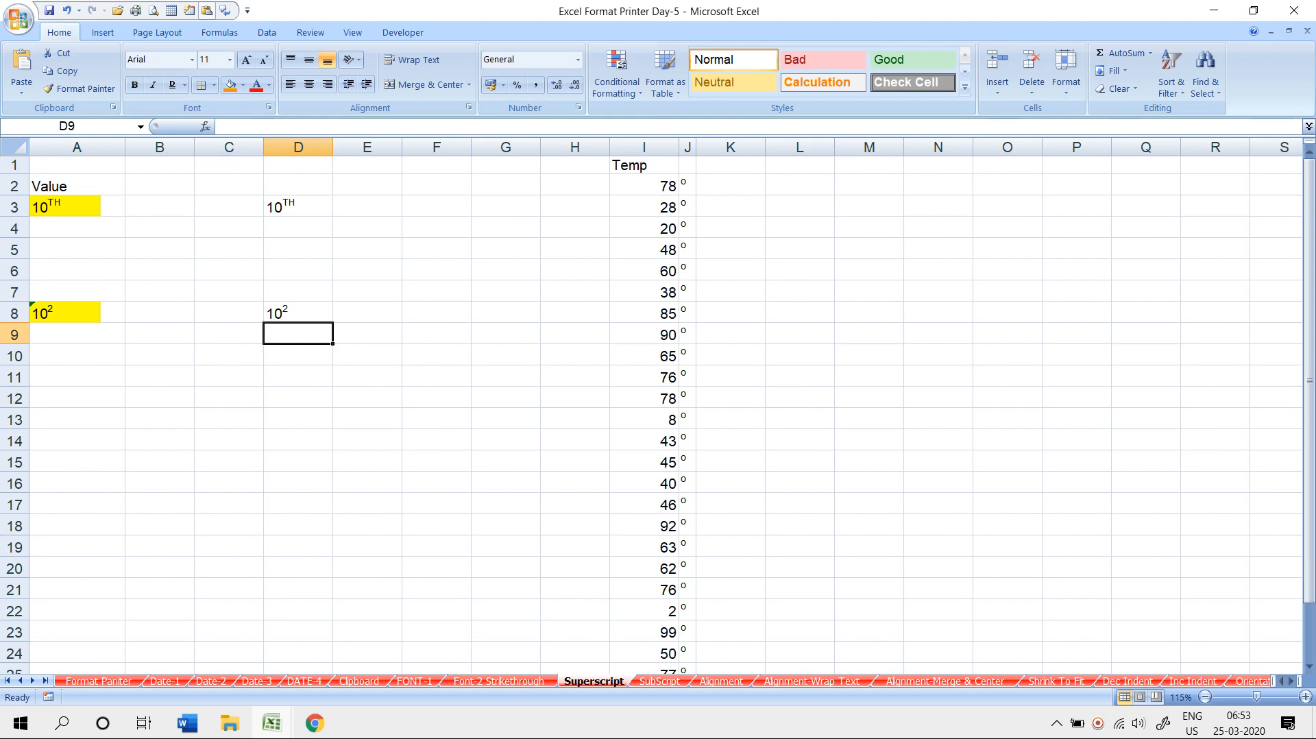
pyautogui.click(436, 355)
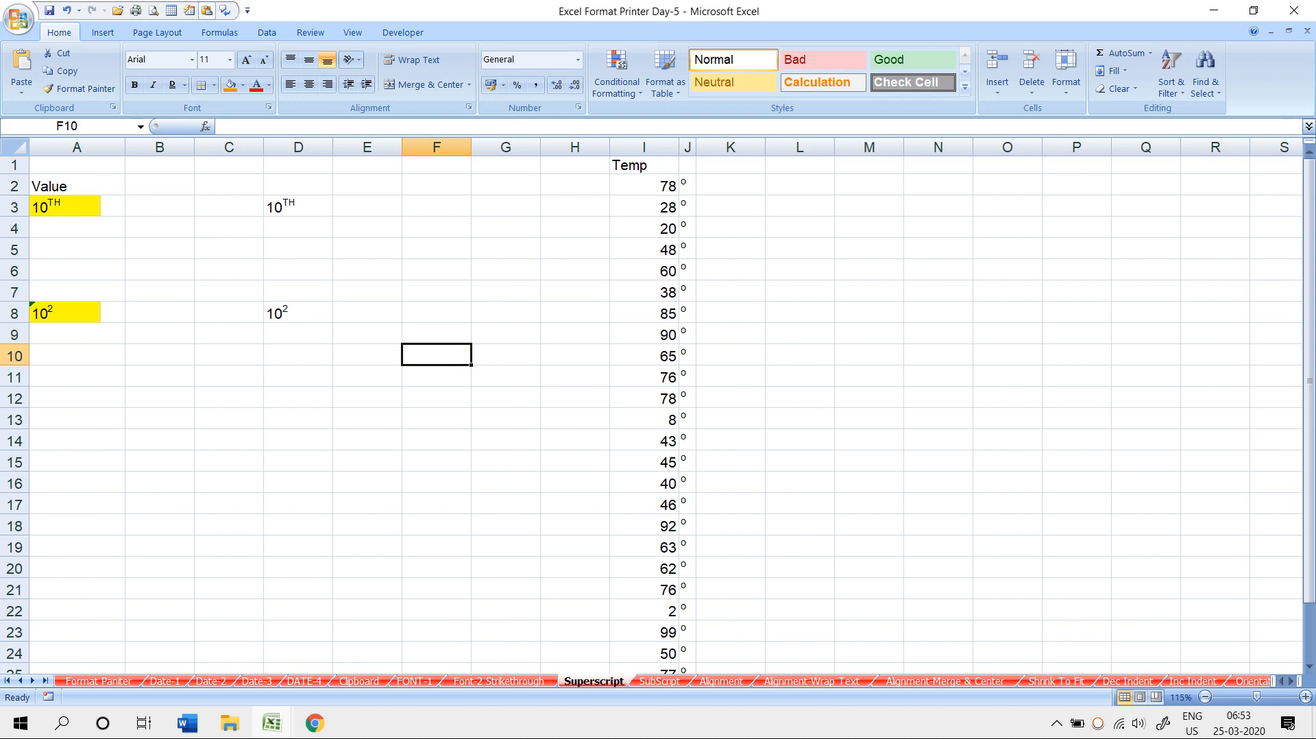
# - Select the first few temperatures in the Temp column and scroll the sheet
pyautogui.click(643, 186)
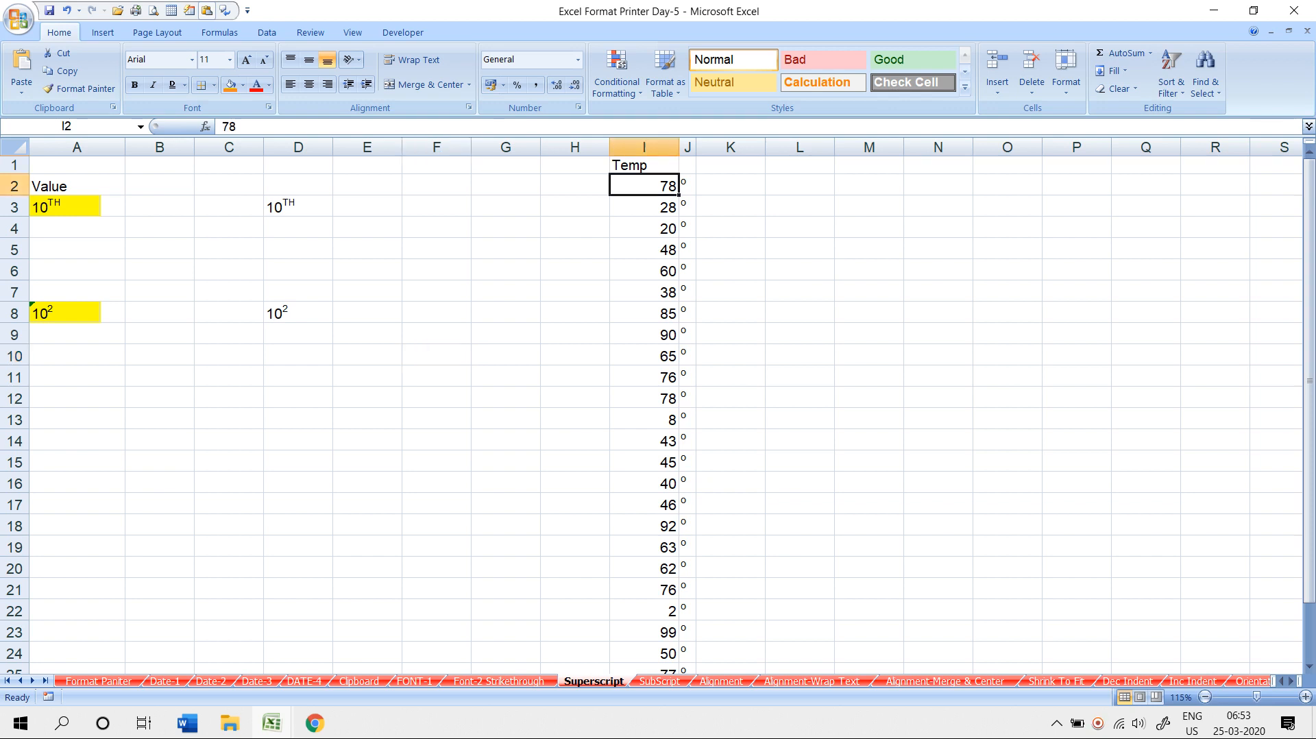
pyautogui.hotkey('shift', 'Right')
pyautogui.hotkey('shift', 'Down')
pyautogui.hotkey('shift', 'Down')
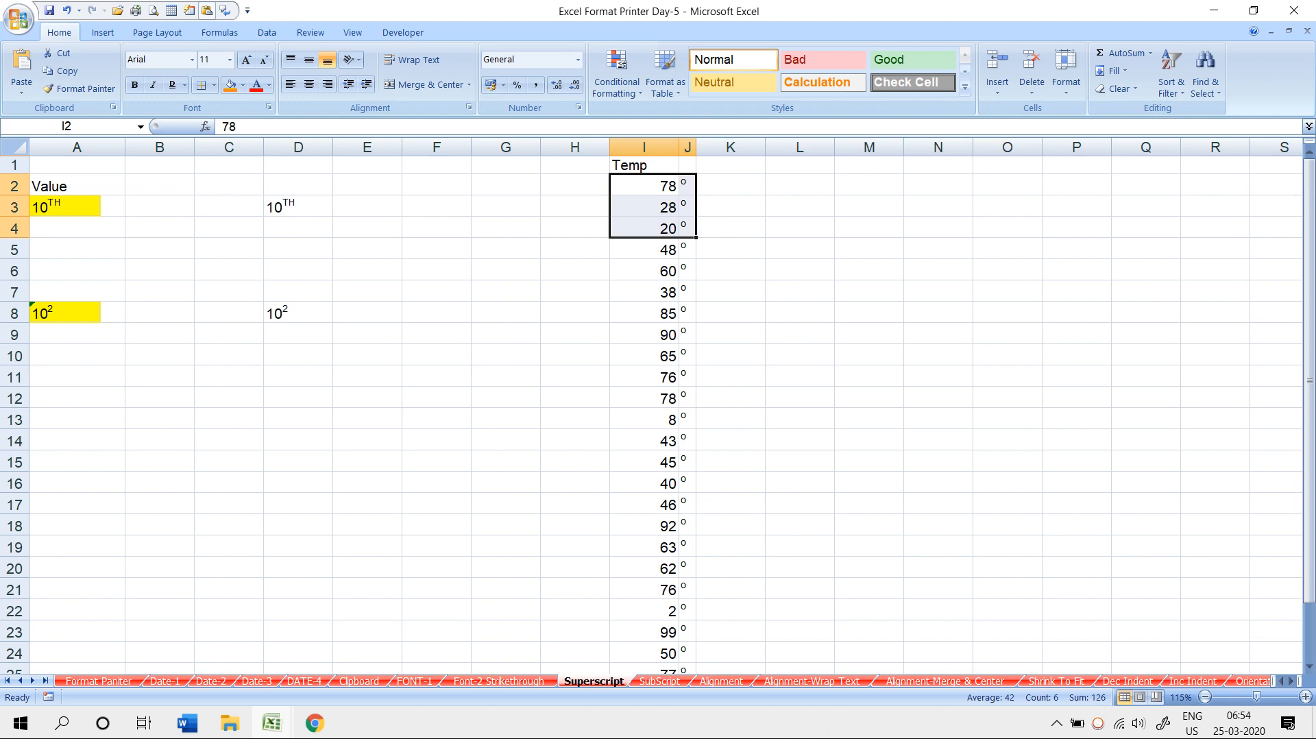
pyautogui.scroll(-4, 658, 411)
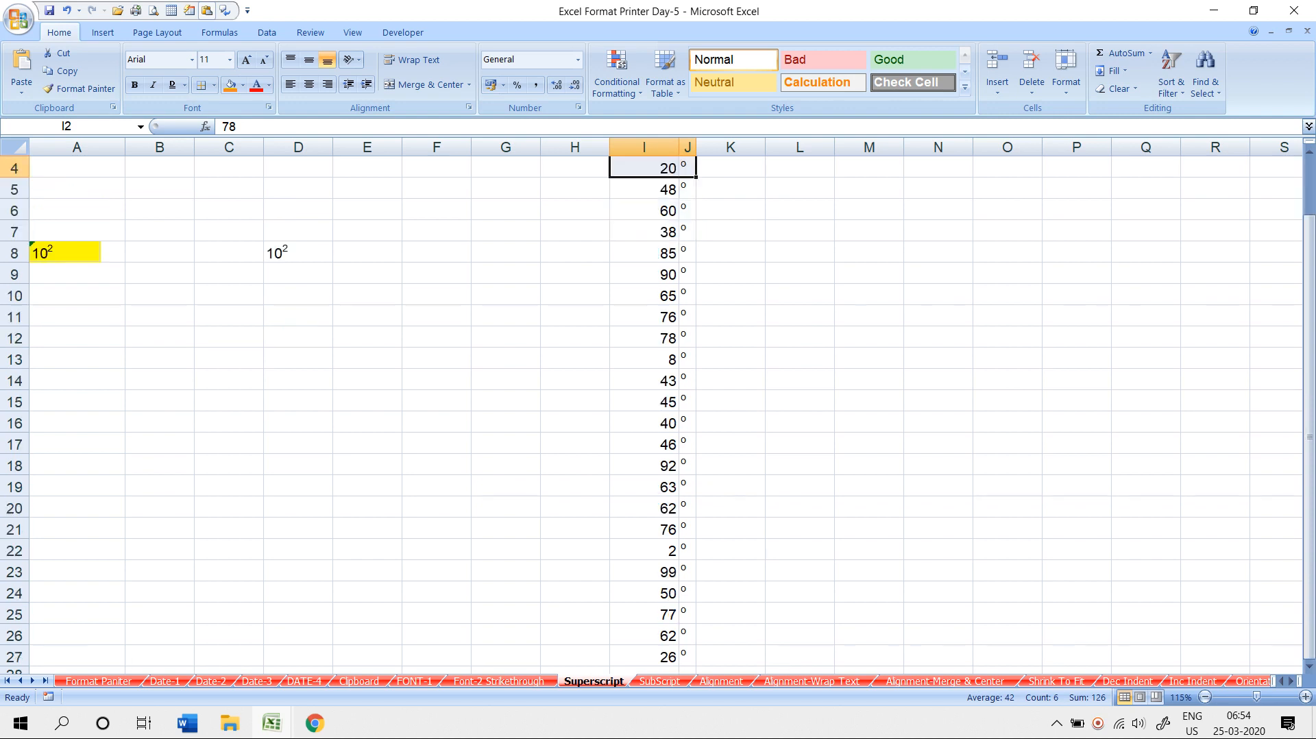
pyautogui.scroll(3, 658, 411)
pyautogui.scroll(-4, 658, 411)
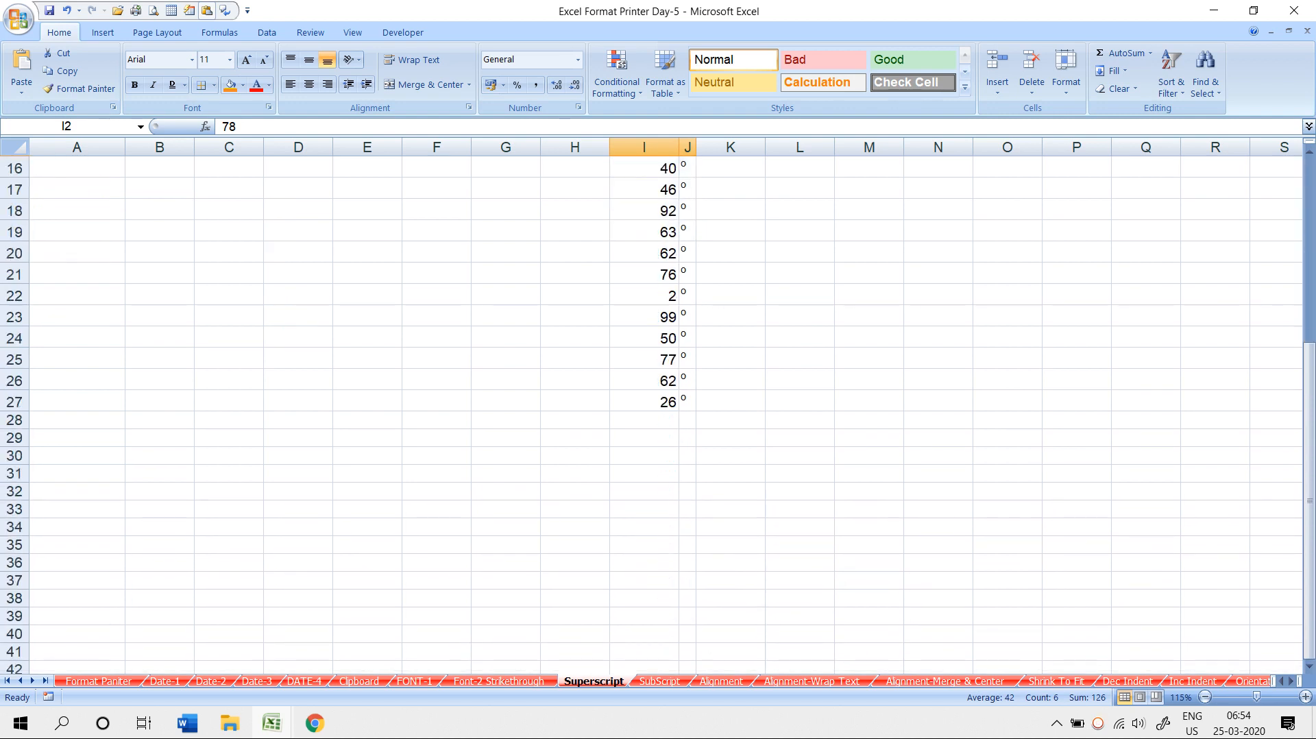
# - Add a TEMP heading in B24 and enter =RANDBETWEEN(1,44) in B25
pyautogui.click(160, 337)
pyautogui.write('TEMP')
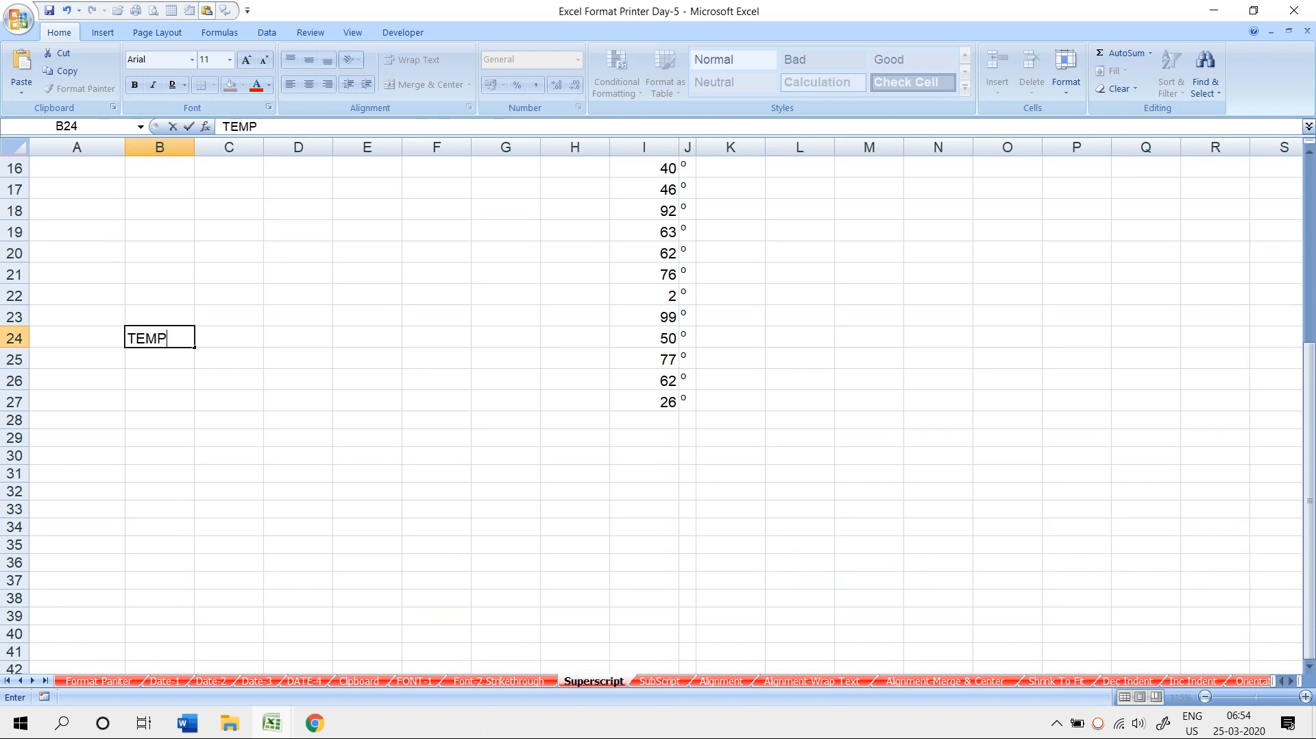
pyautogui.press('Return')
pyautogui.write('=RAND')
pyautogui.press('Down')
pyautogui.press('Tab')
pyautogui.write('1')
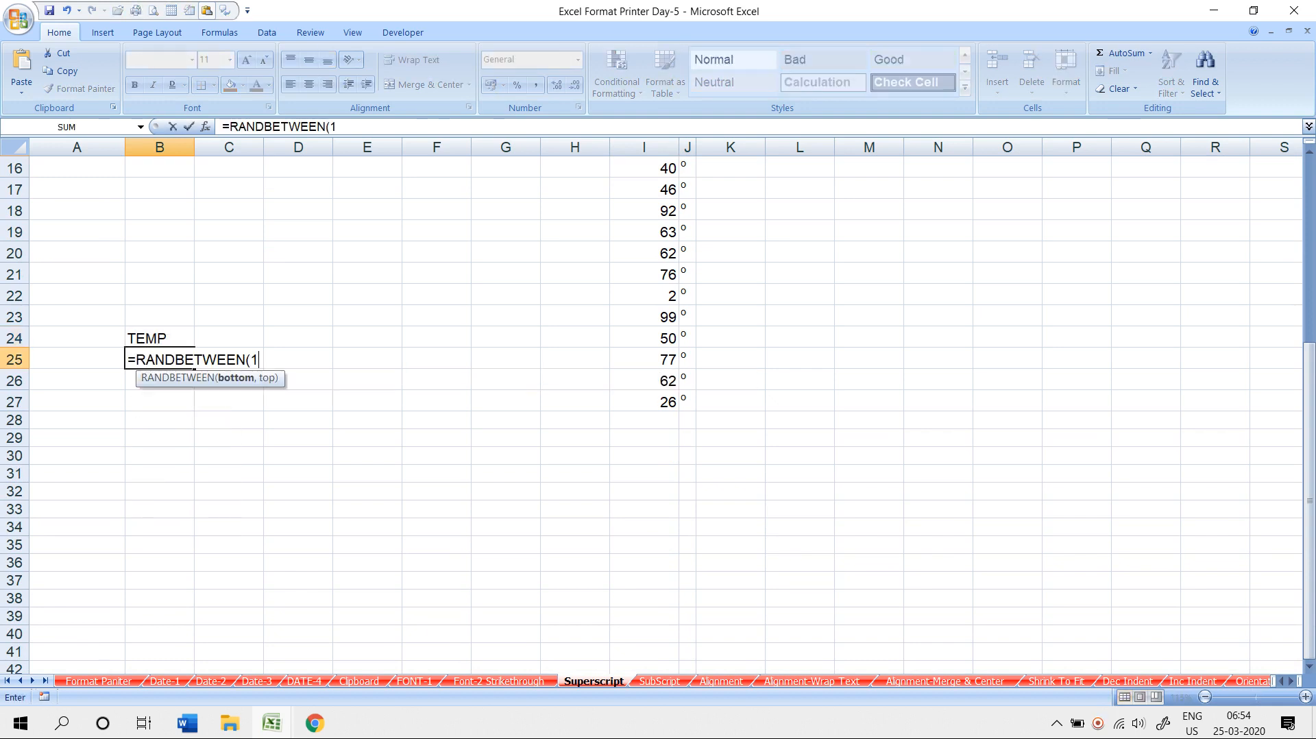
pyautogui.write(',')
pyautogui.write('40')
pyautogui.press('BackSpace')
pyautogui.write('44')
pyautogui.press('BackSpace')
pyautogui.press('Return')
# - Fill the random formula down to B35 and paste B25:B35 back as fixed values
pyautogui.moveTo(193, 368); pyautogui.dragTo(194, 550)
pyautogui.hotkey('ctrl', 'c')
pyautogui.hotkey('alt', 'h')
pyautogui.press('v')
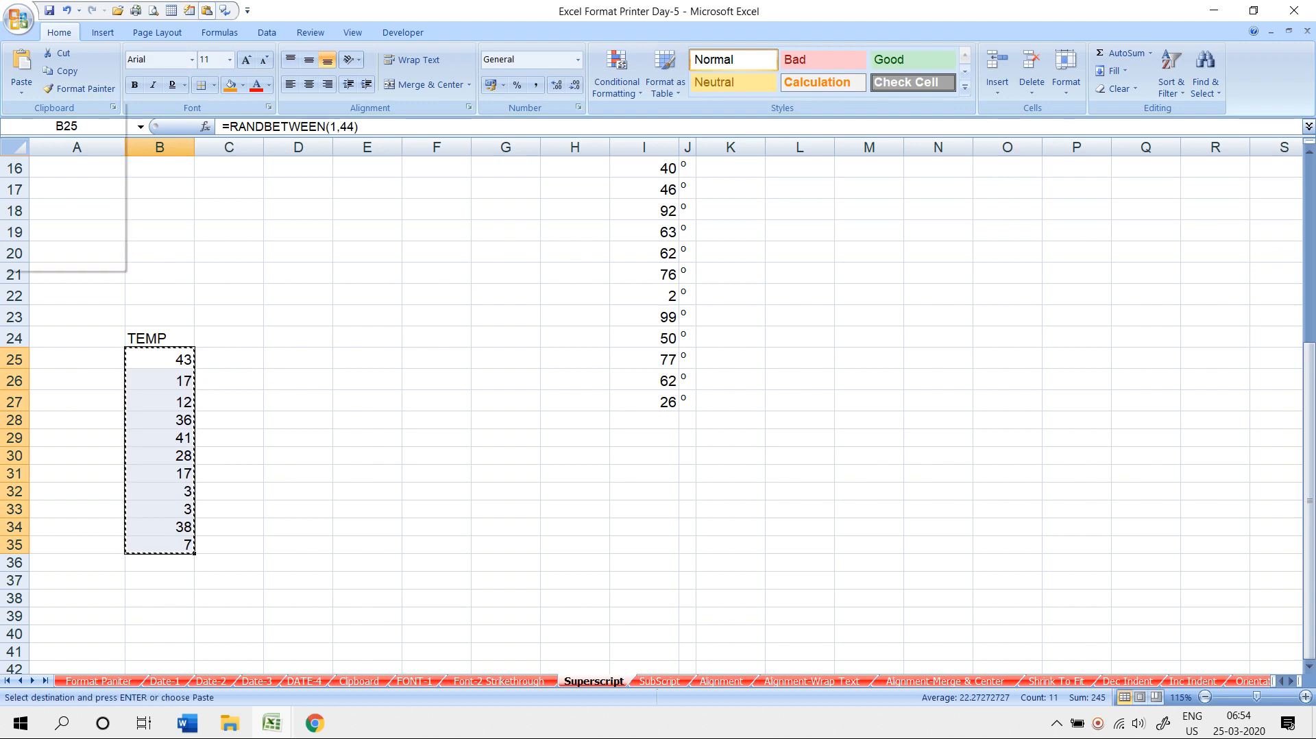
pyautogui.press('v')
pyautogui.press('Escape')
pyautogui.press('Right')
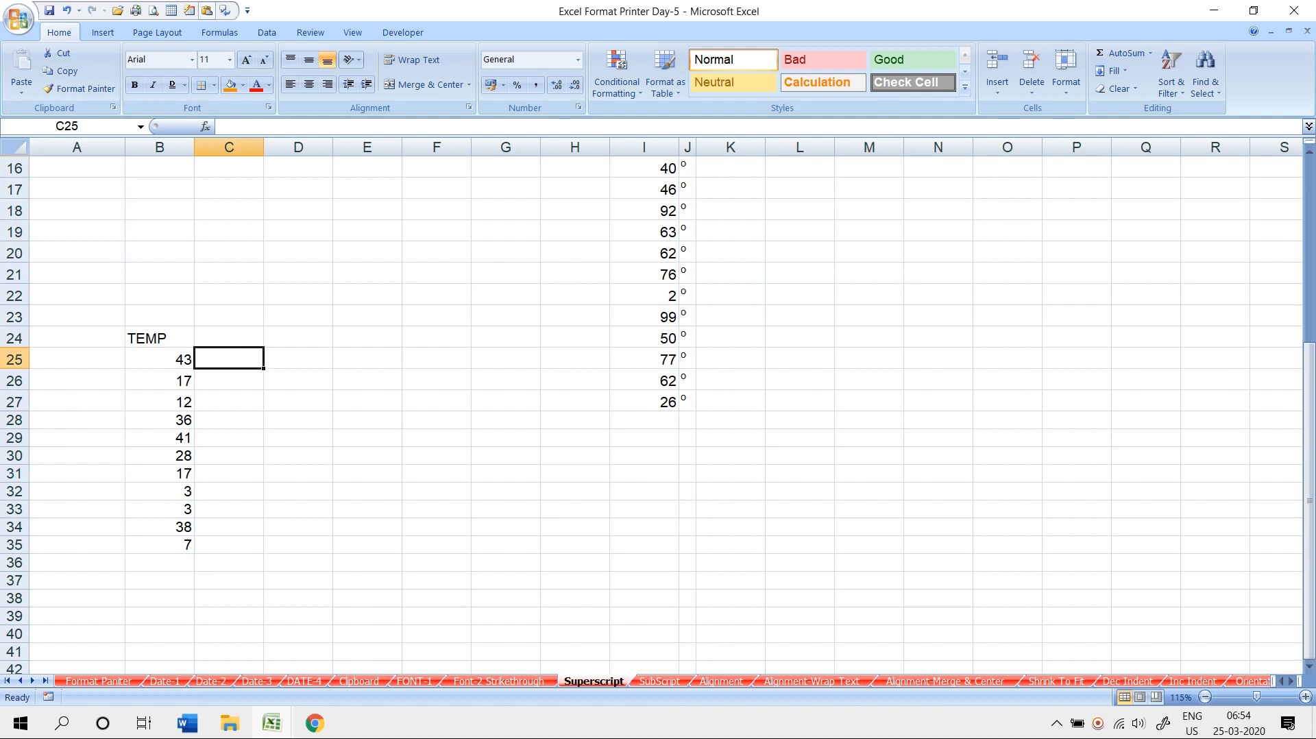
# - Enter o in C25 and fill it down through C35
pyautogui.write('o')
pyautogui.hotkey('ctrl', 'Return')
pyautogui.press('Left')
pyautogui.hotkey('ctrl', 'Down')
pyautogui.press('Right')
pyautogui.hotkey('ctrl', 'shift', 'Up')
pyautogui.hotkey('ctrl', 'd')
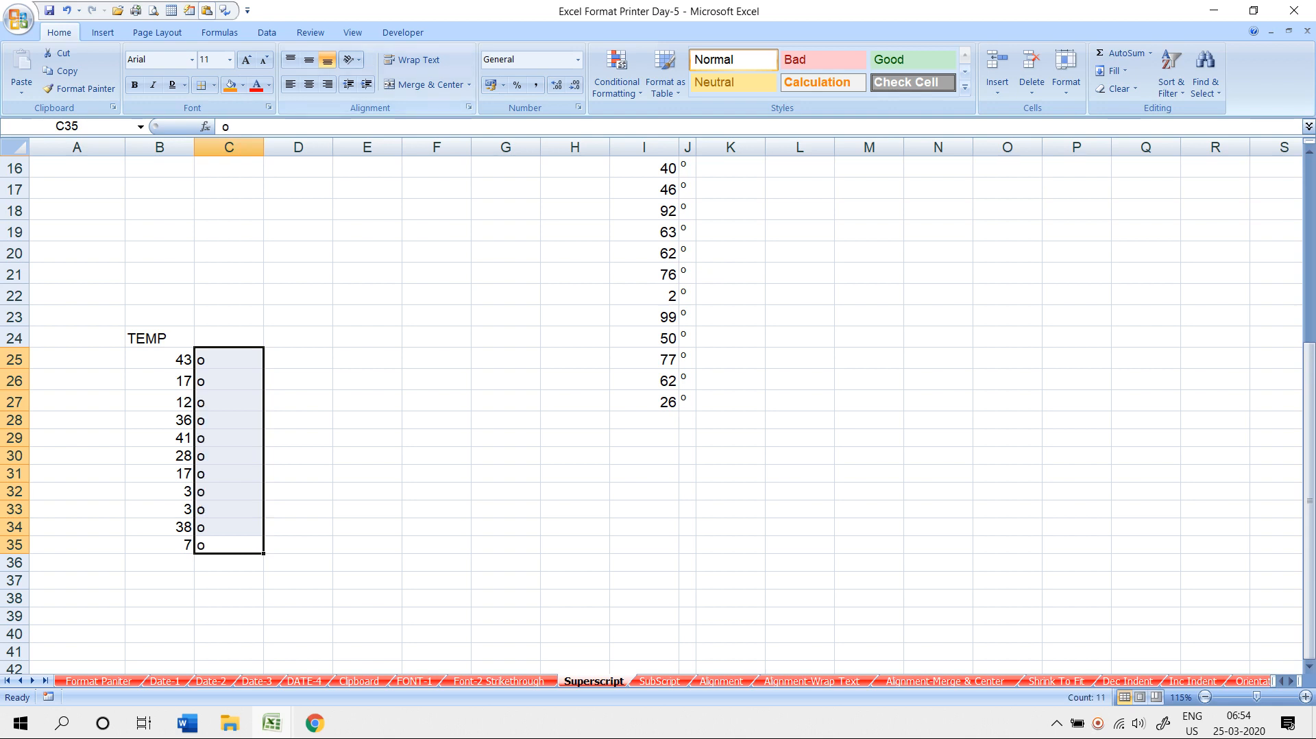
# - Format the o marks in C25:C35 as superscript degree signs
pyautogui.hotkey('ctrl', '1')
pyautogui.hotkey('alt', 'e')
pyautogui.click(838, 507)
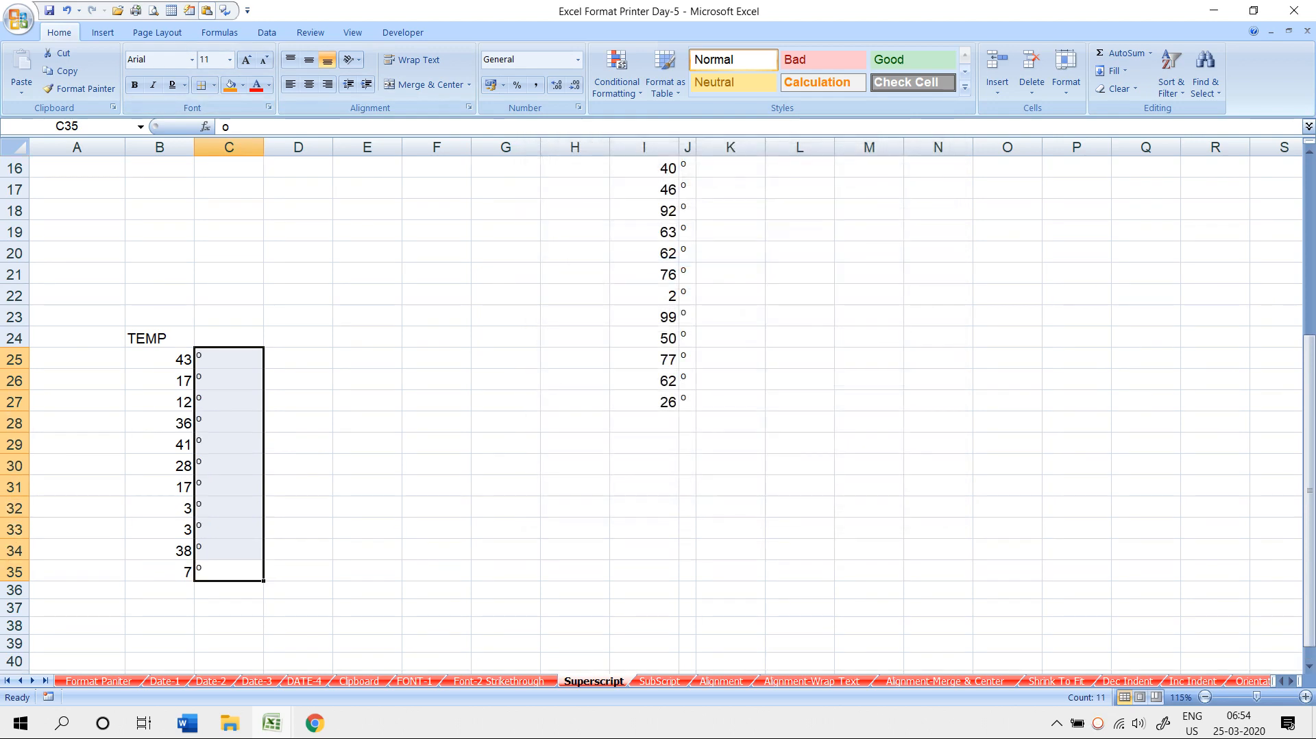
pyautogui.click(505, 485)
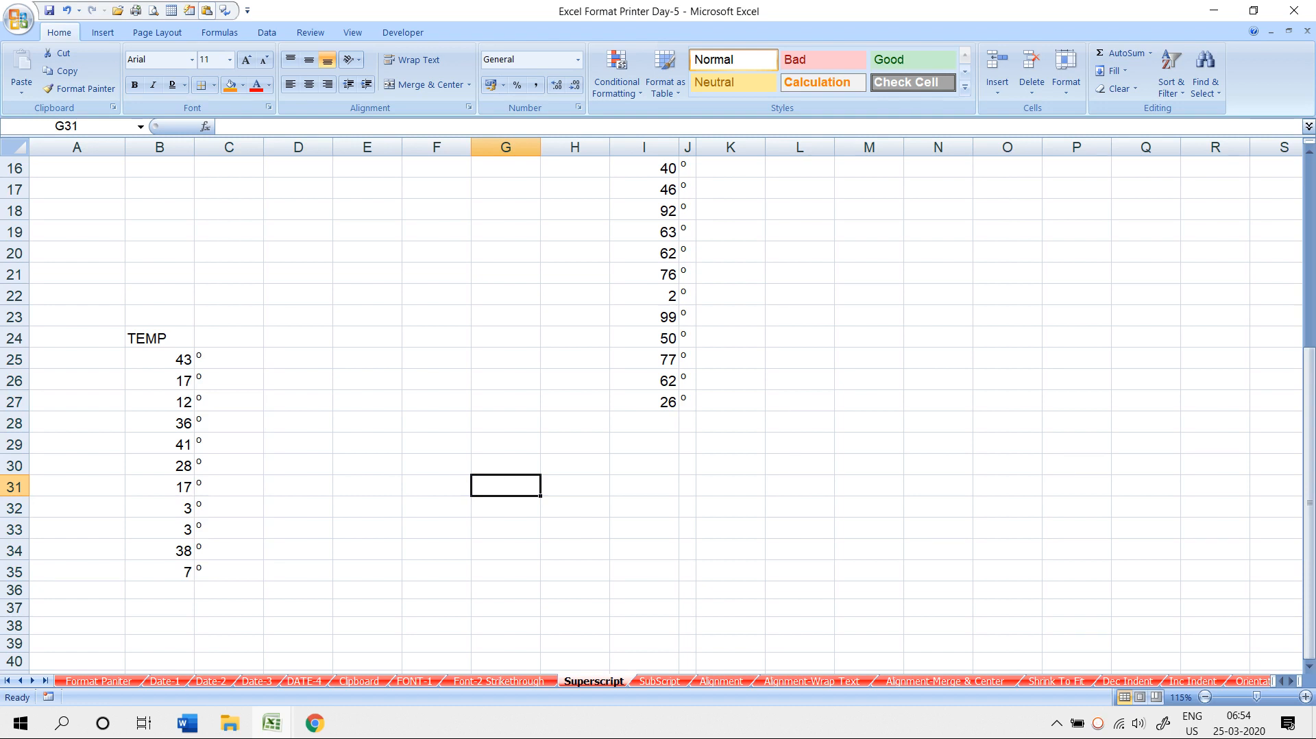
pyautogui.moveTo(160, 359); pyautogui.dragTo(229, 572)
# - Give B25:C35 an outline-only border by applying All Borders, then removing inner lines
pyautogui.click(214, 85)
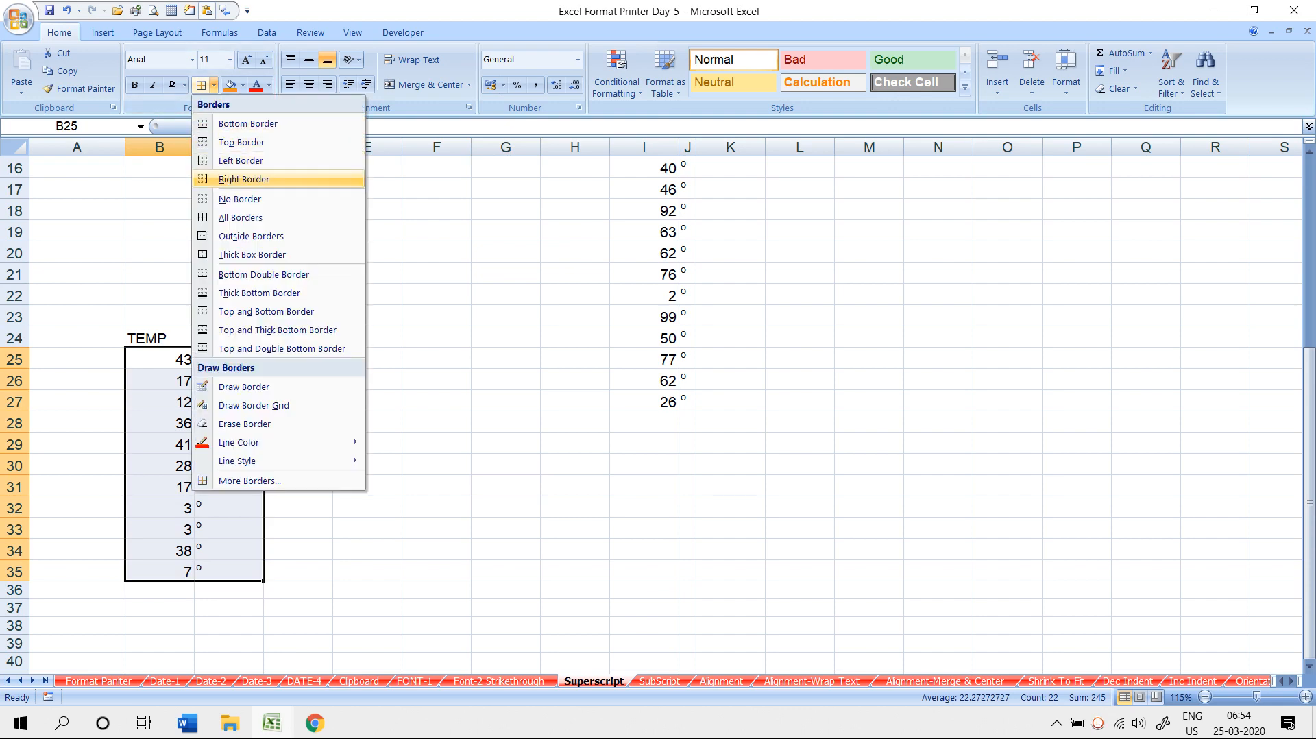
pyautogui.click(240, 217)
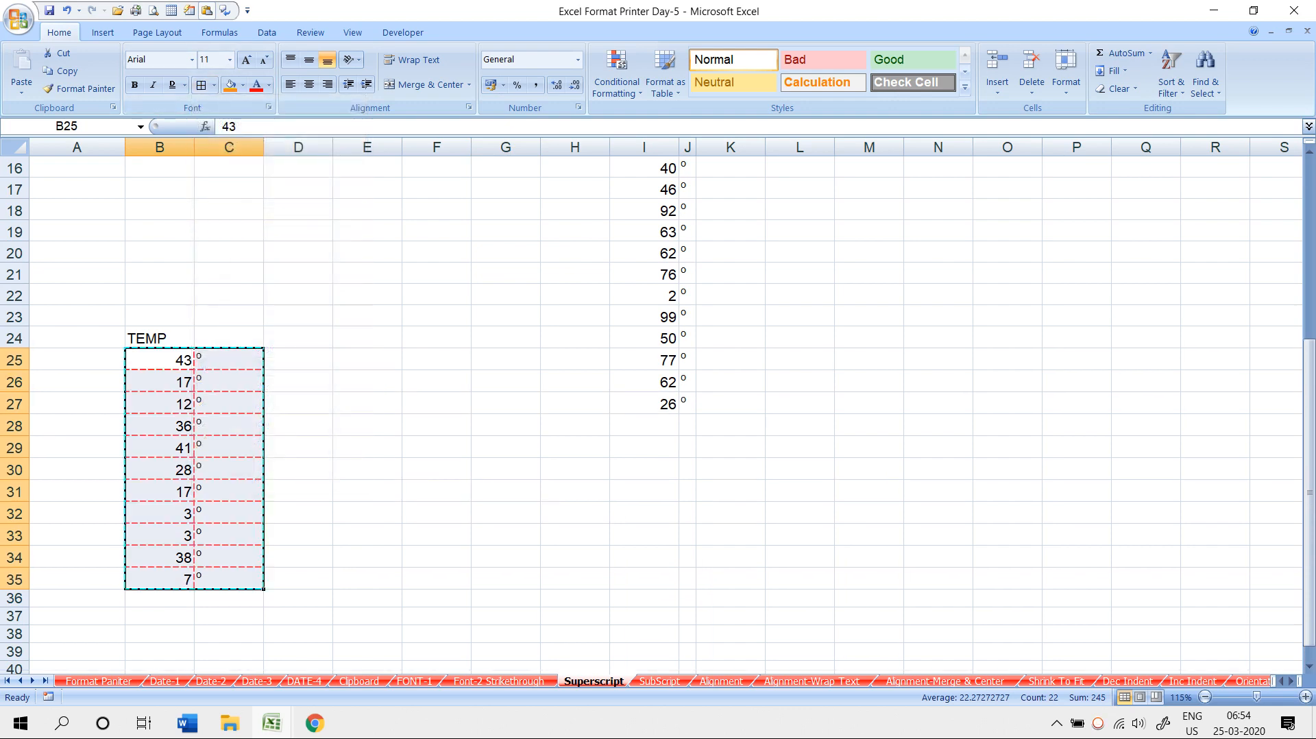
pyautogui.hotkey('ctrl', '1')
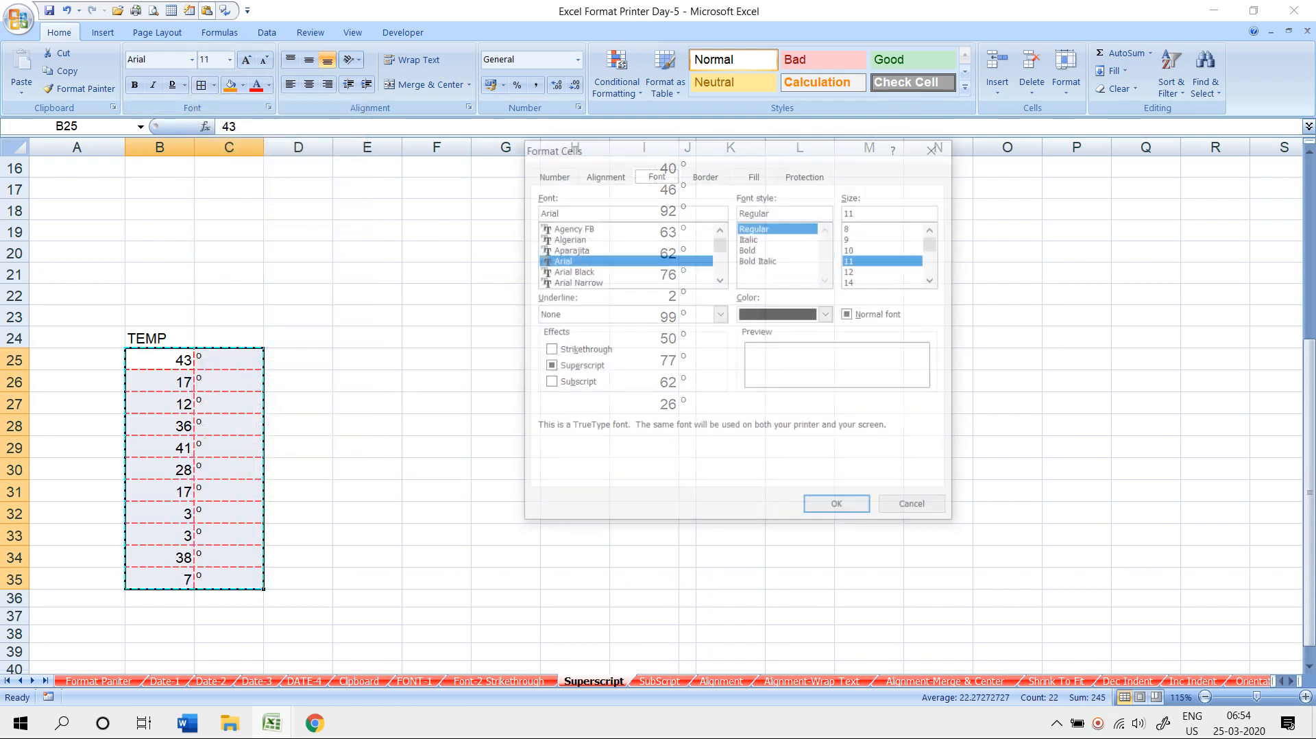
pyautogui.click(705, 175)
pyautogui.click(763, 371)
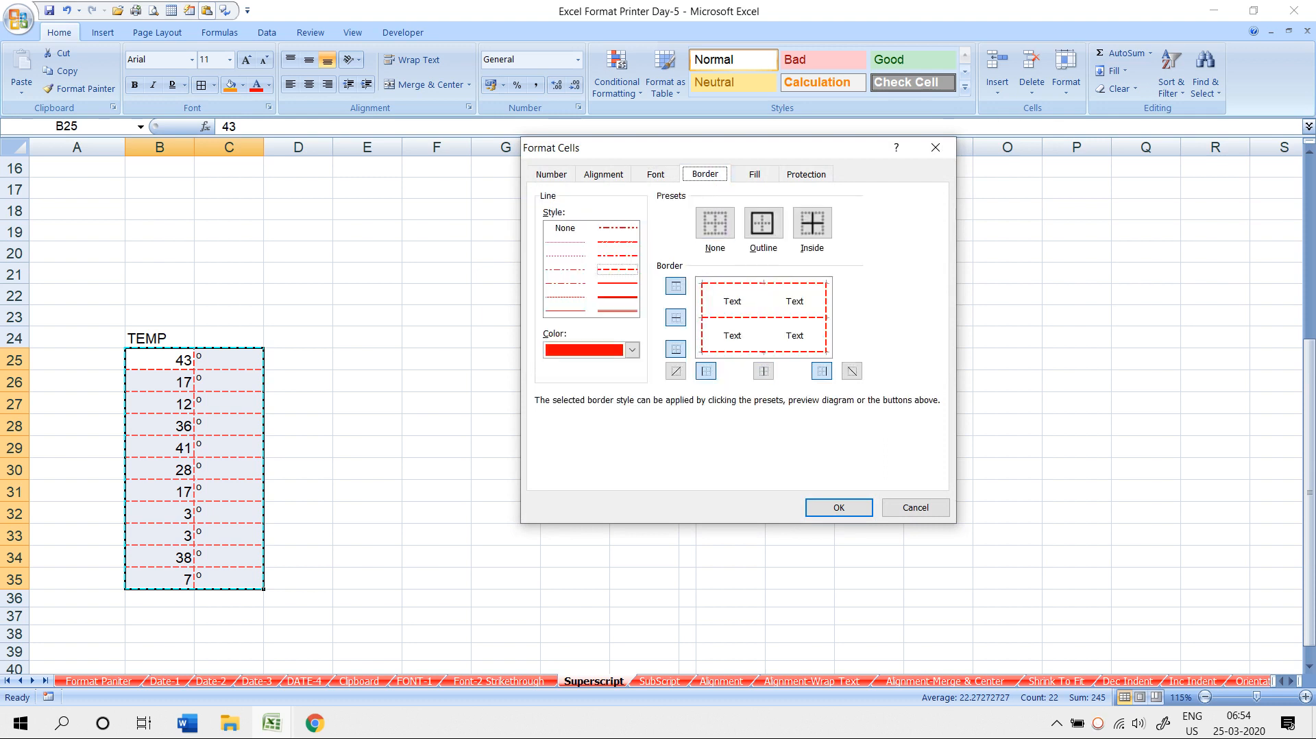
pyautogui.click(676, 317)
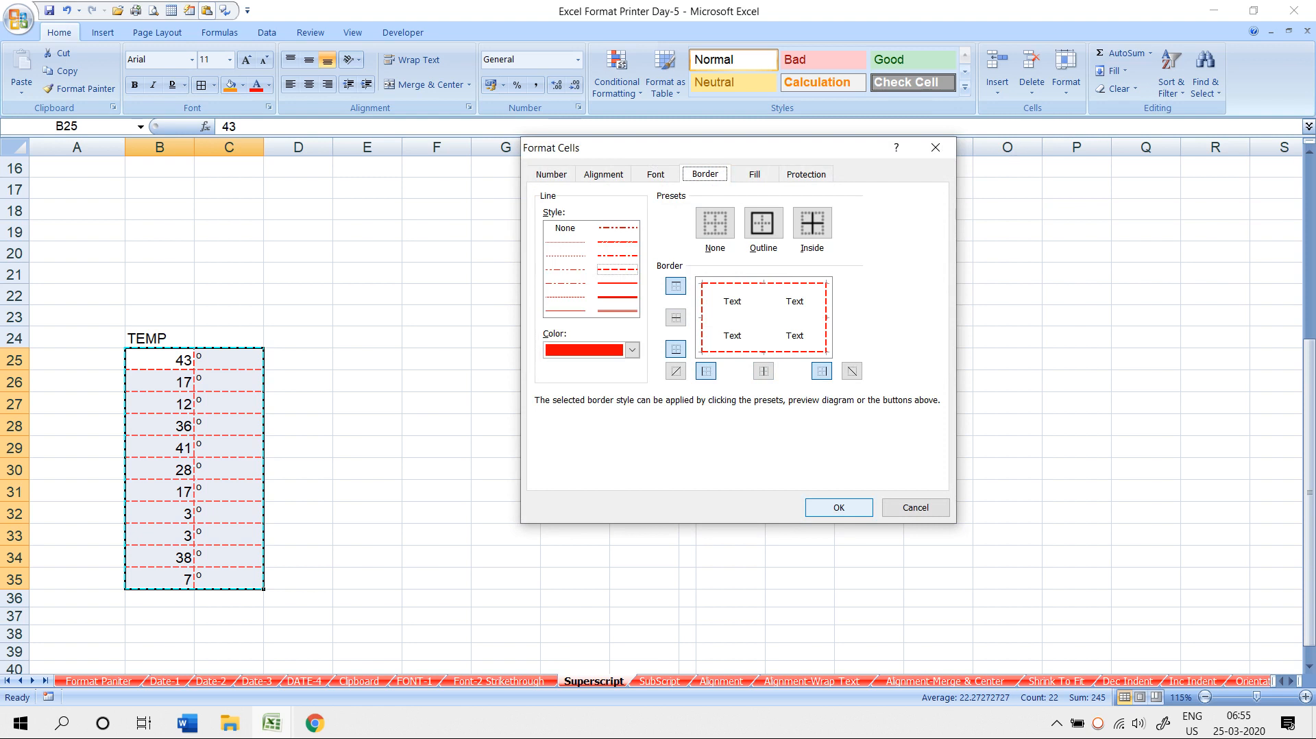
pyautogui.click(839, 508)
pyautogui.click(731, 465)
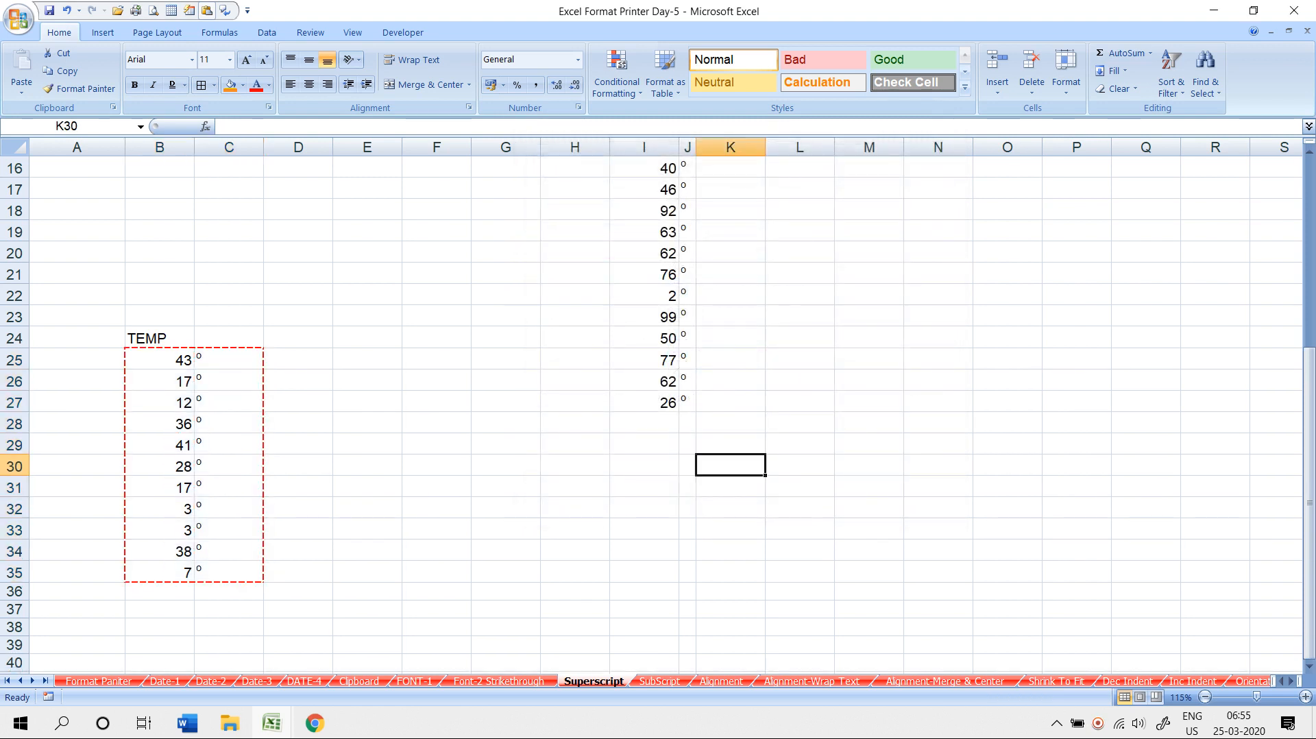
# - Check the bordered range in Print Preview, then move to the SubScript sheet
pyautogui.hotkey('ctrl', 'F2')
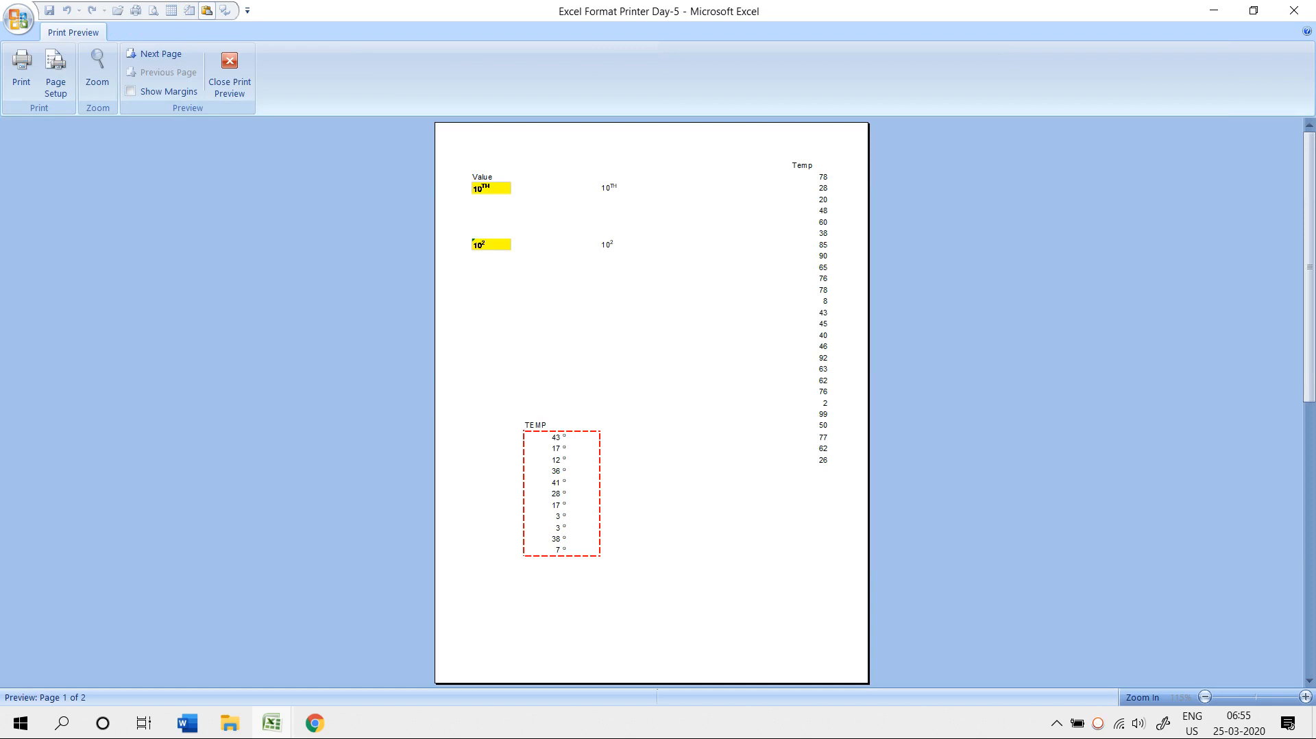
pyautogui.press('Escape')
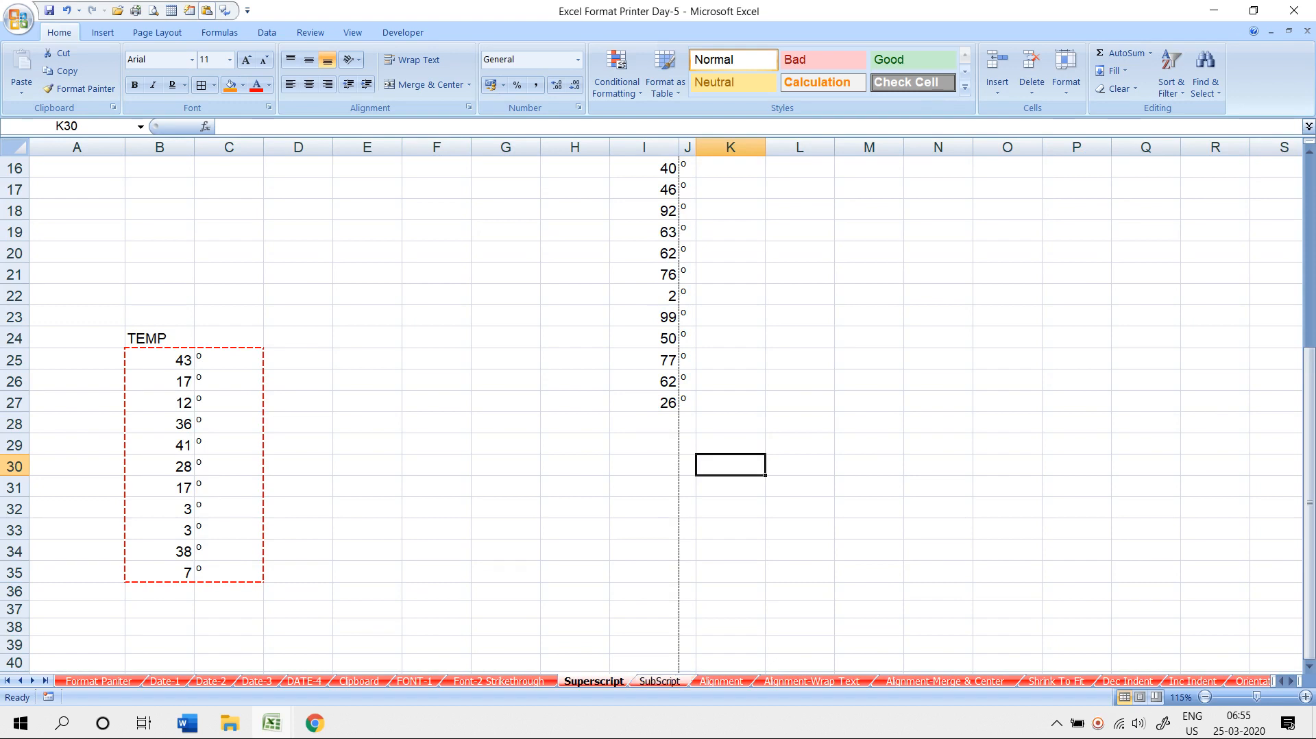
pyautogui.hotkey('ctrl', 'pagedown')
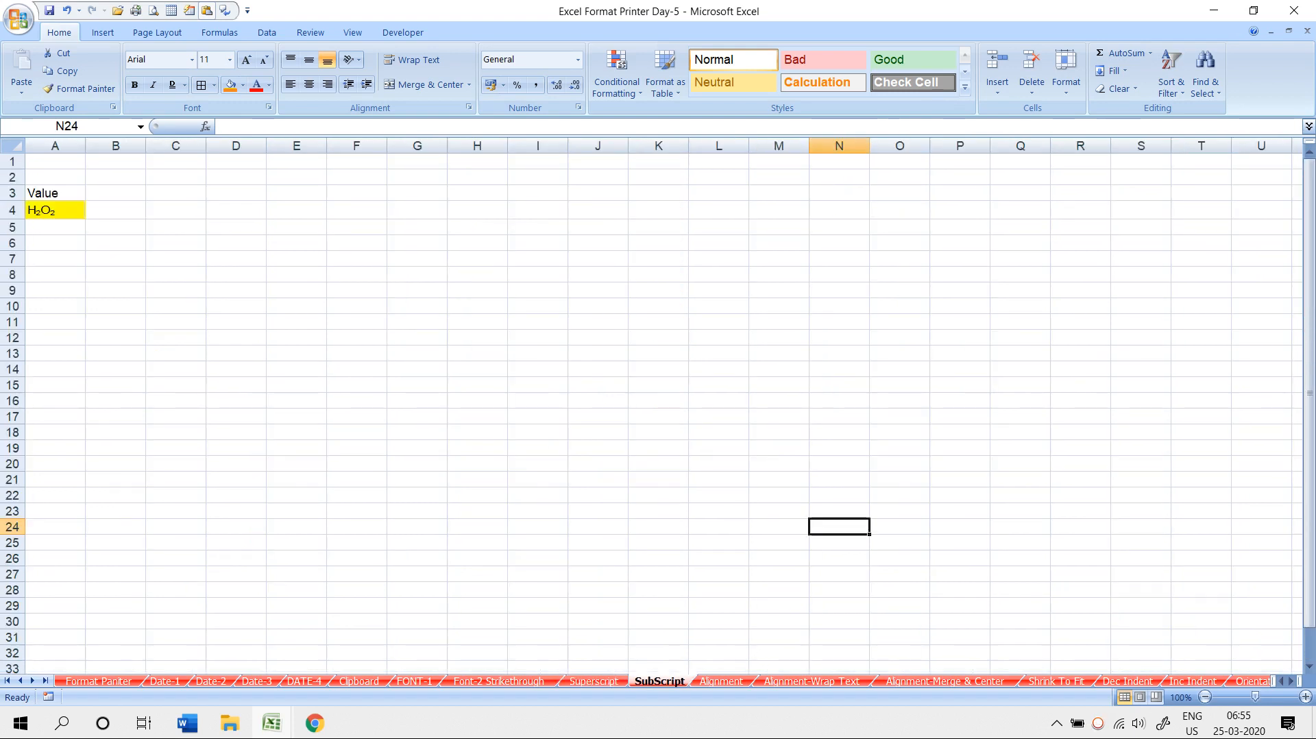
# - Enter H2O2 in C4 and make its last 2 subscript
pyautogui.click(176, 211)
pyautogui.write('H')
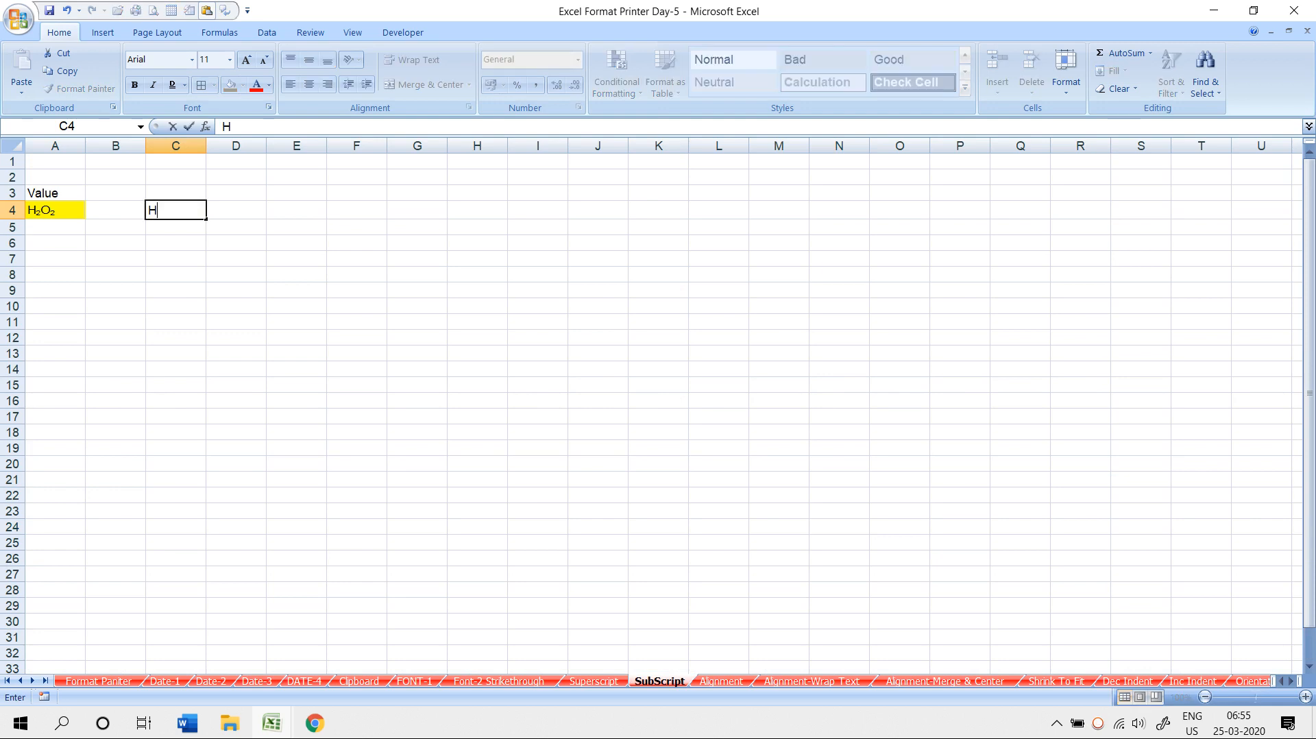
pyautogui.write('2O2')
pyautogui.press('Return')
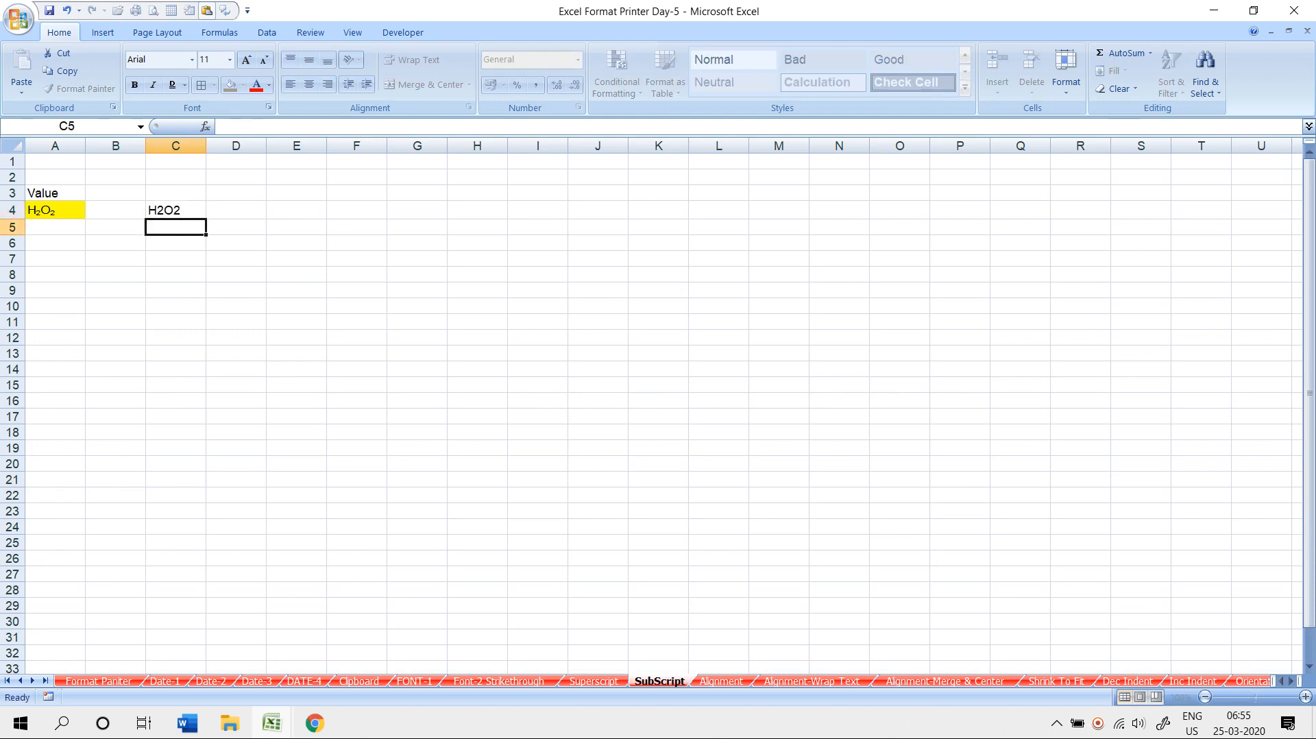
pyautogui.press('Up')
pyautogui.press('F2')
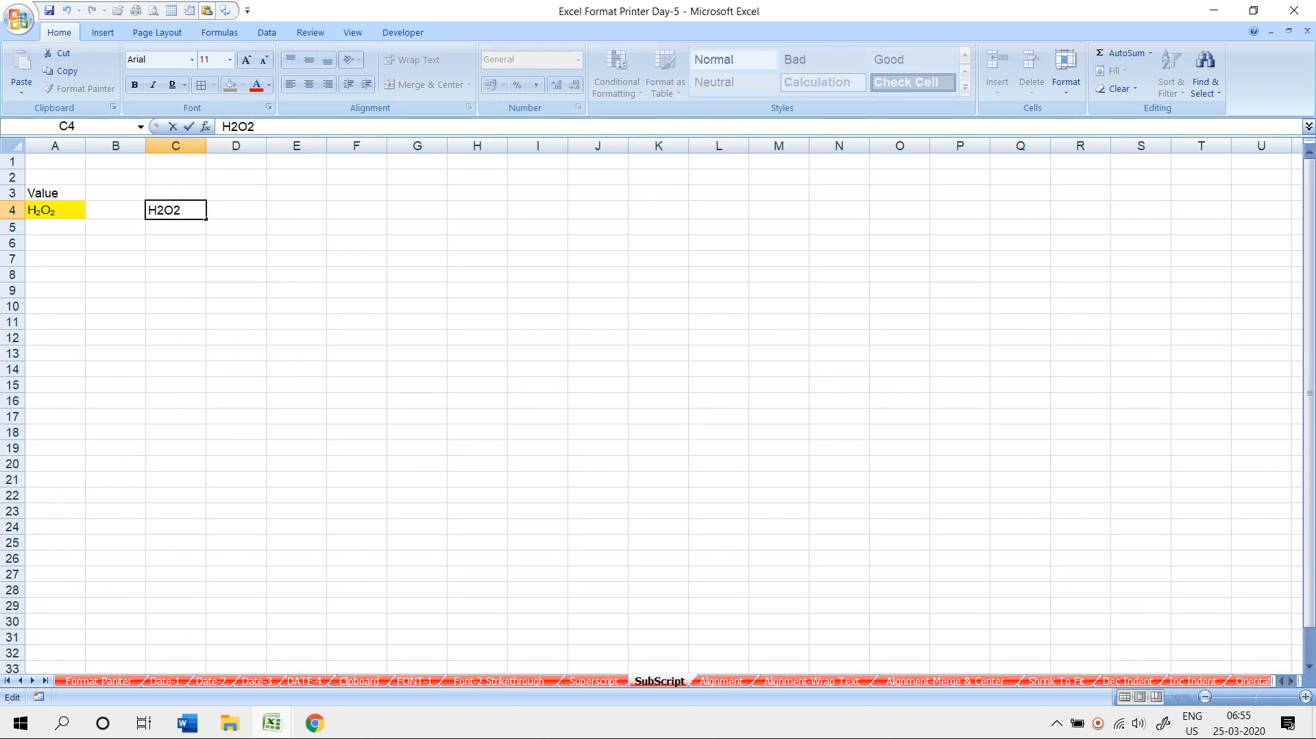
pyautogui.hotkey('shift', 'Left')
pyautogui.hotkey('ctrl', '1')
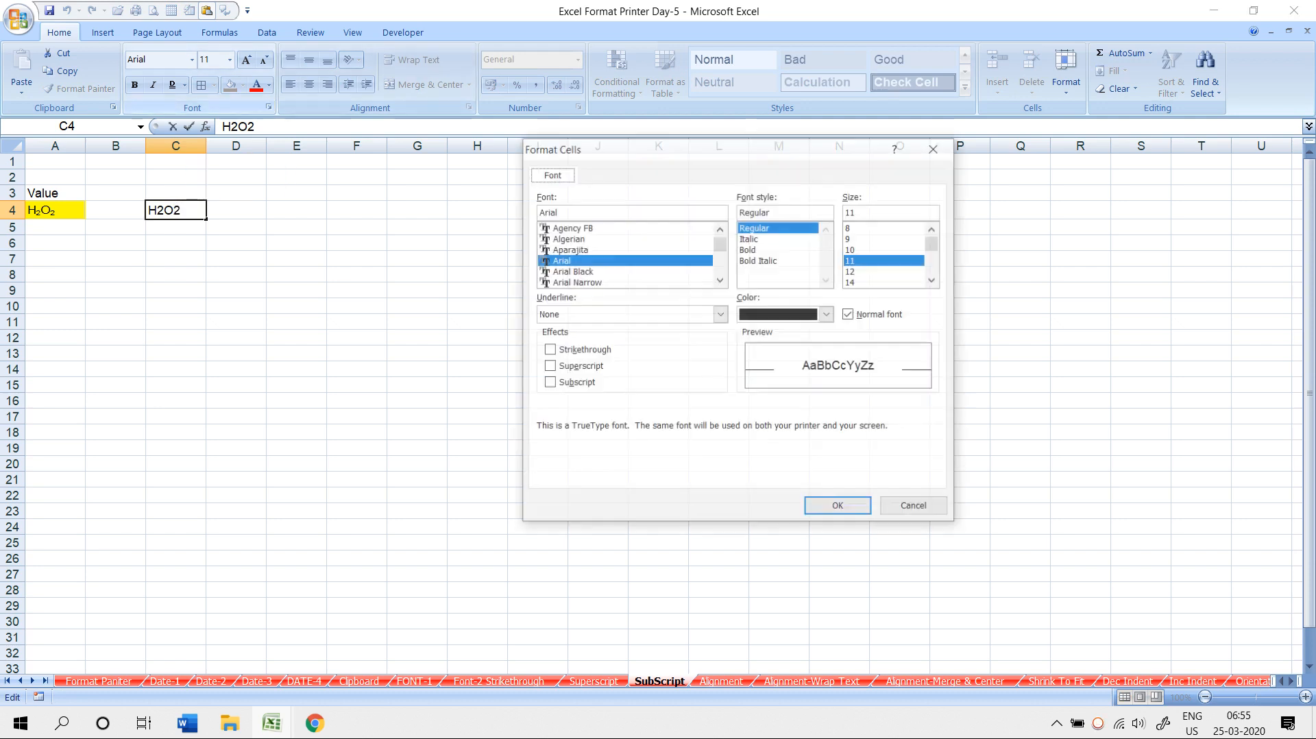
pyautogui.hotkey('alt', 'b')
pyautogui.press('Return')
pyautogui.press('Return')
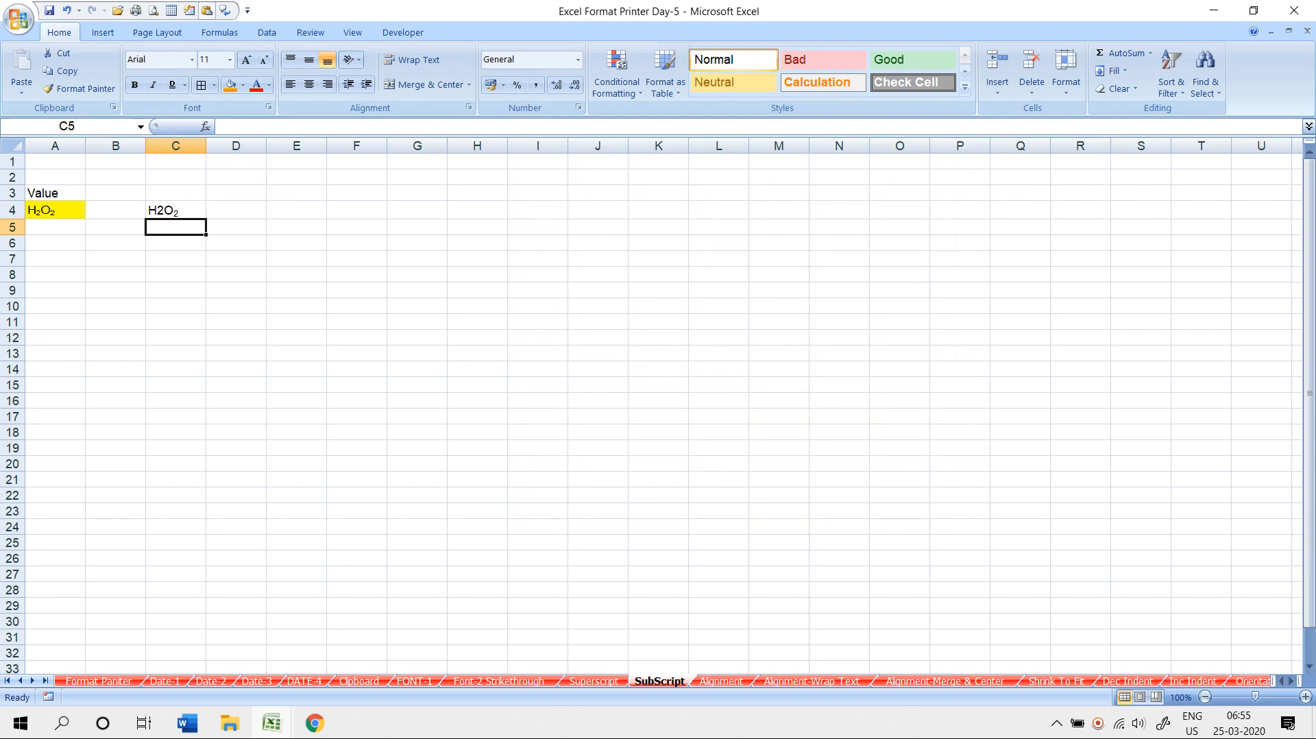
# - Subscript the first 2 in C4 so it reads H₂O₂, then go to the Alignment sheet
pyautogui.press('Up')
pyautogui.press('F2')
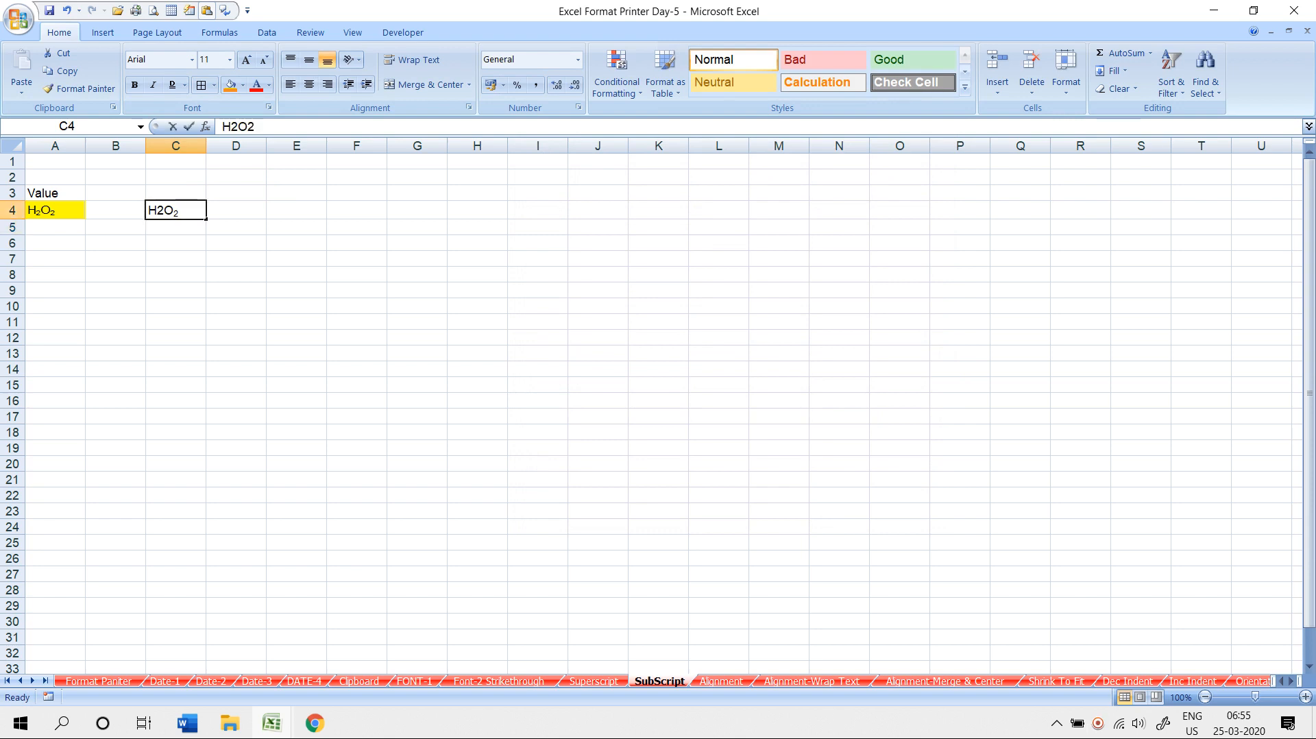
pyautogui.press('Left')
pyautogui.press('Left')
pyautogui.hotkey('shift', 'Left')
pyautogui.hotkey('ctrl', '1')
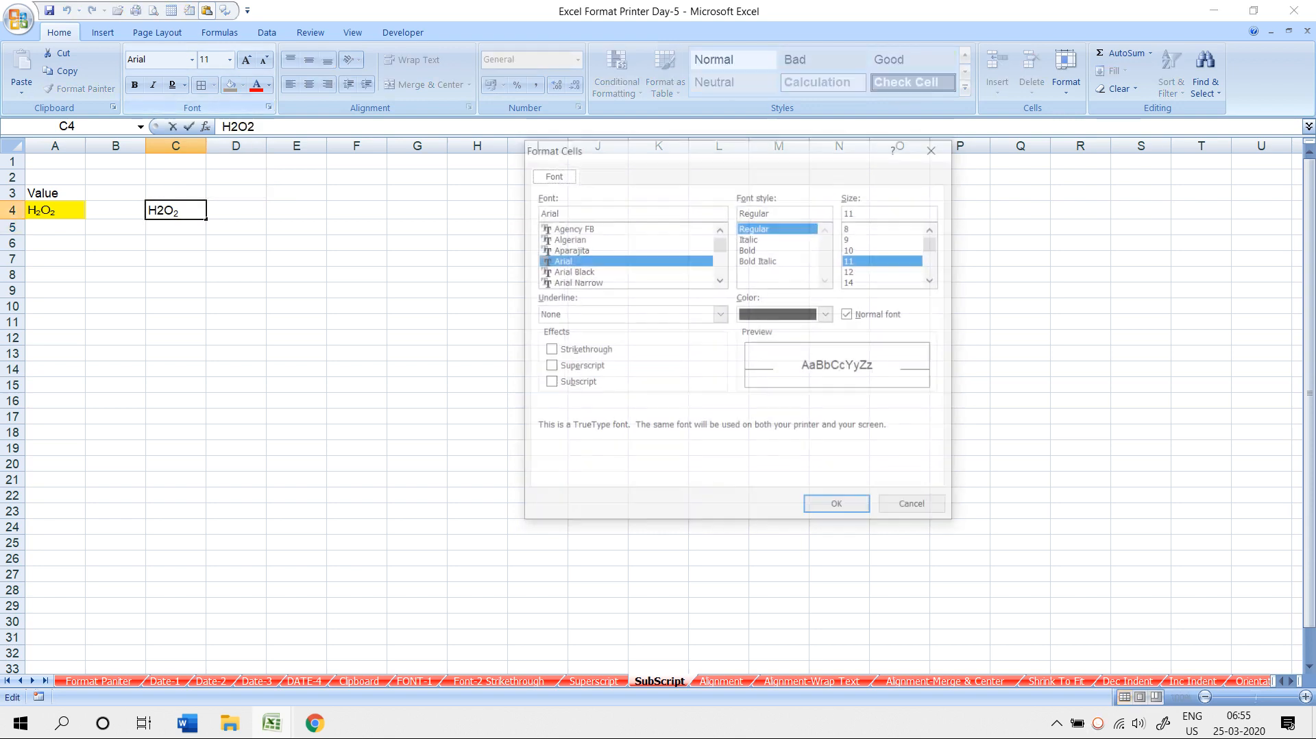
pyautogui.hotkey('alt', 'b')
pyautogui.click(839, 508)
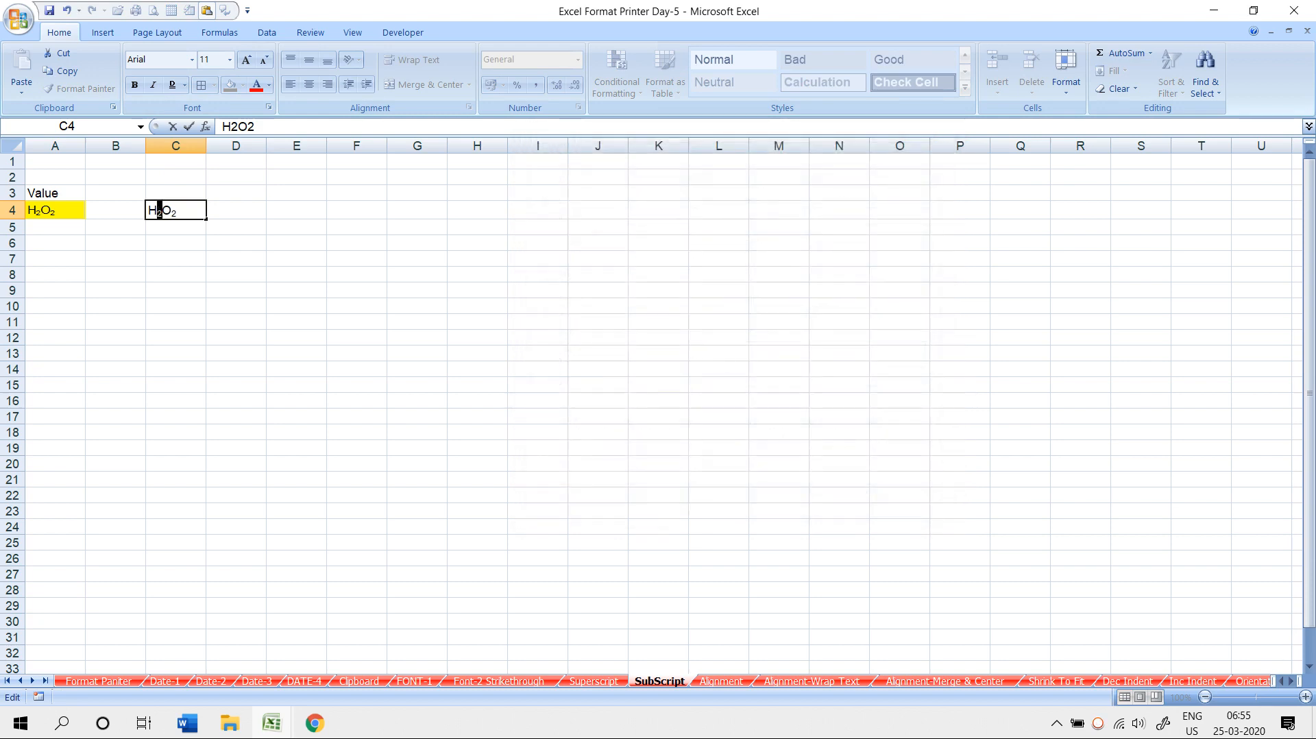
pyautogui.click(538, 464)
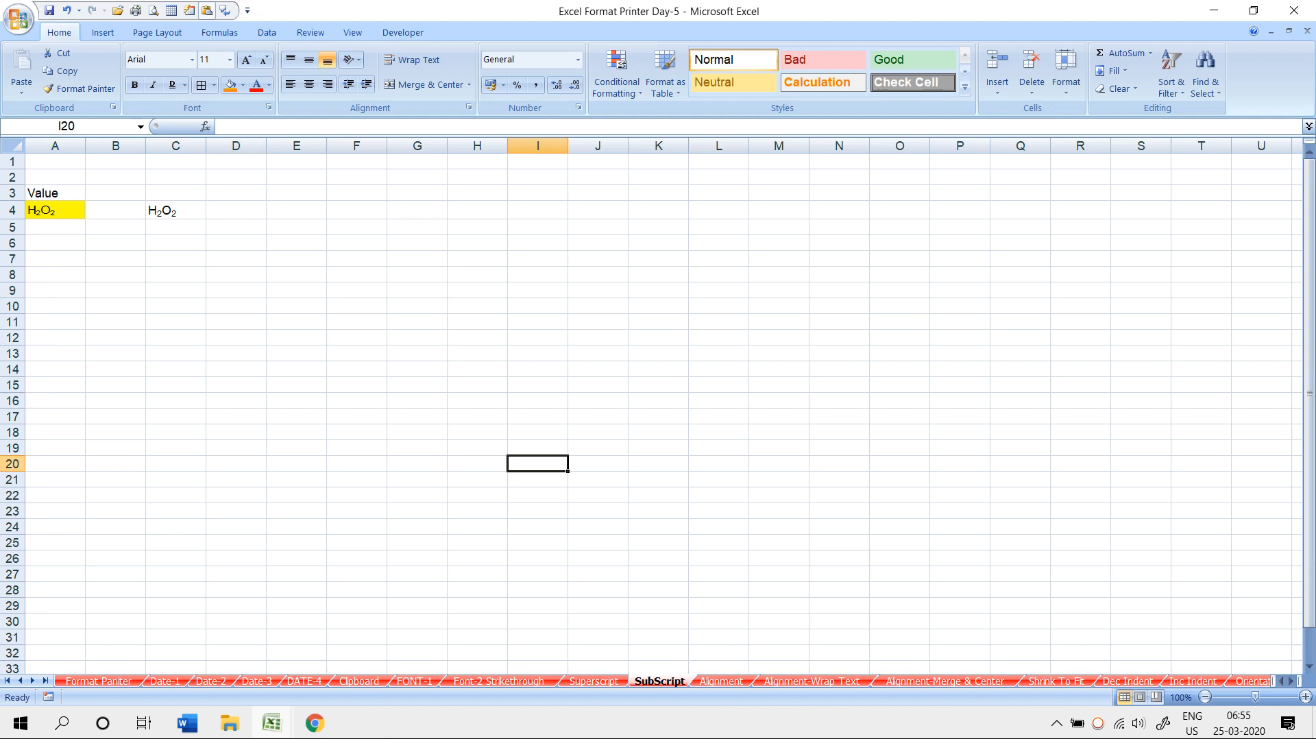
pyautogui.hotkey('ctrl', 'pagedown')
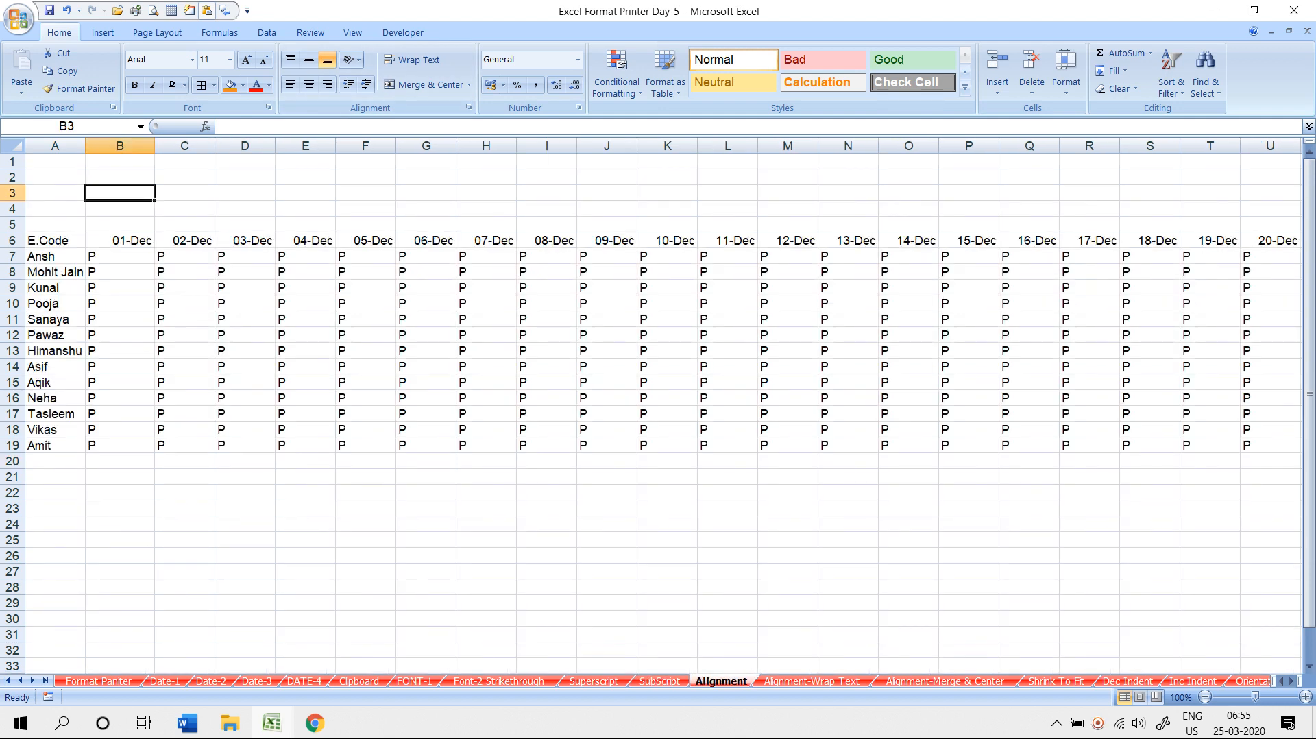
# - Switch to the Book2 workbook and insert a new blank sheet
pyautogui.scroll(-6, 658, 411)
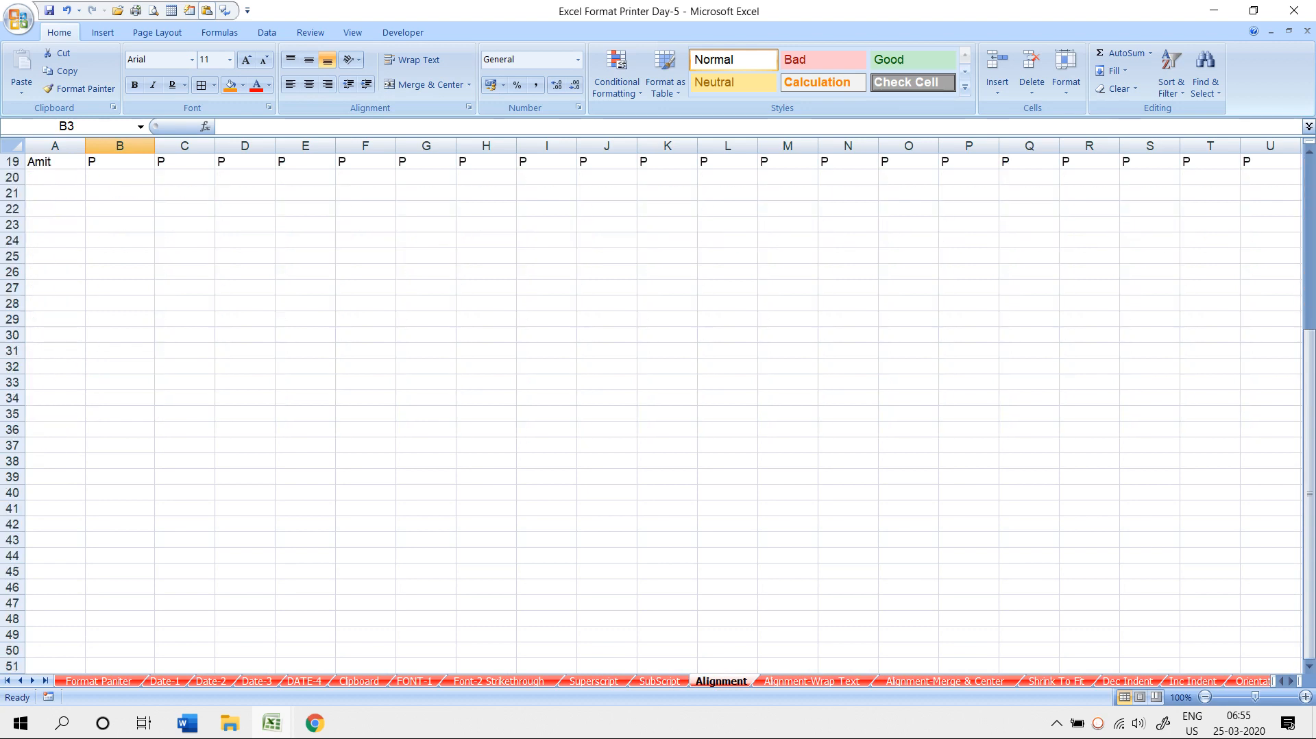
pyautogui.hotkey('alt', 'Tab')
pyautogui.press('Tab')
pyautogui.press('Tab')
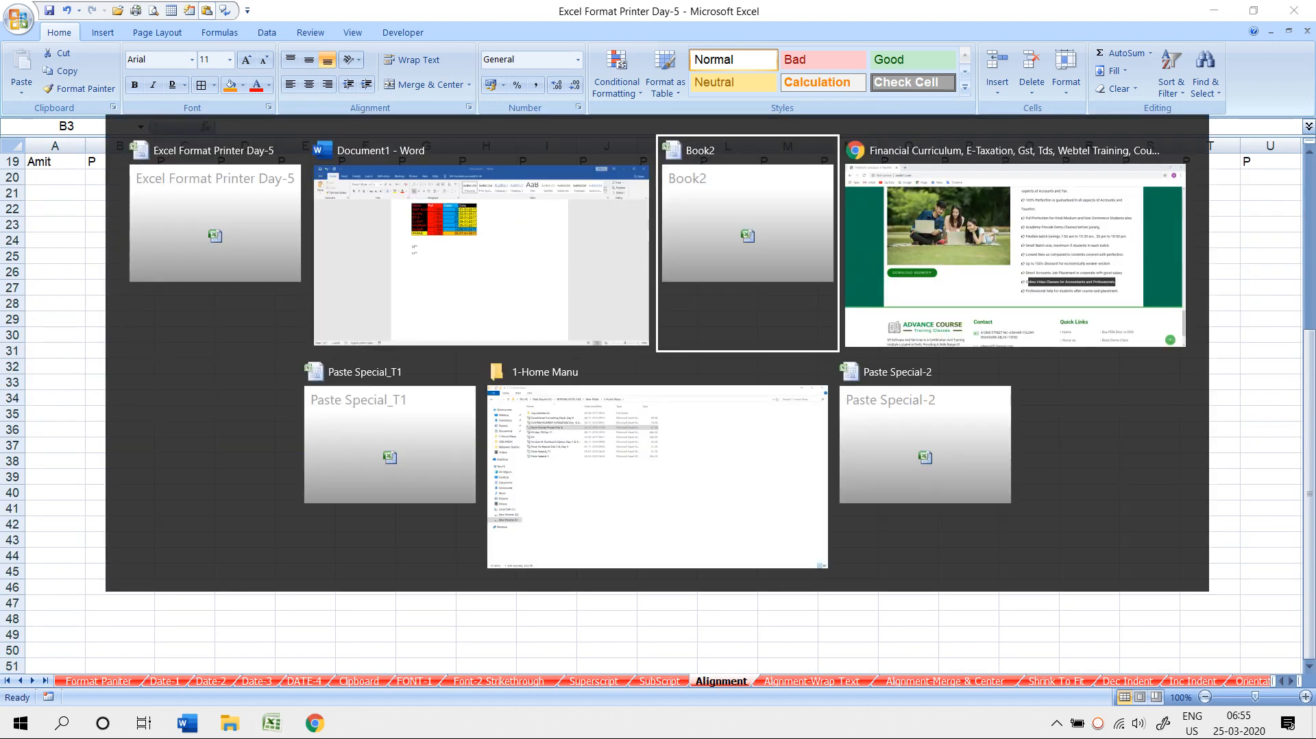
pyautogui.scroll(-2, 658, 411)
pyautogui.click(115, 681)
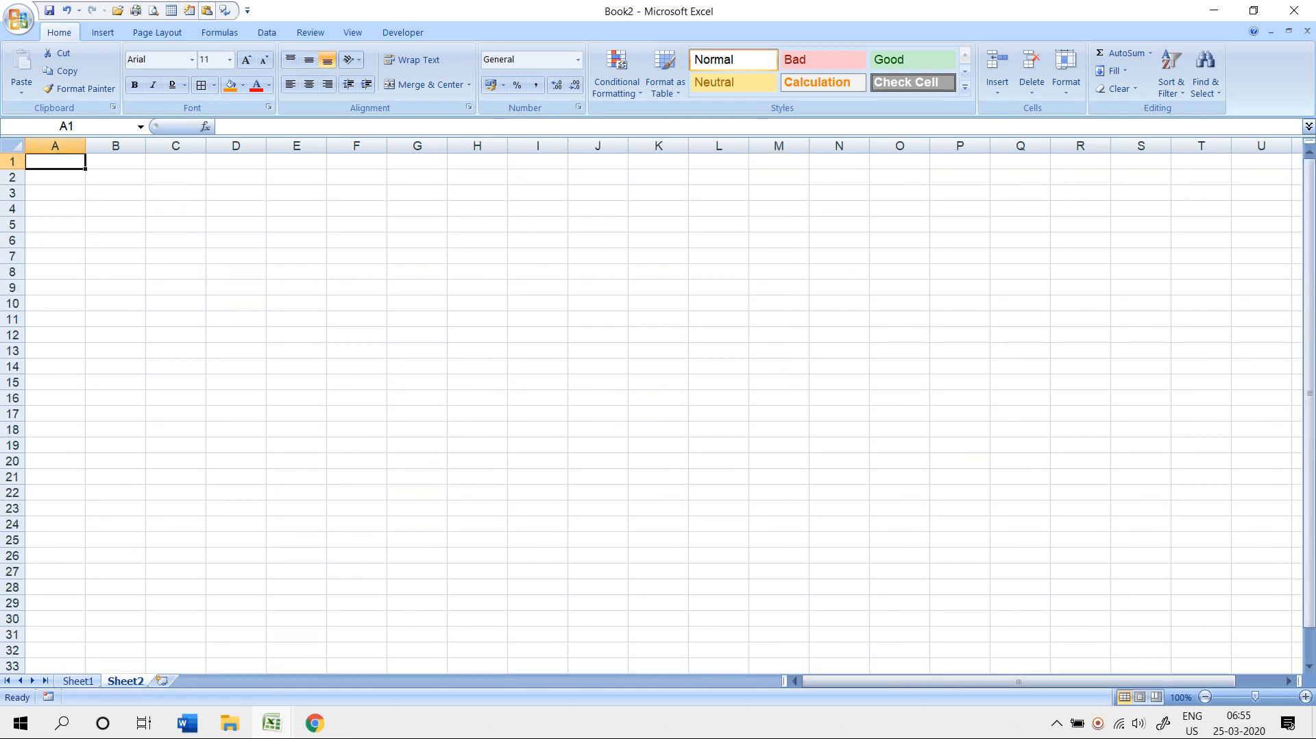
# - Widen column D, make row 8 much taller, and type a sample name in D8
pyautogui.moveTo(236, 271); pyautogui.dragTo(417, 350)
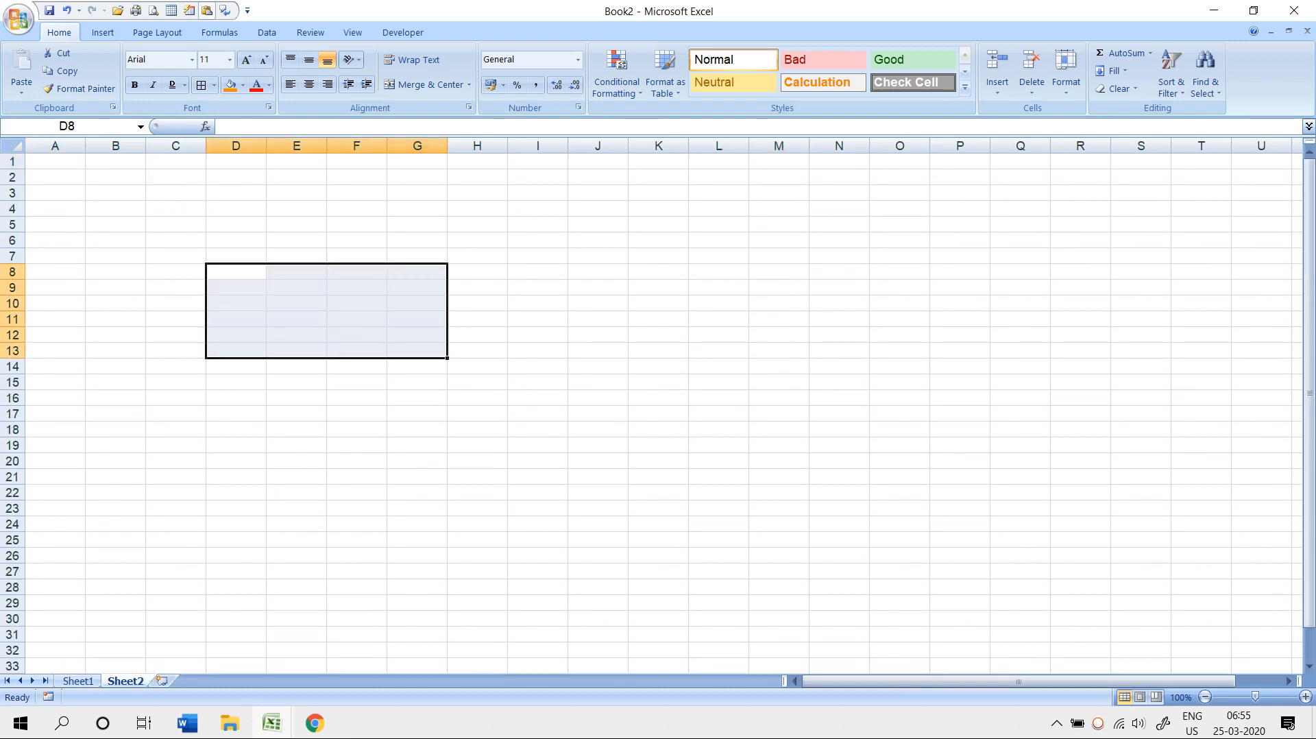
pyautogui.moveTo(266, 145); pyautogui.dragTo(594, 145)
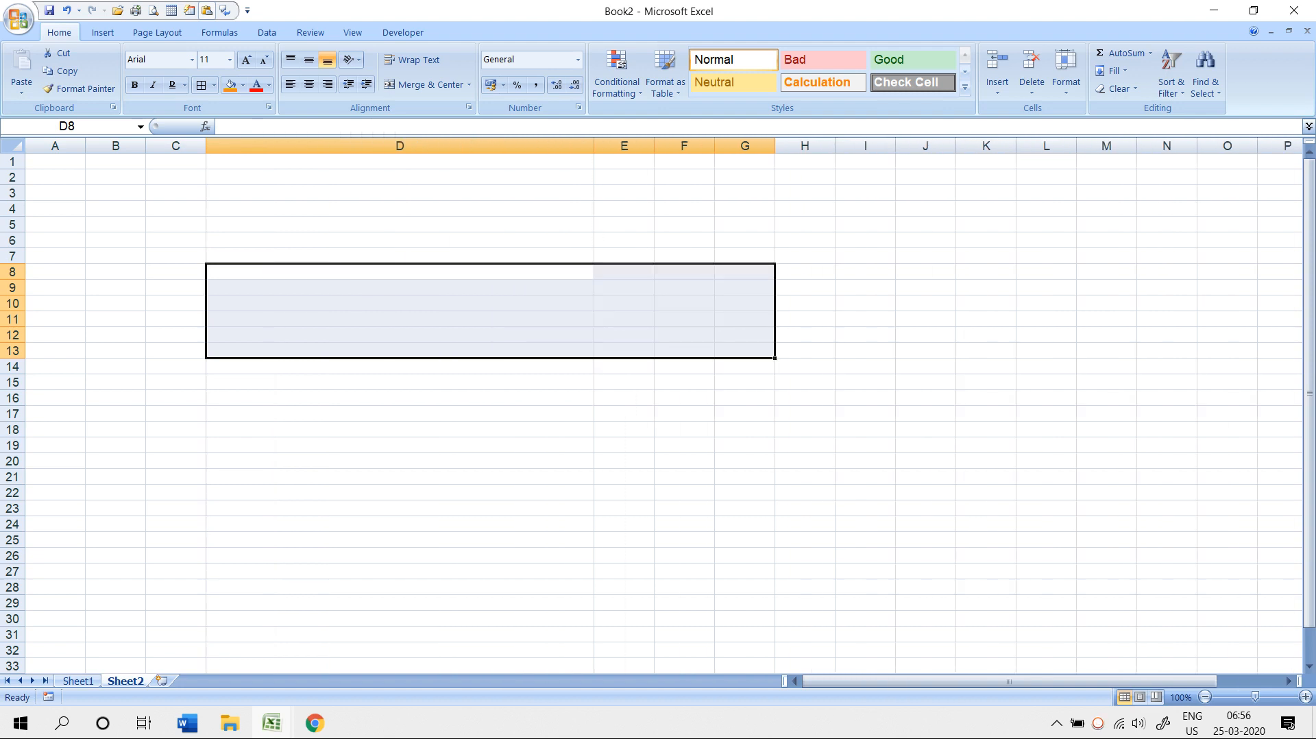
pyautogui.moveTo(12, 279); pyautogui.dragTo(13, 453)
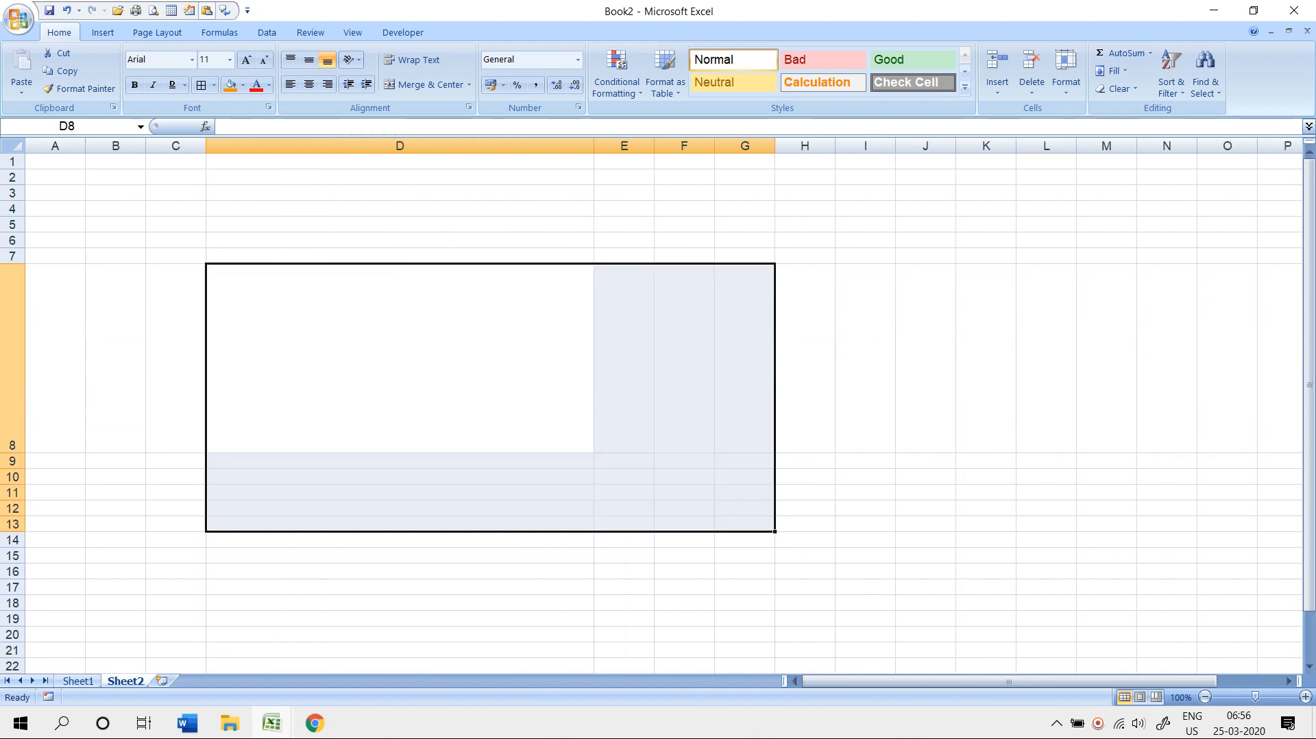
pyautogui.moveTo(594, 145); pyautogui.dragTo(675, 145)
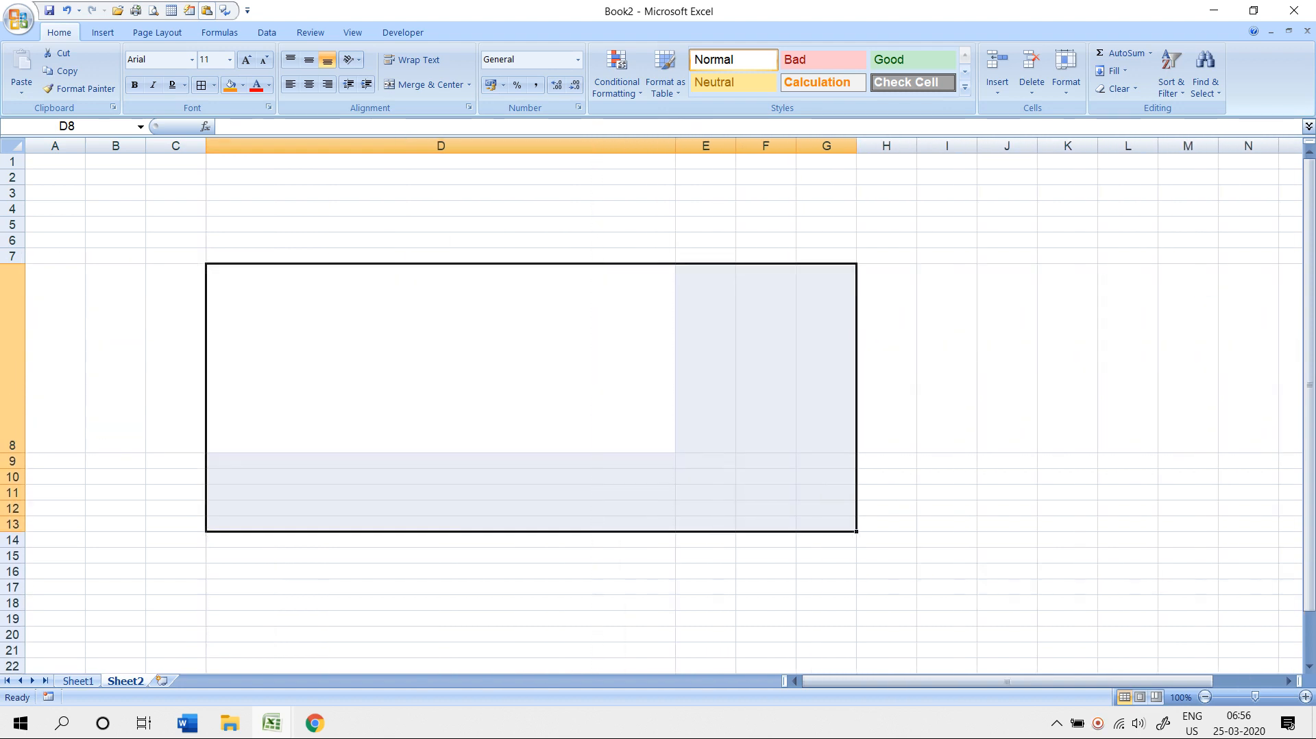
pyautogui.click(440, 358)
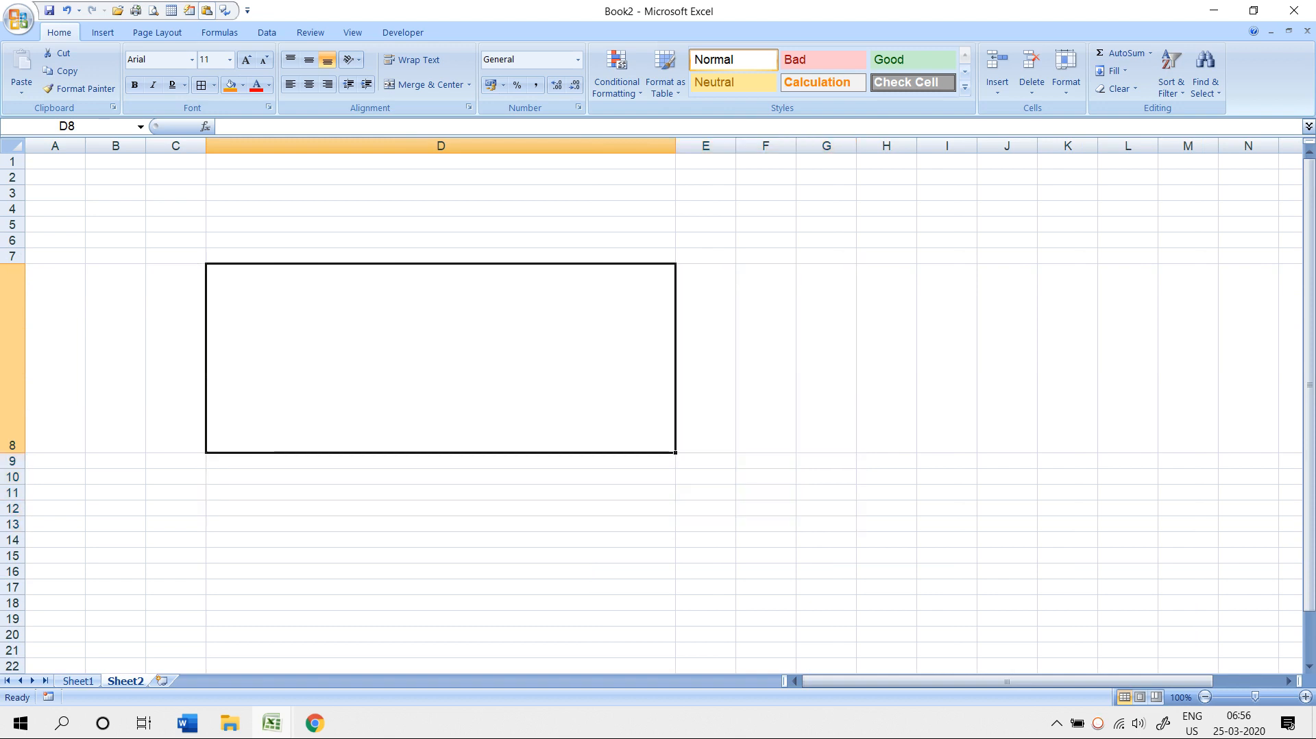
pyautogui.press('F2')
pyautogui.write('shahrukh')
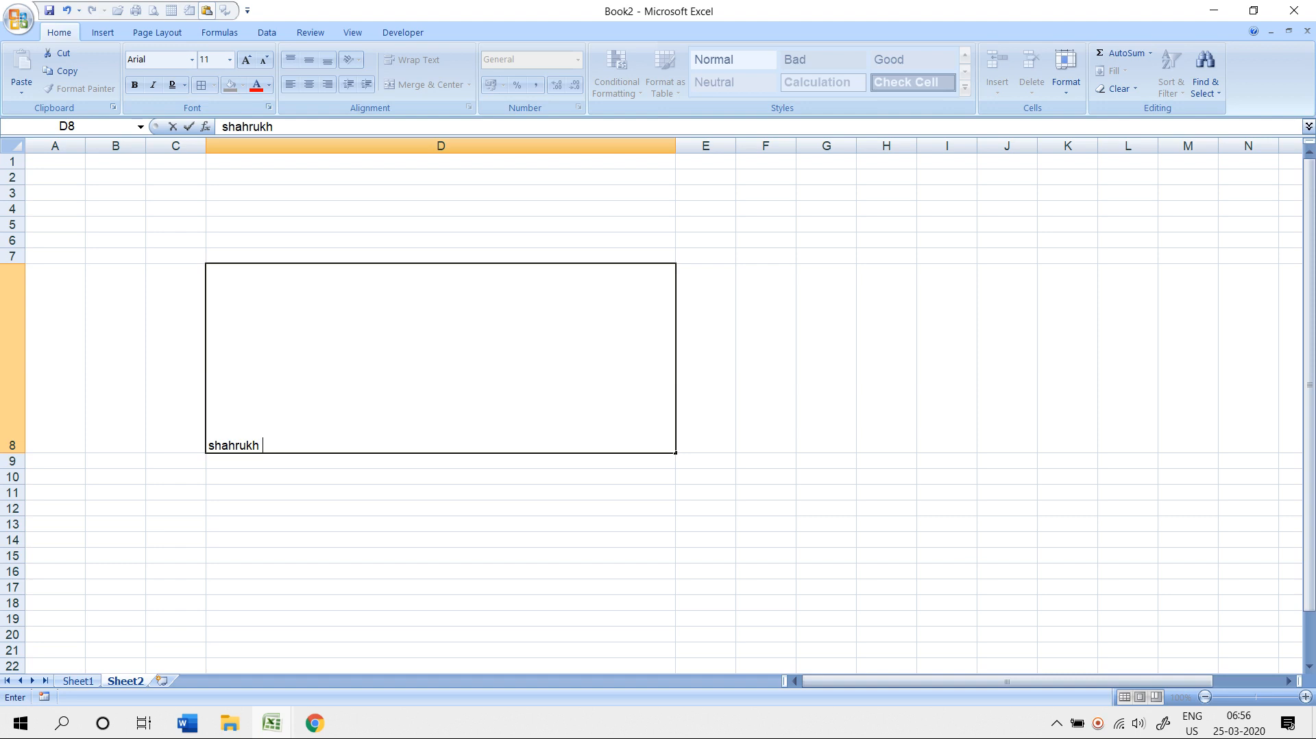
pyautogui.press('Return')
# - Try Center, Align Right and Align Left on D8's name, leaving it horizontally centred
pyautogui.press('Up')
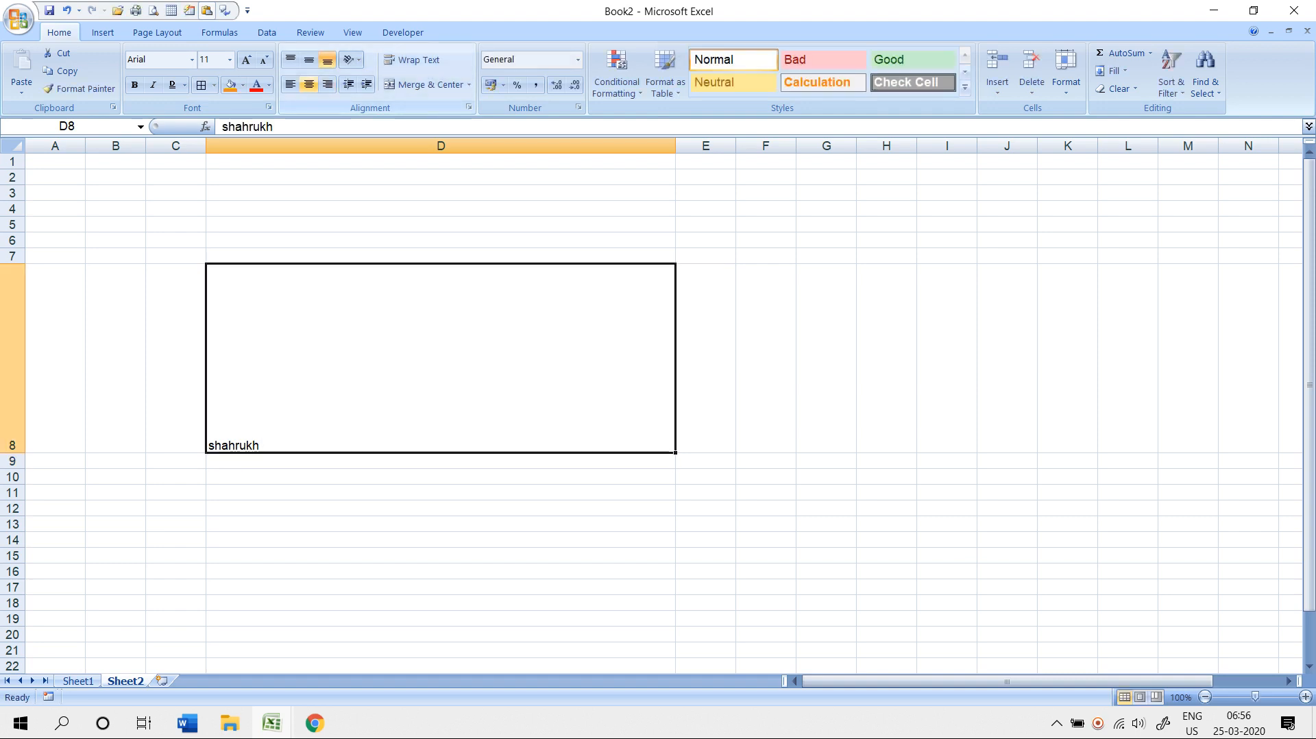
pyautogui.click(309, 84)
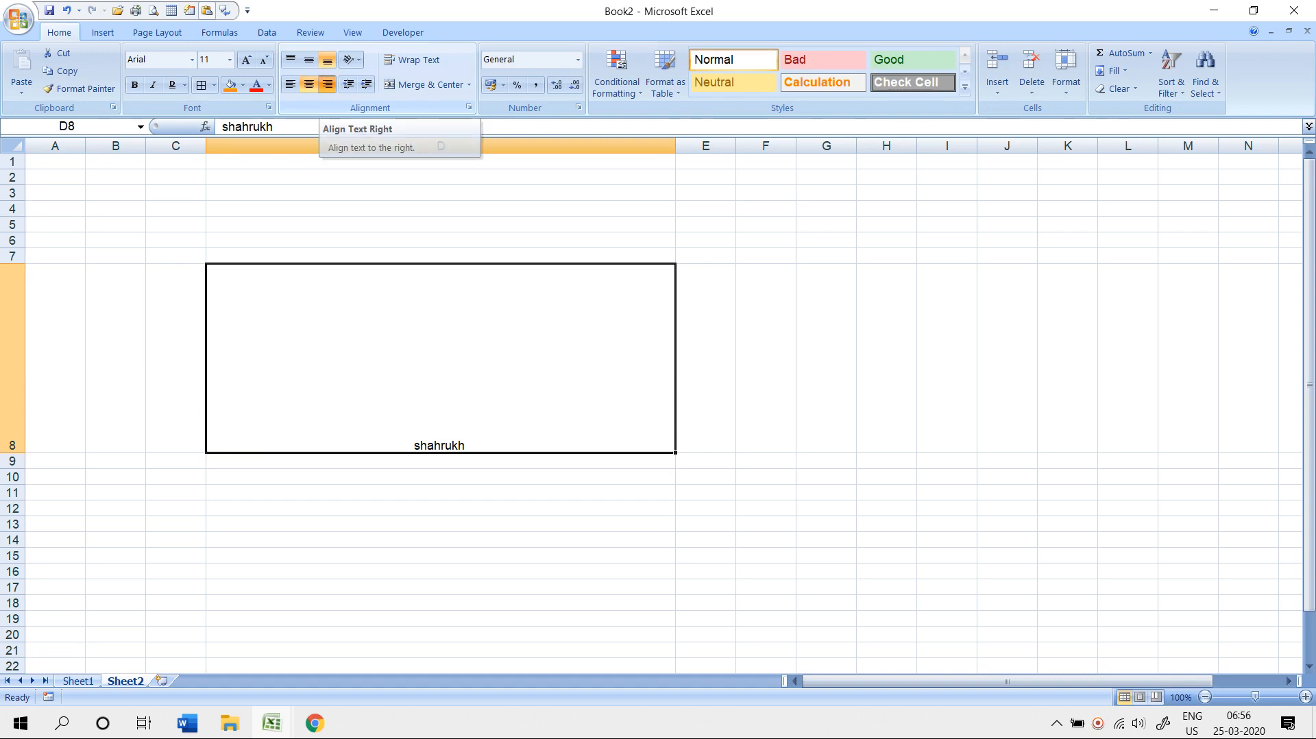
pyautogui.click(328, 84)
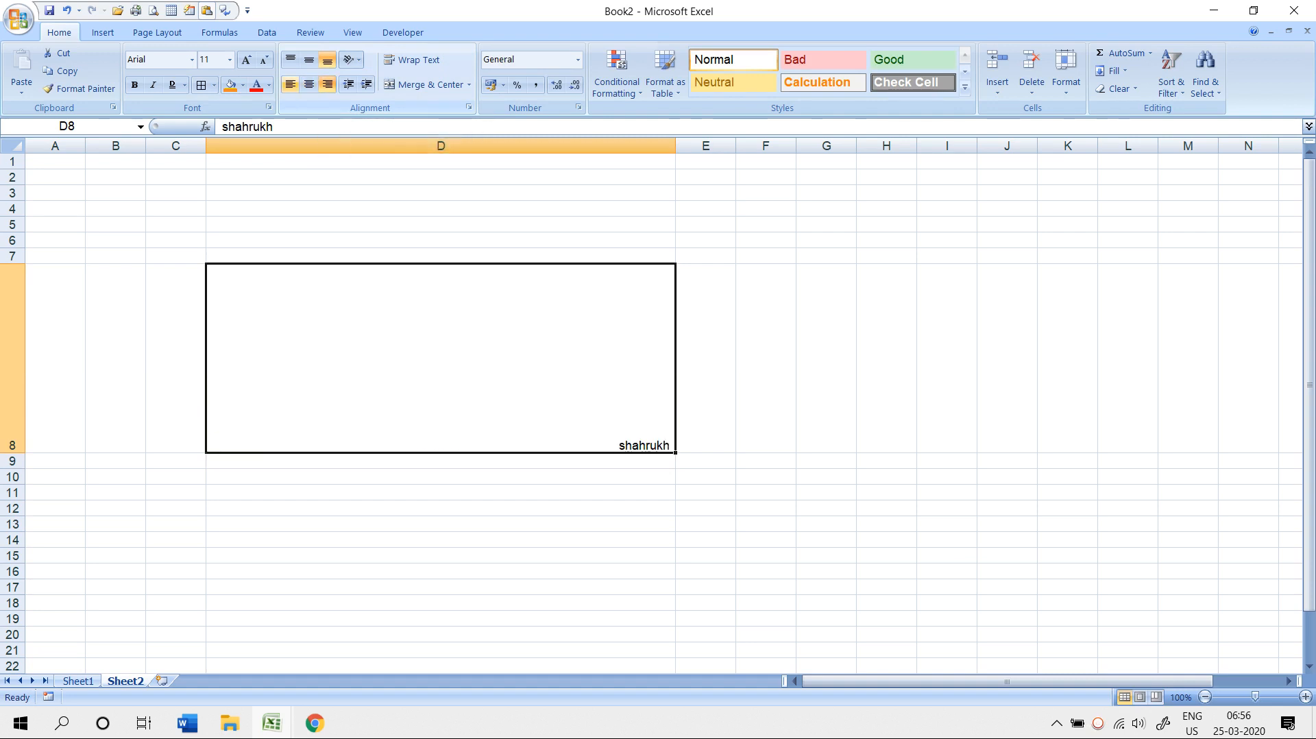
pyautogui.click(290, 85)
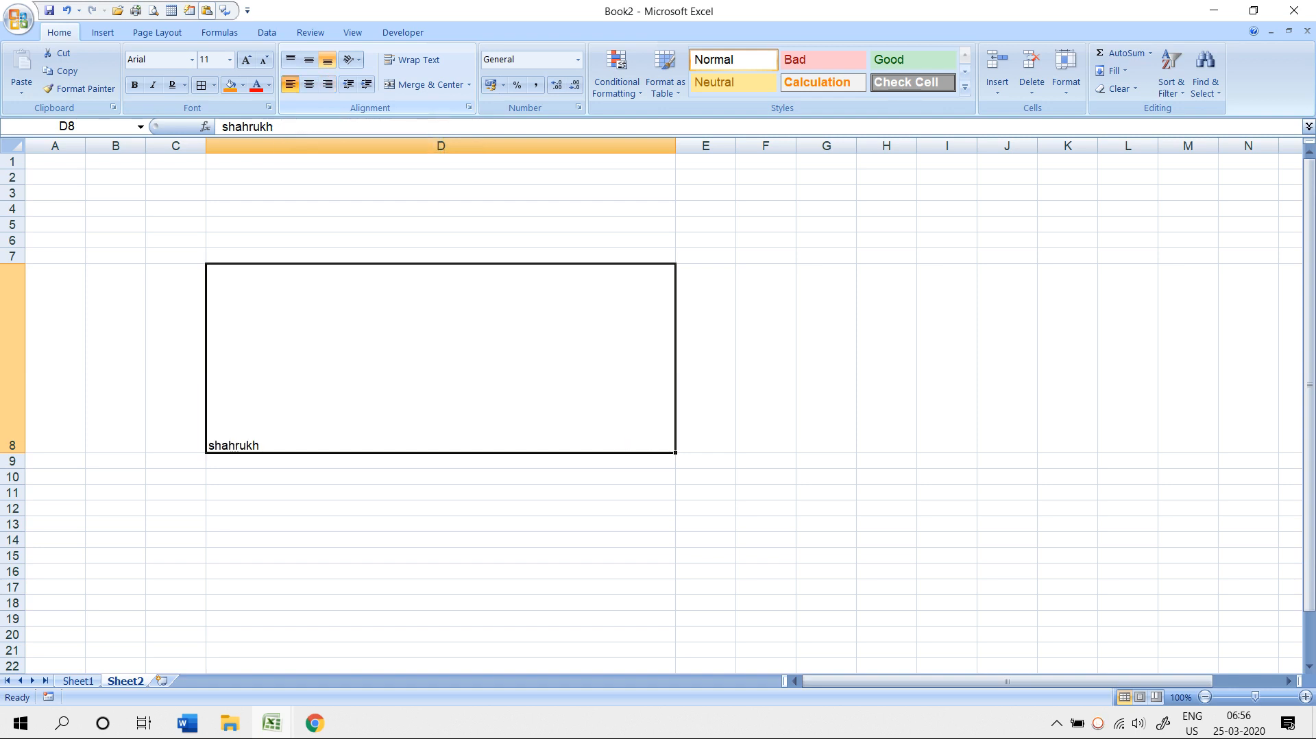
pyautogui.click(309, 84)
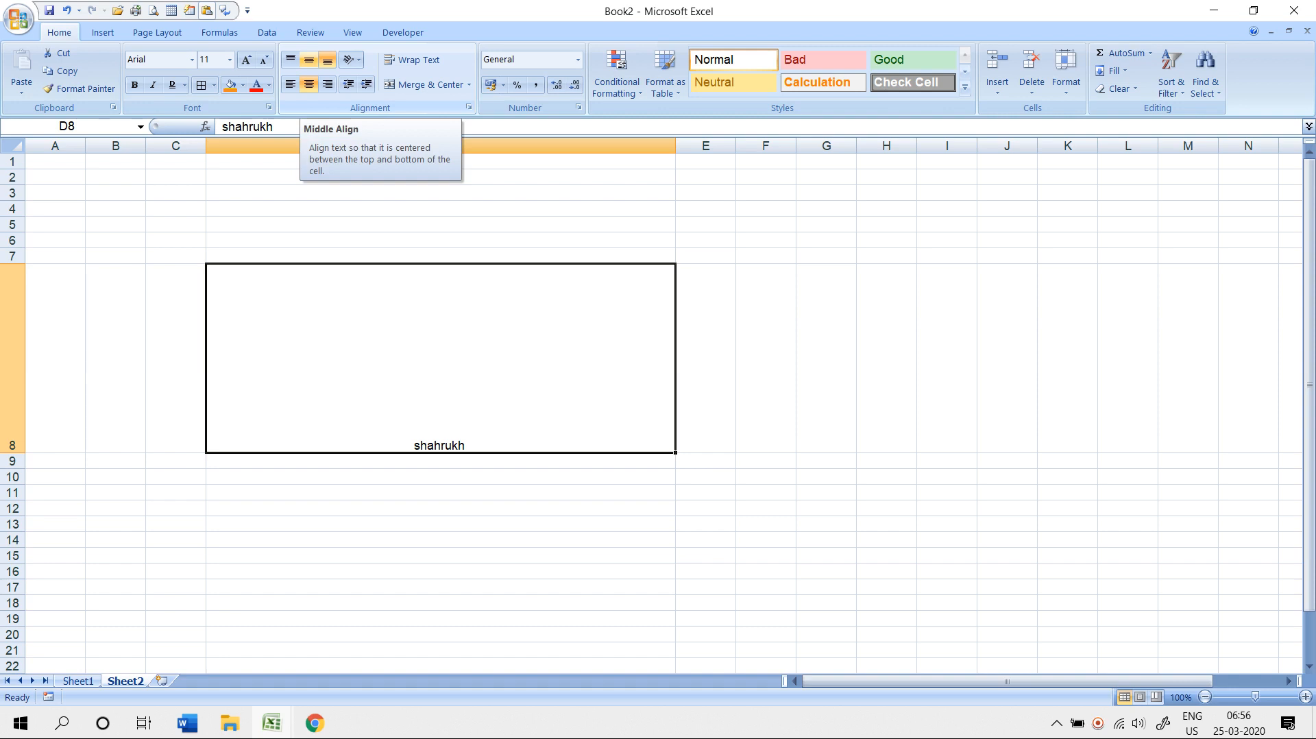
# - Try Middle, Top and Bottom Align on D8, leaving the name vertically centred
pyautogui.click(309, 60)
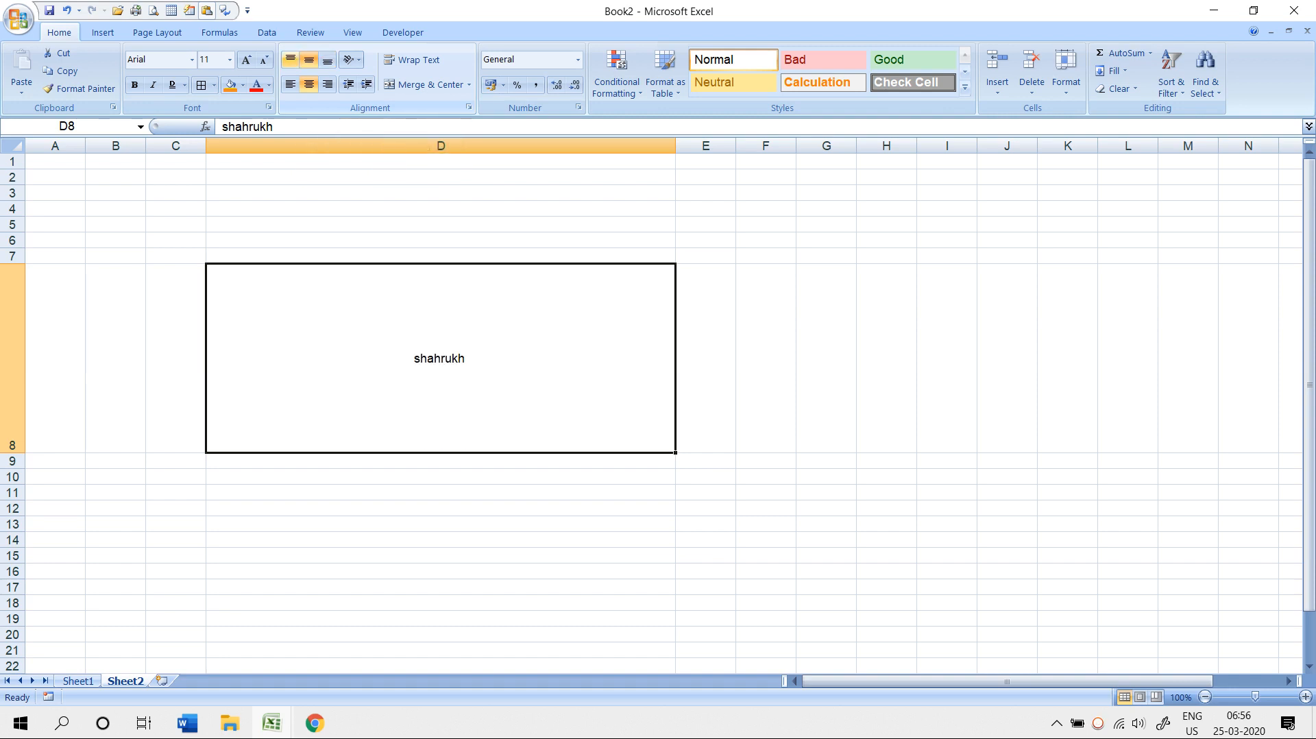
pyautogui.click(290, 60)
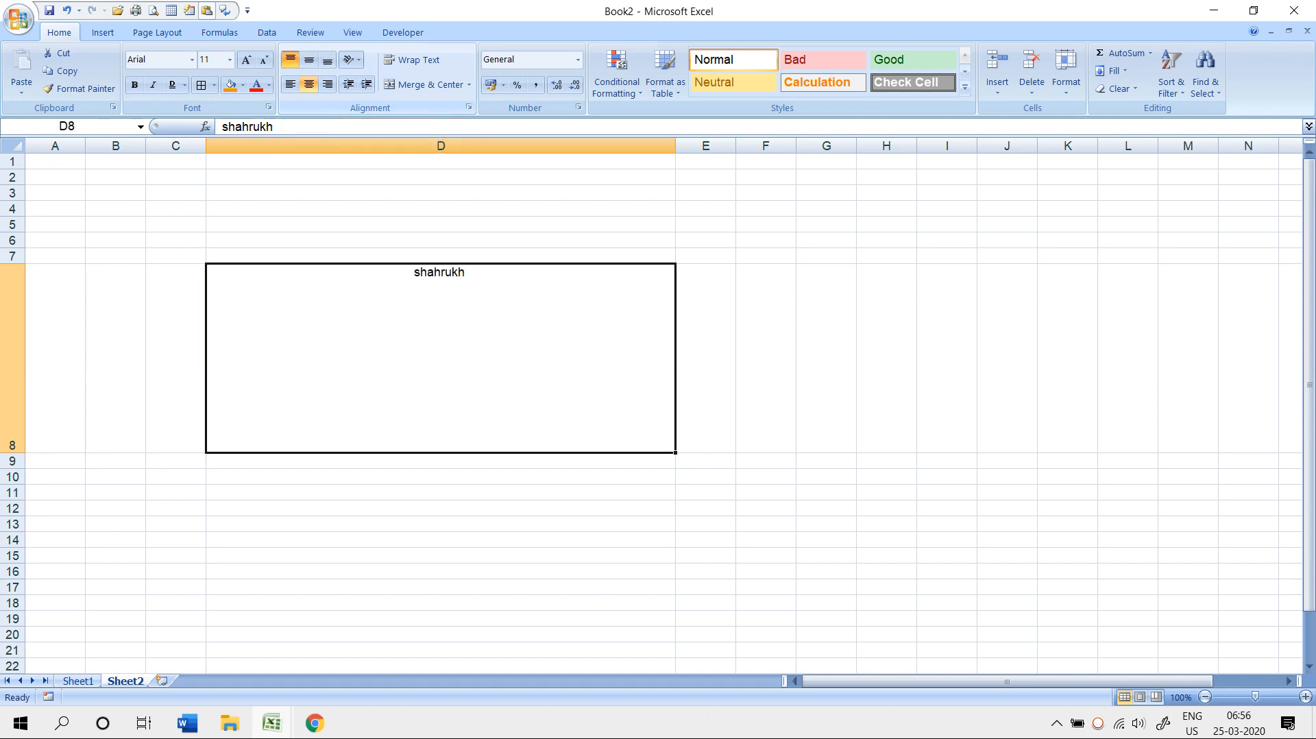
pyautogui.click(328, 59)
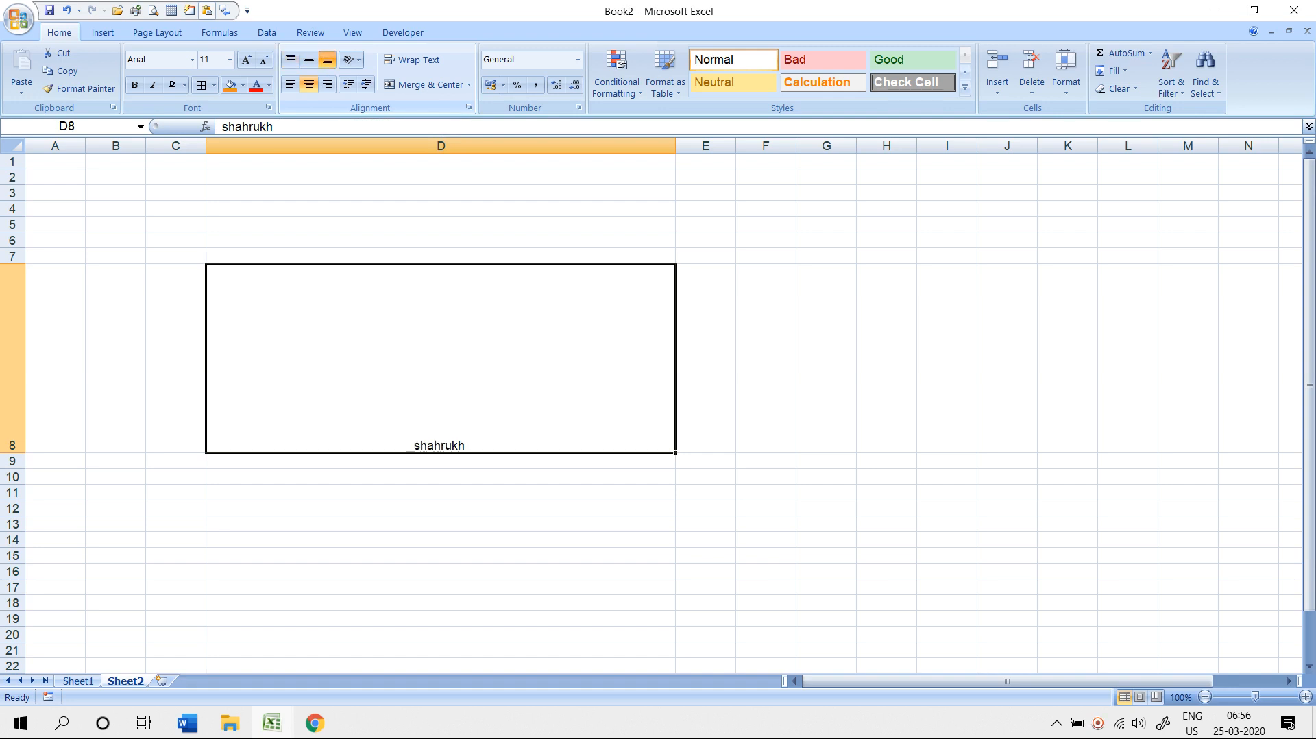
pyautogui.click(309, 60)
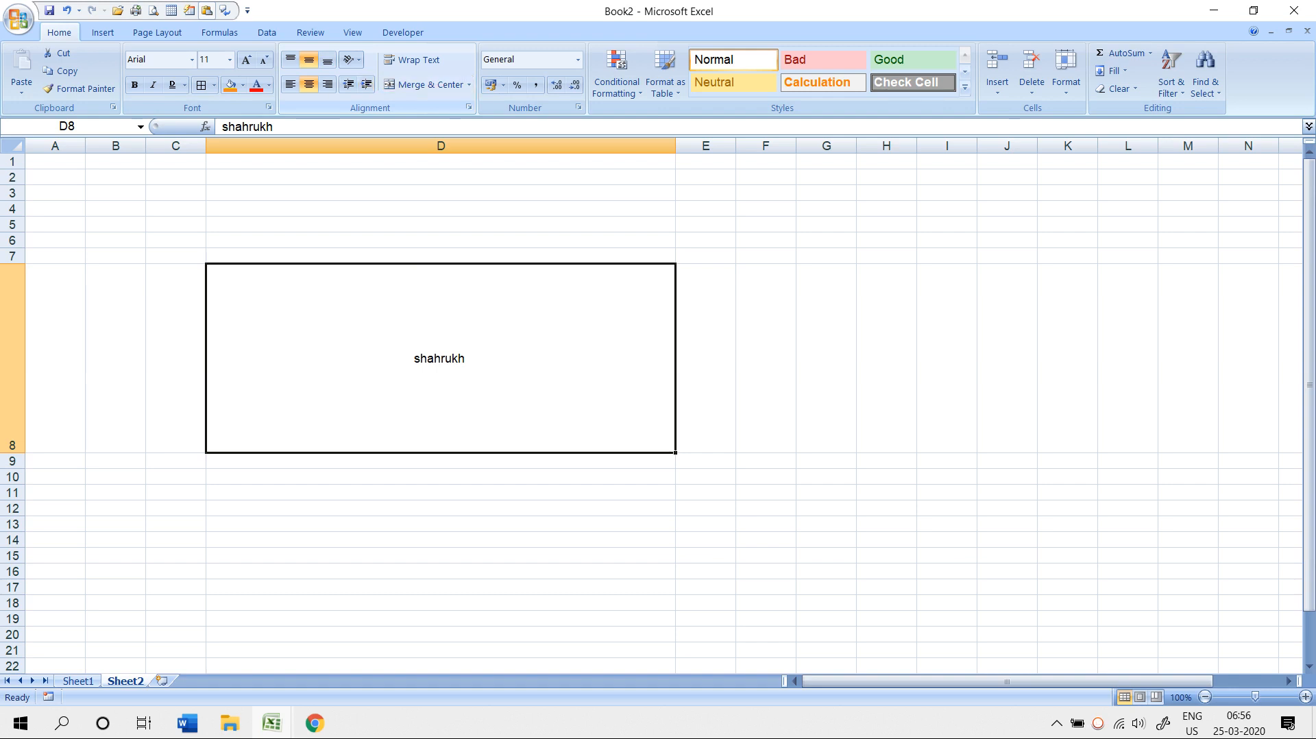
pyautogui.hotkey('alt', 'Tab')
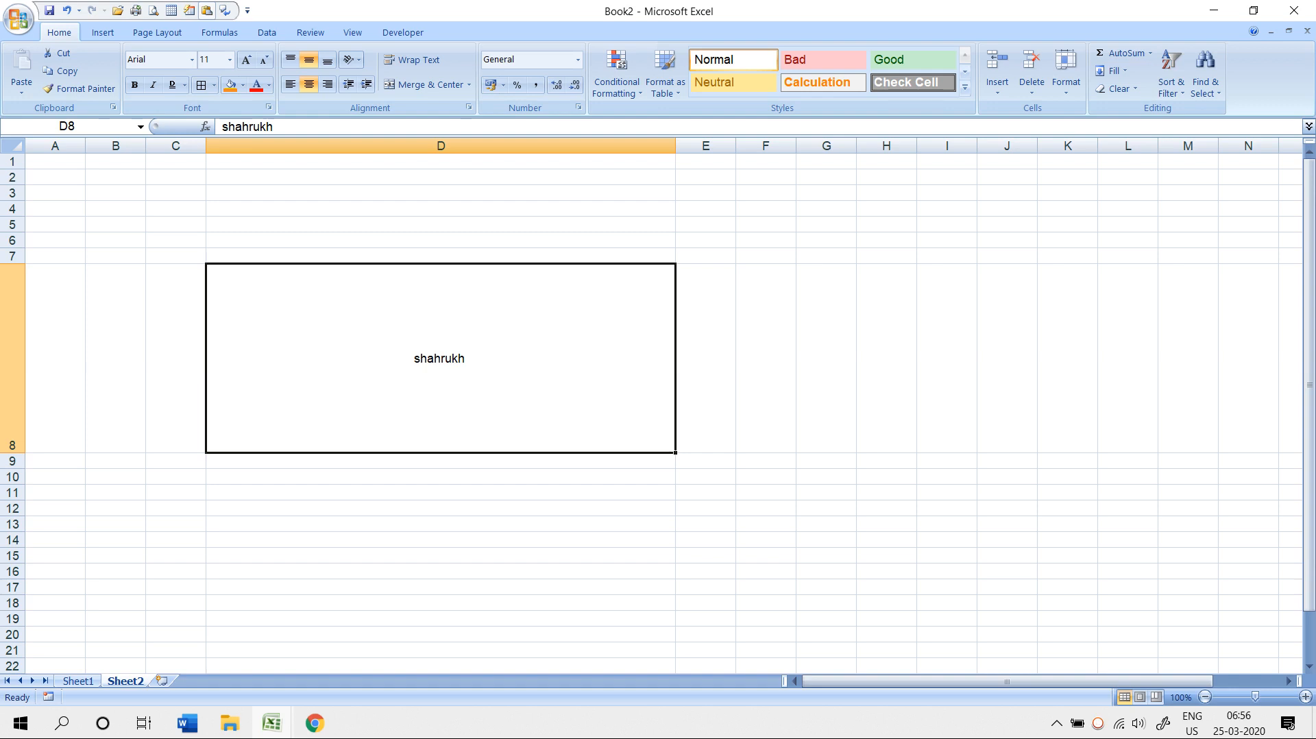
# - Angle D8's name counterclockwise and enlarge its font to 26 pt
pyautogui.click(351, 60)
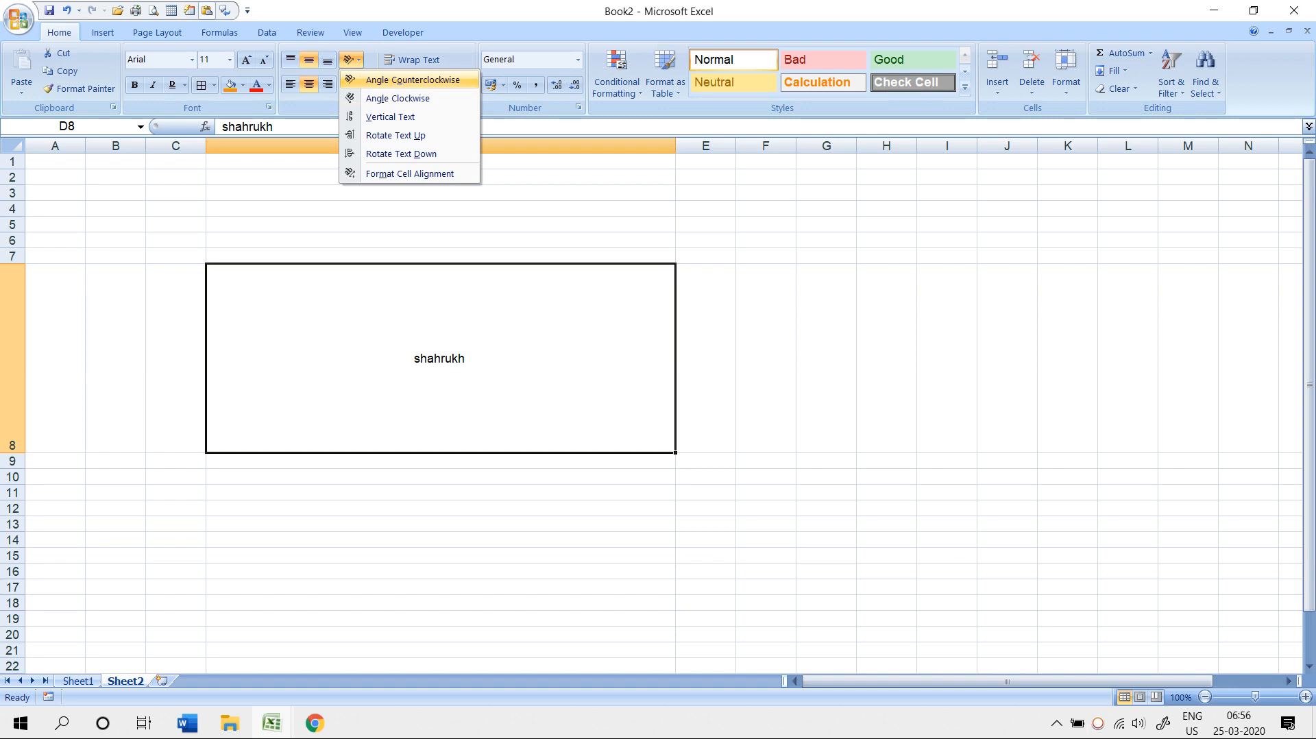
pyautogui.click(413, 79)
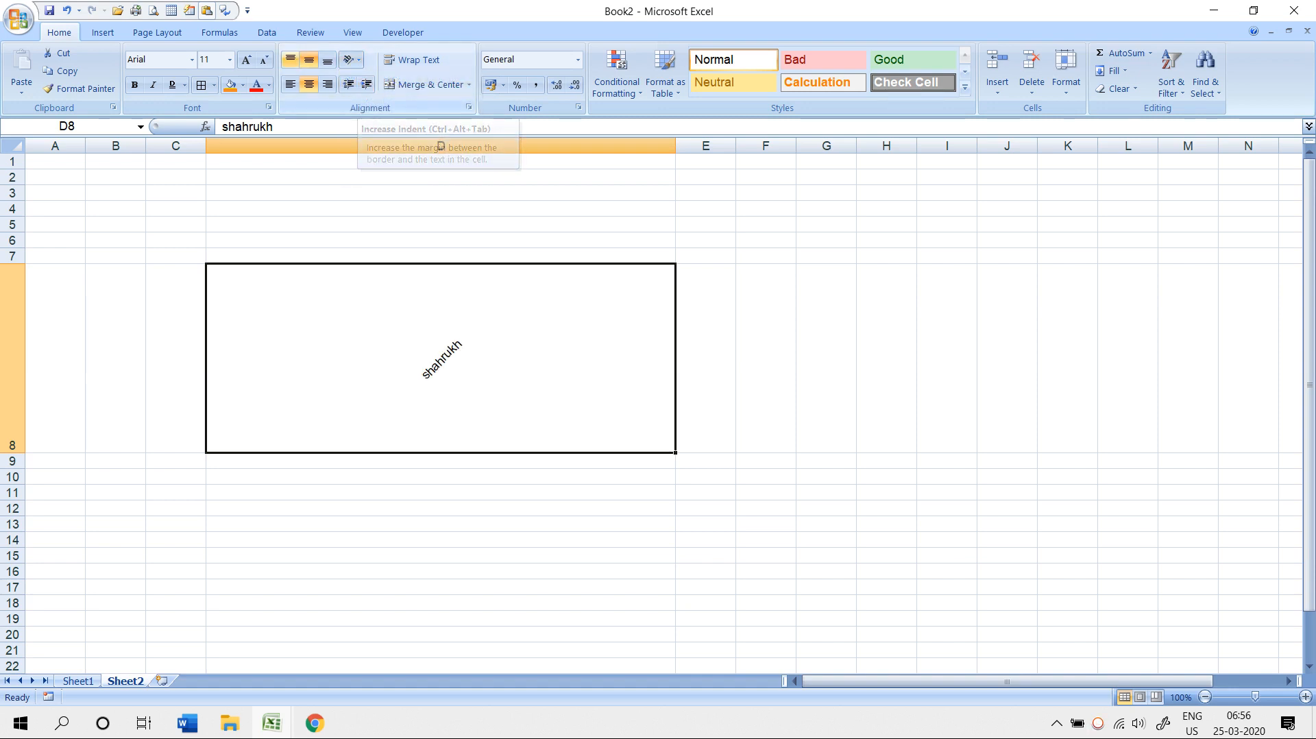
pyautogui.click(246, 60)
pyautogui.click(246, 60)
pyautogui.click(246, 60)
pyautogui.click(247, 59)
pyautogui.click(246, 60)
pyautogui.click(246, 59)
pyautogui.click(246, 59)
pyautogui.click(246, 59)
# - Try clockwise, vertical and rotate-up orientations, ending with the name rotated down (-90°)
pyautogui.click(351, 59)
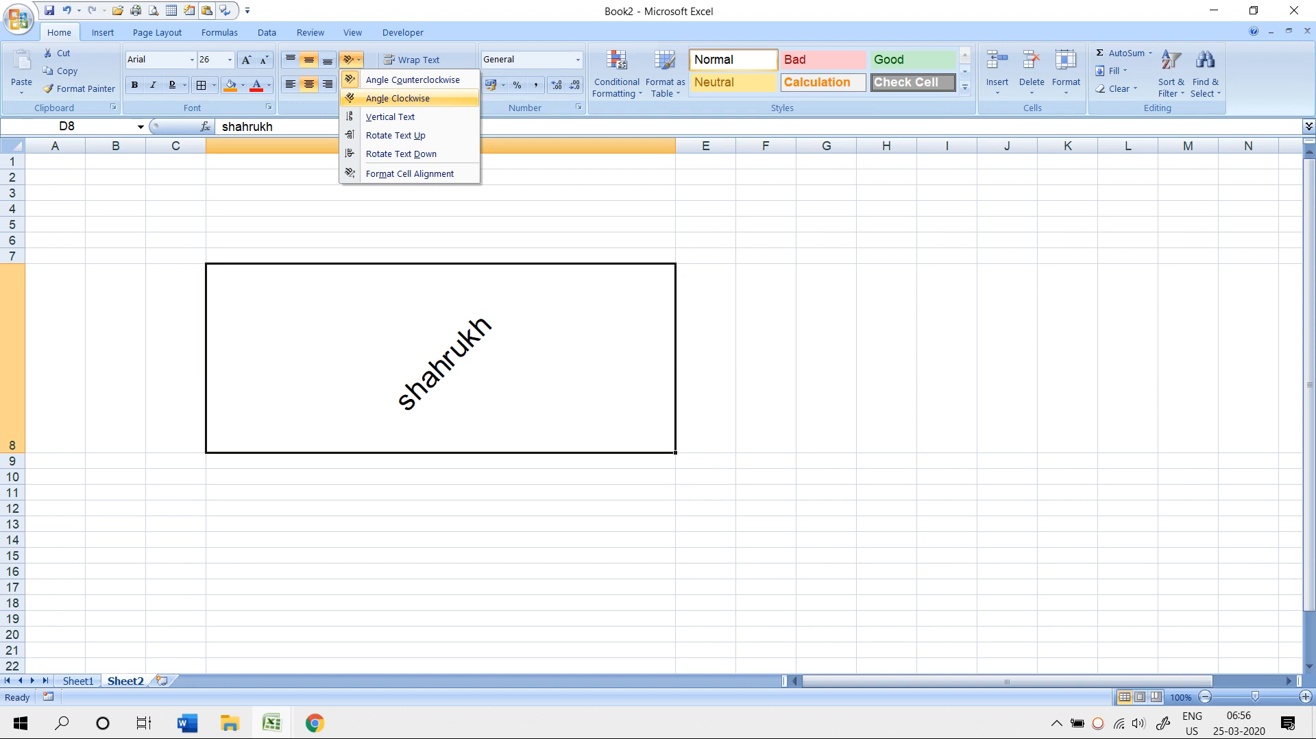
pyautogui.click(398, 98)
pyautogui.click(350, 59)
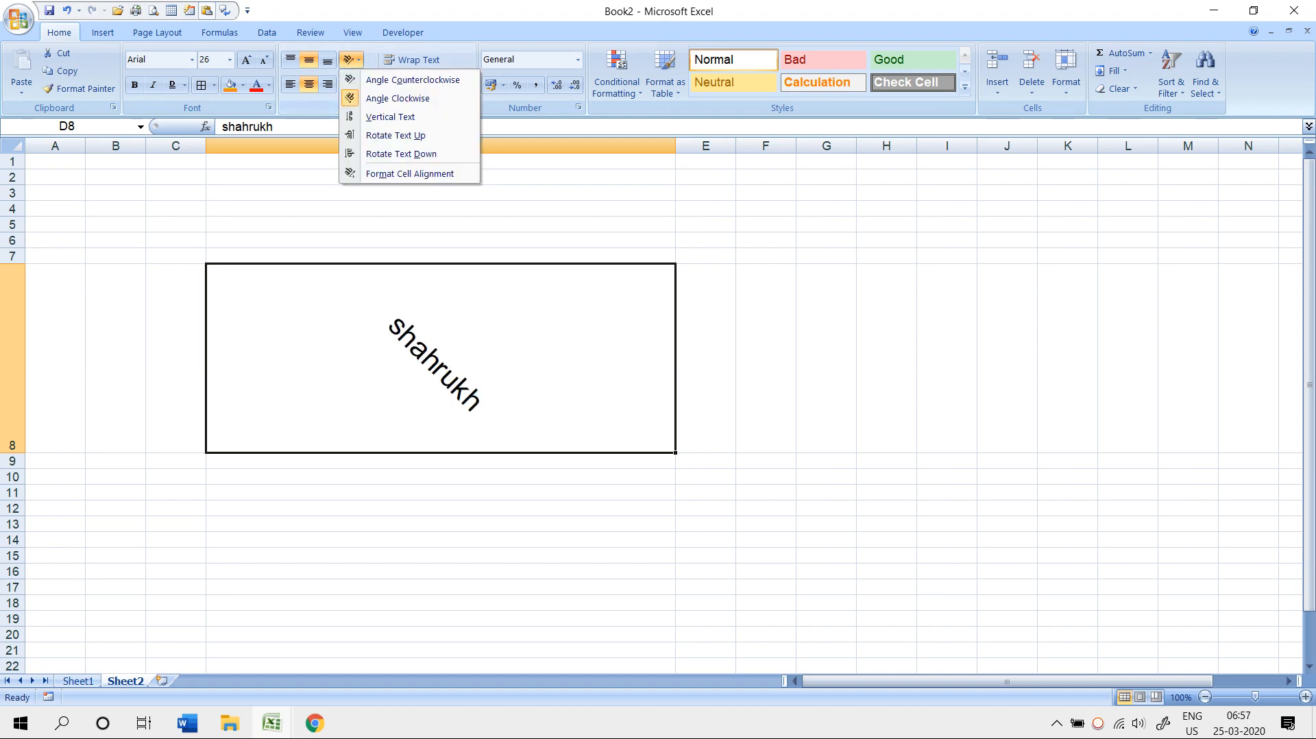
pyautogui.click(390, 116)
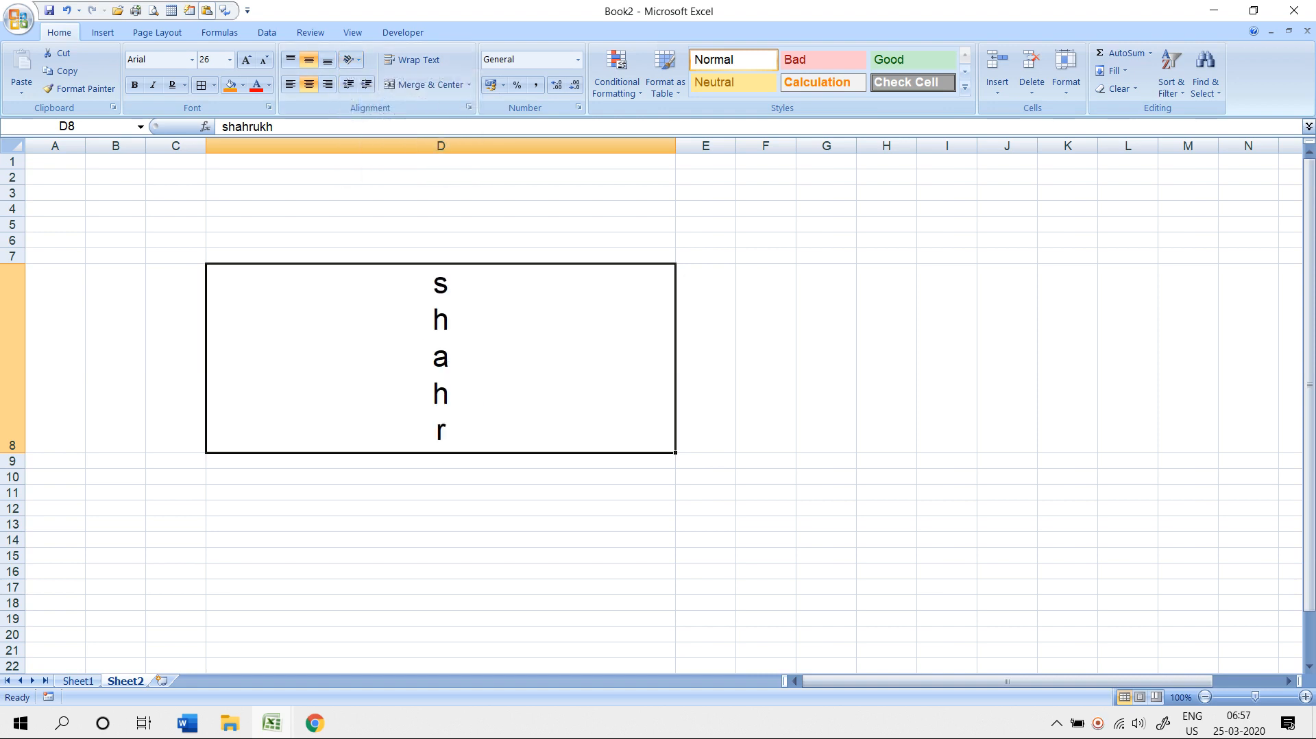
pyautogui.click(351, 60)
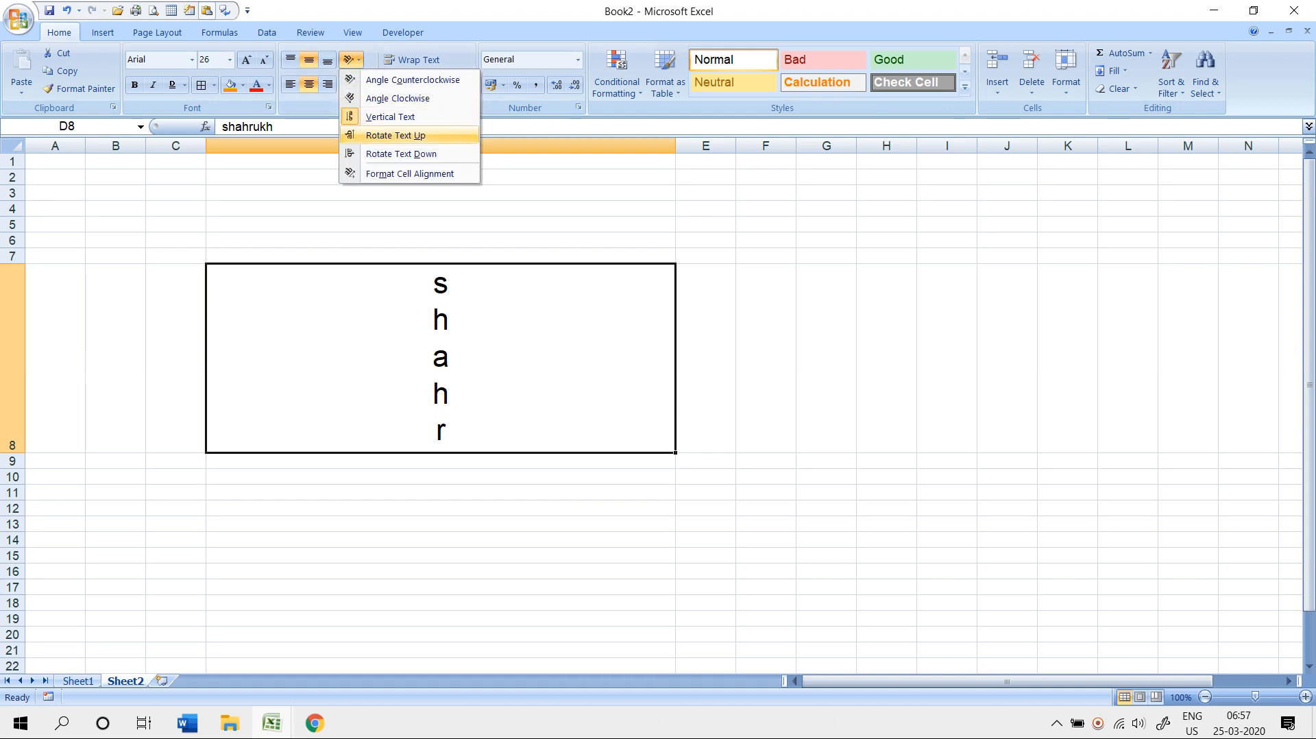
pyautogui.click(396, 135)
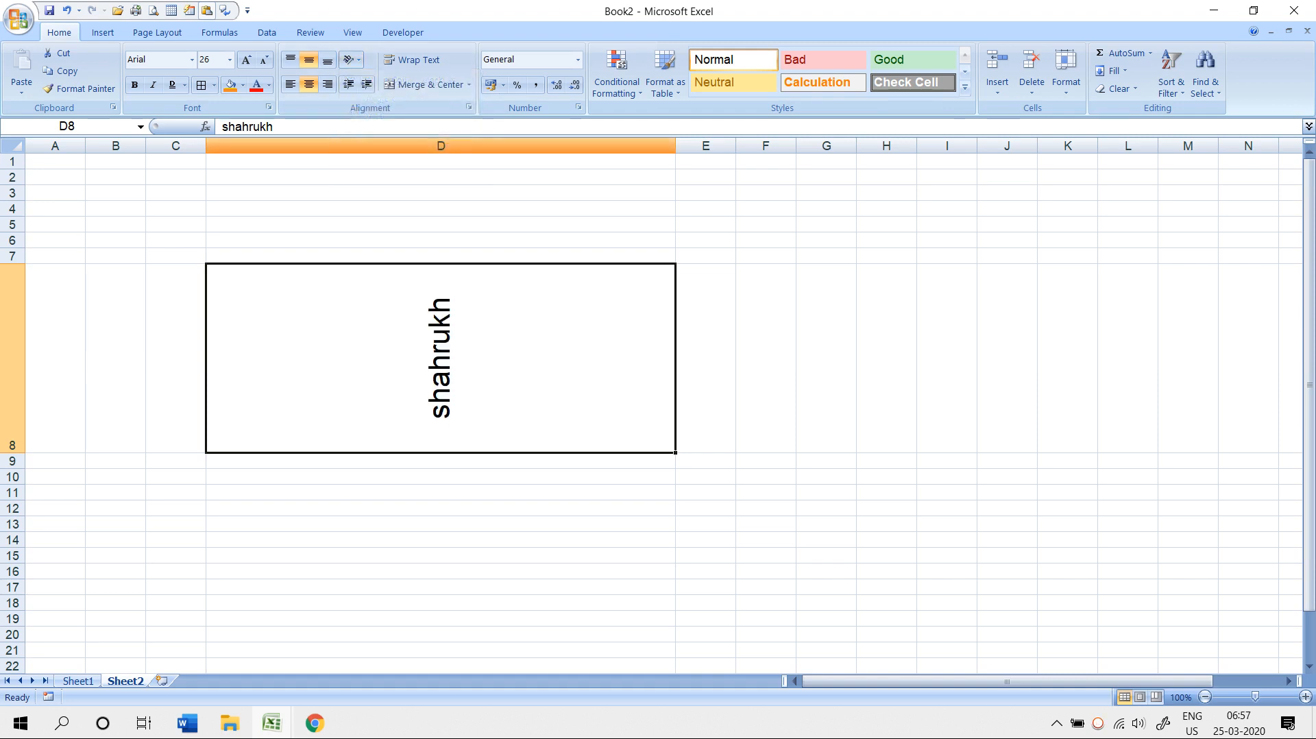
pyautogui.click(350, 59)
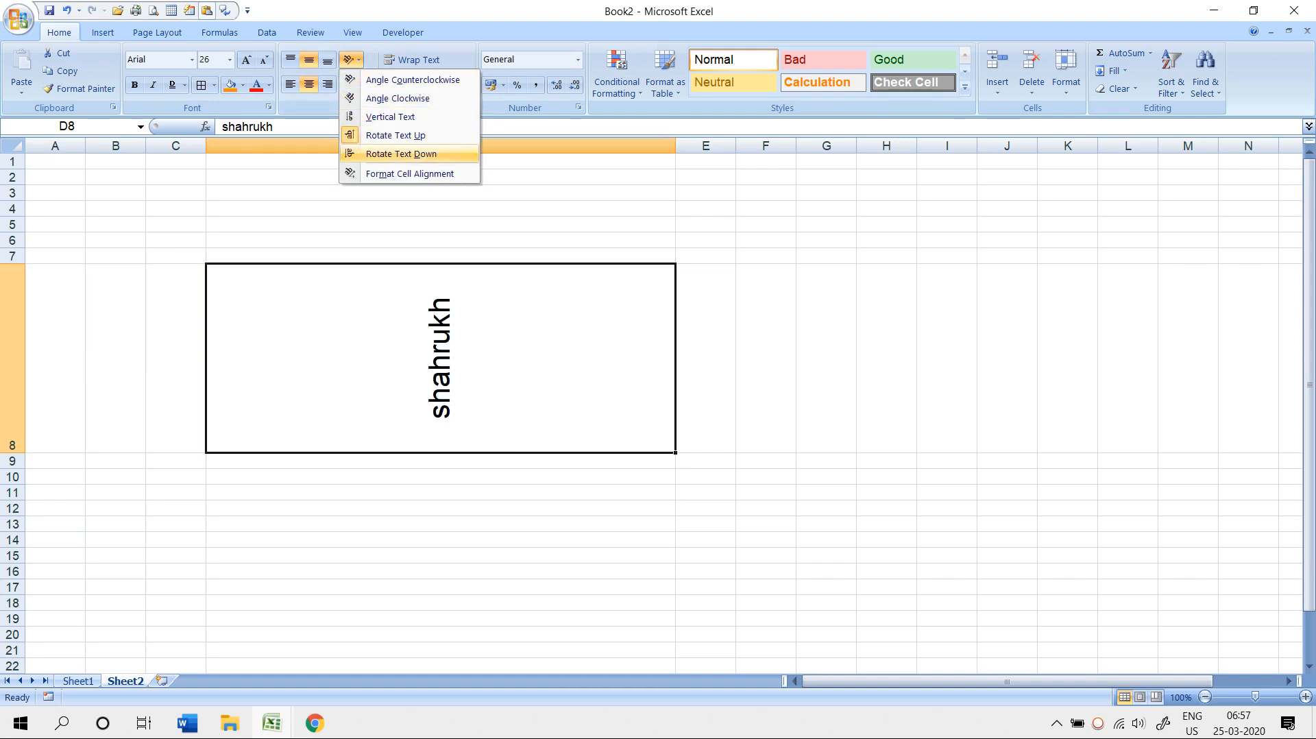
pyautogui.click(401, 154)
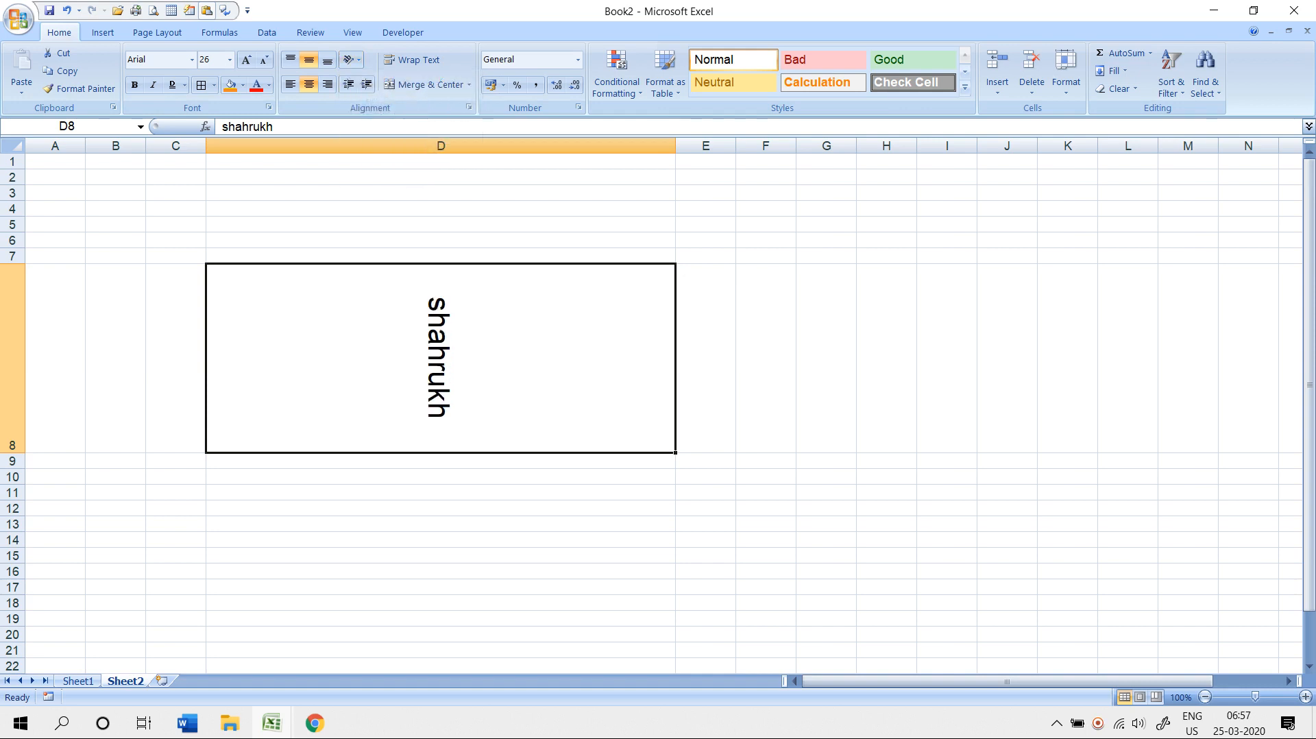
# - View the Format Cells alignment settings without changes, then return to Excel Format Printer Day-5
pyautogui.click(351, 60)
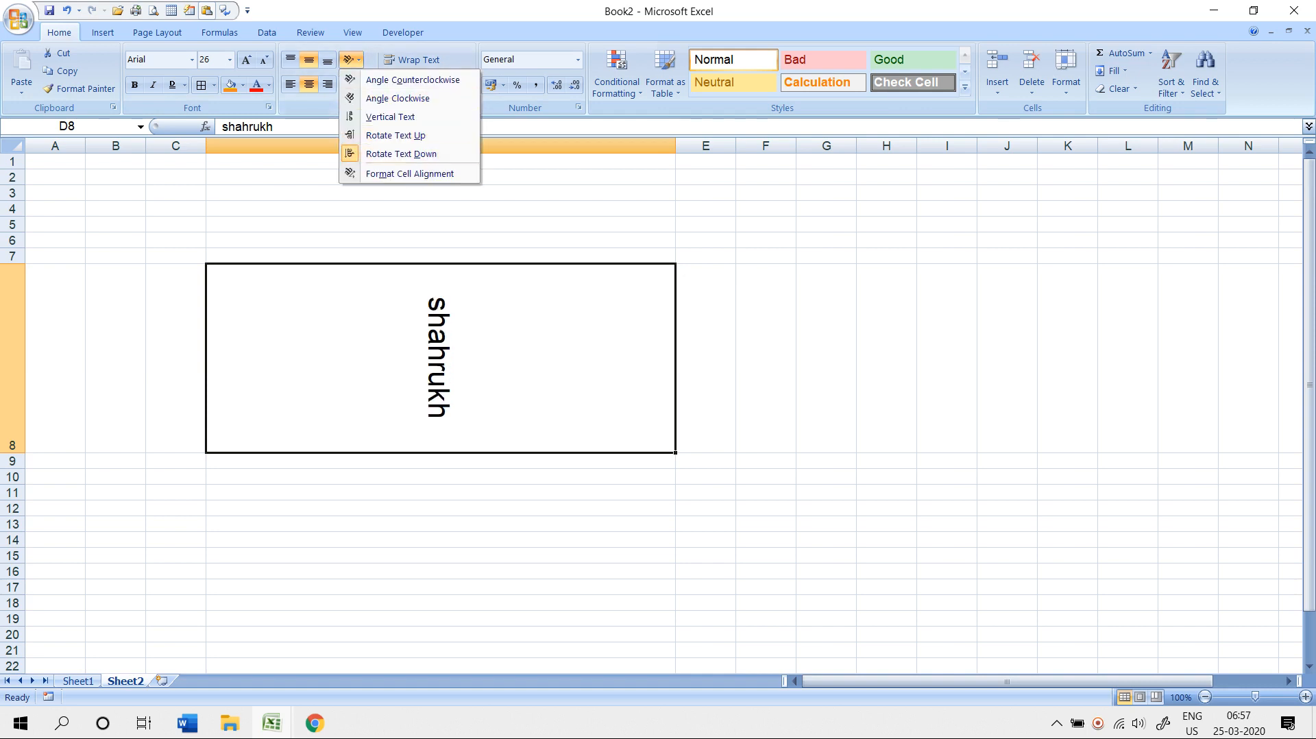
pyautogui.click(410, 173)
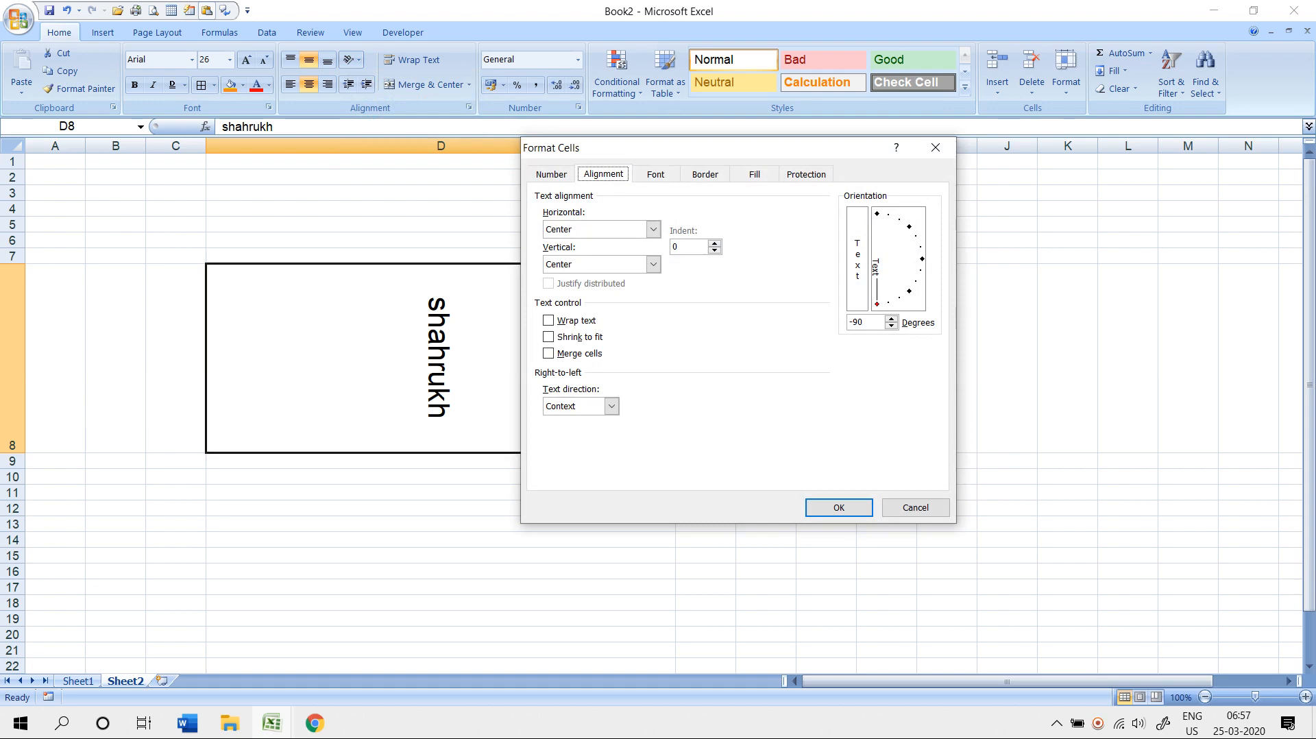
pyautogui.click(935, 147)
pyautogui.hotkey('alt', 'Tab')
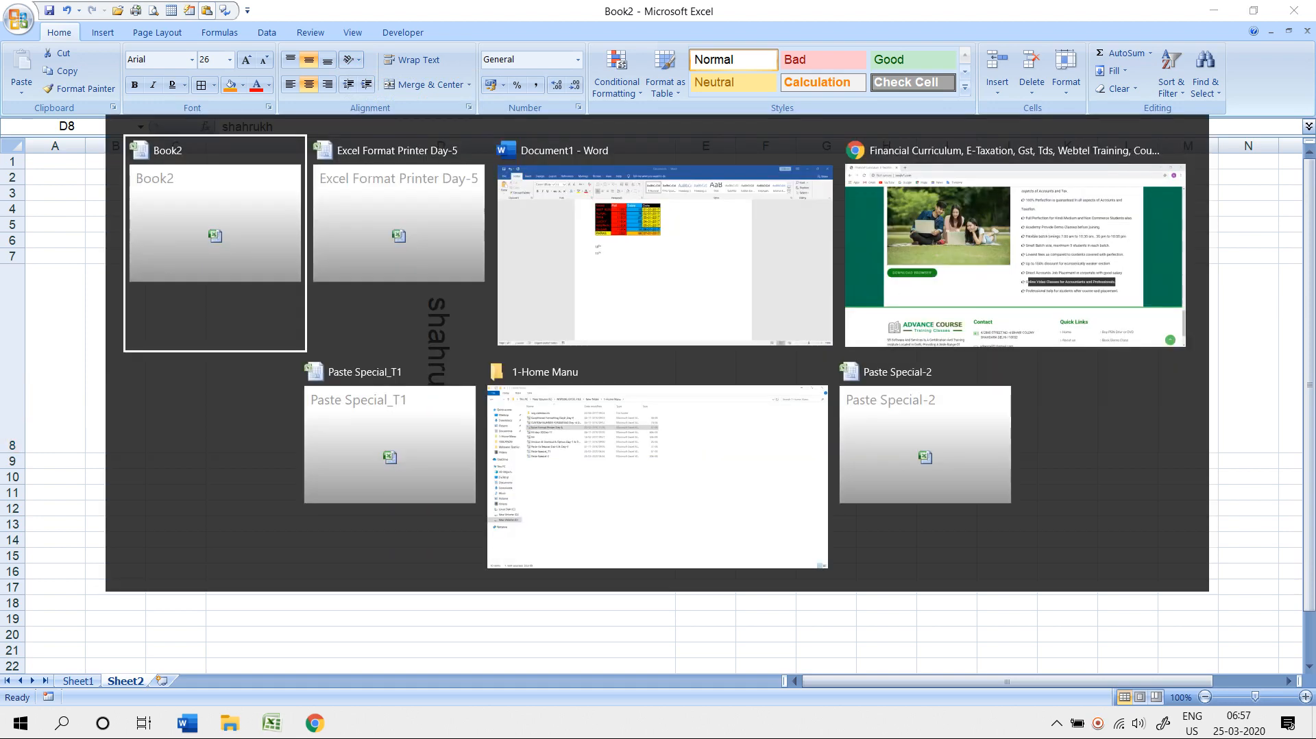
# - Auto-fit columns B through AF to the 01-Dec to 31-Dec dates
pyautogui.scroll(6, 658, 404)
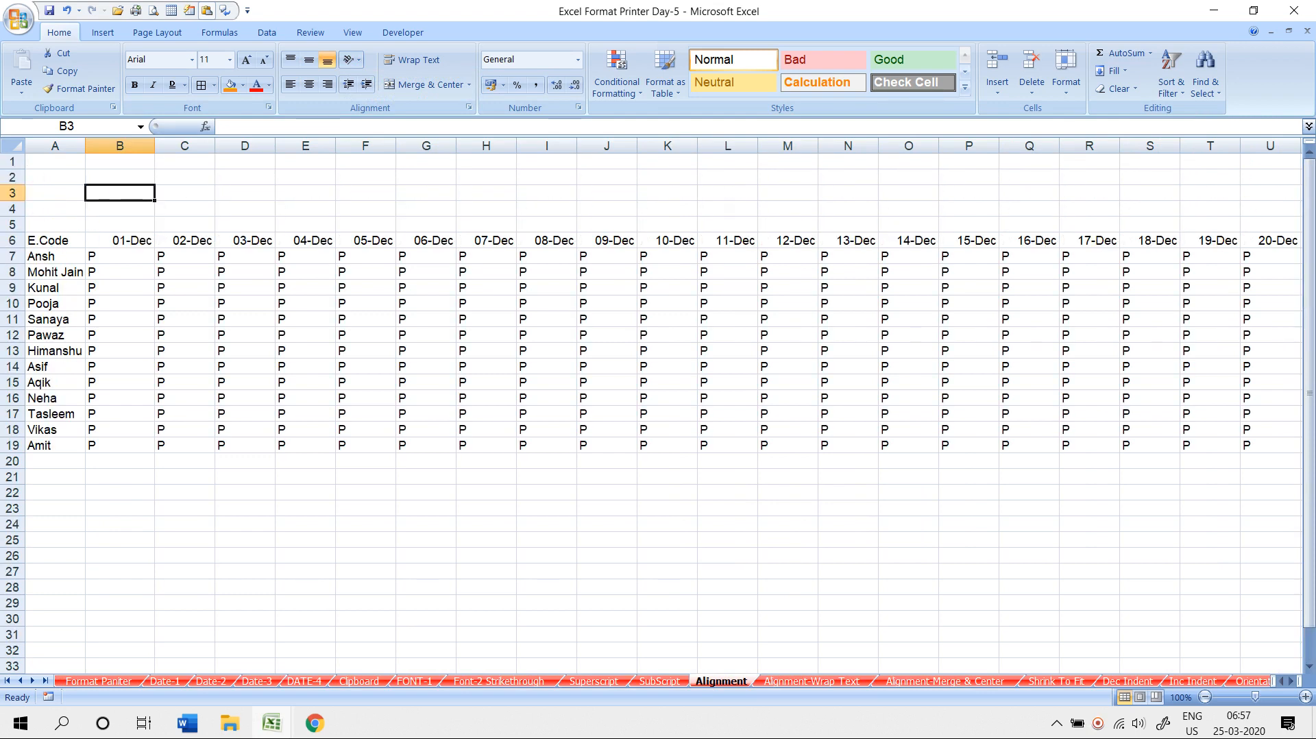
pyautogui.moveTo(120, 240); pyautogui.dragTo(184, 241)
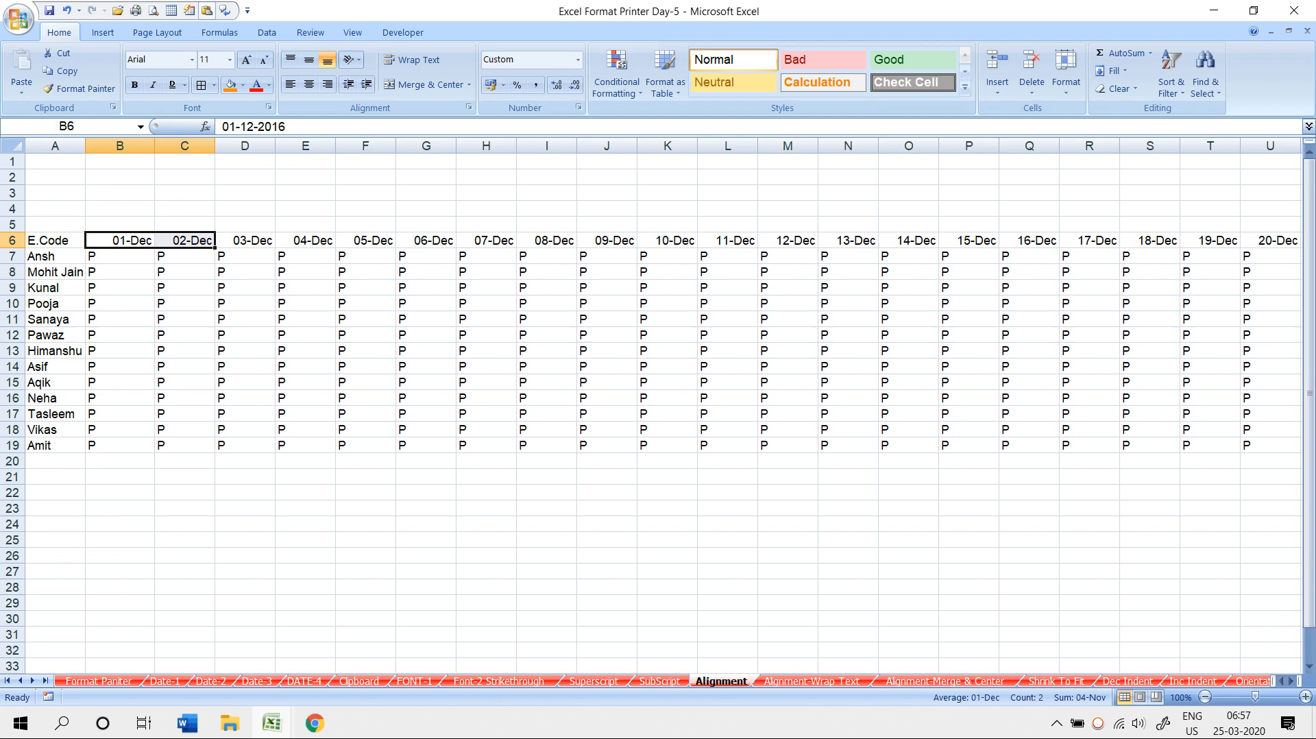
pyautogui.moveTo(120, 256); pyautogui.dragTo(120, 398)
pyautogui.moveTo(120, 146); pyautogui.dragTo(1223, 145)
pyautogui.doubleClick(1231, 146)
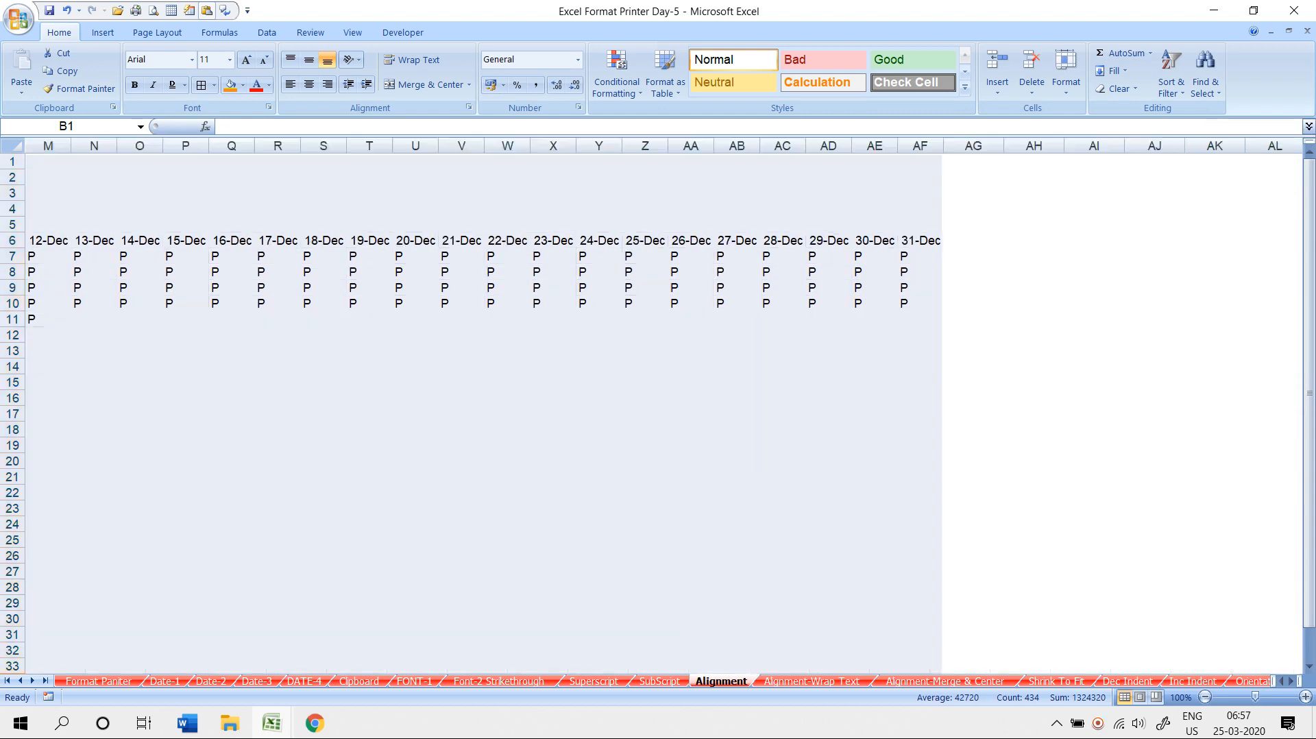
pyautogui.click(369, 381)
# - Return to column A and select the row 6 dates from B6 to the end
pyautogui.press('Left')
pyautogui.press('Left')
pyautogui.press('Left')
pyautogui.press('Left')
pyautogui.press('Left')
pyautogui.press('Left')
pyautogui.press('Left')
pyautogui.press('Left')
pyautogui.press('Left')
pyautogui.press('Left')
pyautogui.press('Left')
pyautogui.press('Left')
pyautogui.press('Left')
pyautogui.press('Left')
pyautogui.press('Left')
pyautogui.press('Left')
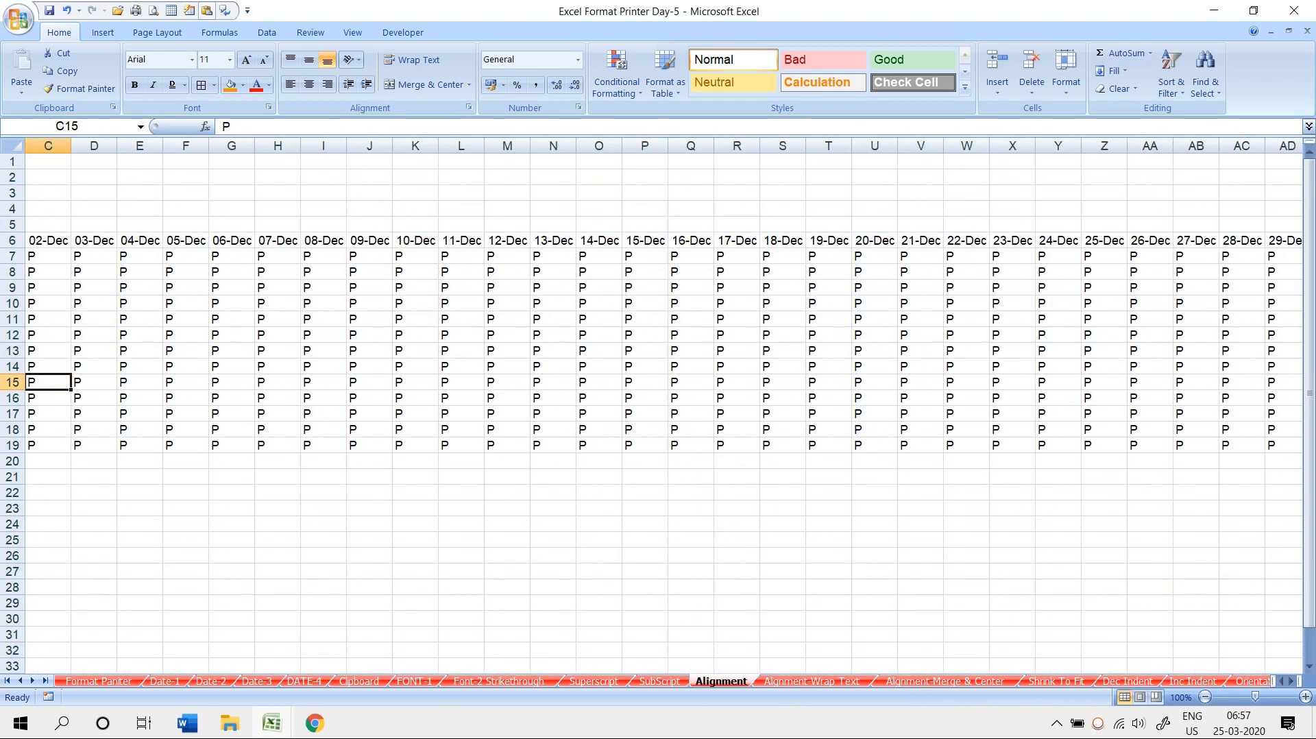
pyautogui.press('Left')
pyautogui.press('Left')
pyautogui.press('Left')
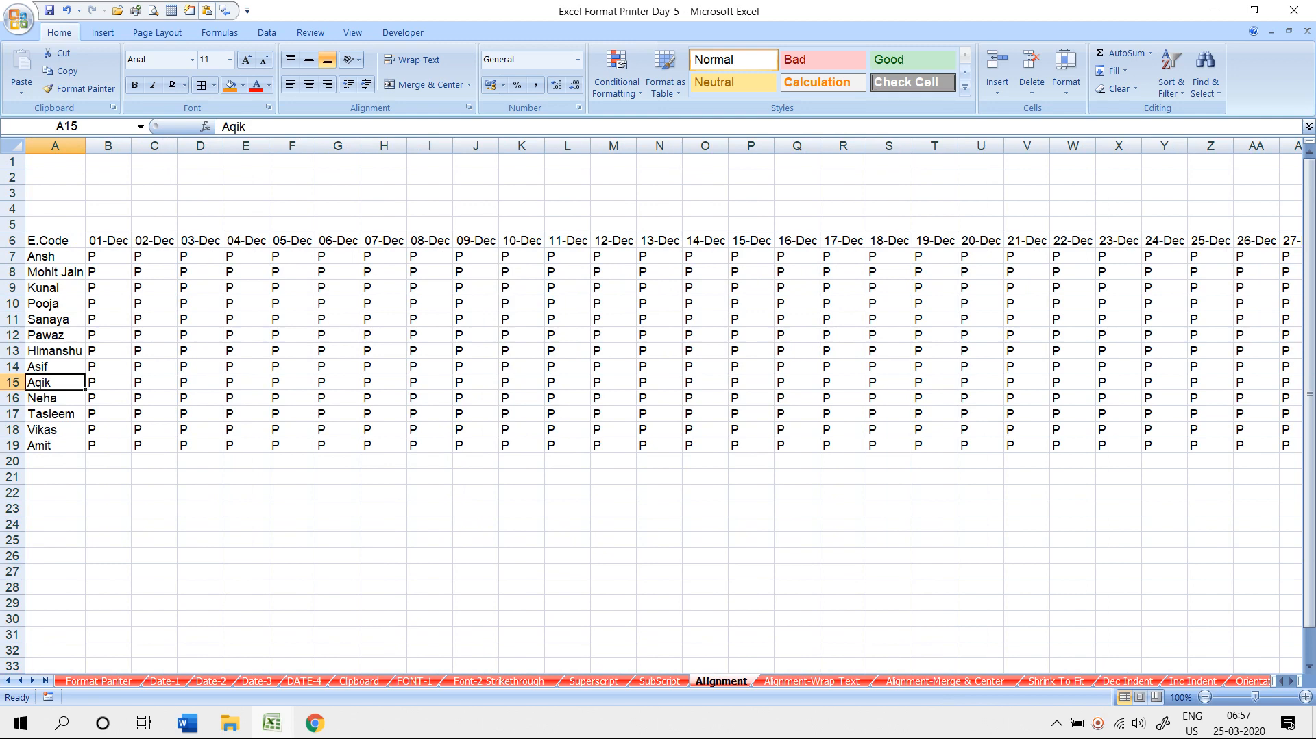
pyautogui.moveTo(108, 256); pyautogui.dragTo(108, 288)
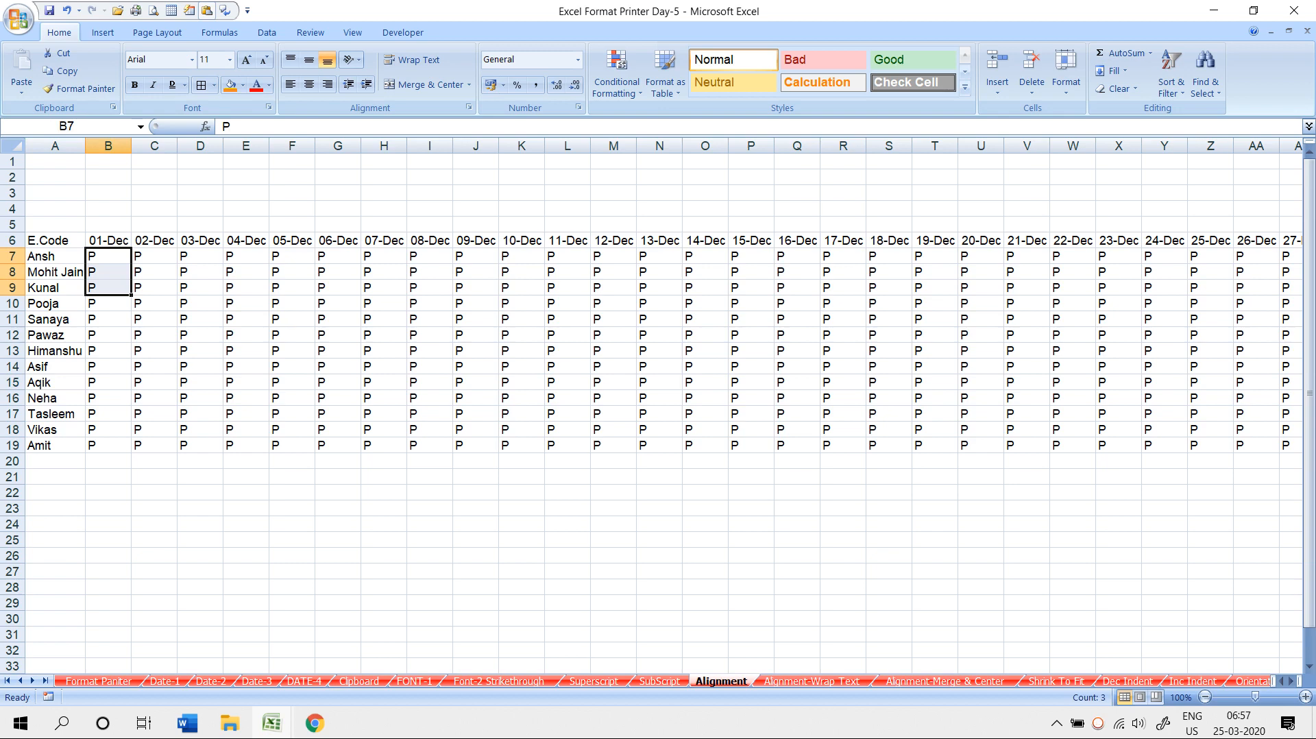
pyautogui.click(109, 240)
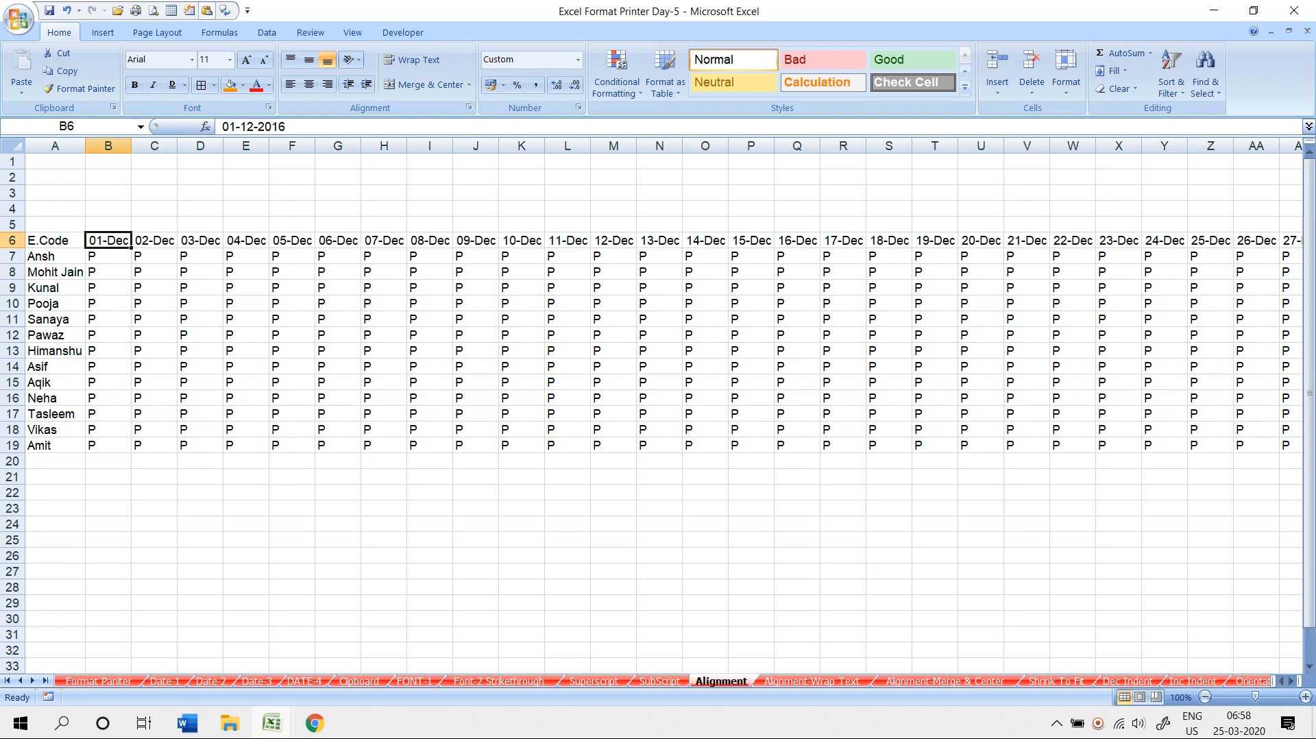
pyautogui.hotkey('ctrl', 'shift', 'Right')
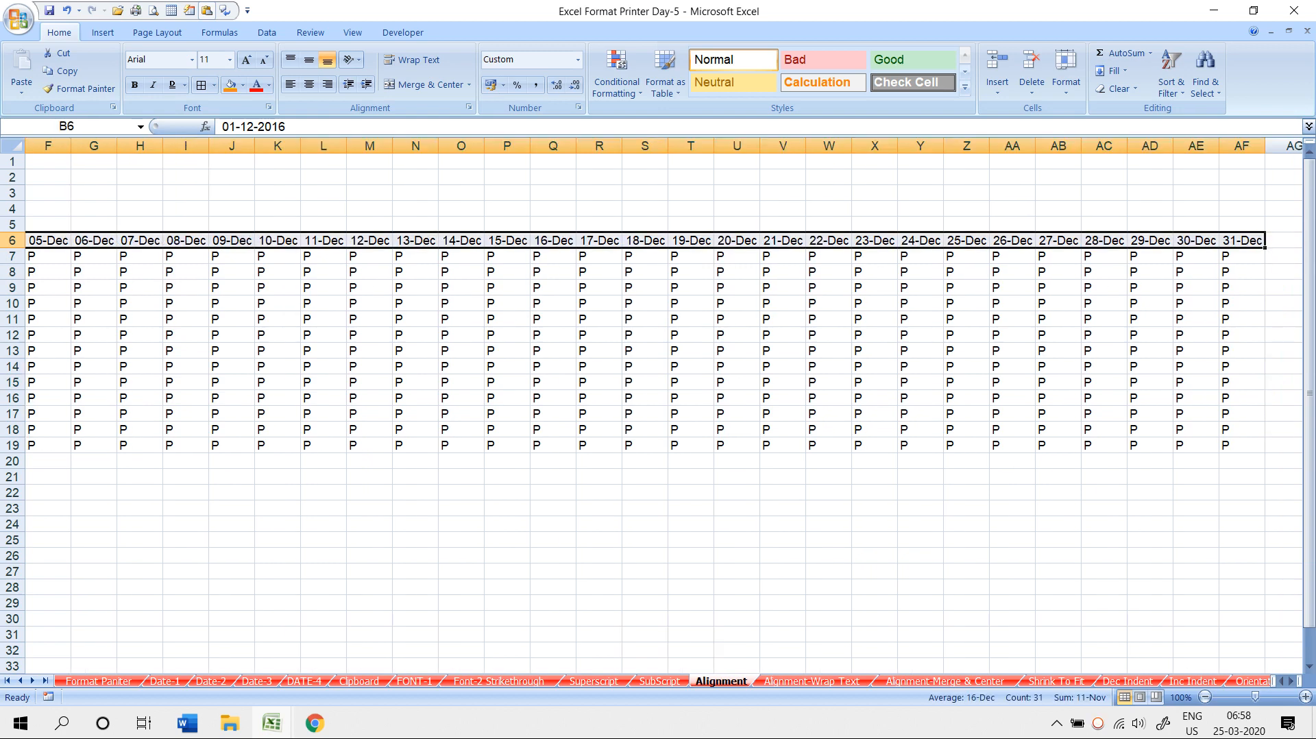
# - Angle the row 6 dates counterclockwise, then reselect the dates from B6 across the row
pyautogui.click(351, 60)
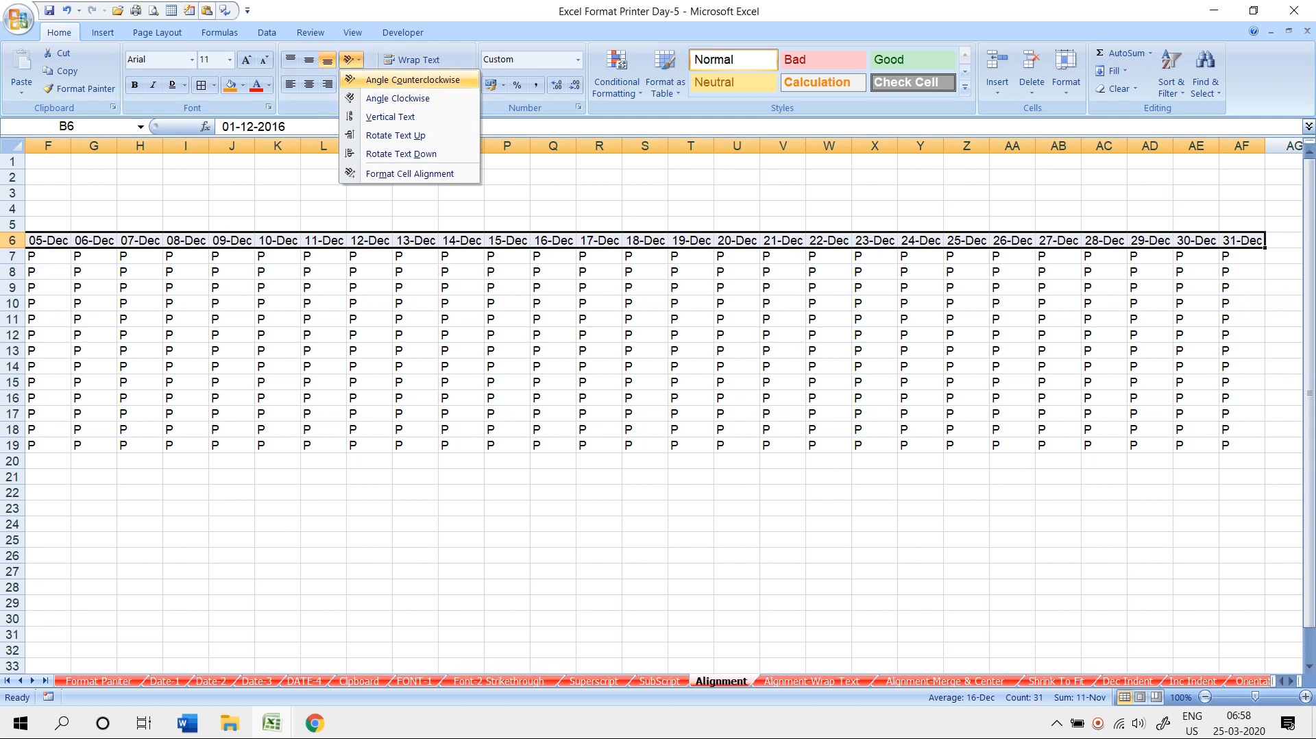
pyautogui.click(412, 80)
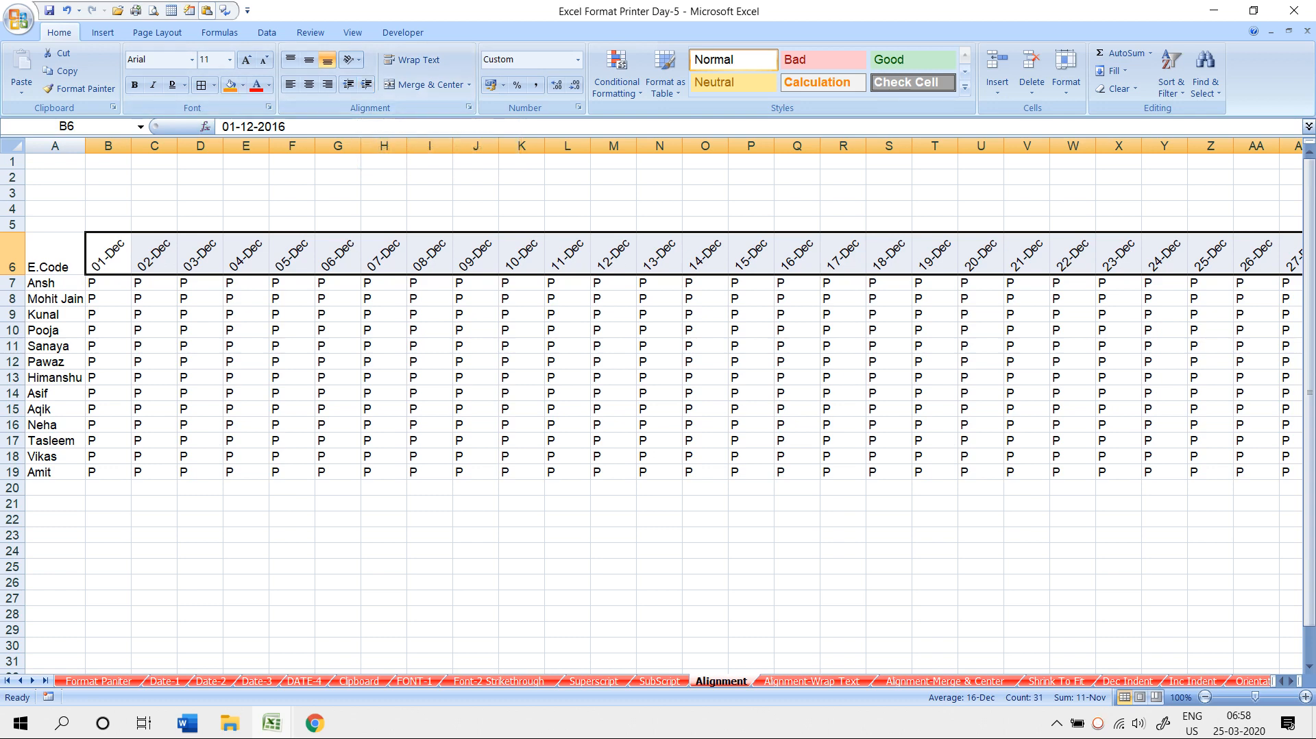
pyautogui.moveTo(108, 145); pyautogui.dragTo(1219, 145)
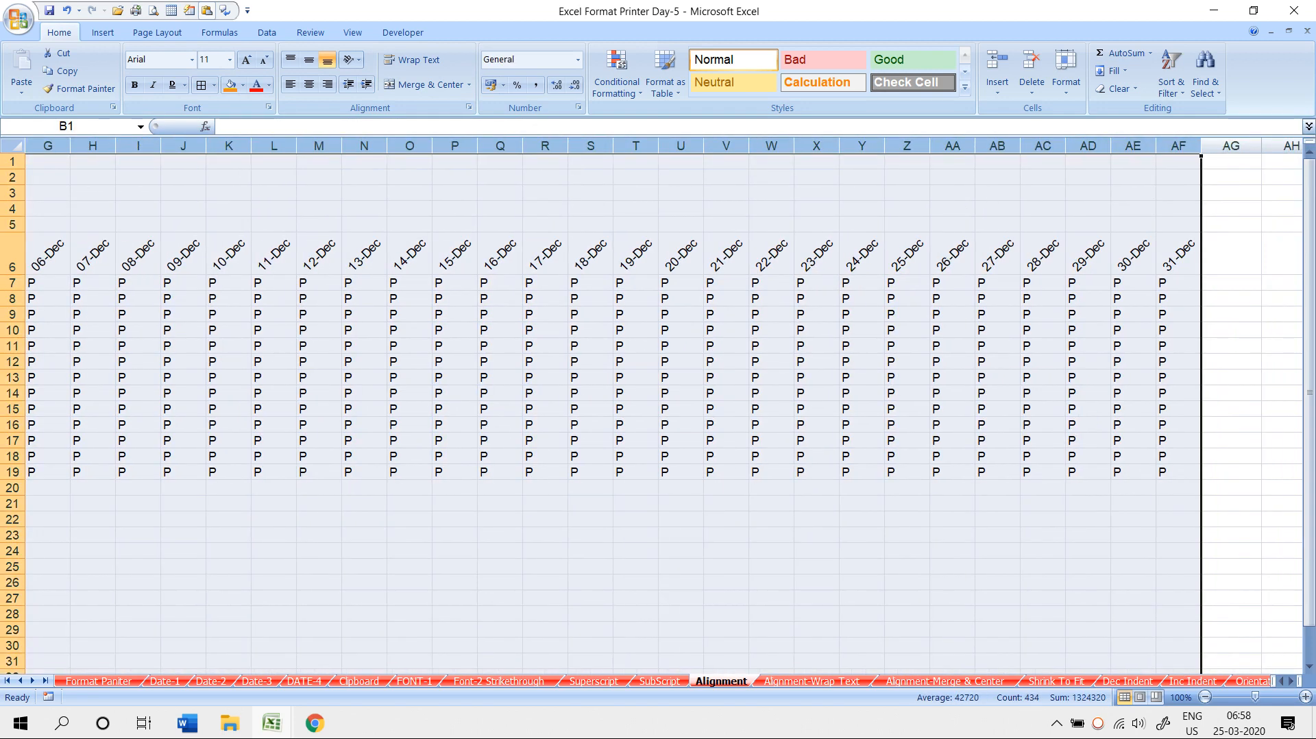
pyautogui.click(816, 330)
pyautogui.hotkey('ctrl', 'Left')
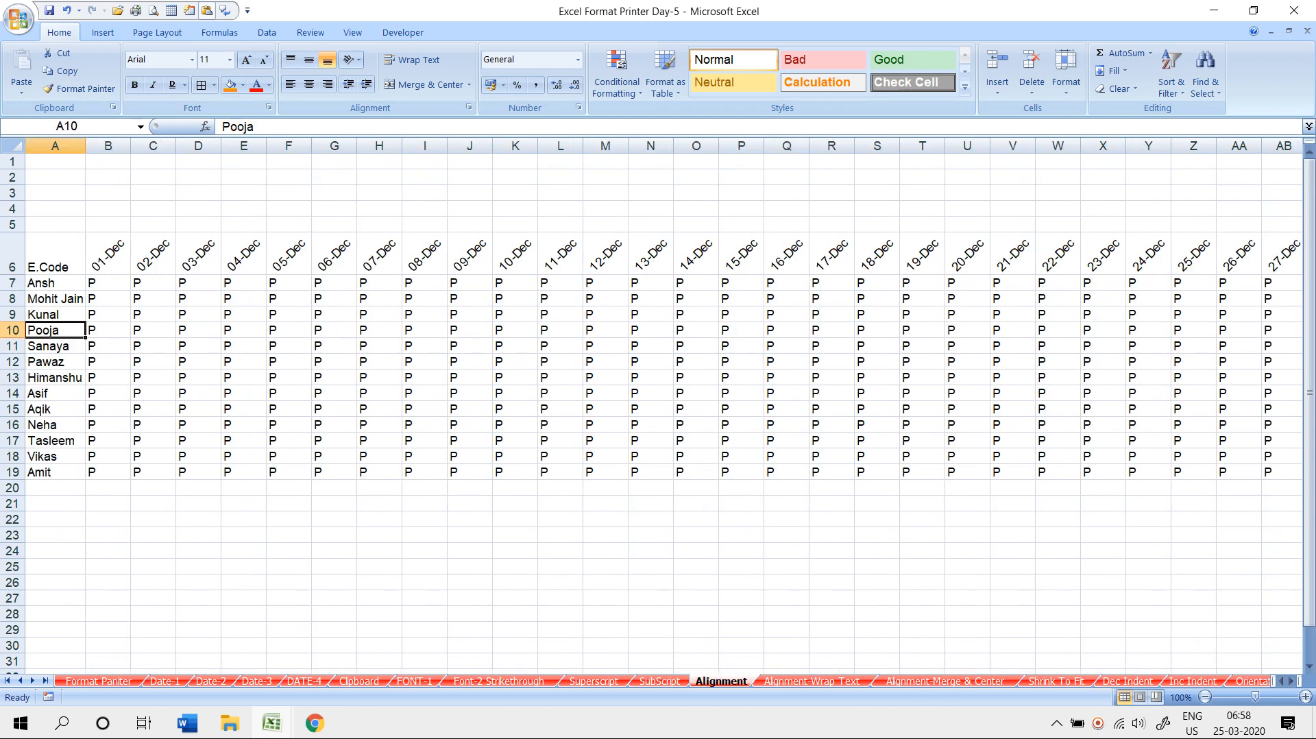
pyautogui.press('Right')
pyautogui.press('Up')
pyautogui.press('Up')
pyautogui.press('Up')
pyautogui.press('Up')
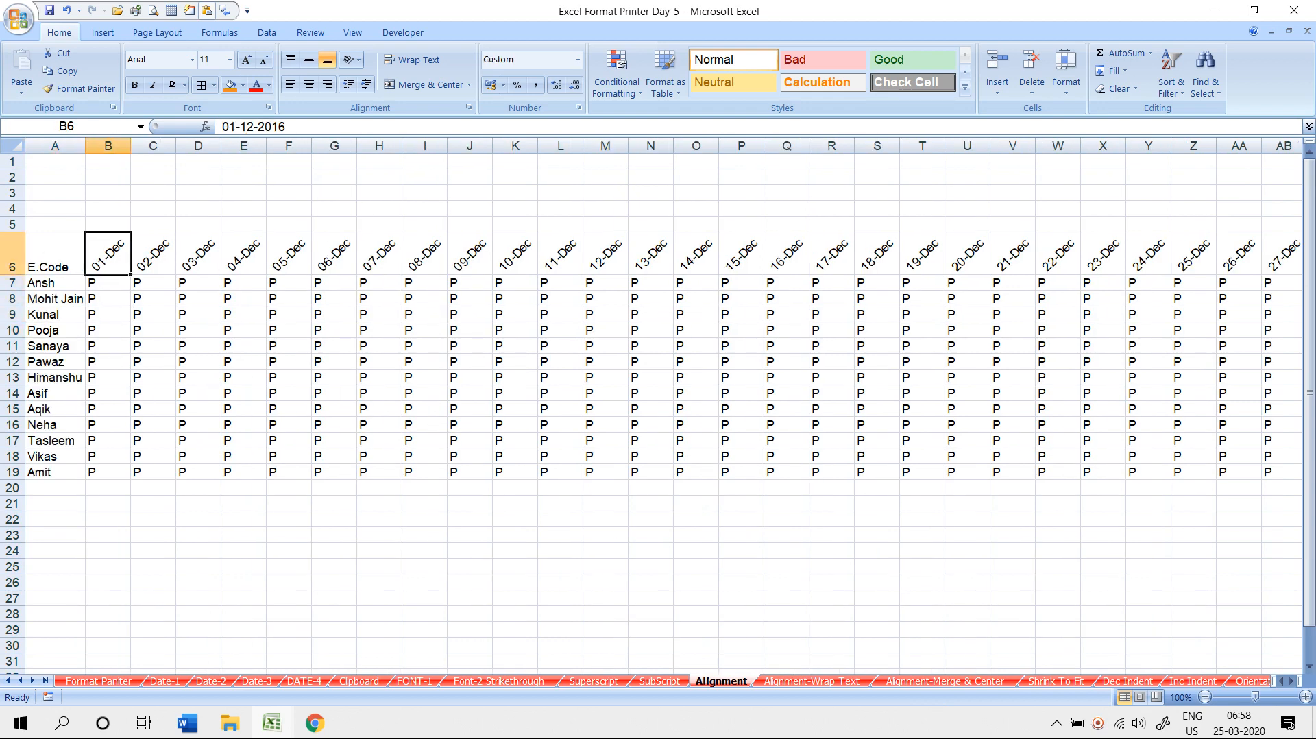
pyautogui.hotkey('ctrl', 'shift', 'Right')
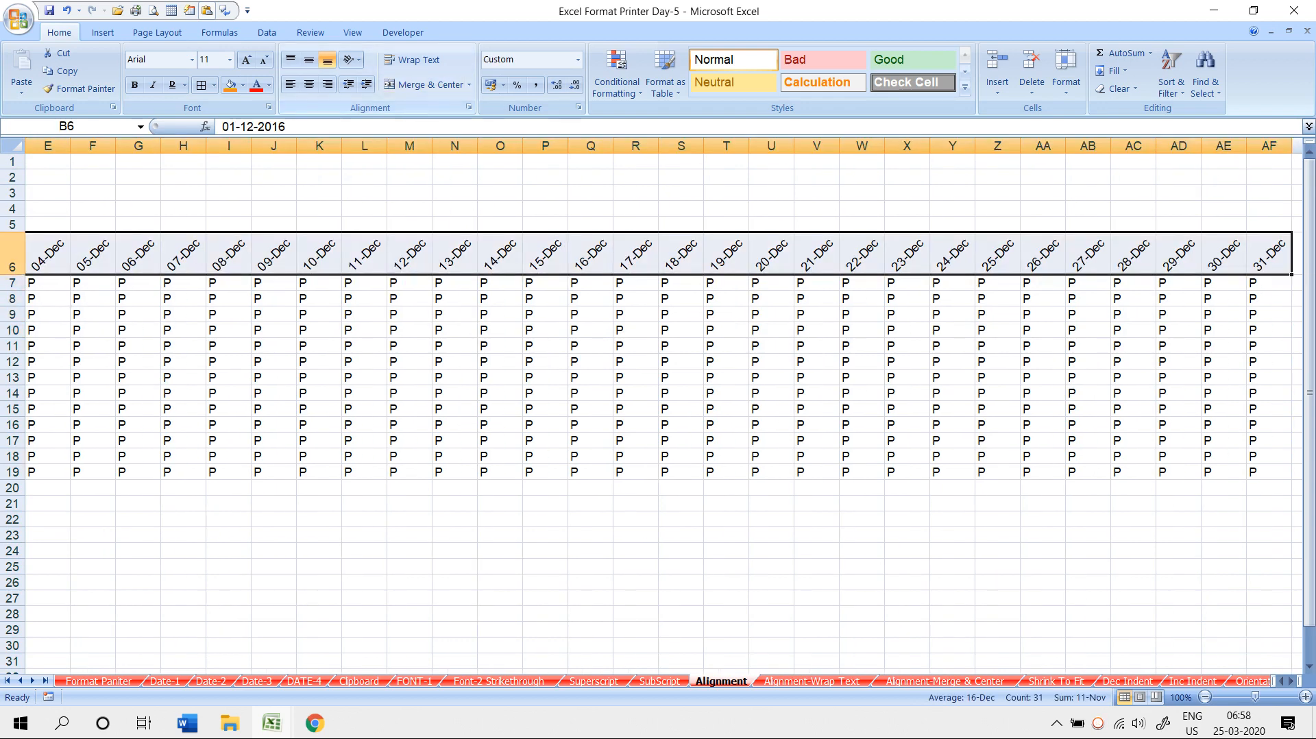
# - Try Angle Clockwise, Vertical Text and Rotate Text Up on the row 6 dates
pyautogui.click(352, 59)
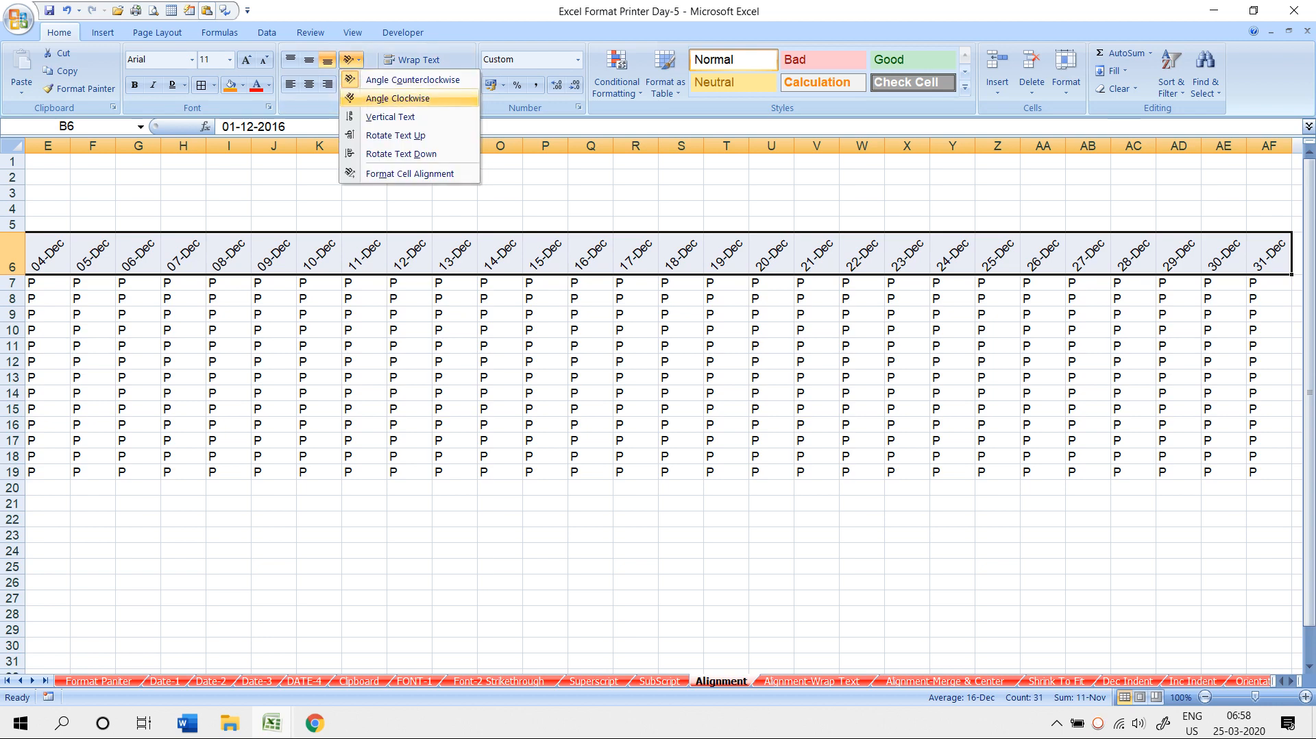
pyautogui.click(397, 98)
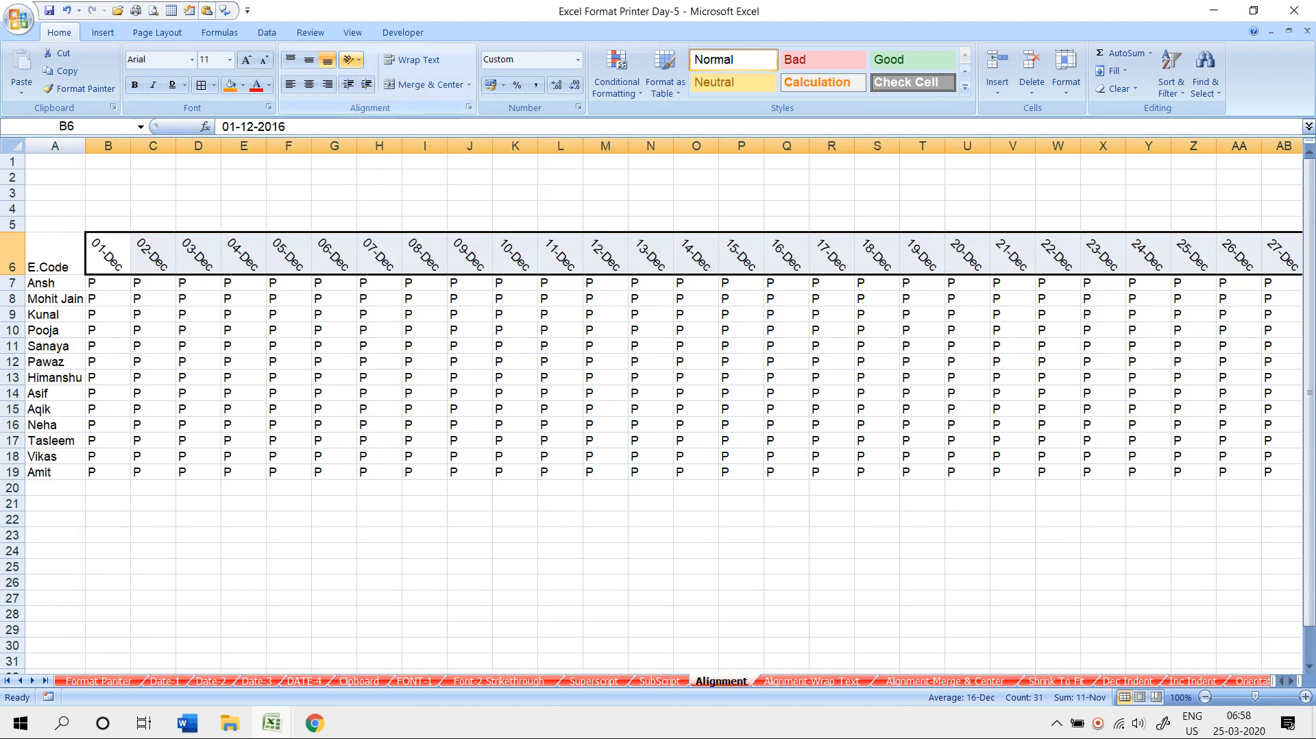
pyautogui.click(353, 60)
pyautogui.click(394, 117)
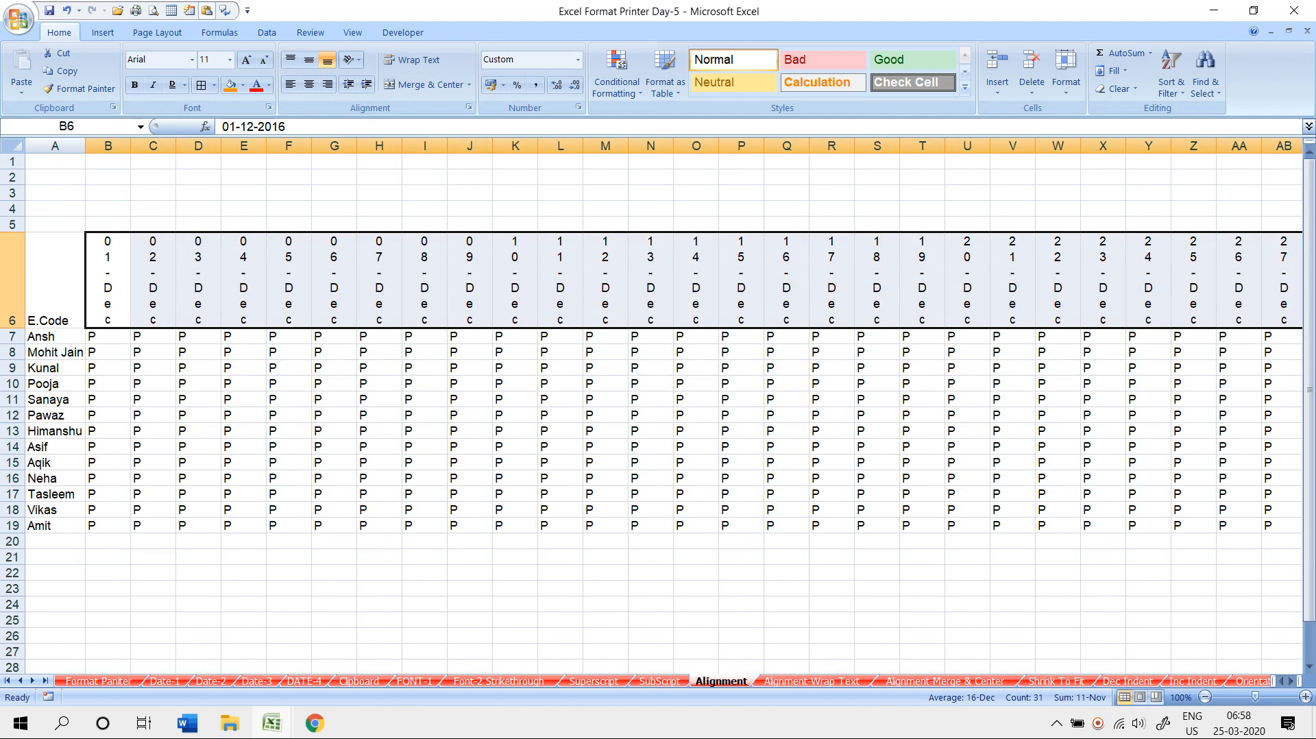
pyautogui.click(352, 60)
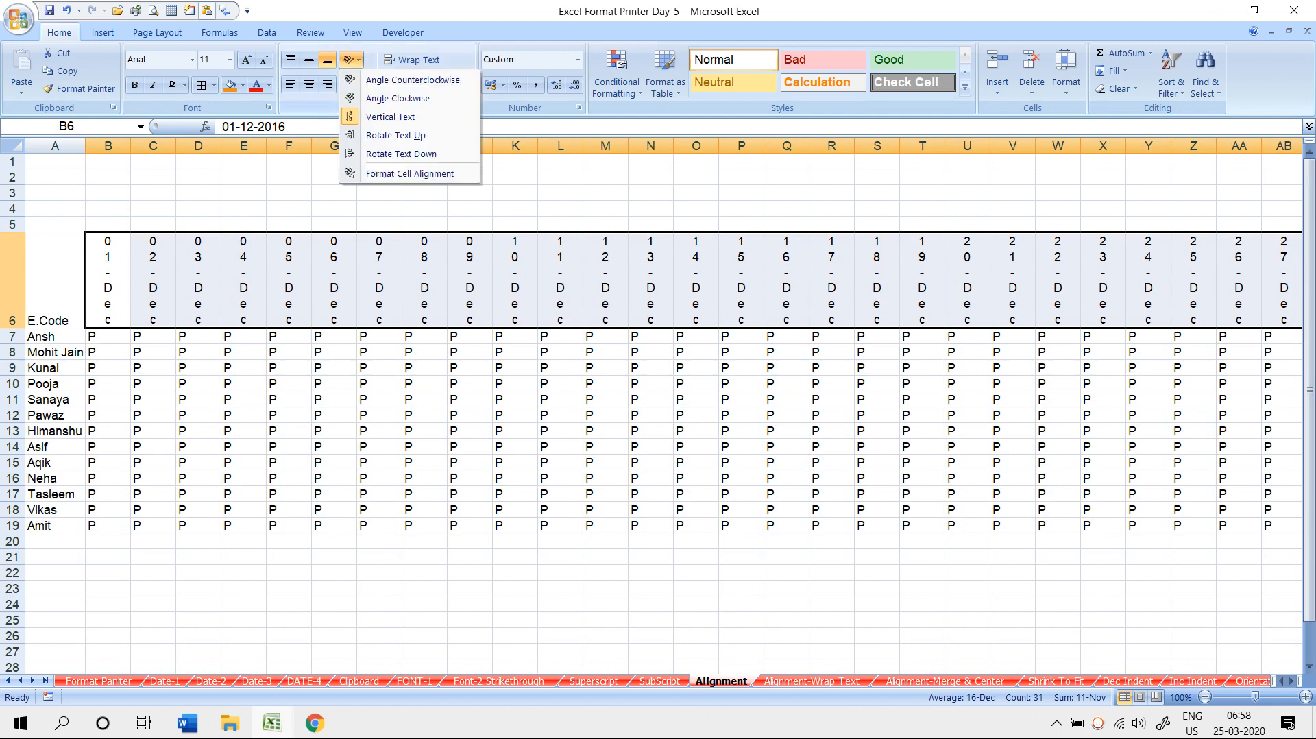
pyautogui.click(395, 135)
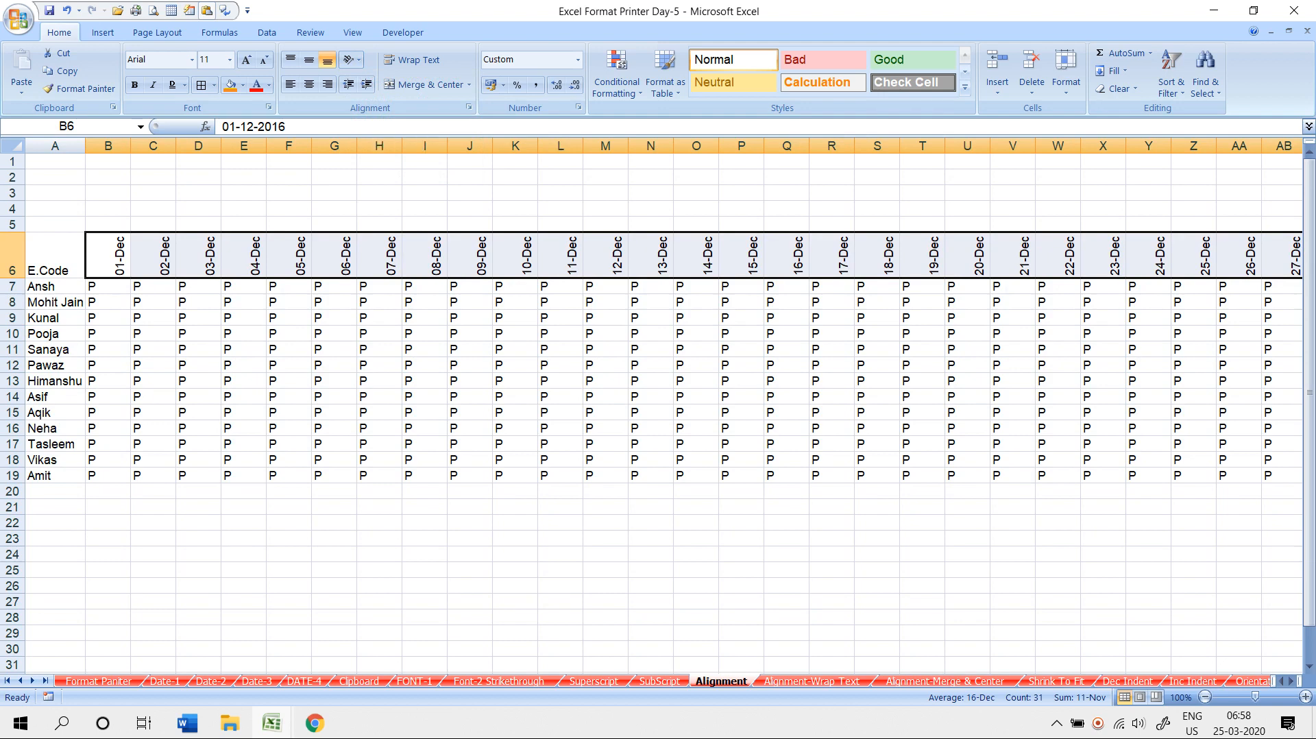
# - AutoFit columns B through AF to narrow them around the rotated dates
pyautogui.moveTo(107, 146); pyautogui.dragTo(1206, 145)
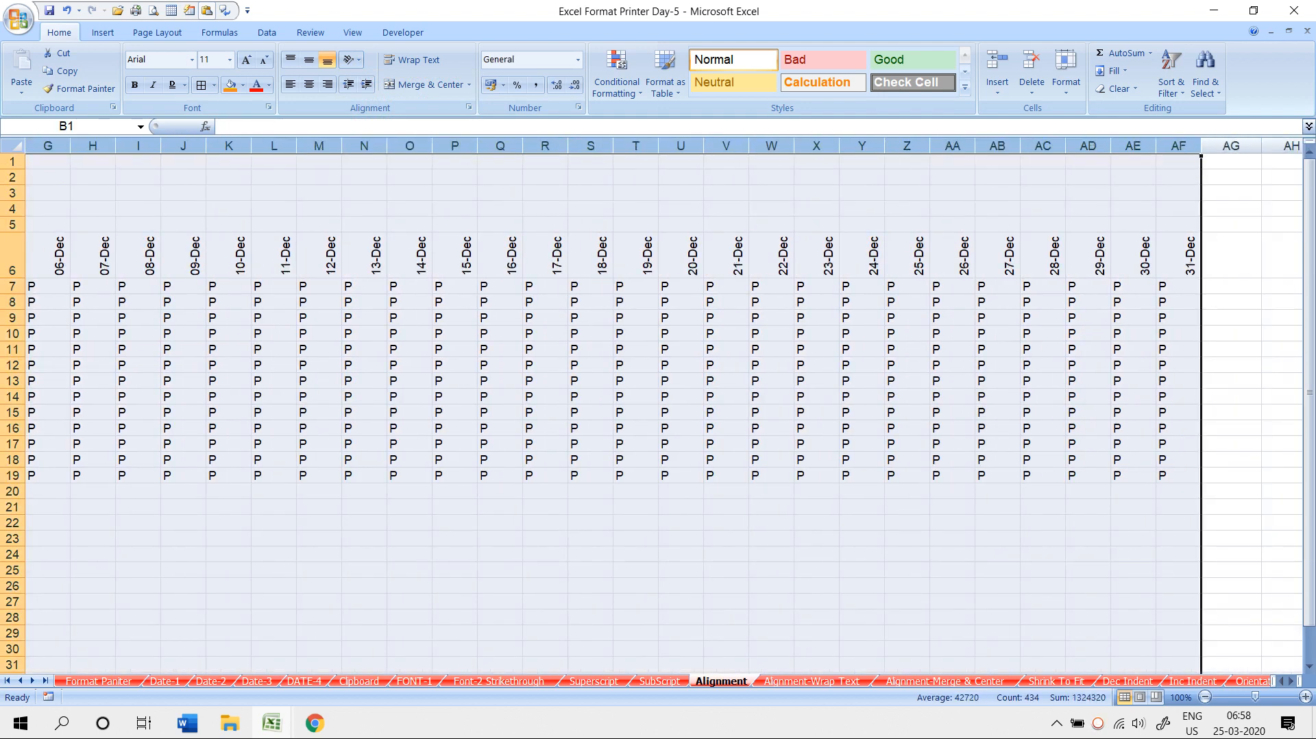
pyautogui.doubleClick(1201, 145)
pyautogui.click(459, 349)
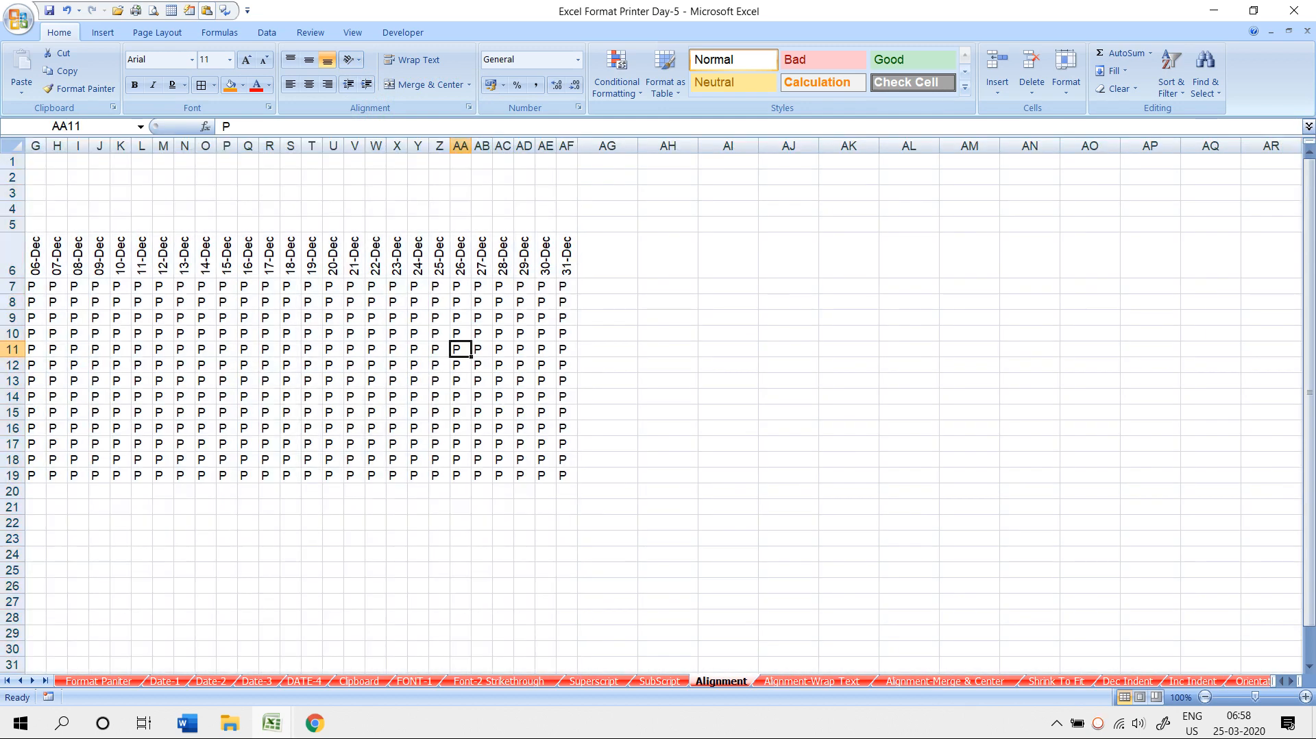
pyautogui.press('Home')
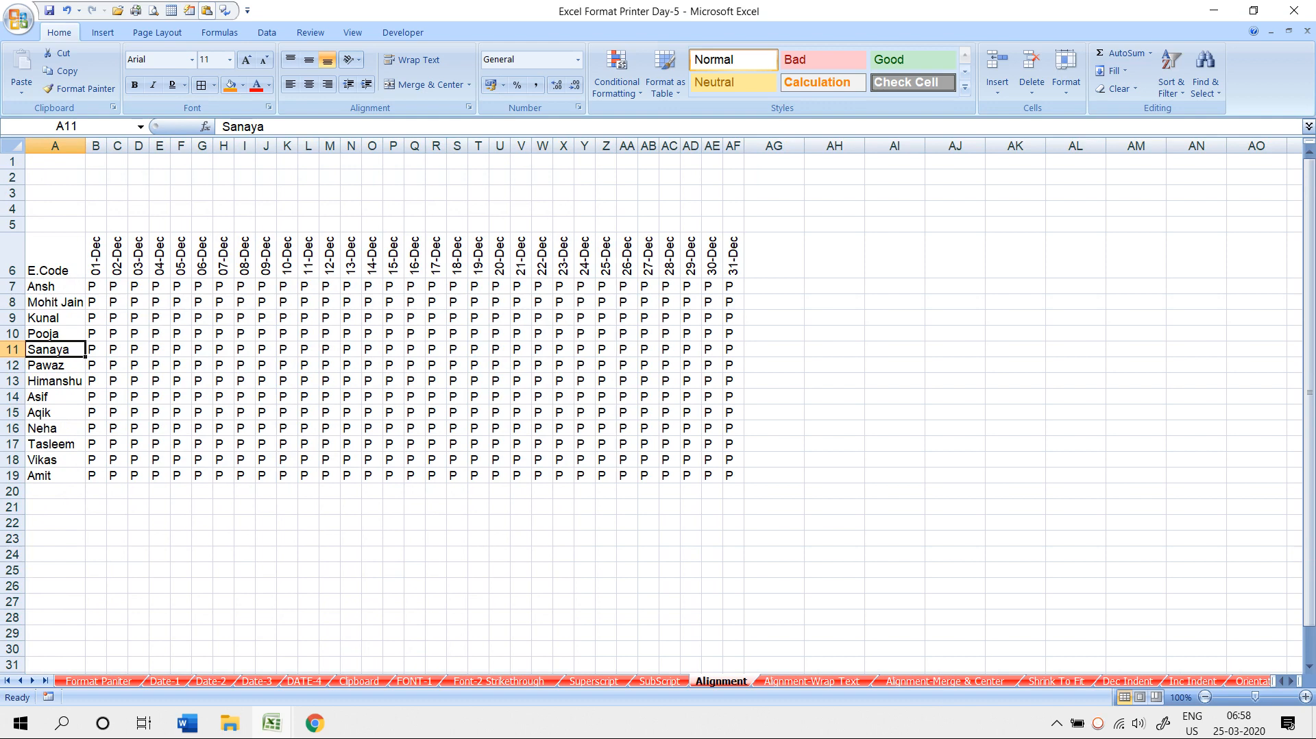
# - Apply Rotate Text Down, then Vertical Text, to the date headings B6:AE6
pyautogui.moveTo(96, 255); pyautogui.dragTo(713, 255)
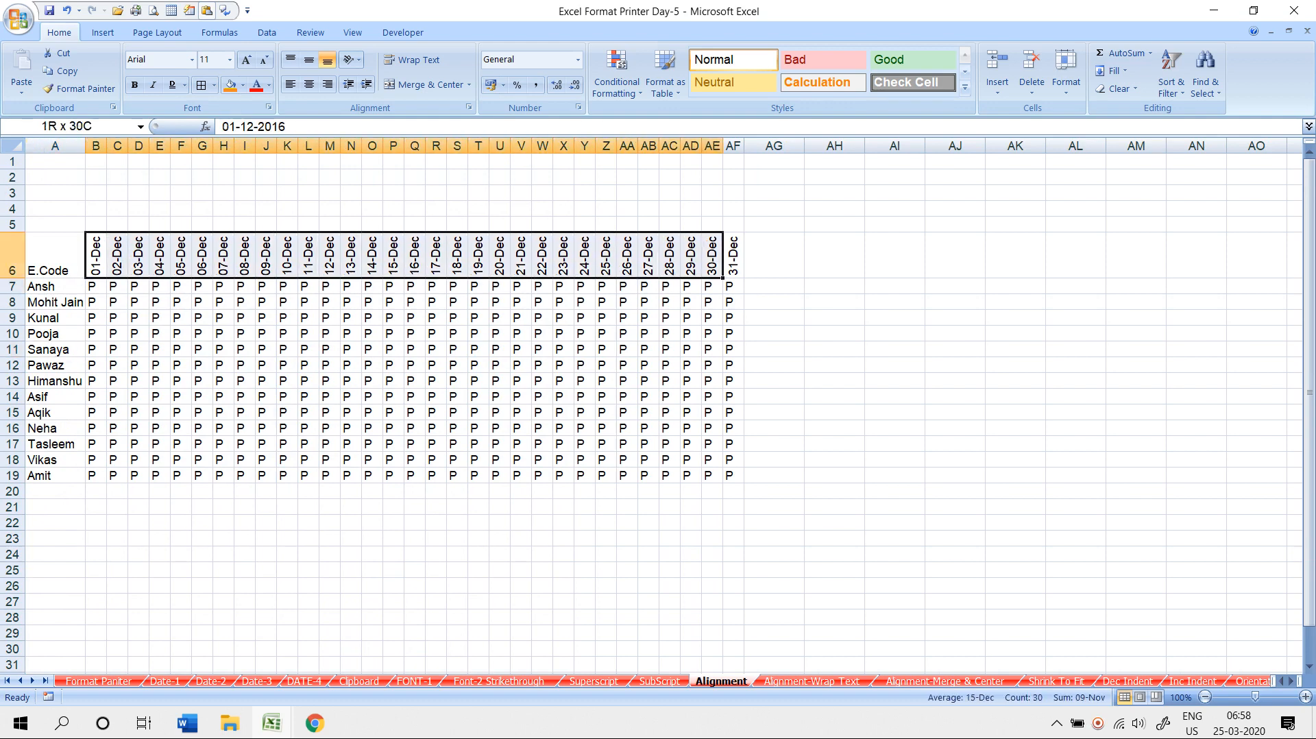
pyautogui.click(350, 60)
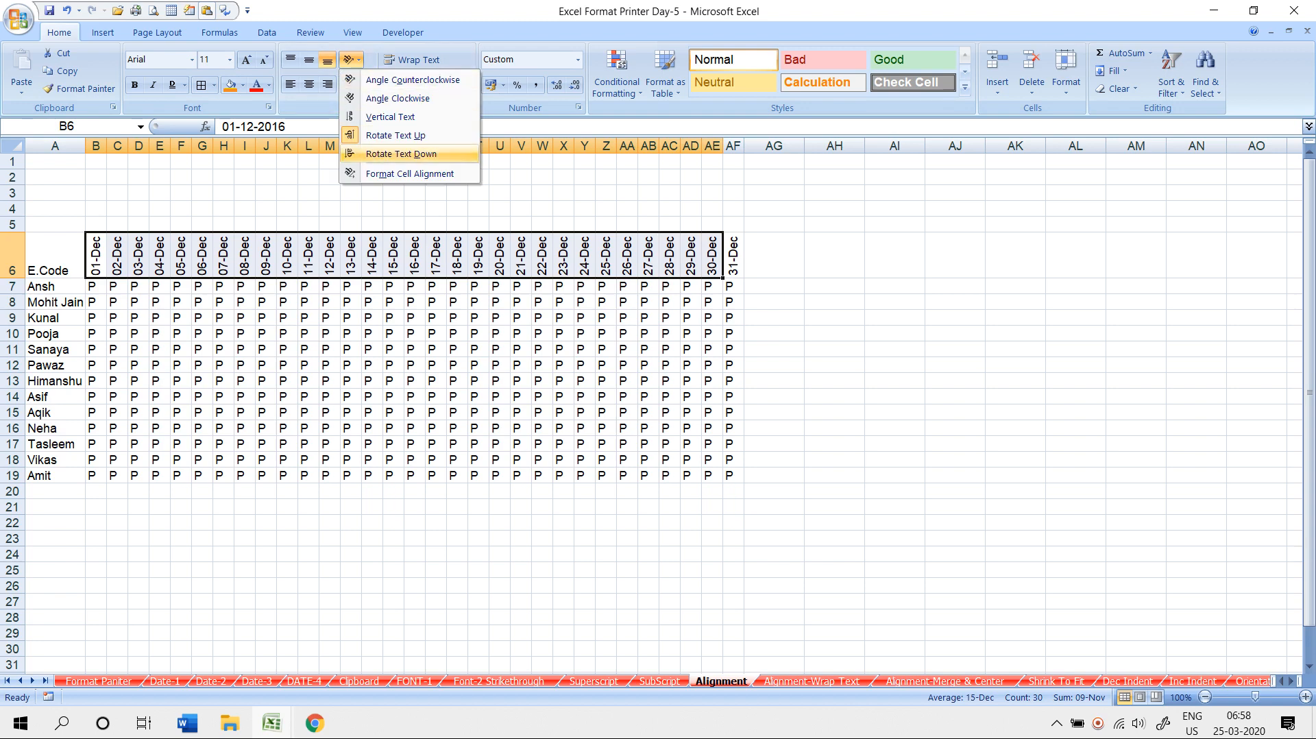
pyautogui.click(401, 153)
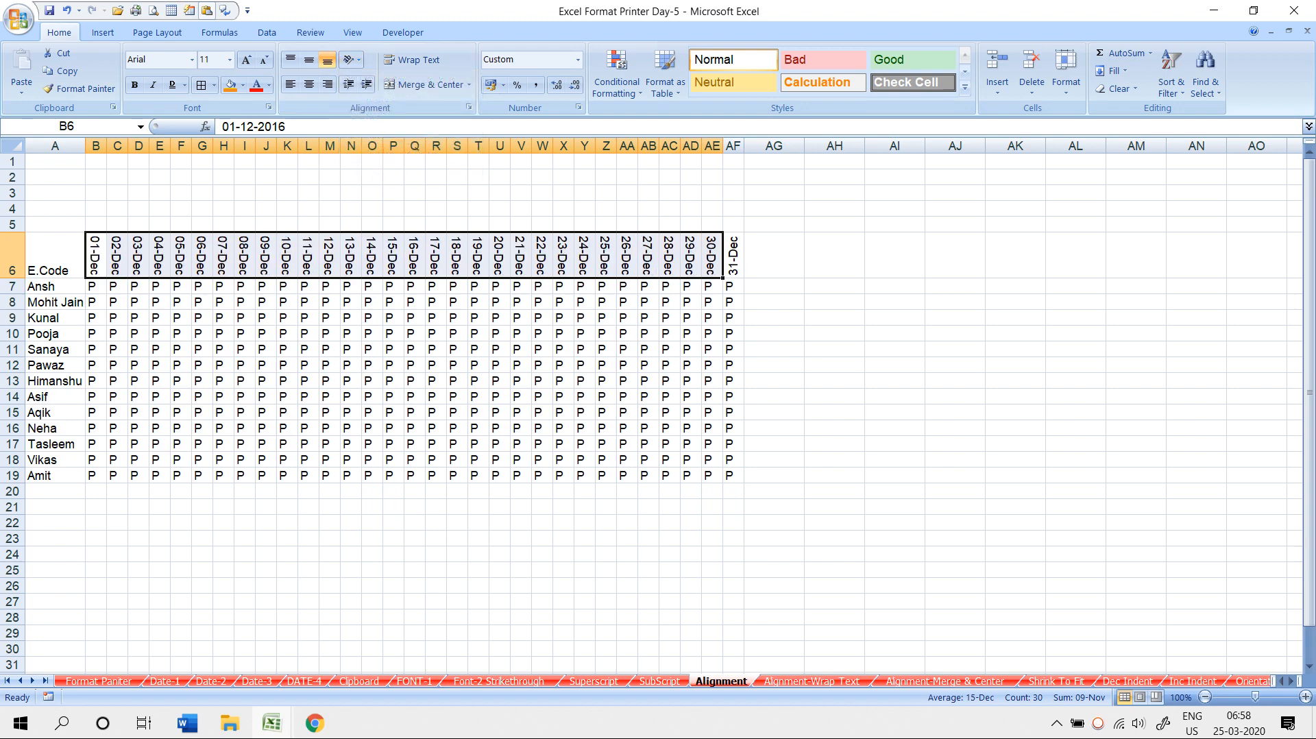
pyautogui.click(350, 59)
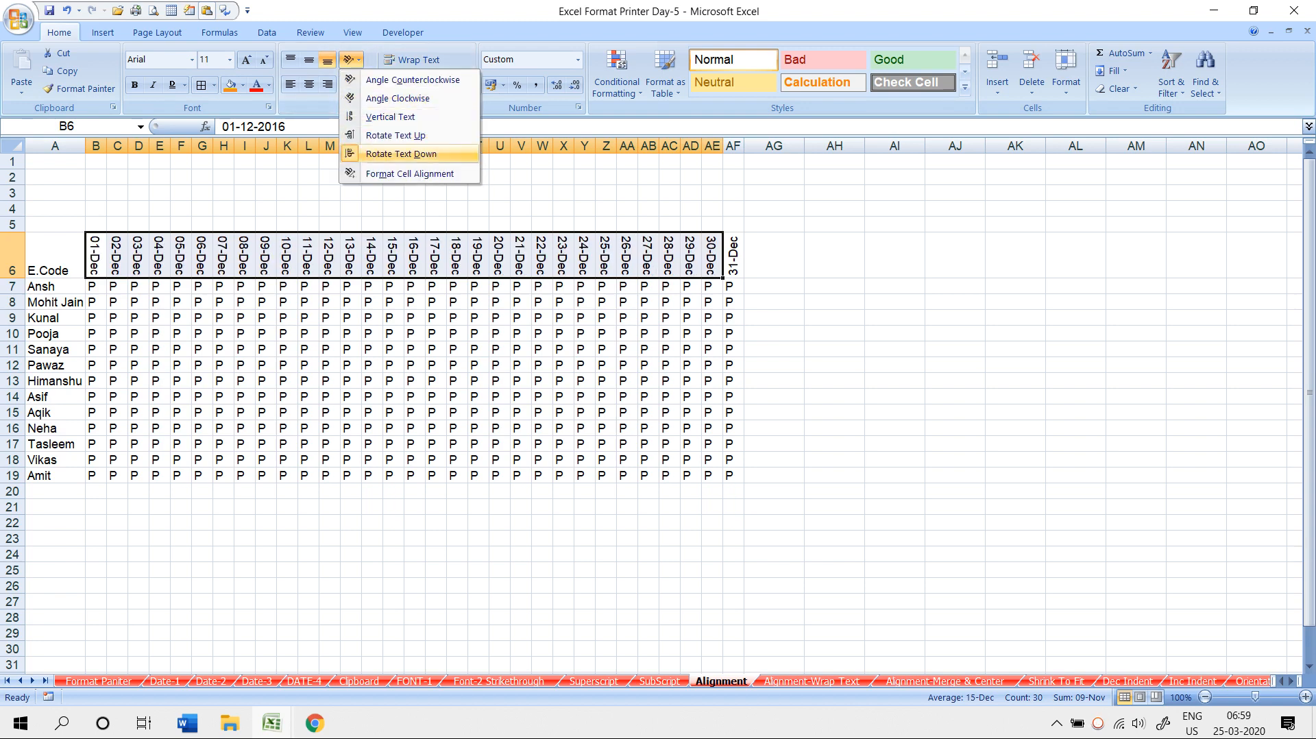
pyautogui.click(390, 116)
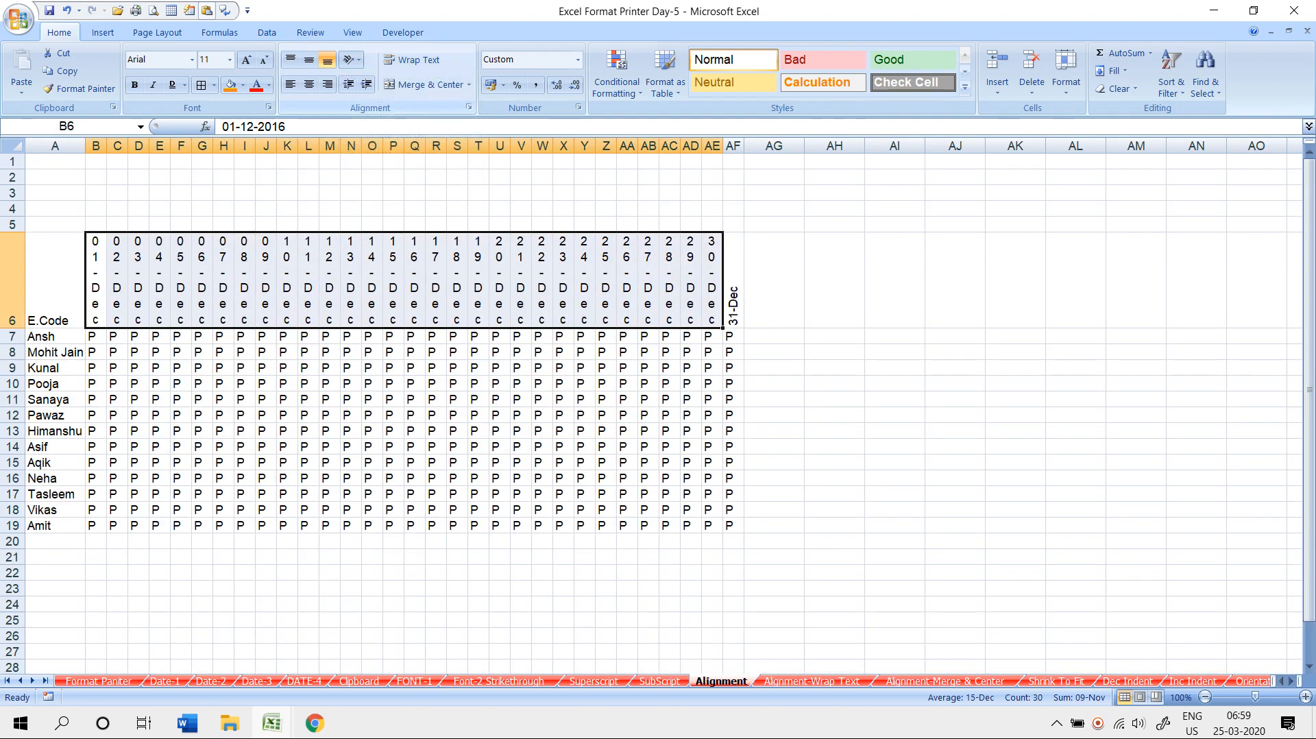
pyautogui.click(330, 431)
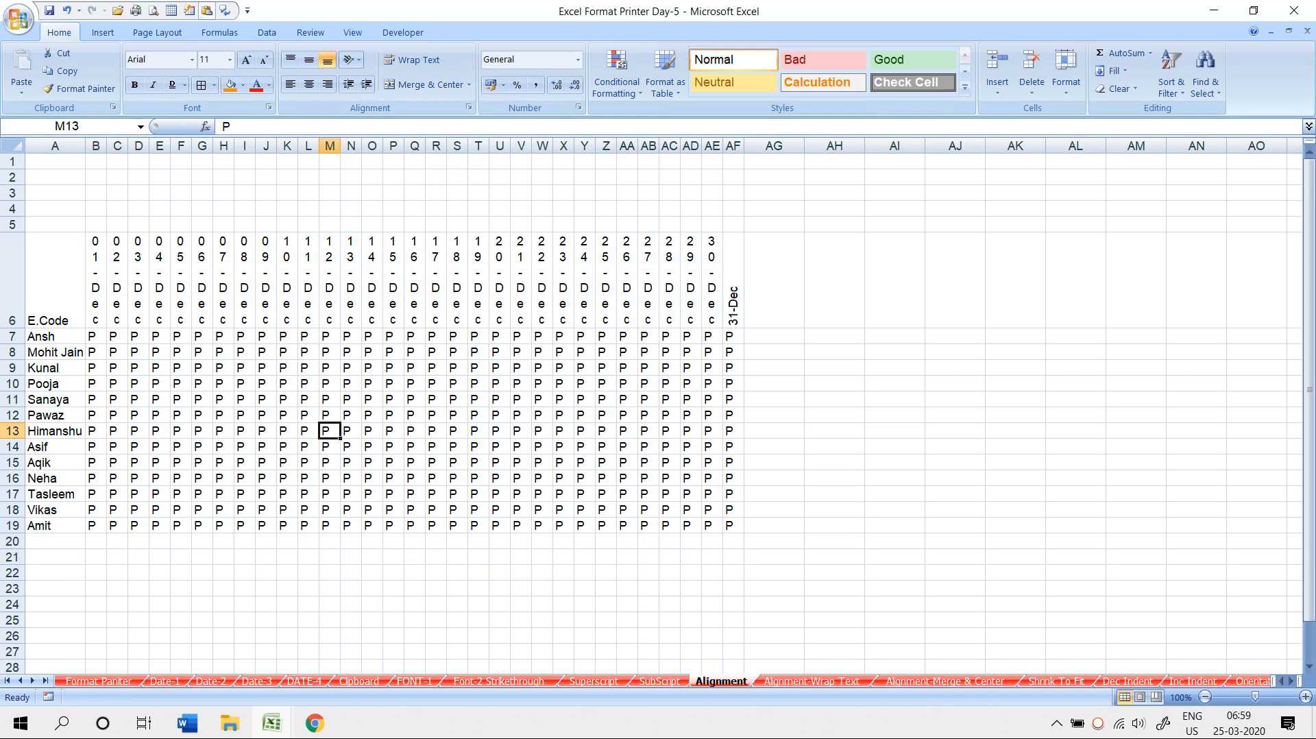
pyautogui.click(811, 681)
# - On the Alignment-Wrap Text sheet, select cells G16, C2 and D5, then scroll down
pyautogui.click(417, 461)
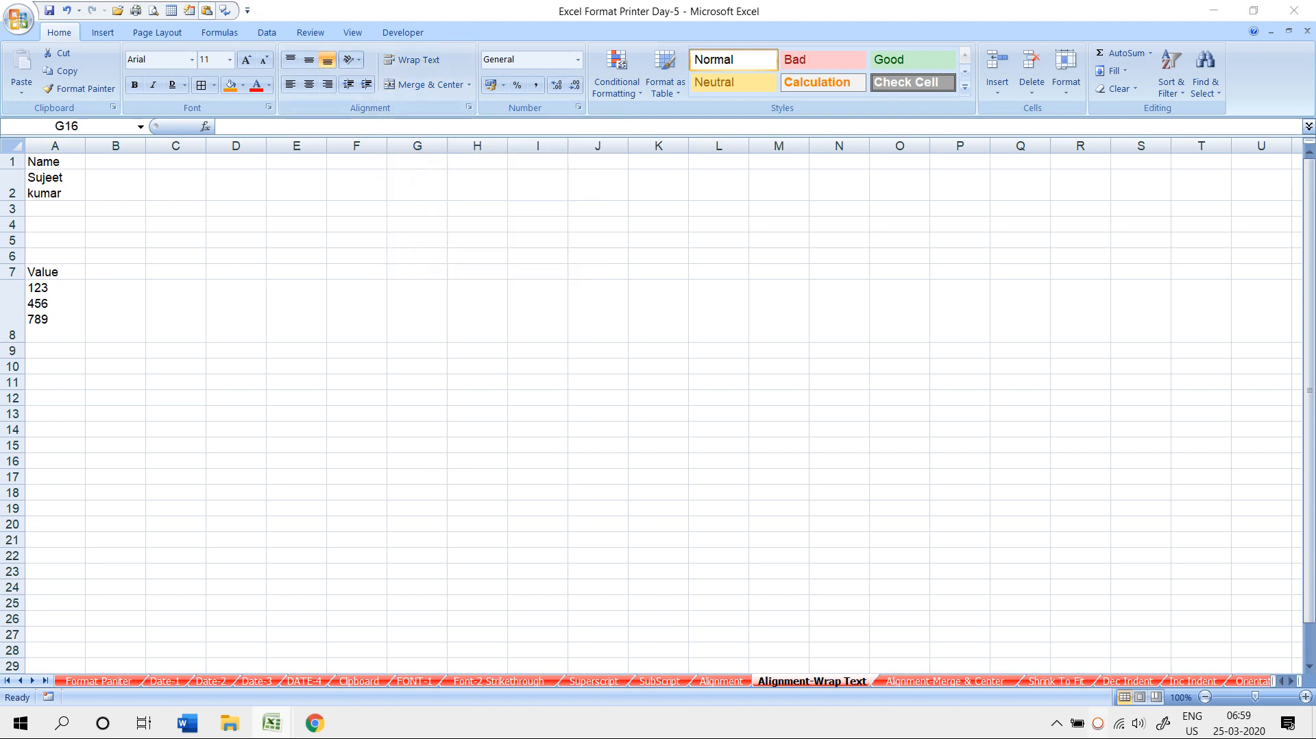
pyautogui.click(1098, 723)
pyautogui.click(1235, 562)
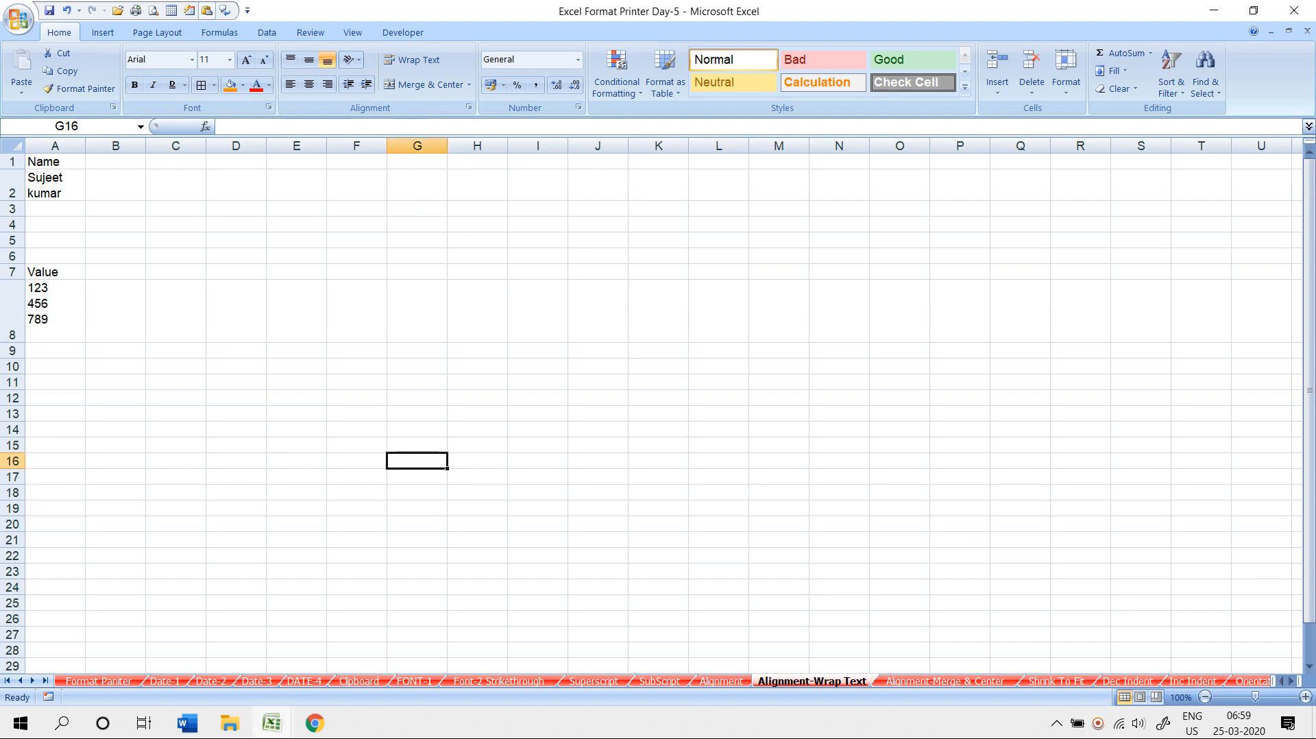
pyautogui.click(176, 185)
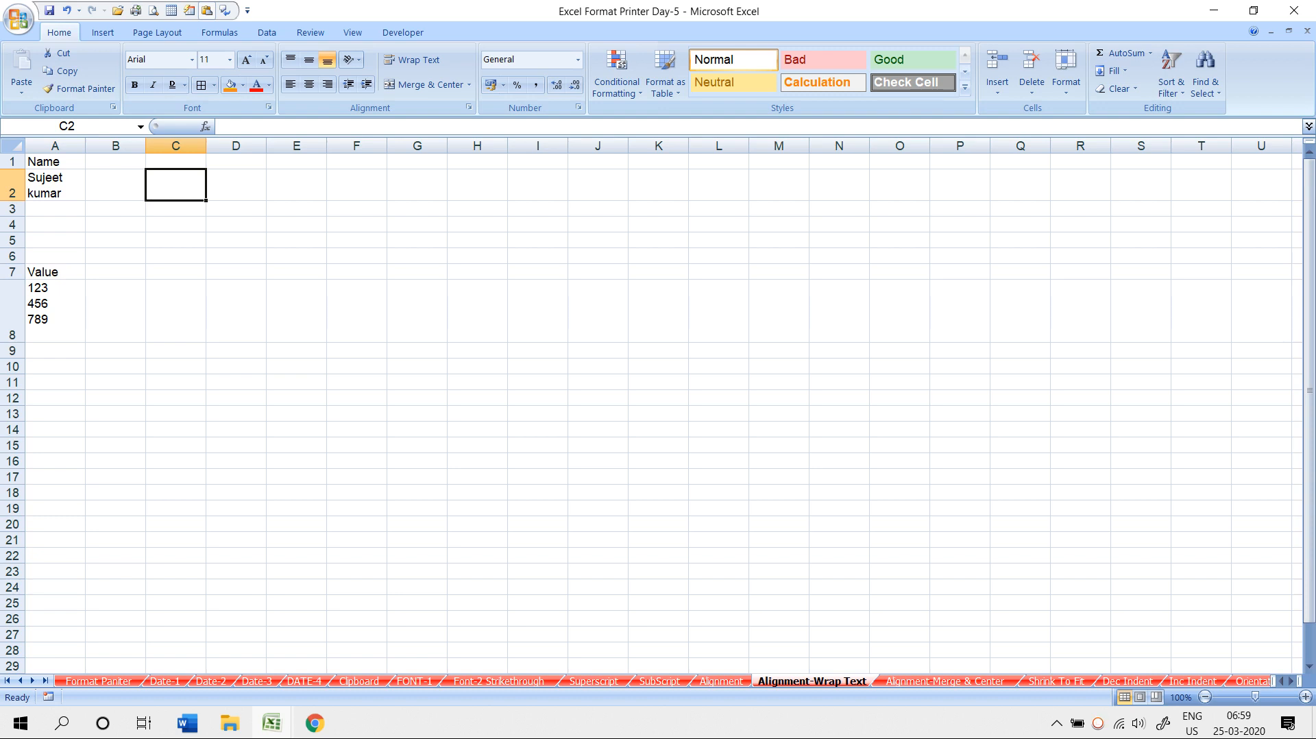
pyautogui.click(236, 240)
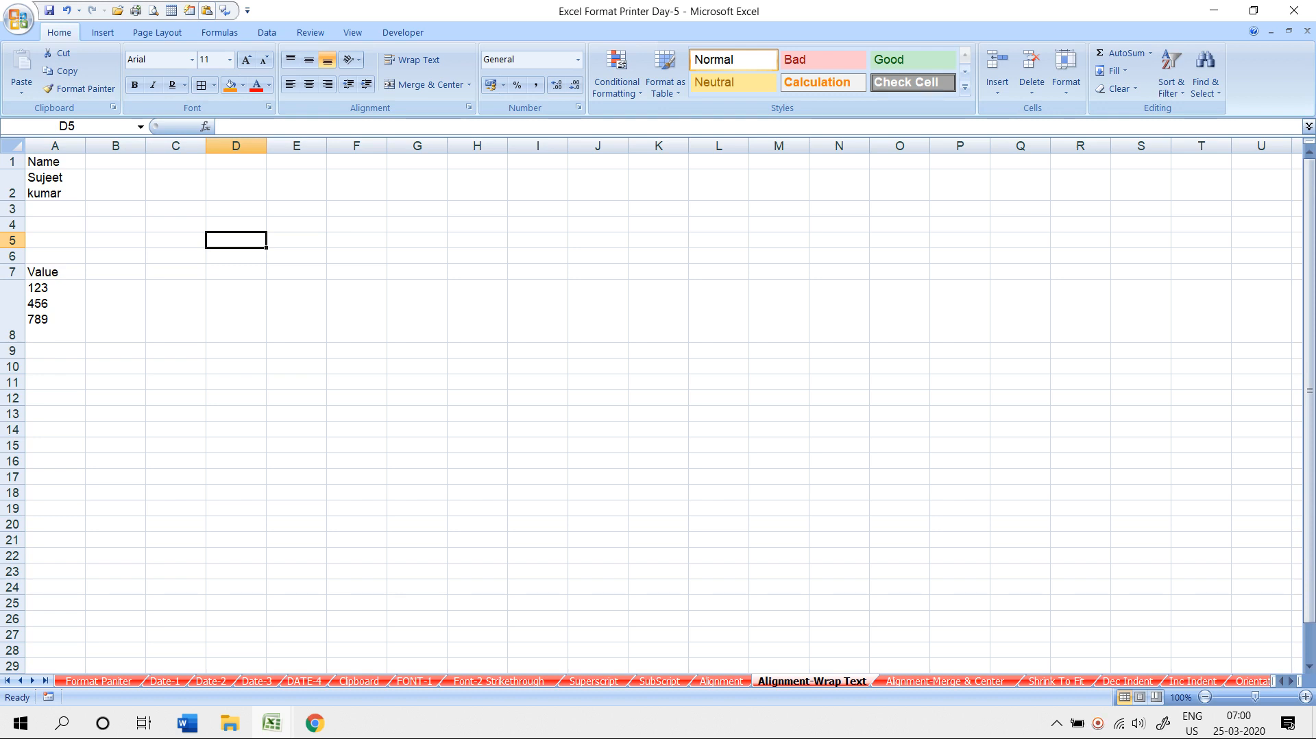
pyautogui.scroll(-4, 236, 271)
# - Enter a person's full name in D20 and apply Wrap Text to that cell
pyautogui.click(235, 272)
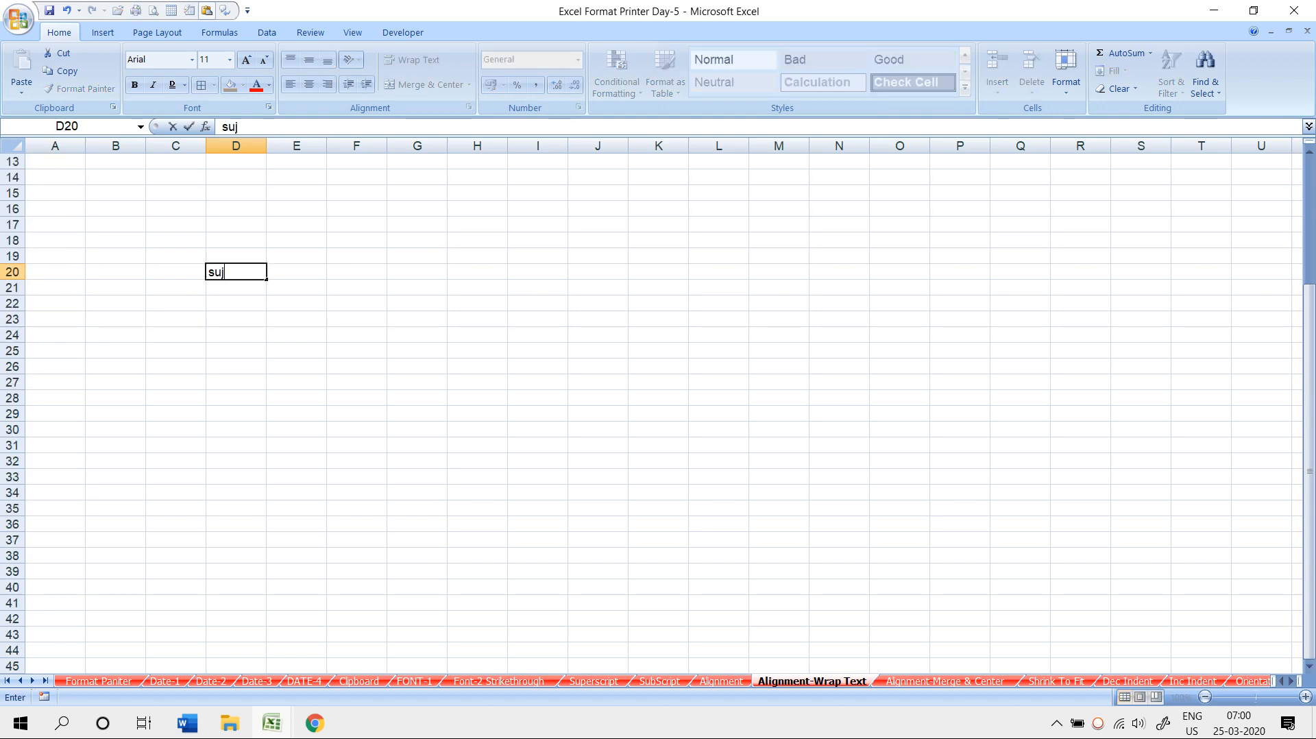
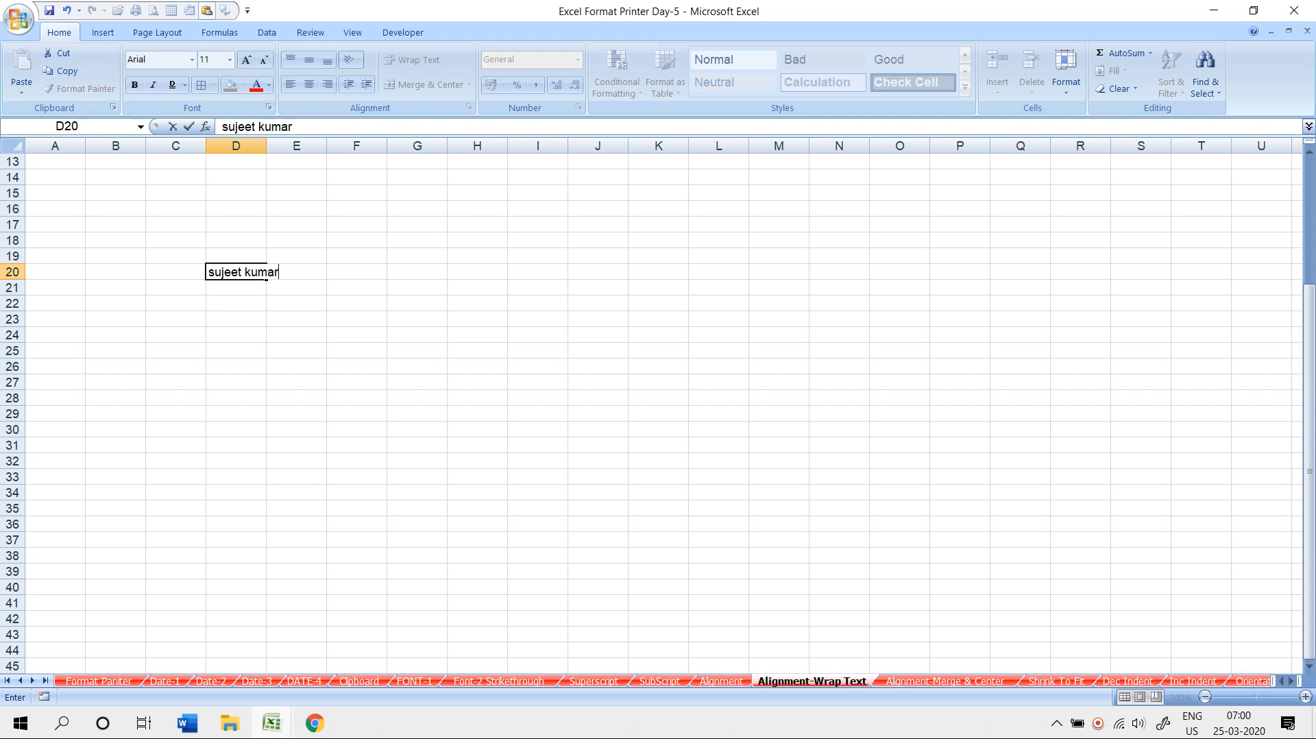
pyautogui.click(210, 272)
pyautogui.press('Return')
pyautogui.click(265, 272)
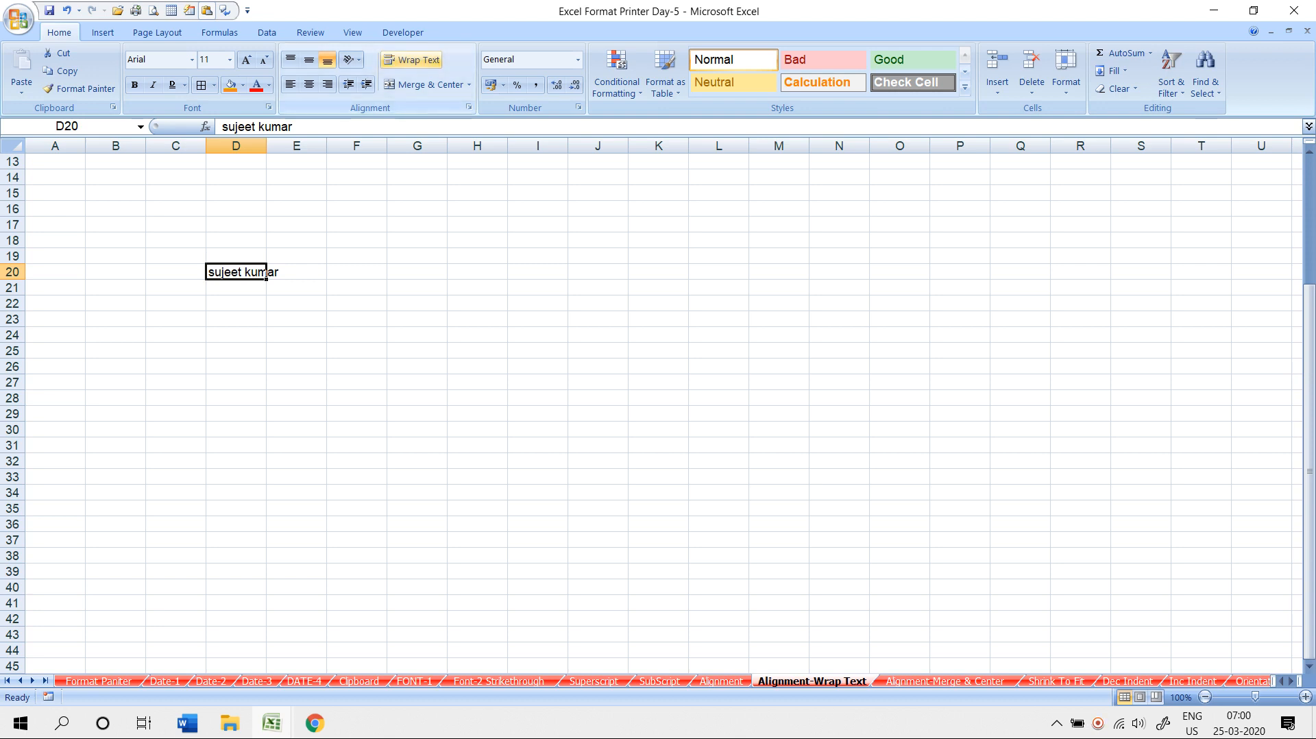
pyautogui.click(411, 60)
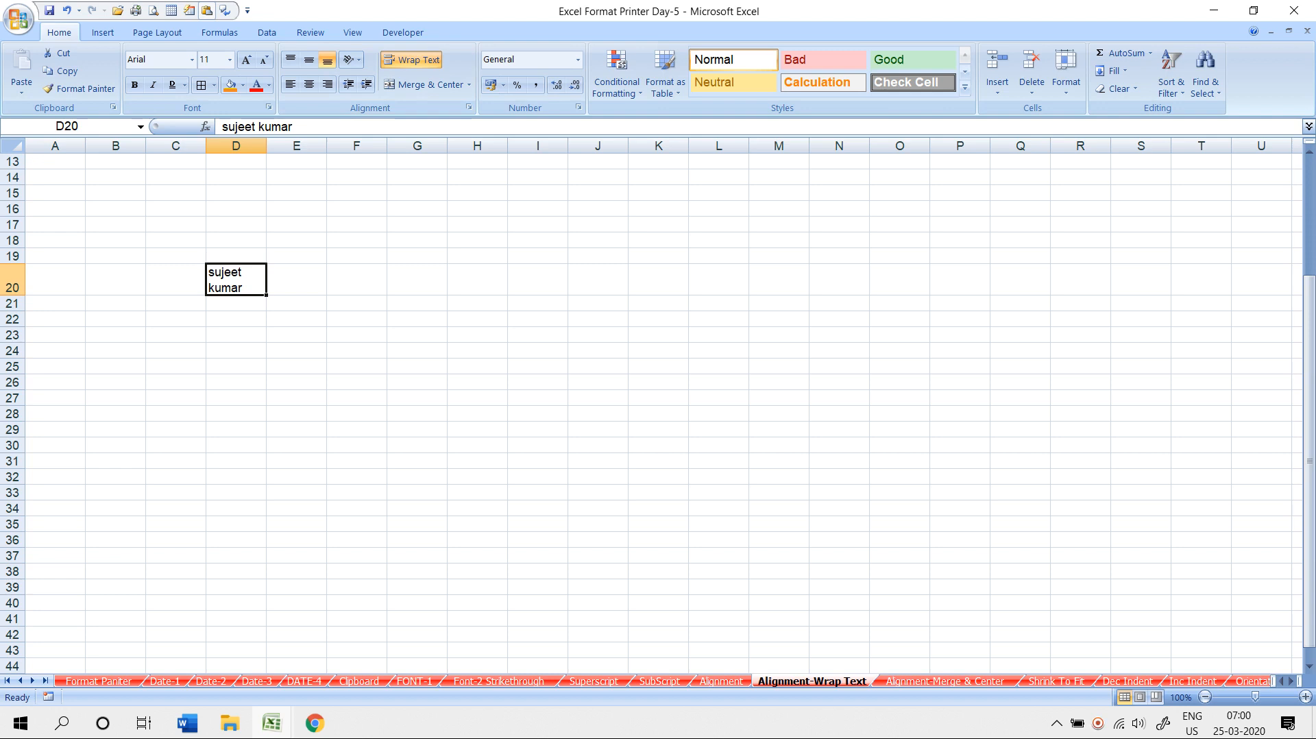
# - Enter 123, 456, 789, 890 and 1112 on separate lines inside cell D22
pyautogui.click(236, 320)
pyautogui.write('123')
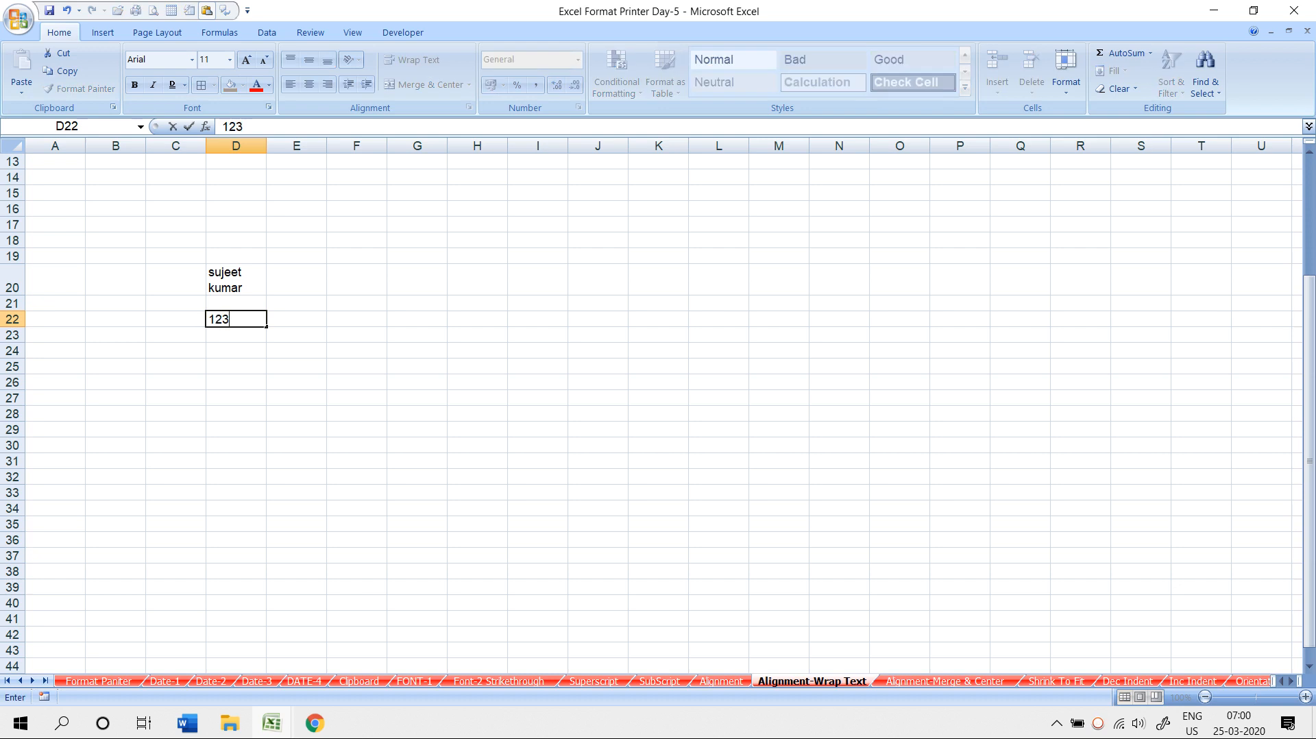
pyautogui.hotkey('alt', 'Return')
pyautogui.write('456')
pyautogui.hotkey('alt', 'Return')
pyautogui.write('789')
pyautogui.hotkey('alt', 'Return')
pyautogui.write('890')
pyautogui.hotkey('alt', 'Return')
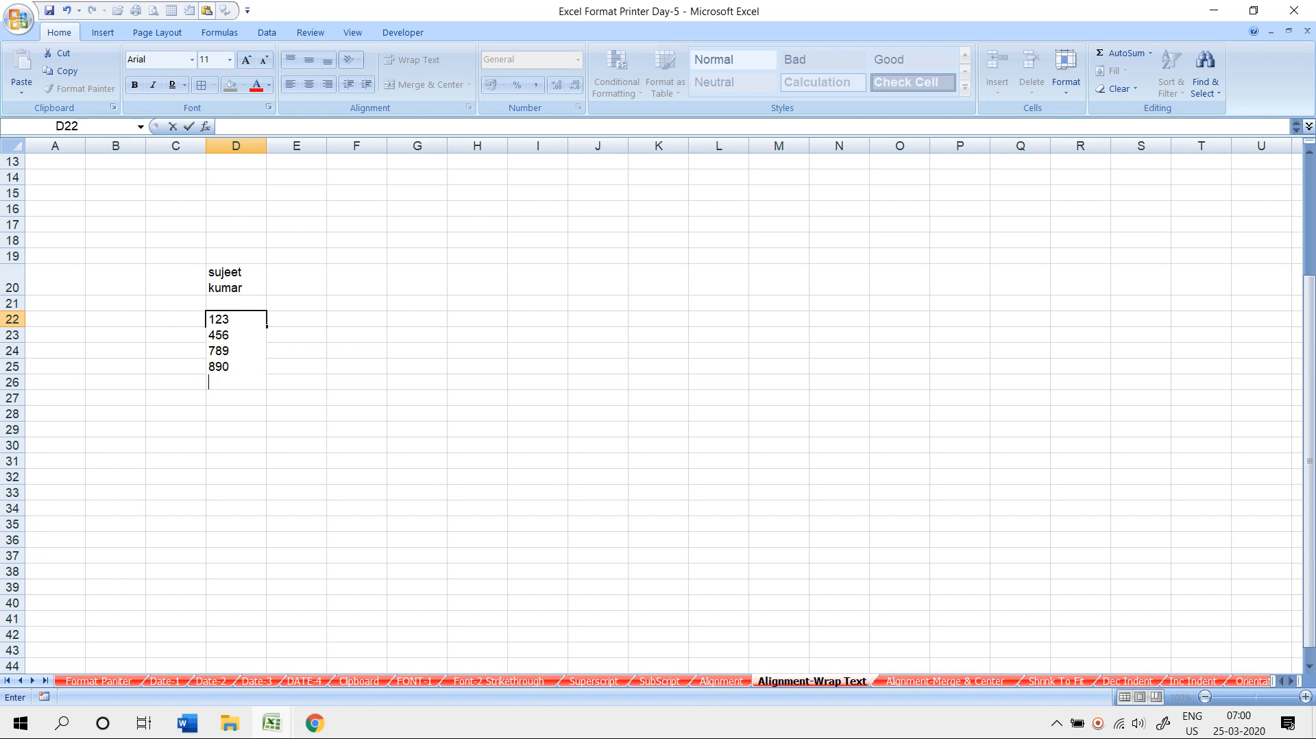
pyautogui.write('1112')
pyautogui.press('Return')
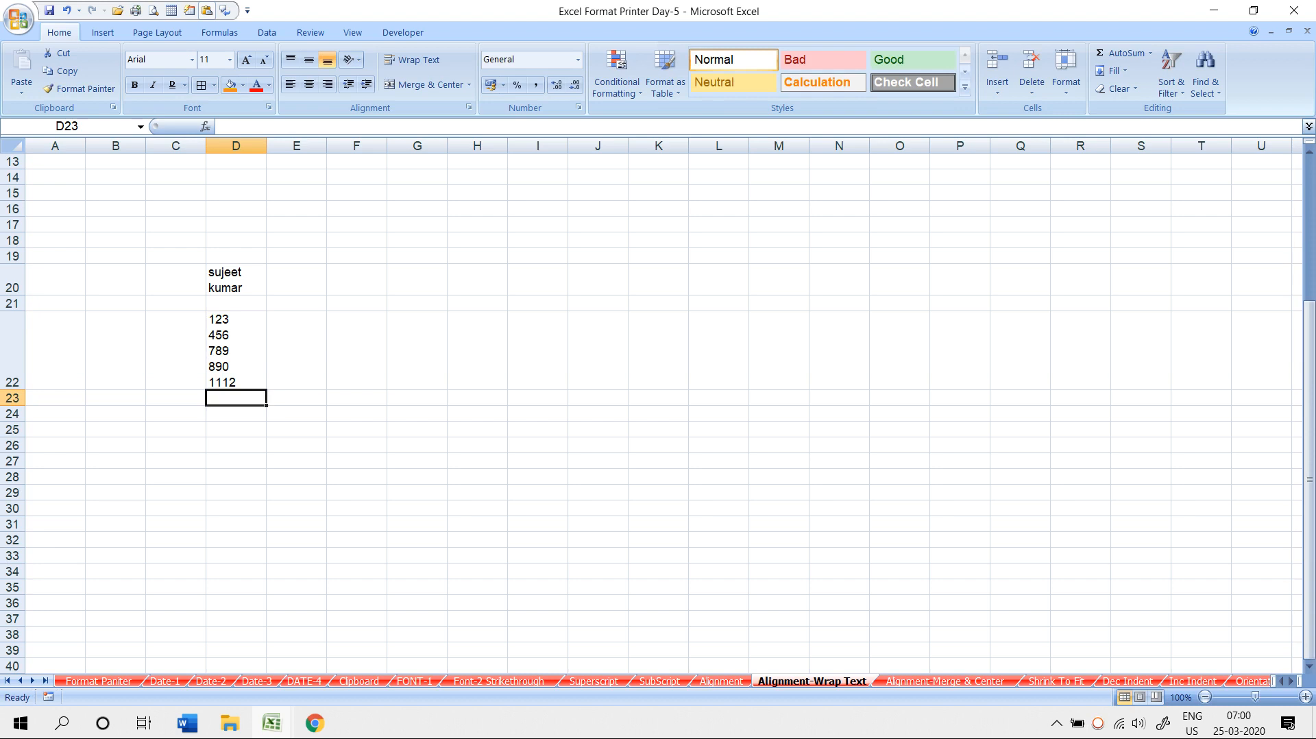
# - Reselect D20 and scroll the sheet to review its wrap setting
pyautogui.click(236, 280)
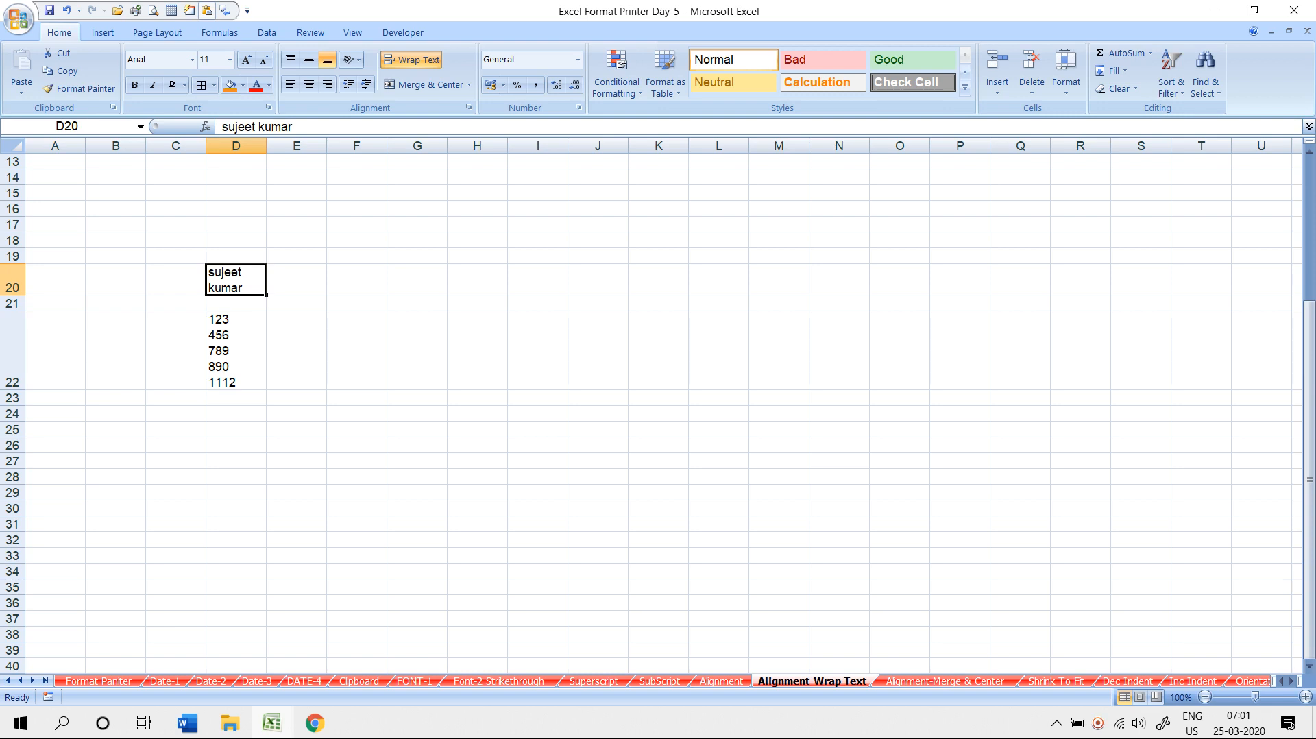
pyautogui.scroll(4, 657, 404)
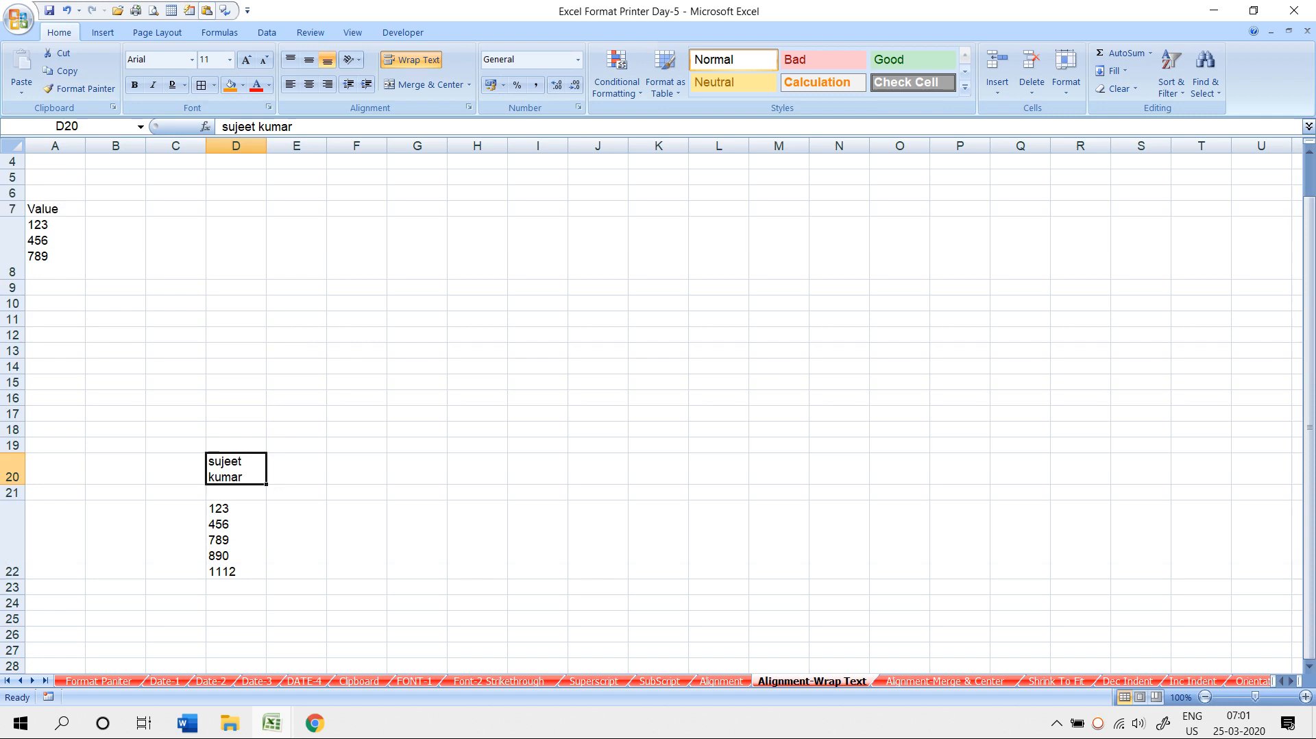
pyautogui.scroll(-3, 658, 404)
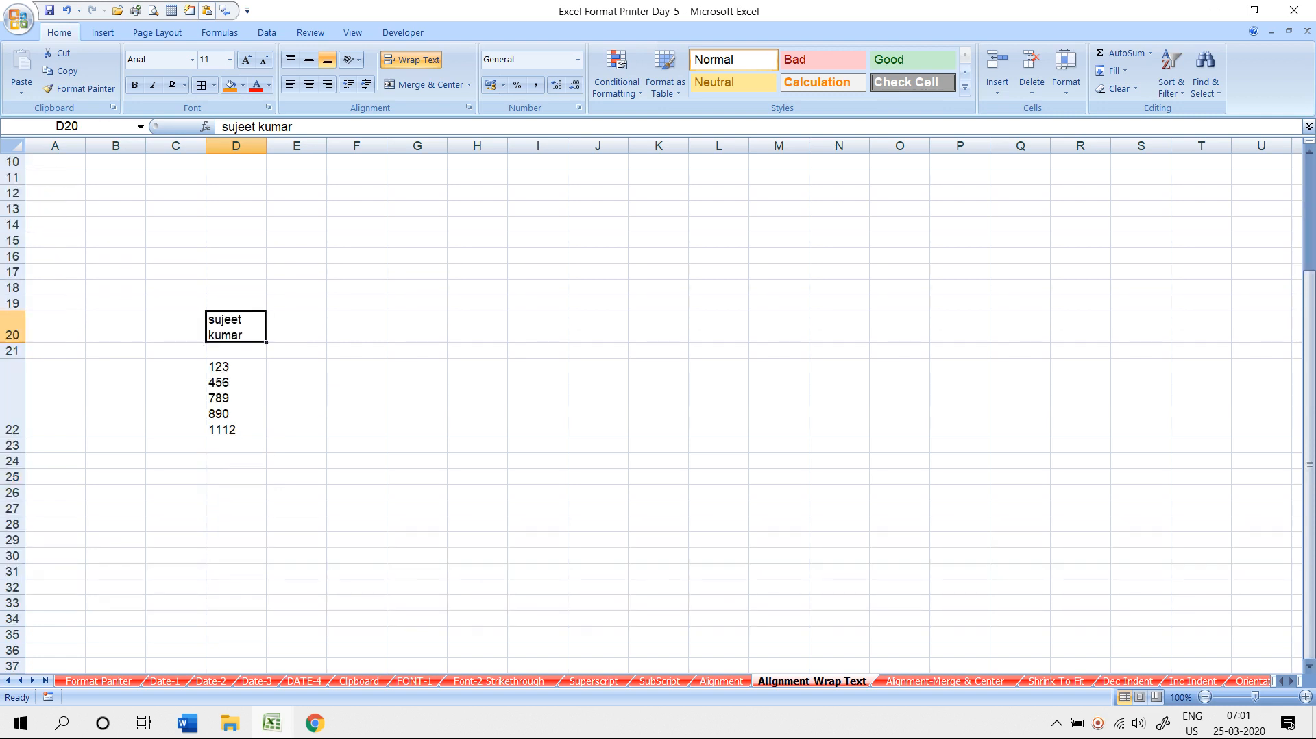
pyautogui.scroll(3, 658, 404)
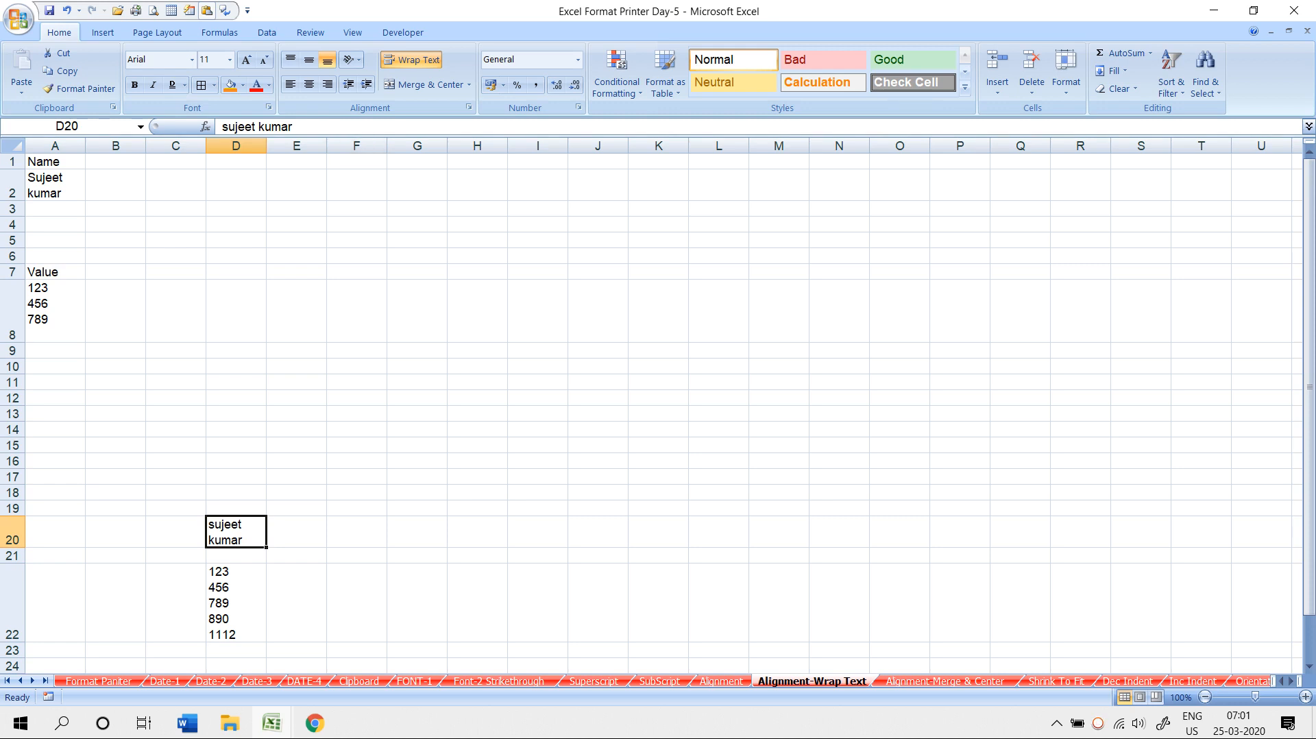
pyautogui.scroll(-6, 658, 411)
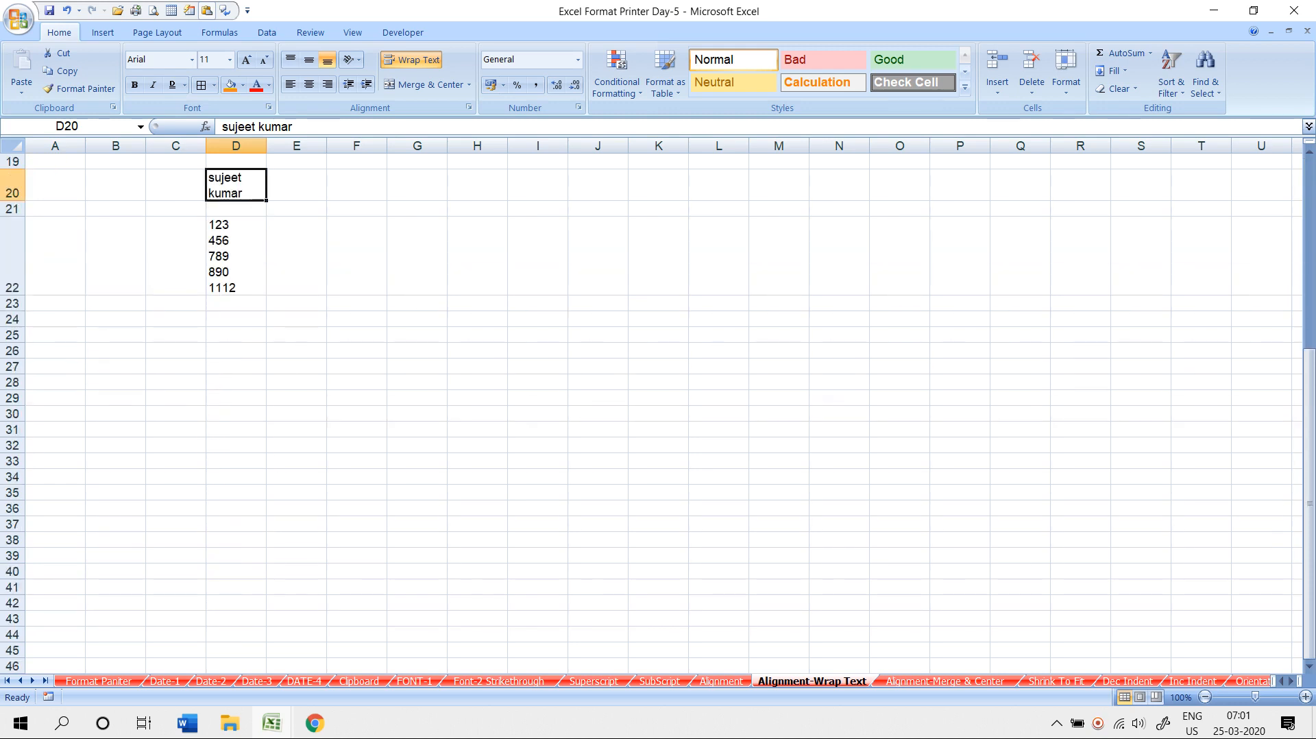
# - Type a person's full name in uppercase into cell F29
pyautogui.click(356, 398)
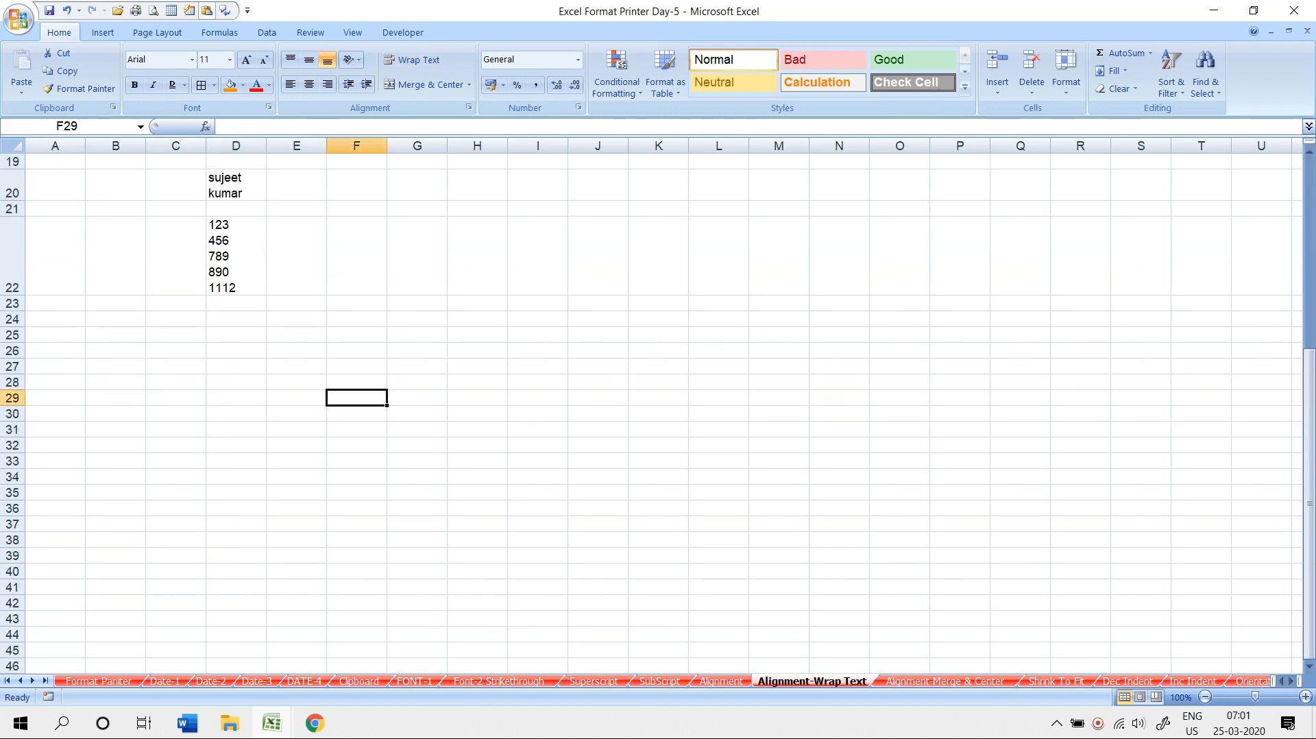
pyautogui.press('Return')
pyautogui.press('Up')
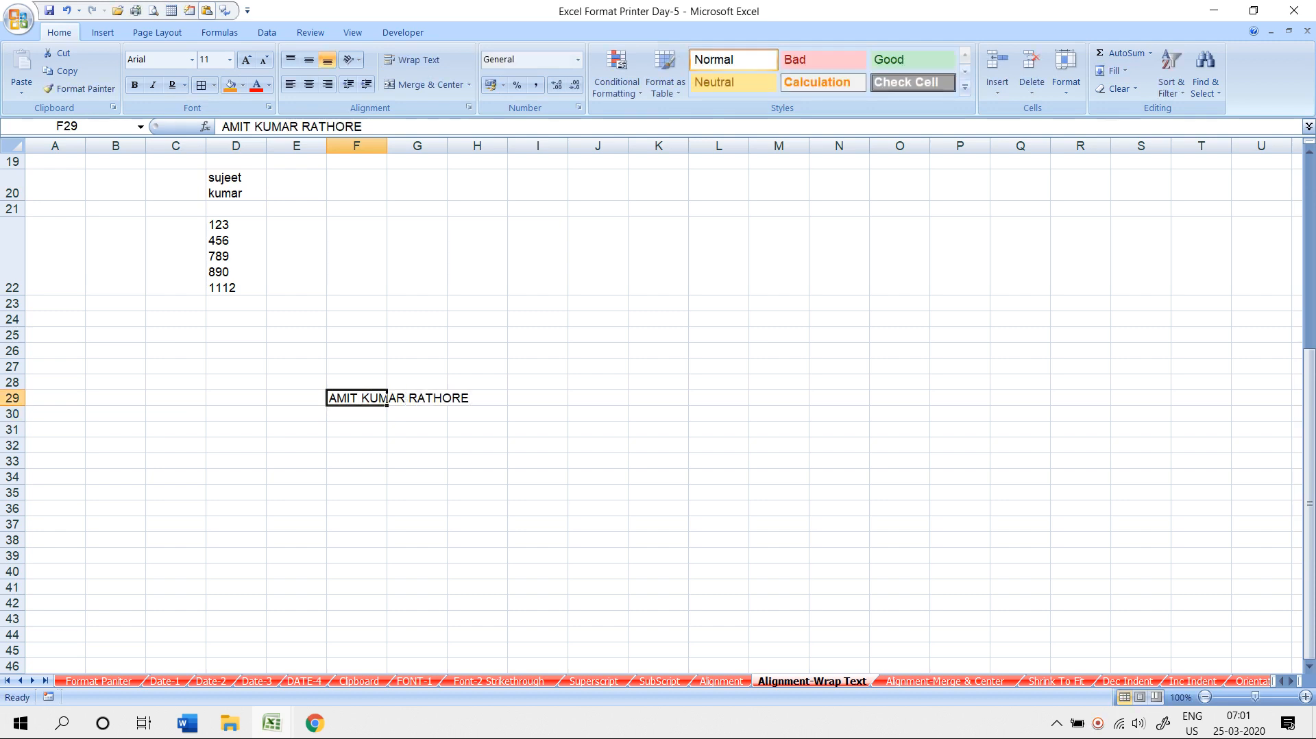
# - Turn on Shrink to fit for F29 in Format Cells, then resize column F
pyautogui.click(469, 107)
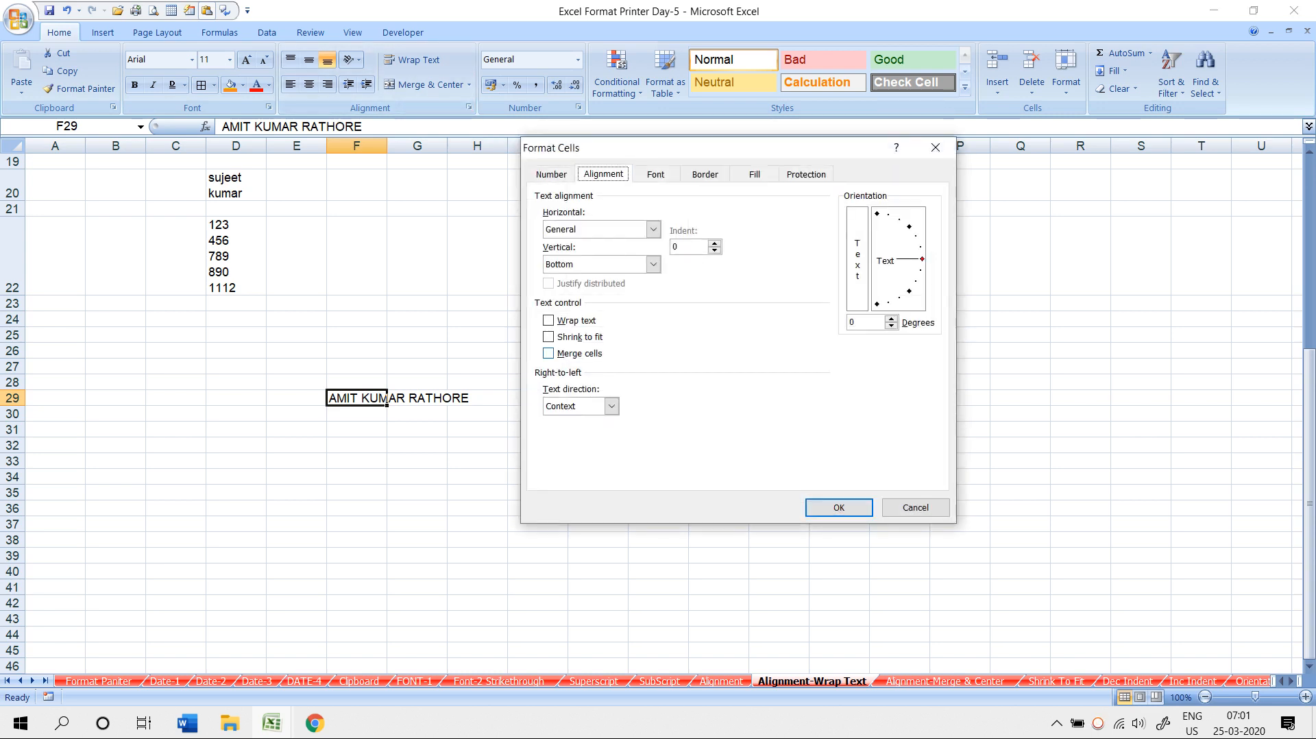
pyautogui.click(548, 336)
pyautogui.click(838, 507)
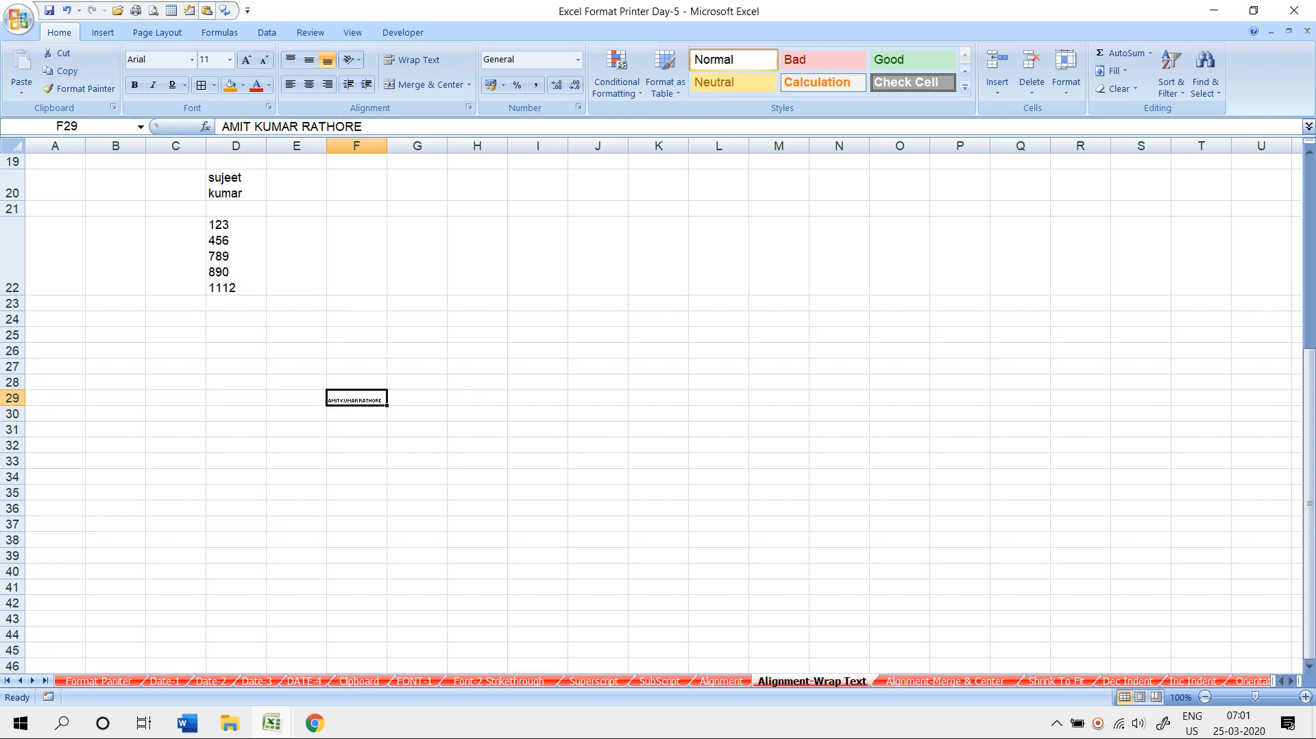
pyautogui.moveTo(386, 145); pyautogui.dragTo(359, 145)
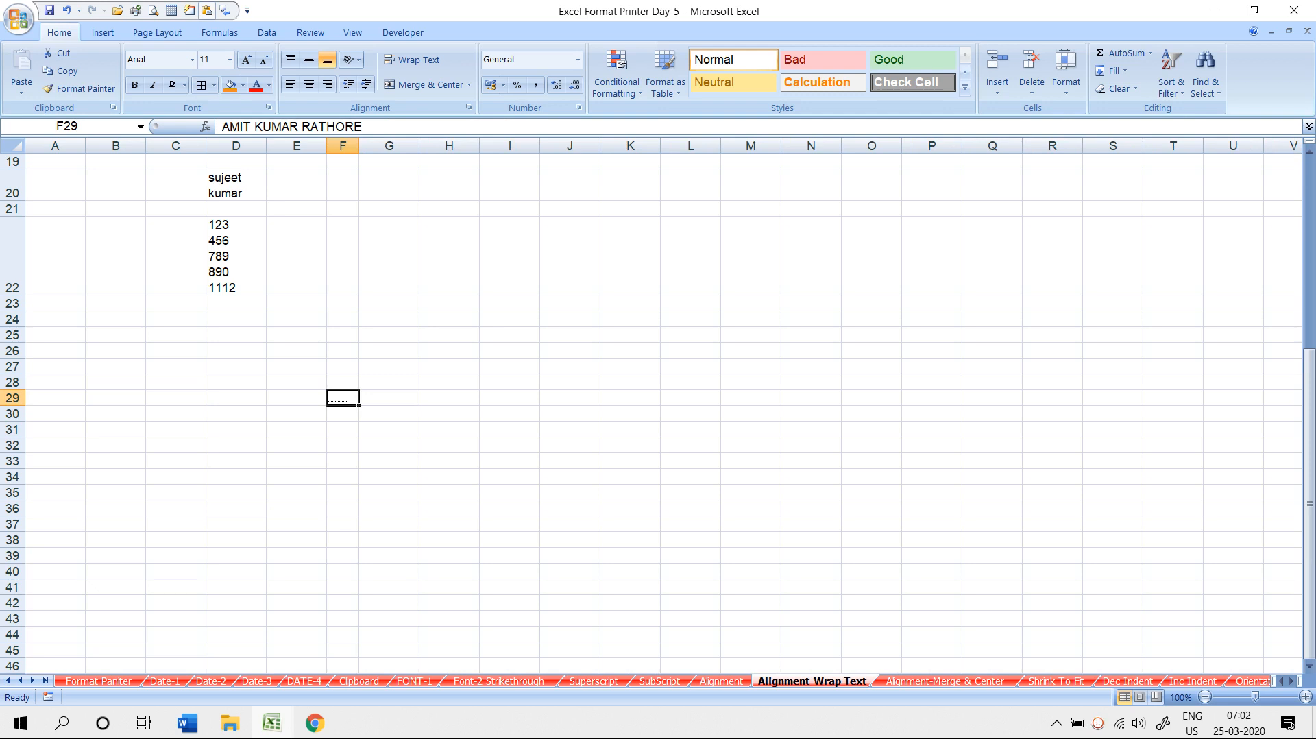
# - Undo the column F width changes and Shrink to fit, then enter ROAA in G29
pyautogui.hotkey('ctrl', 'z')
pyautogui.click(505, 398)
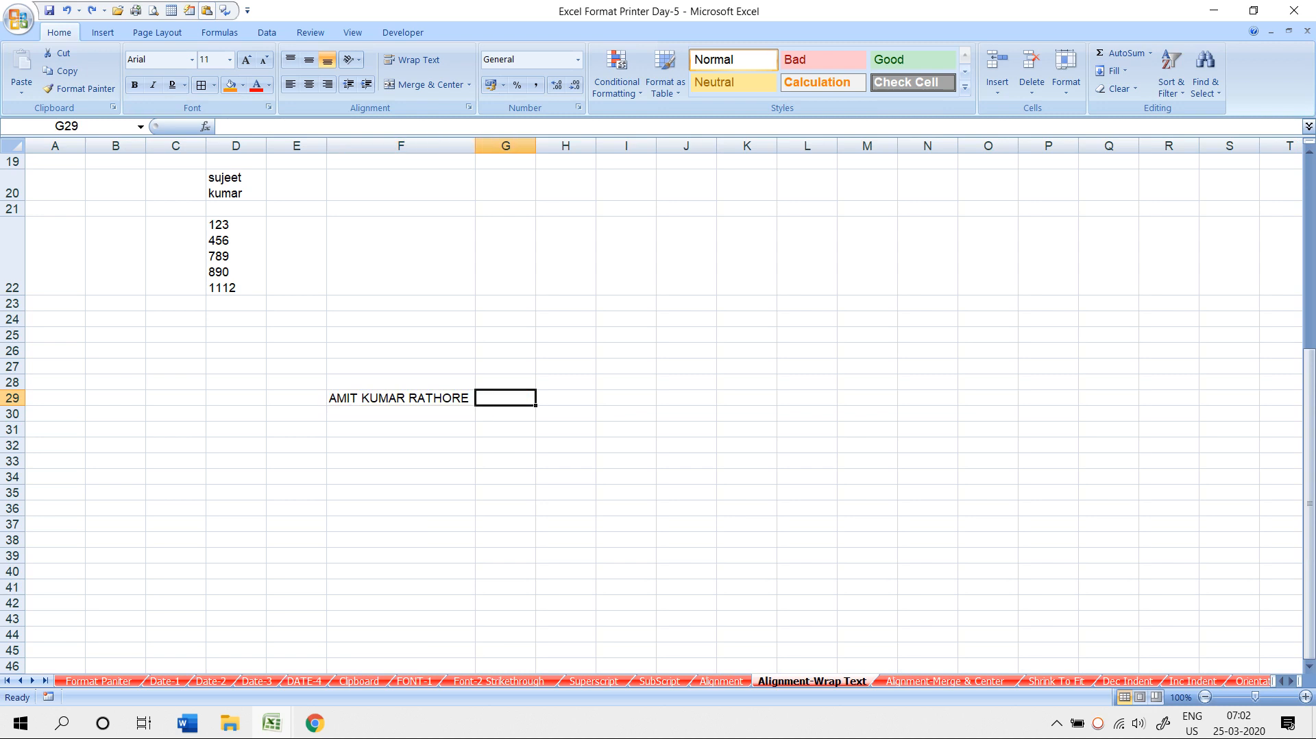
pyautogui.moveTo(475, 146); pyautogui.dragTo(435, 146)
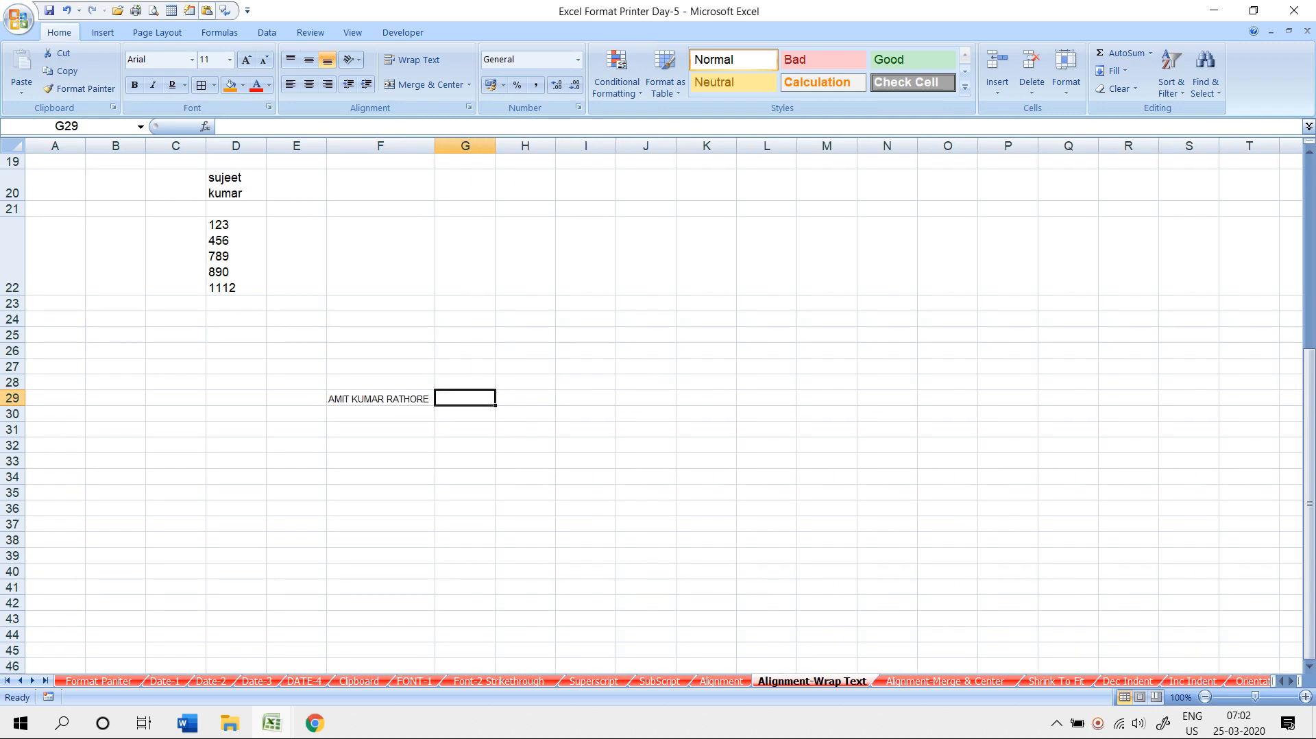
pyautogui.hotkey('ctrl', 'z')
pyautogui.hotkey('ctrl', 'z')
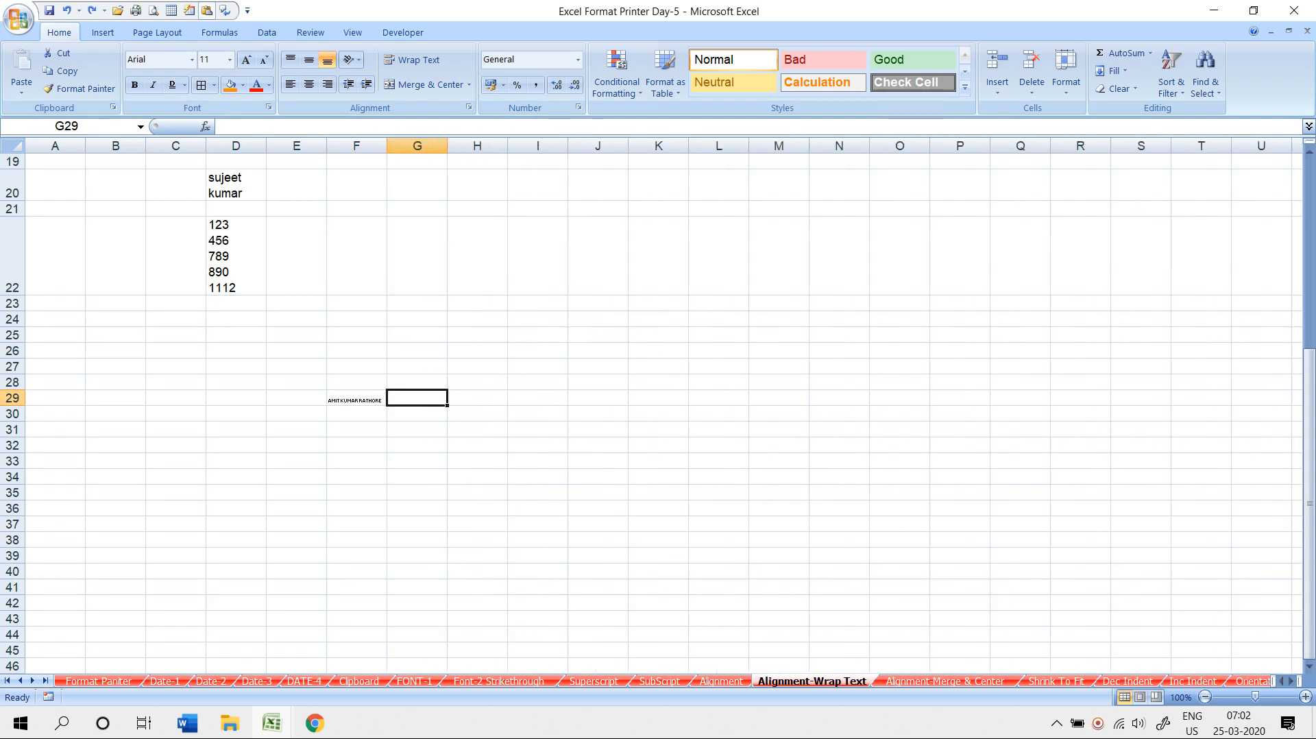
pyautogui.hotkey('ctrl', 'z')
pyautogui.click(418, 398)
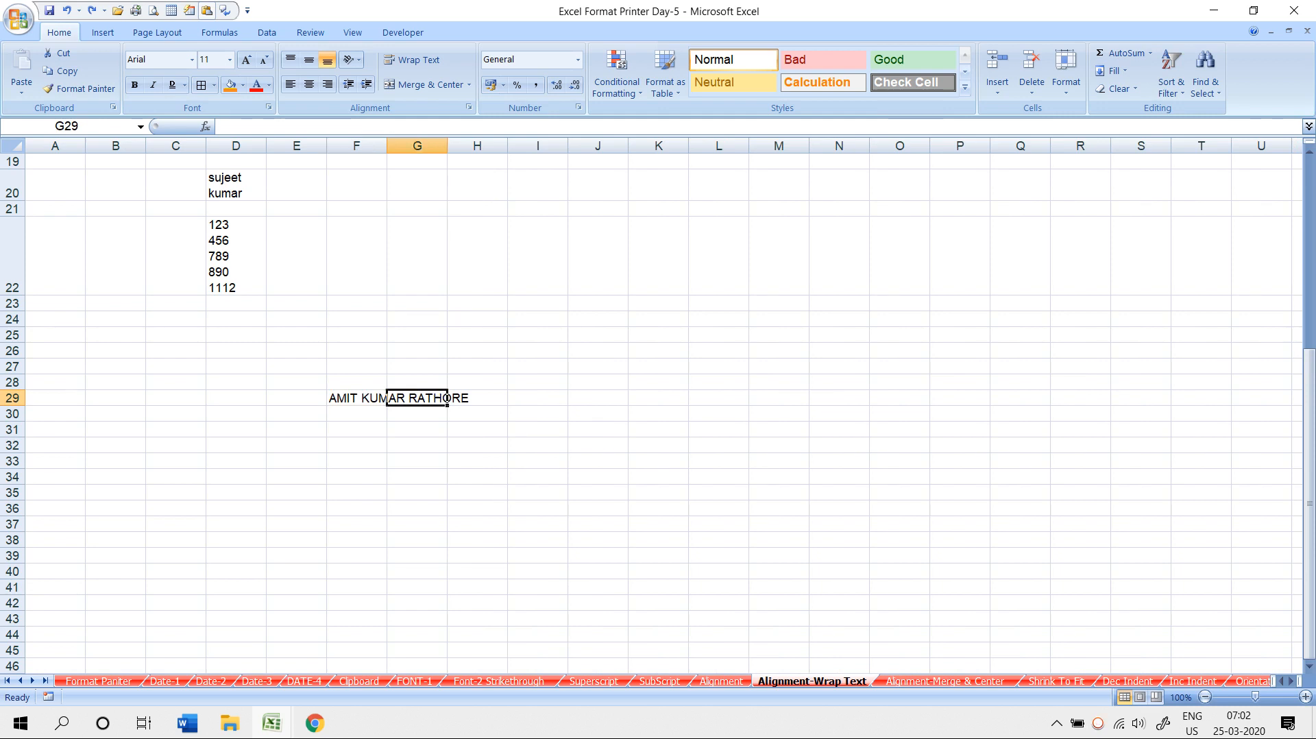
pyautogui.write('ROAA')
pyautogui.press('Return')
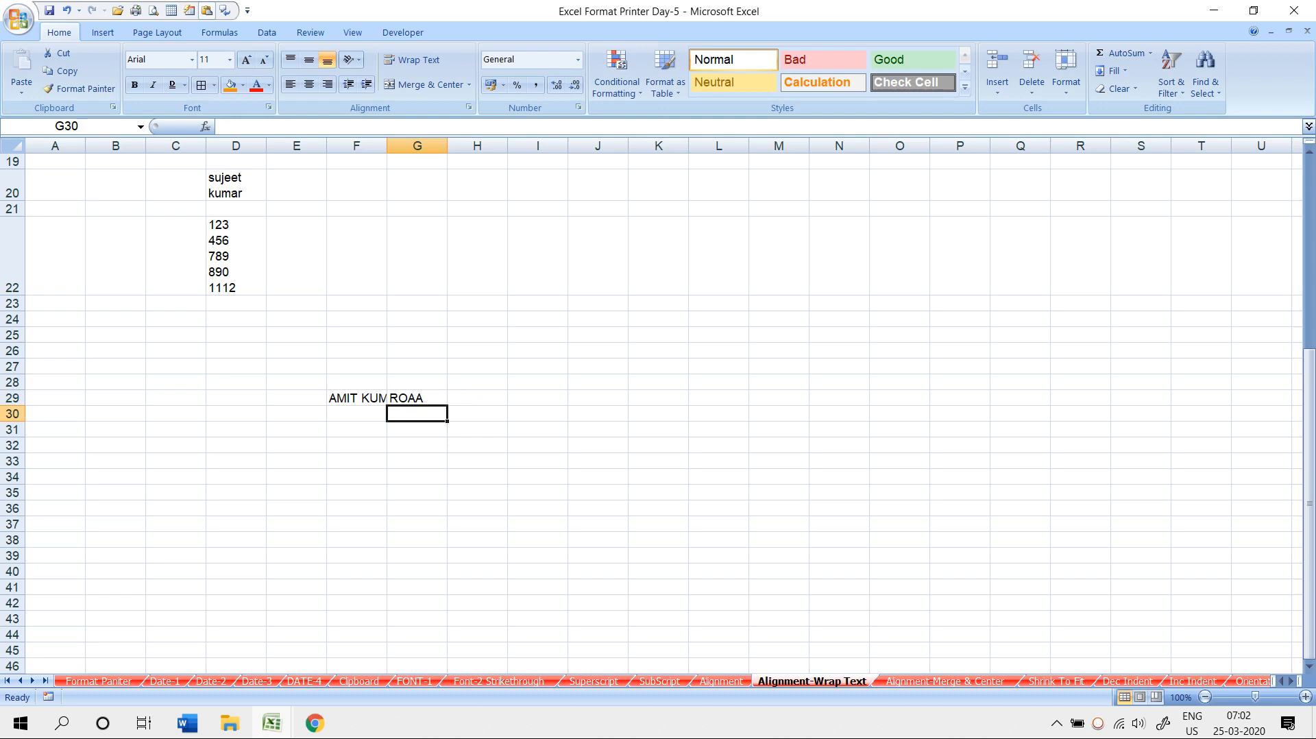
# - Check the truncated name in F29, then select F6 on the Dec Indent sheet
pyautogui.click(357, 398)
pyautogui.press('Right')
pyautogui.press('End')
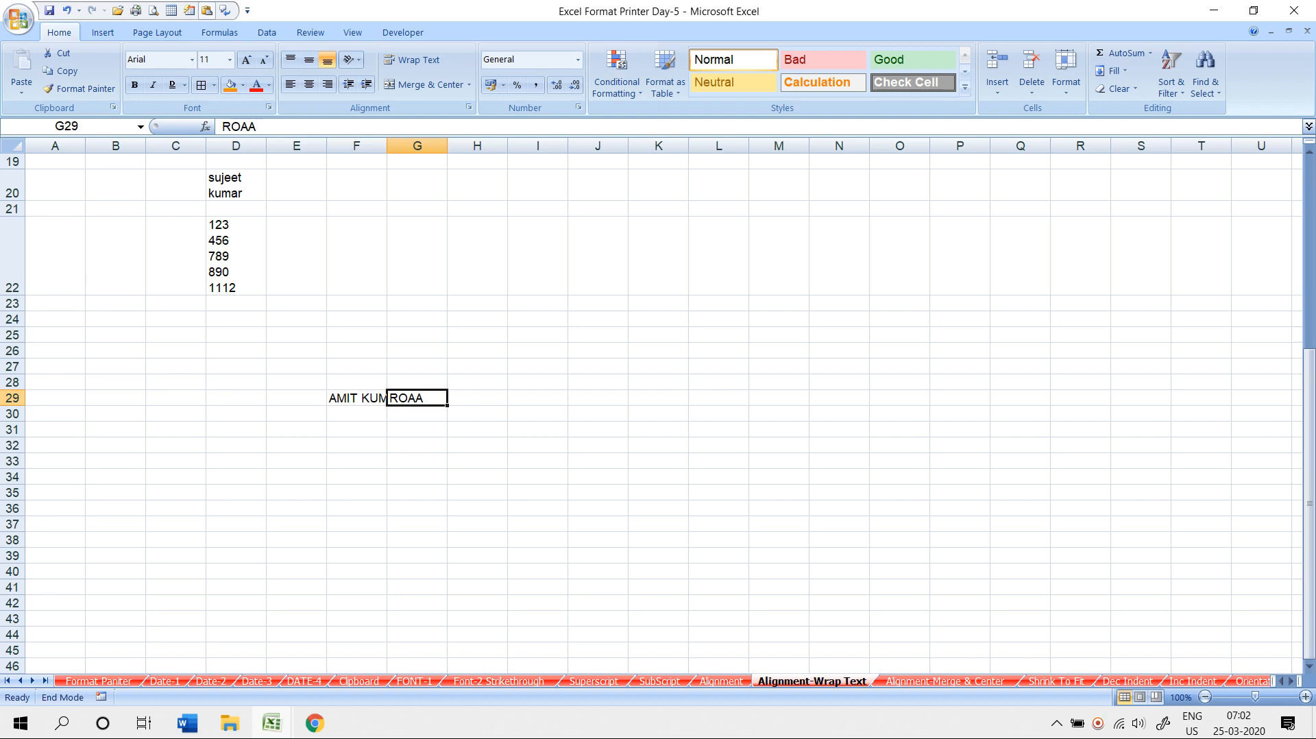
pyautogui.press('pagedown')
pyautogui.scroll(11, 658, 411)
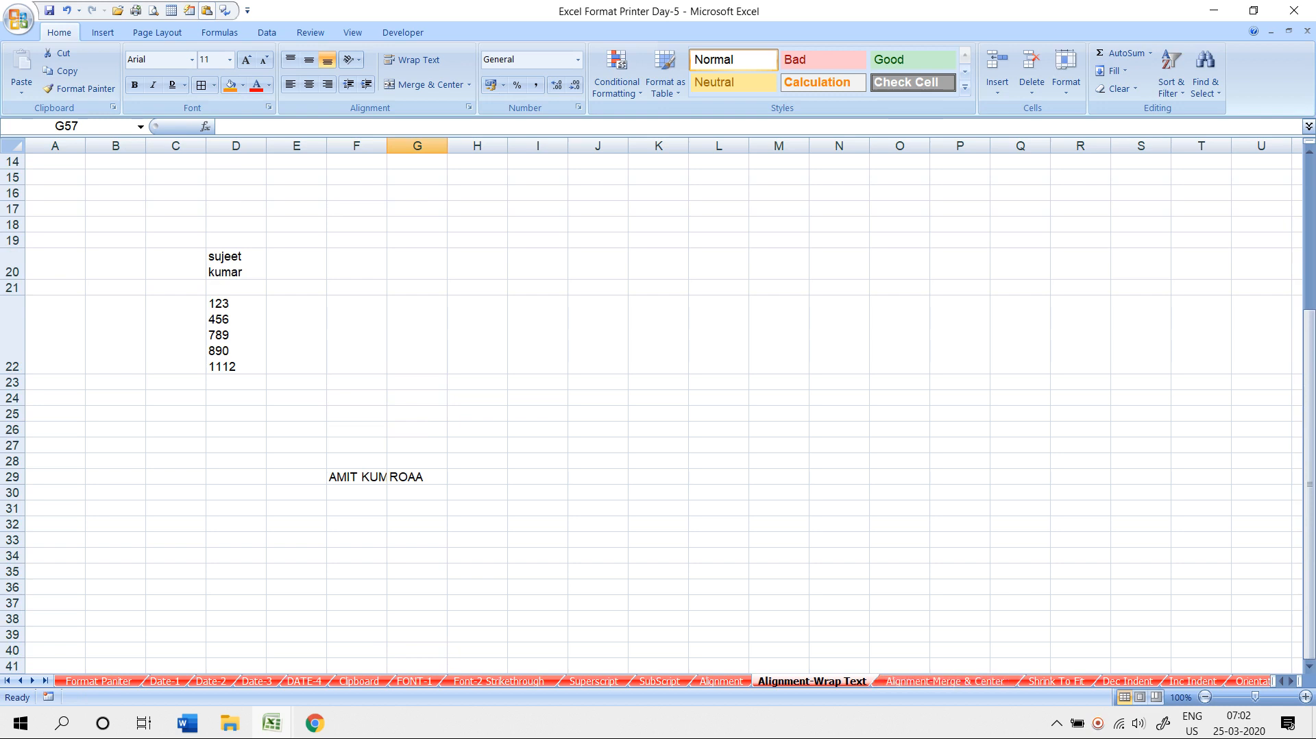
pyautogui.scroll(-2, 658, 411)
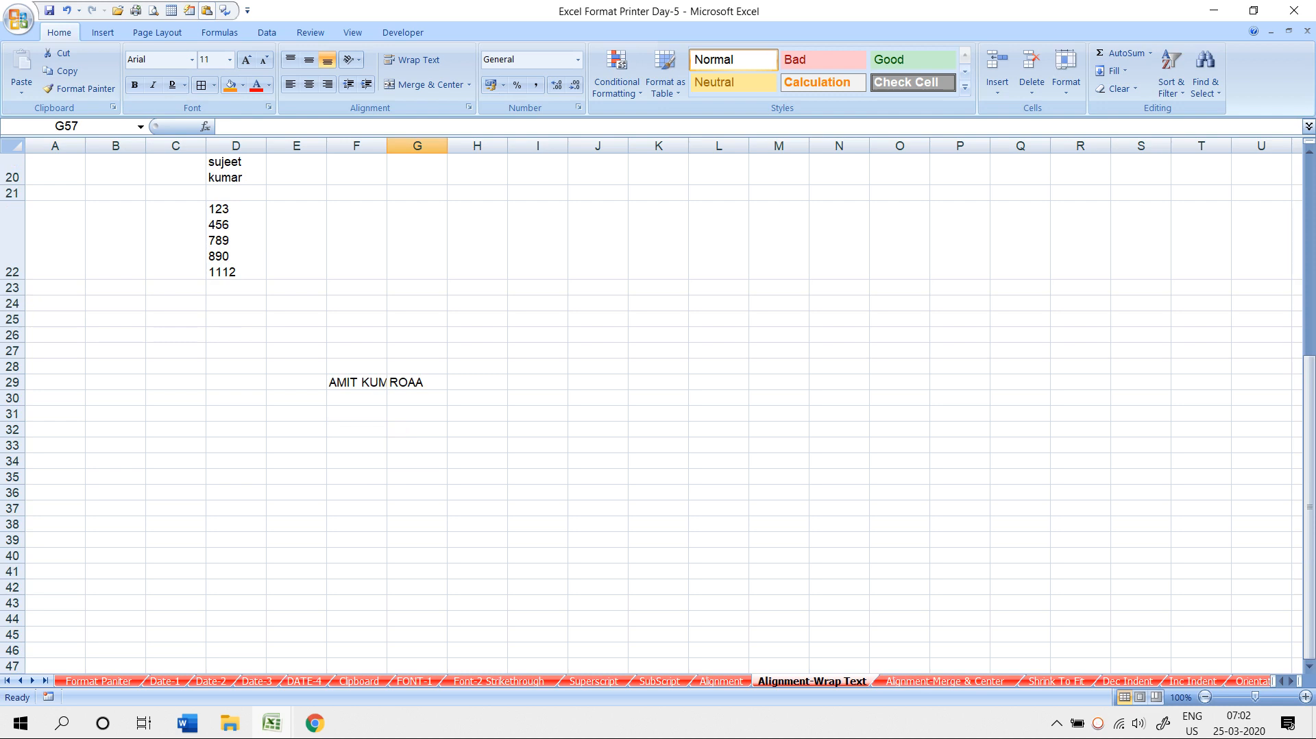
pyautogui.click(1127, 681)
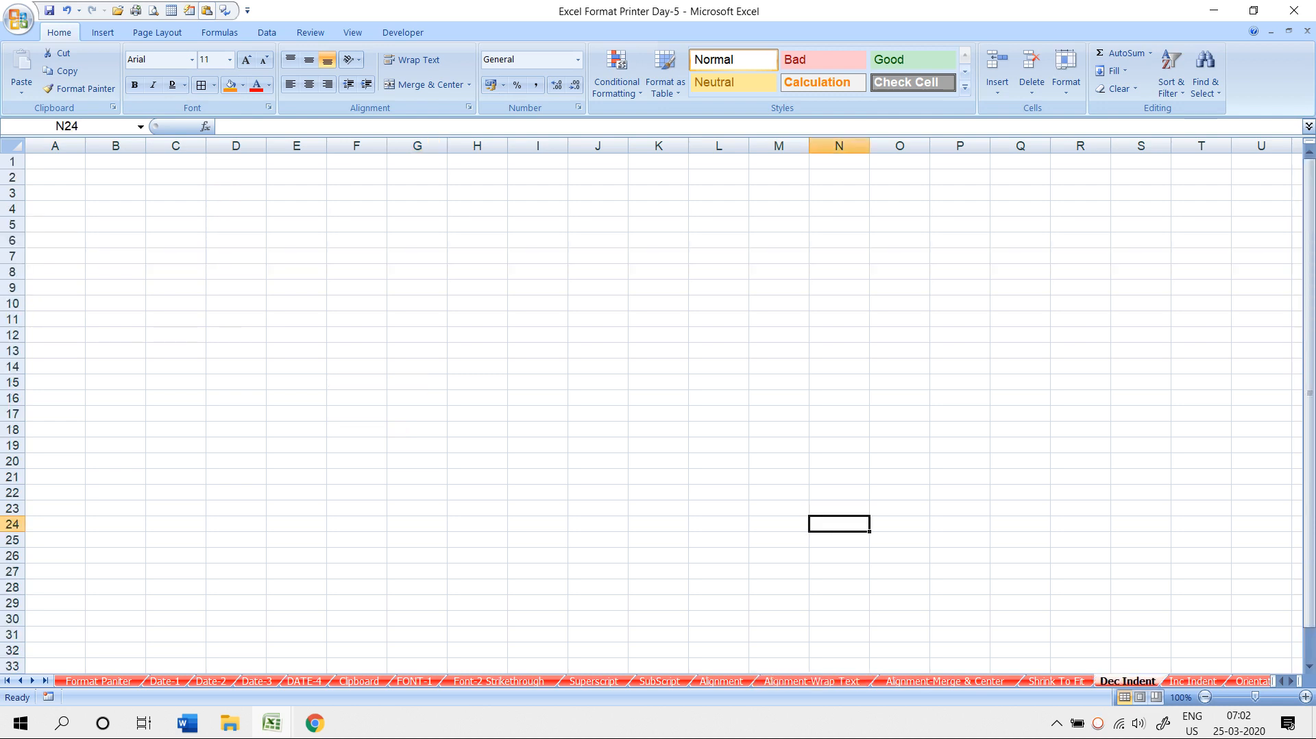
pyautogui.click(356, 241)
# - Enter ABC in F6 and increase its indent nine steps to the right
pyautogui.write('ABC')
pyautogui.hotkey('ctrl', 'Return')
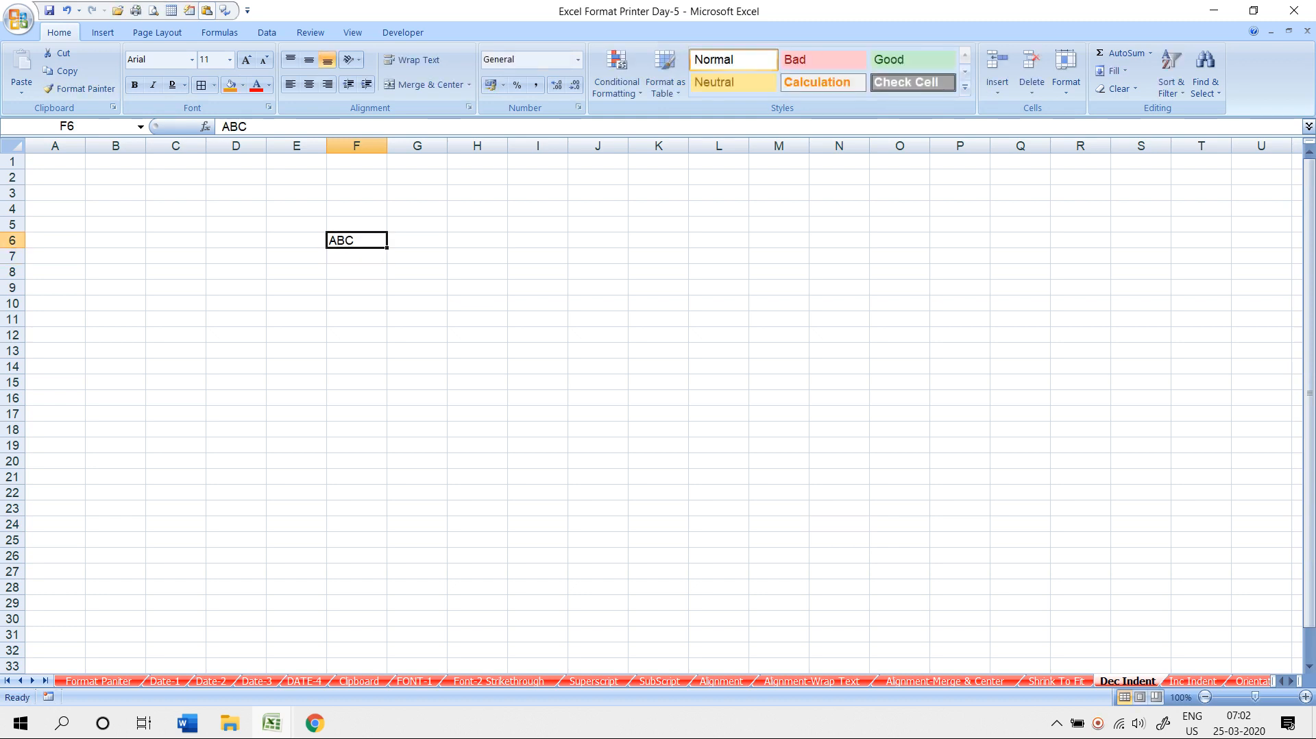
pyautogui.click(366, 84)
pyautogui.click(367, 83)
pyautogui.click(366, 84)
pyautogui.click(367, 84)
pyautogui.click(367, 83)
pyautogui.click(366, 84)
pyautogui.click(367, 84)
pyautogui.click(367, 84)
pyautogui.click(366, 84)
pyautogui.click(366, 84)
pyautogui.click(367, 83)
pyautogui.click(367, 83)
pyautogui.click(367, 83)
pyautogui.click(367, 83)
pyautogui.click(367, 84)
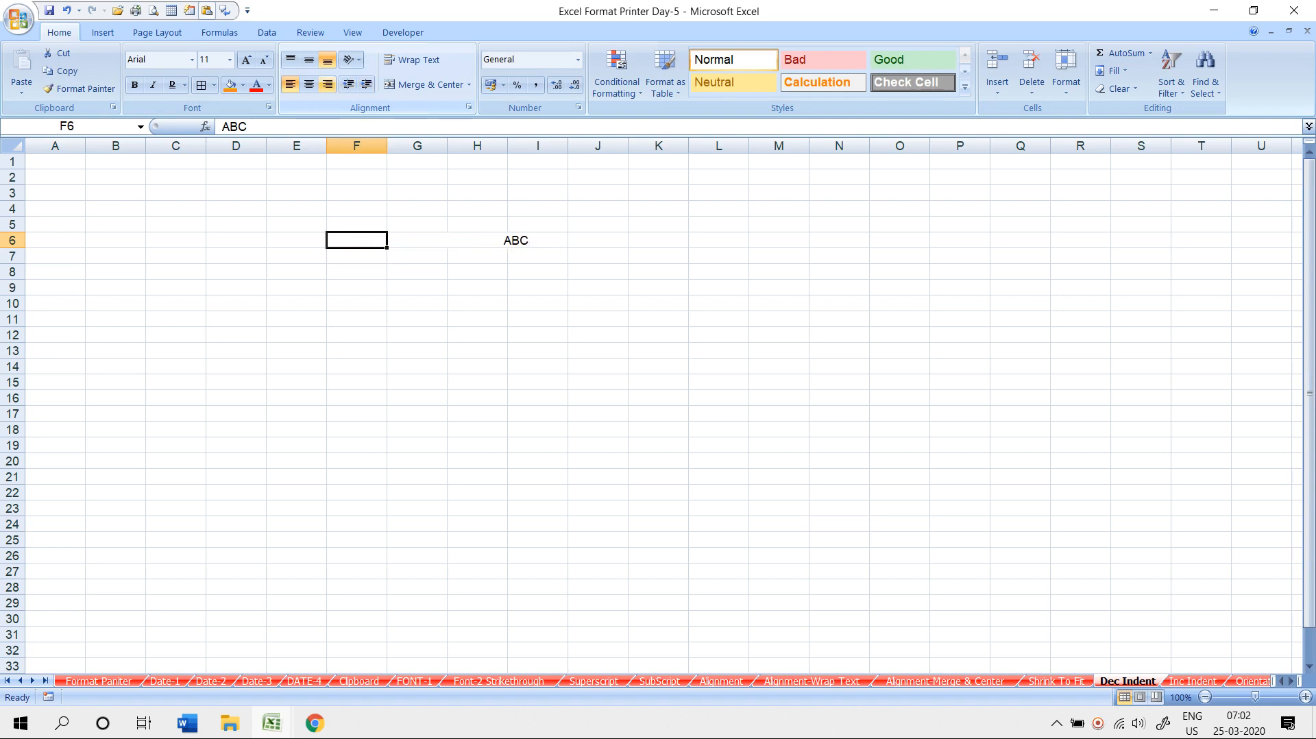
# - Decrease ABC's indent nine steps back toward F6's left edge
pyautogui.click(349, 84)
pyautogui.click(348, 83)
pyautogui.click(348, 84)
pyautogui.click(348, 84)
pyautogui.click(348, 83)
pyautogui.click(348, 83)
pyautogui.click(348, 83)
pyautogui.click(348, 83)
pyautogui.click(348, 84)
# - Indent ABC right eight more steps, then decrease it until flush left again
pyautogui.click(348, 83)
pyautogui.click(348, 83)
pyautogui.click(348, 83)
pyautogui.click(348, 83)
pyautogui.click(348, 84)
pyautogui.click(348, 83)
pyautogui.click(348, 83)
pyautogui.click(367, 84)
pyautogui.click(367, 83)
pyautogui.click(366, 84)
pyautogui.click(367, 84)
pyautogui.click(367, 84)
pyautogui.click(367, 83)
pyautogui.click(366, 83)
pyautogui.click(366, 84)
pyautogui.click(366, 83)
pyautogui.click(367, 83)
pyautogui.click(367, 84)
pyautogui.click(367, 83)
pyautogui.click(367, 83)
pyautogui.click(367, 83)
pyautogui.click(366, 83)
pyautogui.click(367, 84)
pyautogui.click(348, 84)
pyautogui.click(348, 84)
pyautogui.click(348, 84)
pyautogui.click(348, 83)
pyautogui.click(348, 83)
pyautogui.click(348, 83)
pyautogui.click(348, 84)
pyautogui.click(348, 84)
pyautogui.click(348, 83)
pyautogui.click(348, 84)
pyautogui.click(348, 84)
pyautogui.click(348, 83)
pyautogui.click(348, 84)
pyautogui.click(348, 83)
pyautogui.click(349, 83)
pyautogui.click(348, 84)
# - Merge and center E3:O9 on the Alignment-Merge & Center sheet
pyautogui.click(945, 681)
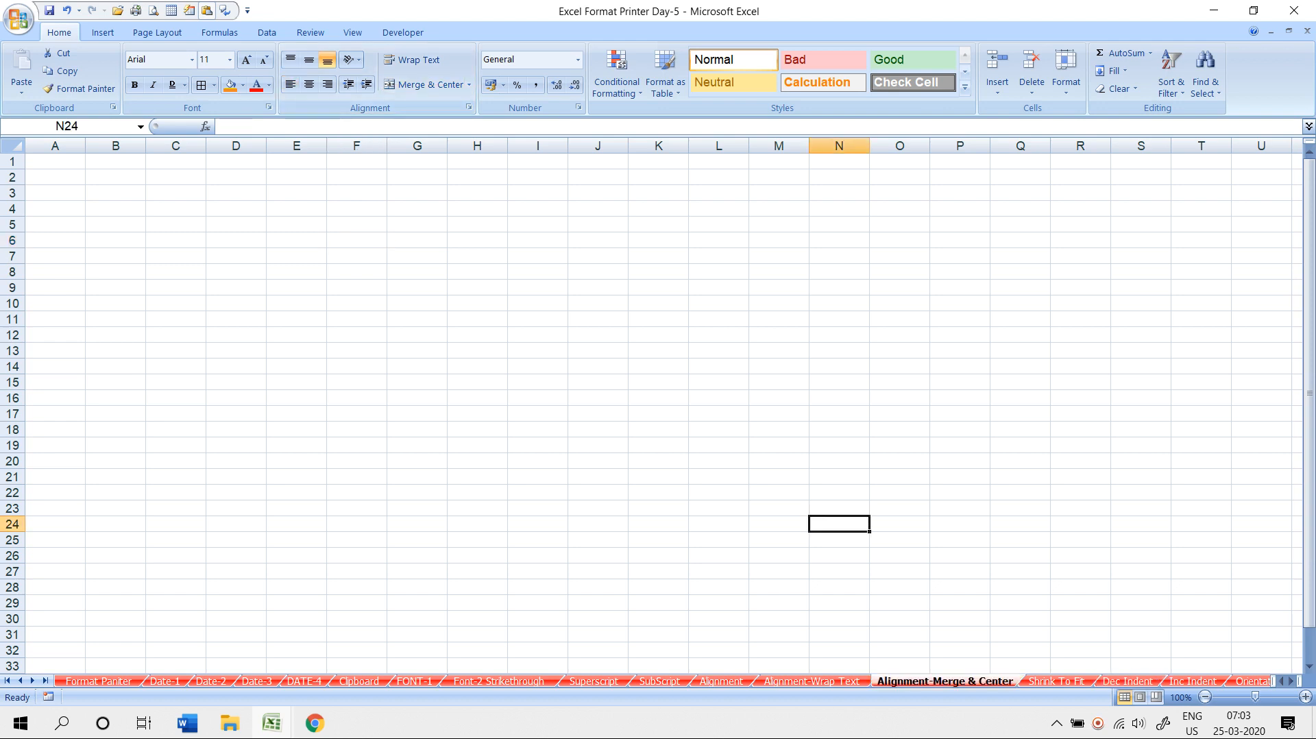
pyautogui.click(538, 414)
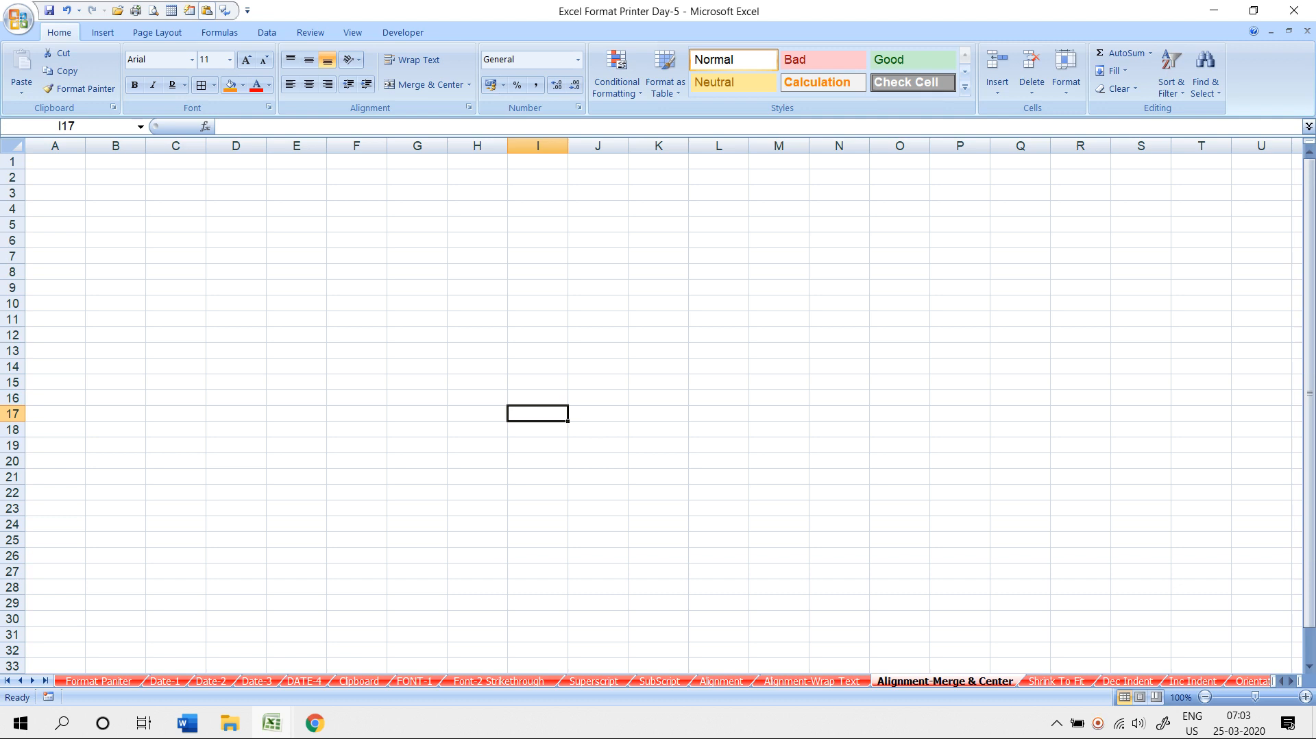
pyautogui.moveTo(296, 192); pyautogui.dragTo(900, 287)
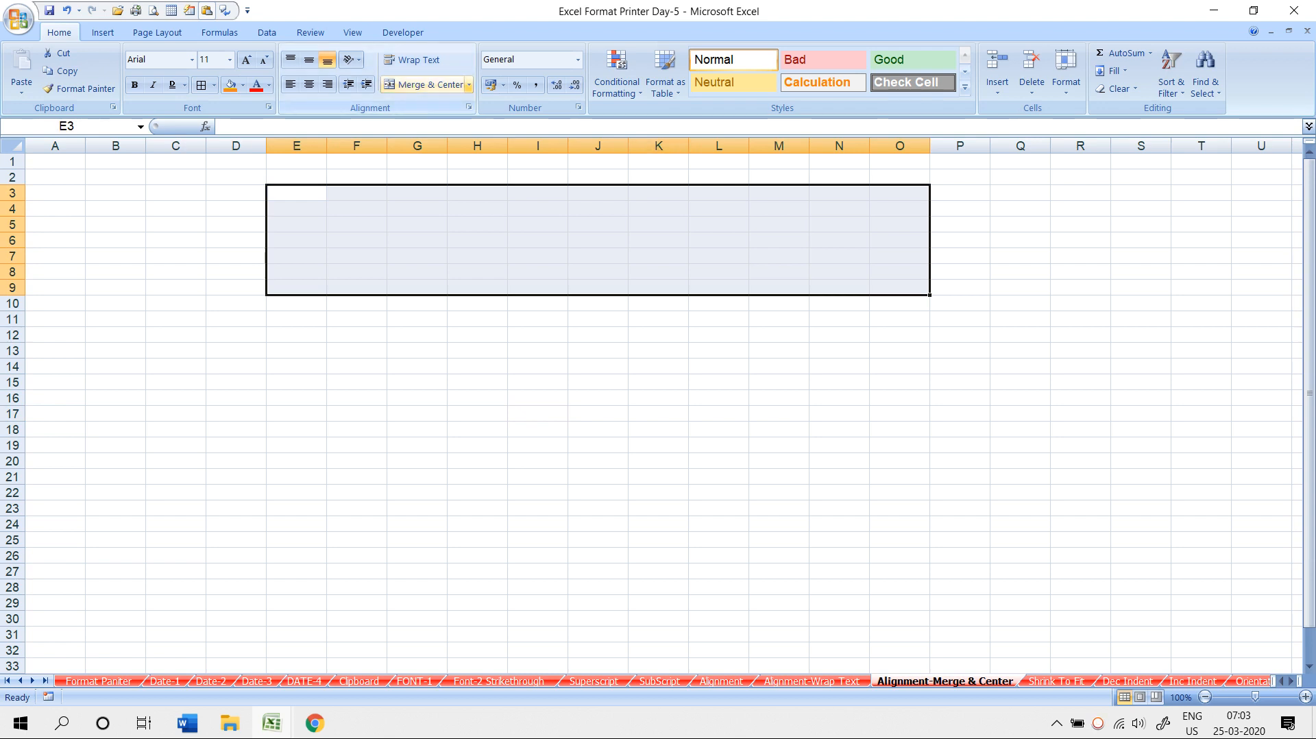
pyautogui.click(469, 84)
pyautogui.click(440, 104)
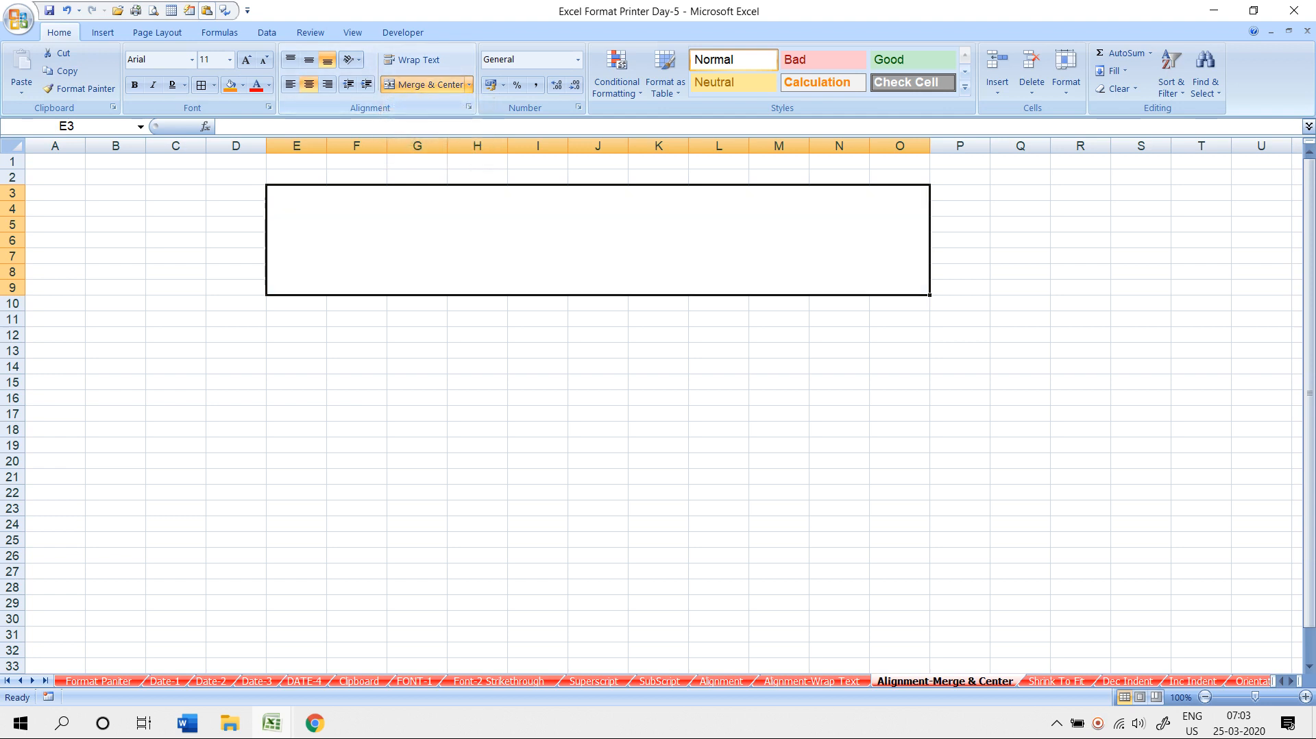
# - Enter 'SS SOFTWARE AND SERVICES' as the merged title
pyautogui.write('sss')
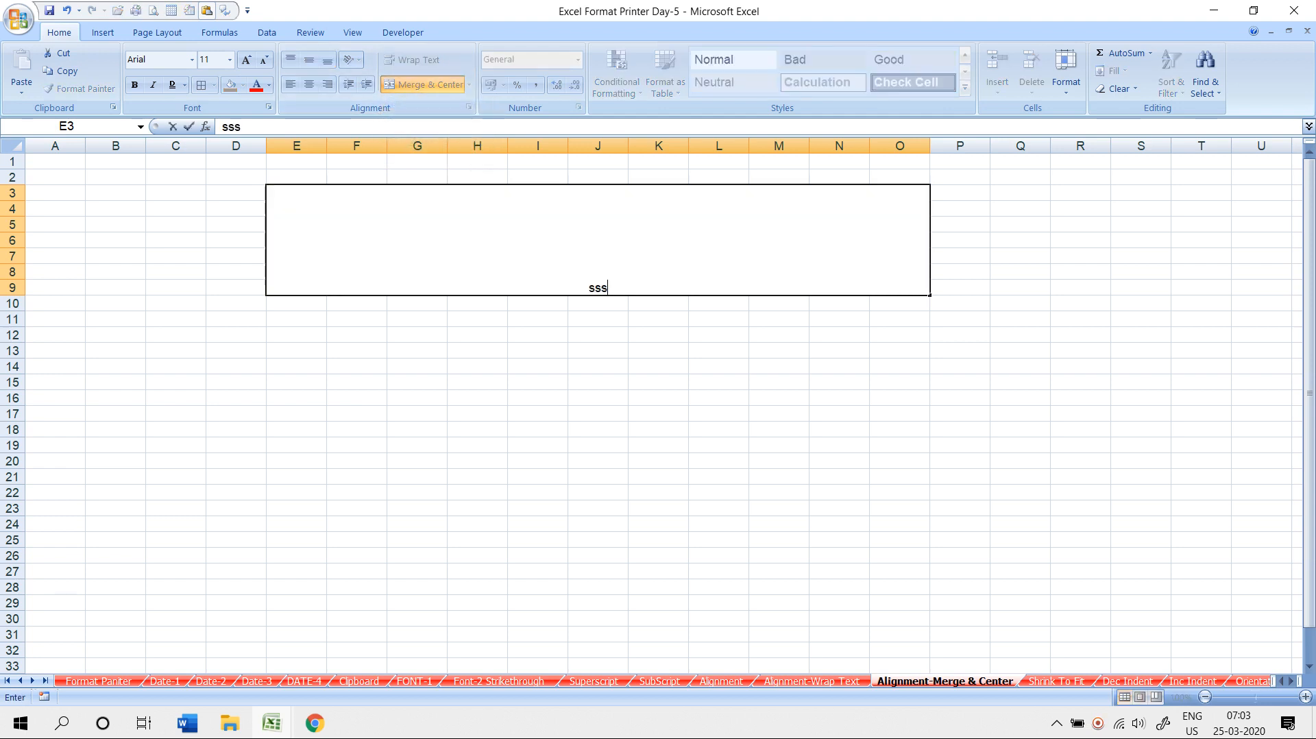
pyautogui.press('BackSpace')
pyautogui.press('BackSpace')
pyautogui.press('BackSpace')
pyautogui.write('SS SOFTWARE AND SERVICES')
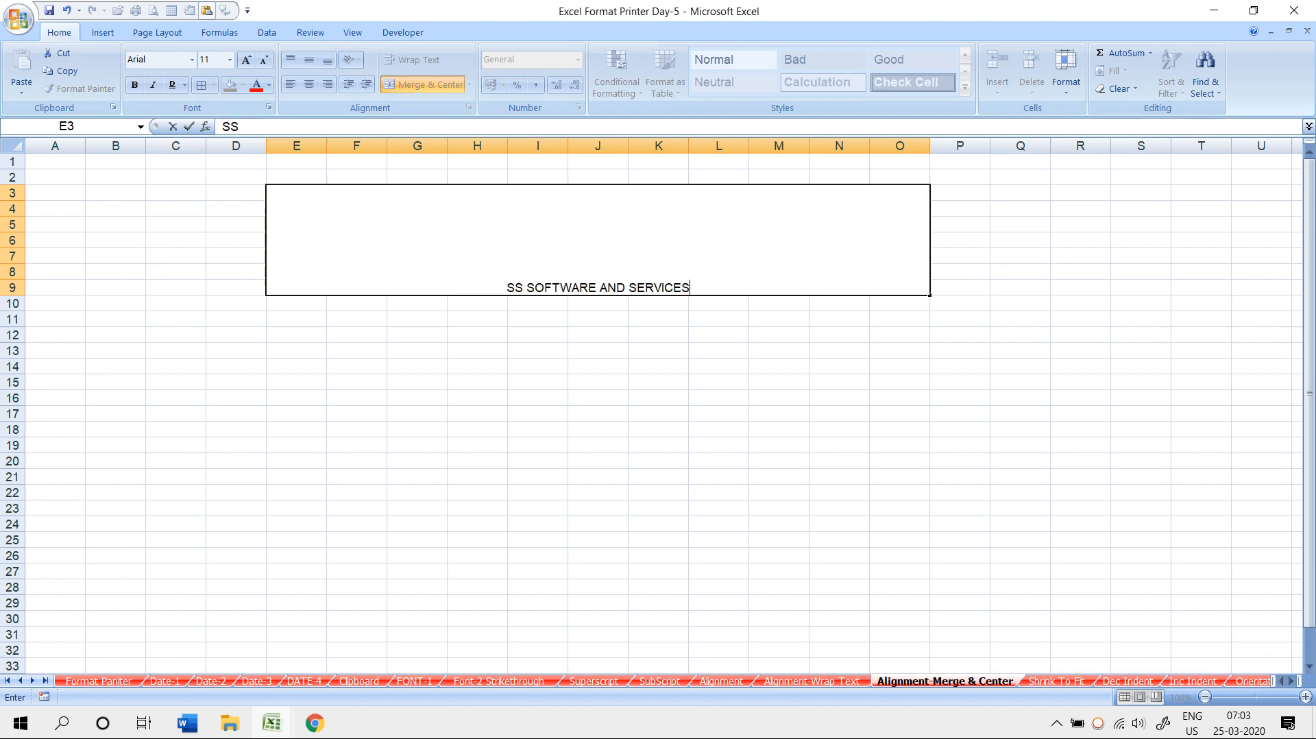
pyautogui.press('Return')
# - Middle-align the merged title vertically and add a border around the block
pyautogui.click(597, 240)
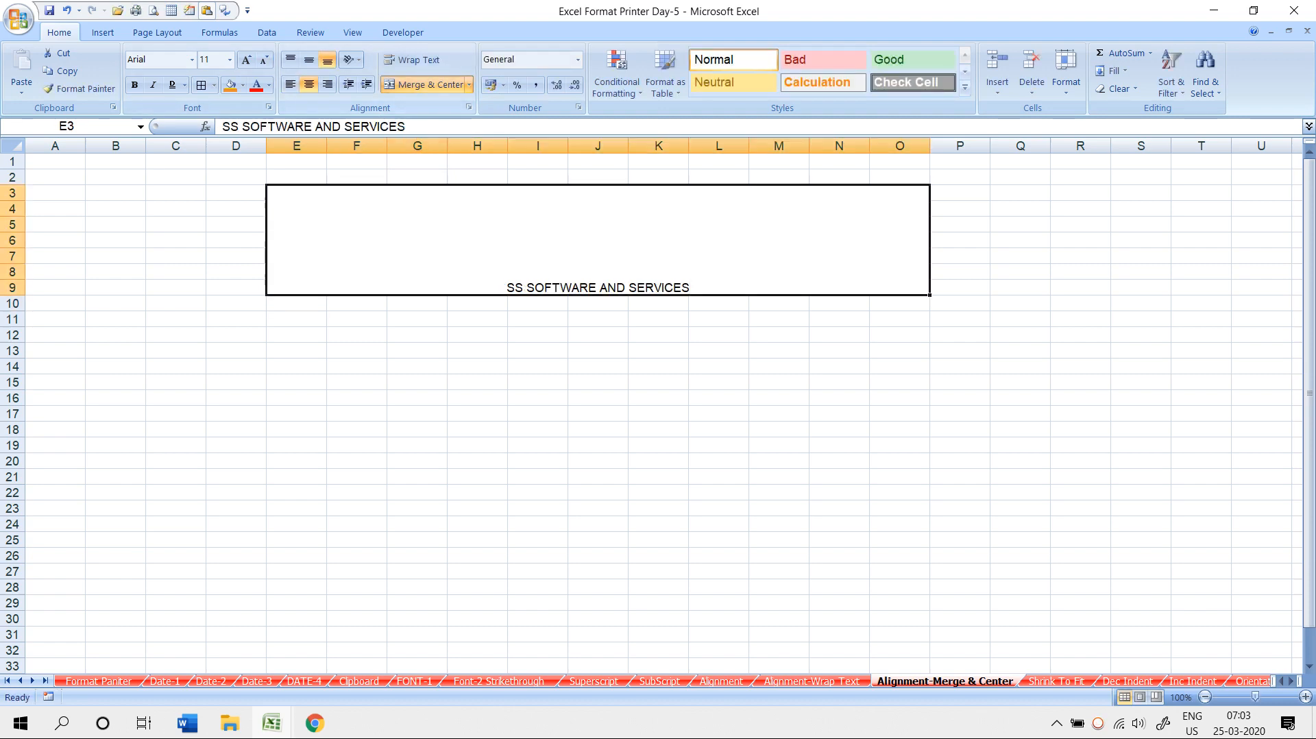
pyautogui.click(309, 59)
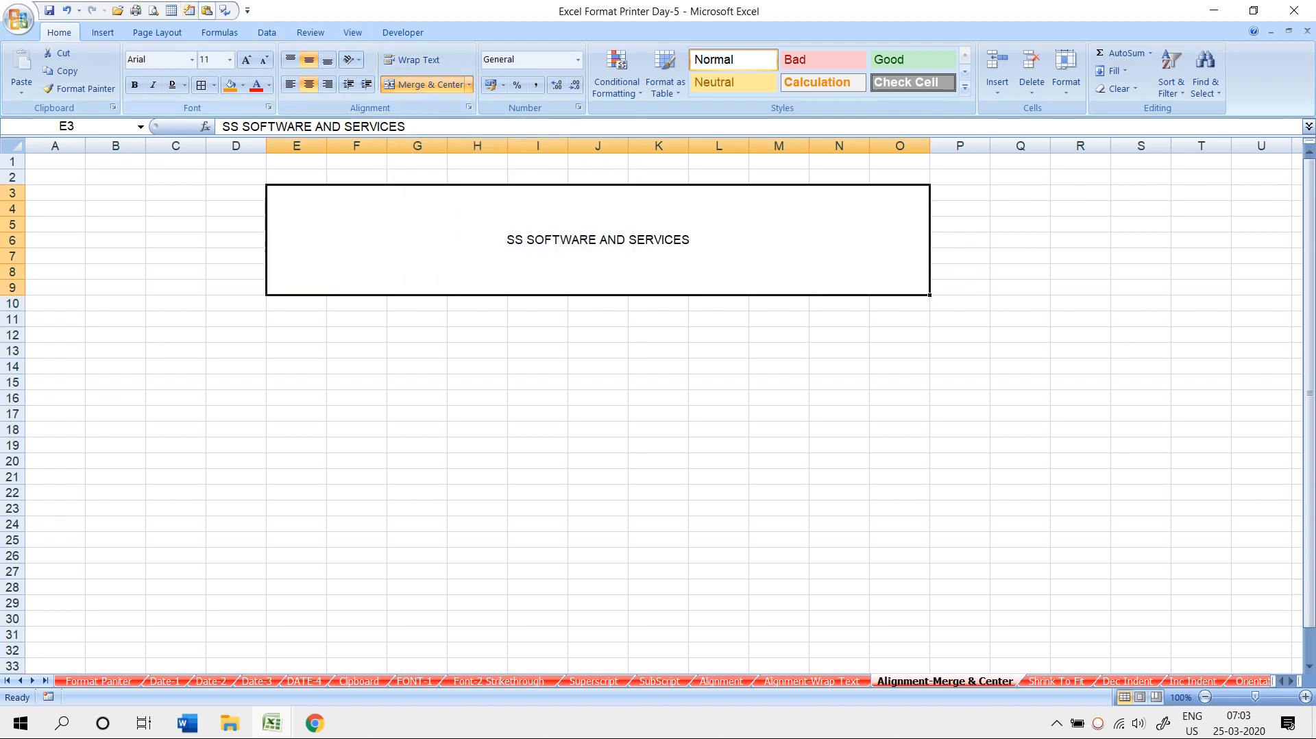
pyautogui.click(202, 85)
pyautogui.click(356, 341)
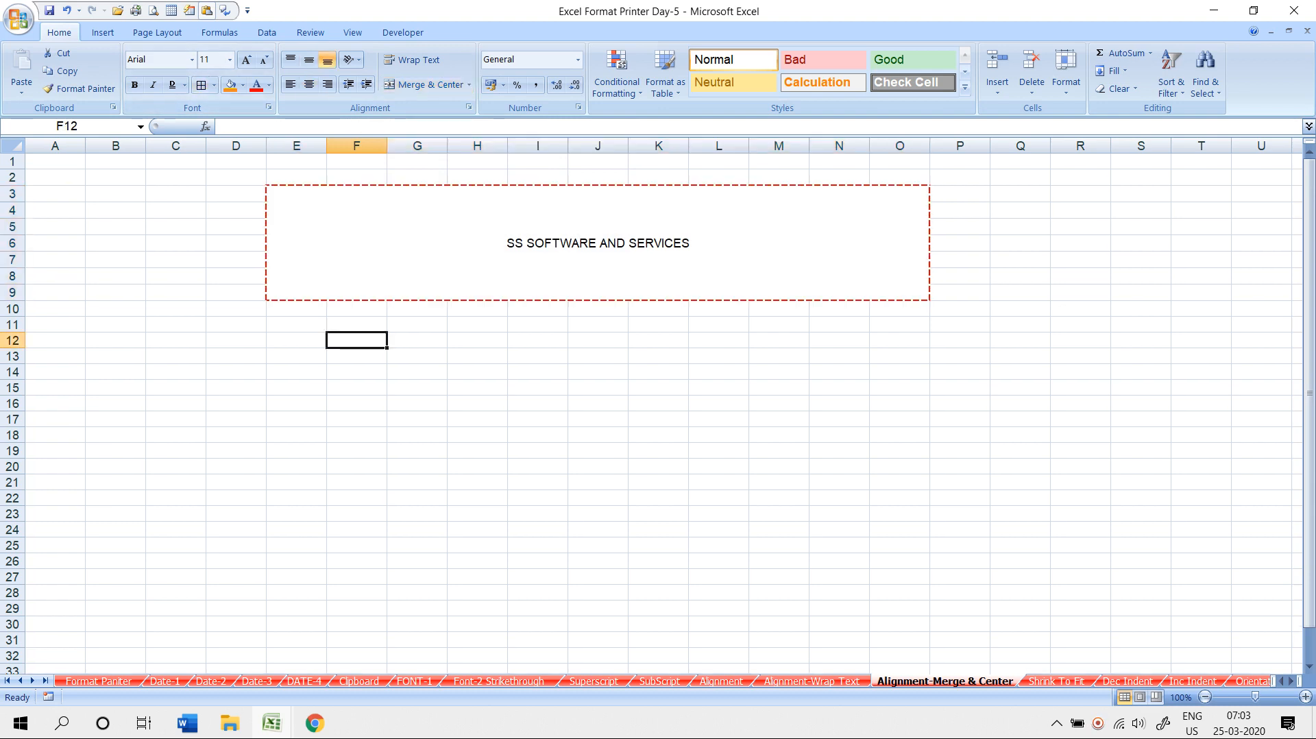
# - Merge each row of E11:O21 across its columns with Merge Across, then verify rows 11–16
pyautogui.click(598, 242)
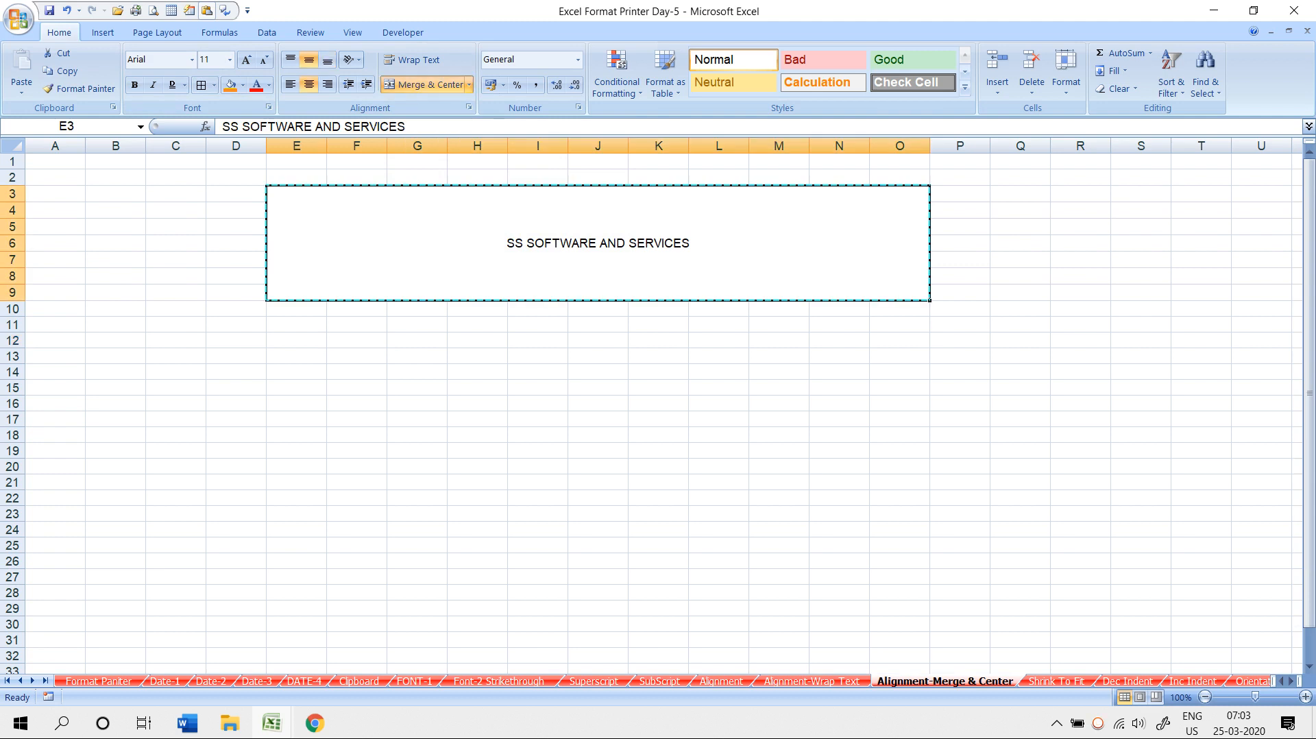
pyautogui.moveTo(296, 324); pyautogui.dragTo(897, 481)
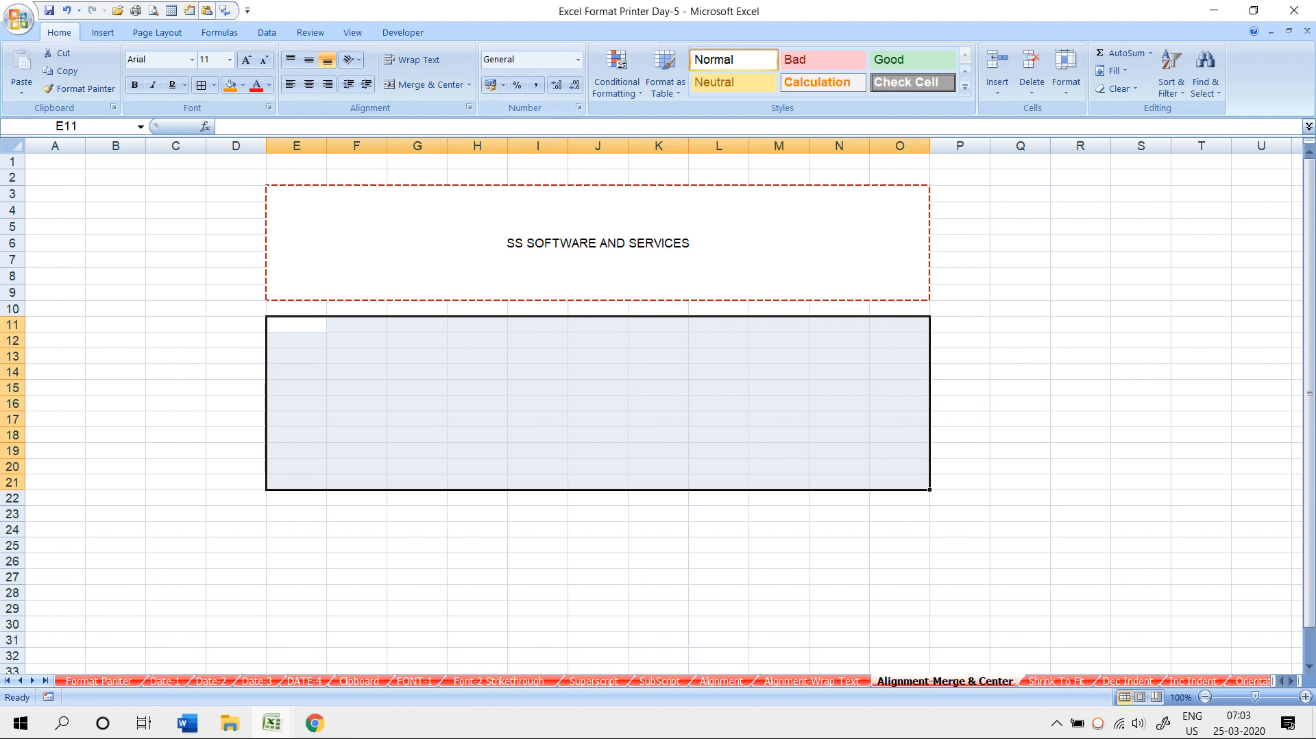
pyautogui.click(469, 84)
pyautogui.click(436, 124)
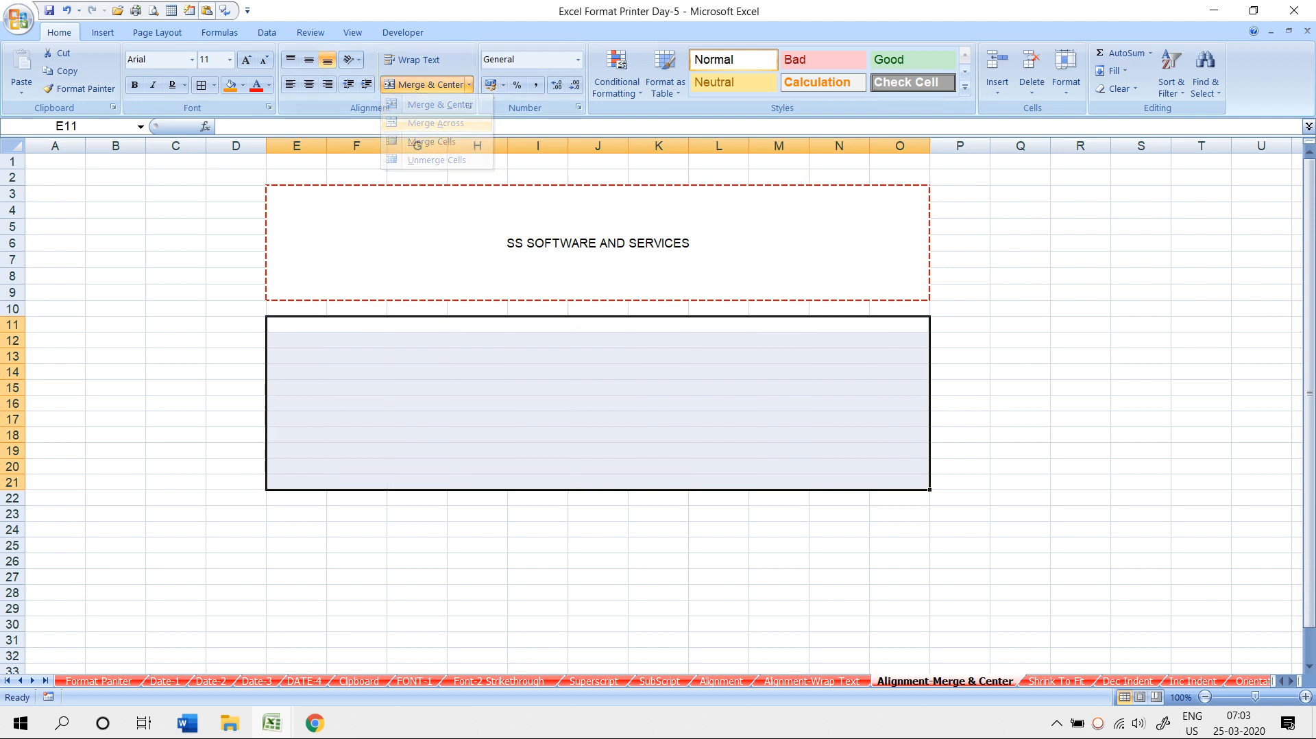
pyautogui.click(477, 576)
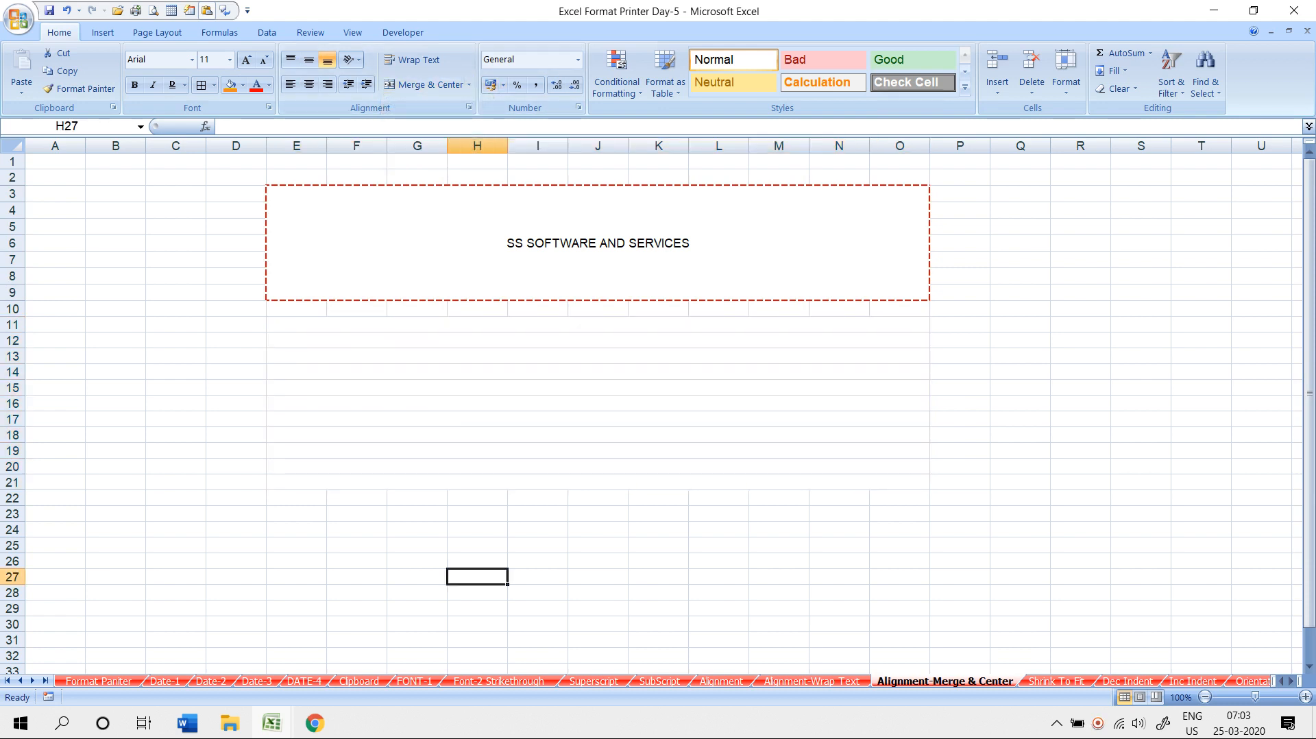
pyautogui.click(598, 325)
pyautogui.click(598, 356)
pyautogui.click(597, 388)
pyautogui.click(598, 403)
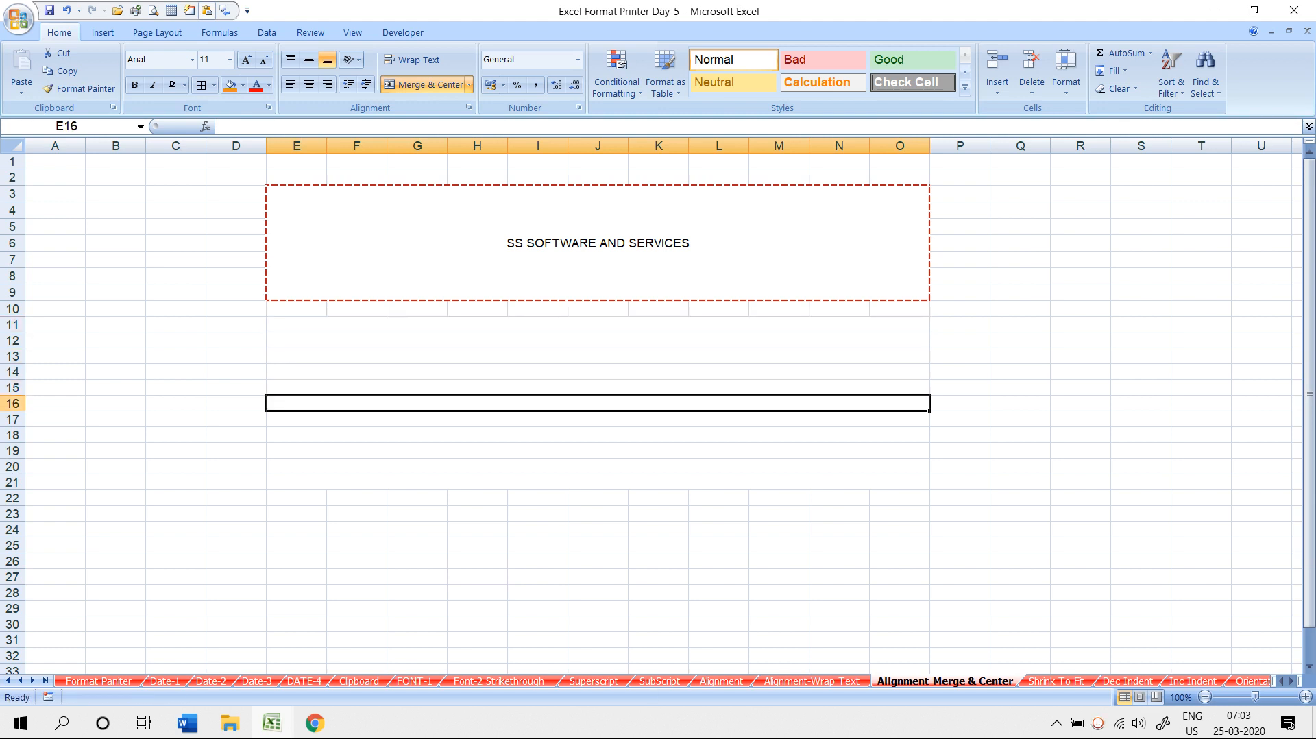
# - Apply All Borders to the merged rows 11 to 21
pyautogui.moveTo(598, 324); pyautogui.dragTo(597, 483)
pyautogui.click(214, 84)
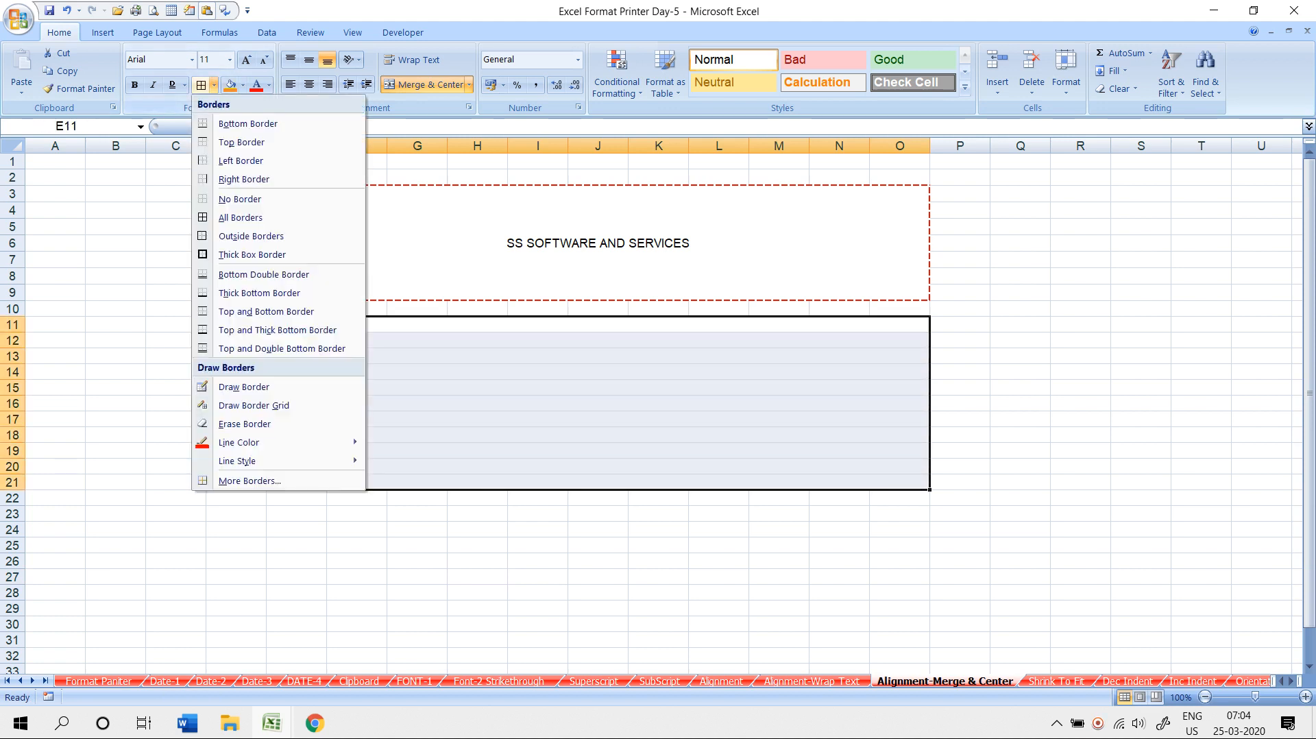
pyautogui.click(240, 217)
pyautogui.click(236, 341)
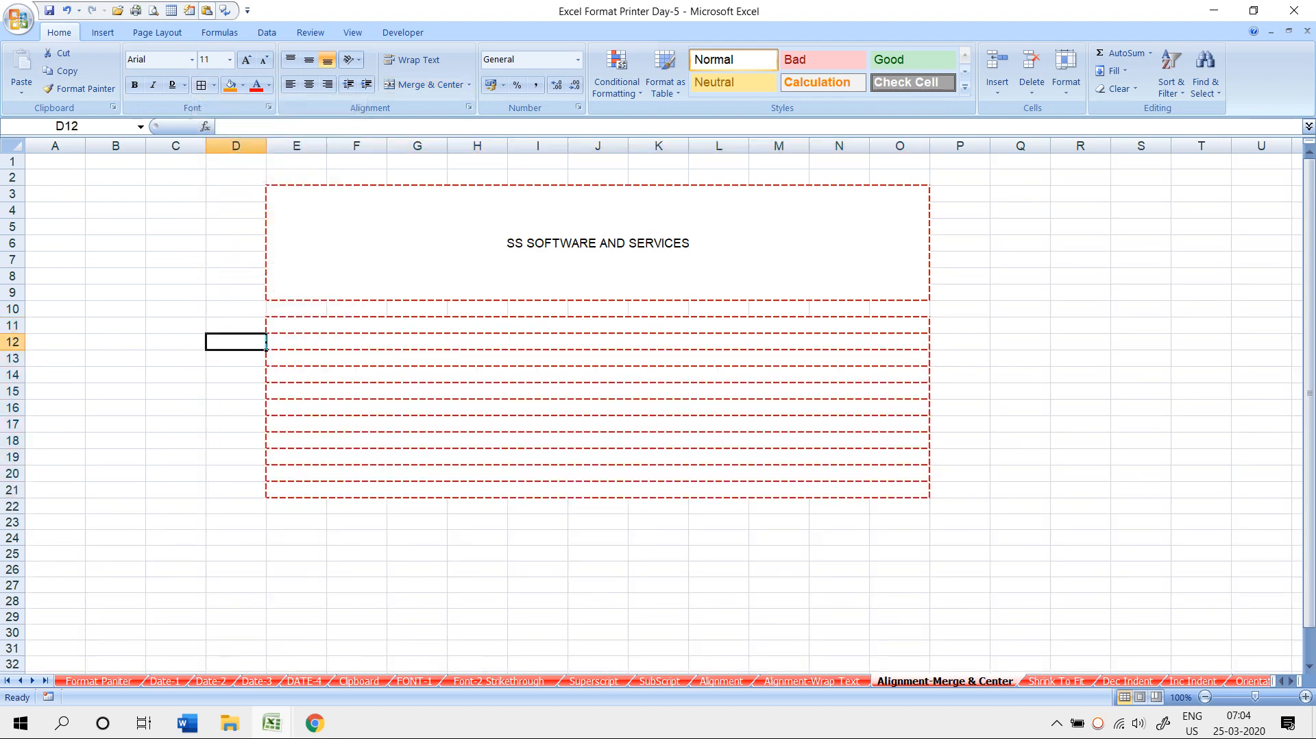
# - Unmerge the title block E3:O9 and merge and centre it again
pyautogui.click(417, 254)
pyautogui.click(426, 84)
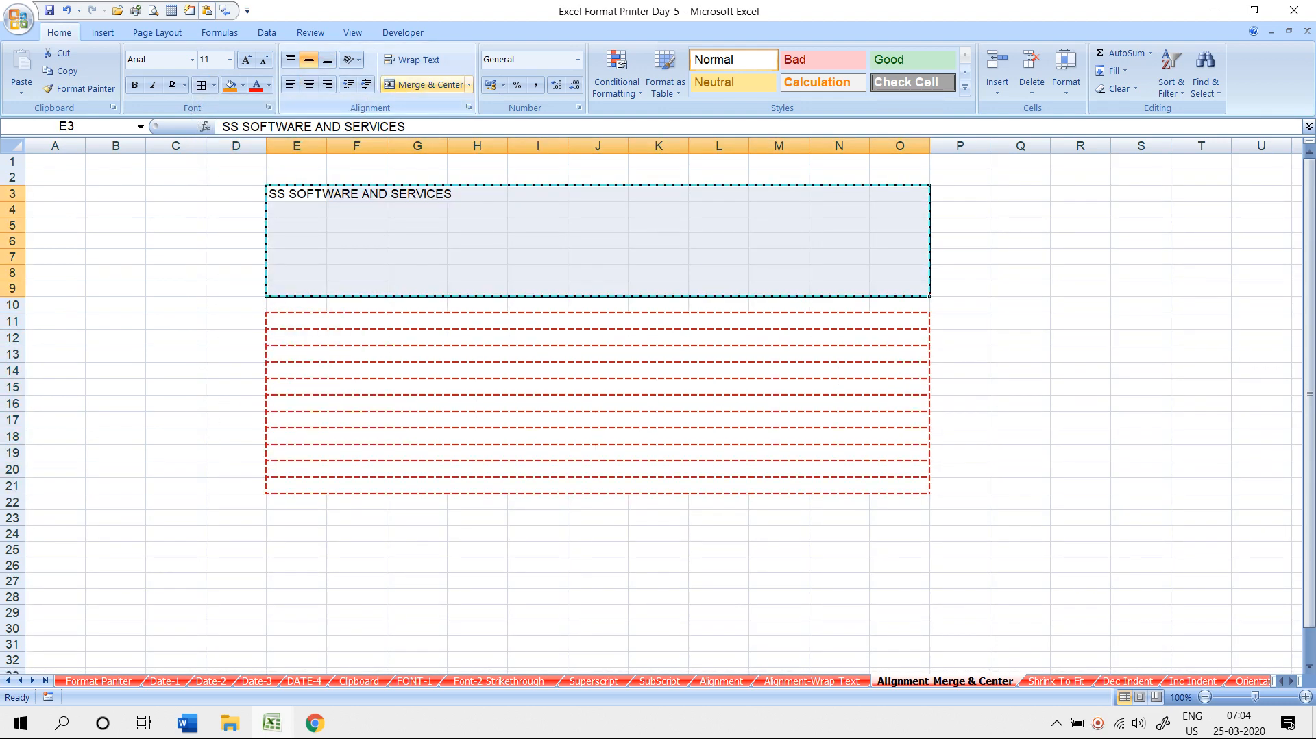
pyautogui.click(426, 85)
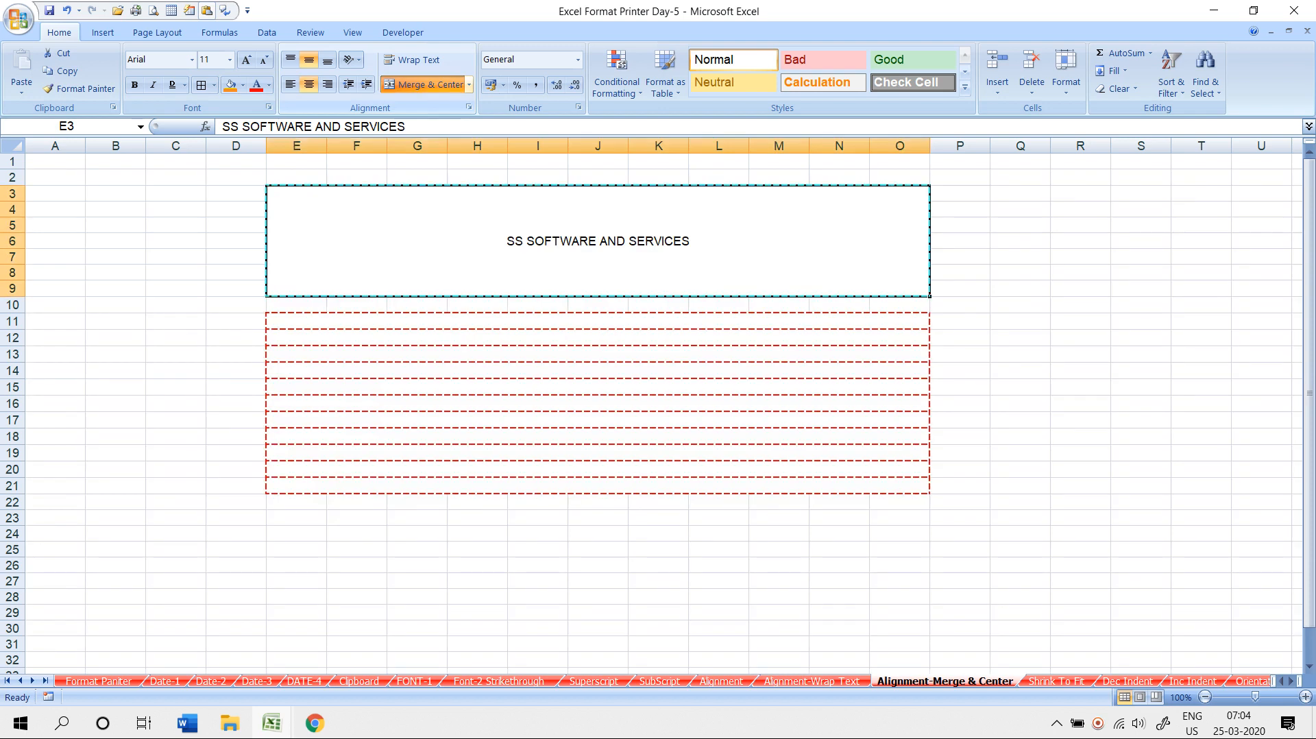
pyautogui.click(176, 177)
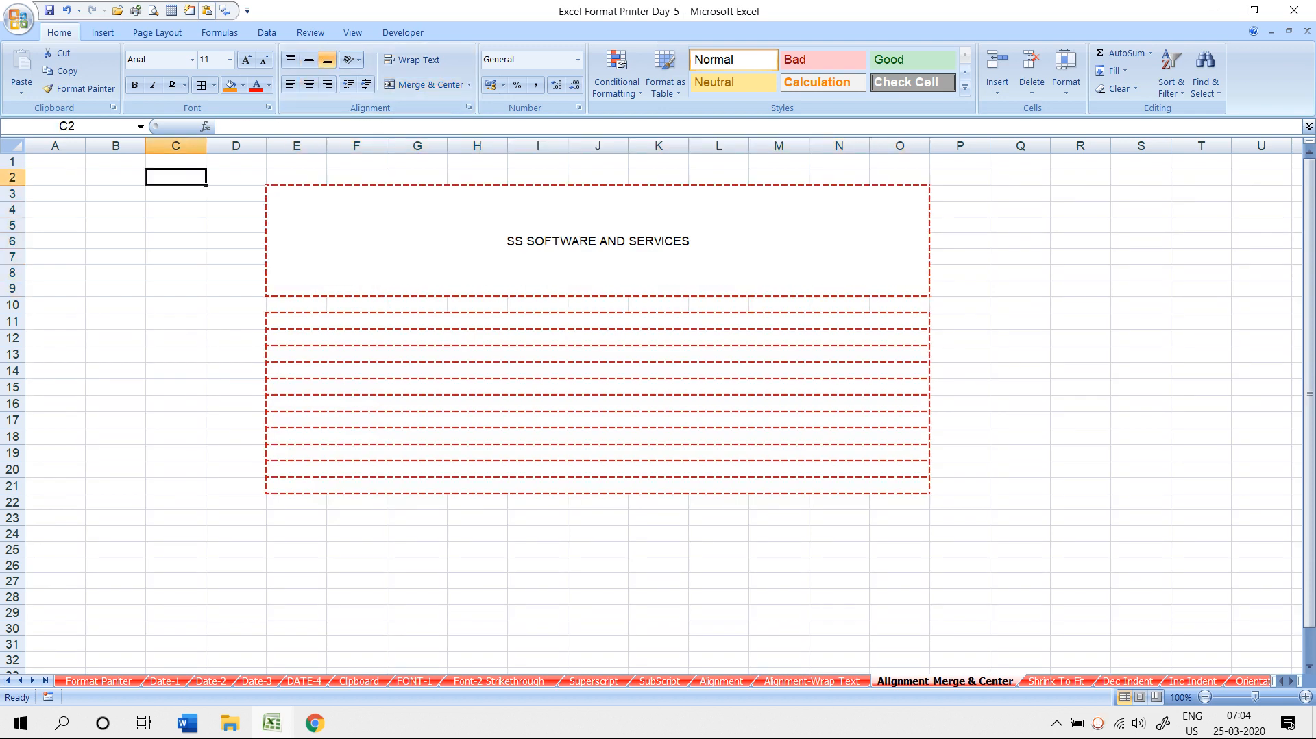
pyautogui.click(469, 84)
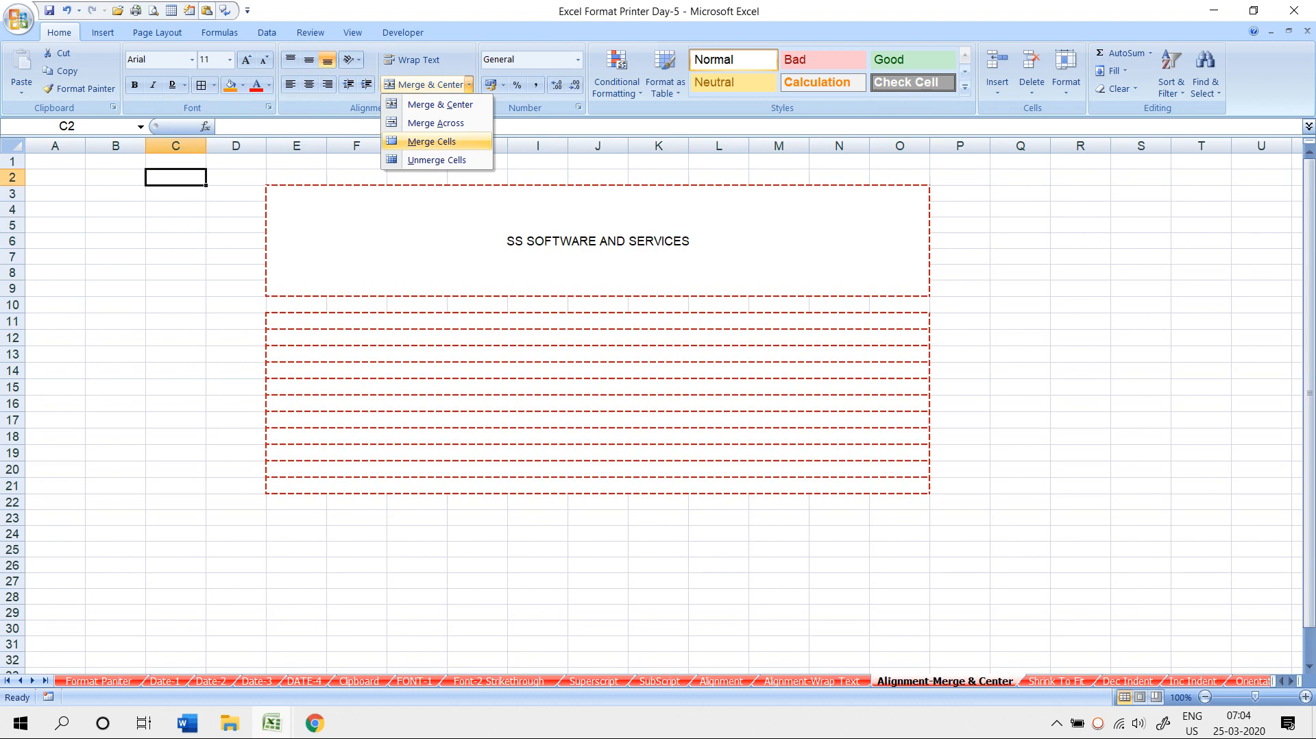
pyautogui.press('Escape')
pyautogui.scroll(-5, 296, 308)
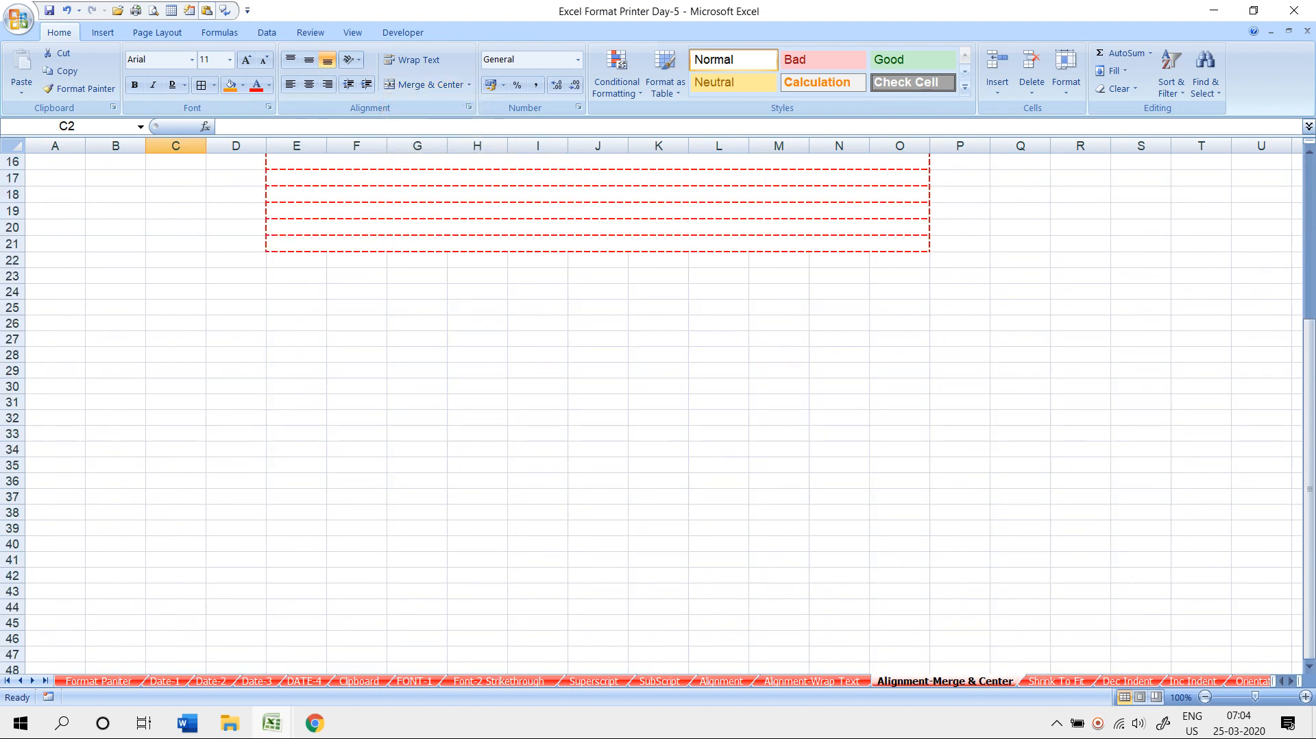
pyautogui.click(296, 308)
pyautogui.click(469, 85)
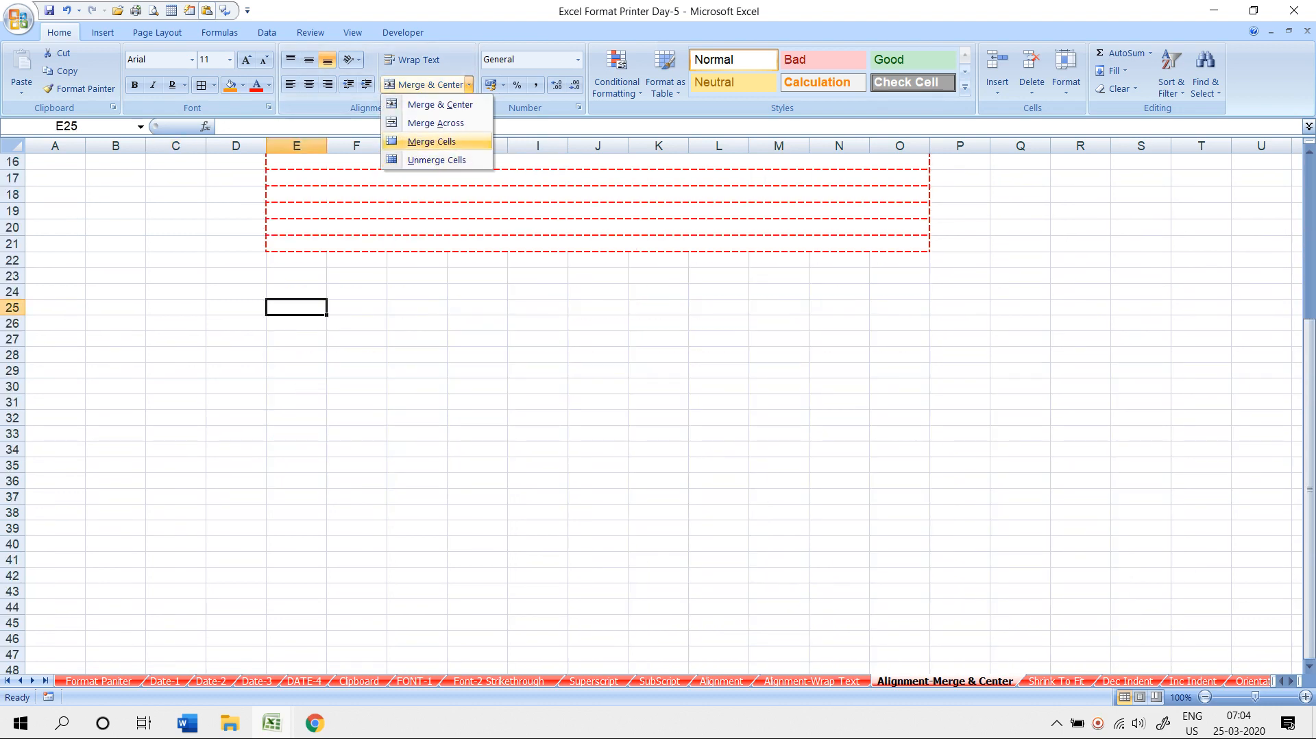
pyautogui.click(472, 142)
pyautogui.moveTo(302, 308); pyautogui.dragTo(357, 307)
pyautogui.click(469, 84)
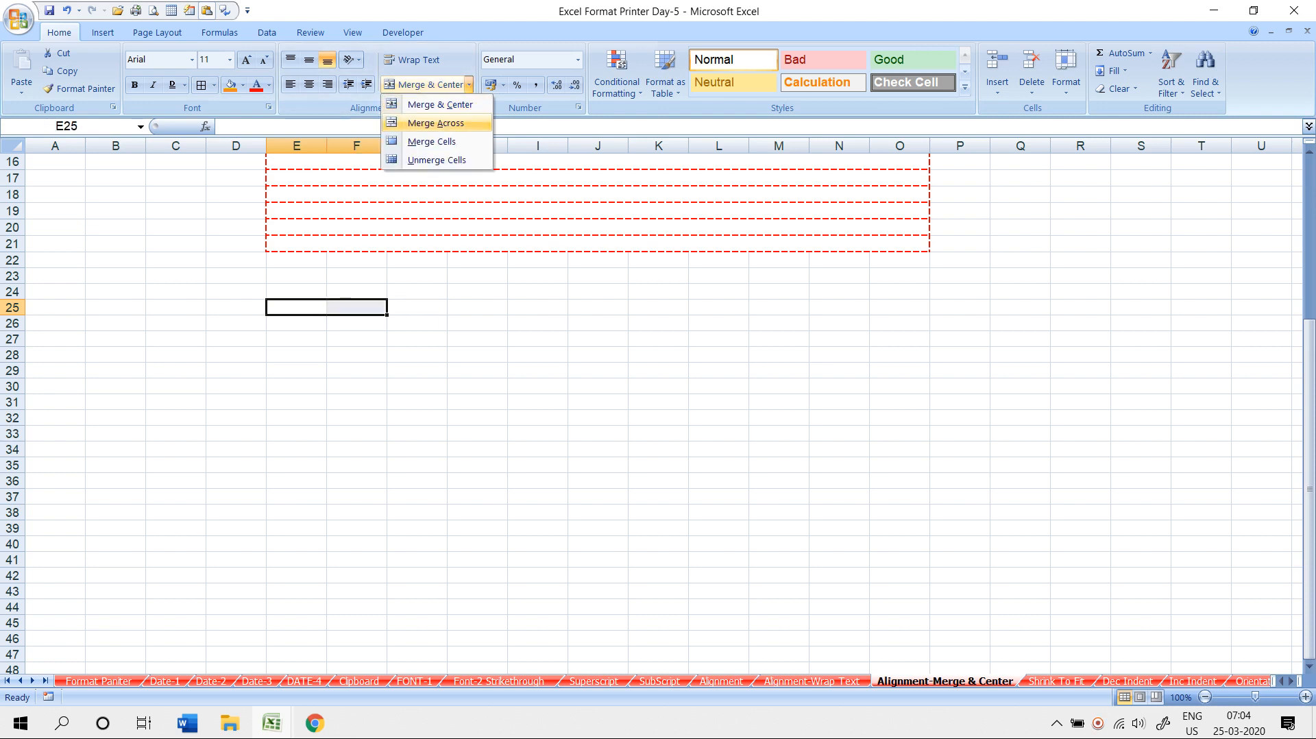
pyautogui.click(438, 142)
pyautogui.click(417, 370)
pyautogui.click(301, 292)
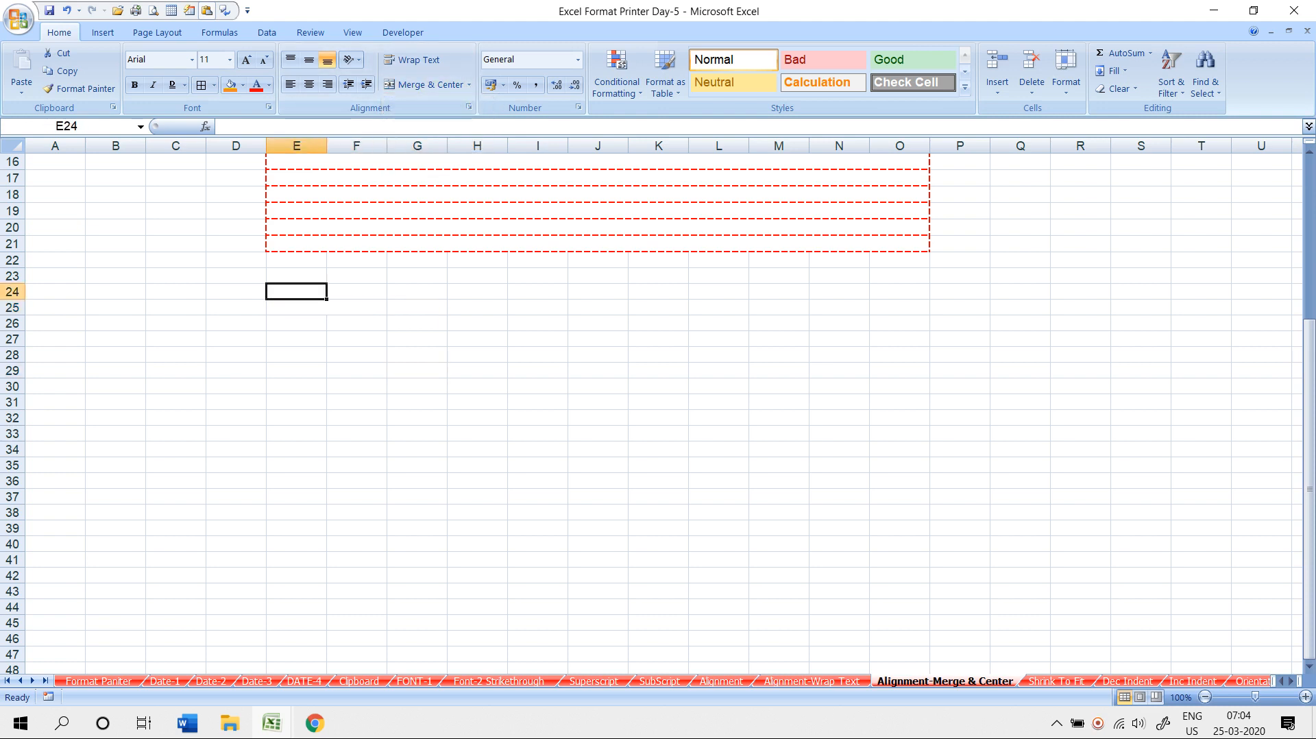
pyautogui.click(315, 308)
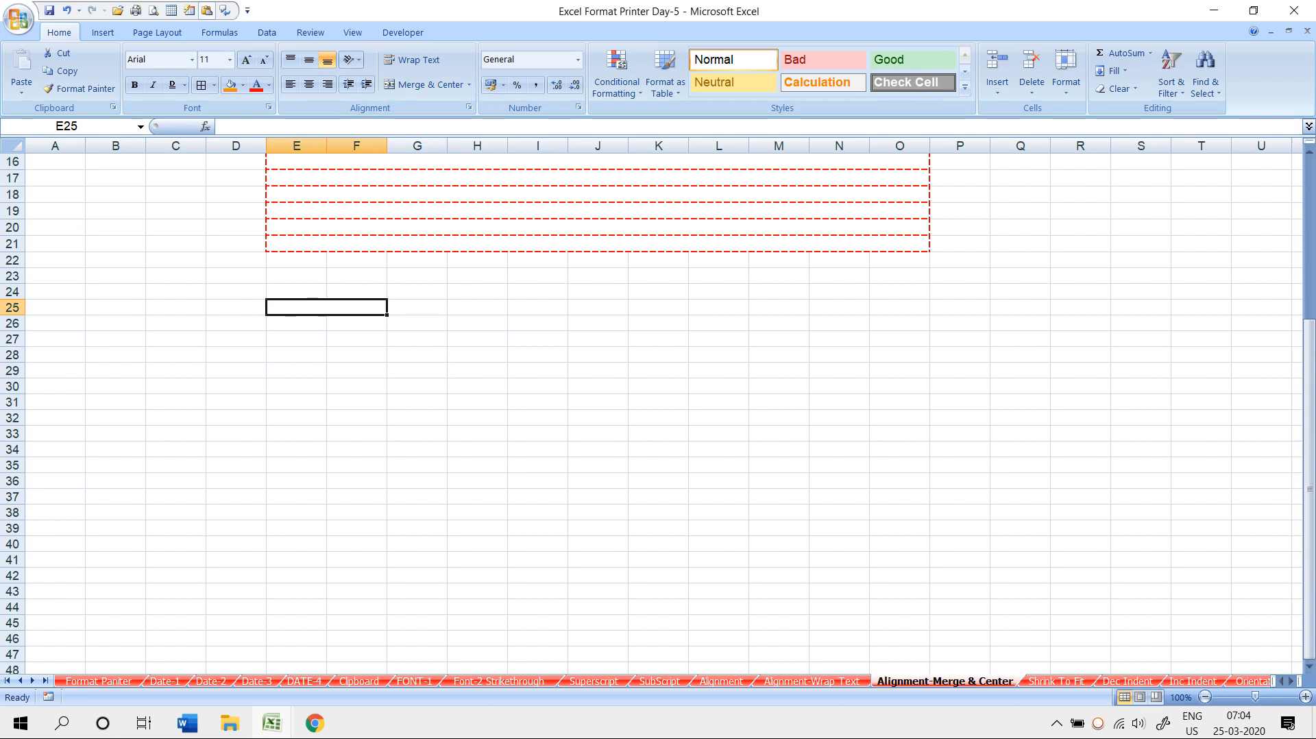
pyautogui.click(469, 84)
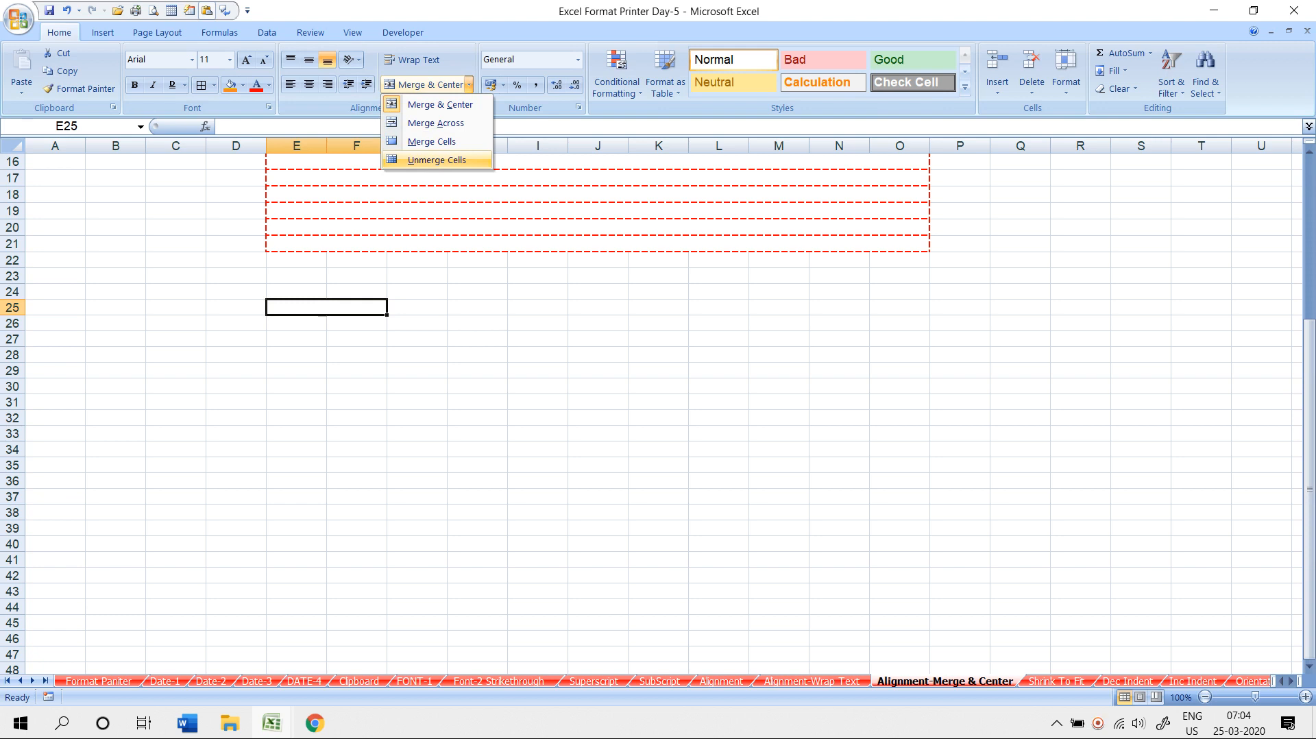
pyautogui.click(438, 160)
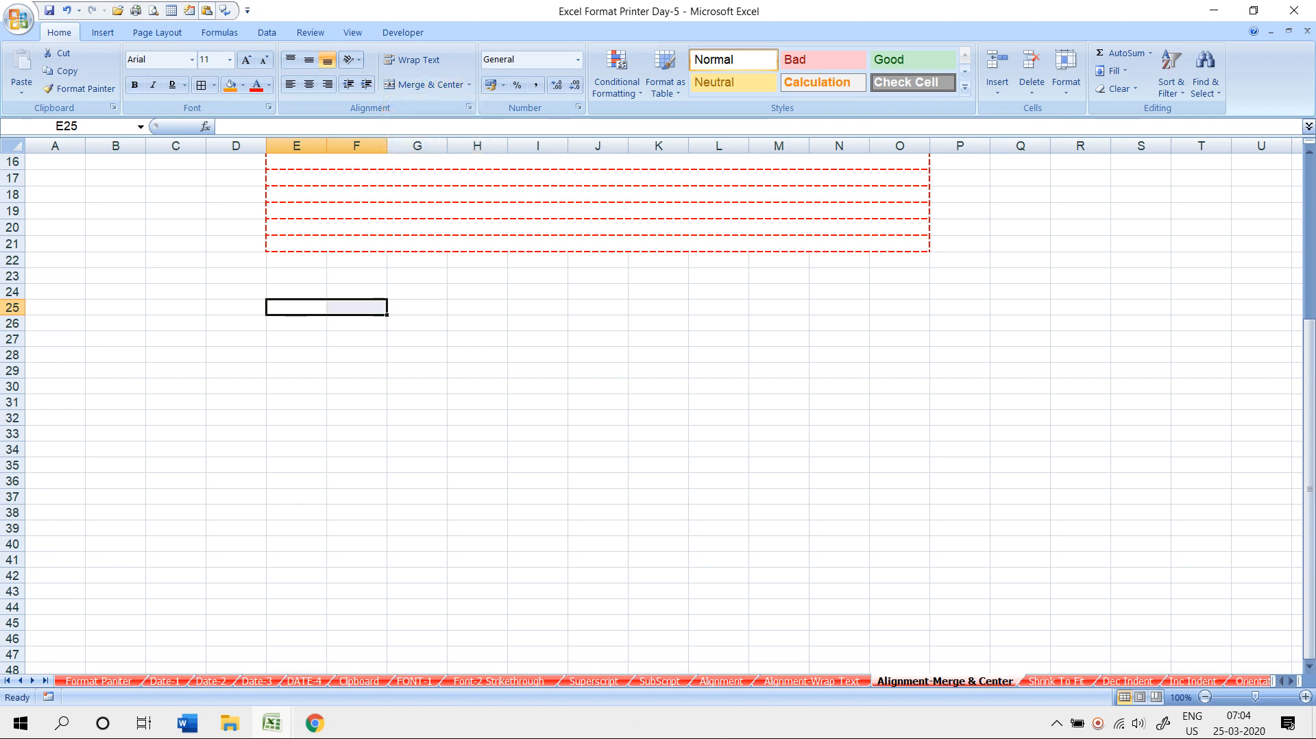
pyautogui.scroll(5, 658, 411)
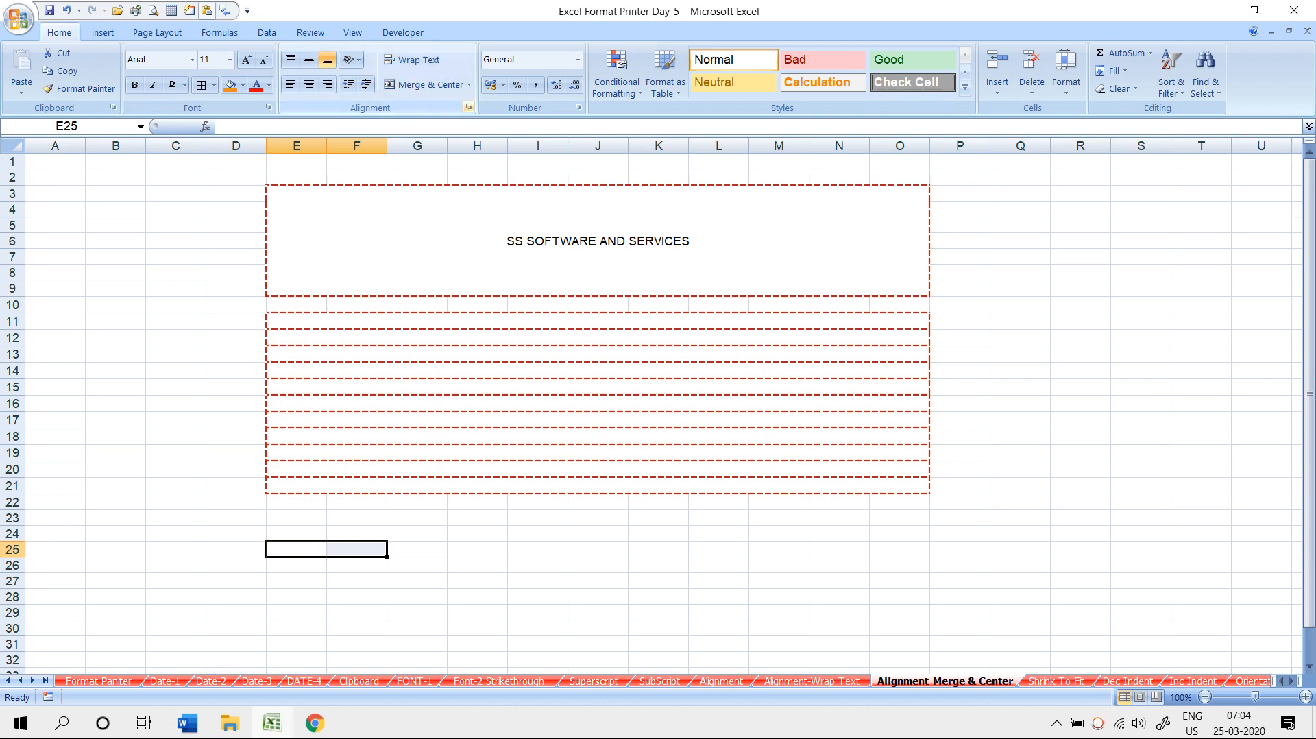
pyautogui.click(468, 107)
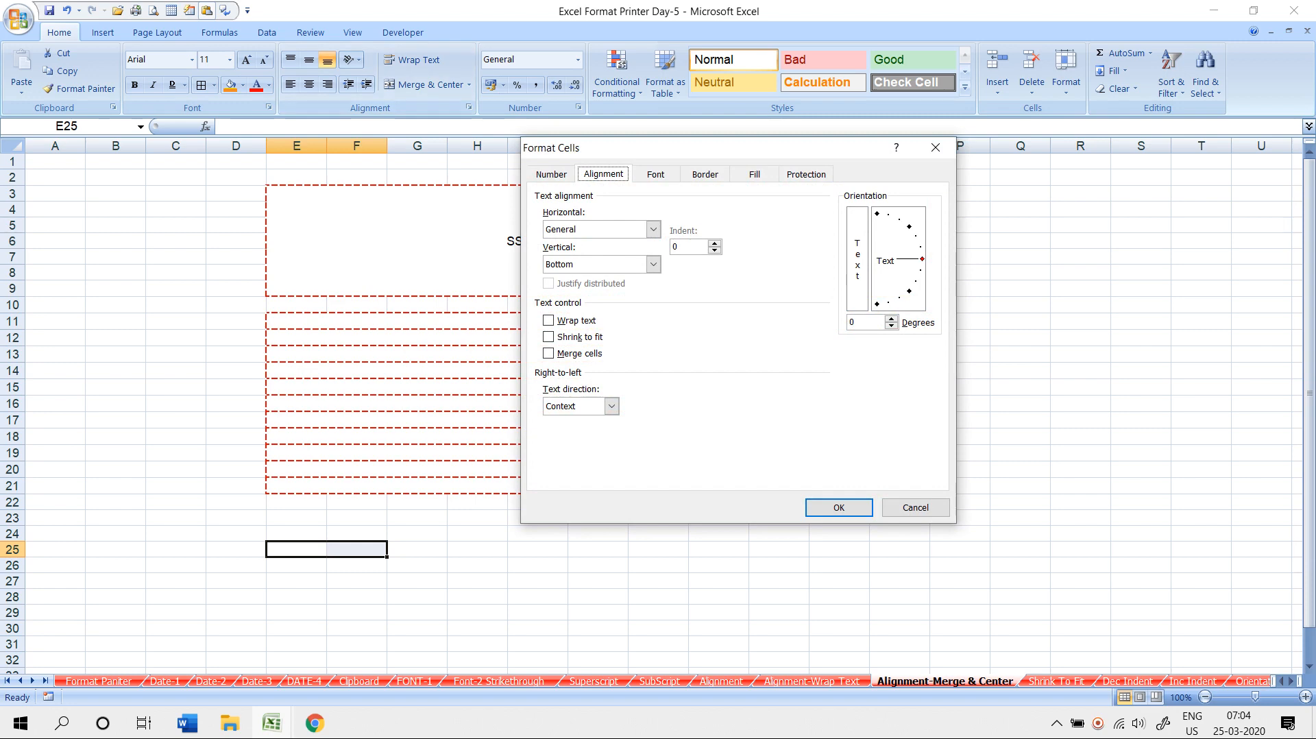
pyautogui.press('Escape')
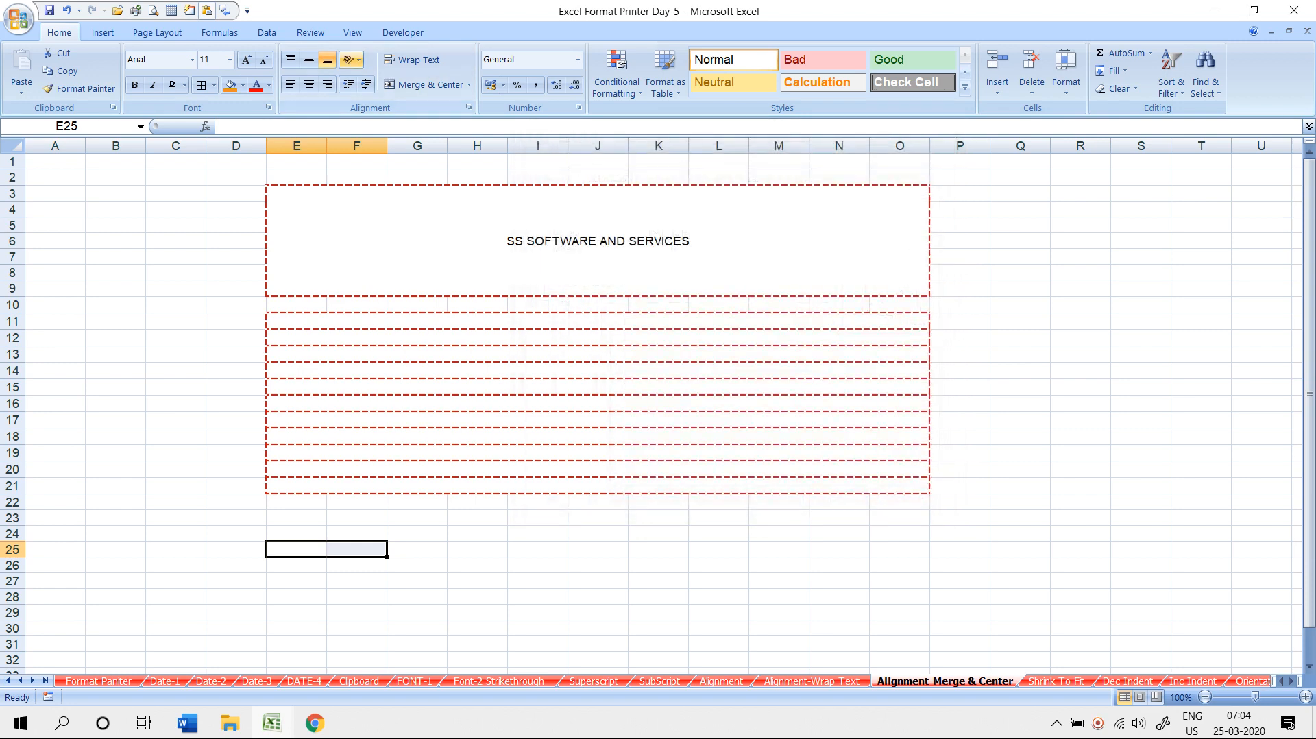
pyautogui.click(352, 59)
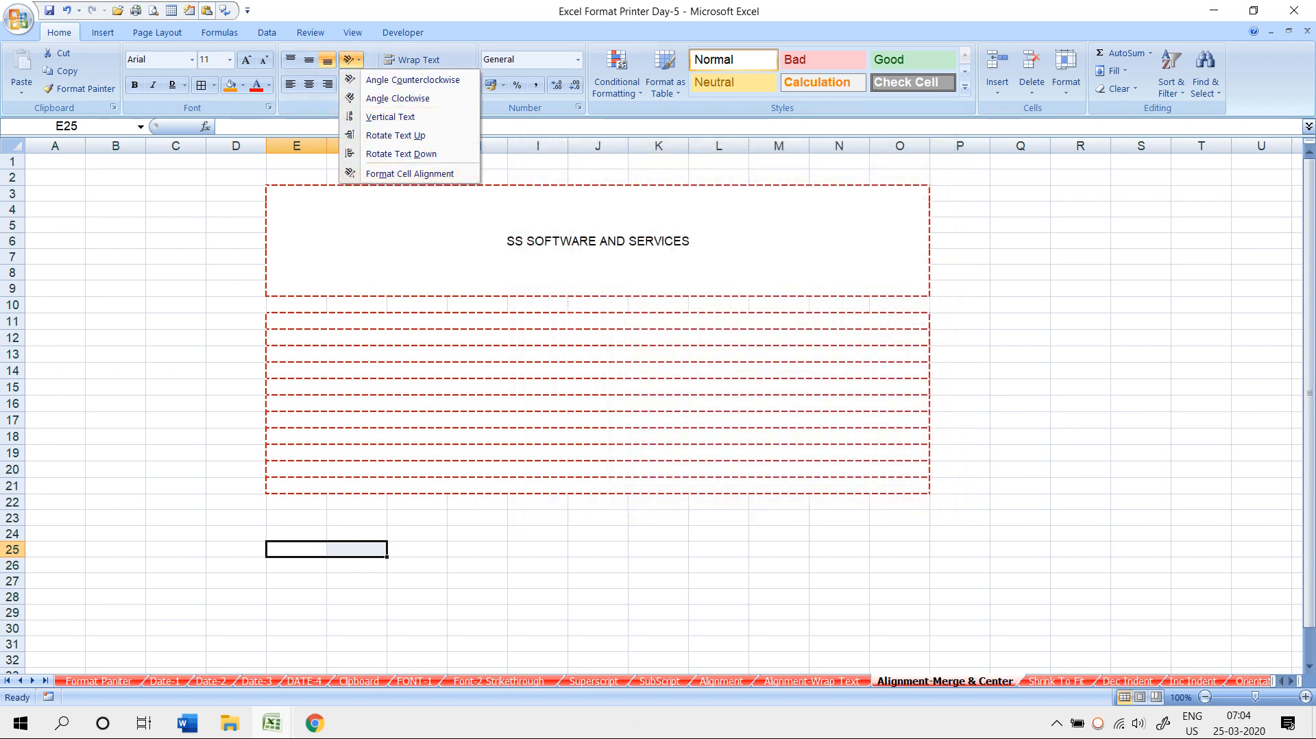
pyautogui.click(410, 173)
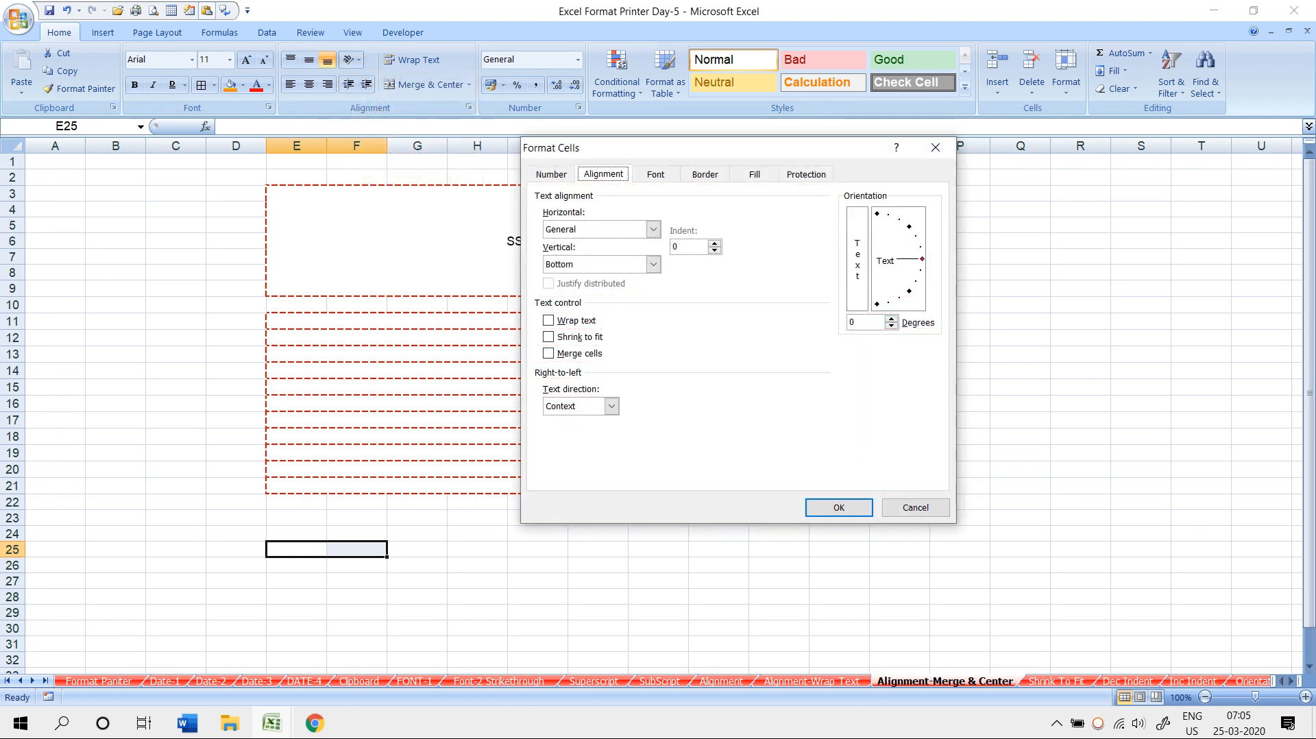
pyautogui.moveTo(922, 259); pyautogui.dragTo(876, 213)
pyautogui.moveTo(877, 214); pyautogui.dragTo(921, 260)
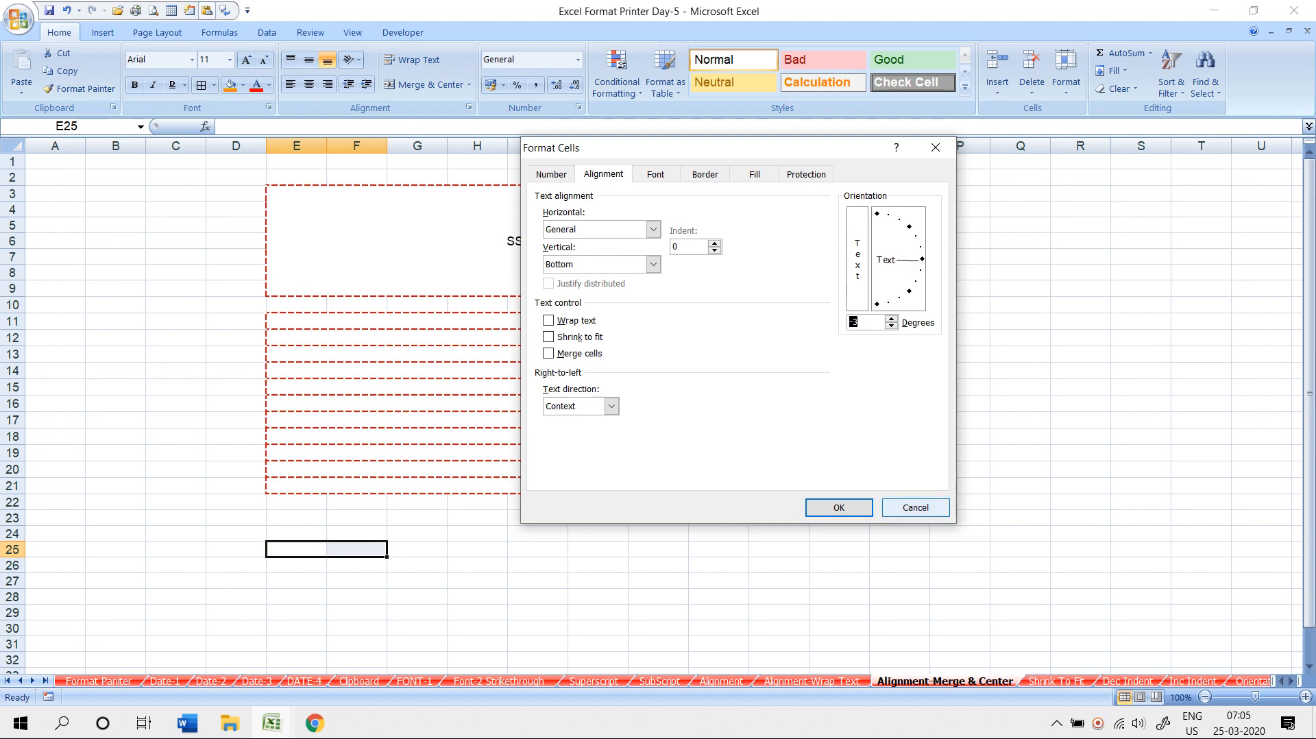
pyautogui.click(916, 507)
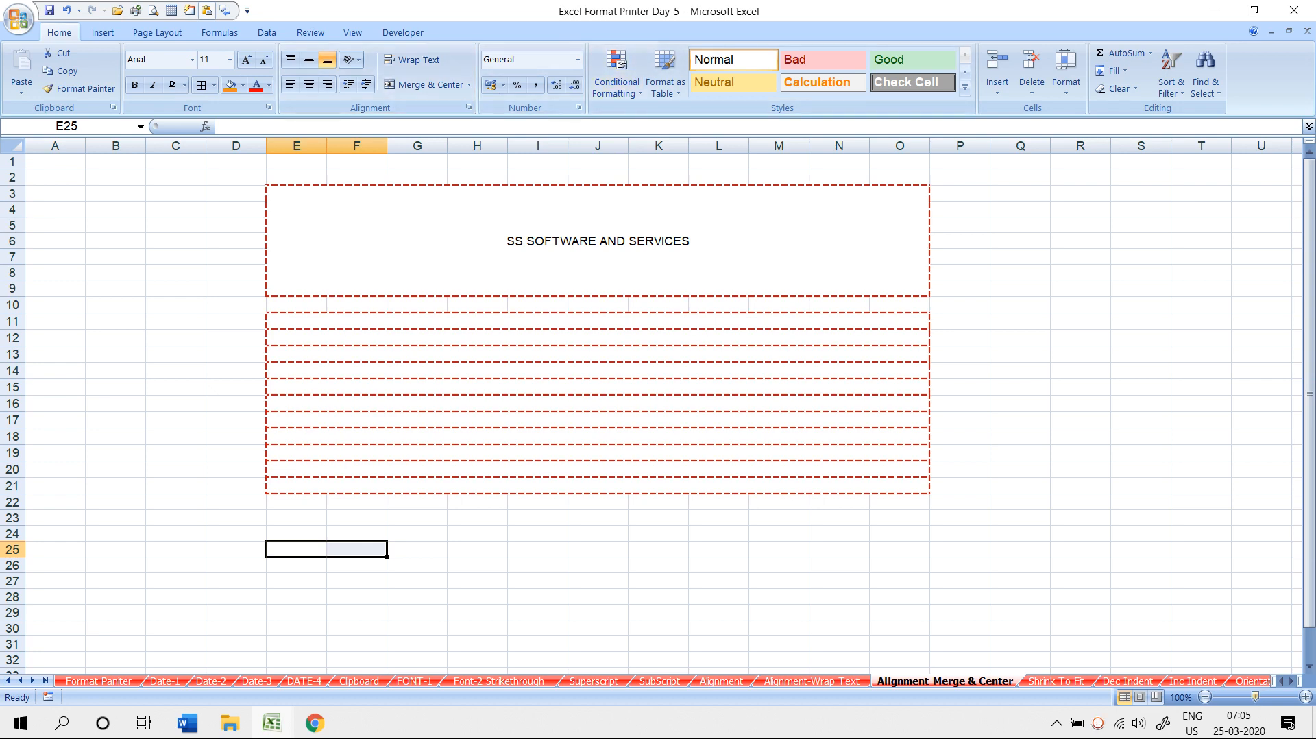
pyautogui.hotkey('ctrl', 'pagedown')
pyautogui.hotkey('ctrl', 'pagedown')
pyautogui.hotkey('ctrl', 'pagedown')
pyautogui.hotkey('ctrl', 'pagedown')
pyautogui.hotkey('ctrl', 'pagedown')
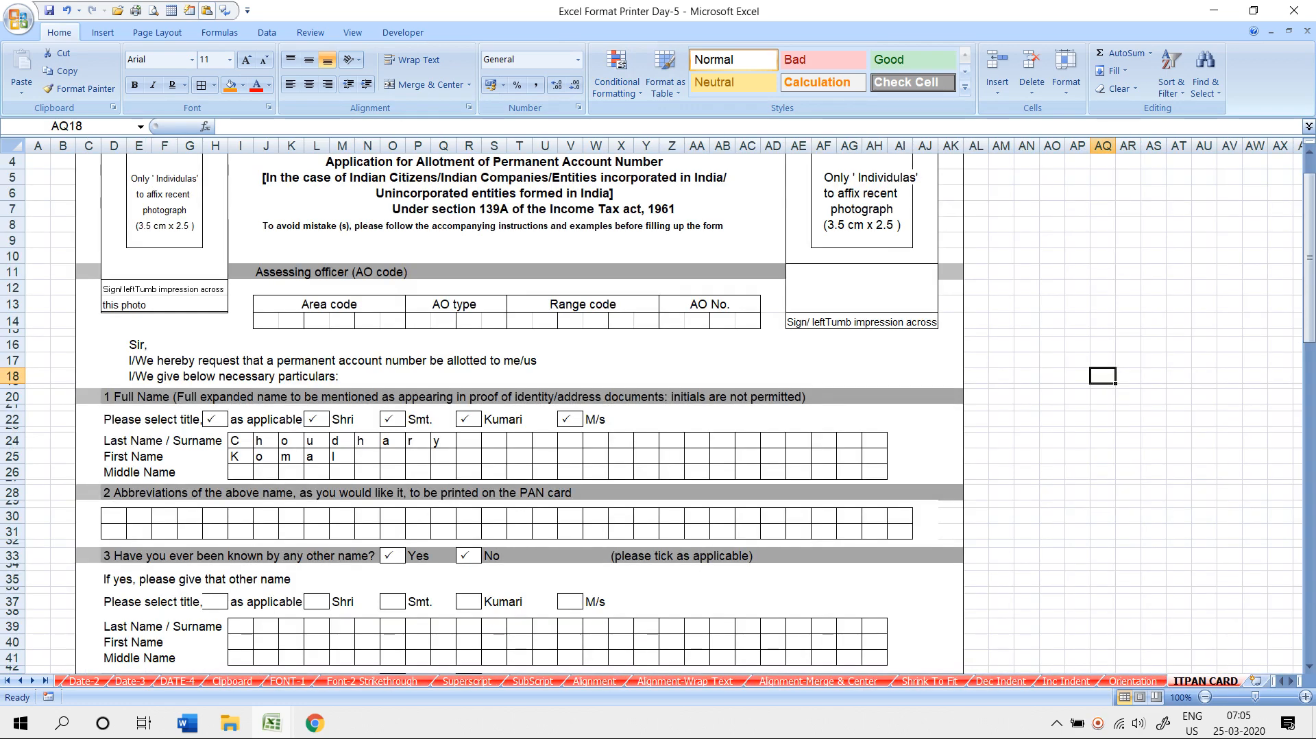
# - Scroll to the top and select the Form No. 49A heading block I3:AC15
pyautogui.scroll(1, 657, 412)
pyautogui.moveTo(493, 185); pyautogui.dragTo(774, 360)
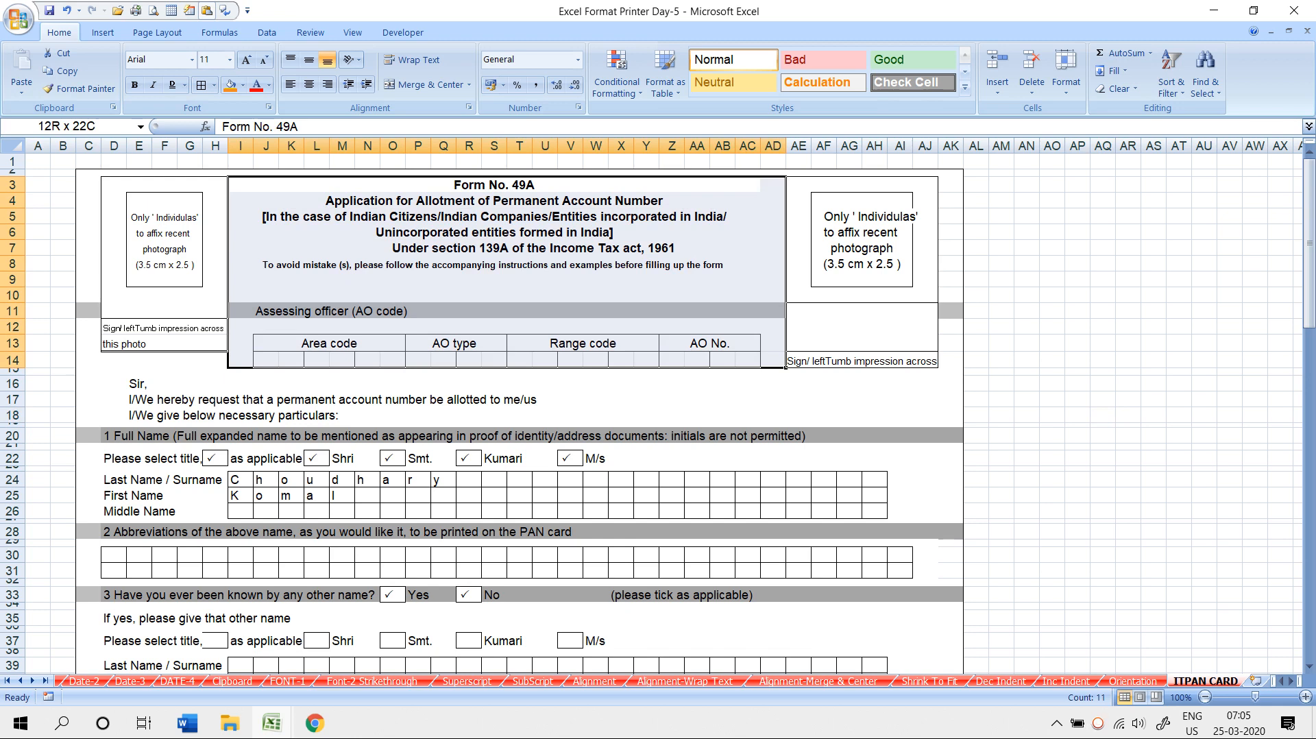
pyautogui.moveTo(773, 360); pyautogui.dragTo(748, 370)
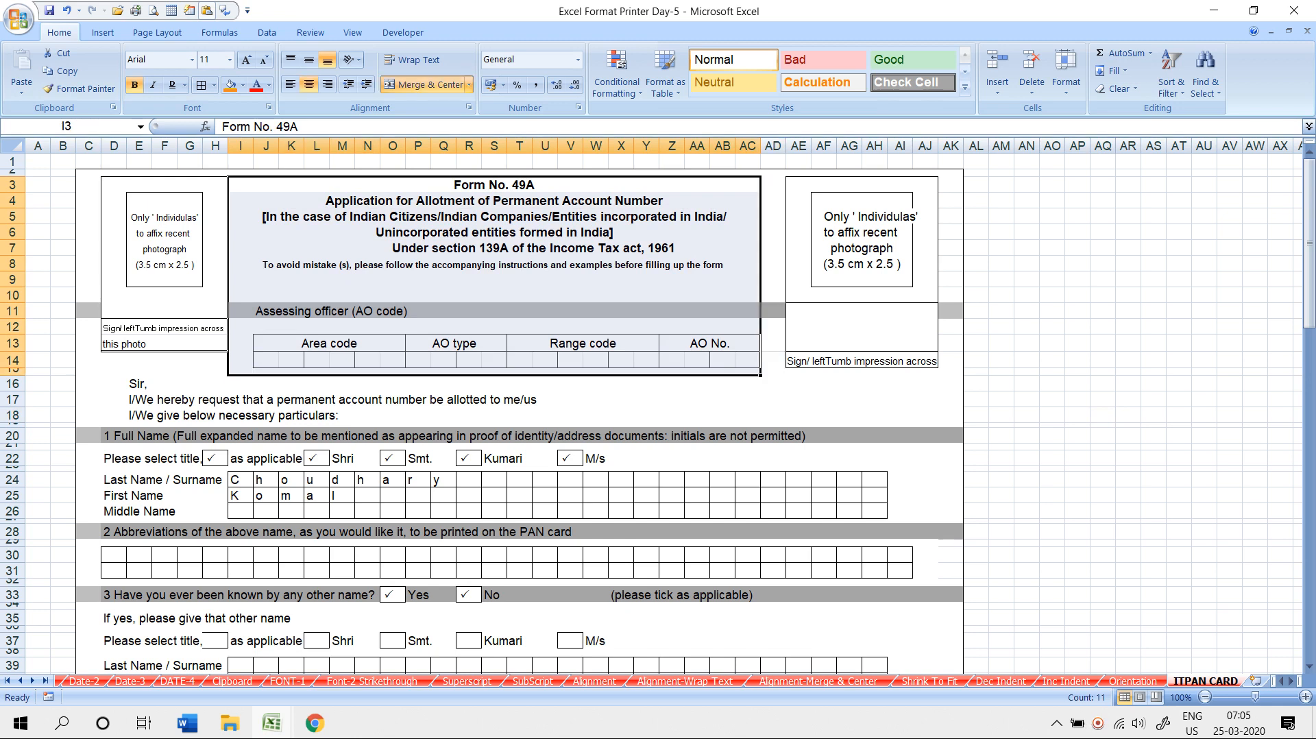